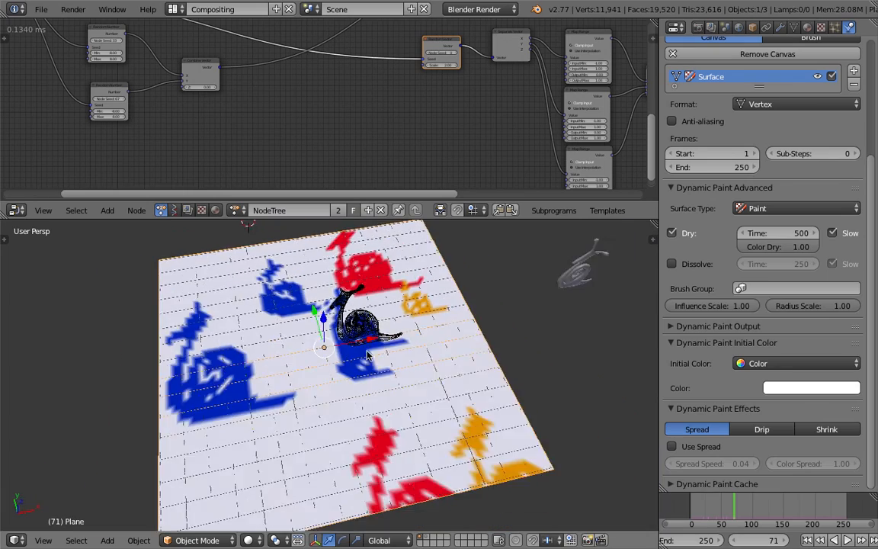
Select the snail brush object on the painted plane to examine it and its Dynamic Paint brush settings.
{"action": "scroll", "coordinate": [379, 338], "scroll_direction": "up", "scroll_amount": 2}
{"action": "scroll", "coordinate": [379, 338], "scroll_direction": "up", "scroll_amount": 5}
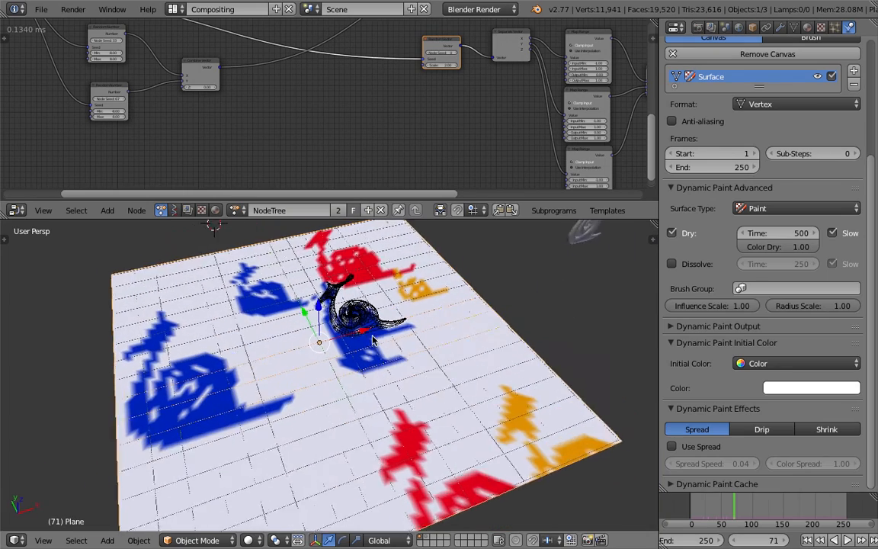
{"action": "right_click", "coordinate": [389, 305]}
{"action": "middle_click_drag", "start_coordinate": [389, 305], "coordinate": [346, 341]}
{"action": "scroll", "coordinate": [346, 341], "scroll_direction": "down", "scroll_amount": 1}
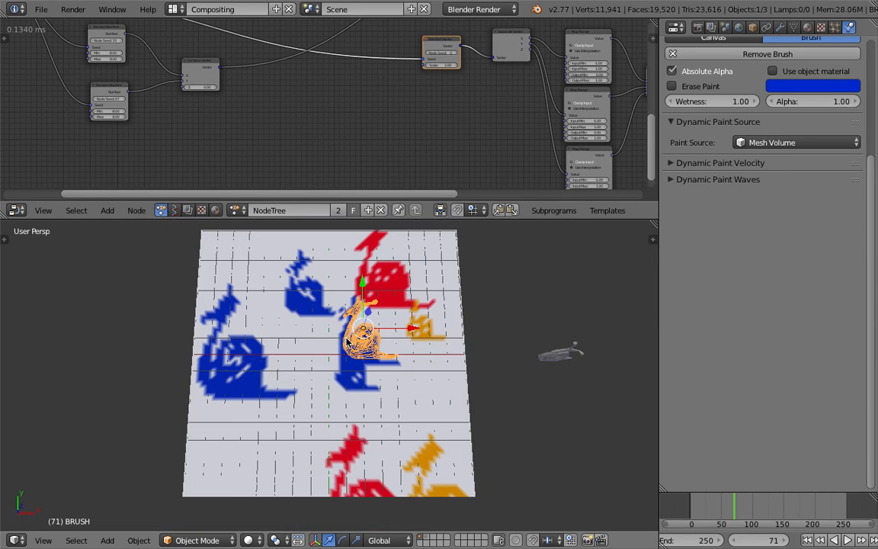
Switch to the STAMPING_NOTES text file and insert an extra blank line above the "MULTIPLE BRUSH" heading.
{"action": "key", "text": "ctrl+Left"}
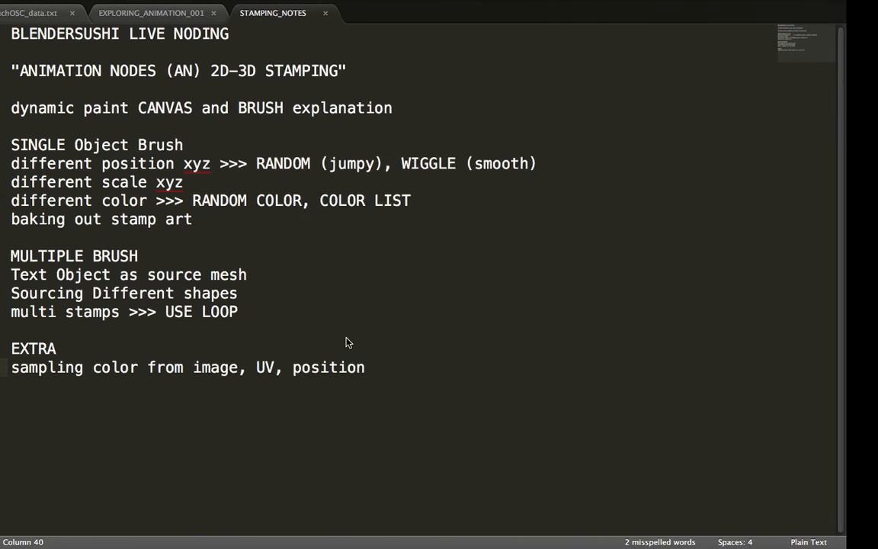
{"action": "left_click", "coordinate": [242, 242]}
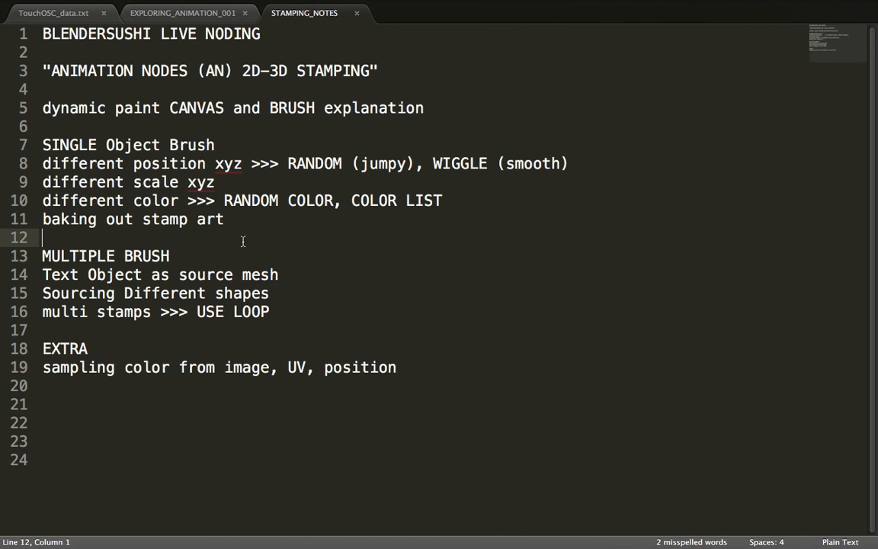
{"action": "left_click", "coordinate": [230, 249]}
{"action": "key", "text": "Up"}
{"action": "key", "text": "Return"}
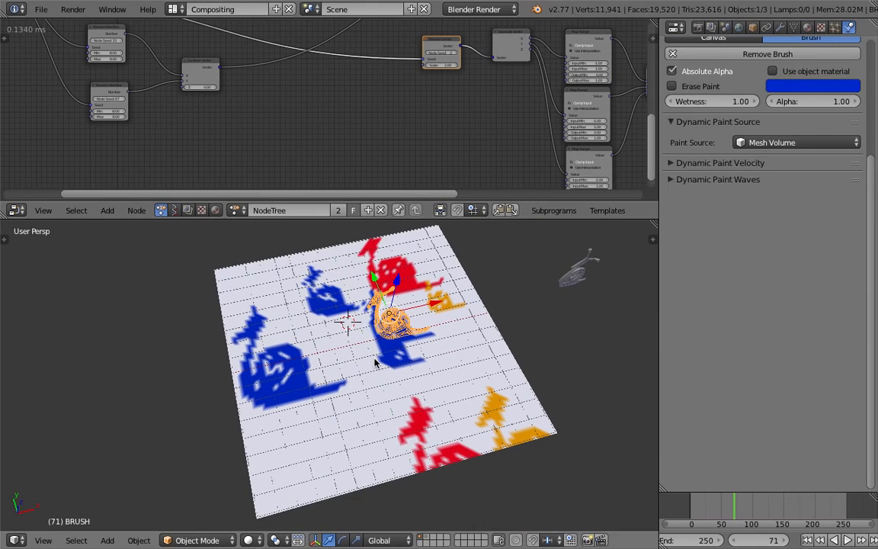
Switch to Blender, select the snail brush and play the stamping animation briefly from the first frame.
{"action": "right_click", "coordinate": [353, 345]}
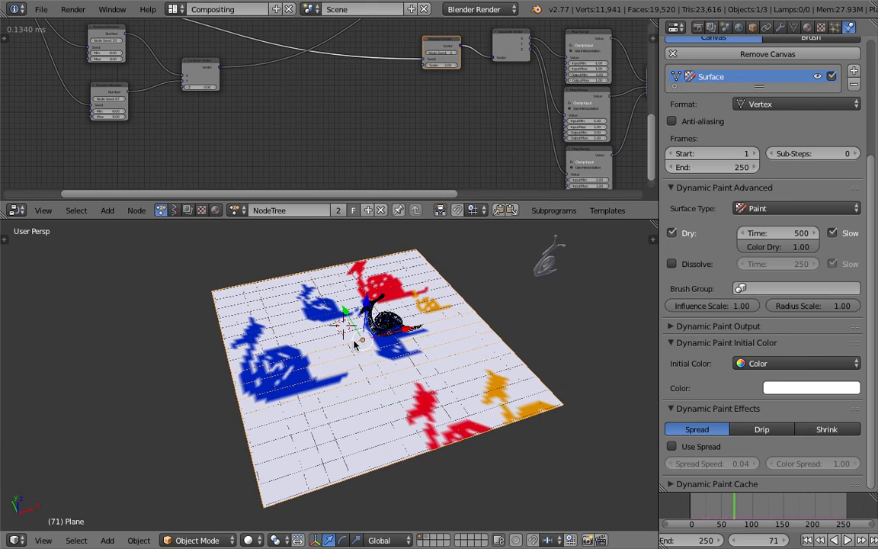
{"action": "right_click", "coordinate": [355, 333]}
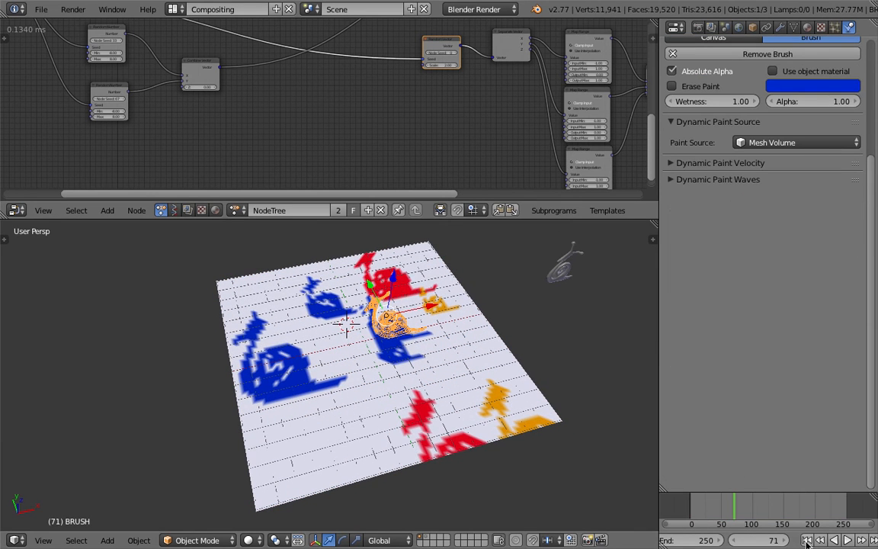
{"action": "left_click", "coordinate": [806, 540]}
{"action": "left_click", "coordinate": [847, 540]}
{"action": "left_click", "coordinate": [850, 542]}
{"action": "middle_click_drag", "start_coordinate": [388, 377], "coordinate": [349, 405]}
{"action": "scroll", "coordinate": [373, 391], "scroll_direction": "down", "scroll_amount": 1}
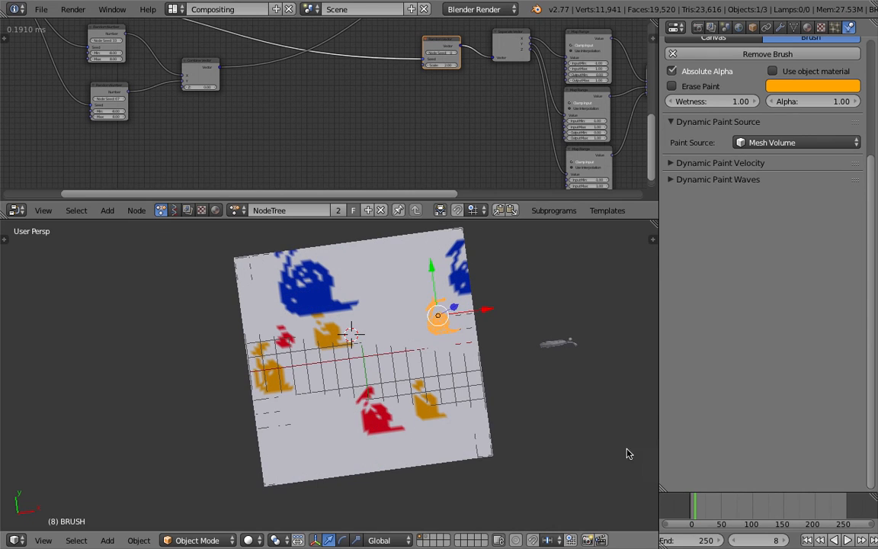
Resume the stamping animation and pause it at frame 31.
{"action": "left_click", "coordinate": [847, 541]}
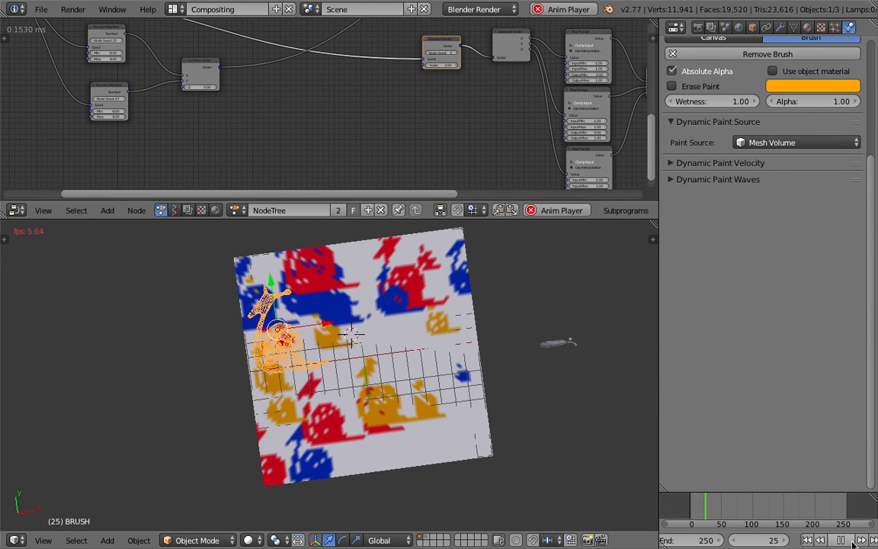
{"action": "left_click", "coordinate": [851, 542]}
{"action": "middle_click_drag", "start_coordinate": [371, 350], "coordinate": [345, 358]}
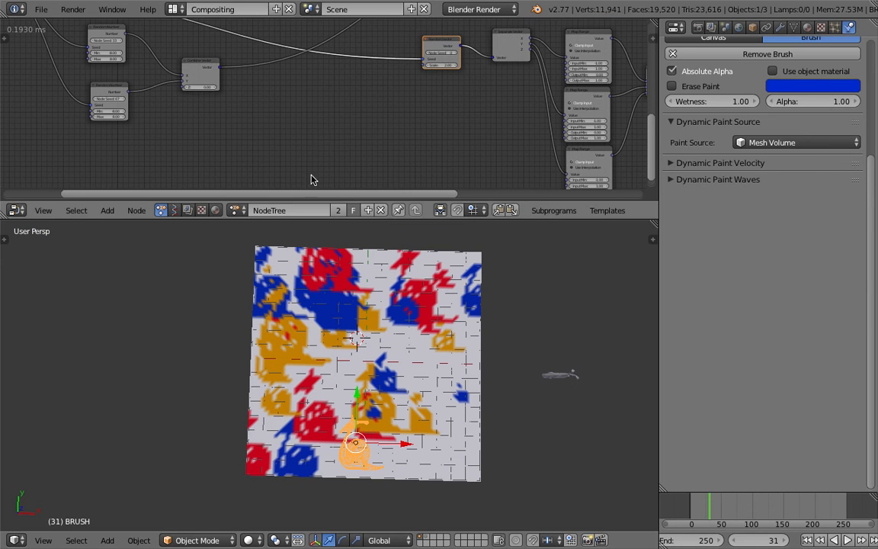
Examine the overall layout of the Animation Nodes tree that drives the brush, and the stamped plane.
{"action": "scroll", "coordinate": [309, 108], "scroll_direction": "down", "scroll_amount": 5}
{"action": "middle_click_drag", "start_coordinate": [340, 123], "coordinate": [298, 122]}
{"action": "scroll", "coordinate": [334, 116], "scroll_direction": "down", "scroll_amount": 2}
{"action": "middle_click_drag", "start_coordinate": [424, 105], "coordinate": [397, 112]}
{"action": "scroll", "coordinate": [390, 108], "scroll_direction": "up", "scroll_amount": 3}
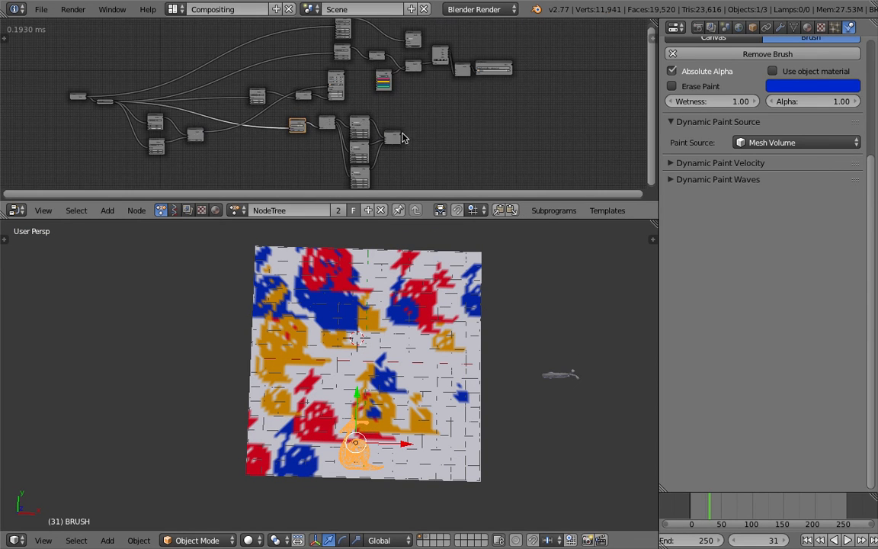
{"action": "middle_click_drag", "start_coordinate": [494, 414], "coordinate": [538, 395]}
Switch to the stamping notes and highlight "position", "scale" and "color" in the single object brush section.
{"action": "key", "text": "ctrl+Left"}
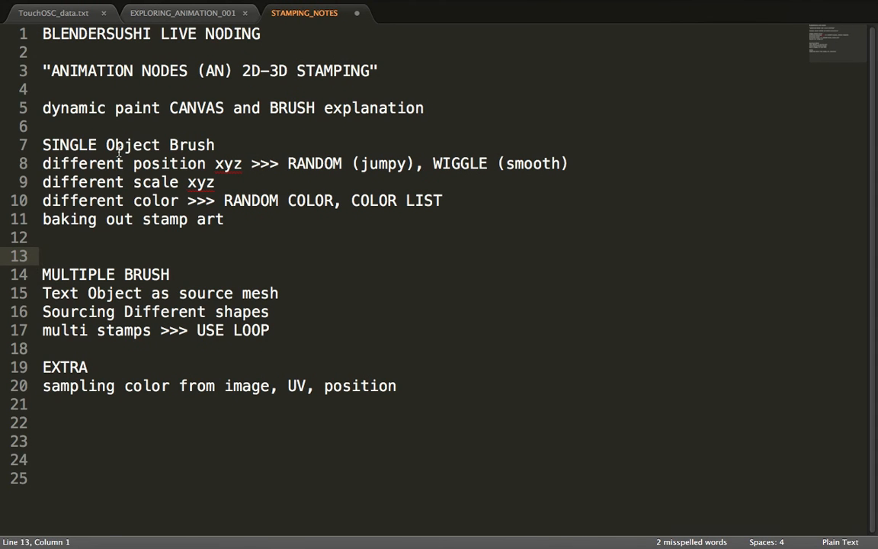
{"action": "left_click_drag", "start_coordinate": [124, 163], "coordinate": [200, 163]}
{"action": "left_click_drag", "start_coordinate": [122, 181], "coordinate": [189, 182]}
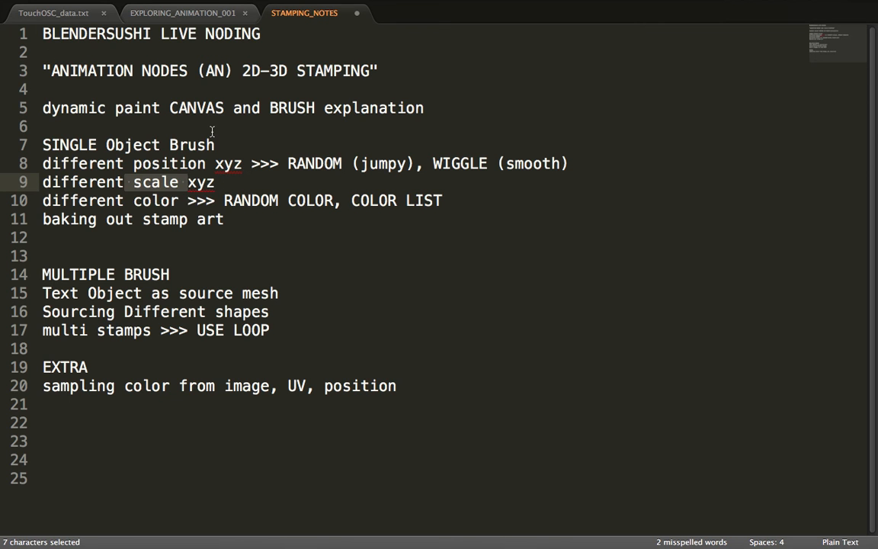
{"action": "left_click_drag", "start_coordinate": [175, 200], "coordinate": [122, 206]}
{"action": "double_click", "coordinate": [140, 202]}
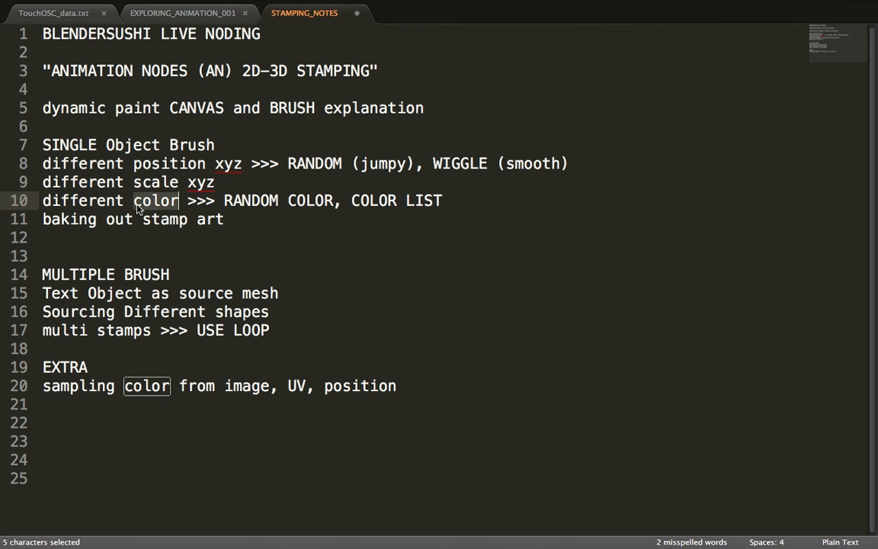
Append "as PIXEL" to the "baking out stamp art" line in the notes.
{"action": "left_click_drag", "start_coordinate": [45, 220], "coordinate": [211, 221]}
{"action": "left_click", "coordinate": [291, 215]}
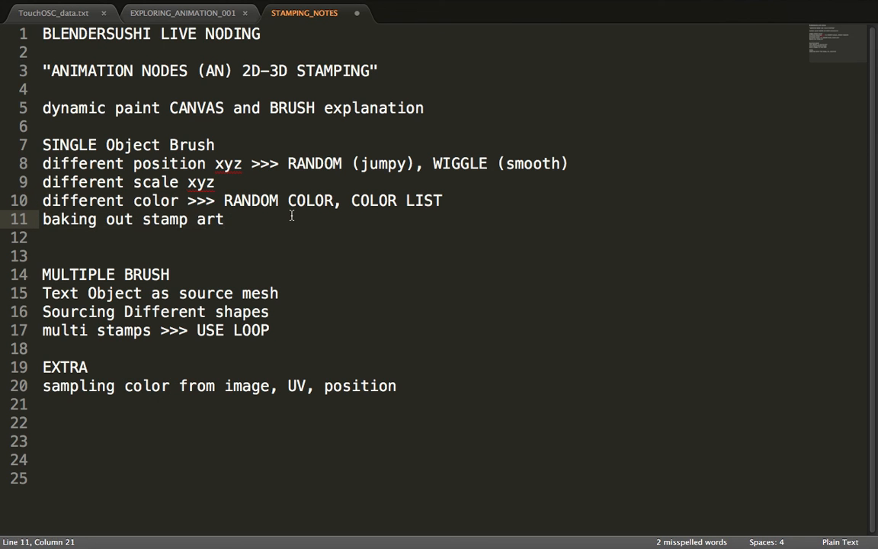
{"action": "type", "text": "as PIXXEL"}
{"action": "key", "text": "BackSpace"}
{"action": "key", "text": "BackSpace"}
{"action": "type", "text": "EL"}
Switch to Blender, select the canvas plane and display its modifier stack.
{"action": "key", "text": "ctrl+Right"}
{"action": "middle_click_drag", "start_coordinate": [442, 336], "coordinate": [412, 319]}
{"action": "right_click", "coordinate": [412, 318]}
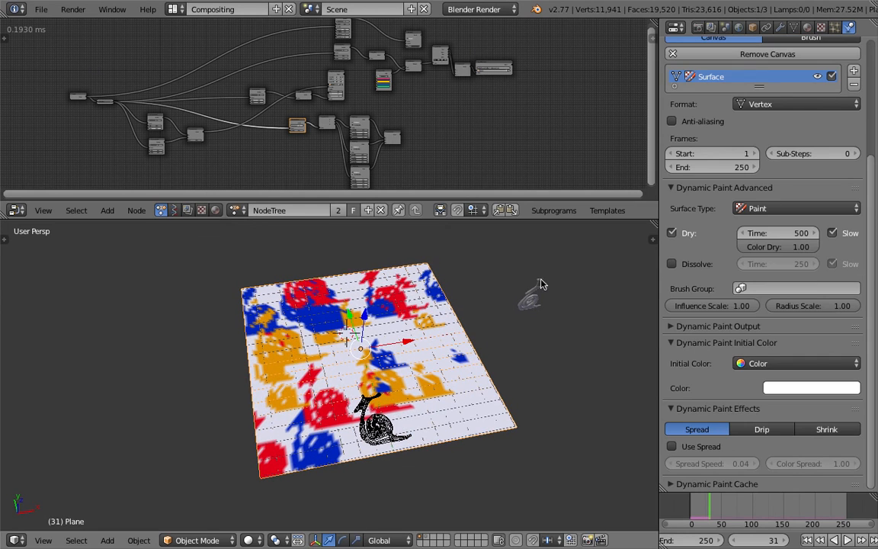
{"action": "middle_click_drag", "start_coordinate": [509, 317], "coordinate": [503, 318]}
{"action": "middle_click_drag", "start_coordinate": [362, 403], "coordinate": [340, 412]}
{"action": "left_click", "coordinate": [785, 28]}
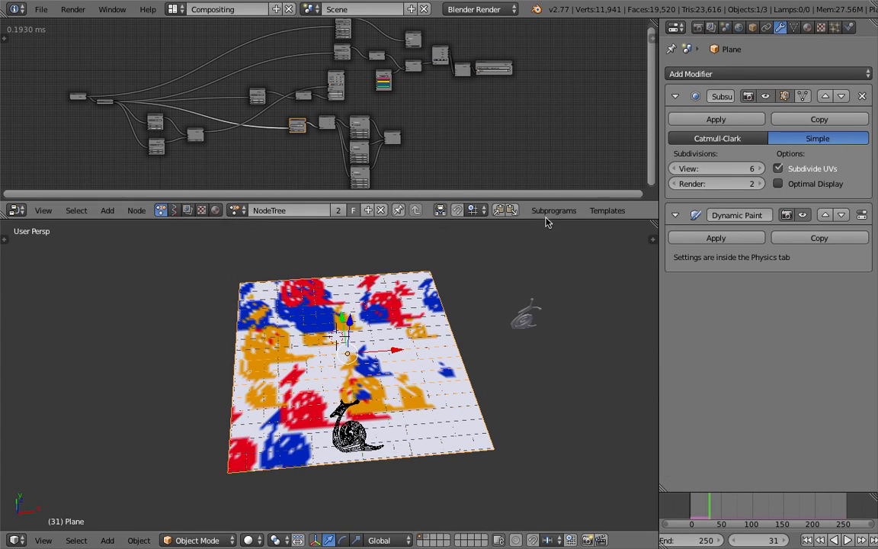
{"action": "left_click_drag", "start_coordinate": [536, 218], "coordinate": [515, 169]}
{"action": "key", "text": "Home"}
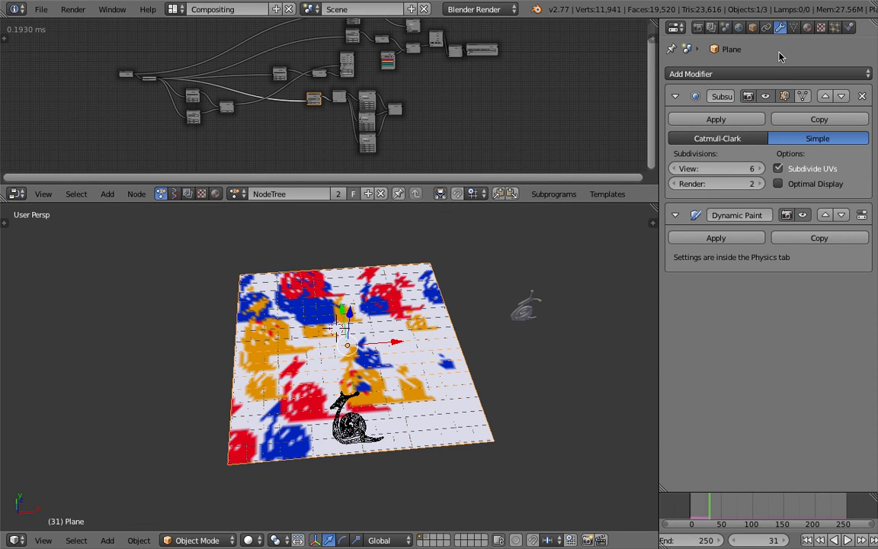
Display the plane's mesh data to examine its UV map and vertex color layers.
{"action": "left_click", "coordinate": [793, 29]}
{"action": "middle_click_drag", "start_coordinate": [425, 335], "coordinate": [355, 344]}
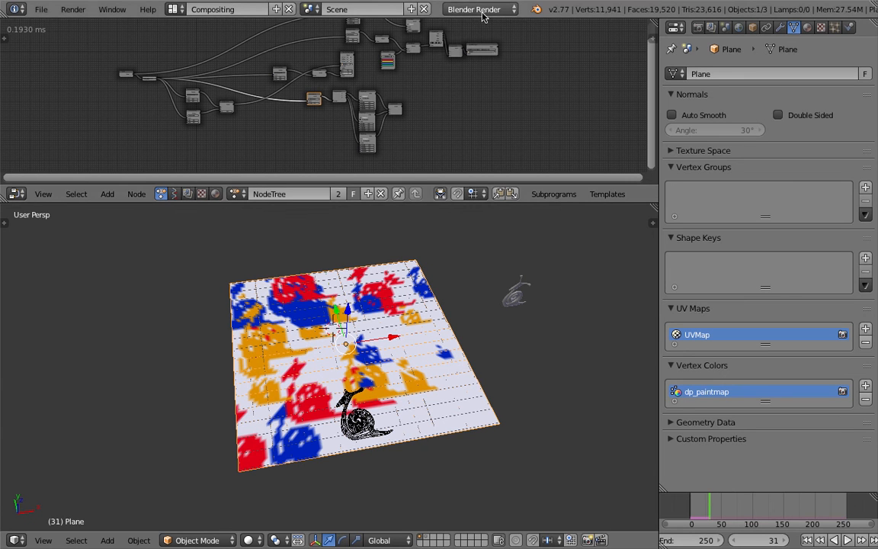
{"action": "scroll", "coordinate": [519, 221], "scroll_direction": "up", "scroll_amount": 2}
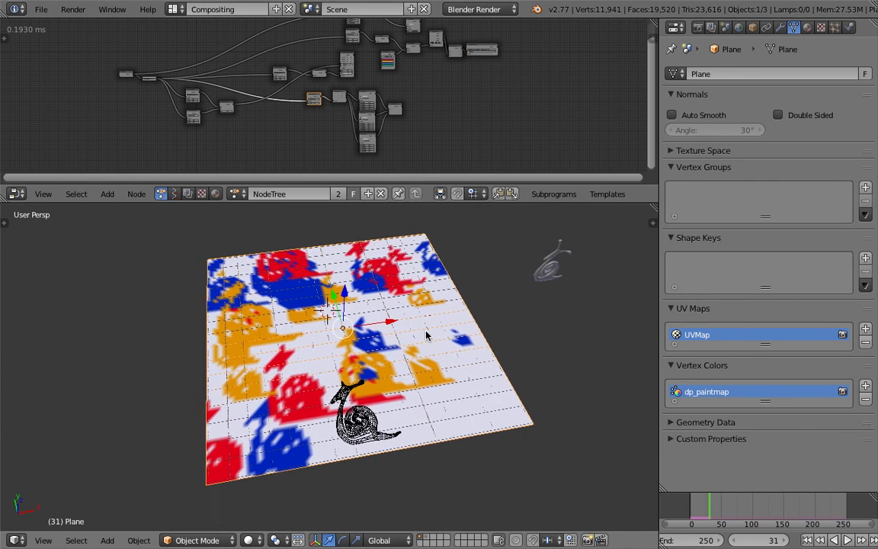
Apply the Subsurf modifier on the canvas plane.
{"action": "left_click", "coordinate": [781, 29]}
{"action": "mouse_move", "coordinate": [528, 273]}
{"action": "middle_mouse_down"}
{"action": "mouse_move", "coordinate": [504, 286]}
{"action": "mouse_move", "coordinate": [525, 278]}
{"action": "middle_mouse_up"}
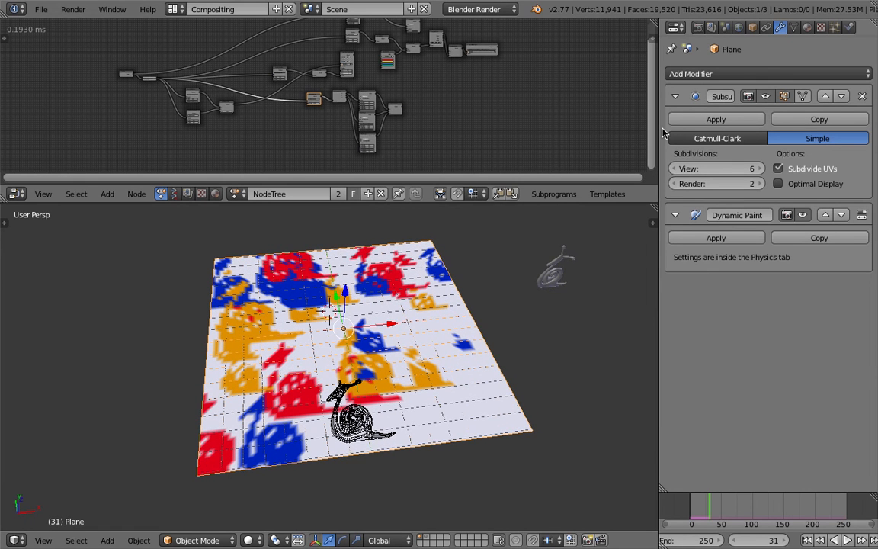
{"action": "left_click_drag", "start_coordinate": [659, 128], "coordinate": [591, 120]}
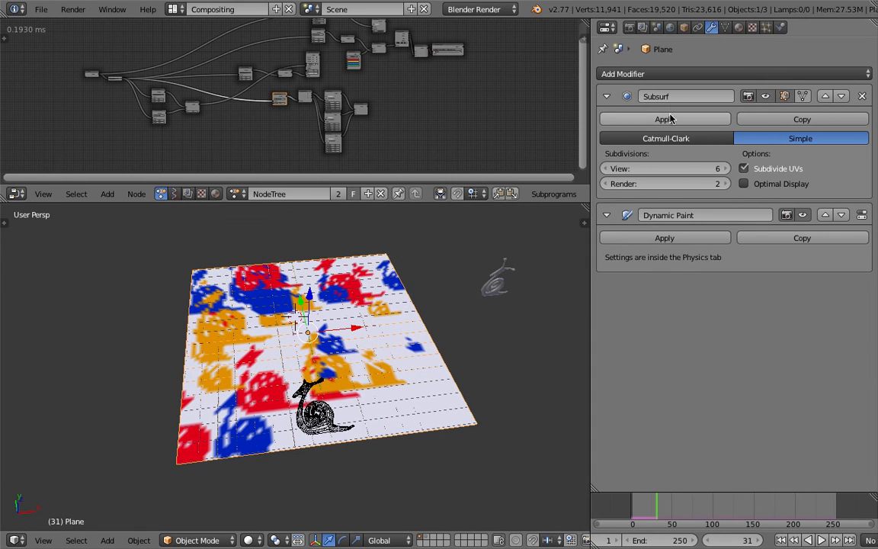
{"action": "left_click", "coordinate": [684, 119]}
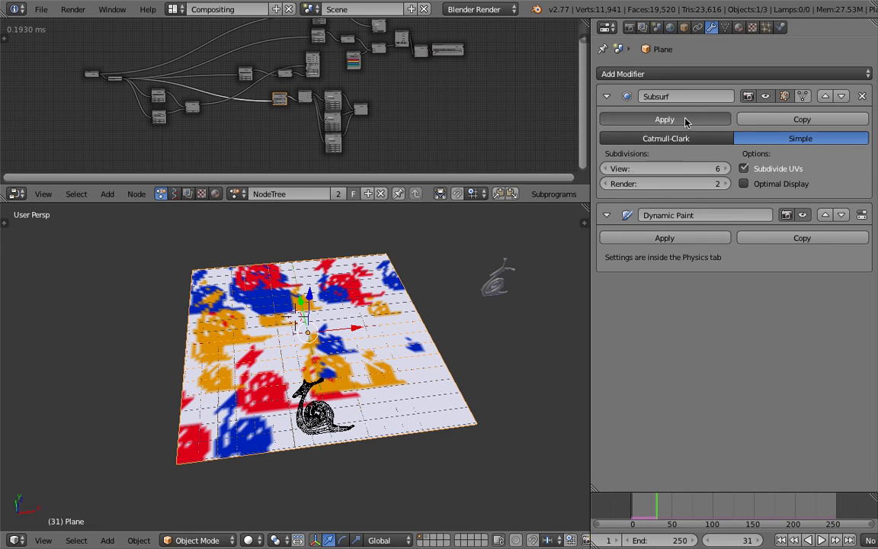
Preview the stamped plane in Rendered viewport shading from several angles and return to Solid shading.
{"action": "left_click", "coordinate": [249, 539]}
{"action": "left_click", "coordinate": [282, 446]}
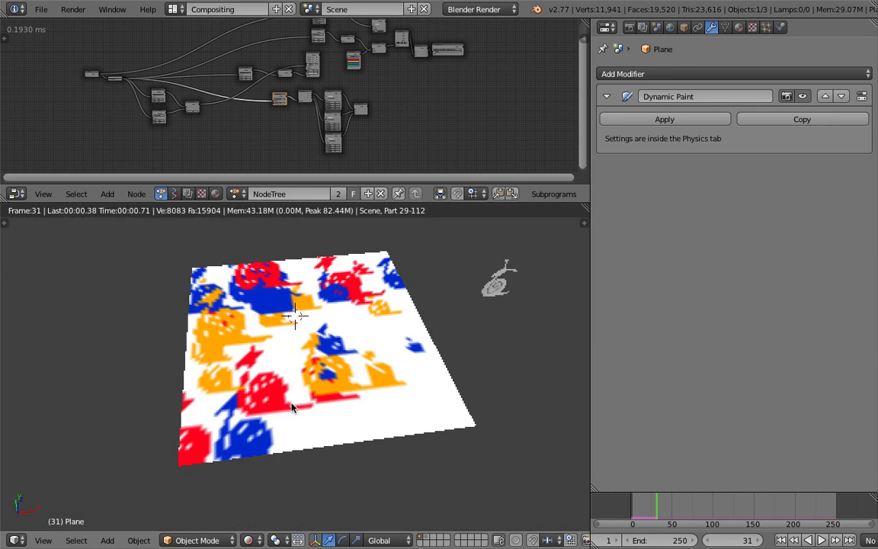
{"action": "scroll", "coordinate": [290, 404], "scroll_direction": "up", "scroll_amount": 4}
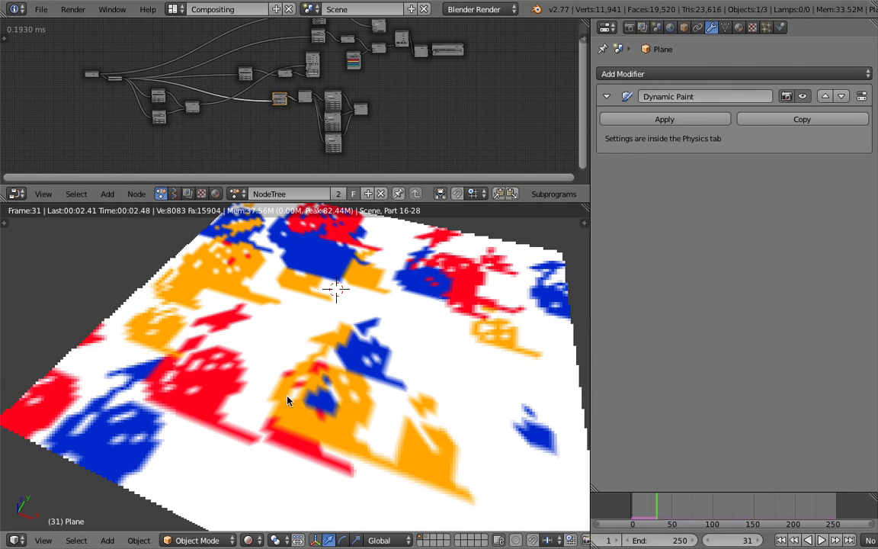
{"action": "mouse_move", "coordinate": [289, 394]}
{"action": "middle_mouse_down"}
{"action": "mouse_move", "coordinate": [323, 402]}
{"action": "mouse_move", "coordinate": [296, 391]}
{"action": "mouse_move", "coordinate": [345, 379]}
{"action": "mouse_move", "coordinate": [329, 364]}
{"action": "middle_mouse_up"}
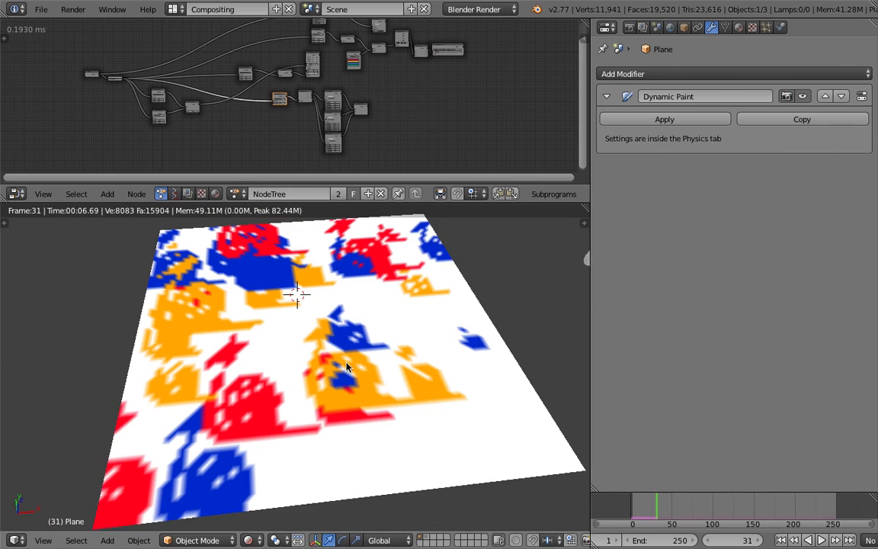
{"action": "scroll", "coordinate": [307, 360], "scroll_direction": "down", "scroll_amount": 2}
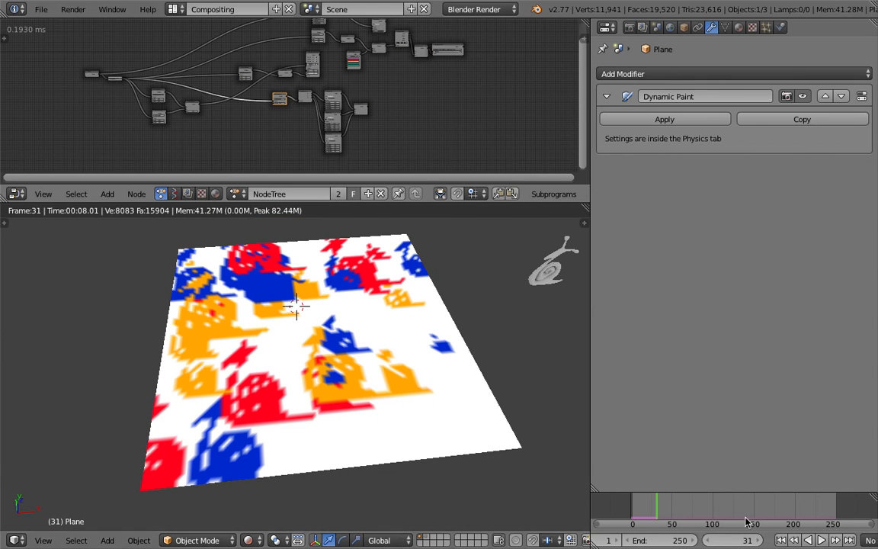
{"action": "middle_click_drag", "start_coordinate": [260, 395], "coordinate": [295, 372]}
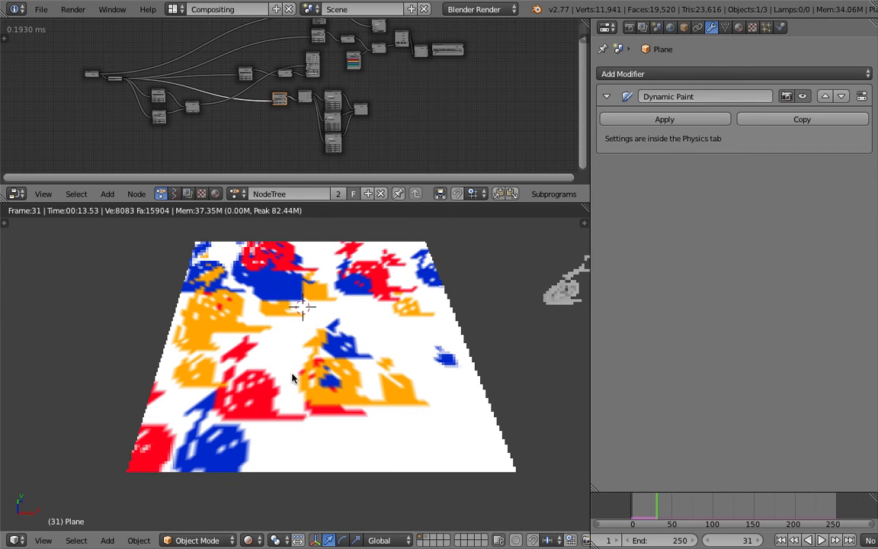
{"action": "left_click", "coordinate": [246, 539]}
{"action": "left_click", "coordinate": [275, 491]}
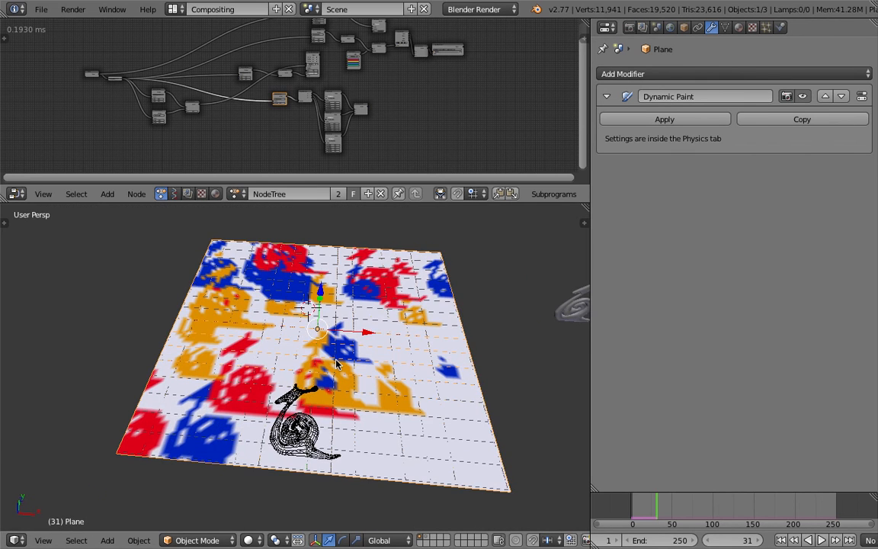
Switch to the stamping notes, capitalize "Text" as "TEXT" in the source mesh line, and highlight parts of the two lines below.
{"action": "key", "text": "ctrl+Left"}
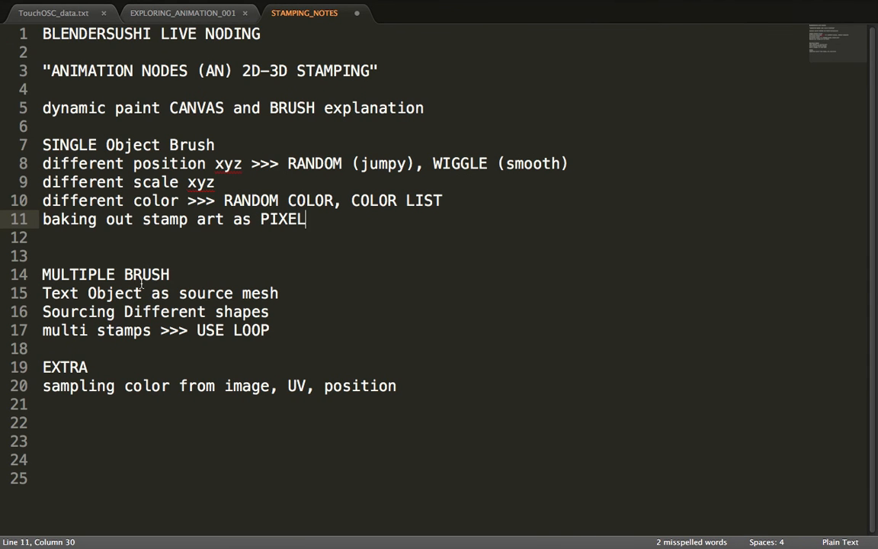
{"action": "left_click_drag", "start_coordinate": [80, 292], "coordinate": [42, 295]}
{"action": "type", "text": "TEXT"}
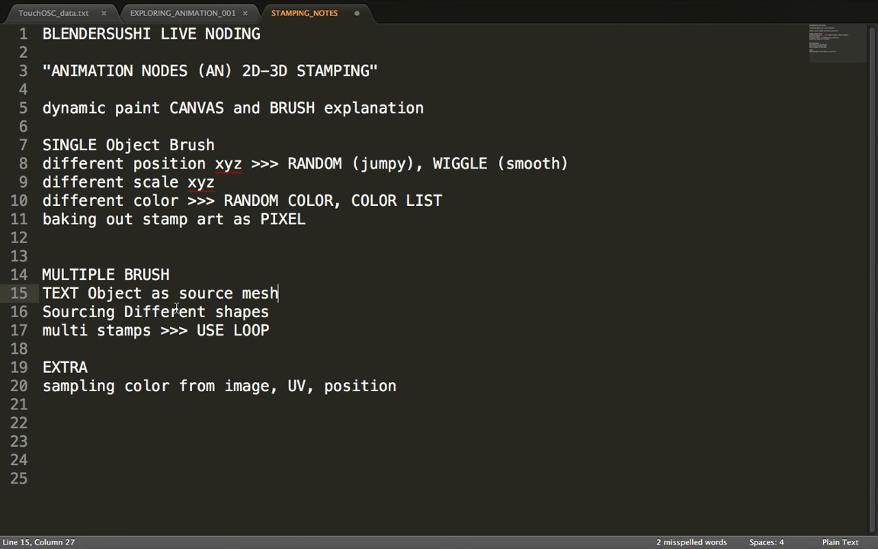
{"action": "left_click_drag", "start_coordinate": [268, 312], "coordinate": [2, 316]}
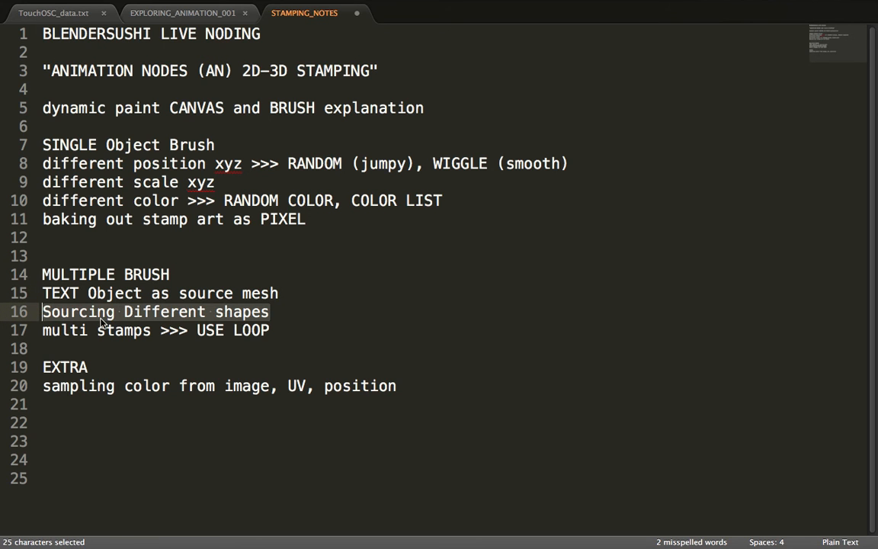
{"action": "left_click_drag", "start_coordinate": [106, 330], "coordinate": [43, 329]}
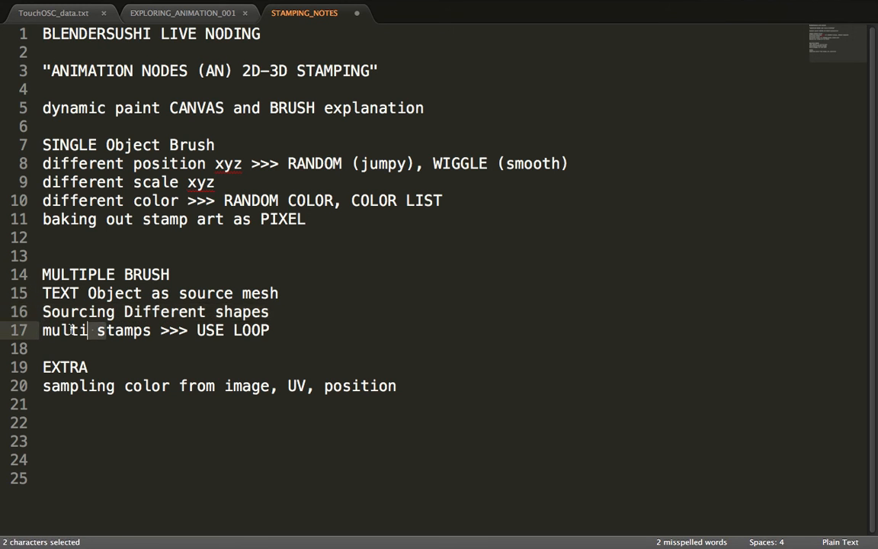
Switch back to Blender and select the snail brush object.
{"action": "key", "text": "ctrl+Right"}
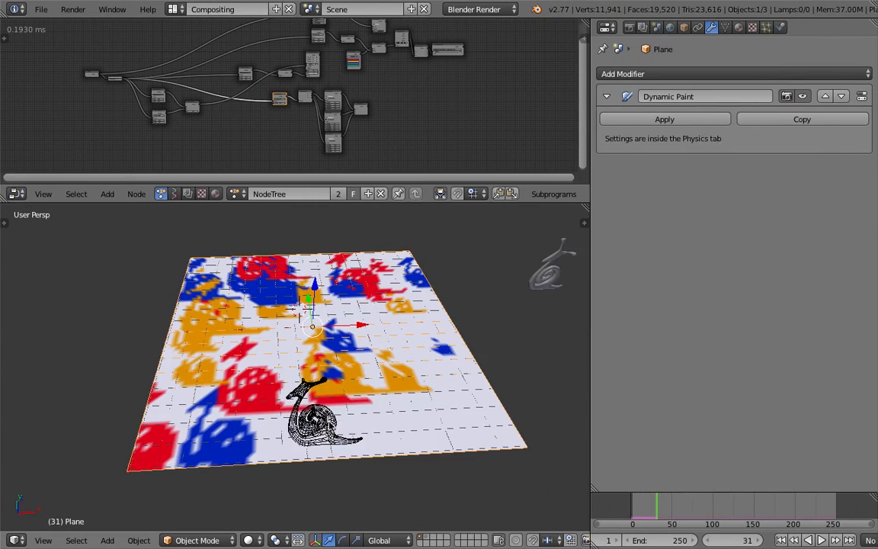
{"action": "right_click", "coordinate": [331, 425]}
{"action": "mouse_move", "coordinate": [305, 375]}
{"action": "middle_mouse_down"}
{"action": "mouse_move", "coordinate": [320, 395]}
{"action": "mouse_move", "coordinate": [365, 418]}
{"action": "mouse_move", "coordinate": [365, 441]}
{"action": "mouse_move", "coordinate": [323, 421]}
{"action": "mouse_move", "coordinate": [294, 392]}
{"action": "mouse_move", "coordinate": [321, 364]}
{"action": "mouse_move", "coordinate": [358, 347]}
{"action": "mouse_move", "coordinate": [371, 350]}
{"action": "middle_mouse_up"}
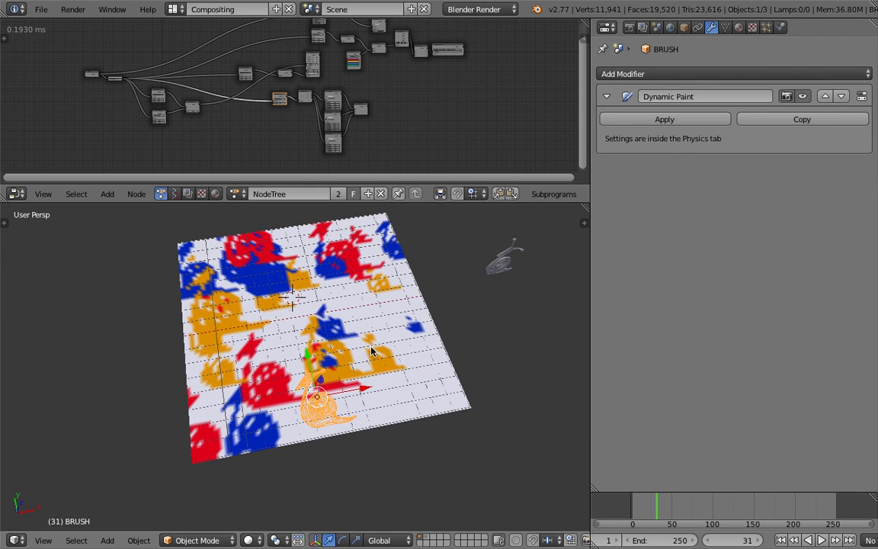
Widen the 3D view and display the snail brush's object properties to inspect its name.
{"action": "left_click_drag", "start_coordinate": [592, 284], "coordinate": [665, 278]}
{"action": "middle_click_drag", "start_coordinate": [464, 326], "coordinate": [446, 334]}
{"action": "mouse_move", "coordinate": [518, 289]}
{"action": "middle_mouse_down"}
{"action": "mouse_move", "coordinate": [502, 282]}
{"action": "mouse_move", "coordinate": [385, 405]}
{"action": "mouse_move", "coordinate": [364, 442]}
{"action": "mouse_move", "coordinate": [336, 384]}
{"action": "mouse_move", "coordinate": [337, 369]}
{"action": "mouse_move", "coordinate": [359, 336]}
{"action": "mouse_move", "coordinate": [404, 305]}
{"action": "middle_mouse_up"}
{"action": "left_click", "coordinate": [758, 29]}
{"action": "right_click", "coordinate": [383, 405]}
{"action": "right_click", "coordinate": [384, 405]}
{"action": "scroll", "coordinate": [365, 442], "scroll_direction": "up", "scroll_amount": 1}
{"action": "left_click", "coordinate": [738, 72]}
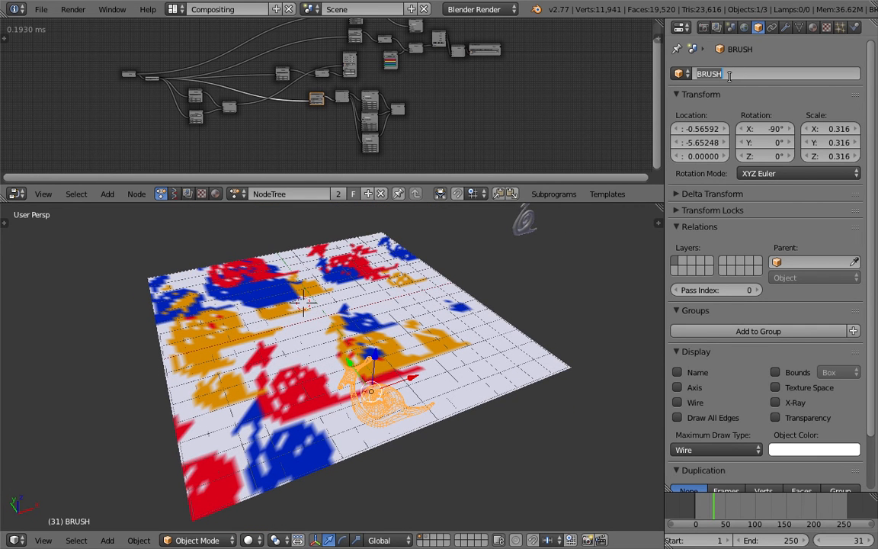
Examine the snail brush on the canvas and the separate source snail beside it from several angles.
{"action": "middle_click_drag", "start_coordinate": [480, 333], "coordinate": [531, 269]}
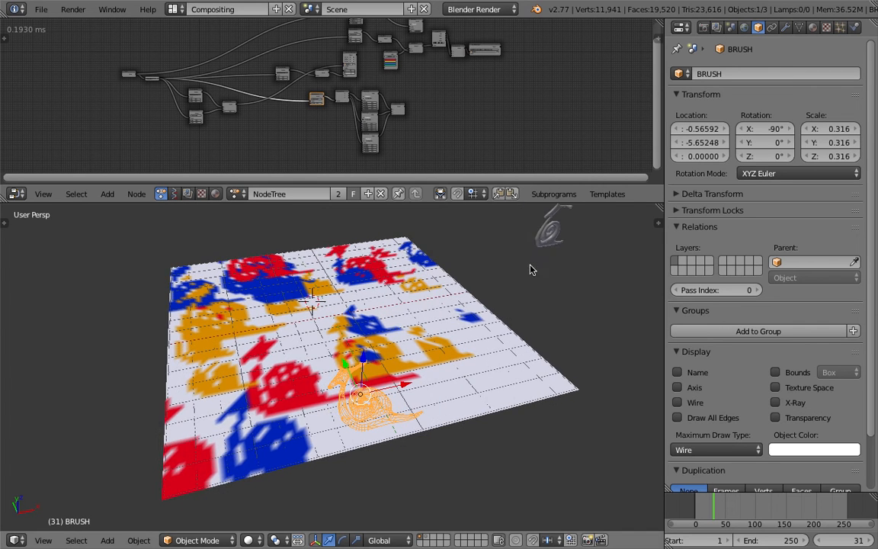
{"action": "right_click", "coordinate": [546, 243]}
{"action": "scroll", "coordinate": [528, 256], "scroll_direction": "down", "scroll_amount": 3}
{"action": "middle_click_drag", "start_coordinate": [472, 301], "coordinate": [437, 311]}
{"action": "scroll", "coordinate": [476, 304], "scroll_direction": "up", "scroll_amount": 2}
{"action": "middle_click_drag", "start_coordinate": [548, 264], "coordinate": [496, 293]}
{"action": "scroll", "coordinate": [523, 264], "scroll_direction": "down", "scroll_amount": 1}
{"action": "scroll", "coordinate": [509, 300], "scroll_direction": "up", "scroll_amount": 2}
{"action": "middle_click_drag", "start_coordinate": [569, 299], "coordinate": [443, 275]}
{"action": "scroll", "coordinate": [453, 333], "scroll_direction": "up", "scroll_amount": 2}
{"action": "middle_click_drag", "start_coordinate": [459, 352], "coordinate": [448, 353], "text": "shift"}
{"action": "mouse_move", "coordinate": [395, 377]}
{"action": "middle_mouse_down"}
{"action": "mouse_move", "coordinate": [425, 374]}
{"action": "mouse_move", "coordinate": [418, 375]}
{"action": "middle_mouse_up"}
{"action": "right_click", "coordinate": [327, 409]}
{"action": "middle_click_drag", "start_coordinate": [327, 392], "coordinate": [324, 387]}
{"action": "middle_click_drag", "start_coordinate": [406, 355], "coordinate": [403, 348]}
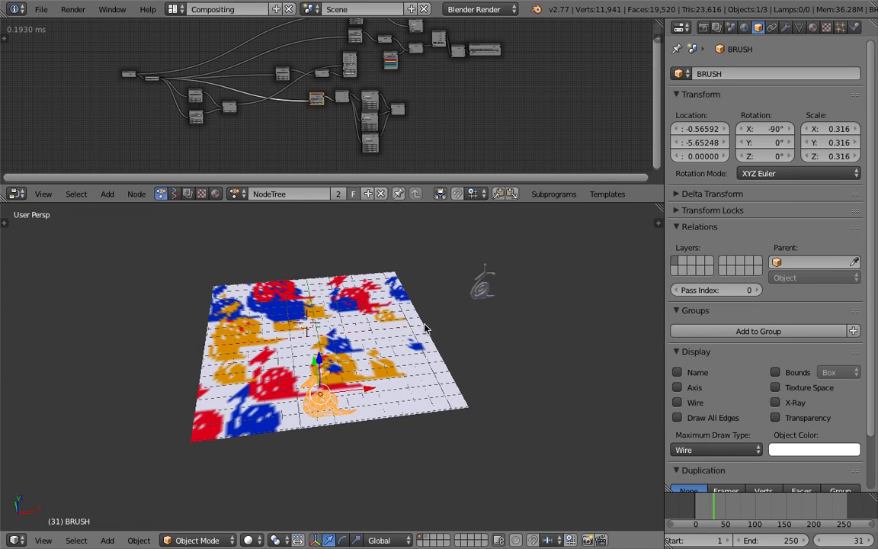
{"action": "scroll", "coordinate": [411, 339], "scroll_direction": "up", "scroll_amount": 2}
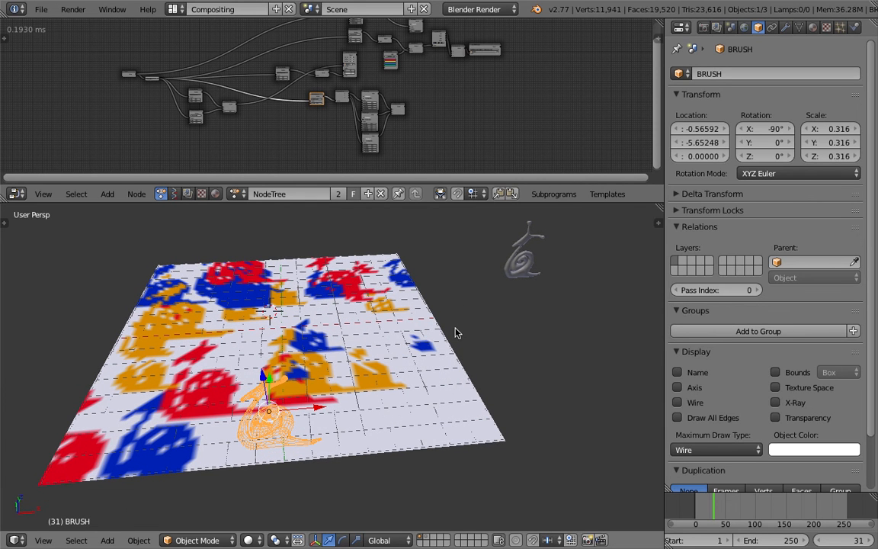
Add a torus mesh and move it beside the canvas, near the source snail.
{"action": "key", "text": "shift+a"}
{"action": "mouse_move", "coordinate": [466, 317]}
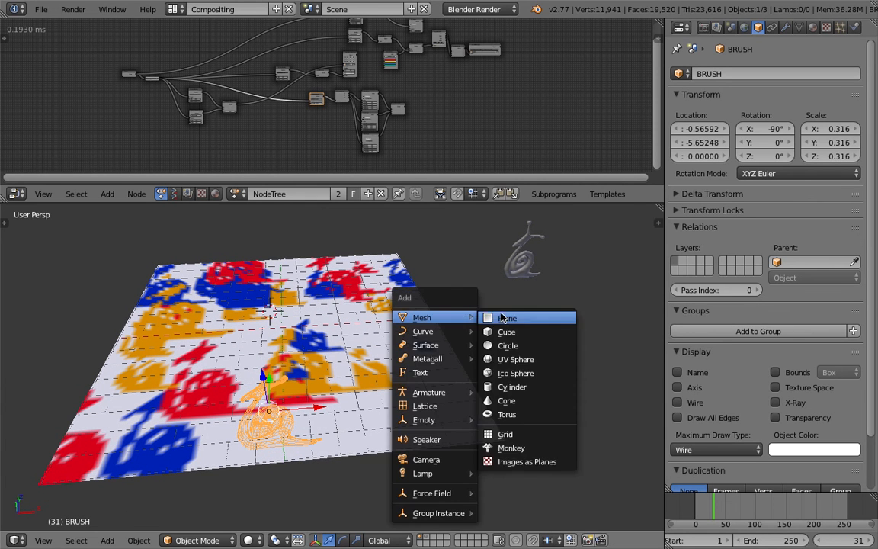
{"action": "left_click", "coordinate": [517, 415]}
{"action": "key", "text": "g"}
{"action": "left_click", "coordinate": [554, 408]}
{"action": "middle_click_drag", "start_coordinate": [533, 393], "coordinate": [504, 357], "text": "shift"}
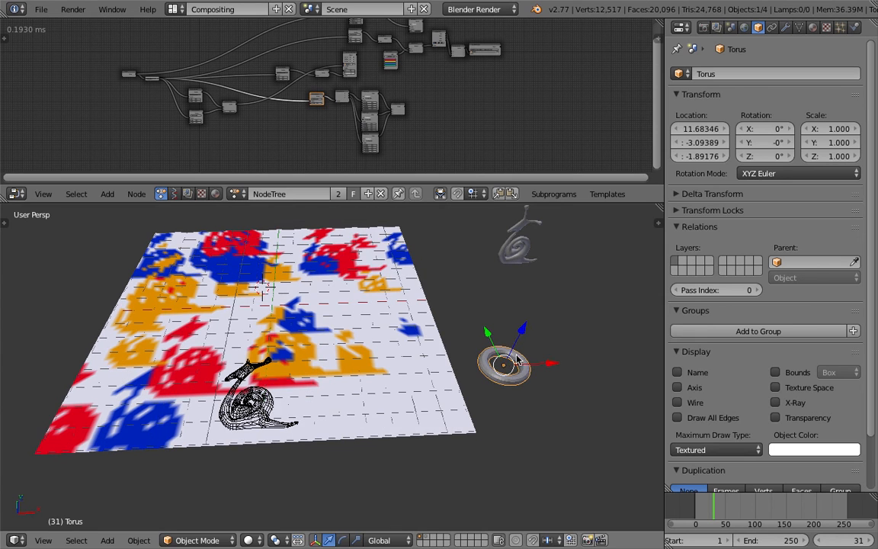
{"action": "key", "text": "g"}
{"action": "left_click", "coordinate": [521, 305]}
{"action": "middle_click_drag", "start_coordinate": [521, 305], "coordinate": [363, 375]}
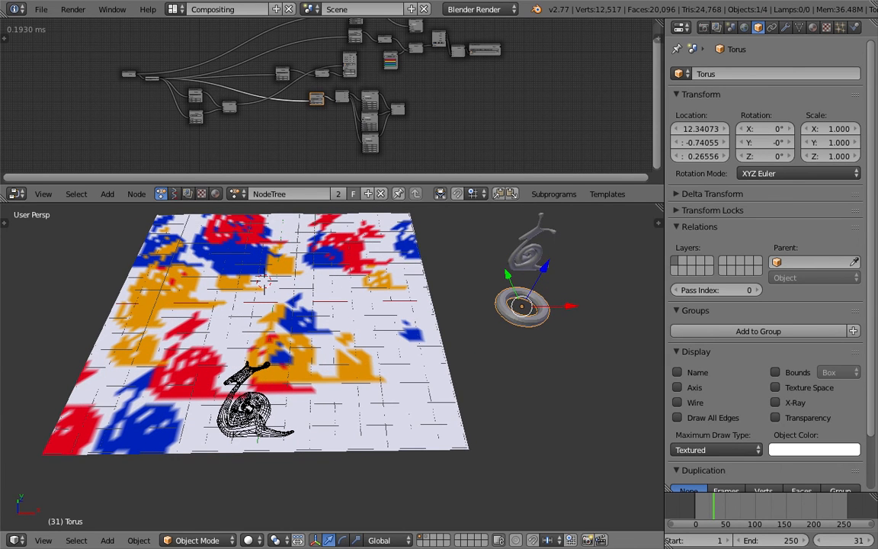
Compare the snail brush with the new torus and view the brush's Dynamic Paint physics settings.
{"action": "right_click", "coordinate": [258, 398]}
{"action": "right_click", "coordinate": [503, 308]}
{"action": "right_click", "coordinate": [252, 400]}
{"action": "left_click", "coordinate": [854, 26]}
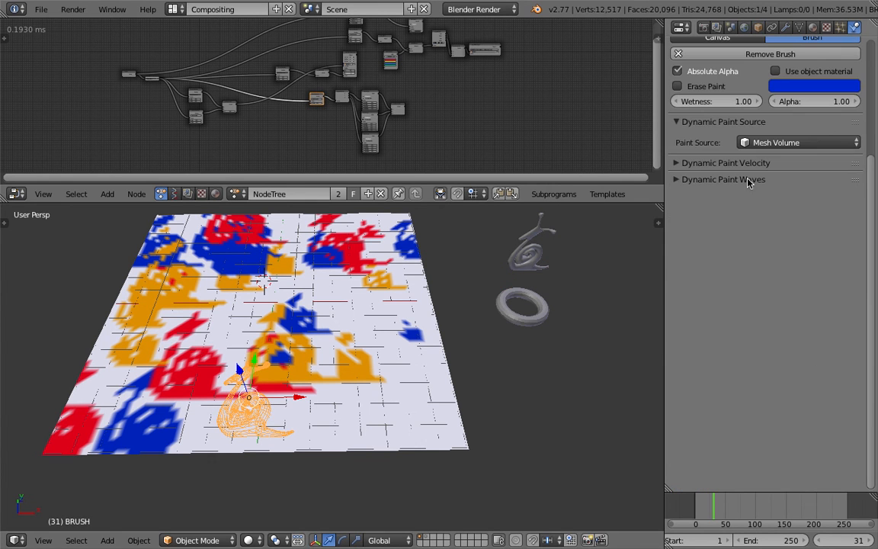
{"action": "right_click", "coordinate": [532, 309]}
{"action": "right_click", "coordinate": [308, 409]}
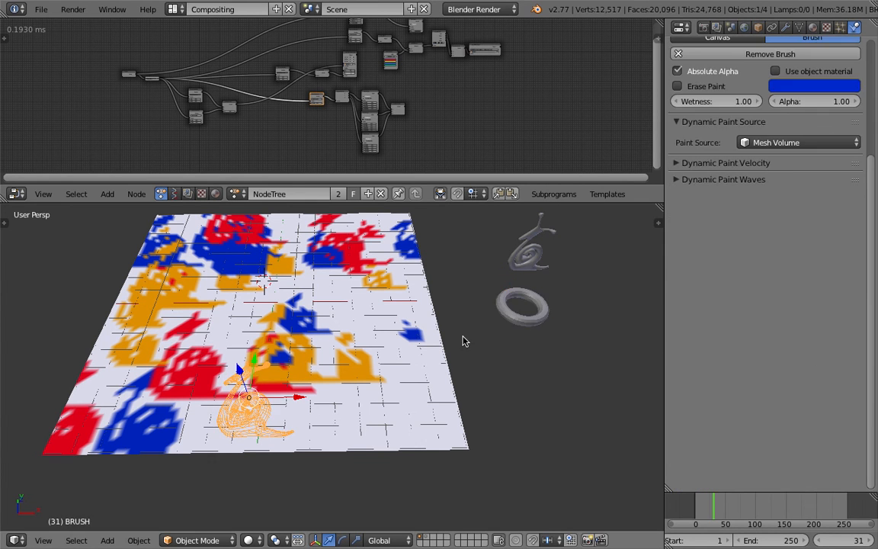
{"action": "right_click", "coordinate": [508, 314]}
Replace the mesh data of the BRUSH object with the Torus mesh.
{"action": "right_click", "coordinate": [261, 415]}
{"action": "middle_click_drag", "start_coordinate": [256, 387], "coordinate": [268, 399]}
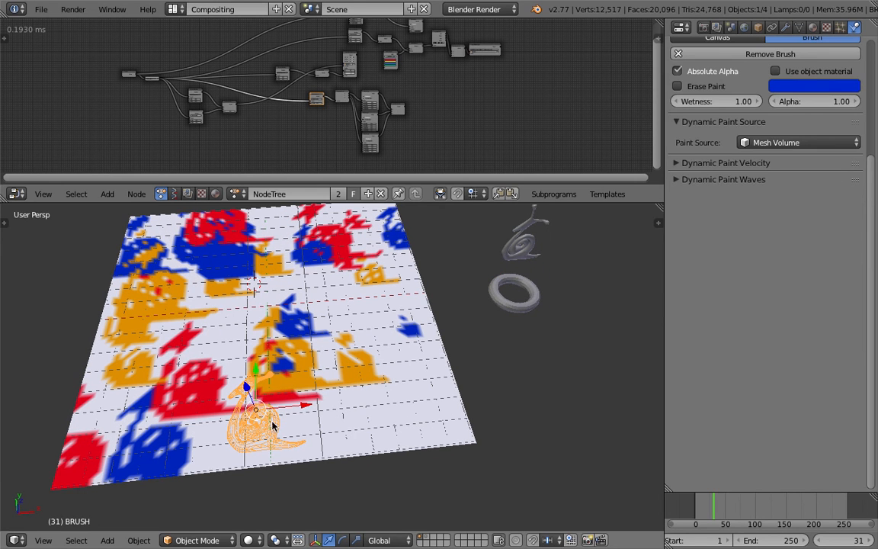
{"action": "left_click", "coordinate": [799, 28]}
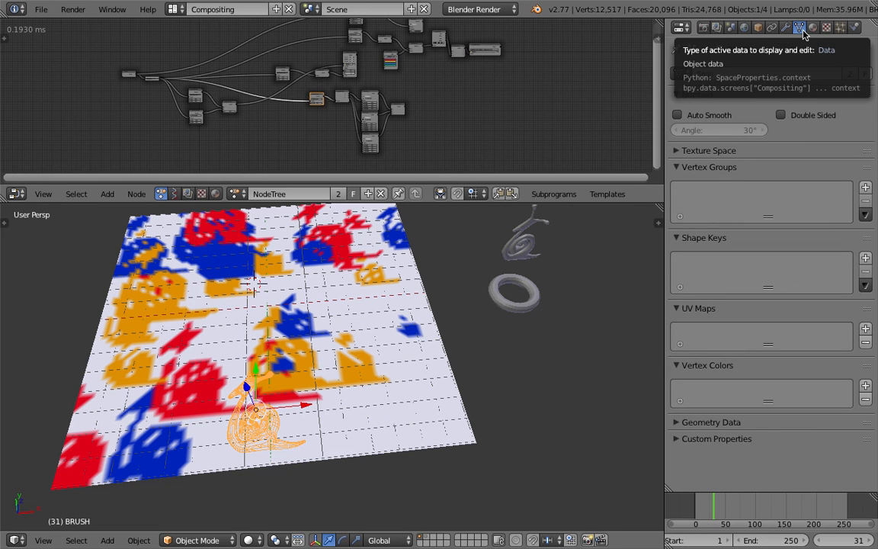
{"action": "left_click", "coordinate": [678, 73]}
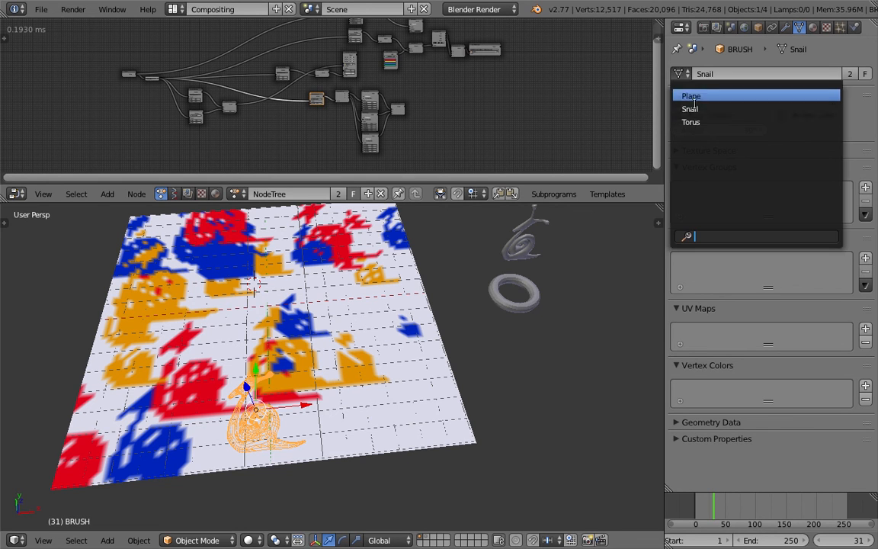
{"action": "left_click", "coordinate": [691, 122]}
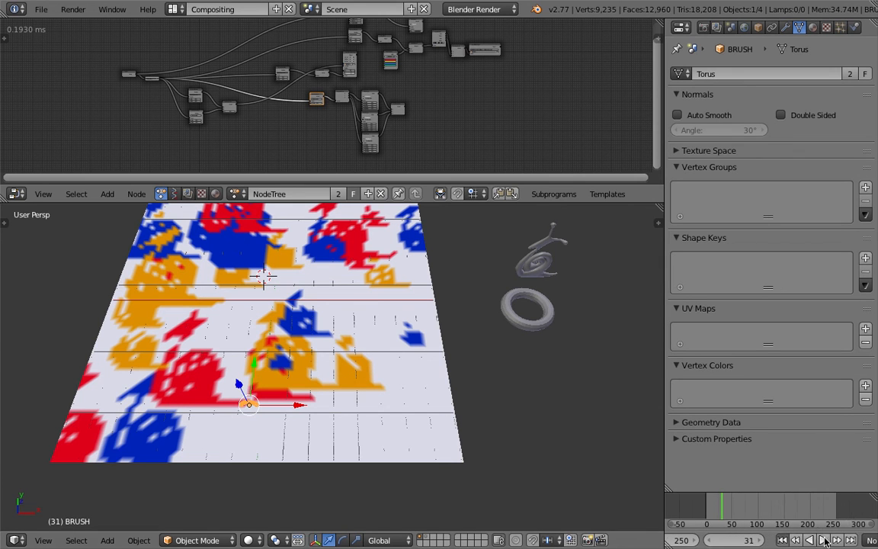
Play the stamping animation briefly, stop it, and inspect the torus brush's orientation against the canvas up close.
{"action": "left_click", "coordinate": [823, 539]}
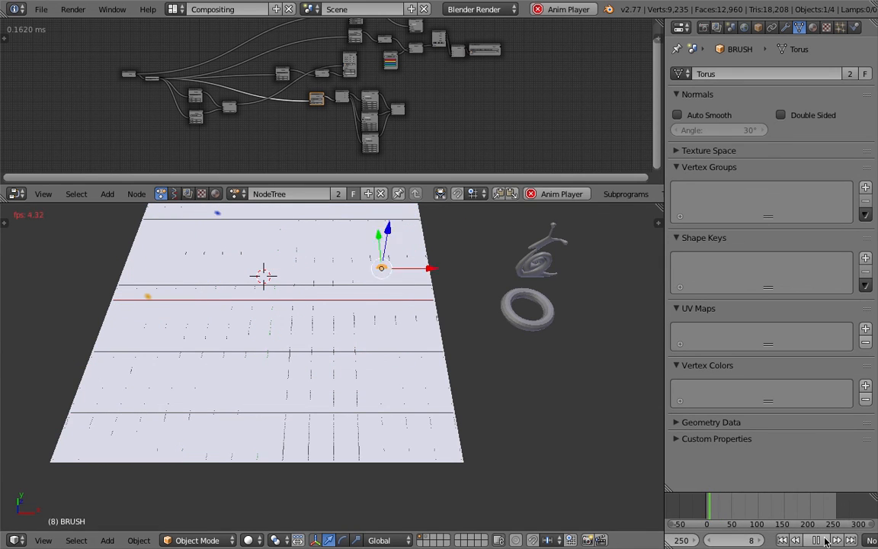
{"action": "key", "text": "Escape"}
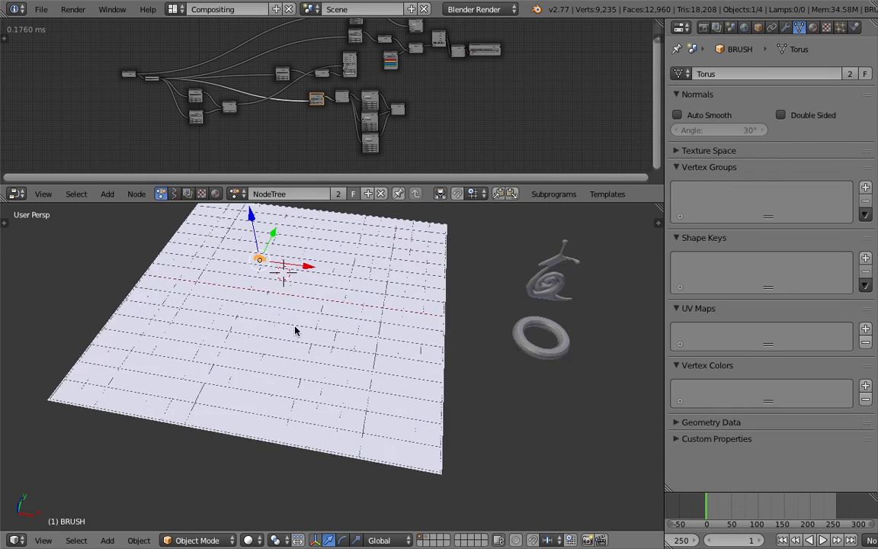
{"action": "key", "text": "z"}
{"action": "middle_click_drag", "start_coordinate": [276, 315], "coordinate": [295, 351], "text": "shift"}
{"action": "scroll", "coordinate": [294, 321], "scroll_direction": "up", "scroll_amount": 3}
{"action": "right_click", "coordinate": [279, 294]}
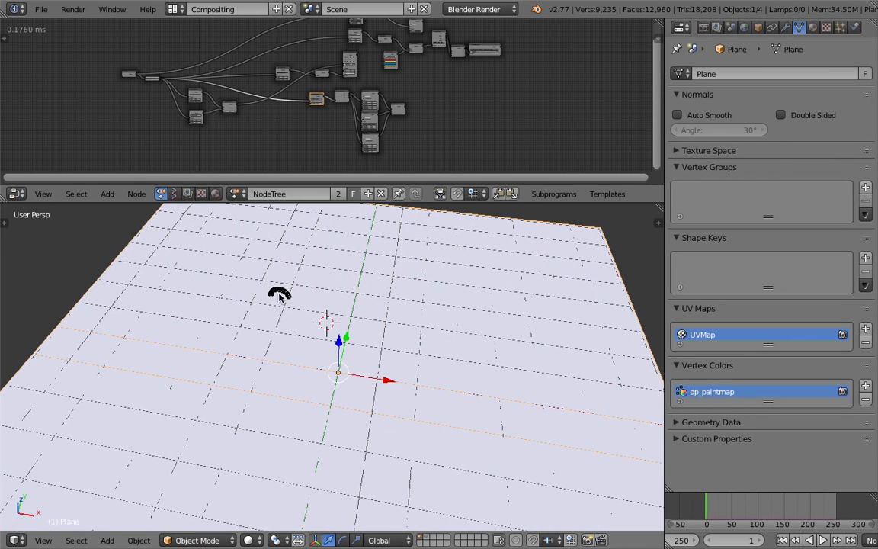
{"action": "right_click", "coordinate": [279, 294]}
Set the X rotation to 0° in the node that outputs the BRUSH object's transforms.
{"action": "mouse_move", "coordinate": [279, 293]}
{"action": "middle_mouse_down"}
{"action": "mouse_move", "coordinate": [247, 306]}
{"action": "mouse_move", "coordinate": [412, 333]}
{"action": "mouse_move", "coordinate": [415, 319]}
{"action": "middle_mouse_up"}
{"action": "mouse_move", "coordinate": [340, 123]}
{"action": "middle_mouse_down", "text": "ctrl"}
{"action": "mouse_move", "coordinate": [433, 69]}
{"action": "mouse_move", "coordinate": [398, 116]}
{"action": "mouse_move", "coordinate": [439, 138]}
{"action": "middle_mouse_up", "text": "ctrl"}
{"action": "scroll", "coordinate": [400, 115], "scroll_direction": "up", "scroll_amount": 10}
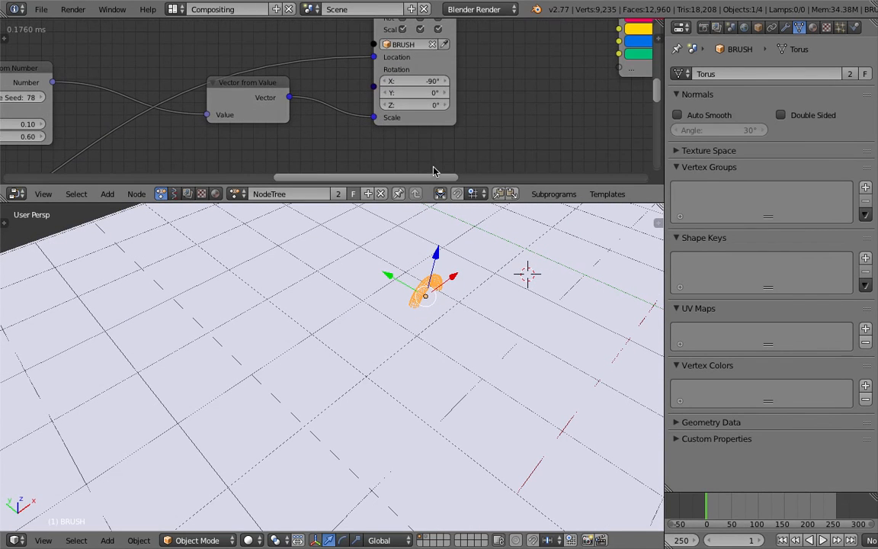
{"action": "type", "text": "0"}
{"action": "key", "text": "Return"}
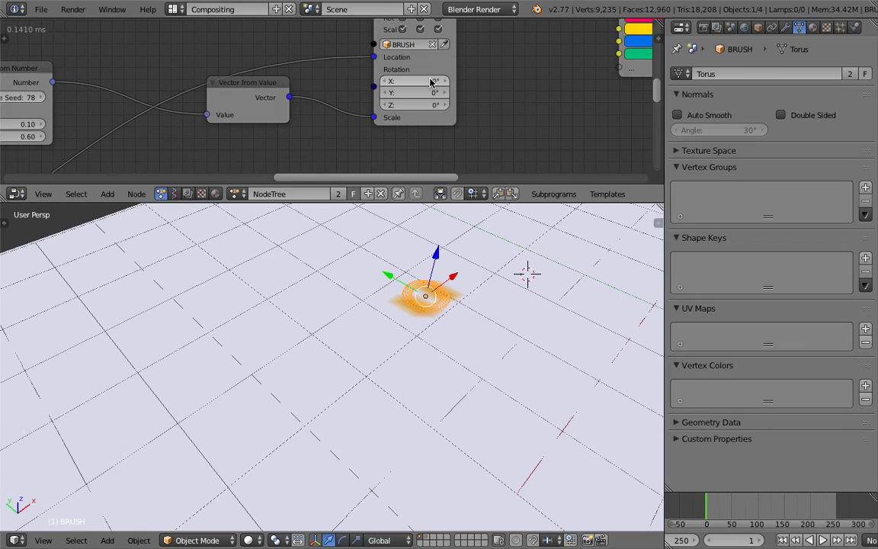
Play the animation with the flat torus brush, stop it, and examine the stamped marks across the canvas.
{"action": "scroll", "coordinate": [366, 365], "scroll_direction": "up", "scroll_amount": 2}
{"action": "middle_click_drag", "start_coordinate": [358, 361], "coordinate": [326, 343], "text": "shift"}
{"action": "left_click", "coordinate": [821, 539]}
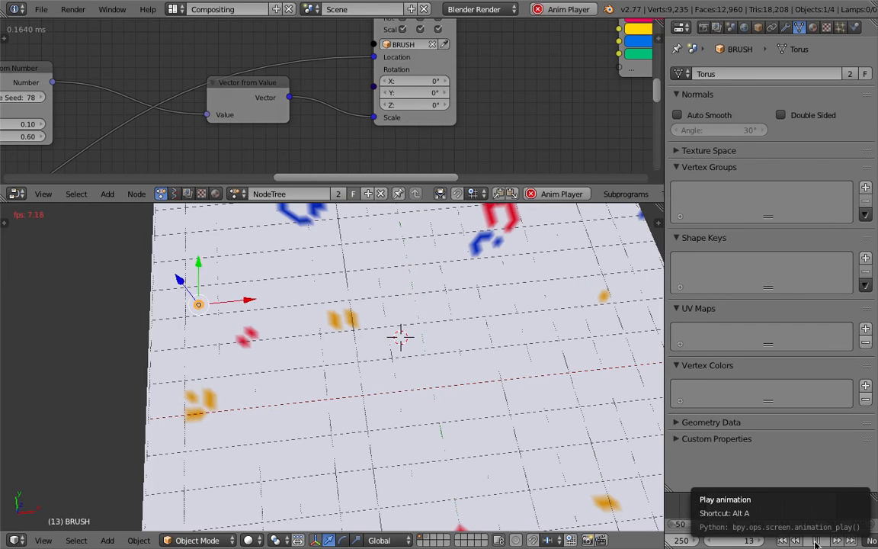
{"action": "left_click", "coordinate": [827, 542]}
{"action": "scroll", "coordinate": [500, 395], "scroll_direction": "down", "scroll_amount": 3}
{"action": "right_click", "coordinate": [468, 370]}
{"action": "middle_click_drag", "start_coordinate": [468, 370], "coordinate": [458, 350], "text": "shift"}
{"action": "scroll", "coordinate": [416, 106], "scroll_direction": "down", "scroll_amount": 2}
{"action": "mouse_move", "coordinate": [416, 401]}
{"action": "middle_mouse_down"}
{"action": "mouse_move", "coordinate": [417, 378]}
{"action": "mouse_move", "coordinate": [371, 433]}
{"action": "mouse_move", "coordinate": [342, 402]}
{"action": "middle_mouse_up"}
{"action": "right_click", "coordinate": [409, 387]}
{"action": "mouse_move", "coordinate": [409, 330]}
{"action": "middle_mouse_down"}
{"action": "mouse_move", "coordinate": [327, 406]}
{"action": "mouse_move", "coordinate": [323, 370]}
{"action": "mouse_move", "coordinate": [357, 372]}
{"action": "mouse_move", "coordinate": [308, 353]}
{"action": "mouse_move", "coordinate": [308, 309]}
{"action": "mouse_move", "coordinate": [277, 284]}
{"action": "mouse_move", "coordinate": [342, 285]}
{"action": "mouse_move", "coordinate": [435, 419]}
{"action": "mouse_move", "coordinate": [400, 360]}
{"action": "mouse_move", "coordinate": [378, 408]}
{"action": "mouse_move", "coordinate": [388, 355]}
{"action": "mouse_move", "coordinate": [384, 370]}
{"action": "middle_mouse_up"}
{"action": "scroll", "coordinate": [435, 419], "scroll_direction": "down", "scroll_amount": 3}
{"action": "scroll", "coordinate": [378, 408], "scroll_direction": "up", "scroll_amount": 2}
{"action": "scroll", "coordinate": [388, 354], "scroll_direction": "down", "scroll_amount": 2}
{"action": "middle_click_drag", "start_coordinate": [633, 67], "coordinate": [574, 81]}
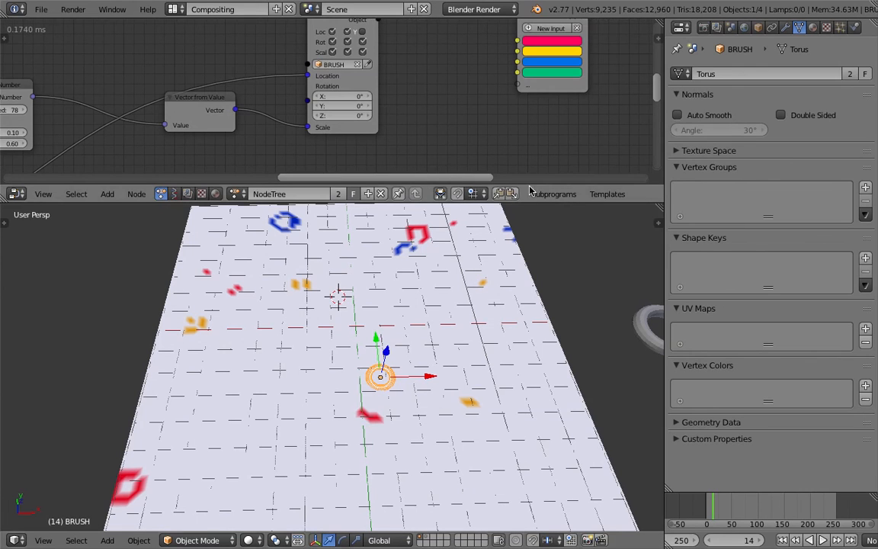
Set the brush's Dynamic Paint source to Mesh Volume + Proximity.
{"action": "left_click", "coordinate": [854, 27]}
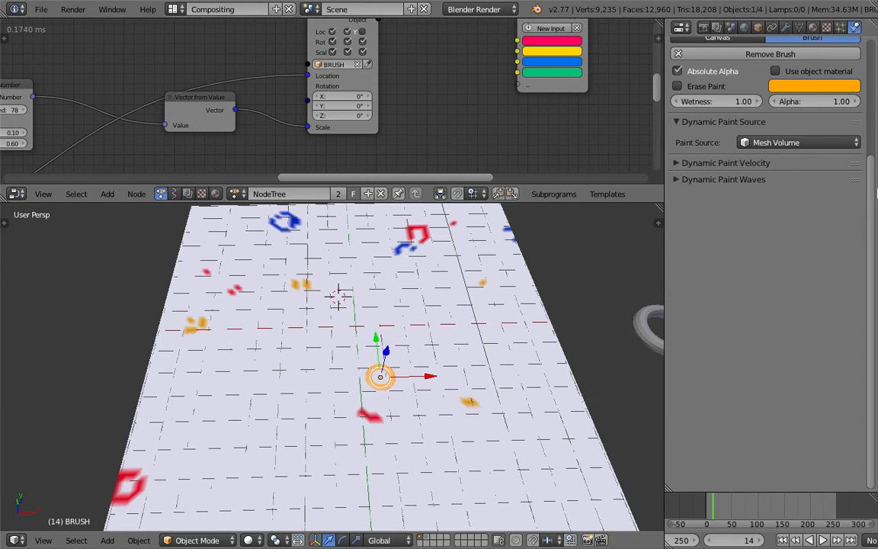
{"action": "scroll", "coordinate": [875, 181], "scroll_direction": "up", "scroll_amount": 5}
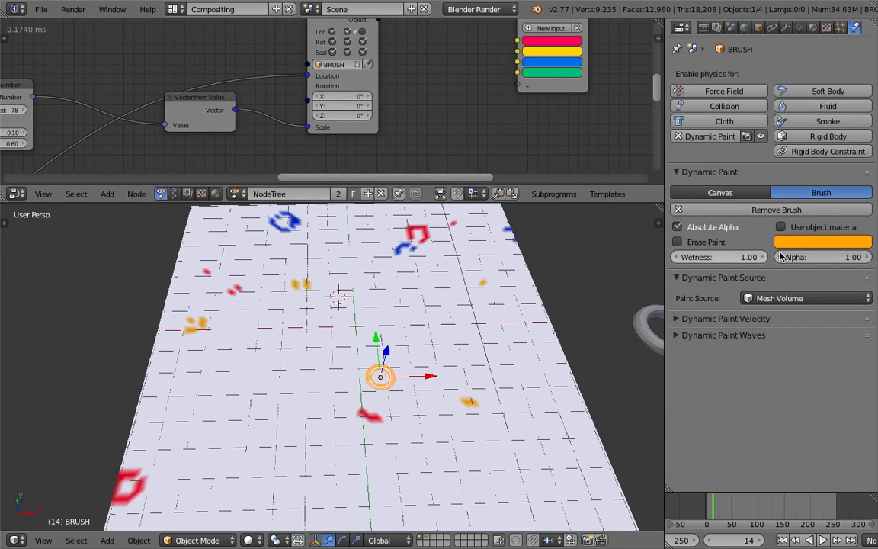
{"action": "left_click", "coordinate": [775, 298]}
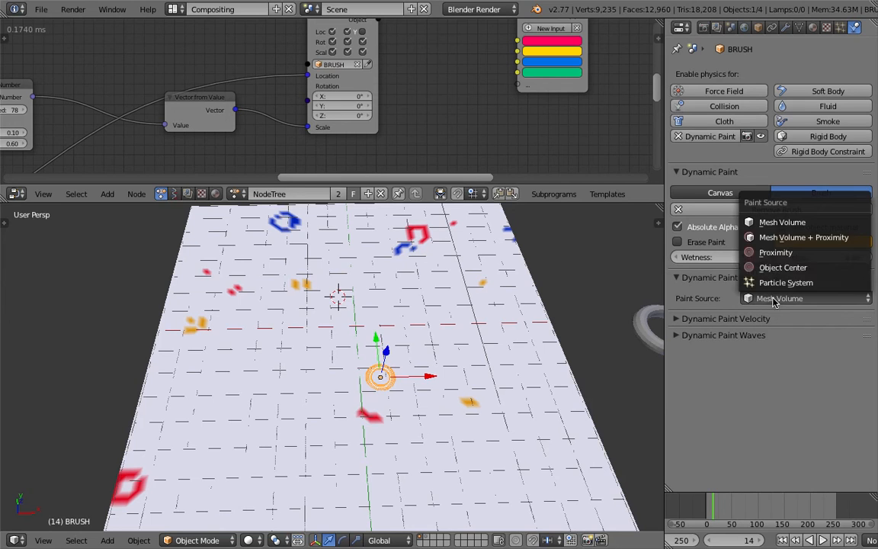
{"action": "left_click", "coordinate": [807, 237]}
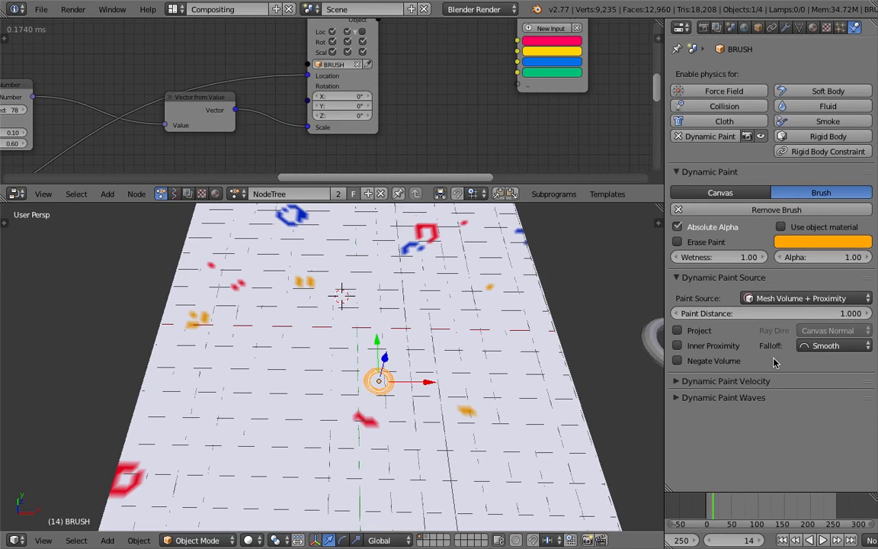
Play the animation to preview the proximity-based stamps, stop it, and inspect them on the canvas.
{"action": "left_click", "coordinate": [809, 538]}
{"action": "left_click", "coordinate": [822, 539]}
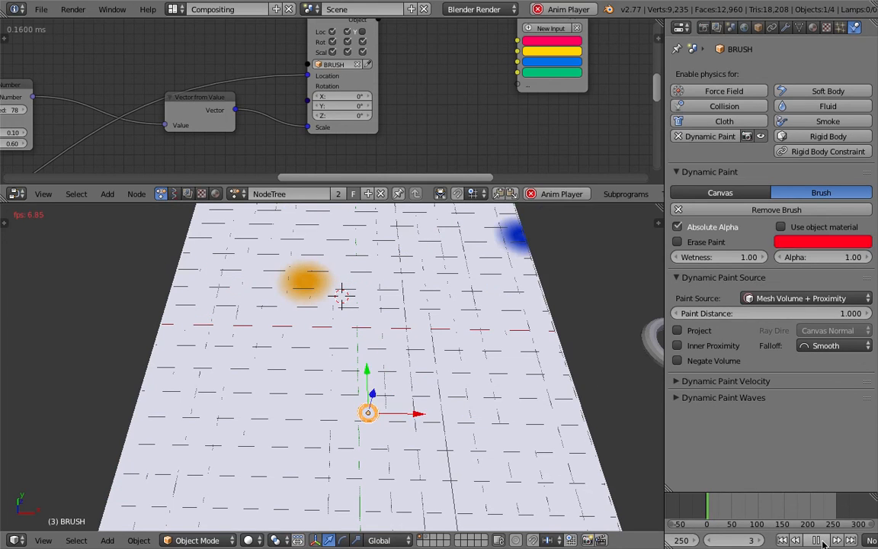
{"action": "left_click", "coordinate": [817, 539]}
{"action": "middle_click_drag", "start_coordinate": [404, 304], "coordinate": [388, 334]}
{"action": "scroll", "coordinate": [389, 334], "scroll_direction": "up", "scroll_amount": 2}
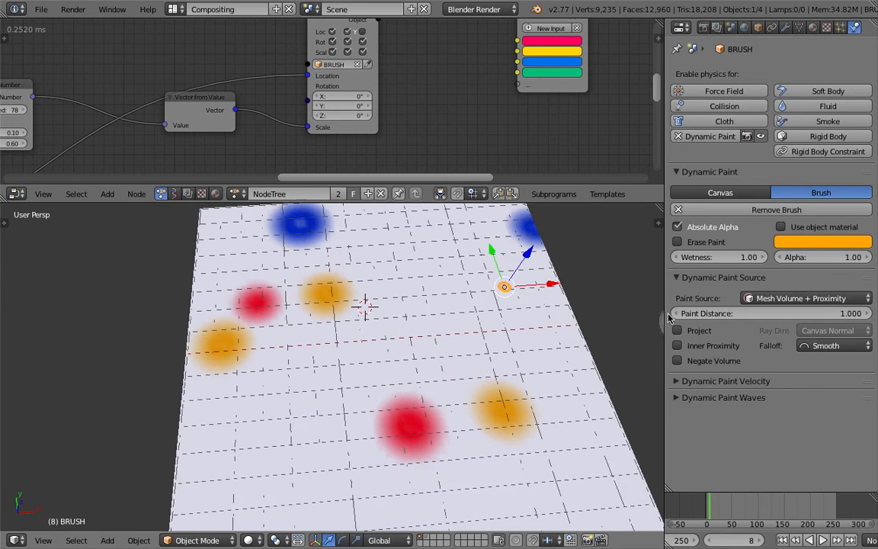
Set the brush's Paint Distance to 0.3 and play a short preview of the stamps.
{"action": "left_click", "coordinate": [734, 312]}
{"action": "key", "text": "Return"}
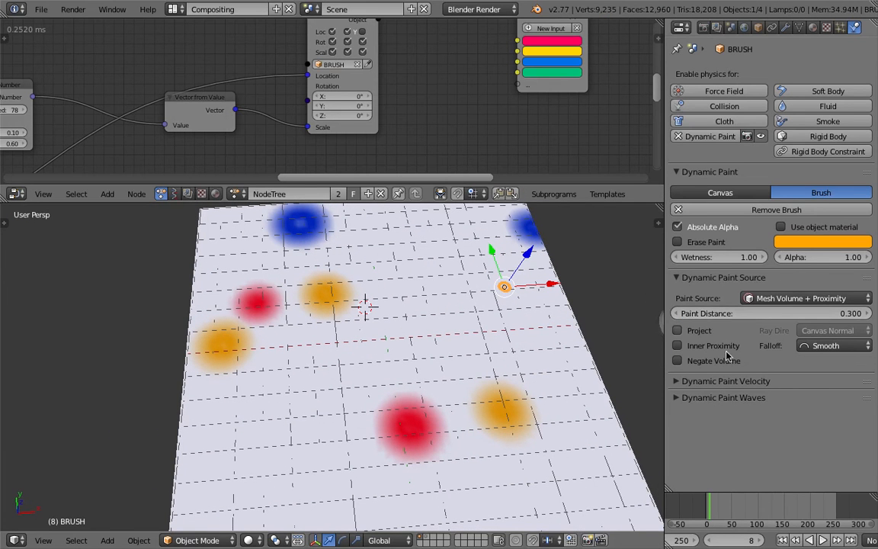
{"action": "left_click", "coordinate": [820, 539]}
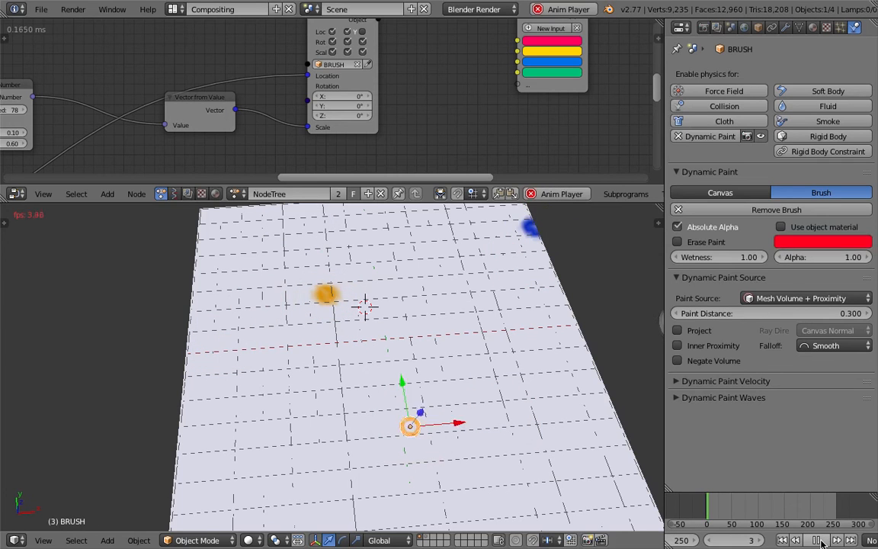
{"action": "left_click", "coordinate": [818, 539]}
Set the brush's Paint Distance to 0.1 and replay the animation from the start for a short preview.
{"action": "left_click", "coordinate": [820, 315]}
{"action": "type", "text": ".1"}
{"action": "key", "text": "Return"}
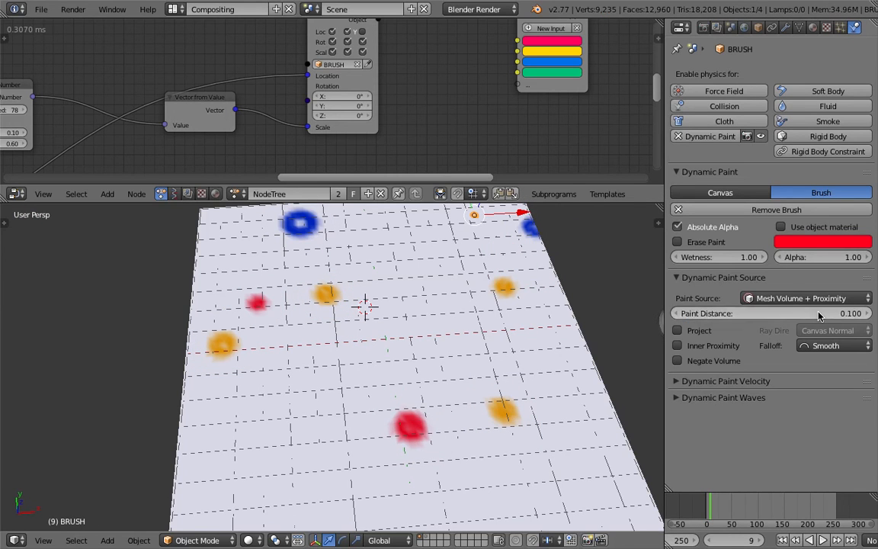
{"action": "left_click", "coordinate": [783, 539]}
{"action": "left_click", "coordinate": [822, 540]}
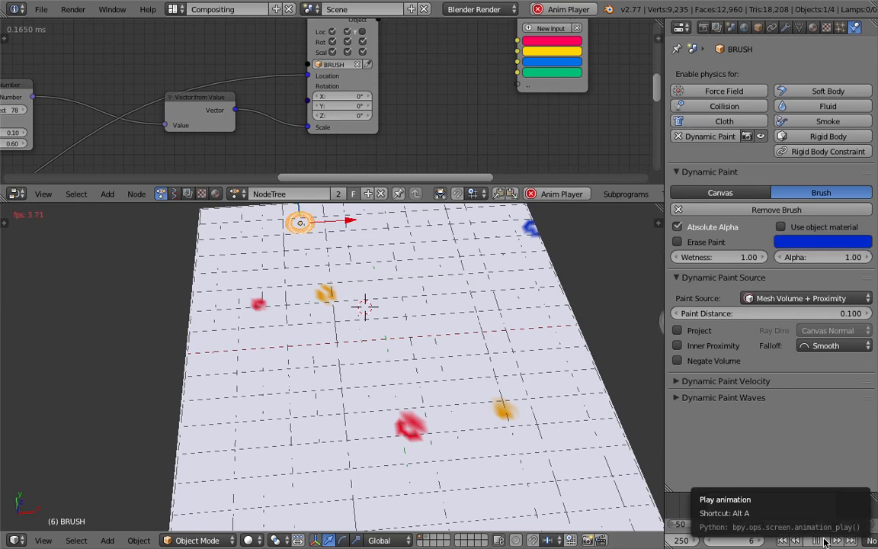
{"action": "left_click", "coordinate": [818, 540]}
Set the Random Number node that drives the brush scale to Min 0.85 and Max 2.00.
{"action": "middle_click_drag", "start_coordinate": [277, 139], "coordinate": [382, 108]}
{"action": "middle_click_drag", "start_coordinate": [190, 133], "coordinate": [326, 131]}
{"action": "scroll", "coordinate": [283, 101], "scroll_direction": "up", "scroll_amount": 3}
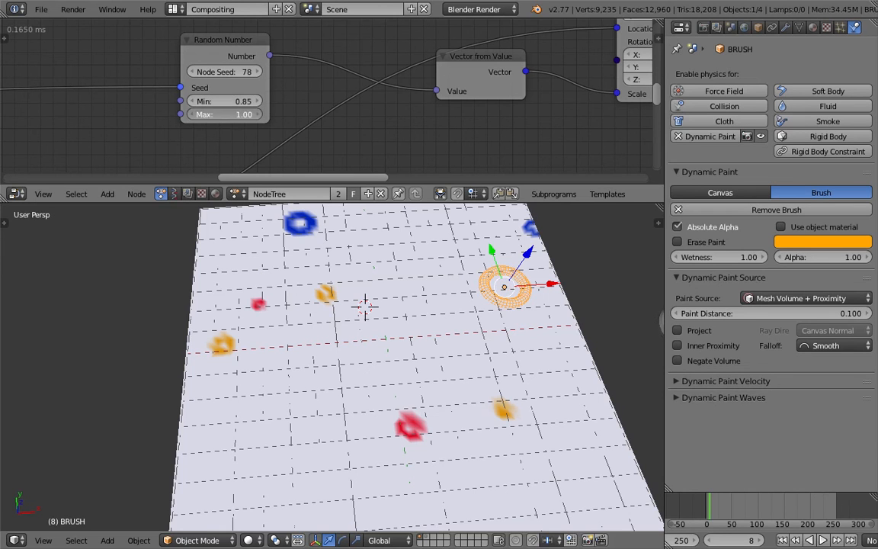
{"action": "type", "text": "2"}
{"action": "key", "text": "Return"}
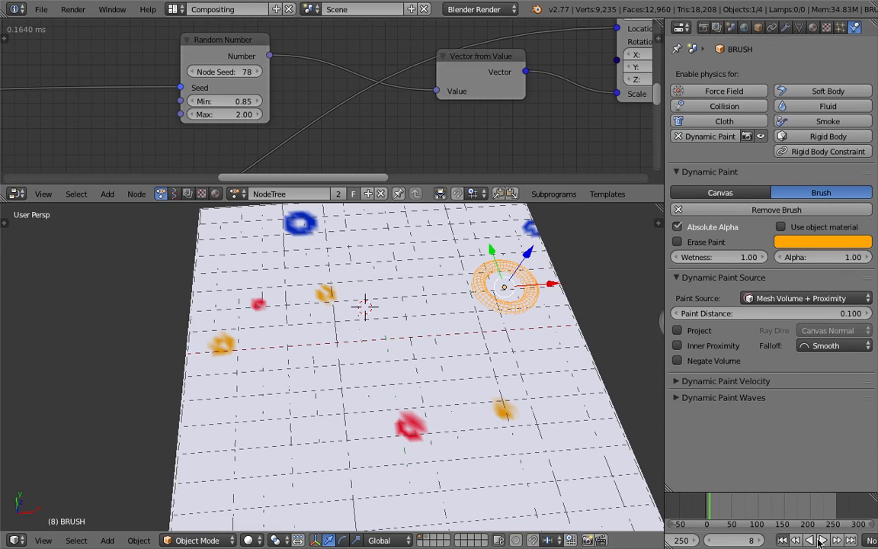
Replay the stamping animation from the start, stop it, and examine the ring stamps covering the canvas.
{"action": "left_click", "coordinate": [781, 540]}
{"action": "key", "text": "alt+a"}
{"action": "scroll", "coordinate": [462, 363], "scroll_direction": "down", "scroll_amount": 6}
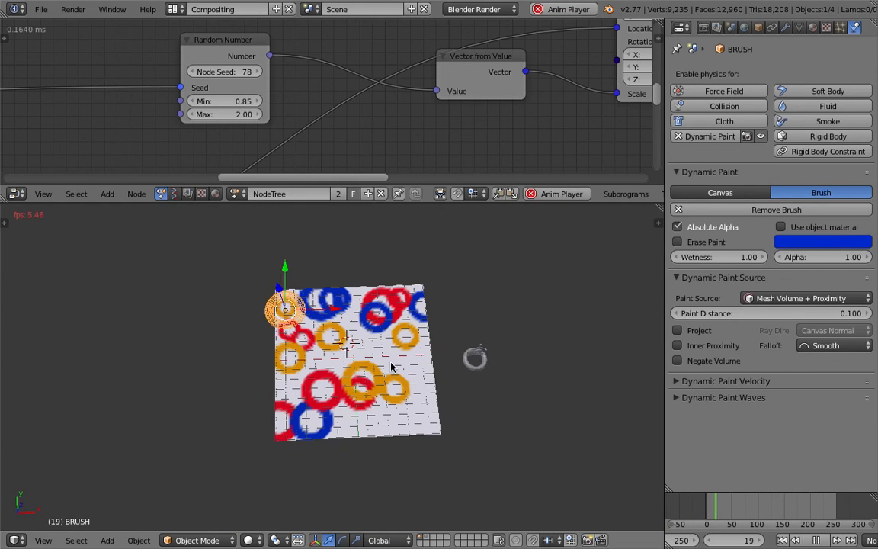
{"action": "scroll", "coordinate": [362, 363], "scroll_direction": "up", "scroll_amount": 2}
{"action": "scroll", "coordinate": [343, 327], "scroll_direction": "up", "scroll_amount": 2}
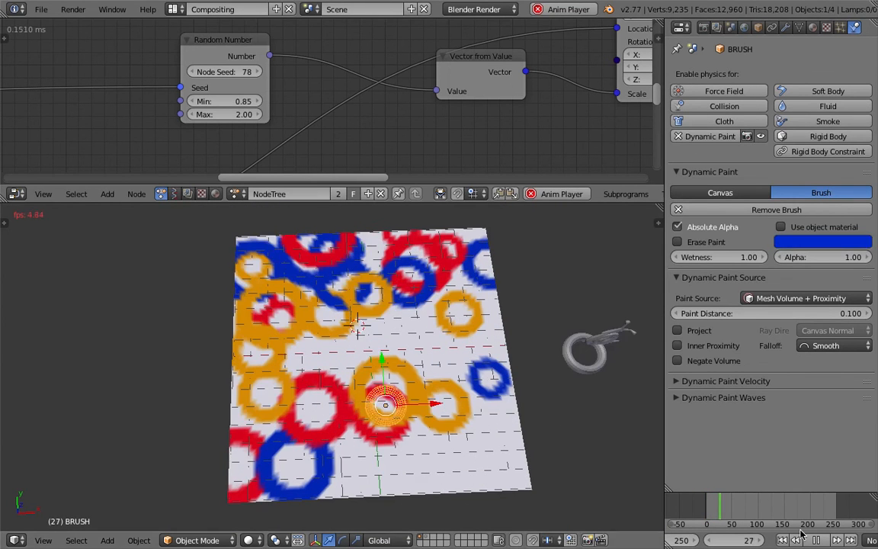
{"action": "key", "text": "alt+a"}
{"action": "middle_click_drag", "start_coordinate": [335, 366], "coordinate": [300, 407]}
{"action": "middle_click_drag", "start_coordinate": [397, 352], "coordinate": [368, 374]}
{"action": "scroll", "coordinate": [392, 361], "scroll_direction": "down", "scroll_amount": 2}
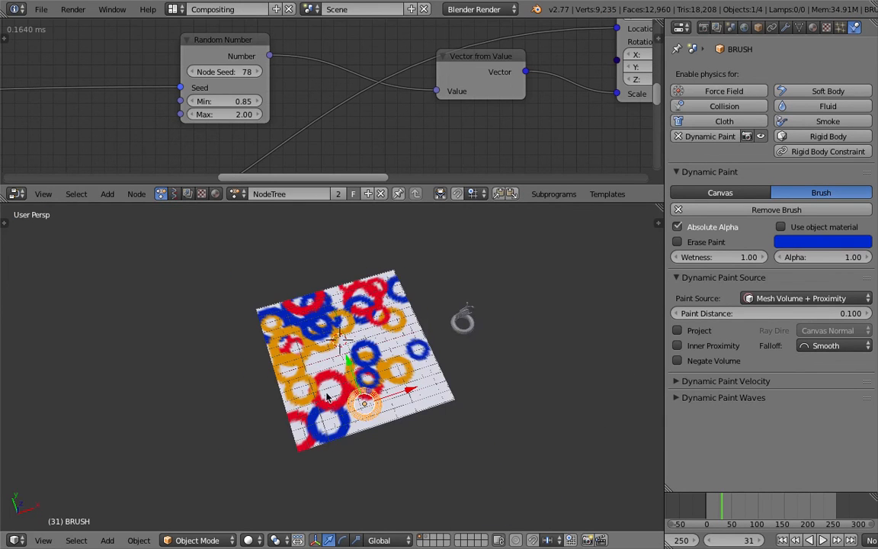
Save the current stamping scene to its existing file.
{"action": "scroll", "coordinate": [363, 389], "scroll_direction": "up", "scroll_amount": 2}
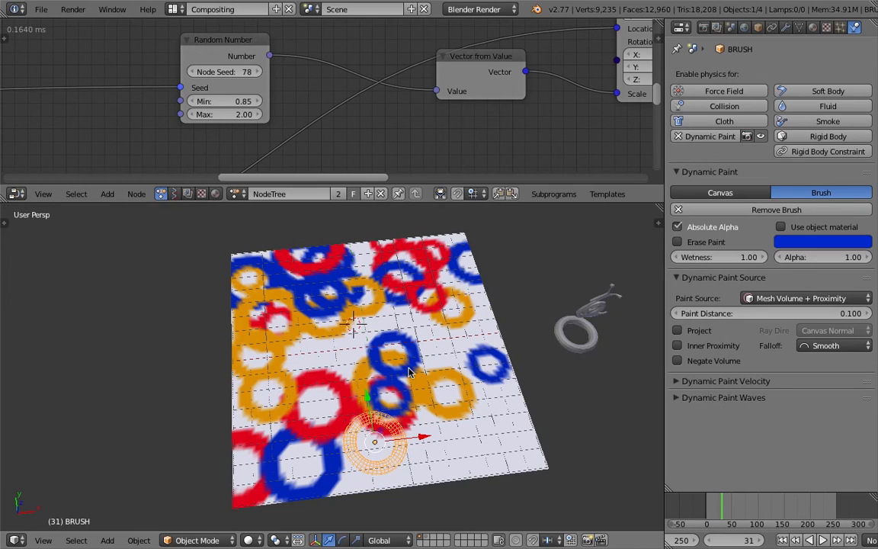
{"action": "middle_click_drag", "start_coordinate": [409, 370], "coordinate": [397, 362]}
{"action": "left_click", "coordinate": [41, 10]}
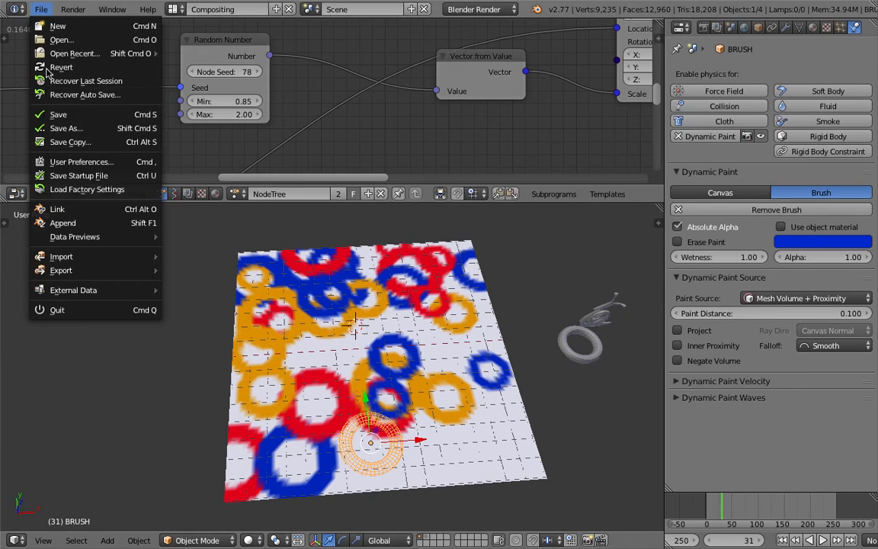
{"action": "left_click", "coordinate": [54, 115]}
{"action": "mouse_move", "coordinate": [492, 400]}
{"action": "middle_mouse_down"}
{"action": "mouse_move", "coordinate": [445, 320]}
{"action": "mouse_move", "coordinate": [485, 391]}
{"action": "middle_mouse_up"}
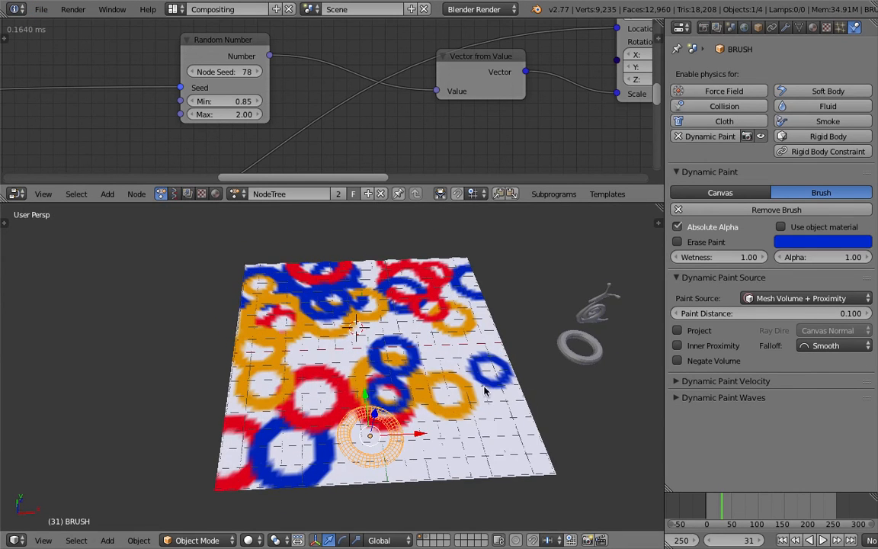
Save another version of the AN_Stamping_Basic file on the Desktop using Save As.
{"action": "left_click", "coordinate": [41, 10]}
{"action": "left_click", "coordinate": [76, 128]}
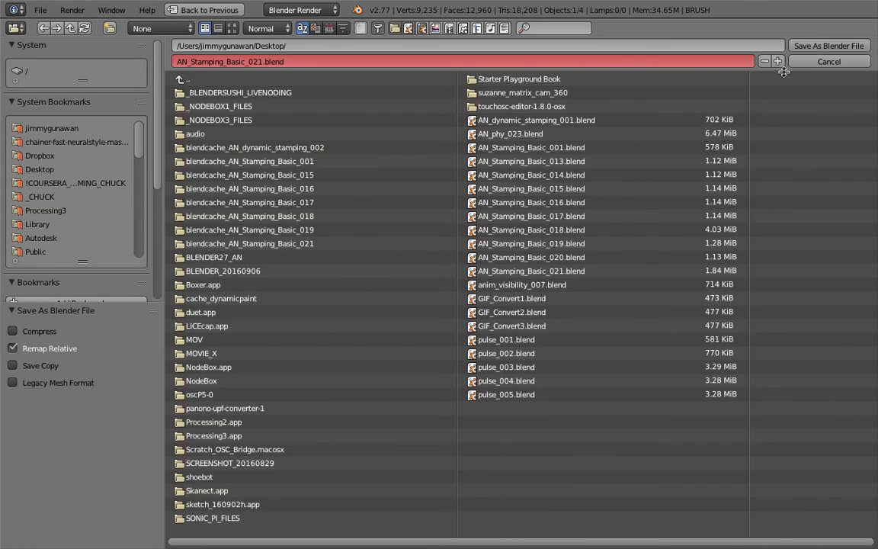
{"action": "left_click", "coordinate": [703, 53]}
{"action": "left_click", "coordinate": [762, 40]}
{"action": "scroll", "coordinate": [431, 353], "scroll_direction": "down", "scroll_amount": 3}
{"action": "key", "text": "ctrl+s"}
{"action": "left_click", "coordinate": [432, 352]}
Examine the overall Animation Nodes tree, following the branches that drive the brush's location, scale and colour.
{"action": "scroll", "coordinate": [411, 345], "scroll_direction": "down", "scroll_amount": 2}
{"action": "scroll", "coordinate": [363, 168], "scroll_direction": "down", "scroll_amount": 8}
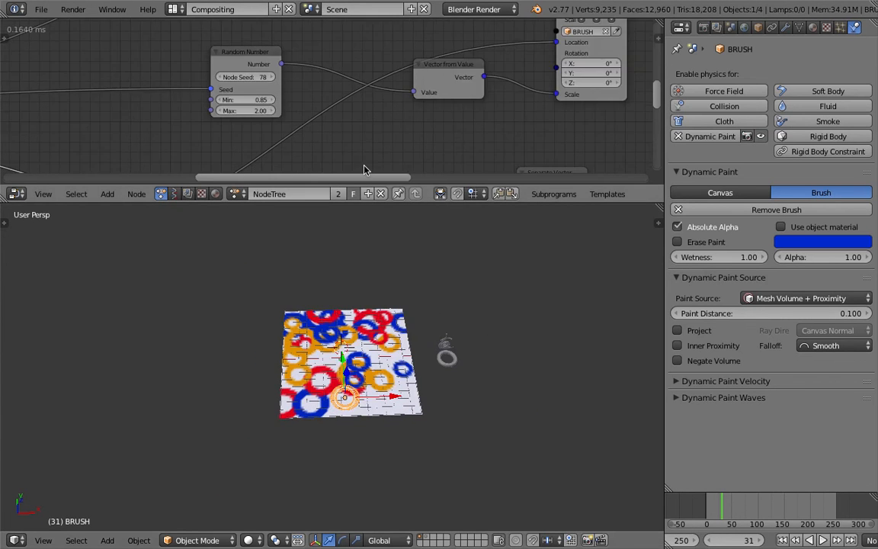
{"action": "scroll", "coordinate": [459, 113], "scroll_direction": "down", "scroll_amount": 3}
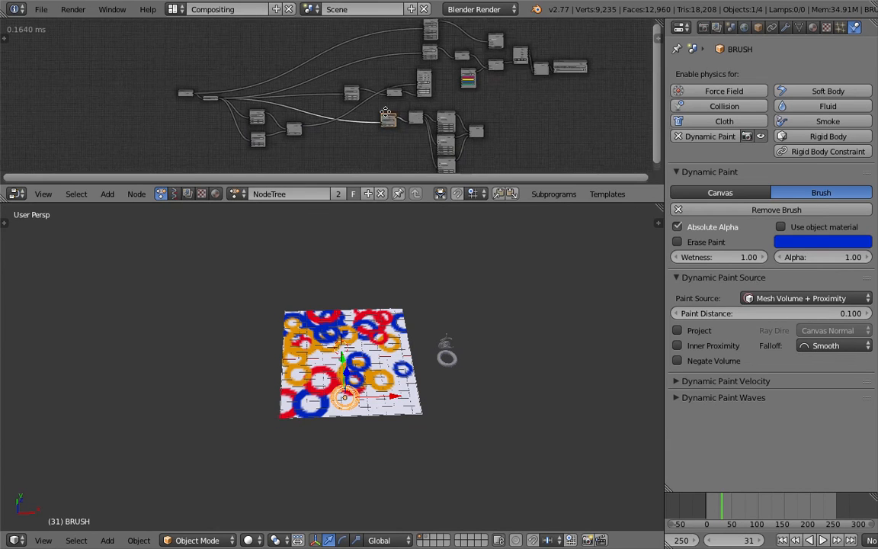
{"action": "scroll", "coordinate": [396, 76], "scroll_direction": "up", "scroll_amount": 2}
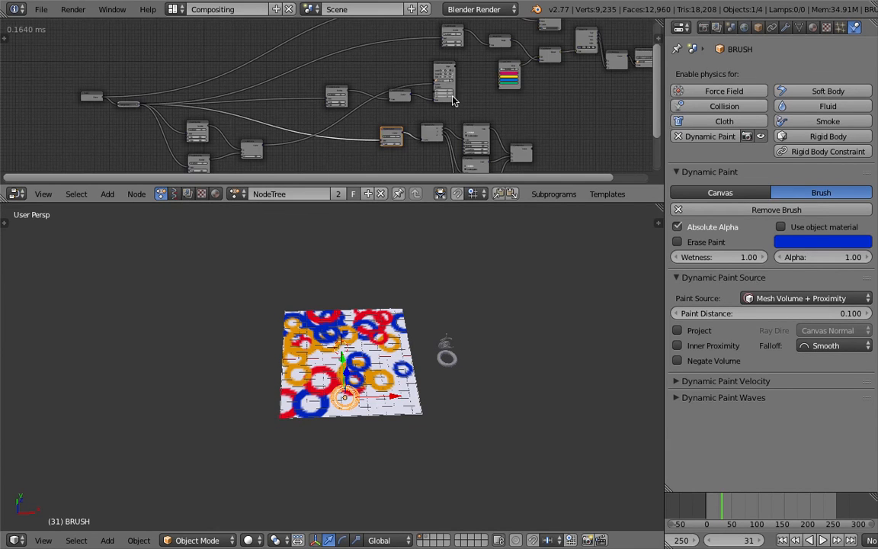
{"action": "scroll", "coordinate": [228, 123], "scroll_direction": "up", "scroll_amount": 2}
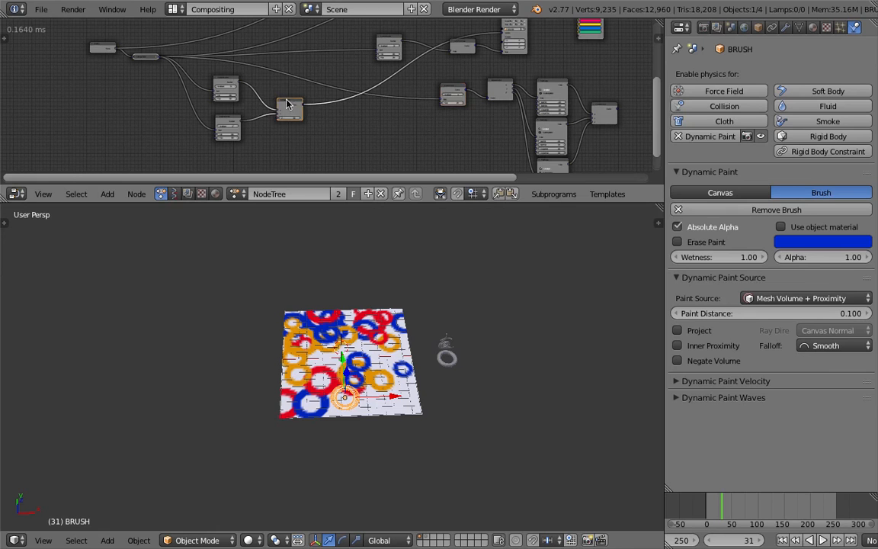
{"action": "middle_click_drag", "start_coordinate": [457, 106], "coordinate": [289, 171]}
{"action": "scroll", "coordinate": [299, 34], "scroll_direction": "down", "scroll_amount": 10}
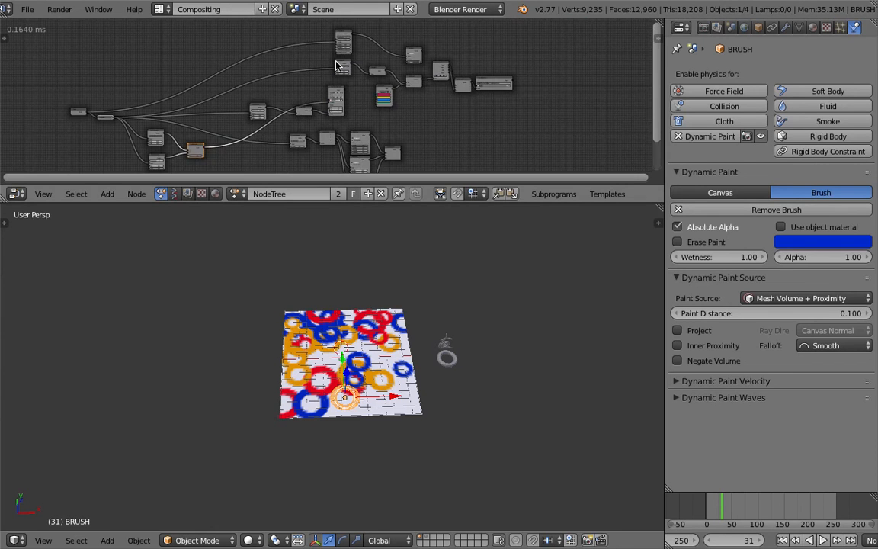
{"action": "scroll", "coordinate": [362, 94], "scroll_direction": "down", "scroll_amount": 1}
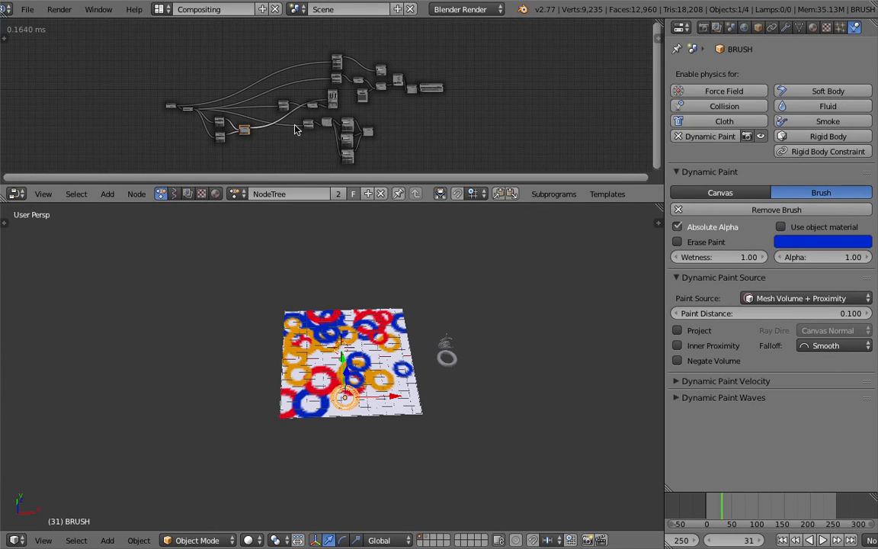
{"action": "scroll", "coordinate": [343, 125], "scroll_direction": "up", "scroll_amount": 2}
{"action": "scroll", "coordinate": [153, 100], "scroll_direction": "down", "scroll_amount": 1}
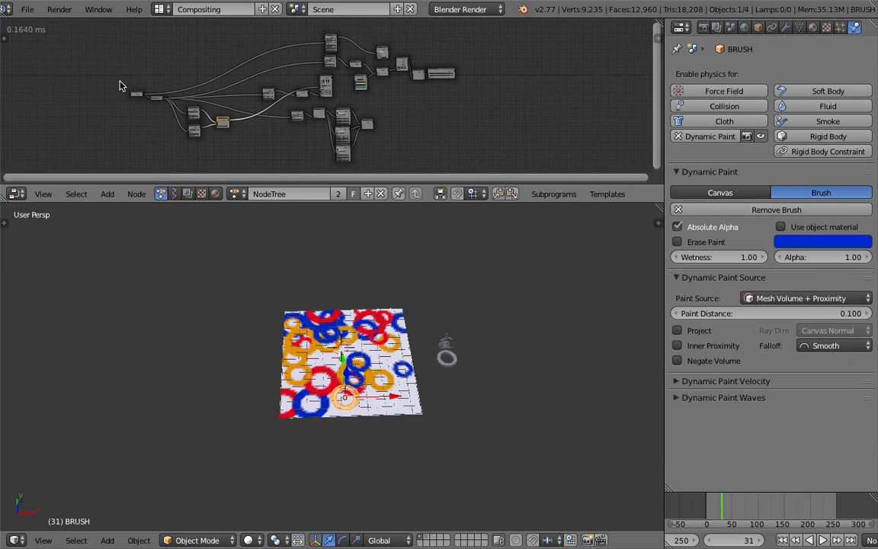
{"action": "scroll", "coordinate": [113, 80], "scroll_direction": "up", "scroll_amount": 1}
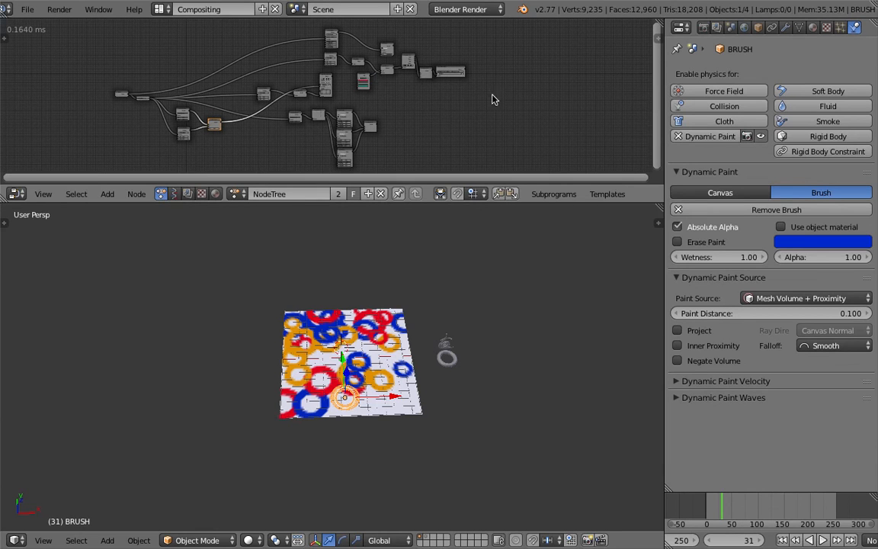
Add a Text object to the scene and move it off the canvas, beside the torus.
{"action": "scroll", "coordinate": [431, 355], "scroll_direction": "up", "scroll_amount": 6}
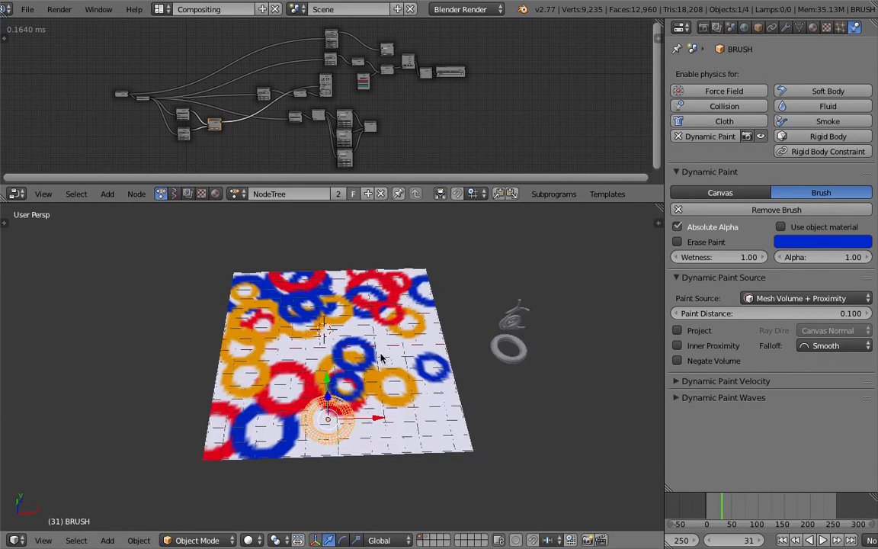
{"action": "scroll", "coordinate": [435, 351], "scroll_direction": "down", "scroll_amount": 2}
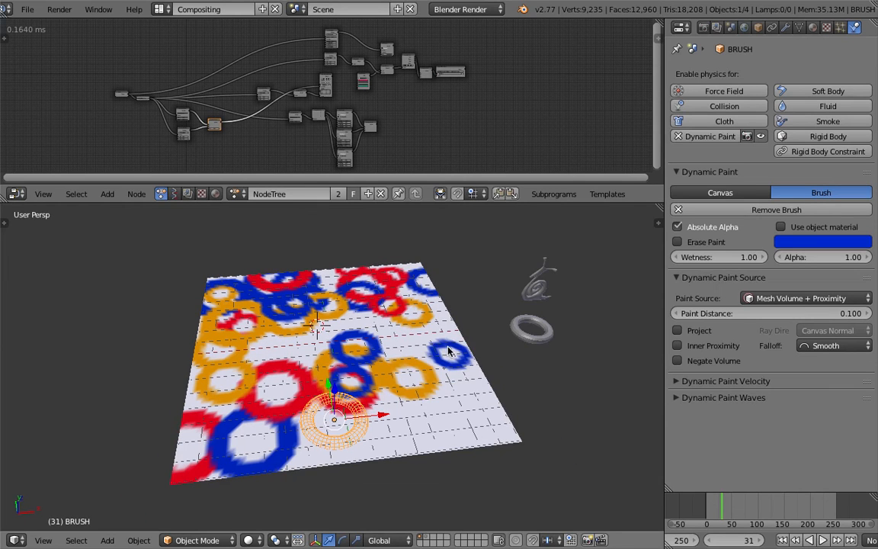
{"action": "key", "text": "shift+a"}
{"action": "mouse_move", "coordinate": [435, 373]}
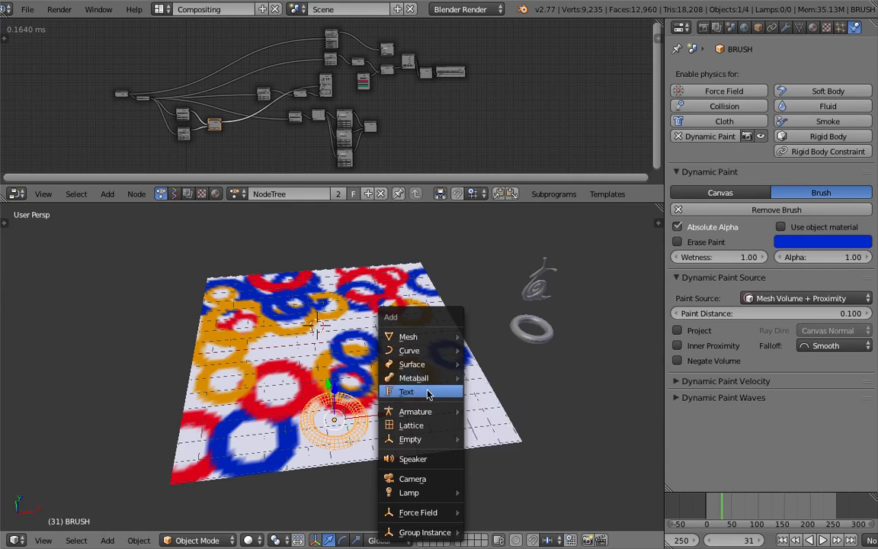
{"action": "left_click", "coordinate": [407, 390]}
{"action": "middle_click_drag", "start_coordinate": [330, 327], "coordinate": [330, 346]}
{"action": "key", "text": "g"}
{"action": "left_click", "coordinate": [549, 409]}
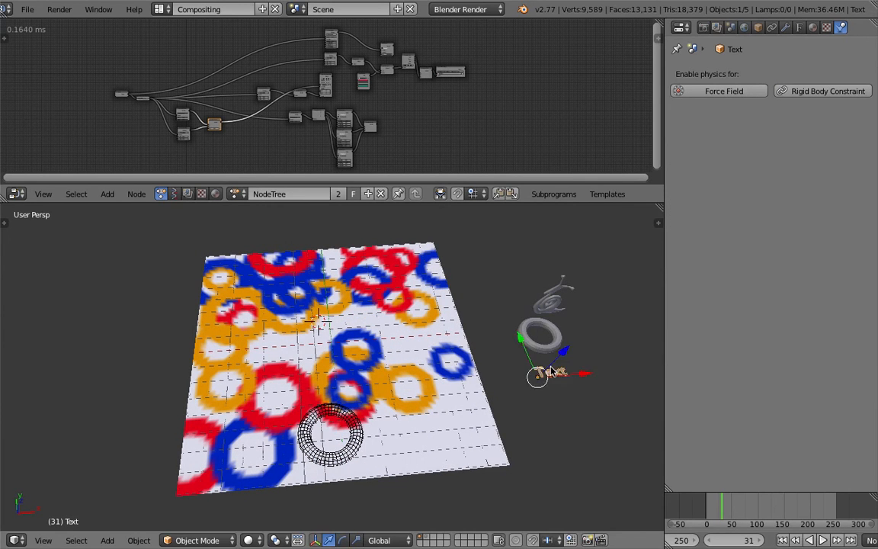
Scale up the Text object and reposition it beside the snail and torus meshes.
{"action": "scroll", "coordinate": [426, 373], "scroll_direction": "up", "scroll_amount": 5}
{"action": "scroll", "coordinate": [425, 368], "scroll_direction": "down", "scroll_amount": 5}
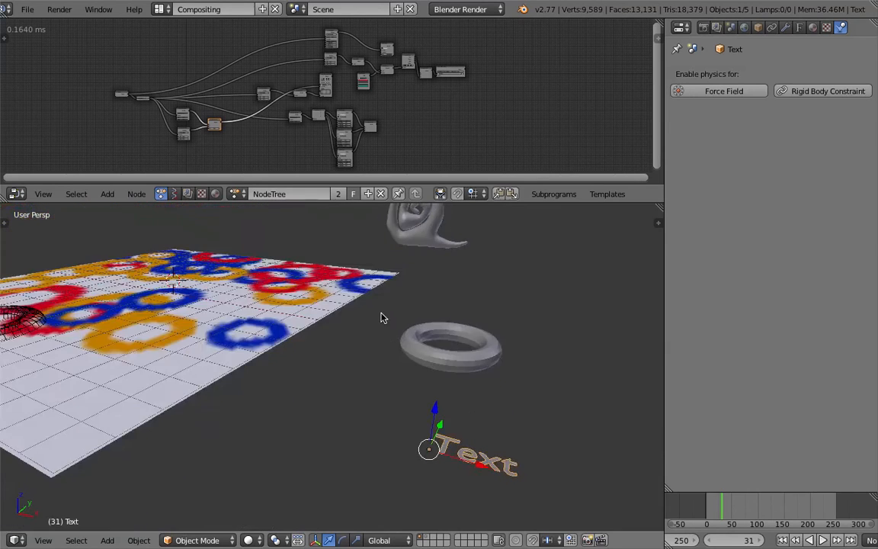
{"action": "key", "text": "s"}
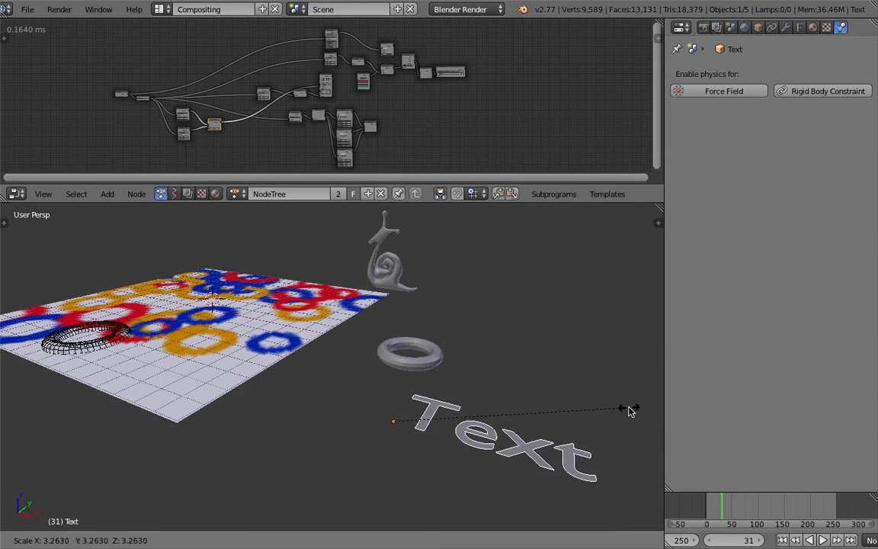
{"action": "left_click", "coordinate": [513, 405]}
{"action": "scroll", "coordinate": [457, 407], "scroll_direction": "up", "scroll_amount": 3}
{"action": "middle_click_drag", "start_coordinate": [452, 417], "coordinate": [438, 368]}
{"action": "key", "text": "g"}
{"action": "left_click", "coordinate": [484, 258]}
{"action": "middle_click_drag", "start_coordinate": [480, 291], "coordinate": [407, 447]}
{"action": "scroll", "coordinate": [407, 447], "scroll_direction": "down", "scroll_amount": 1}
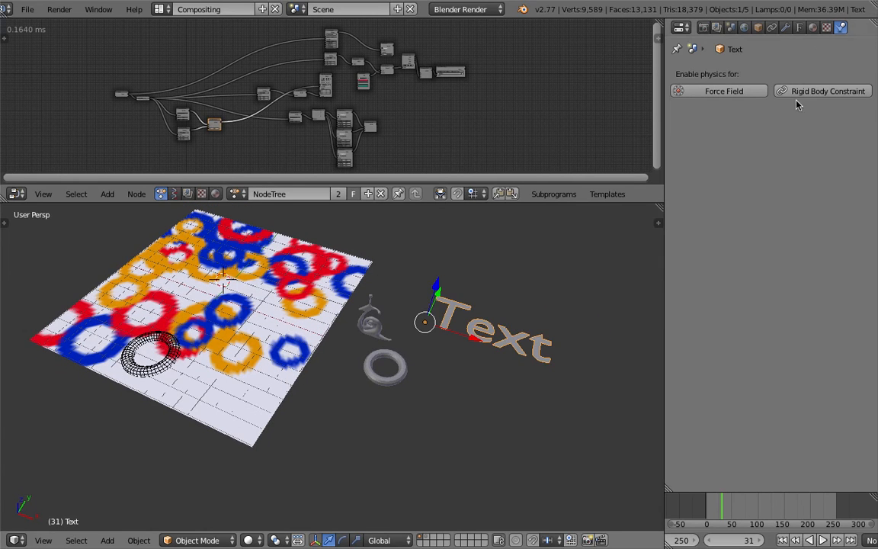
Add a metaball Ball and move it into the empty space behind the text.
{"action": "middle_click_drag", "start_coordinate": [460, 354], "coordinate": [418, 336], "text": "shift"}
{"action": "scroll", "coordinate": [438, 316], "scroll_direction": "down", "scroll_amount": 2}
{"action": "mouse_move", "coordinate": [377, 327]}
{"action": "middle_mouse_down"}
{"action": "mouse_move", "coordinate": [394, 340]}
{"action": "mouse_move", "coordinate": [380, 340]}
{"action": "middle_mouse_up"}
{"action": "middle_click_drag", "start_coordinate": [265, 350], "coordinate": [326, 311]}
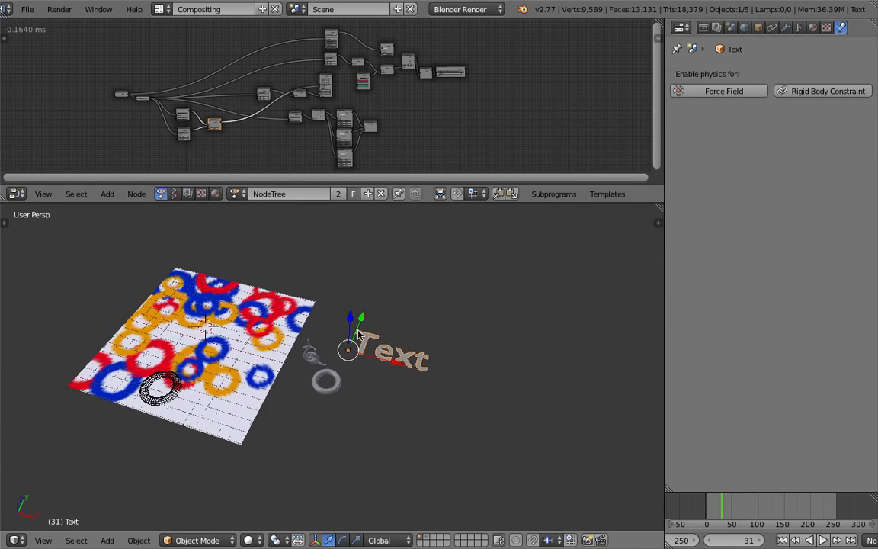
{"action": "key", "text": "shift+a"}
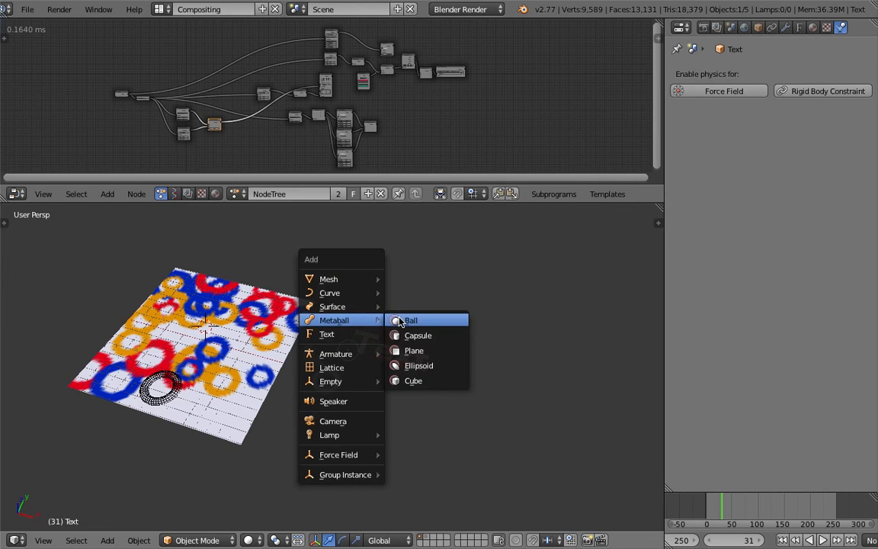
{"action": "left_click", "coordinate": [400, 322]}
{"action": "key", "text": "g"}
{"action": "left_click", "coordinate": [486, 303]}
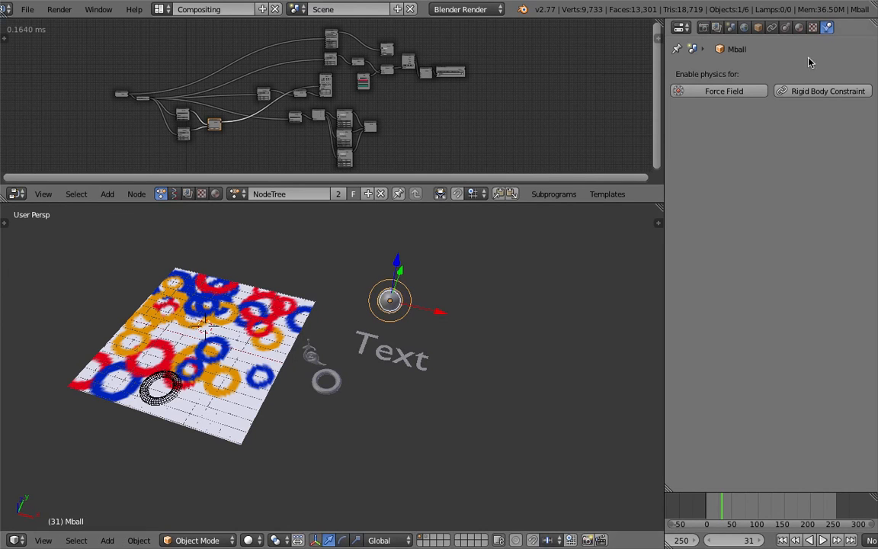
Duplicate the metaball three times and arrange the copies close together so their surfaces blend.
{"action": "middle_click_drag", "start_coordinate": [442, 292], "coordinate": [408, 316]}
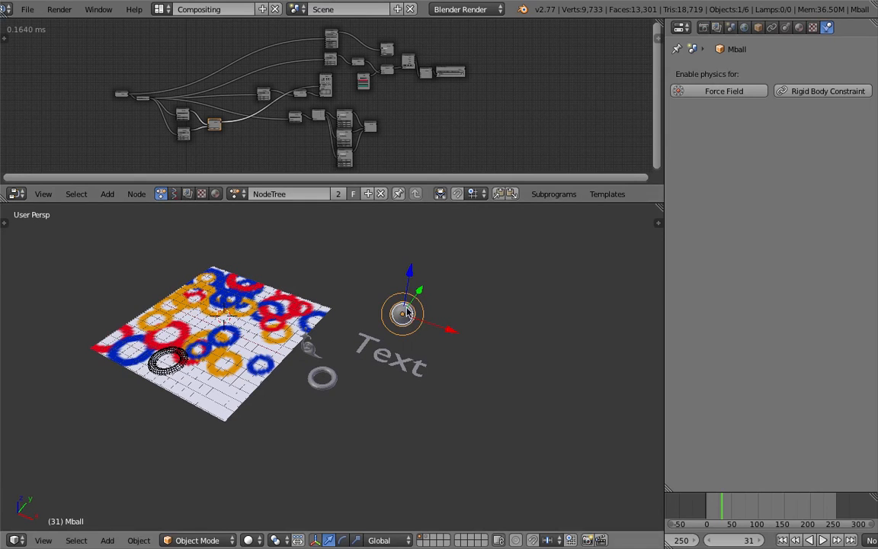
{"action": "key", "text": "shift+d"}
{"action": "left_click", "coordinate": [442, 311]}
{"action": "scroll", "coordinate": [444, 307], "scroll_direction": "up", "scroll_amount": 2}
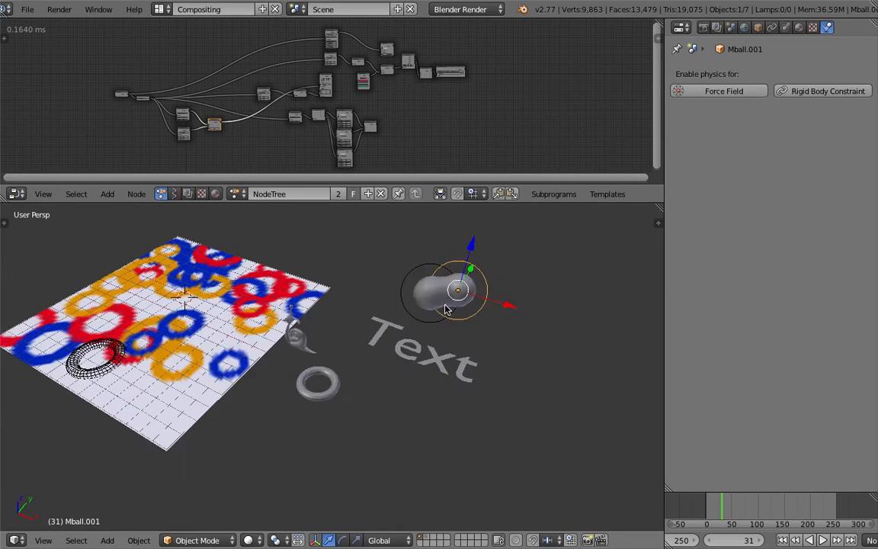
{"action": "middle_click_drag", "start_coordinate": [444, 306], "coordinate": [420, 329], "text": "shift"}
{"action": "key", "text": "g"}
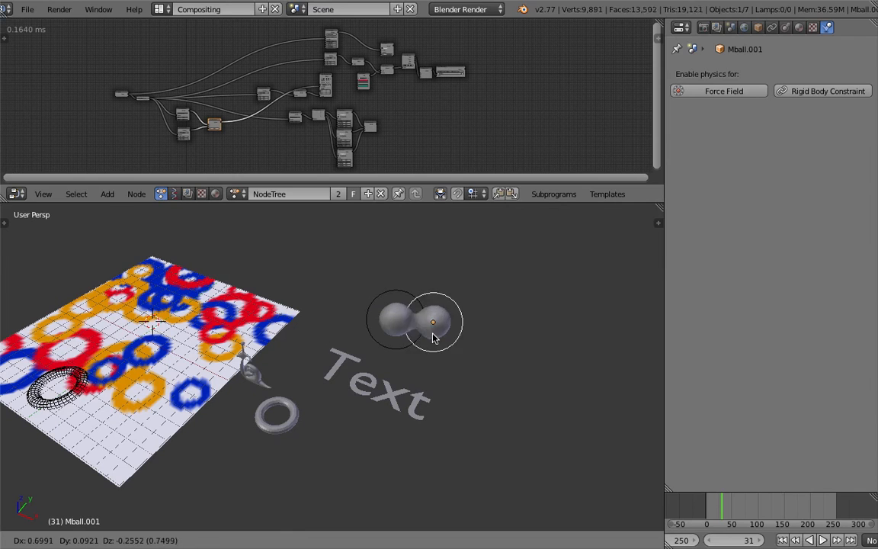
{"action": "left_click", "coordinate": [427, 335]}
{"action": "key", "text": "shift+d"}
{"action": "left_click", "coordinate": [456, 335]}
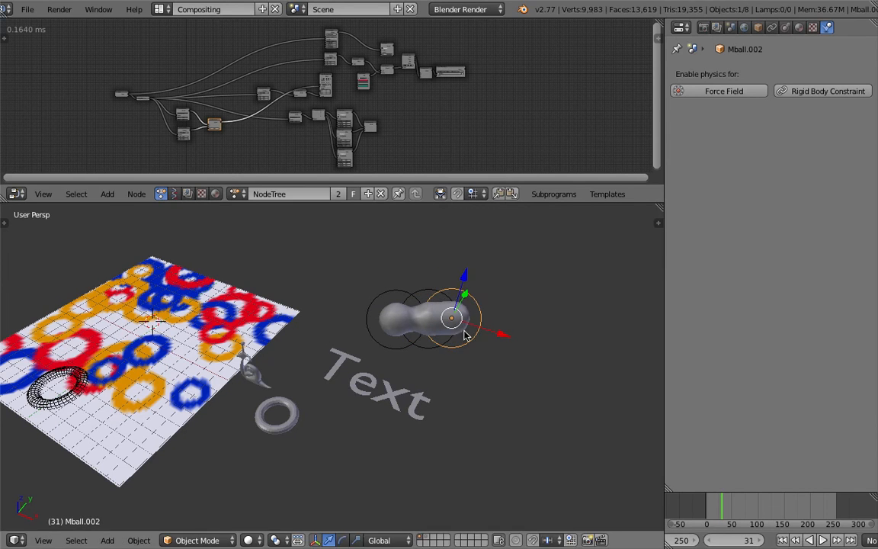
{"action": "key", "text": "shift+d"}
{"action": "left_click", "coordinate": [484, 351]}
Delete all the metaballs from the scene one after another.
{"action": "middle_click_drag", "start_coordinate": [428, 335], "coordinate": [462, 319]}
{"action": "right_click", "coordinate": [457, 314]}
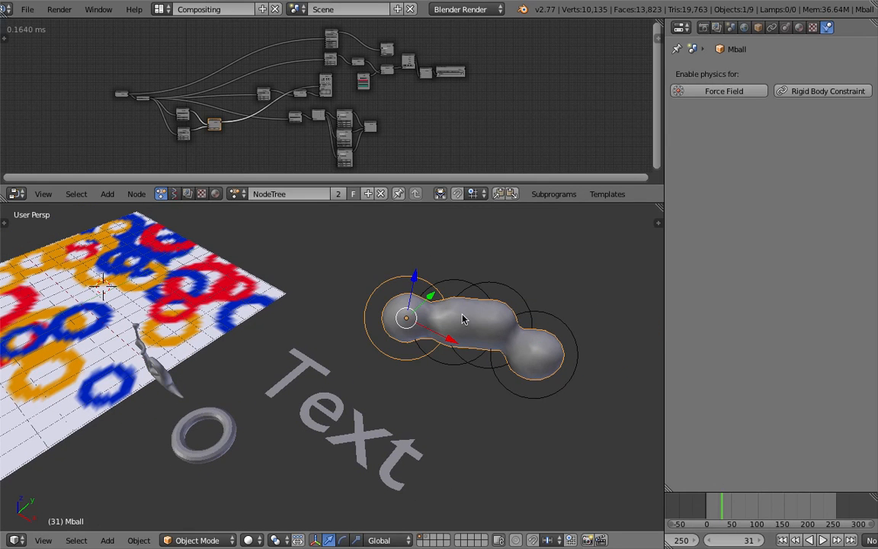
{"action": "key", "text": "x"}
{"action": "left_click", "coordinate": [462, 313]}
{"action": "right_click", "coordinate": [465, 302]}
{"action": "key", "text": "x"}
{"action": "left_click", "coordinate": [466, 298]}
{"action": "right_click", "coordinate": [469, 292]}
{"action": "key", "text": "x"}
{"action": "left_click", "coordinate": [526, 313]}
{"action": "left_click", "coordinate": [533, 319]}
{"action": "right_click", "coordinate": [530, 317]}
{"action": "key", "text": "x"}
{"action": "left_click", "coordinate": [529, 317]}
Select the Text object and set its geometry Extrude to 0.099.
{"action": "middle_click_drag", "start_coordinate": [527, 320], "coordinate": [457, 343]}
{"action": "scroll", "coordinate": [449, 343], "scroll_direction": "down", "scroll_amount": 3}
{"action": "middle_click_drag", "start_coordinate": [234, 354], "coordinate": [274, 299], "text": "shift"}
{"action": "scroll", "coordinate": [460, 320], "scroll_direction": "up", "scroll_amount": 1}
{"action": "right_click", "coordinate": [386, 302]}
{"action": "middle_click_drag", "start_coordinate": [386, 301], "coordinate": [446, 208]}
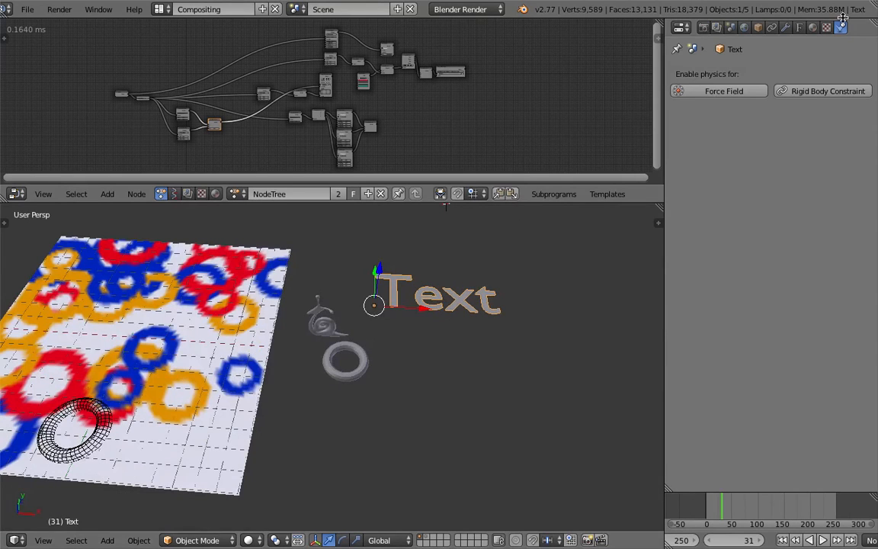
{"action": "left_click", "coordinate": [800, 28]}
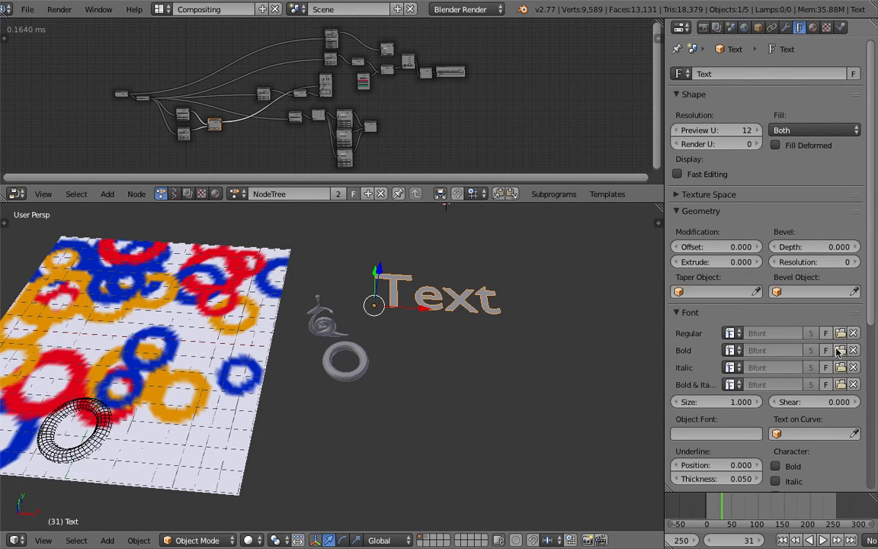
{"action": "left_click_drag", "start_coordinate": [875, 269], "coordinate": [854, 257]}
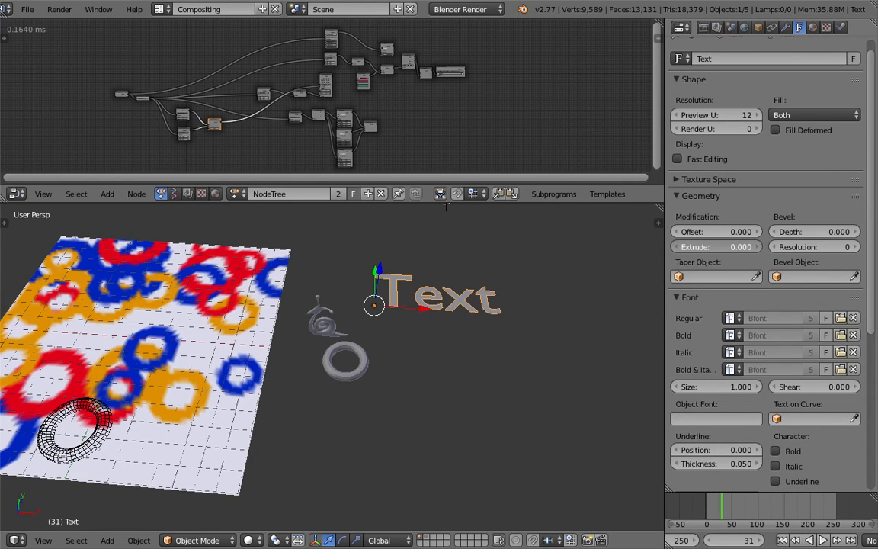
{"action": "left_click_drag", "start_coordinate": [719, 247], "coordinate": [725, 247]}
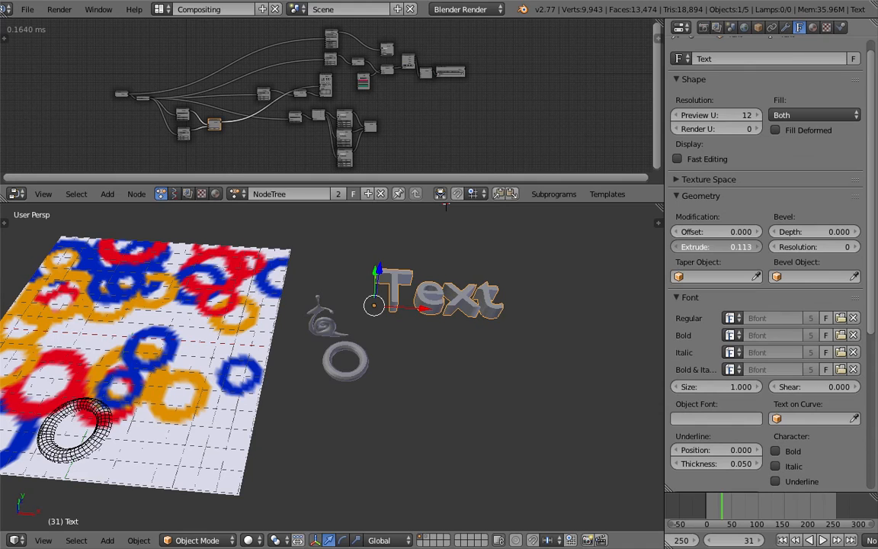
Duplicate the extruded text twice along the Y axis to form a column of three text objects.
{"action": "middle_click_drag", "start_coordinate": [419, 306], "coordinate": [388, 338]}
{"action": "scroll", "coordinate": [433, 296], "scroll_direction": "up", "scroll_amount": 1}
{"action": "scroll", "coordinate": [388, 338], "scroll_direction": "up", "scroll_amount": 2}
{"action": "middle_click_drag", "start_coordinate": [270, 400], "coordinate": [398, 390]}
{"action": "key", "text": "shift+d"}
{"action": "key", "text": "y"}
{"action": "left_click", "coordinate": [447, 441]}
{"action": "key", "text": "shift+d"}
{"action": "key", "text": "y"}
{"action": "left_click", "coordinate": [501, 514]}
Replace the wording of the original text object, farthest back in the column, with "BS".
{"action": "middle_click_drag", "start_coordinate": [501, 514], "coordinate": [416, 353]}
{"action": "right_click", "coordinate": [413, 350]}
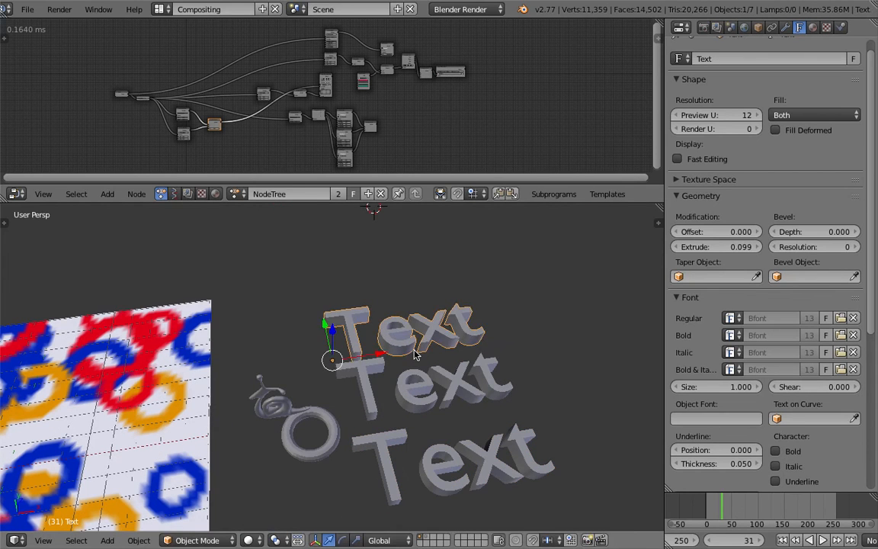
{"action": "key", "text": "Tab"}
{"action": "key", "text": "BackSpace"}
{"action": "key", "text": "BackSpace"}
{"action": "key", "text": "BackSpace"}
{"action": "key", "text": "BackSpace"}
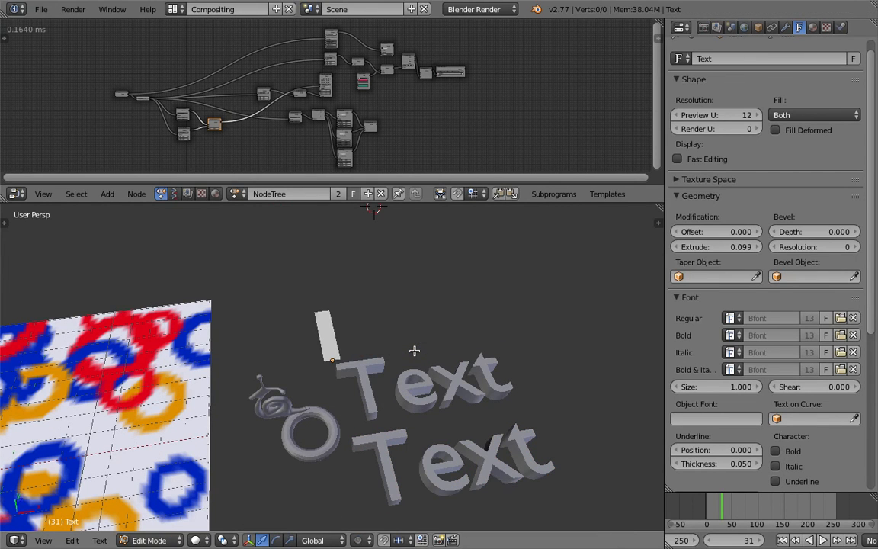
{"action": "type", "text": "BS"}
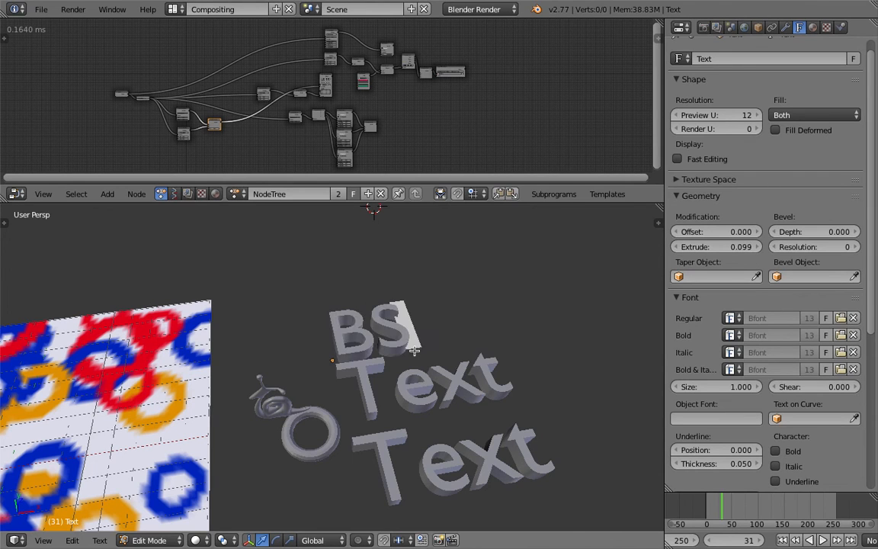
{"action": "key", "text": "Tab"}
Replace the wording of the middle text object in the column with "Animation".
{"action": "right_click", "coordinate": [418, 364]}
{"action": "key", "text": "Tab"}
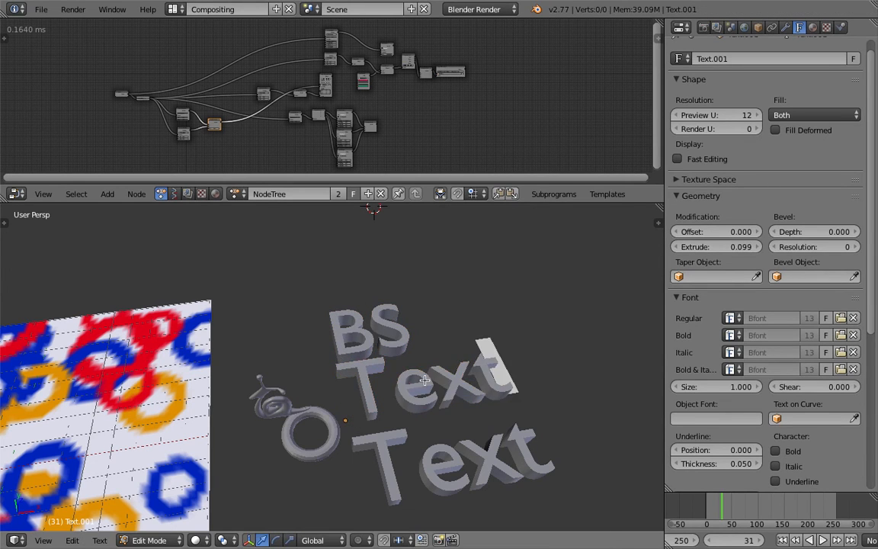
{"action": "key", "text": "BackSpace"}
{"action": "key", "text": "BackSpace"}
{"action": "key", "text": "BackSpace"}
{"action": "key", "text": "BackSpace"}
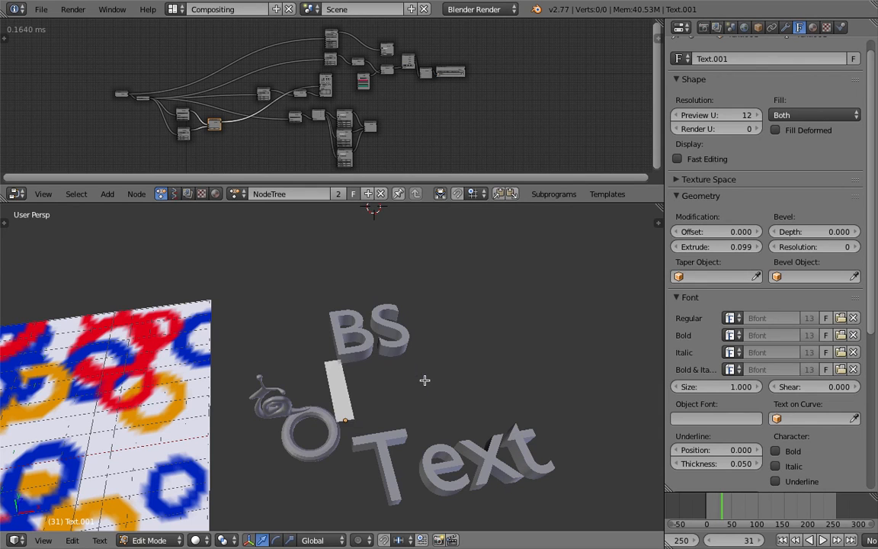
{"action": "type", "text": "Animation"}
{"action": "key", "text": "Tab"}
Replace the wording of the nearest text object, at the front of the column, with "Nodes".
{"action": "right_click", "coordinate": [459, 440]}
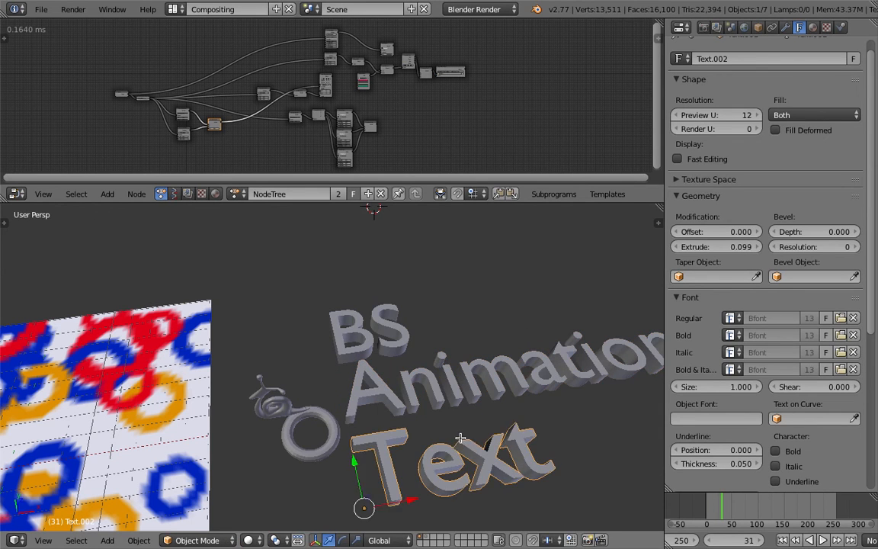
{"action": "key", "text": "Tab"}
{"action": "key", "text": "BackSpace"}
{"action": "key", "text": "BackSpace"}
{"action": "key", "text": "BackSpace"}
{"action": "key", "text": "BackSpace"}
{"action": "type", "text": "Nodes"}
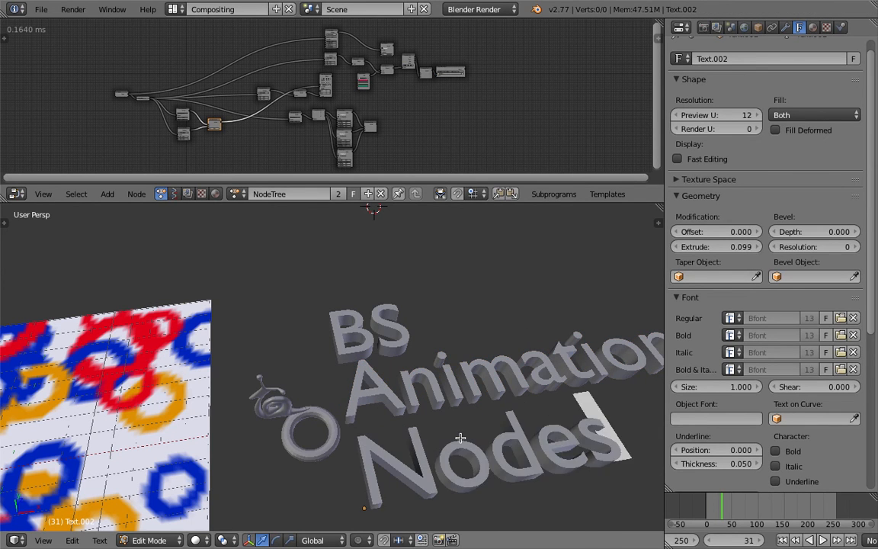
{"action": "key", "text": "Tab"}
Change the wording of the original text object, farthest back in the column, to "Blender".
{"action": "scroll", "coordinate": [459, 436], "scroll_direction": "down", "scroll_amount": 4}
{"action": "middle_click_drag", "start_coordinate": [415, 389], "coordinate": [361, 355]}
{"action": "middle_click_drag", "start_coordinate": [384, 370], "coordinate": [399, 383]}
{"action": "key", "text": "Tab"}
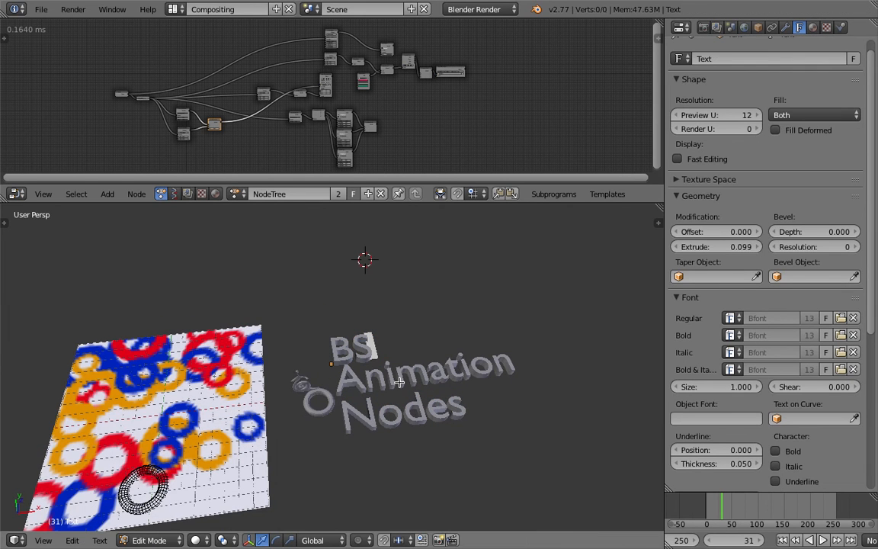
{"action": "key", "text": "BackSpace"}
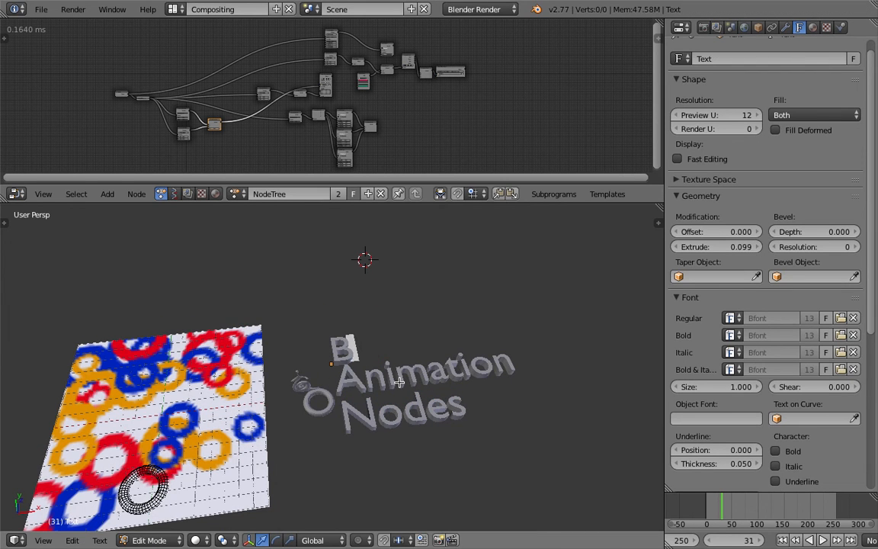
{"action": "type", "text": "lender"}
{"action": "key", "text": "Tab"}
Duplicate the "Blender" text and place the copy about 2.85 units behind it along the Y axis.
{"action": "middle_click_drag", "start_coordinate": [399, 381], "coordinate": [326, 355]}
{"action": "middle_click_drag", "start_coordinate": [304, 404], "coordinate": [414, 333]}
{"action": "scroll", "coordinate": [340, 407], "scroll_direction": "up", "scroll_amount": 1}
{"action": "scroll", "coordinate": [414, 332], "scroll_direction": "down", "scroll_amount": 1}
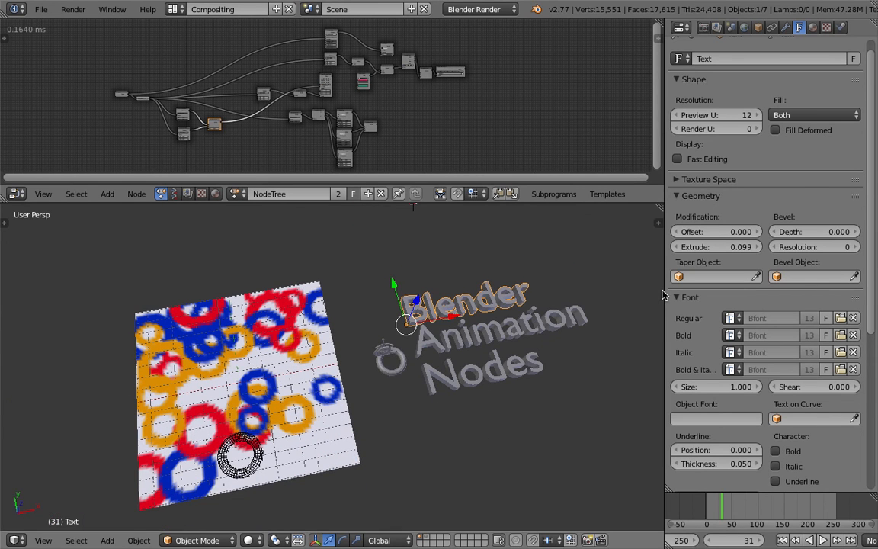
{"action": "key", "text": "shift+d"}
{"action": "key", "text": "y"}
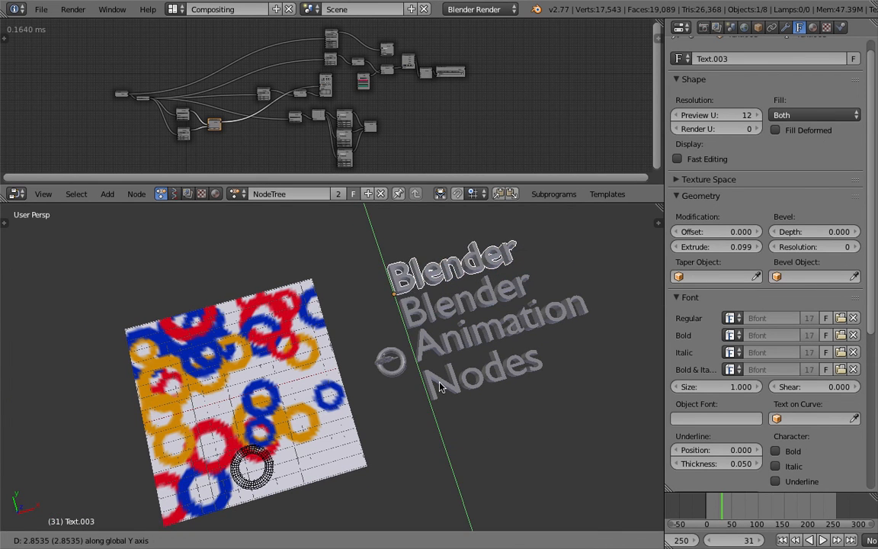
{"action": "left_click", "coordinate": [446, 283]}
Replace the wording of the new copy behind "Blender" with "Sushi".
{"action": "key", "text": "Tab"}
{"action": "key", "text": "BackSpace"}
{"action": "key", "text": "BackSpace"}
{"action": "key", "text": "BackSpace"}
{"action": "key", "text": "BackSpace"}
{"action": "key", "text": "BackSpace"}
{"action": "key", "text": "BackSpace"}
{"action": "key", "text": "BackSpace"}
{"action": "type", "text": "Su"}
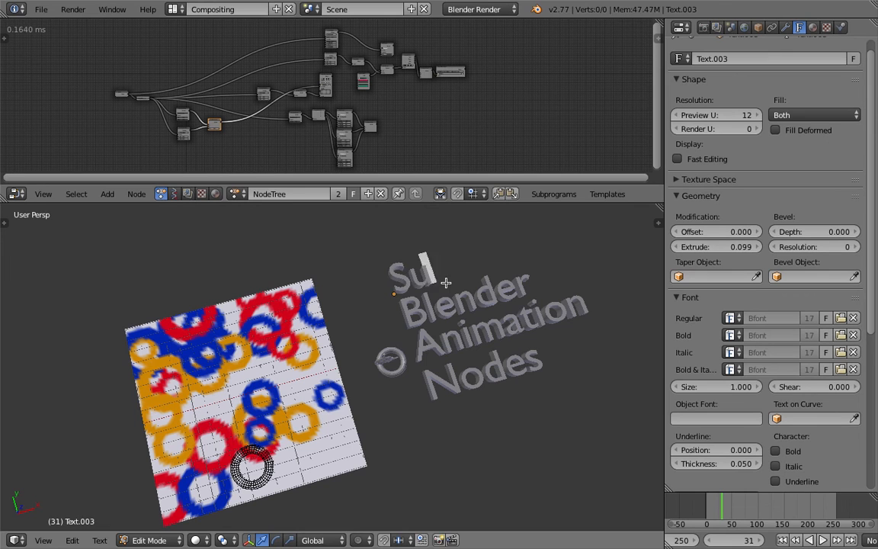
{"action": "type", "text": "shi"}
{"action": "key", "text": "Tab"}
Select all four text objects in the column together, ending with "Sushi".
{"action": "middle_click_drag", "start_coordinate": [446, 288], "coordinate": [415, 286]}
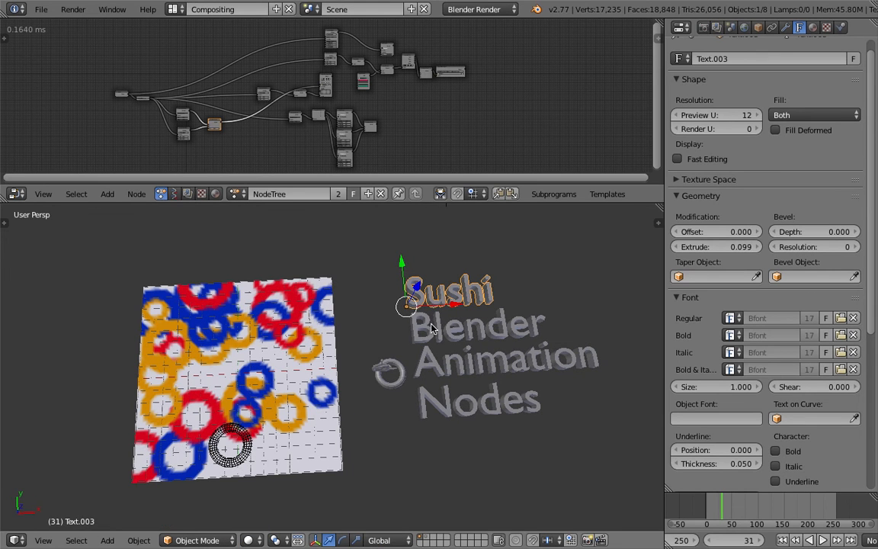
{"action": "right_click", "coordinate": [457, 329]}
{"action": "right_click", "coordinate": [465, 409]}
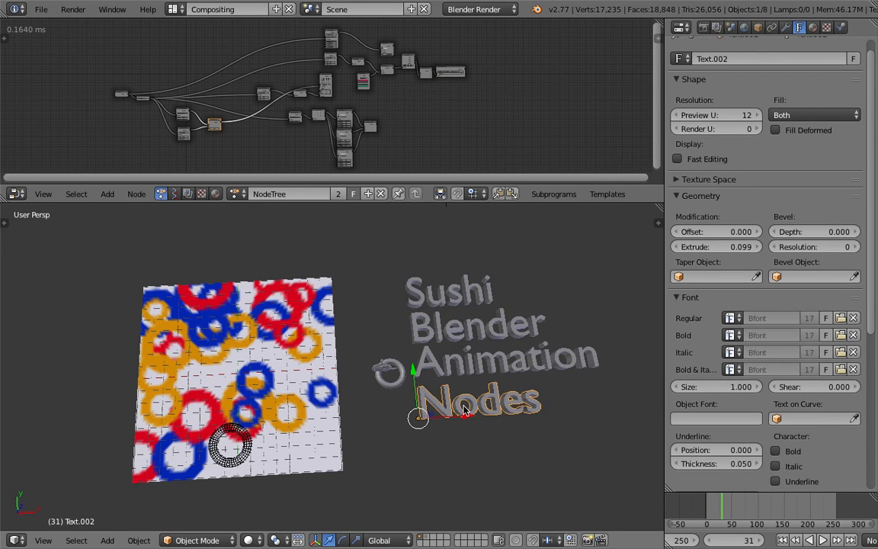
{"action": "right_click", "coordinate": [450, 364], "text": "shift"}
{"action": "right_click", "coordinate": [445, 316], "text": "shift"}
{"action": "right_click", "coordinate": [444, 296], "text": "shift"}
{"action": "middle_click_drag", "start_coordinate": [441, 299], "coordinate": [403, 314]}
{"action": "scroll", "coordinate": [404, 316], "scroll_direction": "up", "scroll_amount": 4}
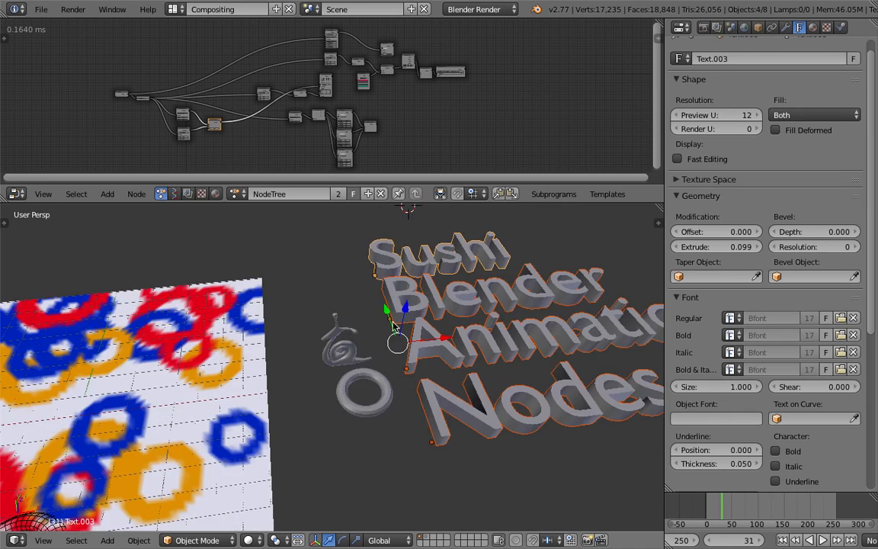
Enlarge the node editor area and save the file over the existing version.
{"action": "scroll", "coordinate": [394, 324], "scroll_direction": "down", "scroll_amount": 4}
{"action": "middle_click_drag", "start_coordinate": [324, 331], "coordinate": [365, 318]}
{"action": "left_click_drag", "start_coordinate": [322, 203], "coordinate": [323, 289]}
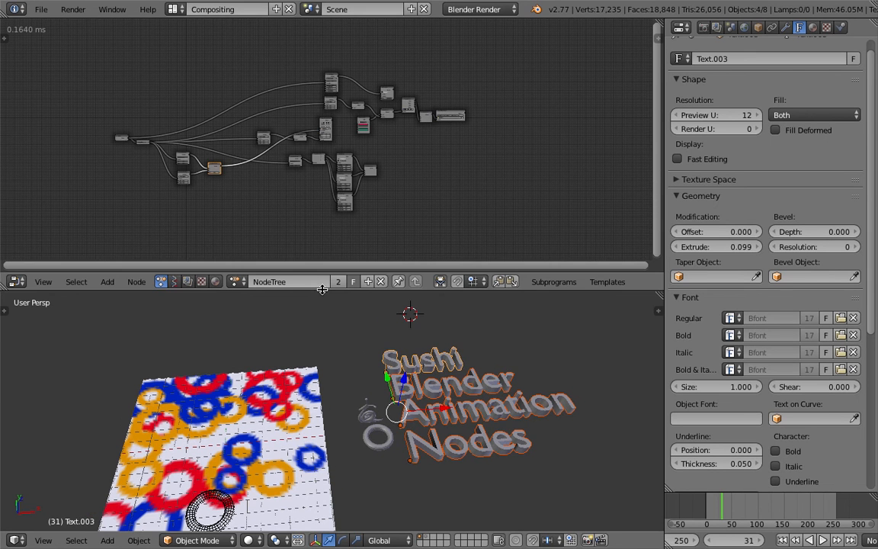
{"action": "middle_click_drag", "start_coordinate": [167, 187], "coordinate": [374, 174]}
{"action": "scroll", "coordinate": [362, 140], "scroll_direction": "up", "scroll_amount": 6}
{"action": "middle_click_drag", "start_coordinate": [315, 144], "coordinate": [244, 166]}
{"action": "scroll", "coordinate": [298, 154], "scroll_direction": "down", "scroll_amount": 1}
{"action": "key", "text": "ctrl+s"}
{"action": "left_click", "coordinate": [240, 163]}
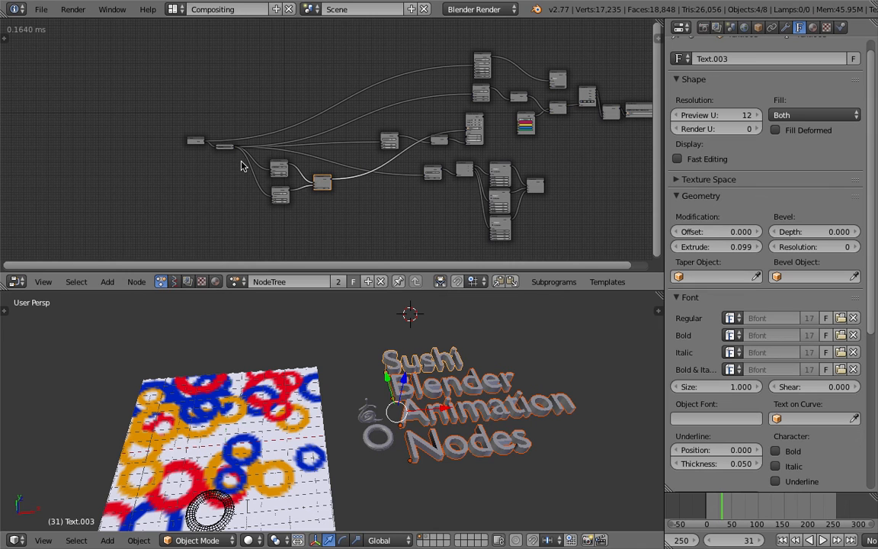
Select the Sushi, Blender, Animation and Nodes text objects individually, one after another.
{"action": "mouse_move", "coordinate": [426, 379]}
{"action": "middle_mouse_down"}
{"action": "mouse_move", "coordinate": [385, 387]}
{"action": "mouse_move", "coordinate": [423, 382]}
{"action": "middle_mouse_up"}
{"action": "right_click", "coordinate": [427, 374]}
{"action": "right_click", "coordinate": [431, 395]}
{"action": "right_click", "coordinate": [440, 420]}
{"action": "right_click", "coordinate": [453, 455]}
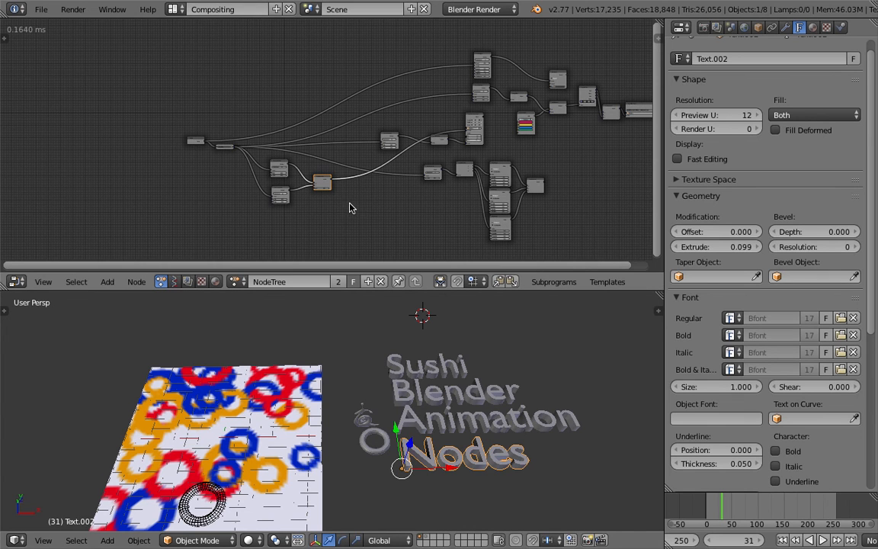
Enlarge the node editor area slightly and select all four text objects together, from "Sushi" to "Nodes".
{"action": "middle_click_drag", "start_coordinate": [358, 212], "coordinate": [355, 206]}
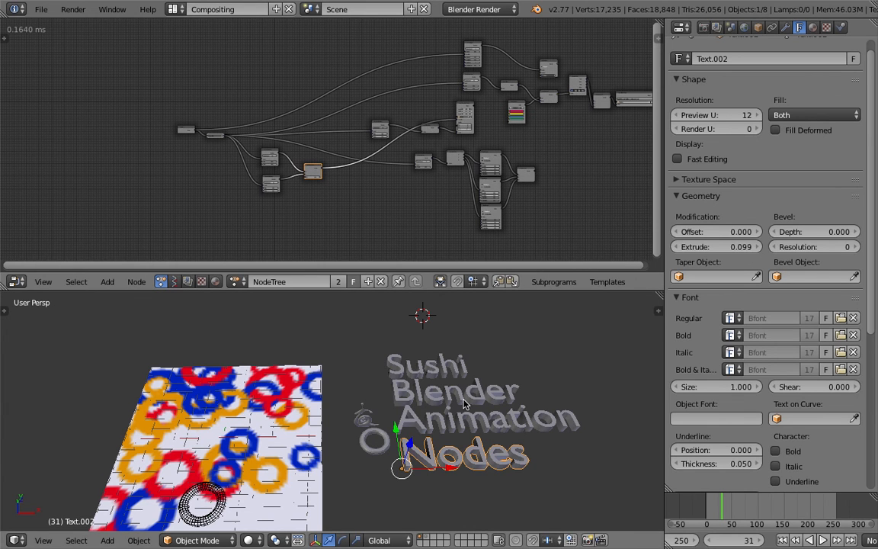
{"action": "left_click_drag", "start_coordinate": [379, 273], "coordinate": [386, 289]}
{"action": "middle_click_drag", "start_coordinate": [387, 247], "coordinate": [376, 233]}
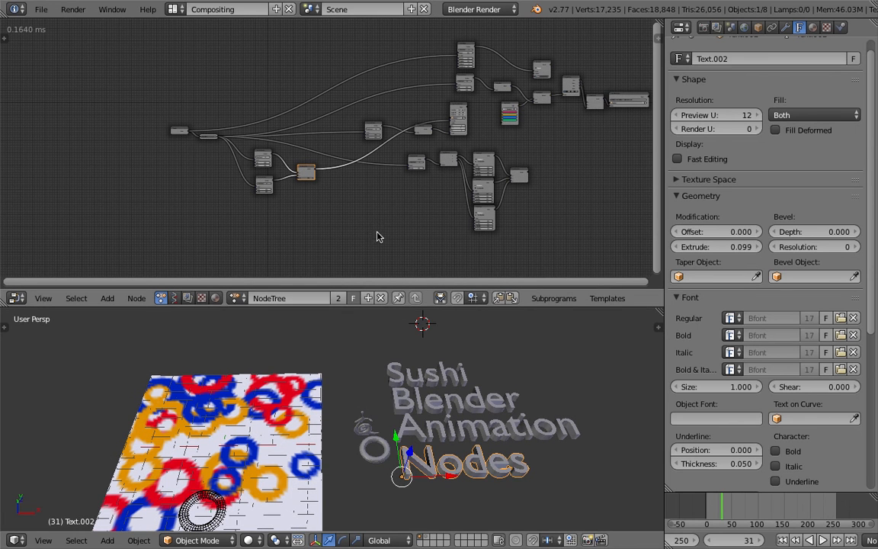
{"action": "mouse_move", "coordinate": [404, 377]}
{"action": "middle_mouse_down"}
{"action": "mouse_move", "coordinate": [408, 392]}
{"action": "mouse_move", "coordinate": [349, 395]}
{"action": "mouse_move", "coordinate": [395, 388]}
{"action": "middle_mouse_up"}
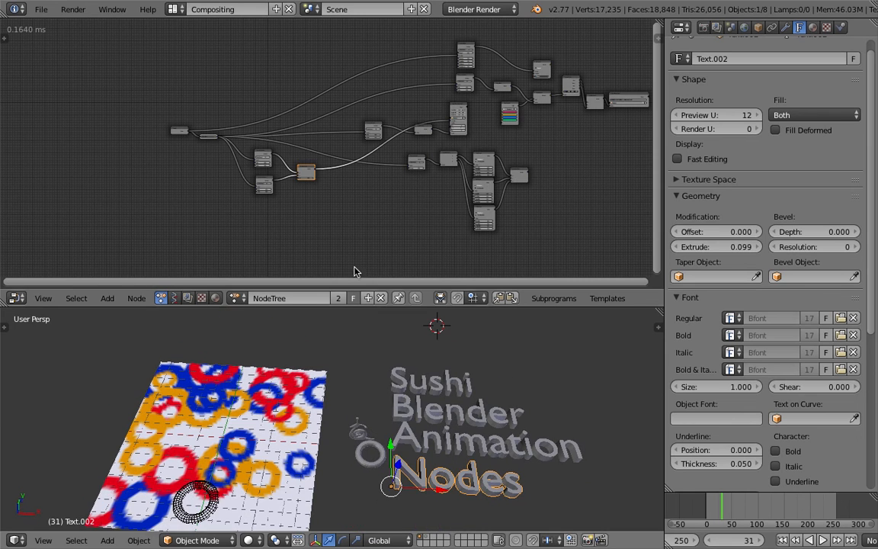
{"action": "scroll", "coordinate": [298, 180], "scroll_direction": "up", "scroll_amount": 2}
{"action": "middle_click_drag", "start_coordinate": [298, 180], "coordinate": [317, 133]}
{"action": "right_click", "coordinate": [417, 381]}
{"action": "right_click", "coordinate": [420, 411], "text": "shift"}
{"action": "right_click", "coordinate": [423, 442], "text": "shift"}
{"action": "right_click", "coordinate": [427, 474], "text": "shift"}
{"action": "middle_click_drag", "start_coordinate": [425, 465], "coordinate": [446, 441]}
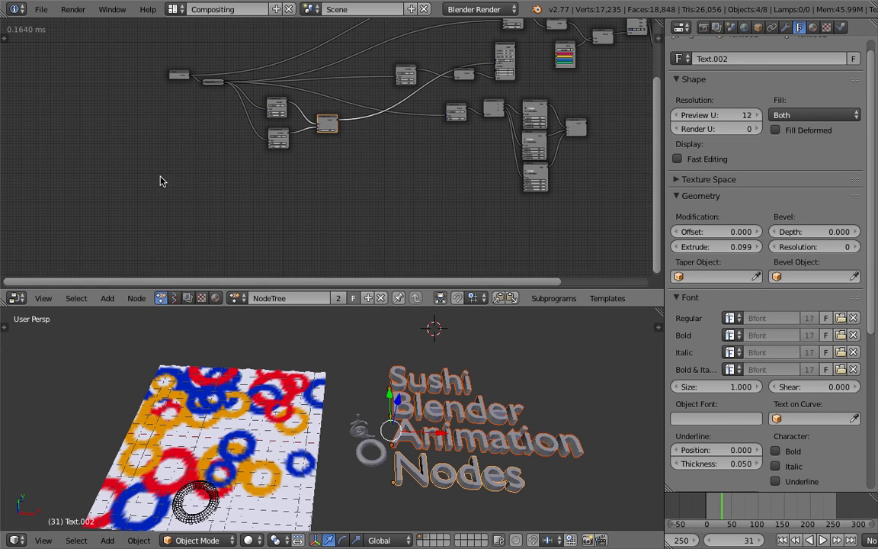
Add a Create Object List node in the empty space below and left of the Time Info node.
{"action": "middle_click_drag", "start_coordinate": [156, 153], "coordinate": [208, 165]}
{"action": "scroll", "coordinate": [208, 165], "scroll_direction": "up", "scroll_amount": 9}
{"action": "middle_click_drag", "start_coordinate": [224, 129], "coordinate": [222, 166]}
{"action": "key", "text": "shift+a"}
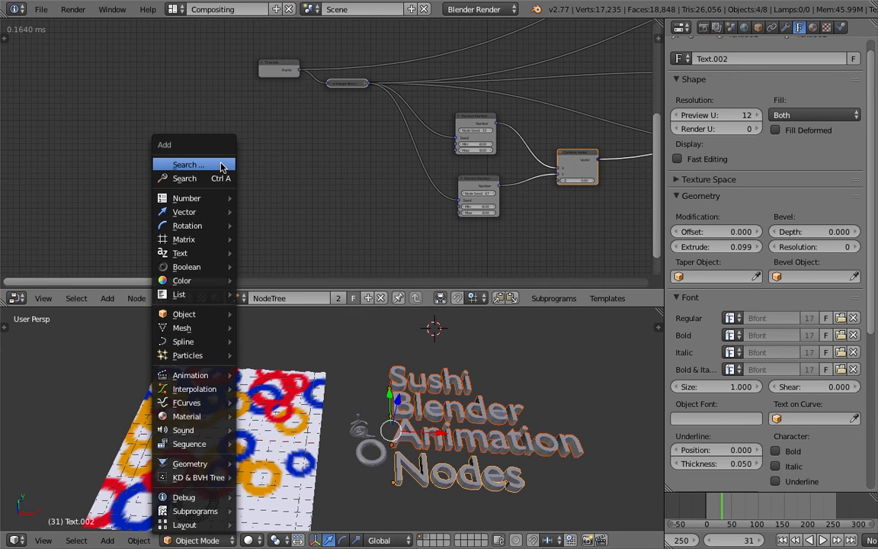
{"action": "left_click", "coordinate": [212, 178]}
{"action": "type", "text": "object l"}
{"action": "key", "text": "Down"}
{"action": "key", "text": "Down"}
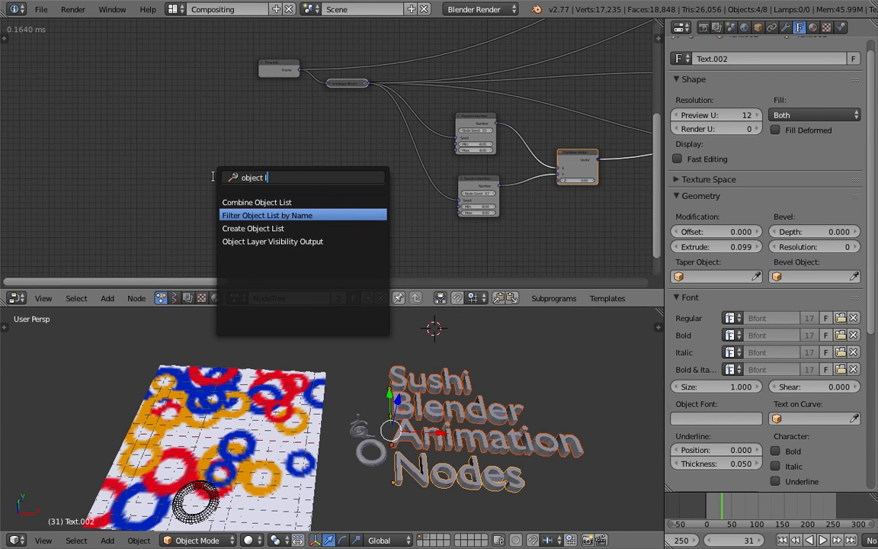
{"action": "key", "text": "Return"}
{"action": "left_click", "coordinate": [162, 147]}
Remove the unlinked inputs from the Create Object List node and fill it from the selected text objects.
{"action": "scroll", "coordinate": [229, 134], "scroll_direction": "up", "scroll_amount": 4}
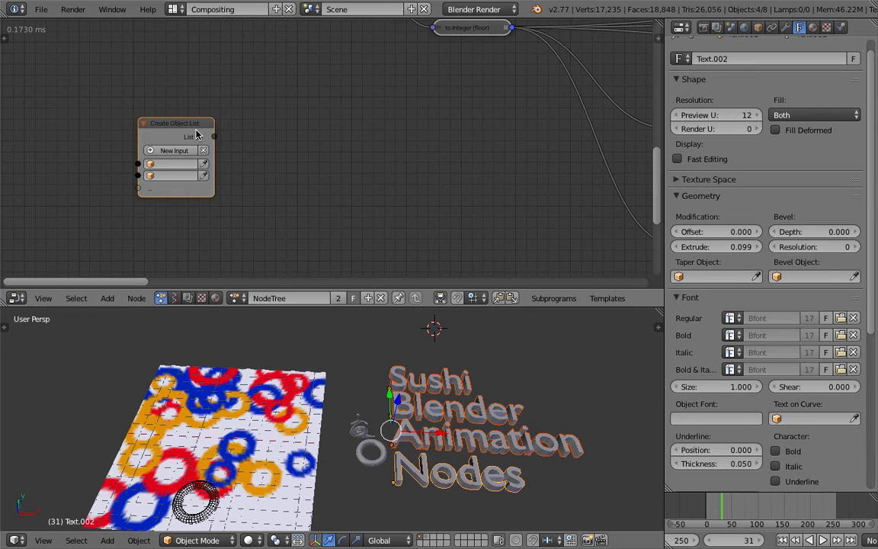
{"action": "left_click_drag", "start_coordinate": [196, 135], "coordinate": [217, 128]}
{"action": "key", "text": "ctrl+w"}
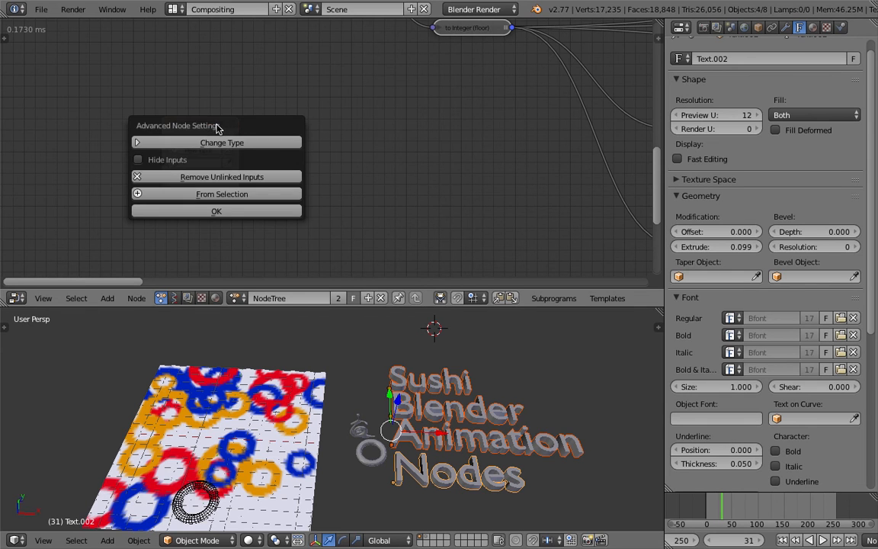
{"action": "left_click", "coordinate": [259, 176]}
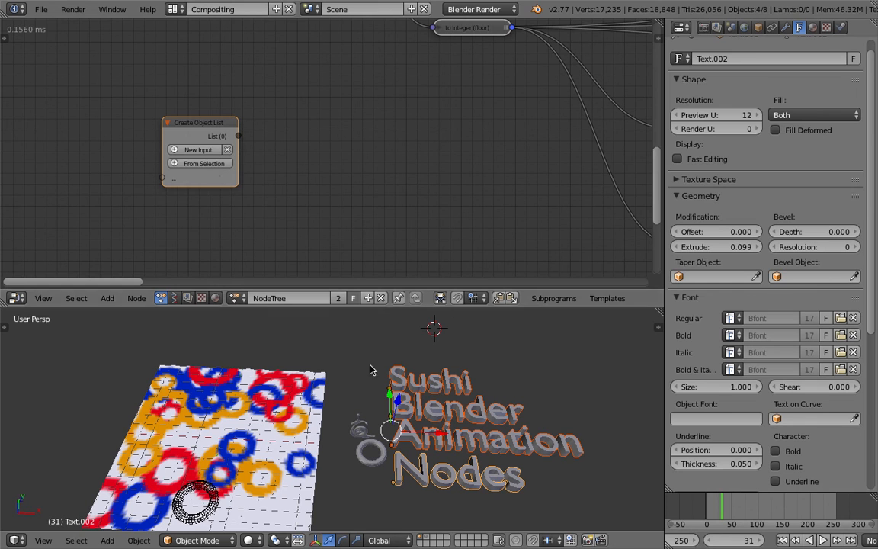
{"action": "left_click", "coordinate": [213, 164]}
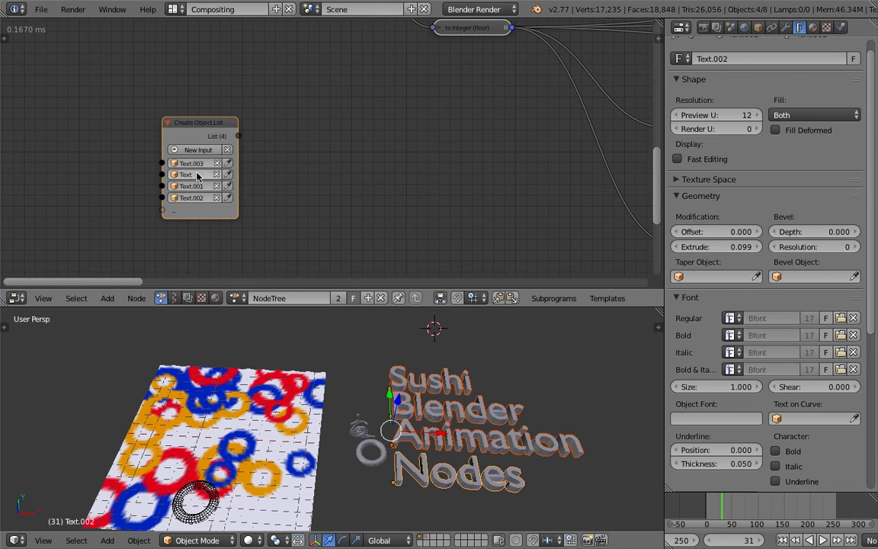
Move the Create Object List node into the free space above the random number nodes in the tree.
{"action": "middle_click_drag", "start_coordinate": [306, 161], "coordinate": [310, 153]}
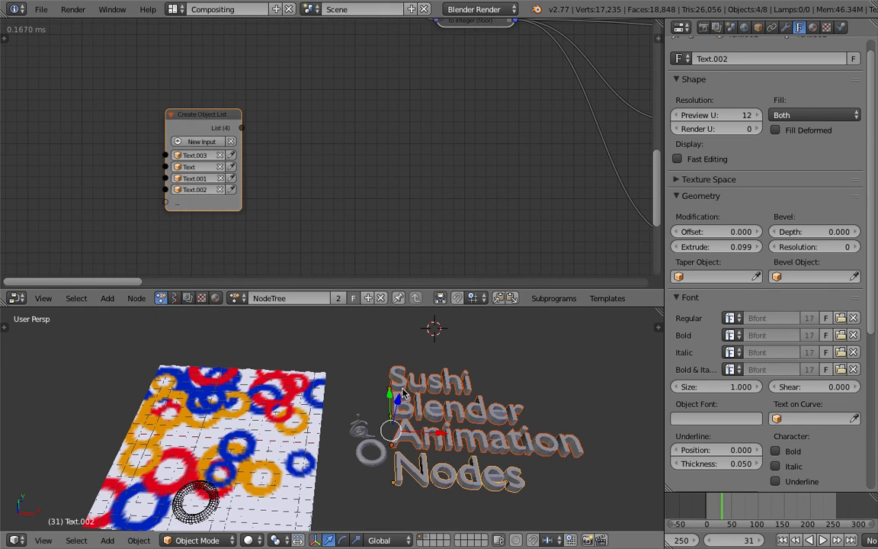
{"action": "middle_click_drag", "start_coordinate": [499, 491], "coordinate": [471, 503]}
{"action": "scroll", "coordinate": [308, 208], "scroll_direction": "down", "scroll_amount": 4}
{"action": "middle_click_drag", "start_coordinate": [319, 155], "coordinate": [213, 219]}
{"action": "left_click_drag", "start_coordinate": [141, 190], "coordinate": [260, 163]}
{"action": "scroll", "coordinate": [268, 158], "scroll_direction": "down", "scroll_amount": 3}
{"action": "middle_click_drag", "start_coordinate": [285, 150], "coordinate": [125, 171]}
{"action": "scroll", "coordinate": [126, 151], "scroll_direction": "down", "scroll_amount": 4}
{"action": "left_click_drag", "start_coordinate": [125, 175], "coordinate": [251, 61]}
{"action": "scroll", "coordinate": [295, 100], "scroll_direction": "up", "scroll_amount": 4}
{"action": "scroll", "coordinate": [295, 100], "scroll_direction": "up", "scroll_amount": 1}
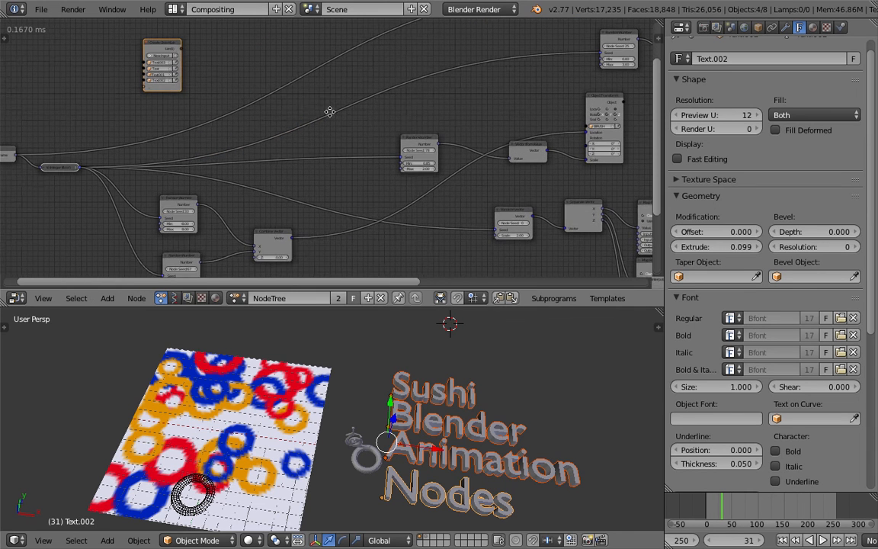
{"action": "middle_click_drag", "start_coordinate": [329, 111], "coordinate": [322, 130]}
Add a Get List Element node and place it to the right of the Create Object List node.
{"action": "key", "text": "ctrl+a"}
{"action": "type", "text": "get "}
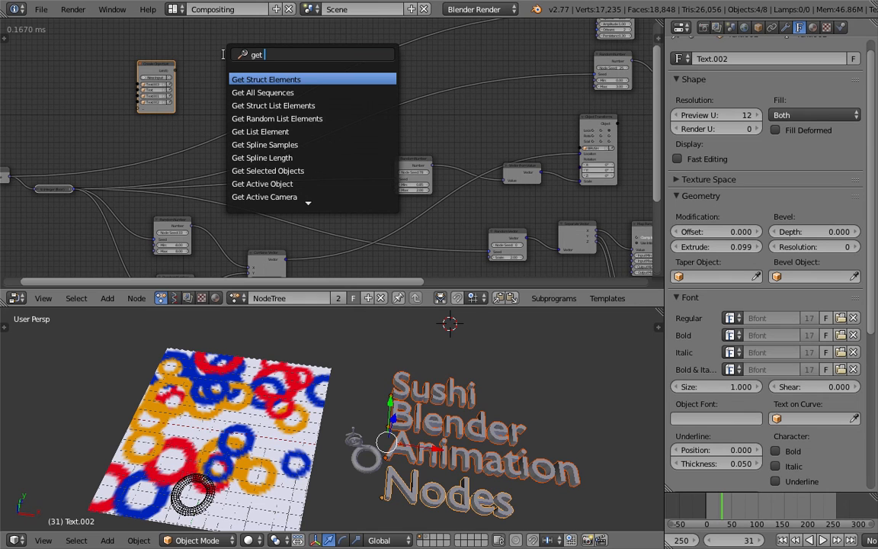
{"action": "type", "text": "li"}
{"action": "key", "text": "Down"}
{"action": "key", "text": "Up"}
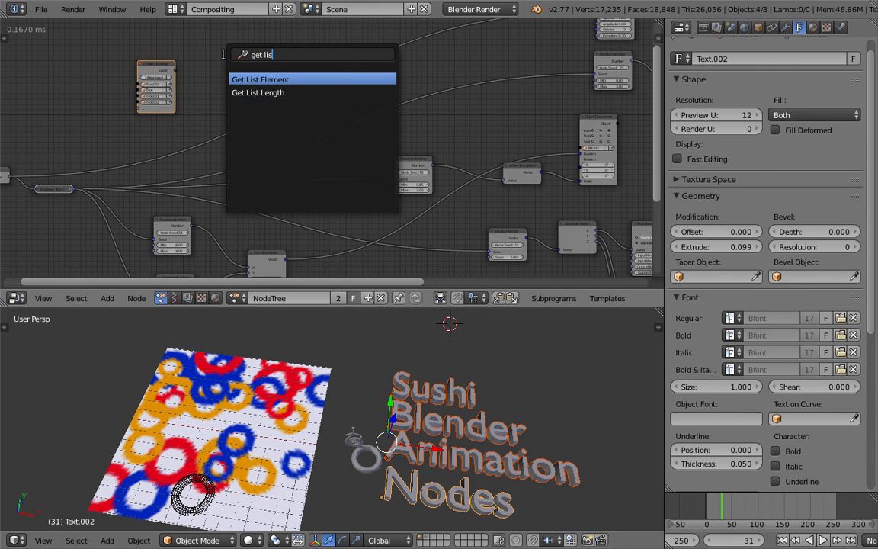
{"action": "key", "text": "Return"}
{"action": "left_click", "coordinate": [224, 58]}
{"action": "scroll", "coordinate": [225, 58], "scroll_direction": "up", "scroll_amount": 1}
{"action": "middle_click_drag", "start_coordinate": [250, 59], "coordinate": [319, 69]}
{"action": "left_click_drag", "start_coordinate": [218, 73], "coordinate": [221, 64]}
Search the available nodes for "random" and "range" options.
{"action": "key", "text": "shift+a"}
{"action": "left_click", "coordinate": [152, 73]}
{"action": "type", "text": "random"}
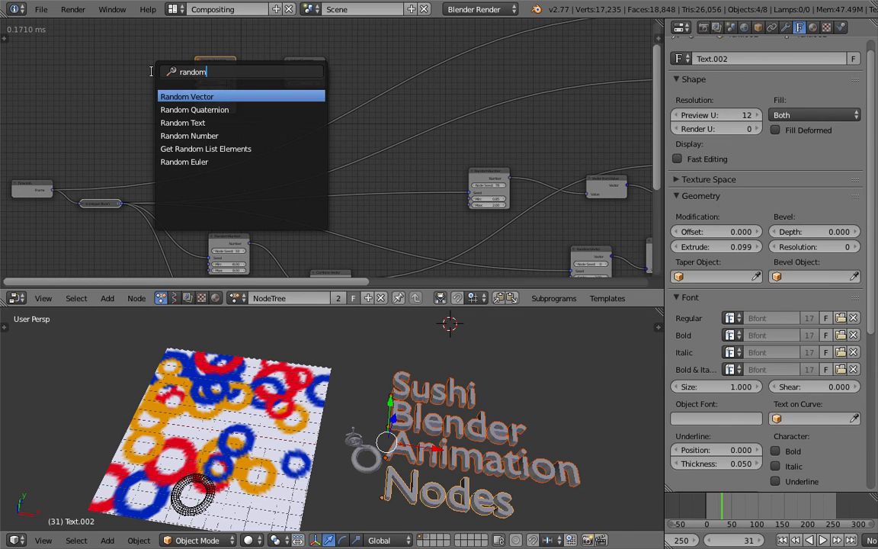
{"action": "type", "text": " ra"}
{"action": "key", "text": "ctrl+a"}
{"action": "type", "text": "range"}
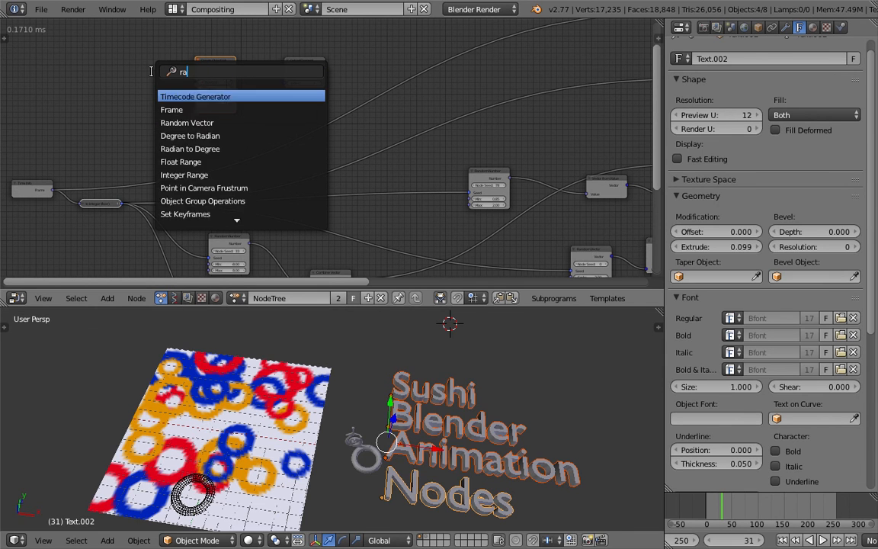
{"action": "key", "text": "Down"}
{"action": "key", "text": "Down"}
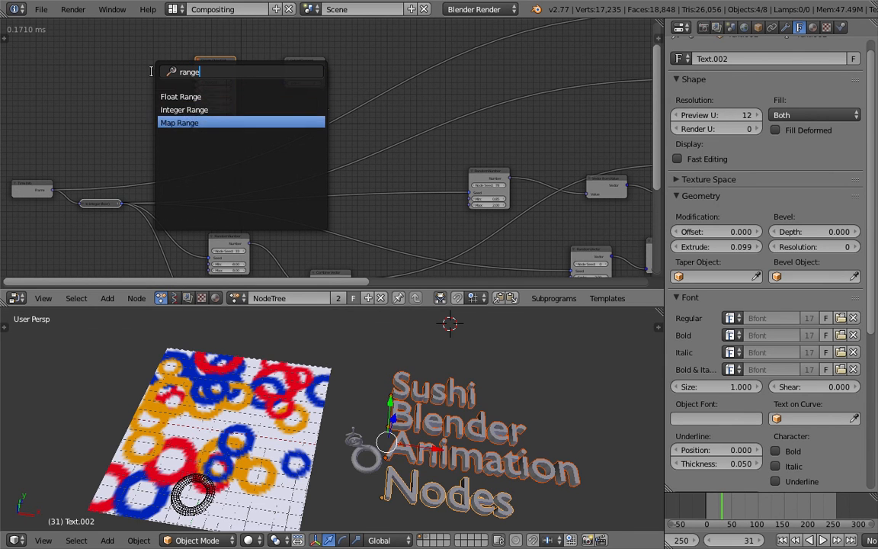
Add a Random Number node and move the Create Object List node clear to its left.
{"action": "type", "text": "random n"}
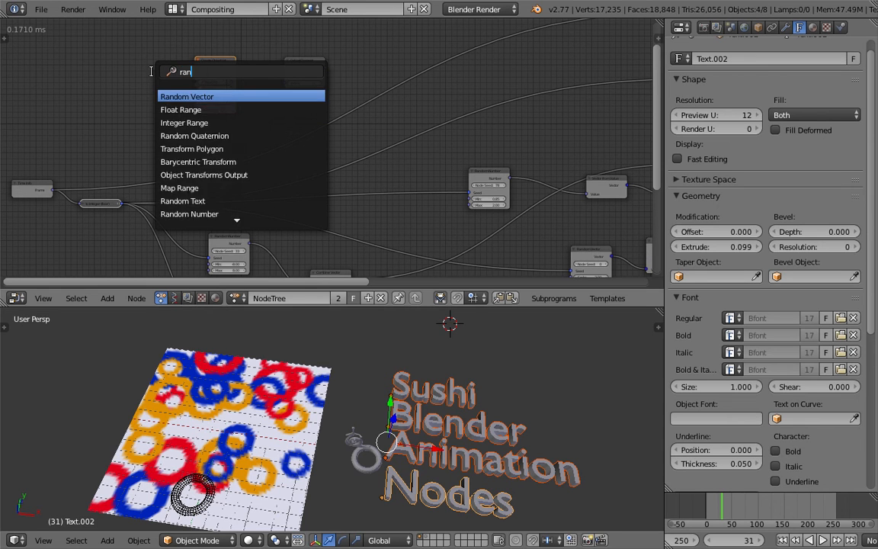
{"action": "key", "text": "Return"}
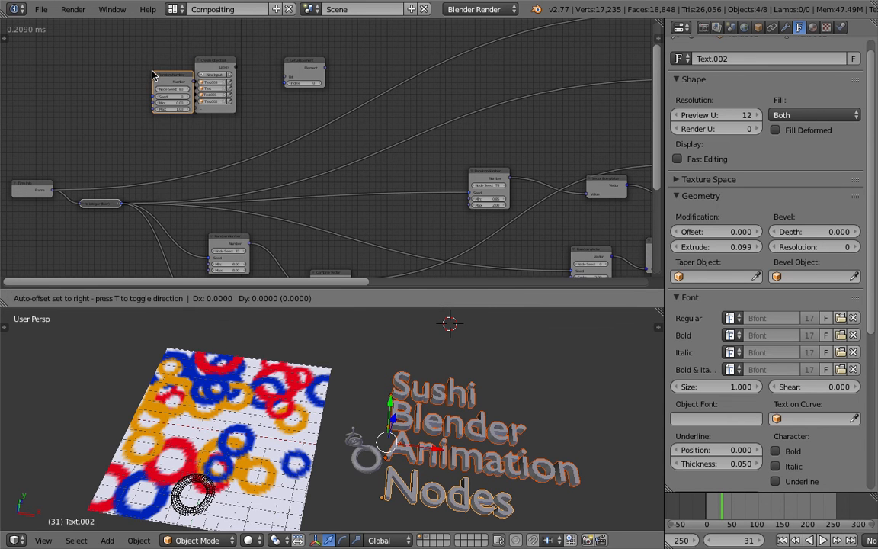
{"action": "left_click", "coordinate": [152, 73]}
{"action": "left_click_drag", "start_coordinate": [206, 62], "coordinate": [62, 80]}
{"action": "scroll", "coordinate": [65, 88], "scroll_direction": "up", "scroll_amount": 3}
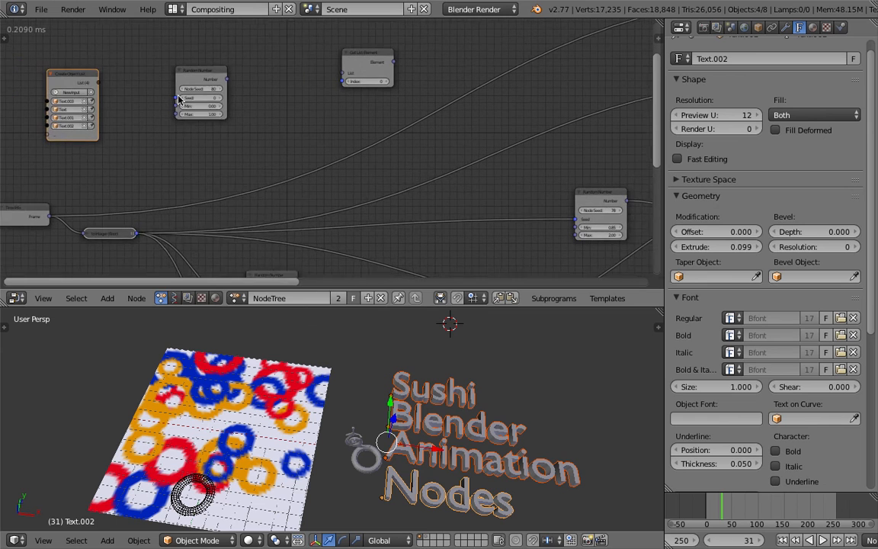
Move the Random Number and Get List Element nodes closer to the Create Object List node.
{"action": "middle_click_drag", "start_coordinate": [178, 95], "coordinate": [198, 100]}
{"action": "left_click_drag", "start_coordinate": [216, 80], "coordinate": [184, 112]}
{"action": "left_click_drag", "start_coordinate": [378, 66], "coordinate": [275, 105]}
{"action": "left_click_drag", "start_coordinate": [203, 116], "coordinate": [189, 128]}
{"action": "middle_click_drag", "start_coordinate": [333, 388], "coordinate": [308, 408]}
{"action": "scroll", "coordinate": [369, 120], "scroll_direction": "down", "scroll_amount": 2}
{"action": "middle_click_drag", "start_coordinate": [370, 119], "coordinate": [299, 161]}
{"action": "scroll", "coordinate": [299, 161], "scroll_direction": "down", "scroll_amount": 1}
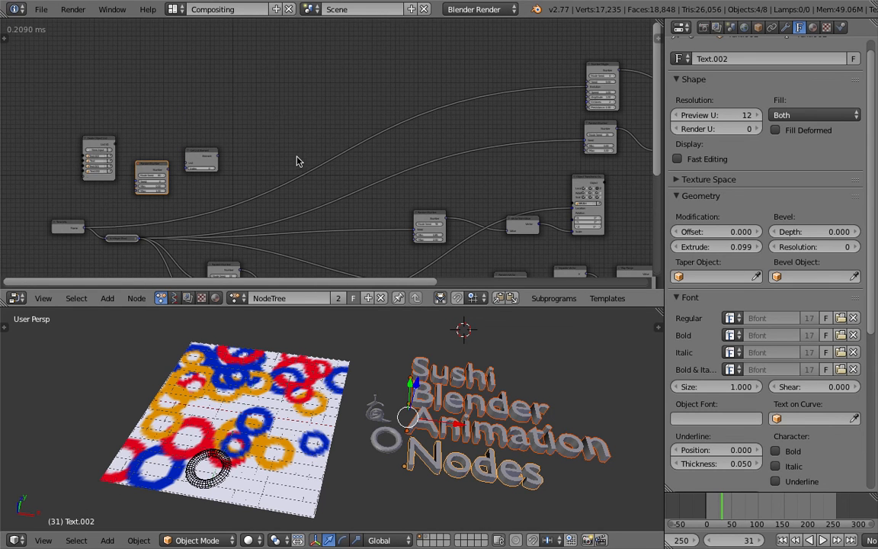
Connect the Create Object List node's list output to the List input of Get List Element.
{"action": "middle_click_drag", "start_coordinate": [252, 128], "coordinate": [359, 93]}
{"action": "scroll", "coordinate": [359, 93], "scroll_direction": "up", "scroll_amount": 1}
{"action": "scroll", "coordinate": [335, 95], "scroll_direction": "up", "scroll_amount": 2}
{"action": "scroll", "coordinate": [267, 86], "scroll_direction": "up", "scroll_amount": 6}
{"action": "middle_click_drag", "start_coordinate": [247, 89], "coordinate": [275, 120]}
{"action": "left_click_drag", "start_coordinate": [185, 93], "coordinate": [349, 96]}
{"action": "middle_click_drag", "start_coordinate": [349, 96], "coordinate": [221, 99]}
{"action": "scroll", "coordinate": [229, 115], "scroll_direction": "down", "scroll_amount": 1}
{"action": "middle_click_drag", "start_coordinate": [339, 120], "coordinate": [315, 122]}
Add a Copy Object Data node to the right of the Get List Element node.
{"action": "key", "text": "shift+a"}
{"action": "left_click", "coordinate": [317, 83]}
{"action": "type", "text": "cop"}
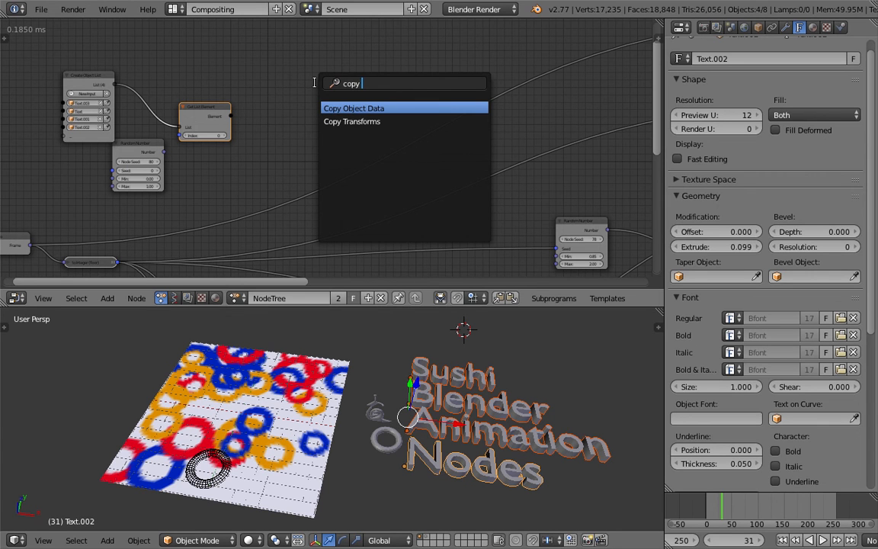
{"action": "type", "text": "y"}
{"action": "key", "text": "Return"}
{"action": "left_click", "coordinate": [316, 83]}
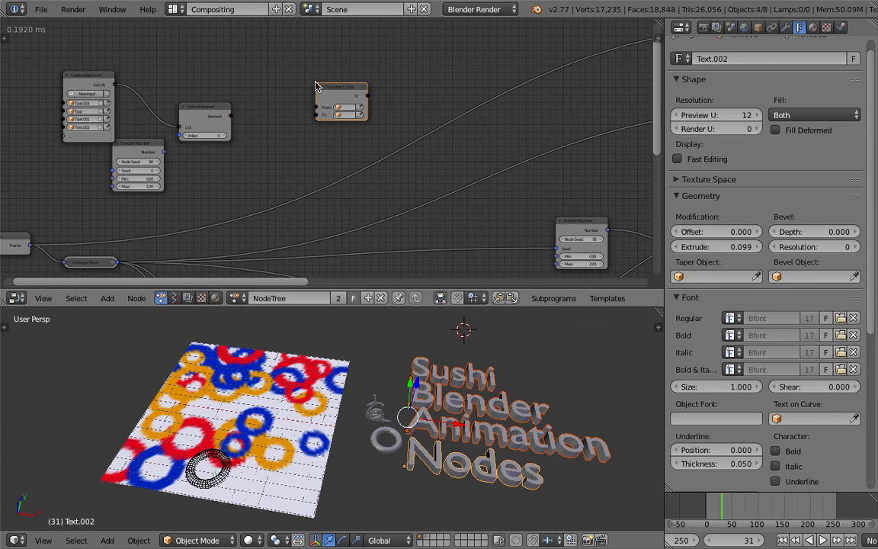
Connect the Element output of Get List Element to the From input of Copy Object Data.
{"action": "middle_click_drag", "start_coordinate": [241, 110], "coordinate": [277, 109]}
{"action": "scroll", "coordinate": [278, 110], "scroll_direction": "up", "scroll_amount": 1}
{"action": "left_click_drag", "start_coordinate": [254, 117], "coordinate": [358, 108]}
{"action": "scroll", "coordinate": [425, 132], "scroll_direction": "down", "scroll_amount": 1}
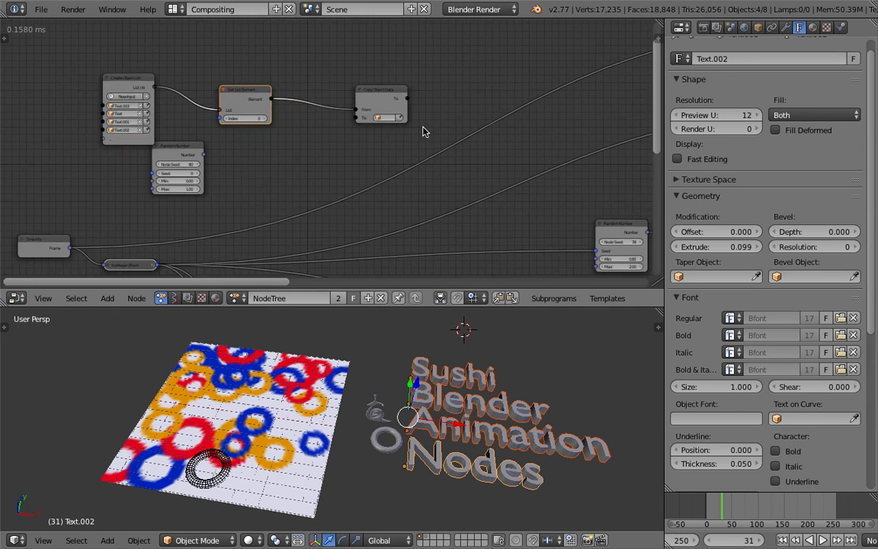
Check the Object Transforms node's target, select the BRUSH torus and view its Dynamic Paint brush settings.
{"action": "scroll", "coordinate": [309, 137], "scroll_direction": "down", "scroll_amount": 3}
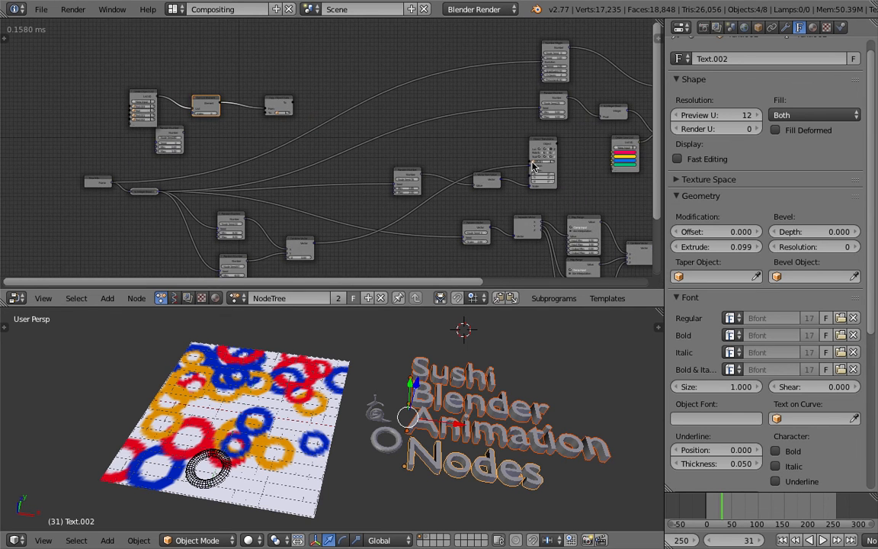
{"action": "scroll", "coordinate": [528, 157], "scroll_direction": "up", "scroll_amount": 3}
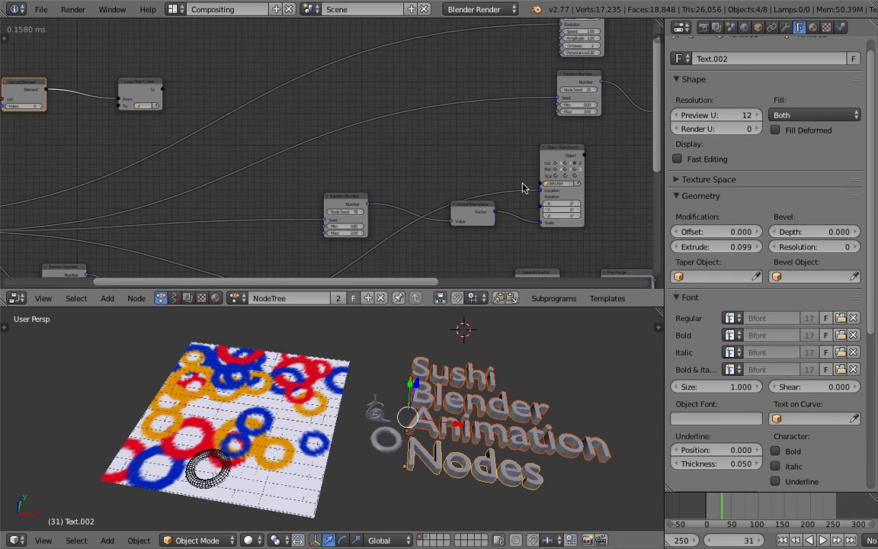
{"action": "middle_click_drag", "start_coordinate": [448, 147], "coordinate": [633, 123]}
{"action": "scroll", "coordinate": [208, 144], "scroll_direction": "down", "scroll_amount": 1}
{"action": "middle_click_drag", "start_coordinate": [206, 146], "coordinate": [301, 151]}
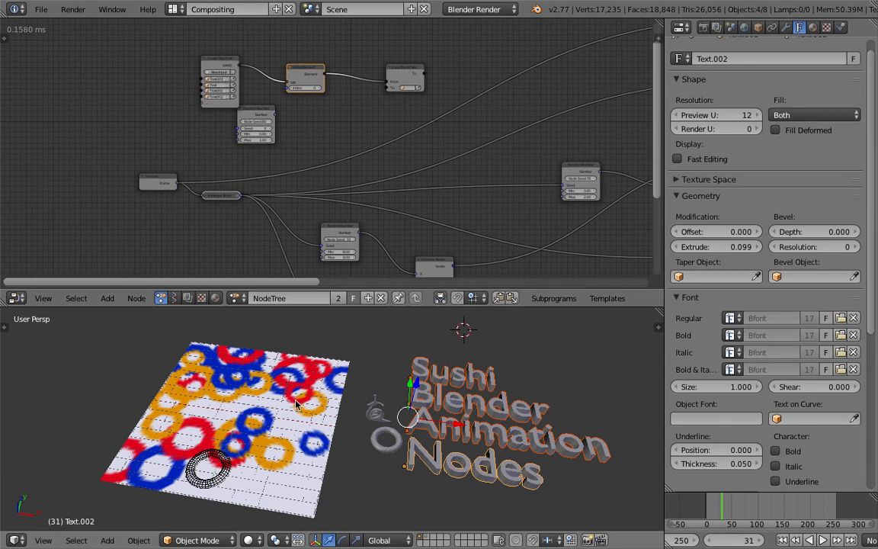
{"action": "right_click", "coordinate": [225, 458]}
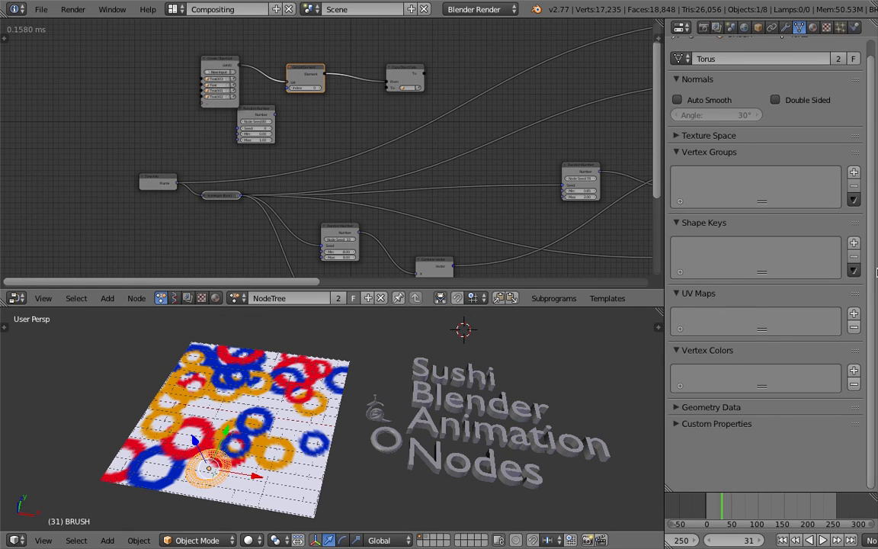
{"action": "scroll", "coordinate": [807, 313], "scroll_direction": "up", "scroll_amount": 1}
{"action": "left_click", "coordinate": [854, 28]}
{"action": "mouse_move", "coordinate": [196, 426]}
{"action": "middle_mouse_down"}
{"action": "mouse_move", "coordinate": [244, 460]}
{"action": "mouse_move", "coordinate": [349, 317]}
{"action": "middle_mouse_up"}
{"action": "scroll", "coordinate": [480, 166], "scroll_direction": "down", "scroll_amount": 1}
{"action": "scroll", "coordinate": [480, 166], "scroll_direction": "down", "scroll_amount": 1}
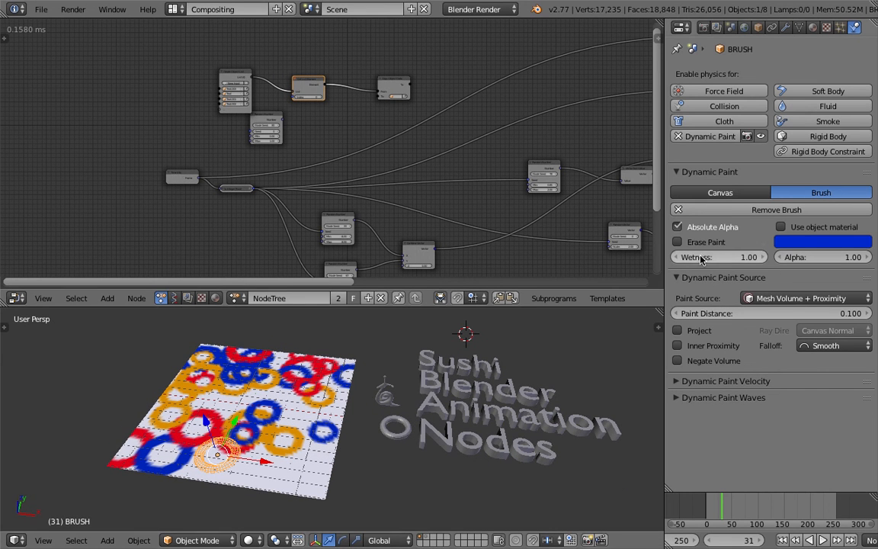
Play the animation for a few frames and stop it to watch the brush stamping the canvas.
{"action": "left_click", "coordinate": [823, 539]}
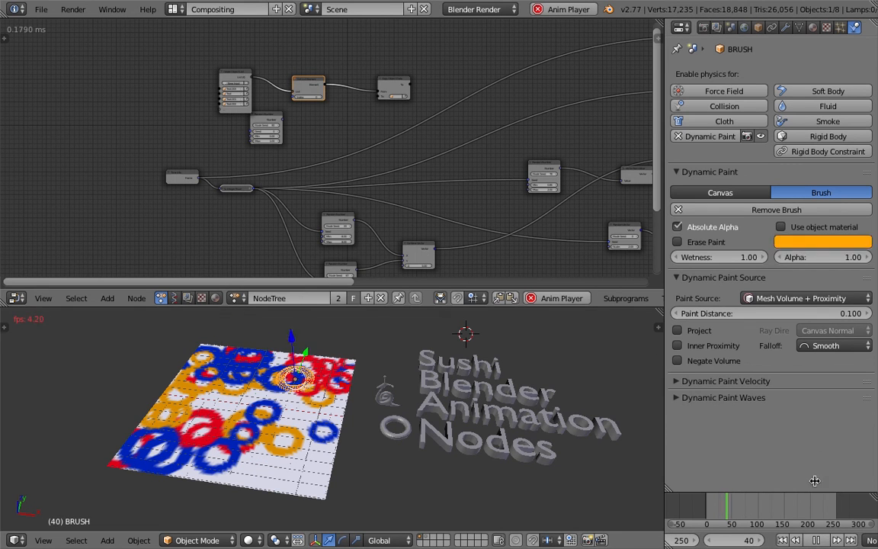
{"action": "left_click", "coordinate": [815, 539]}
{"action": "middle_click_drag", "start_coordinate": [430, 401], "coordinate": [390, 399]}
{"action": "middle_click_drag", "start_coordinate": [306, 449], "coordinate": [319, 429]}
{"action": "scroll", "coordinate": [319, 429], "scroll_direction": "up", "scroll_amount": 1}
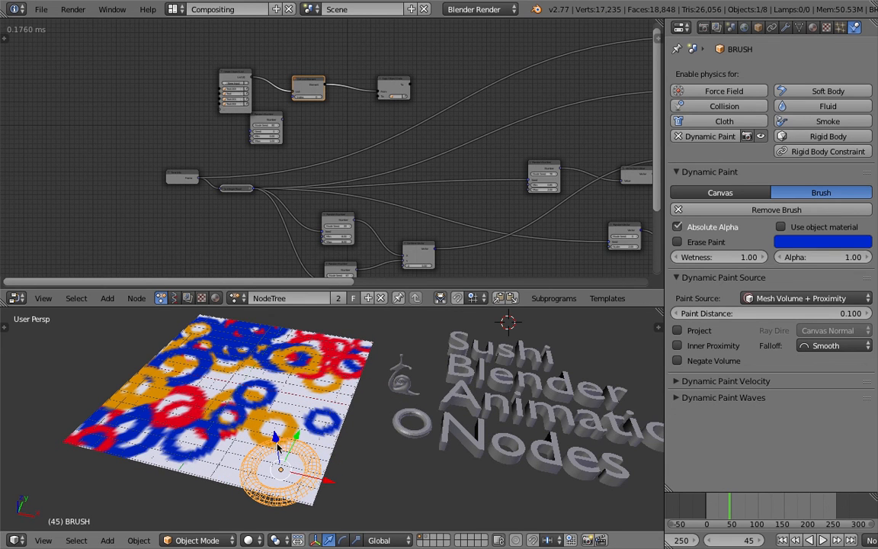
Add an Object Input node and set its object to BRUSH.
{"action": "scroll", "coordinate": [267, 157], "scroll_direction": "up", "scroll_amount": 4}
{"action": "key", "text": "shift+a"}
{"action": "left_click", "coordinate": [138, 108]}
{"action": "type", "text": "object i"}
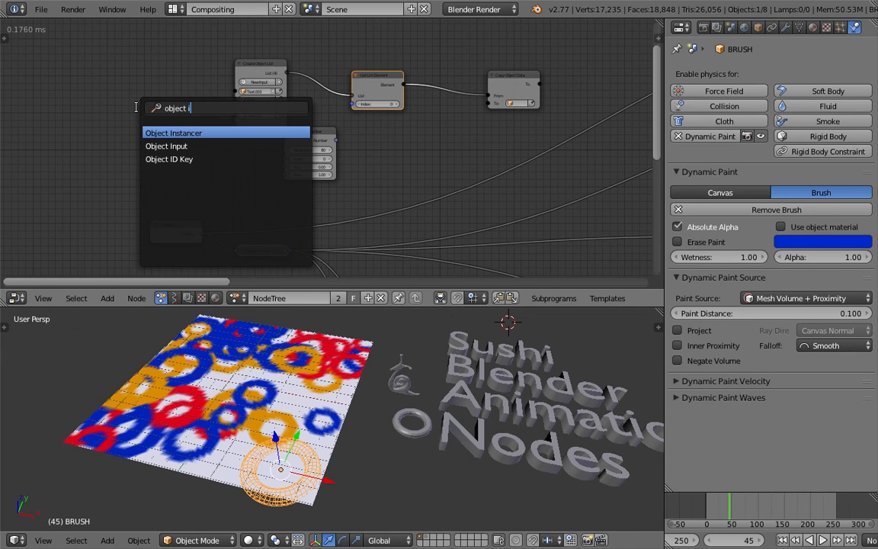
{"action": "key", "text": "Down"}
{"action": "key", "text": "Return"}
{"action": "left_click", "coordinate": [137, 108]}
{"action": "left_click", "coordinate": [147, 130]}
{"action": "type", "text": "b"}
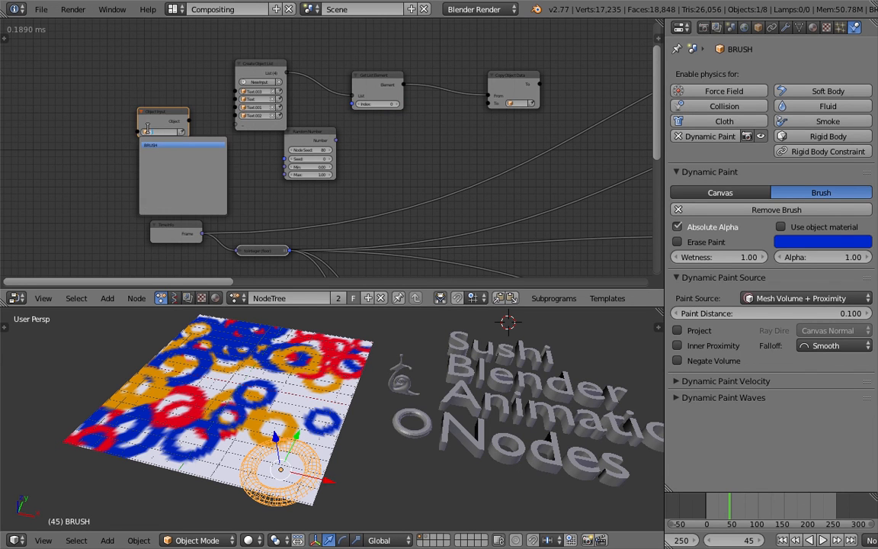
{"action": "key", "text": "Return"}
Place the Object Input node below Get List Element and connect its Object output to Copy Object Data's To input.
{"action": "left_click_drag", "start_coordinate": [183, 119], "coordinate": [445, 119]}
{"action": "scroll", "coordinate": [445, 120], "scroll_direction": "up", "scroll_amount": 3}
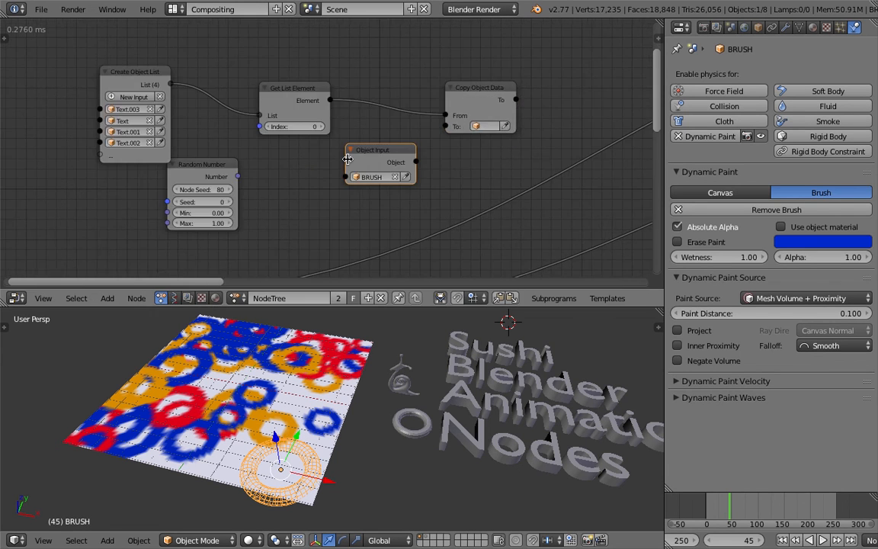
{"action": "scroll", "coordinate": [348, 159], "scroll_direction": "up", "scroll_amount": 1}
{"action": "left_click", "coordinate": [798, 27]}
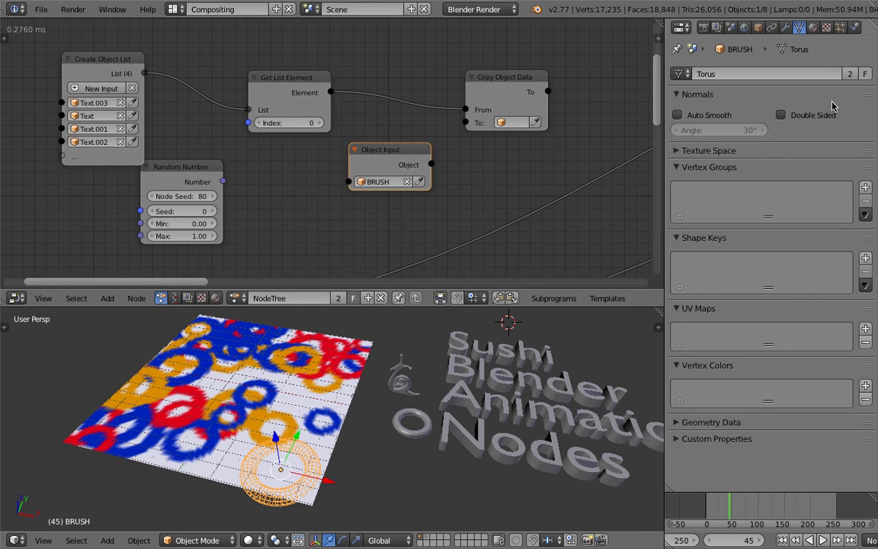
{"action": "left_click_drag", "start_coordinate": [374, 153], "coordinate": [366, 159]}
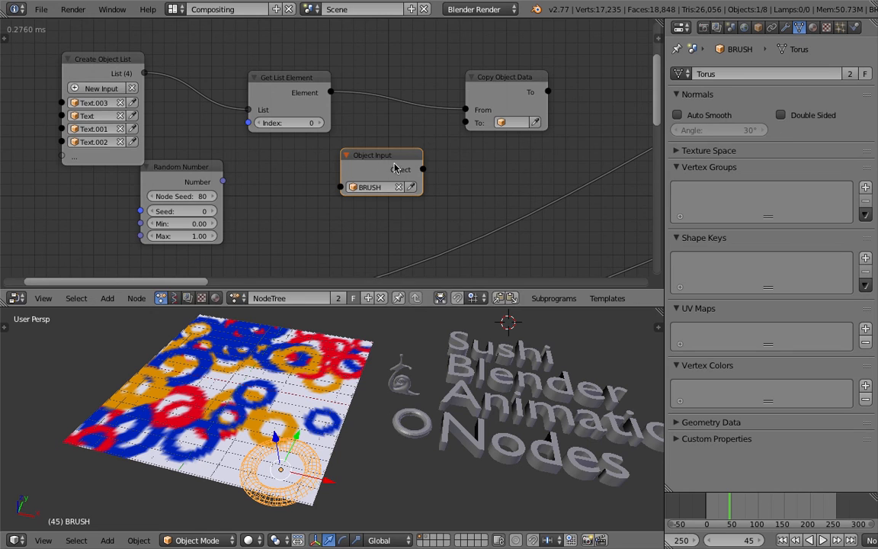
{"action": "left_click_drag", "start_coordinate": [423, 170], "coordinate": [466, 123]}
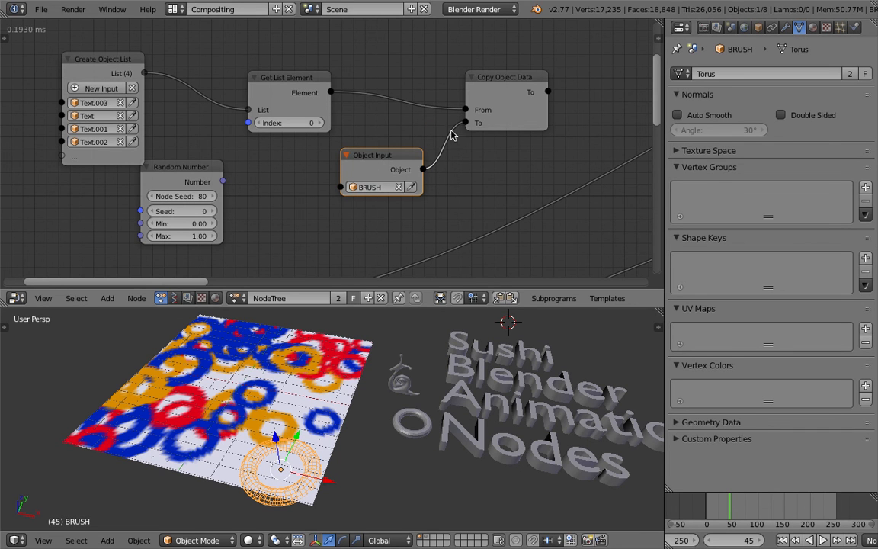
Tidy the Create Object List and Get List Element nodes and delete the unconnected Random Number node.
{"action": "left_click_drag", "start_coordinate": [300, 88], "coordinate": [327, 83]}
{"action": "left_click_drag", "start_coordinate": [111, 58], "coordinate": [190, 45]}
{"action": "scroll", "coordinate": [402, 130], "scroll_direction": "down", "scroll_amount": 1}
{"action": "scroll", "coordinate": [401, 130], "scroll_direction": "down", "scroll_amount": 1}
{"action": "middle_click_drag", "start_coordinate": [429, 124], "coordinate": [279, 132]}
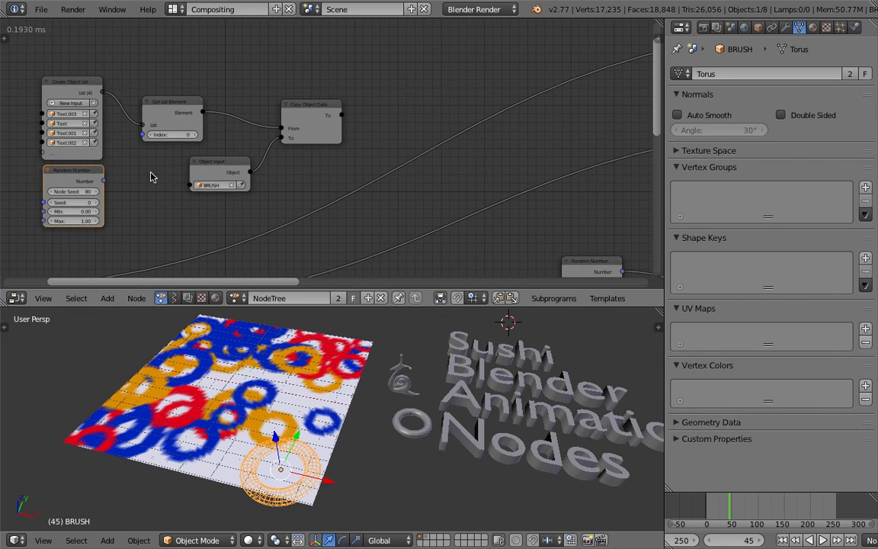
{"action": "scroll", "coordinate": [153, 176], "scroll_direction": "down", "scroll_amount": 5}
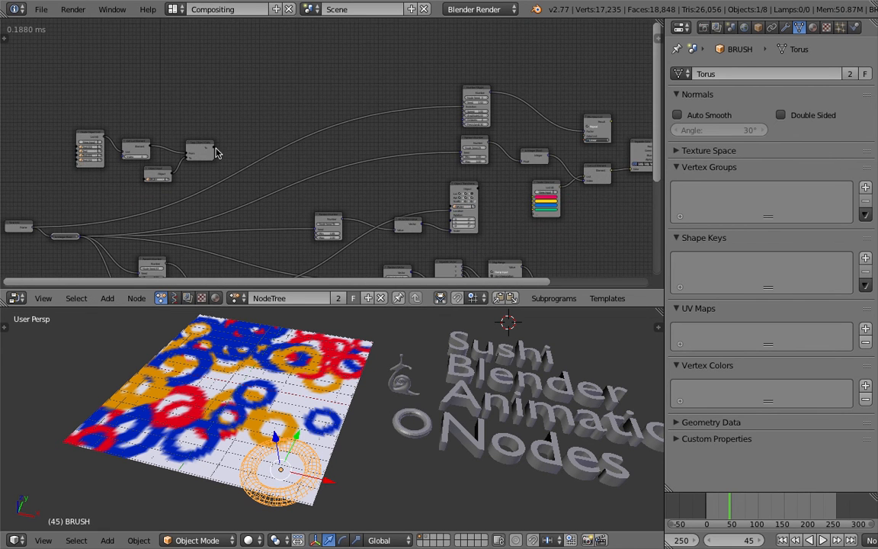
Connect Copy Object Data's To output to the object input of the Object Transforms node and save the file.
{"action": "left_click_drag", "start_coordinate": [214, 149], "coordinate": [448, 207]}
{"action": "key", "text": "ctrl+s"}
{"action": "key", "text": "Return"}
{"action": "scroll", "coordinate": [320, 153], "scroll_direction": "up", "scroll_amount": 6}
{"action": "left_click_drag", "start_coordinate": [298, 132], "coordinate": [324, 115]}
{"action": "left_click_drag", "start_coordinate": [189, 104], "coordinate": [220, 98]}
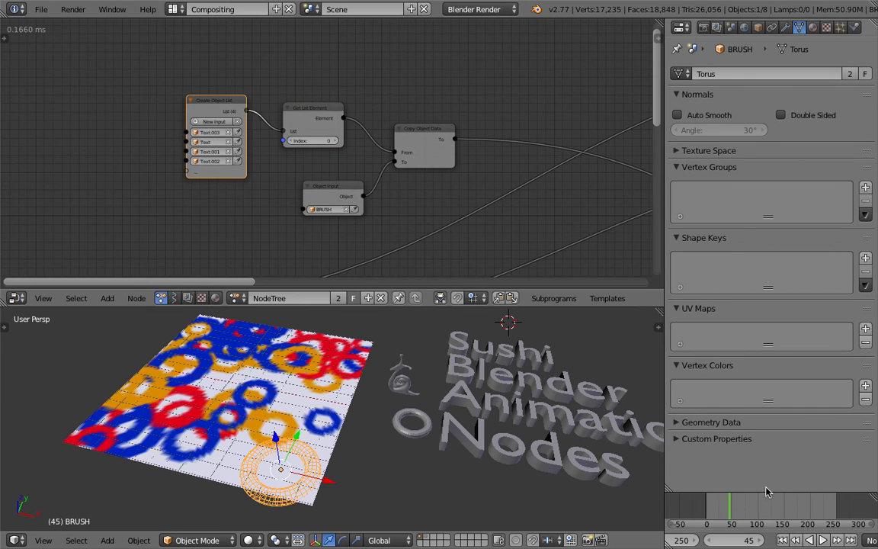
Play the animation briefly and stop it to test the copied brush shape.
{"action": "left_click", "coordinate": [822, 540]}
{"action": "left_click", "coordinate": [823, 539]}
{"action": "middle_click_drag", "start_coordinate": [399, 397], "coordinate": [408, 428]}
Align the Object Input node beneath Get List Element and set the list element index to 2.
{"action": "left_click_drag", "start_coordinate": [320, 189], "coordinate": [302, 183]}
{"action": "scroll", "coordinate": [333, 180], "scroll_direction": "up", "scroll_amount": 2}
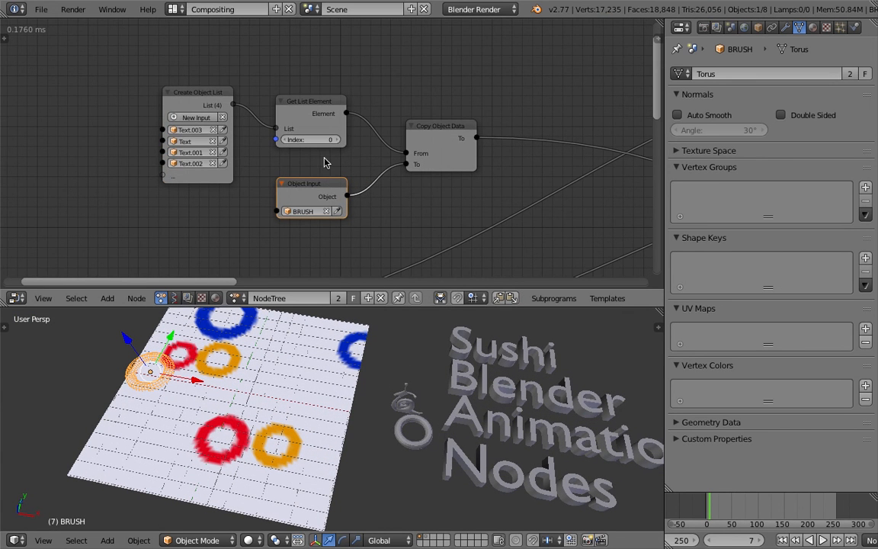
{"action": "left_click", "coordinate": [337, 141]}
{"action": "left_click", "coordinate": [339, 142]}
Select the extruded text objects one after another to inspect their object type and data.
{"action": "right_click", "coordinate": [486, 370]}
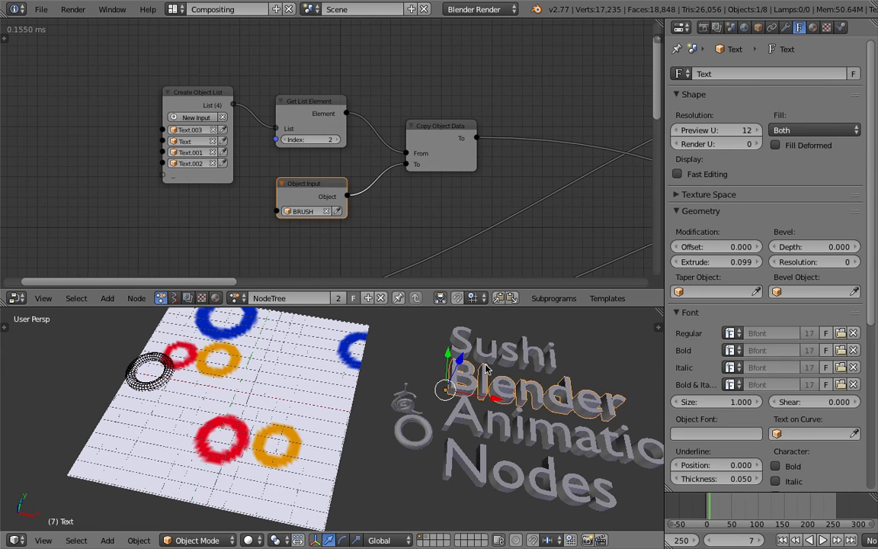
{"action": "right_click", "coordinate": [488, 356]}
{"action": "right_click", "coordinate": [491, 364]}
{"action": "right_click", "coordinate": [497, 375]}
{"action": "right_click", "coordinate": [502, 385]}
{"action": "right_click", "coordinate": [503, 385]}
{"action": "right_click", "coordinate": [503, 385]}
{"action": "right_click", "coordinate": [503, 384]}
{"action": "middle_click_drag", "start_coordinate": [503, 385], "coordinate": [435, 404]}
Save the file over the existing version.
{"action": "scroll", "coordinate": [452, 401], "scroll_direction": "up", "scroll_amount": 2}
{"action": "key", "text": "ctrl+s"}
{"action": "left_click", "coordinate": [450, 409]}
Add a Remesh modifier to the "Sushi" text in Smooth mode with octree depth 5 and Remove Disconnected Pieces off.
{"action": "right_click", "coordinate": [406, 342]}
{"action": "middle_click_drag", "start_coordinate": [408, 331], "coordinate": [410, 349]}
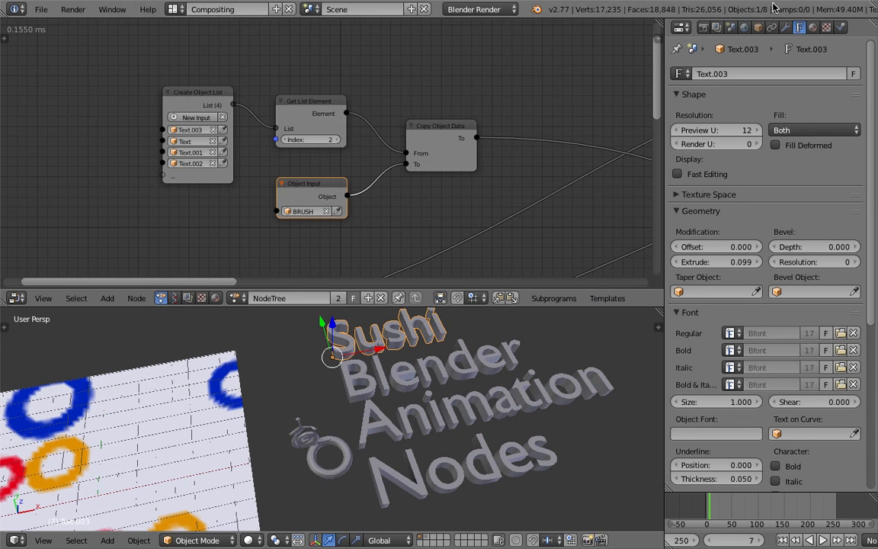
{"action": "left_click", "coordinate": [785, 28]}
{"action": "left_click", "coordinate": [768, 74]}
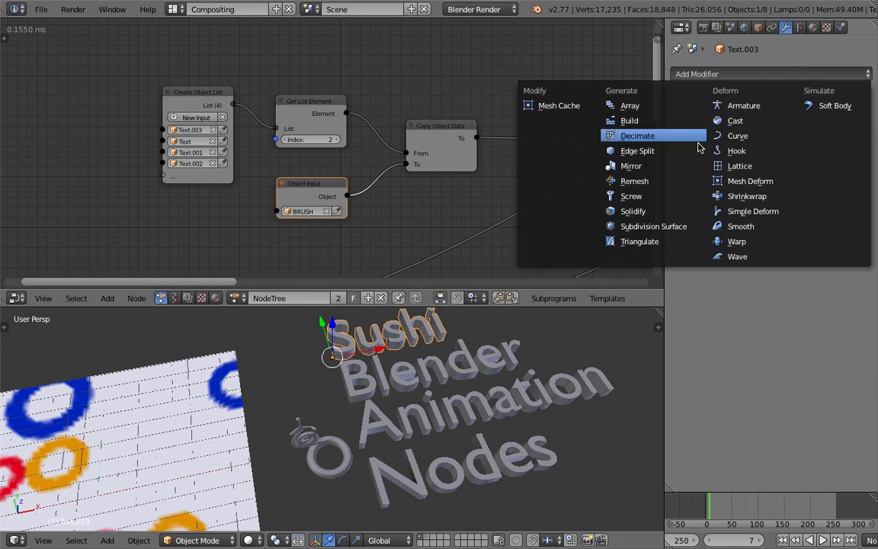
{"action": "left_click", "coordinate": [674, 184]}
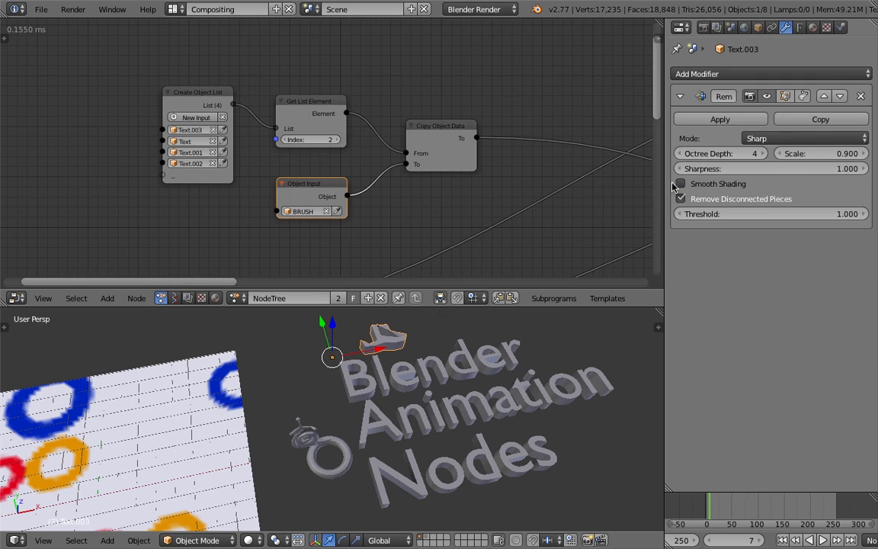
{"action": "left_click", "coordinate": [762, 138]}
{"action": "left_click", "coordinate": [758, 108]}
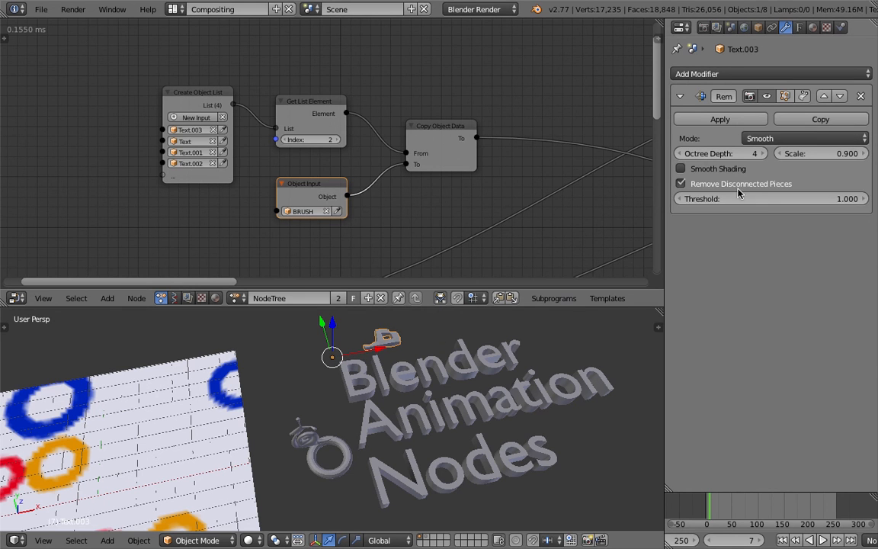
{"action": "left_click", "coordinate": [681, 183]}
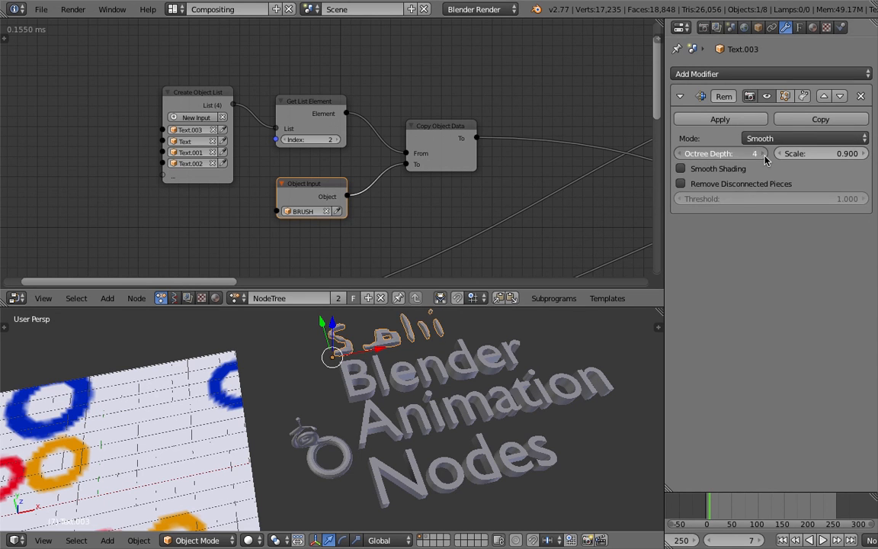
{"action": "left_click", "coordinate": [763, 153]}
{"action": "left_click", "coordinate": [763, 154]}
{"action": "left_click", "coordinate": [684, 154]}
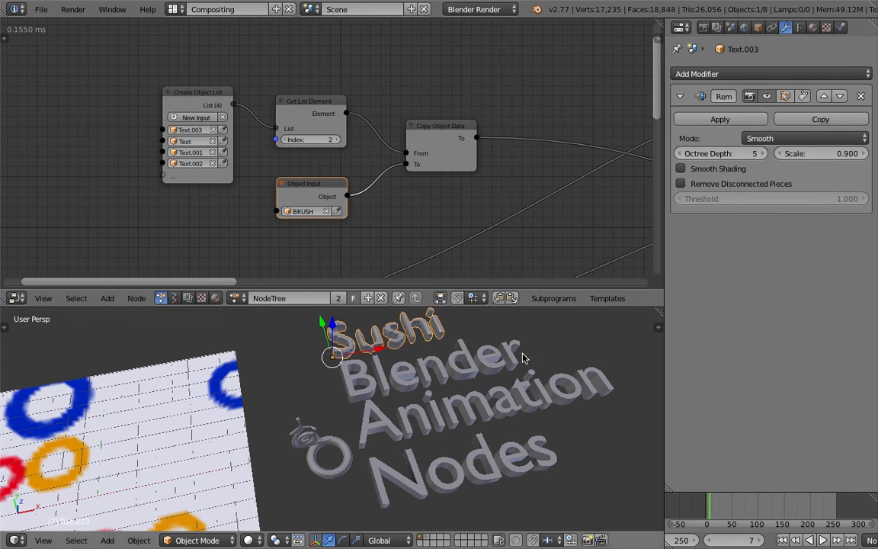
Add a Remesh modifier to the "Blender" text in Smooth mode with octree depth 6 and Remove Disconnected Pieces off.
{"action": "right_click", "coordinate": [481, 356]}
{"action": "left_click", "coordinate": [726, 73]}
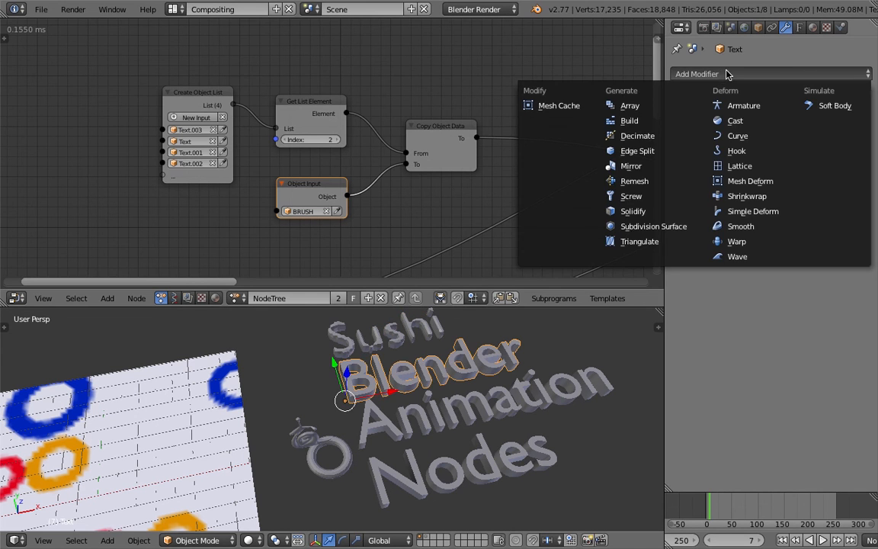
{"action": "left_click", "coordinate": [678, 182]}
{"action": "left_click", "coordinate": [762, 138]}
{"action": "left_click", "coordinate": [762, 111]}
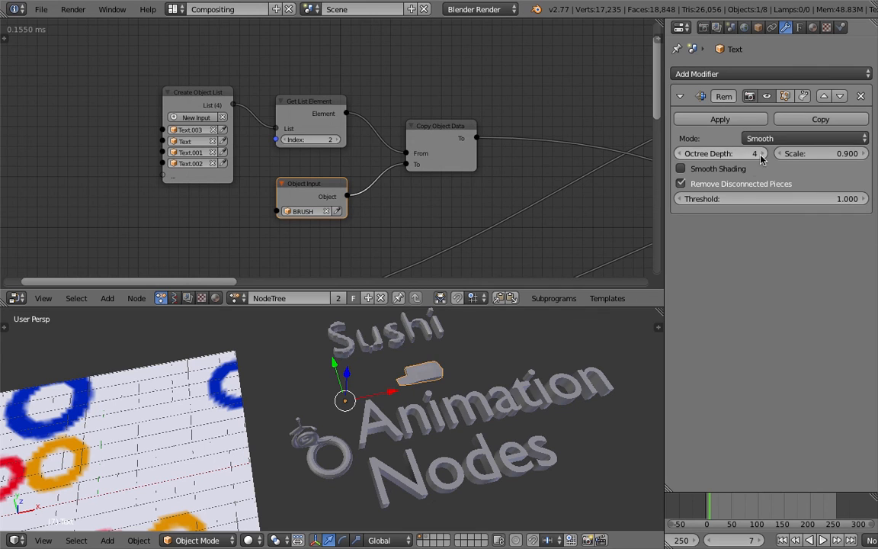
{"action": "left_click", "coordinate": [762, 154]}
{"action": "left_click", "coordinate": [762, 153]}
{"action": "left_click", "coordinate": [741, 185]}
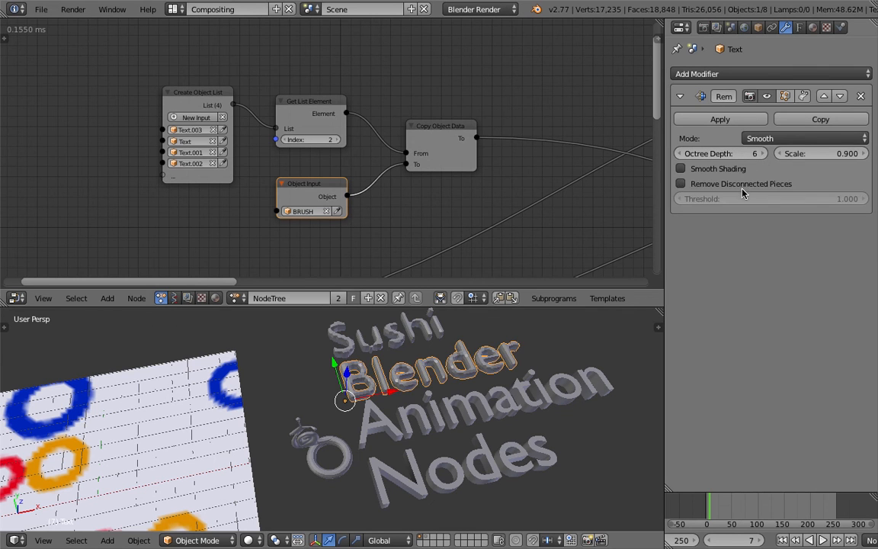
Add a Remesh modifier to the "Animation" text in Smooth mode with octree depth 6 and Remove Disconnected Pieces off.
{"action": "right_click", "coordinate": [534, 384]}
{"action": "left_click", "coordinate": [724, 74]}
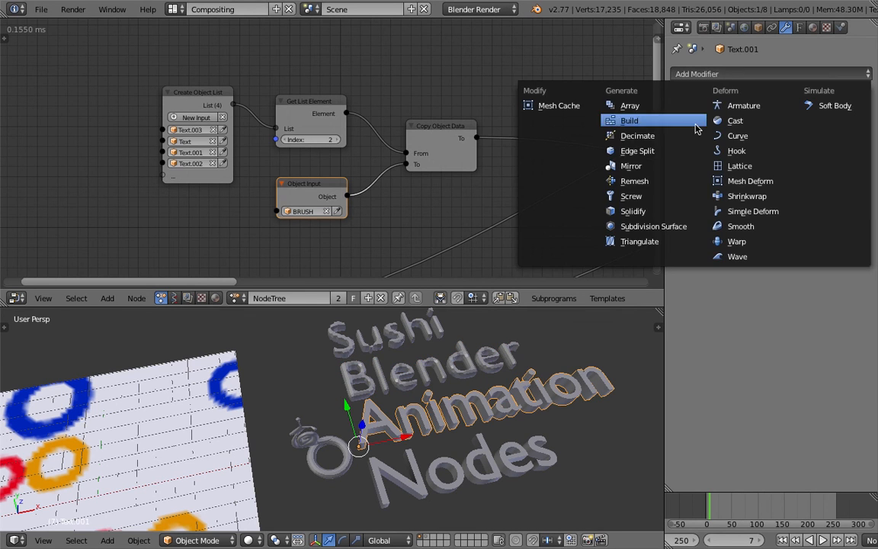
{"action": "left_click", "coordinate": [680, 177]}
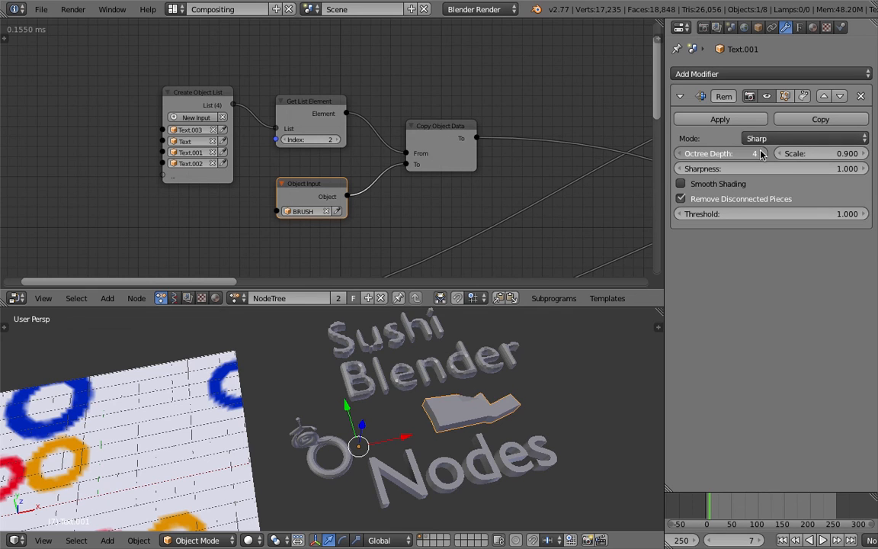
{"action": "left_click", "coordinate": [762, 153]}
{"action": "left_click", "coordinate": [762, 154]}
{"action": "left_click", "coordinate": [767, 140]}
{"action": "left_click", "coordinate": [762, 108]}
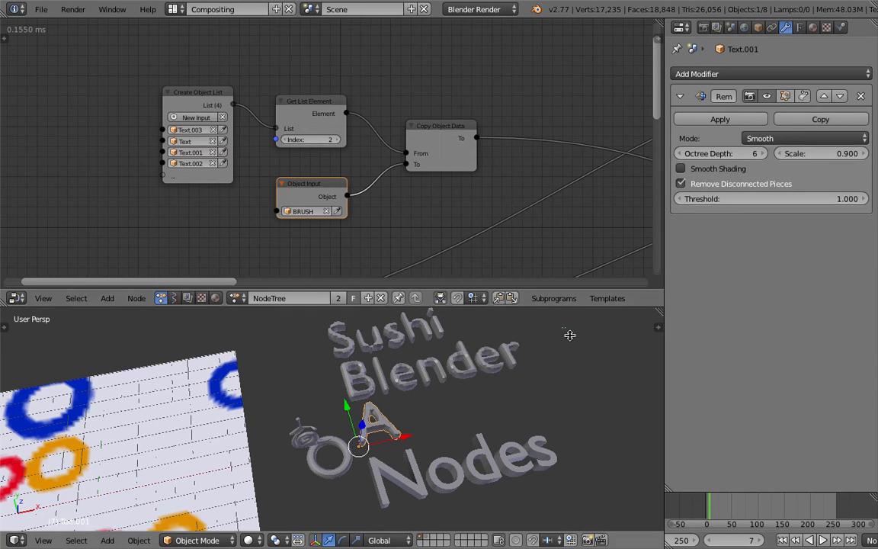
{"action": "left_click", "coordinate": [730, 185]}
Add a Remesh modifier to the "Nodes" text in Smooth mode with octree depth 5 and Remove Disconnected Pieces off.
{"action": "right_click", "coordinate": [536, 448]}
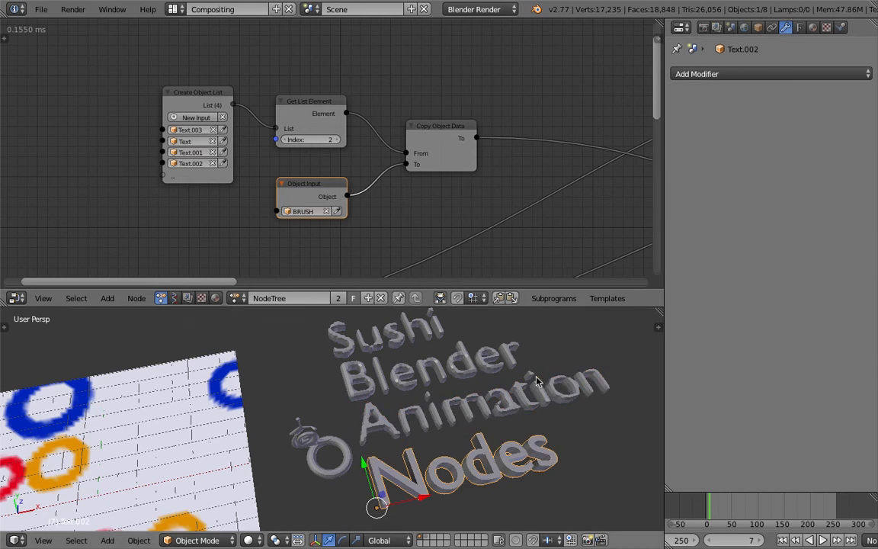
{"action": "left_click", "coordinate": [731, 75]}
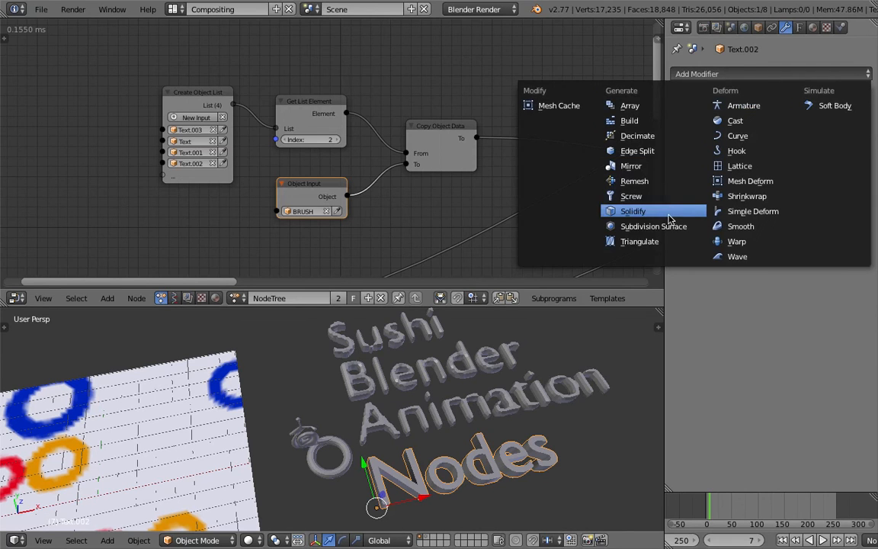
{"action": "left_click", "coordinate": [656, 181]}
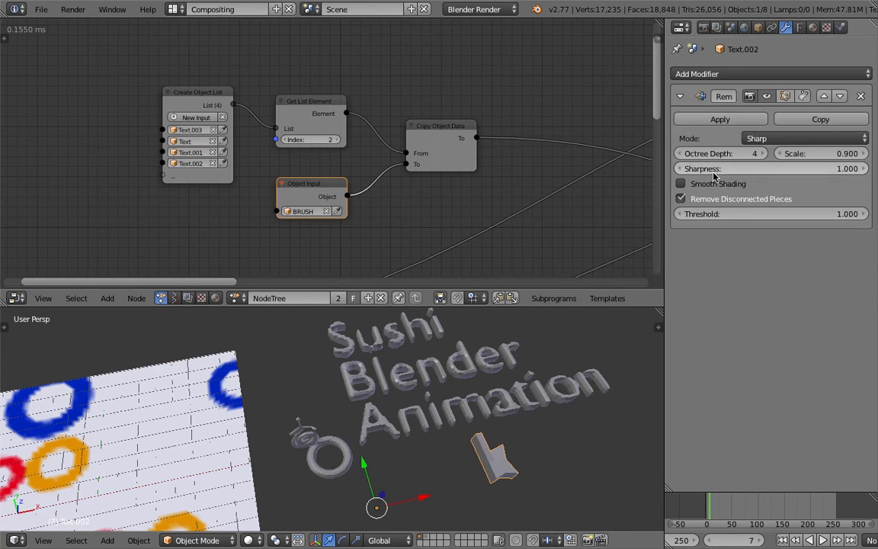
{"action": "left_click", "coordinate": [762, 153]}
{"action": "left_click", "coordinate": [762, 154]}
{"action": "left_click", "coordinate": [804, 138]}
{"action": "left_click", "coordinate": [766, 110]}
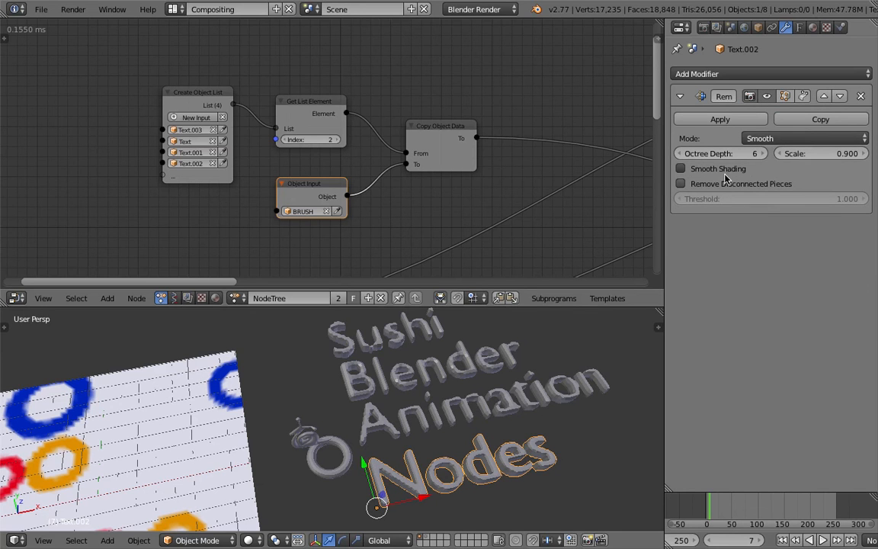
{"action": "left_click", "coordinate": [682, 155]}
{"action": "middle_click_drag", "start_coordinate": [465, 446], "coordinate": [429, 489]}
Compare the Remesh results and octree depths of the "Sushi", "Blender", "Animation" and "Nodes" texts.
{"action": "right_click", "coordinate": [432, 471]}
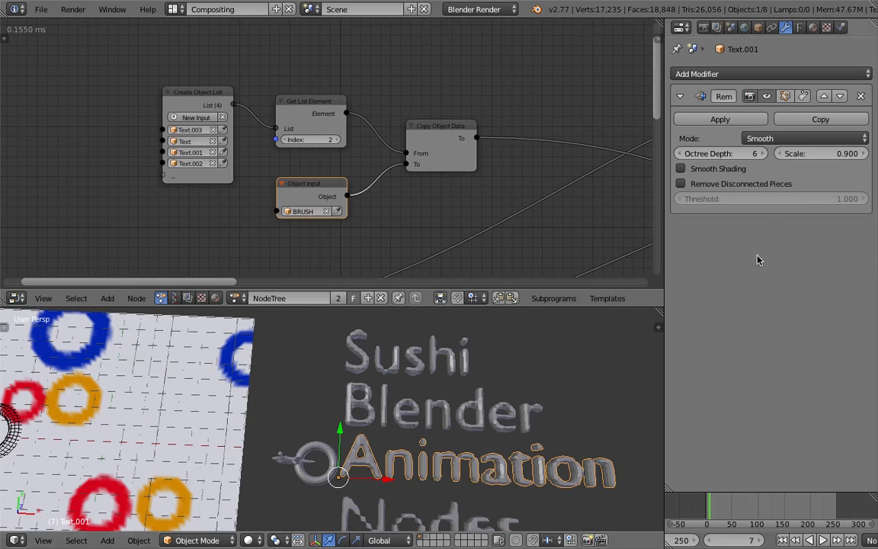
{"action": "left_click", "coordinate": [762, 155]}
{"action": "middle_click_drag", "start_coordinate": [474, 400], "coordinate": [430, 470]}
{"action": "right_click", "coordinate": [439, 373]}
{"action": "right_click", "coordinate": [431, 470]}
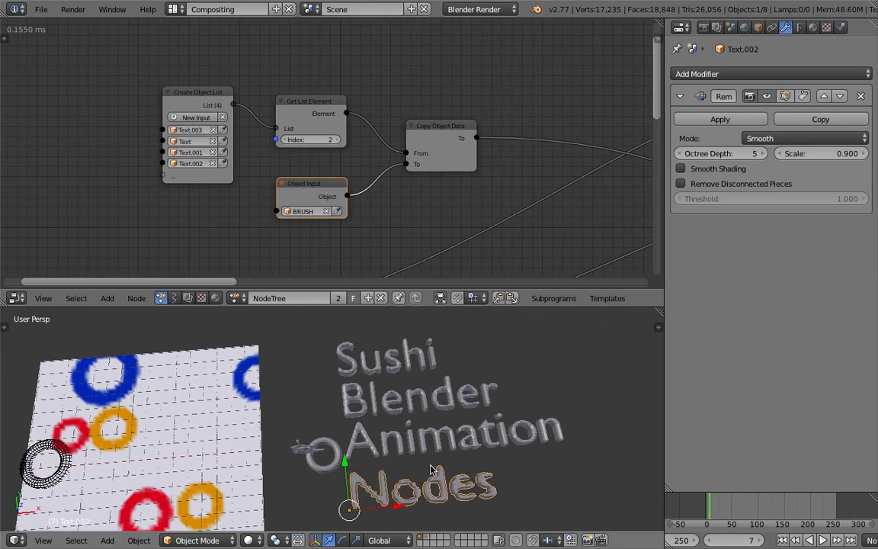
{"action": "right_click", "coordinate": [447, 436]}
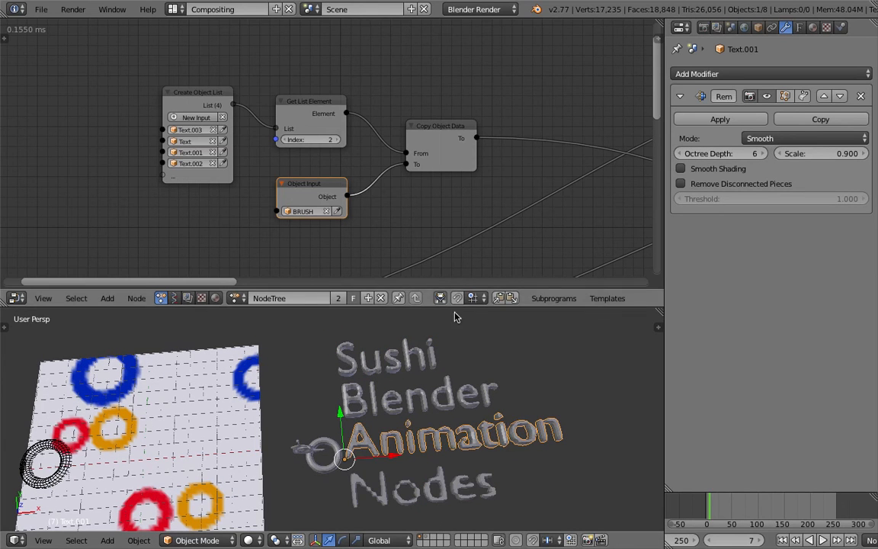
{"action": "right_click", "coordinate": [387, 357]}
{"action": "right_click", "coordinate": [457, 392]}
{"action": "right_click", "coordinate": [474, 451]}
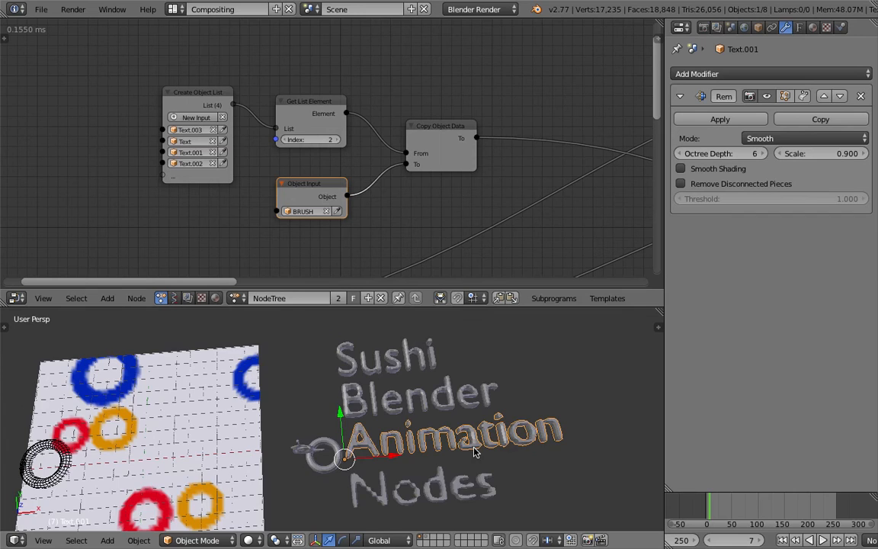
Save the file with the remeshed texts over the existing version.
{"action": "middle_click_drag", "start_coordinate": [412, 386], "coordinate": [470, 390]}
{"action": "key", "text": "ctrl+s"}
{"action": "left_click", "coordinate": [417, 369]}
Convert the "Sushi", "Blender", "Animation" and "Nodes" text objects together to meshes.
{"action": "right_click", "coordinate": [433, 347]}
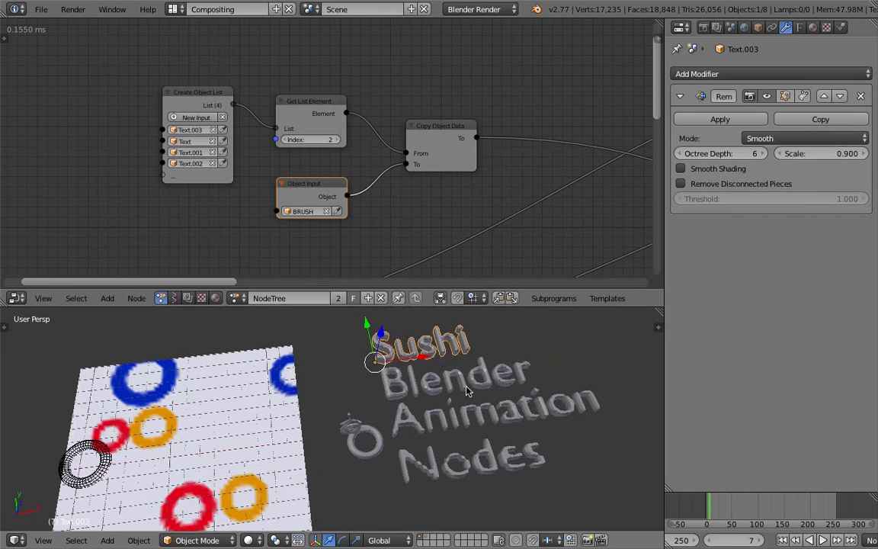
{"action": "right_click", "coordinate": [464, 387]}
{"action": "right_click", "coordinate": [446, 350], "text": "shift"}
{"action": "right_click", "coordinate": [460, 379], "text": "shift"}
{"action": "right_click", "coordinate": [471, 425], "text": "shift"}
{"action": "right_click", "coordinate": [479, 465], "text": "shift"}
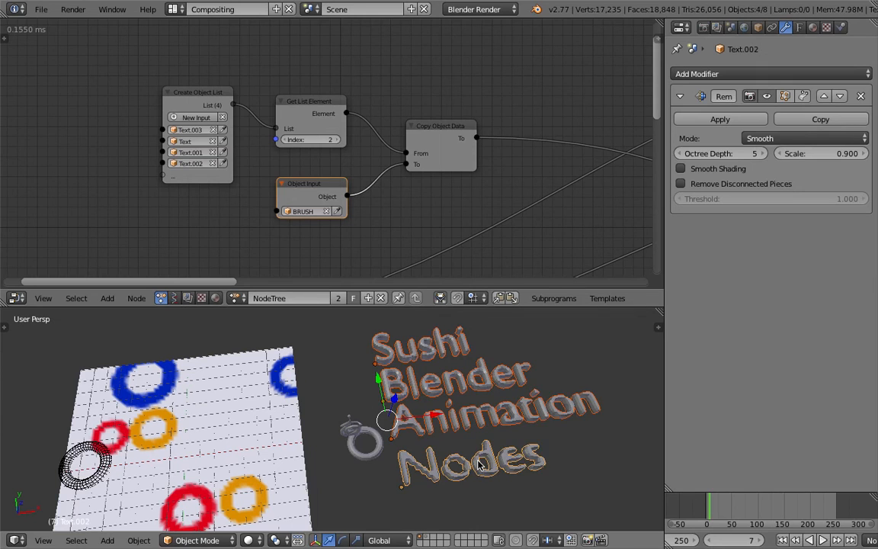
{"action": "key", "text": "space"}
{"action": "type", "text": "convert"}
{"action": "key", "text": "Return"}
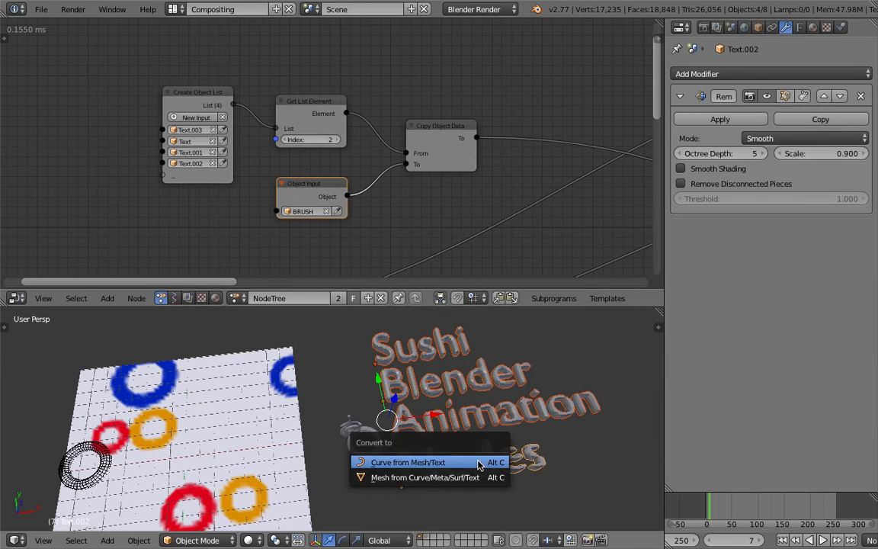
{"action": "left_click", "coordinate": [449, 477]}
Examine the four converted text meshes one by one and from another angle.
{"action": "right_click", "coordinate": [419, 346]}
{"action": "right_click", "coordinate": [472, 385]}
{"action": "right_click", "coordinate": [489, 417]}
{"action": "right_click", "coordinate": [491, 456]}
{"action": "middle_click_drag", "start_coordinate": [491, 456], "coordinate": [506, 394]}
{"action": "right_click", "coordinate": [444, 410]}
{"action": "right_click", "coordinate": [434, 370]}
{"action": "right_click", "coordinate": [511, 387], "text": "shift"}
{"action": "right_click", "coordinate": [512, 424], "text": "shift"}
{"action": "right_click", "coordinate": [512, 459], "text": "shift"}
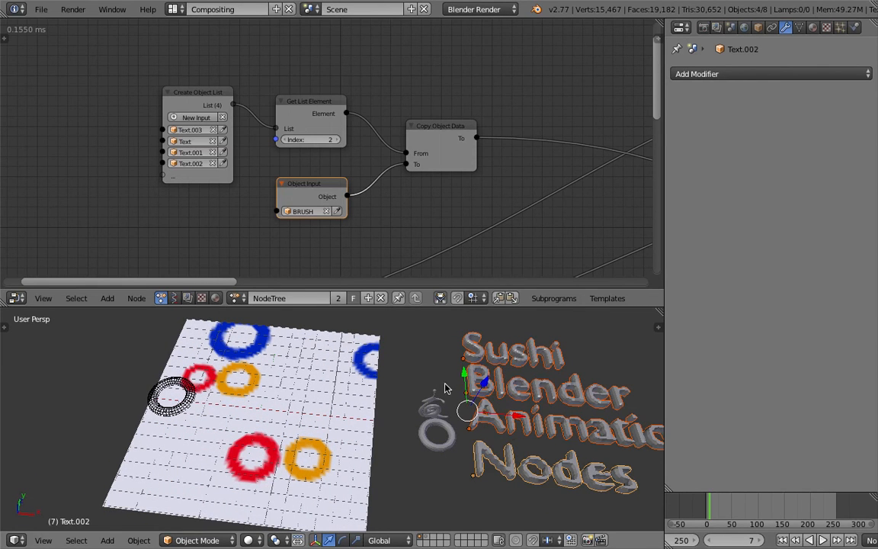
Play the animation from the first frame in stretches to check the word stamping on the canvas.
{"action": "left_click", "coordinate": [787, 541]}
{"action": "left_click", "coordinate": [822, 540]}
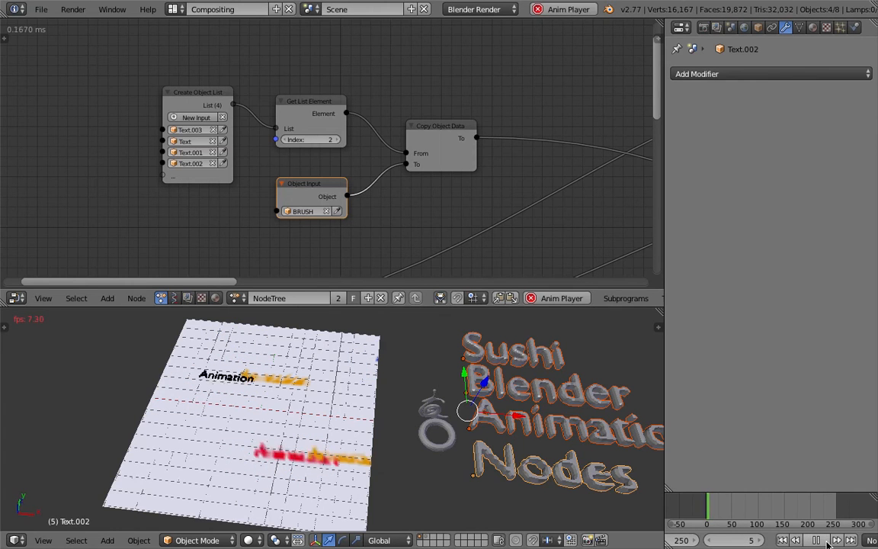
{"action": "left_click", "coordinate": [826, 543]}
{"action": "middle_click_drag", "start_coordinate": [392, 421], "coordinate": [347, 381]}
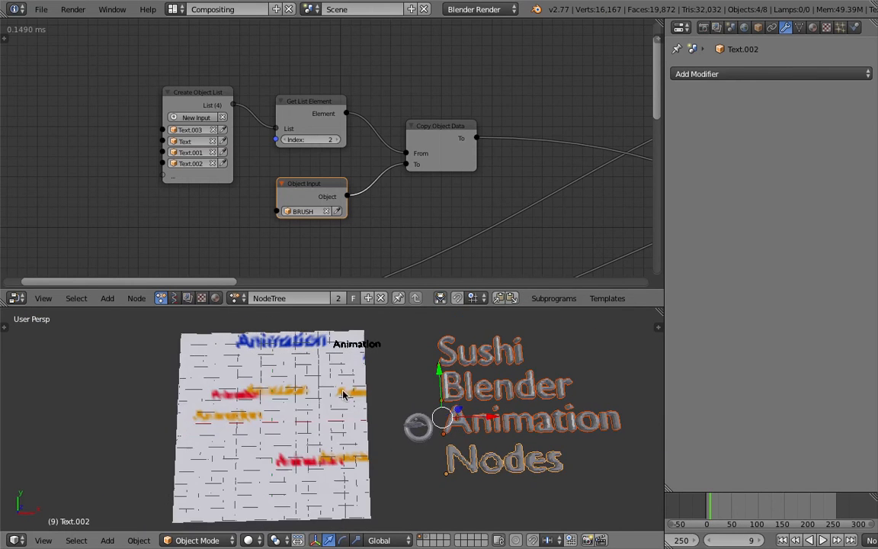
{"action": "left_click", "coordinate": [823, 541]}
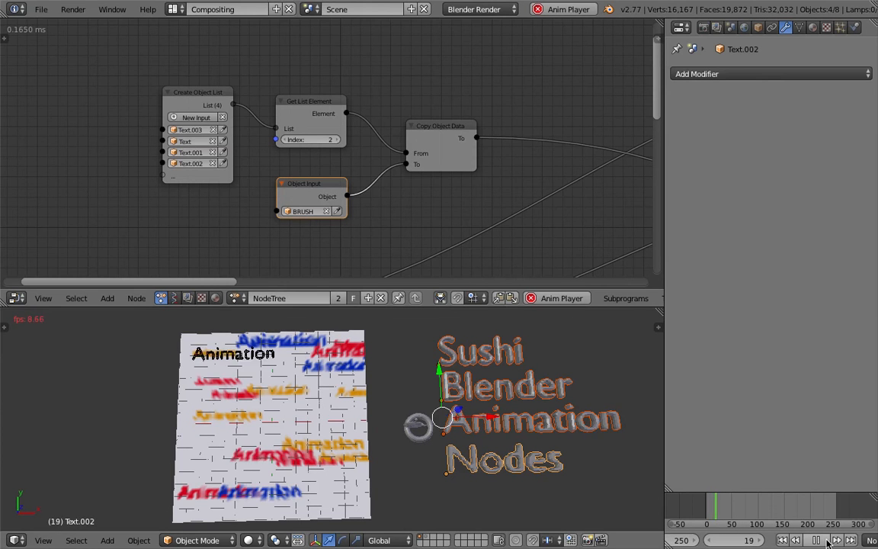
{"action": "left_click", "coordinate": [825, 541]}
{"action": "middle_click_drag", "start_coordinate": [252, 457], "coordinate": [374, 391]}
{"action": "mouse_move", "coordinate": [437, 380]}
{"action": "middle_mouse_down", "text": "shift"}
{"action": "mouse_move", "coordinate": [308, 404]}
{"action": "mouse_move", "coordinate": [413, 384]}
{"action": "middle_mouse_up", "text": "shift"}
{"action": "scroll", "coordinate": [413, 381], "scroll_direction": "up", "scroll_amount": 2}
{"action": "key", "text": "shift+a"}
{"action": "mouse_move", "coordinate": [381, 337]}
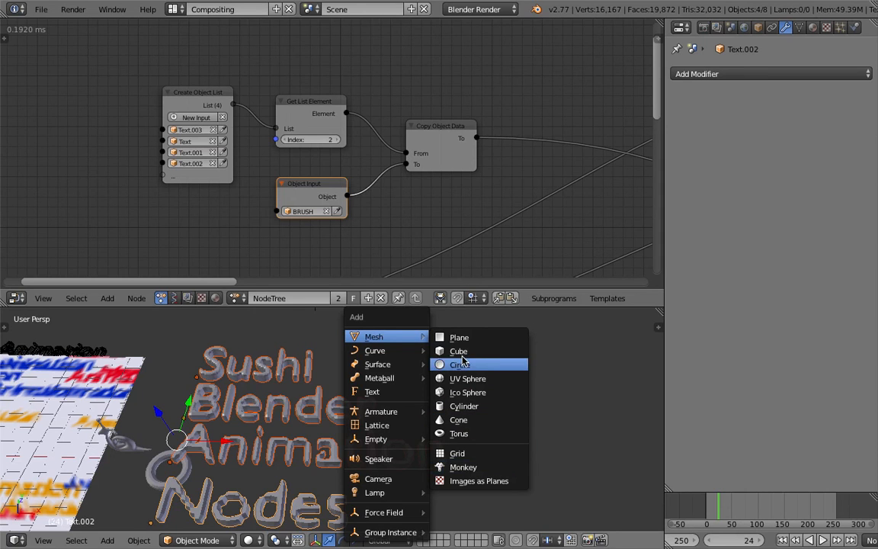
{"action": "middle_click_drag", "start_coordinate": [212, 336], "coordinate": [376, 381]}
Save the file again, overwriting the existing version.
{"action": "scroll", "coordinate": [407, 393], "scroll_direction": "down", "scroll_amount": 2}
{"action": "key", "text": "ctrl+s"}
{"action": "left_click", "coordinate": [376, 381]}
Switch the node editor to the Sverchok tree type and create a new node tree.
{"action": "left_click", "coordinate": [175, 298]}
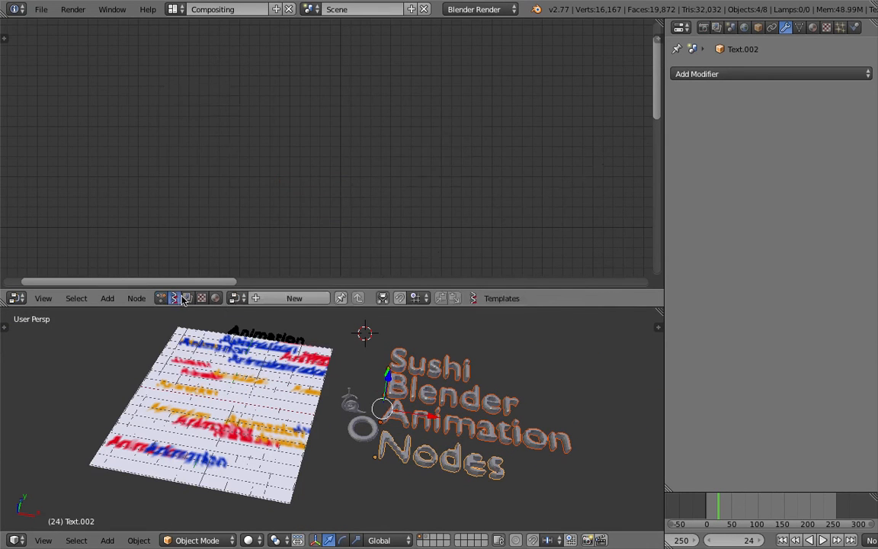
{"action": "left_click", "coordinate": [275, 298]}
{"action": "key", "text": "shift+a"}
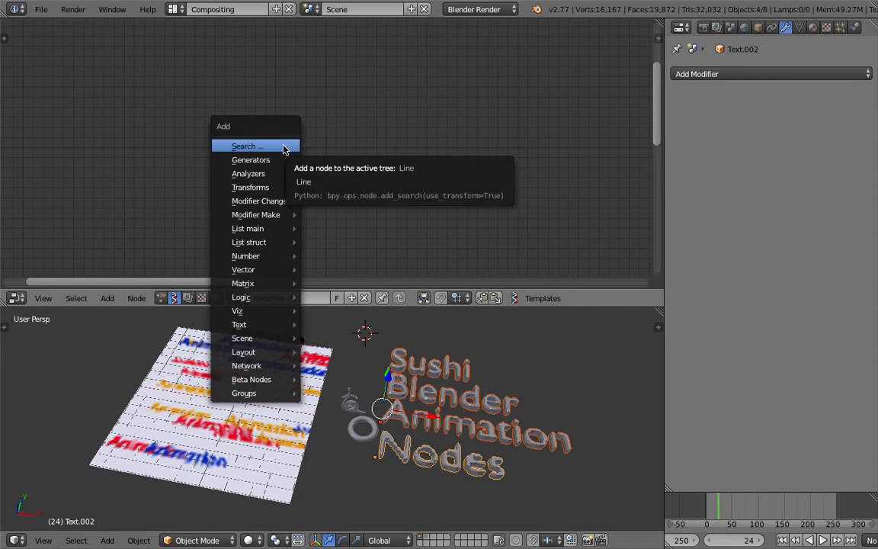
{"action": "mouse_move", "coordinate": [280, 160]}
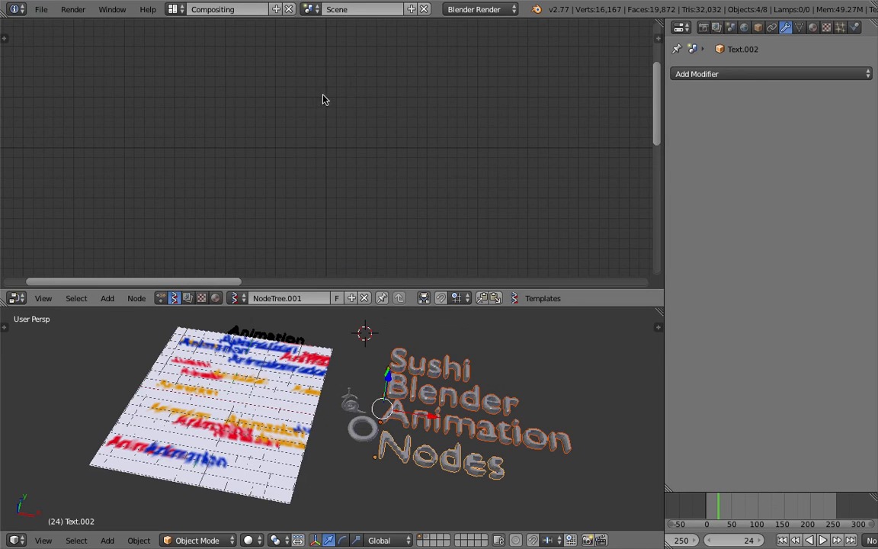
Add a Scripted Node generator to the Sverchok tree and look through its template scripts.
{"action": "key", "text": "shift+a"}
{"action": "left_click", "coordinate": [299, 114]}
{"action": "type", "text": "sc"}
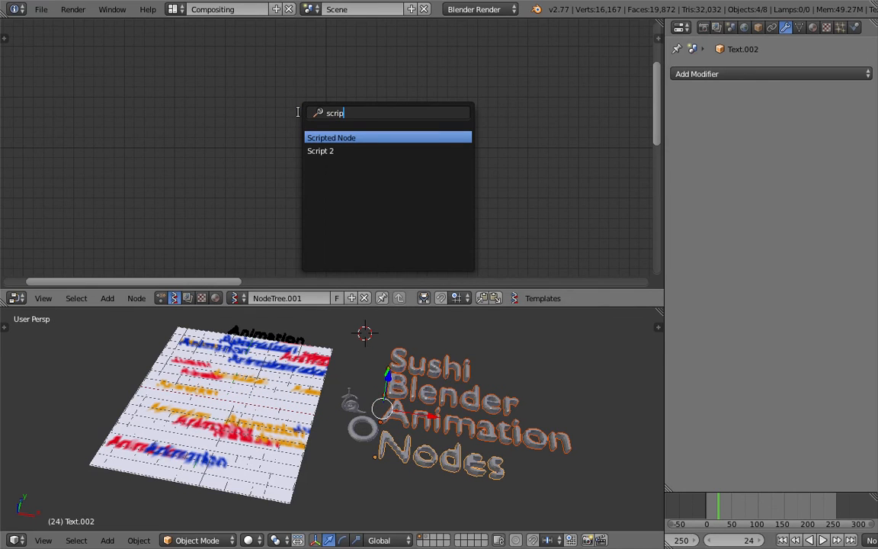
{"action": "type", "text": "rip"}
{"action": "key", "text": "Return"}
{"action": "left_click", "coordinate": [300, 115]}
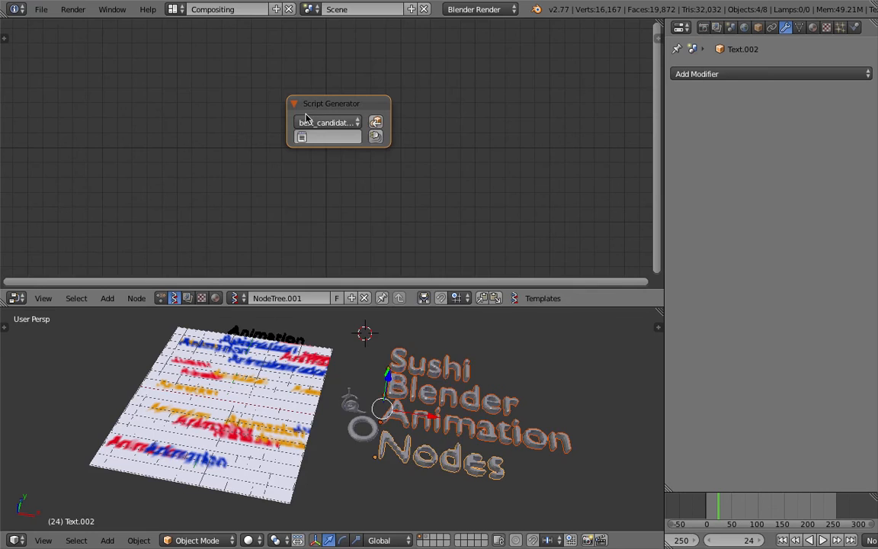
{"action": "left_click", "coordinate": [308, 122]}
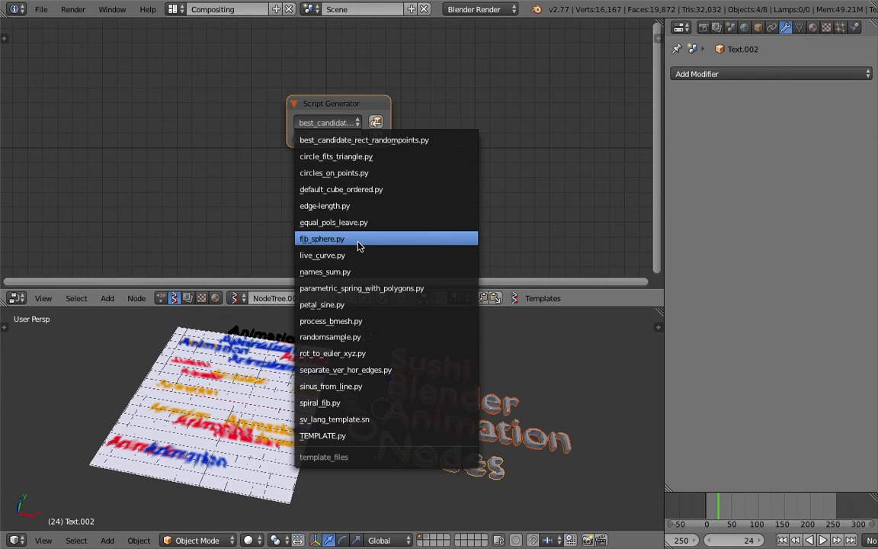
{"action": "left_click_drag", "start_coordinate": [340, 107], "coordinate": [319, 114]}
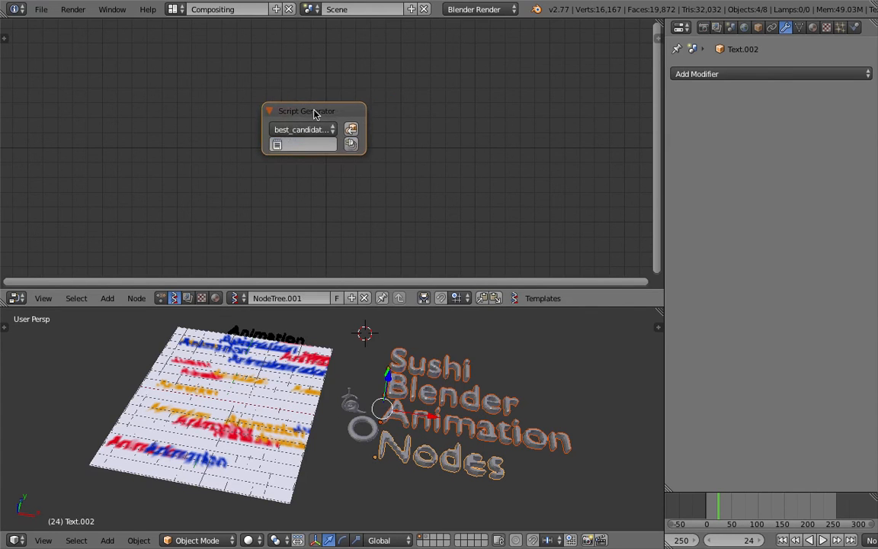
Add a Script 2 node to the Sverchok tree.
{"action": "key", "text": "shift+a"}
{"action": "mouse_move", "coordinate": [336, 149]}
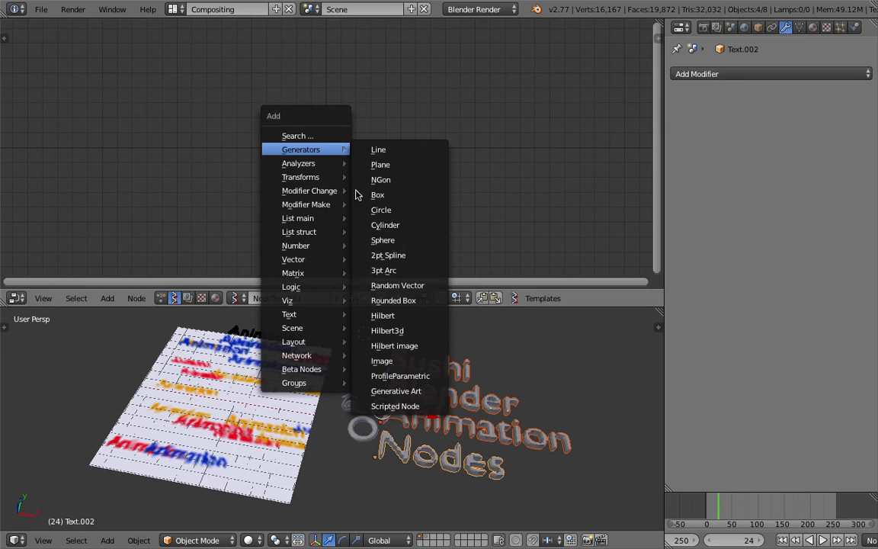
{"action": "left_click", "coordinate": [322, 135]}
{"action": "type", "text": "script"}
{"action": "key", "text": "Return"}
{"action": "left_click", "coordinate": [324, 141]}
Load the geodesic.py template into the Script 2 node.
{"action": "left_click", "coordinate": [397, 162]}
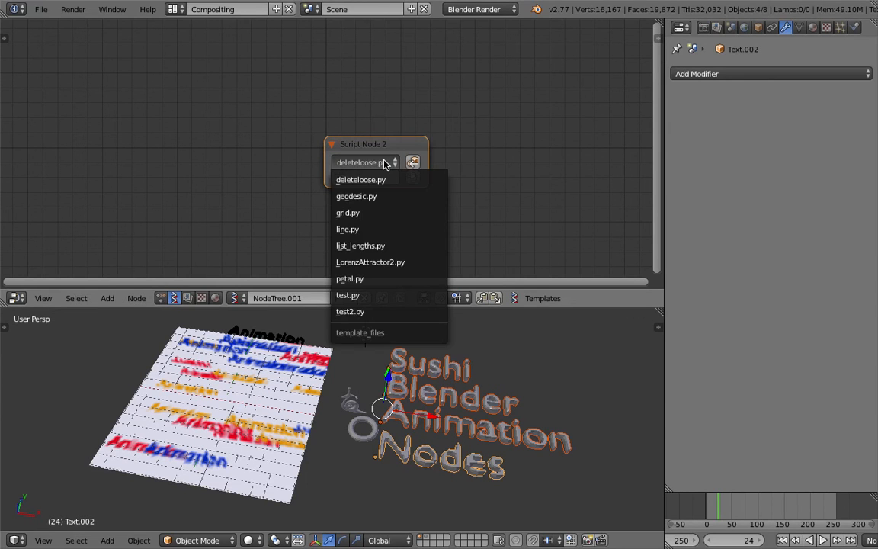
{"action": "left_click", "coordinate": [372, 196]}
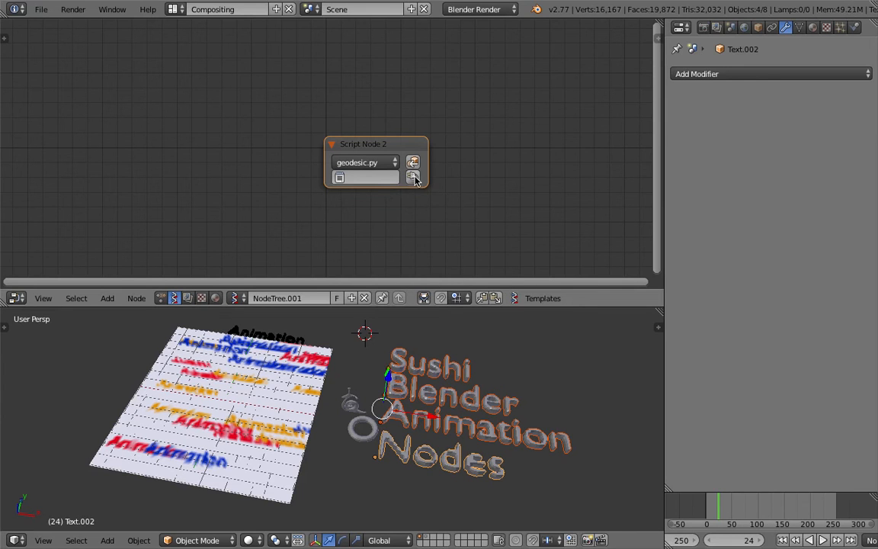
{"action": "left_click", "coordinate": [366, 177]}
{"action": "left_click", "coordinate": [367, 196]}
{"action": "left_click", "coordinate": [412, 177]}
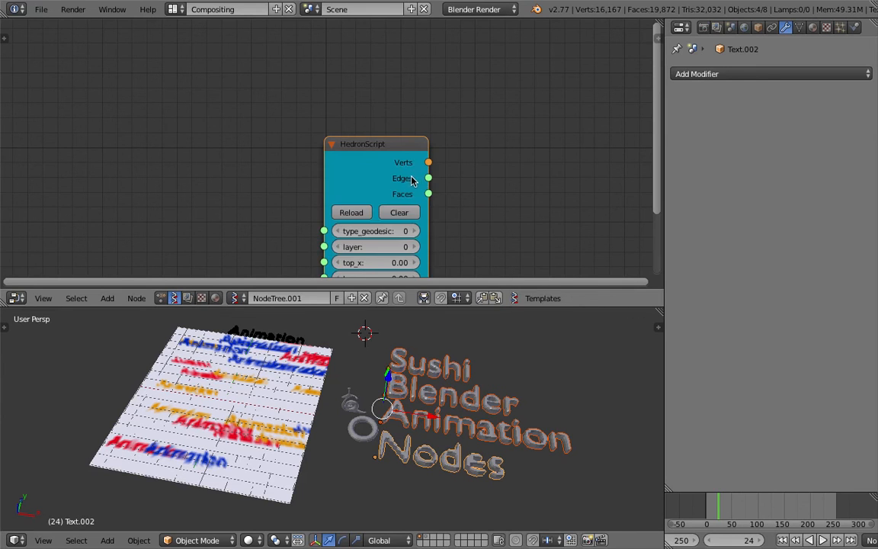
{"action": "left_click_drag", "start_coordinate": [377, 169], "coordinate": [355, 102]}
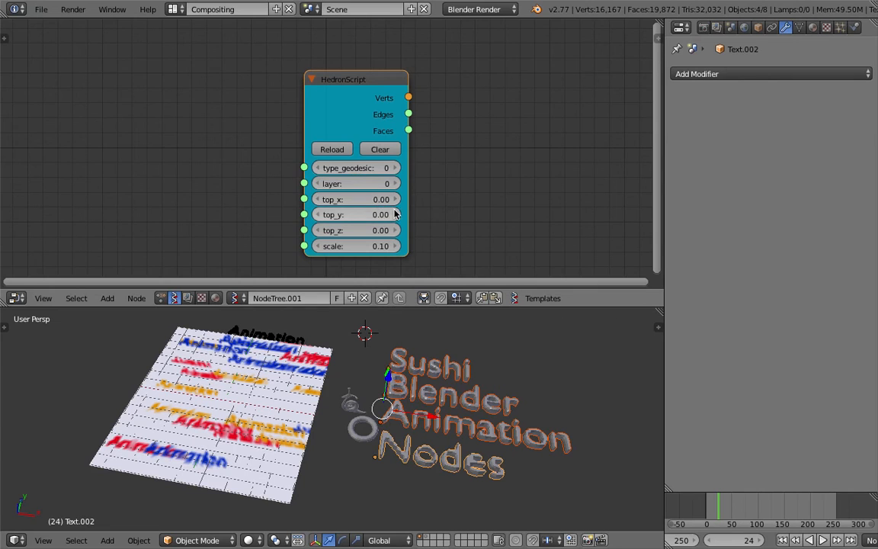
Add a Viewer BMeshMK2 node and connect HedronScript's Verts and Faces outputs to its vertices and faces inputs.
{"action": "scroll", "coordinate": [423, 201], "scroll_direction": "down", "scroll_amount": 1}
{"action": "scroll", "coordinate": [435, 172], "scroll_direction": "down", "scroll_amount": 3, "text": "ctrl"}
{"action": "key", "text": "shift+a"}
{"action": "left_click", "coordinate": [358, 134]}
{"action": "type", "text": "v"}
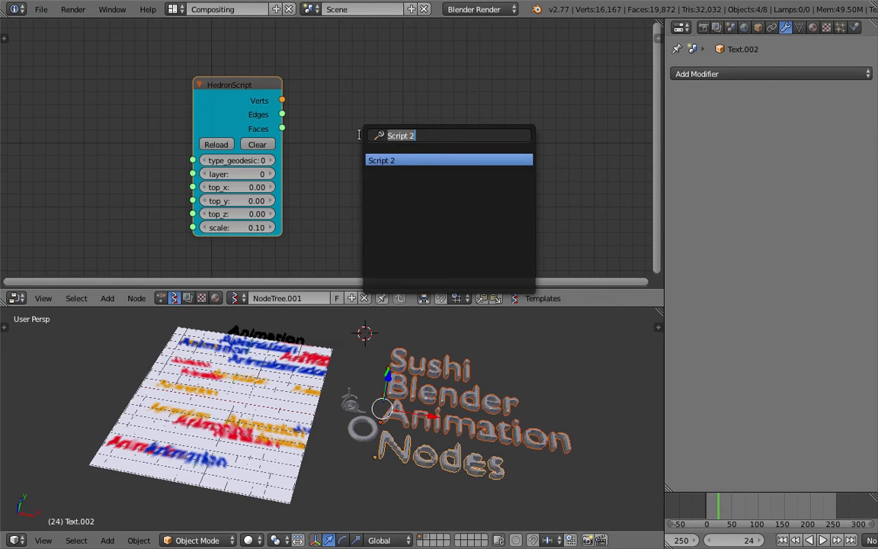
{"action": "type", "text": "iew"}
{"action": "key", "text": "Down"}
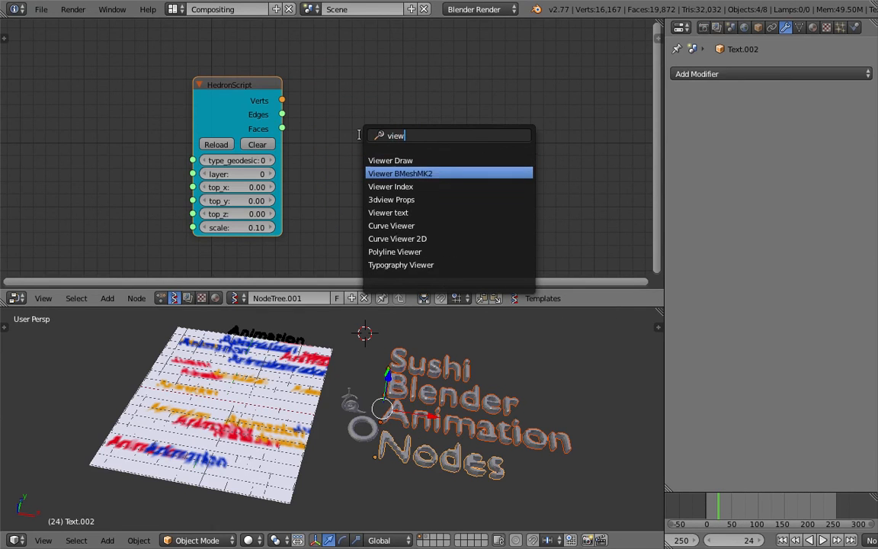
{"action": "key", "text": "Return"}
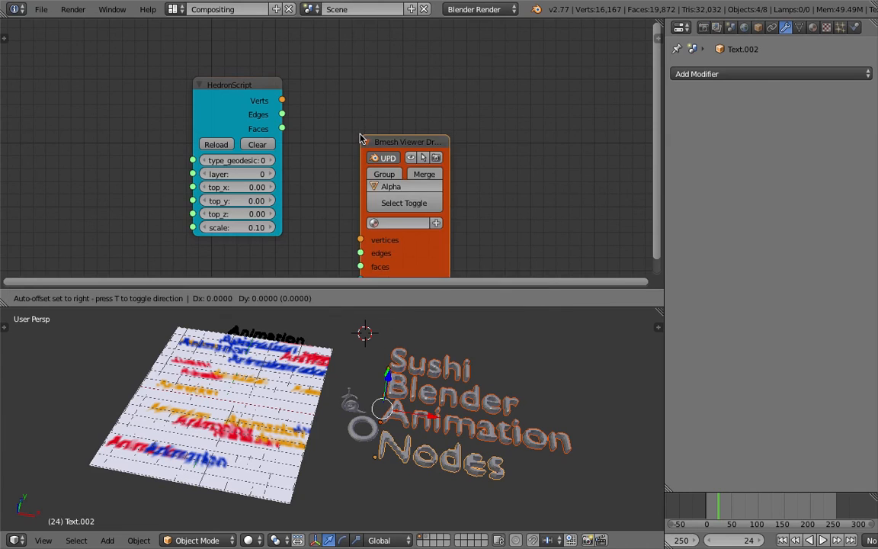
{"action": "left_click", "coordinate": [376, 44]}
{"action": "left_click_drag", "start_coordinate": [282, 100], "coordinate": [374, 145]}
{"action": "left_click_drag", "start_coordinate": [294, 121], "coordinate": [406, 178]}
Move the generated Alpha_0 mesh off the painted canvas to the empty area near the ring.
{"action": "right_click", "coordinate": [222, 394]}
{"action": "middle_click_drag", "start_coordinate": [222, 393], "coordinate": [372, 366]}
{"action": "key", "text": "g"}
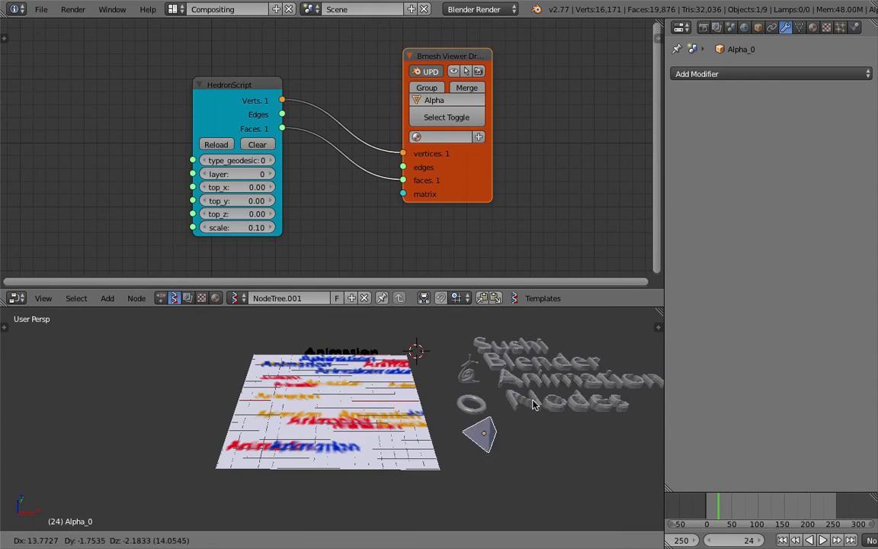
{"action": "left_click", "coordinate": [545, 415]}
{"action": "middle_click_drag", "start_coordinate": [497, 398], "coordinate": [457, 343]}
Set HedronScript's type_geodesic to 4 and move the regenerated mesh beside the canvas.
{"action": "left_click", "coordinate": [270, 161]}
{"action": "left_click", "coordinate": [270, 161]}
{"action": "left_click", "coordinate": [270, 163]}
{"action": "middle_click_drag", "start_coordinate": [308, 362], "coordinate": [299, 412]}
{"action": "key", "text": "g"}
{"action": "left_click", "coordinate": [472, 477]}
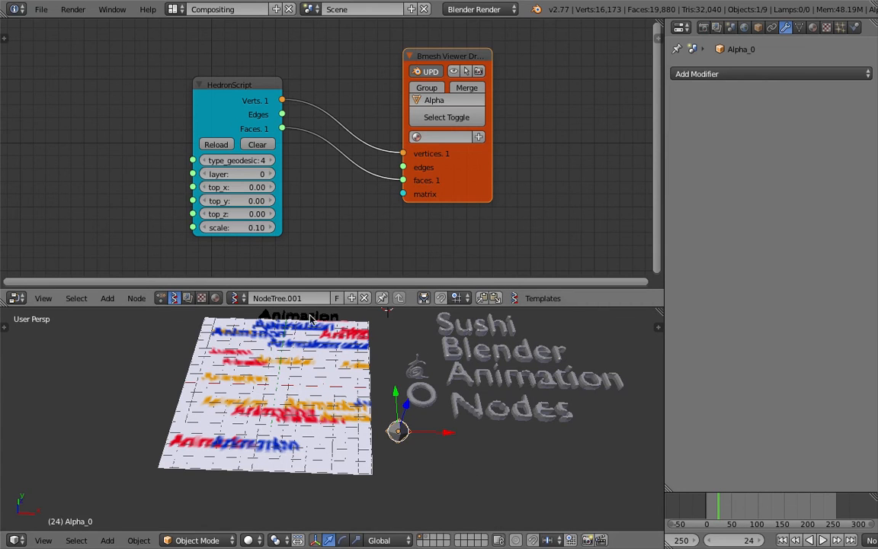
Set HedronScript's type_geodesic to 10 and move the regenerated mesh off the canvas.
{"action": "left_click", "coordinate": [270, 160]}
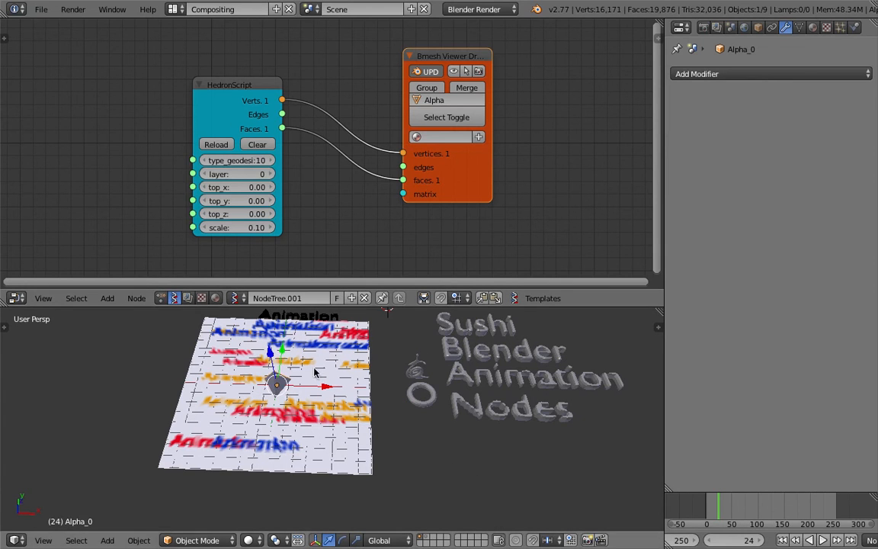
{"action": "key", "text": "g"}
{"action": "left_click", "coordinate": [449, 429]}
Set HedronScript's scale to 1.45, top_x to 0.51, top_y to 0.39 and top_z to 0.90.
{"action": "middle_click_drag", "start_coordinate": [449, 429], "coordinate": [423, 357]}
{"action": "left_click_drag", "start_coordinate": [236, 227], "coordinate": [297, 227]}
{"action": "left_click_drag", "start_coordinate": [245, 188], "coordinate": [314, 214]}
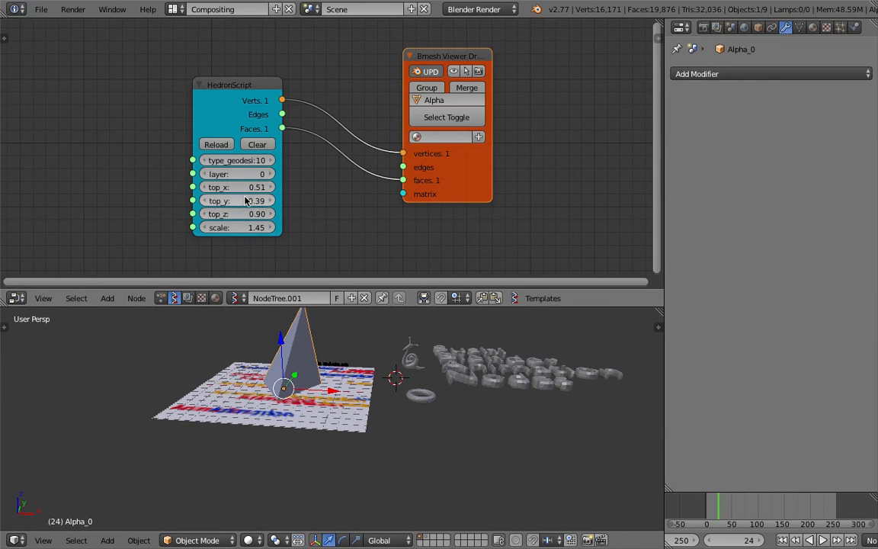
Set HedronScript's top_y to 0.09, layer to 1 and type_geodesic to 4, and check the resulting mesh from above.
{"action": "left_click_drag", "start_coordinate": [251, 201], "coordinate": [259, 175]}
{"action": "left_click", "coordinate": [270, 175]}
{"action": "left_click", "coordinate": [269, 176]}
{"action": "left_click_drag", "start_coordinate": [229, 174], "coordinate": [255, 161]}
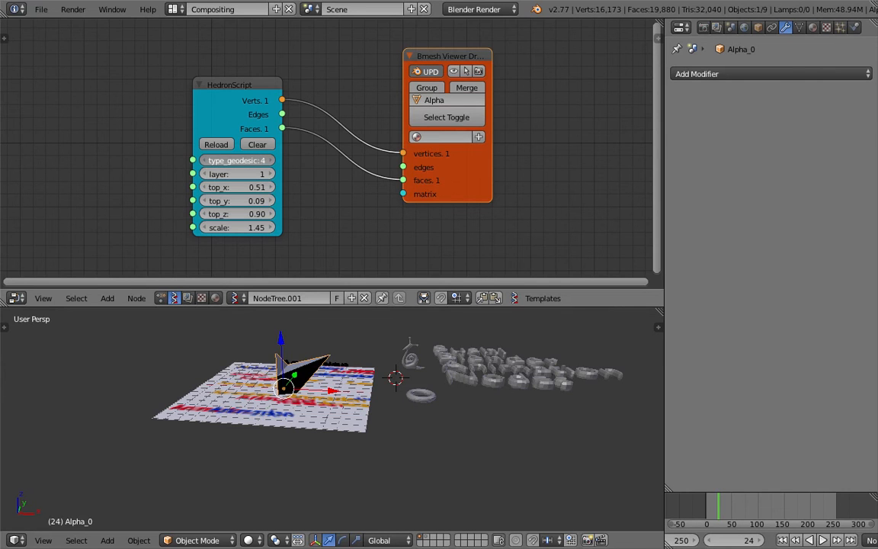
{"action": "middle_click_drag", "start_coordinate": [299, 347], "coordinate": [310, 386]}
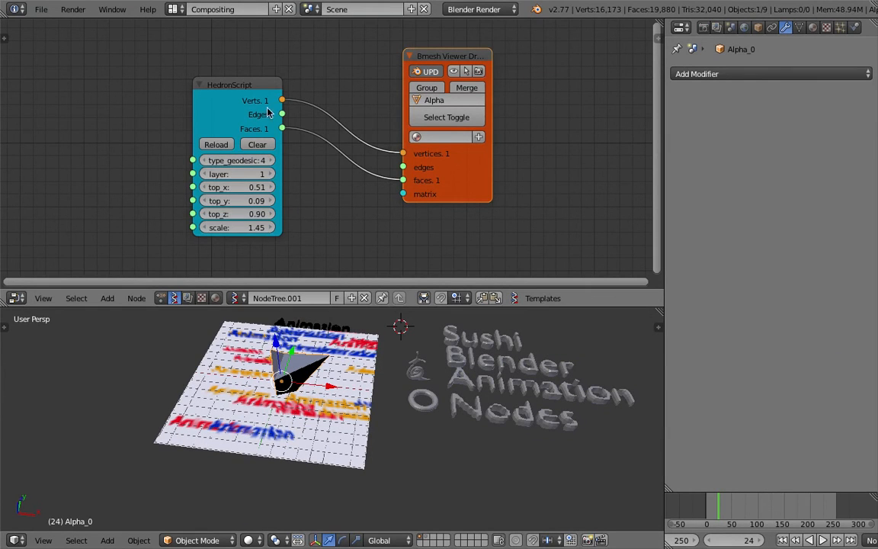
Delete the HedronScript and Bmesh Viewer Draw nodes from the Sverchok tree.
{"action": "right_click", "coordinate": [268, 112]}
{"action": "key", "text": "x"}
{"action": "right_click", "coordinate": [445, 55]}
{"action": "key", "text": "x"}
Remove the generated Alpha_0 mesh from the scene while keeping the painted canvas plane.
{"action": "right_click", "coordinate": [303, 369]}
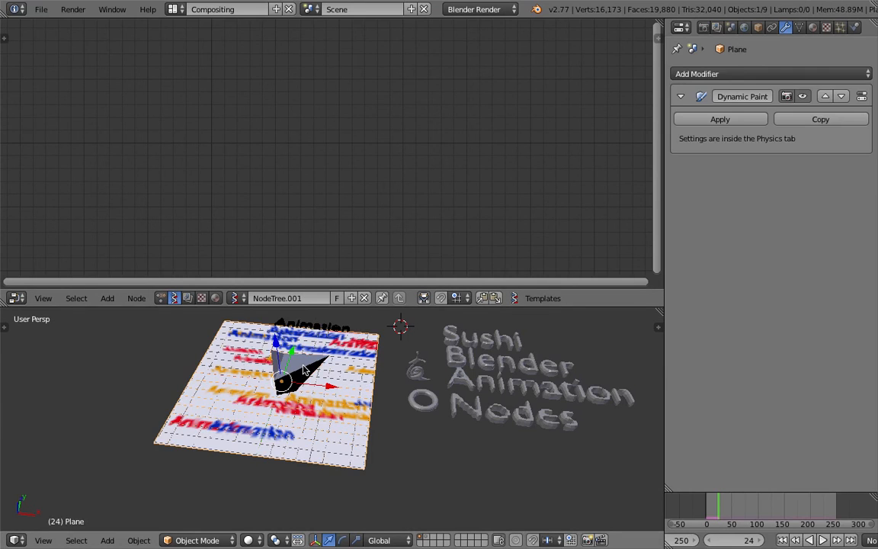
{"action": "key", "text": "x"}
{"action": "left_click", "coordinate": [284, 367]}
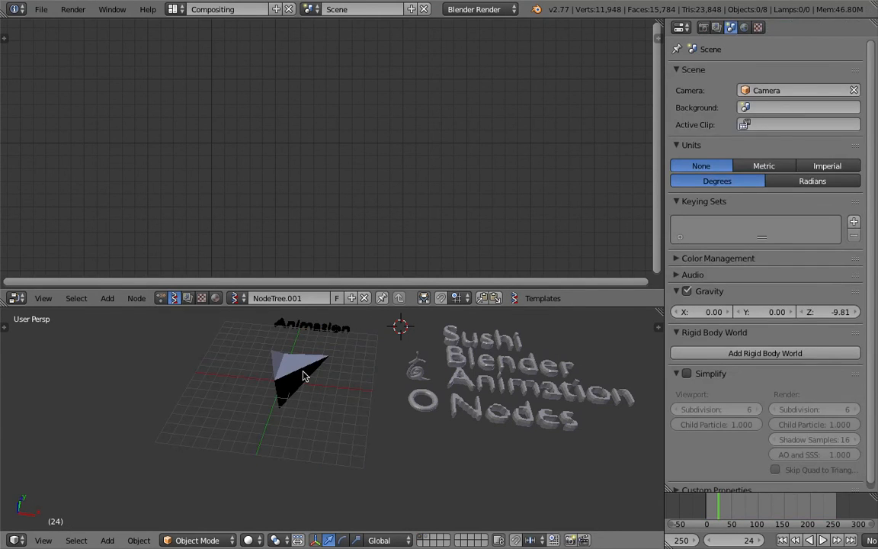
{"action": "key", "text": "ctrl+z"}
{"action": "key", "text": "ctrl+shift+z"}
{"action": "middle_click_drag", "start_coordinate": [317, 367], "coordinate": [355, 387]}
{"action": "middle_click_drag", "start_coordinate": [355, 387], "coordinate": [401, 401], "text": "shift"}
Play the animation from the first frame and bring up the Animation Nodes tree at the text object list nodes.
{"action": "left_click", "coordinate": [785, 540]}
{"action": "left_click", "coordinate": [822, 540]}
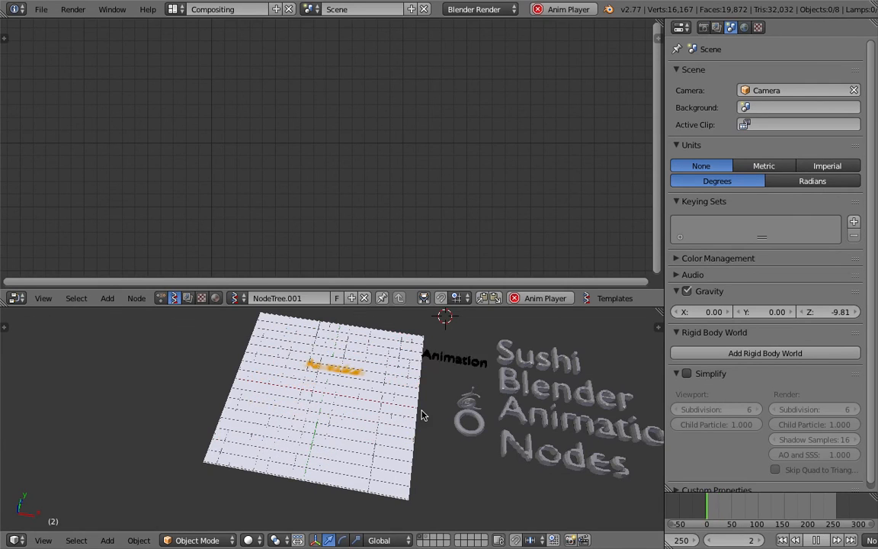
{"action": "left_click", "coordinate": [160, 298]}
{"action": "scroll", "coordinate": [544, 400], "scroll_direction": "down", "scroll_amount": 2}
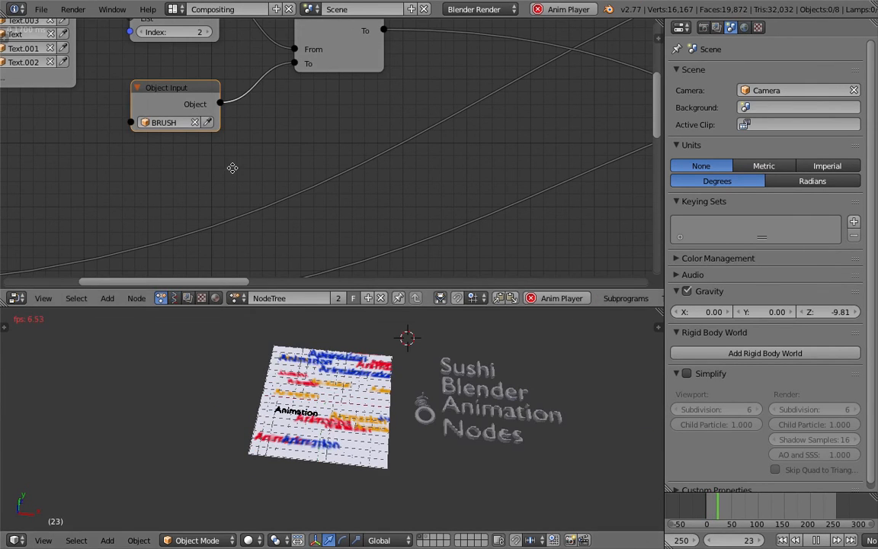
{"action": "middle_click_drag", "start_coordinate": [231, 167], "coordinate": [365, 244]}
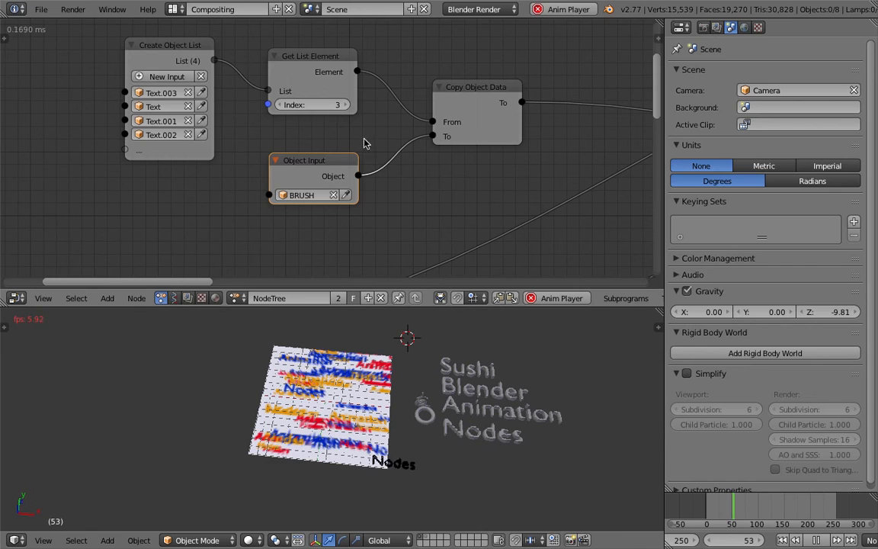
Switch the stamped text during playback by setting Get List Element's Index to 0 and finally to 1.
{"action": "left_click", "coordinate": [325, 106]}
{"action": "type", "text": "0"}
{"action": "key", "text": "Return"}
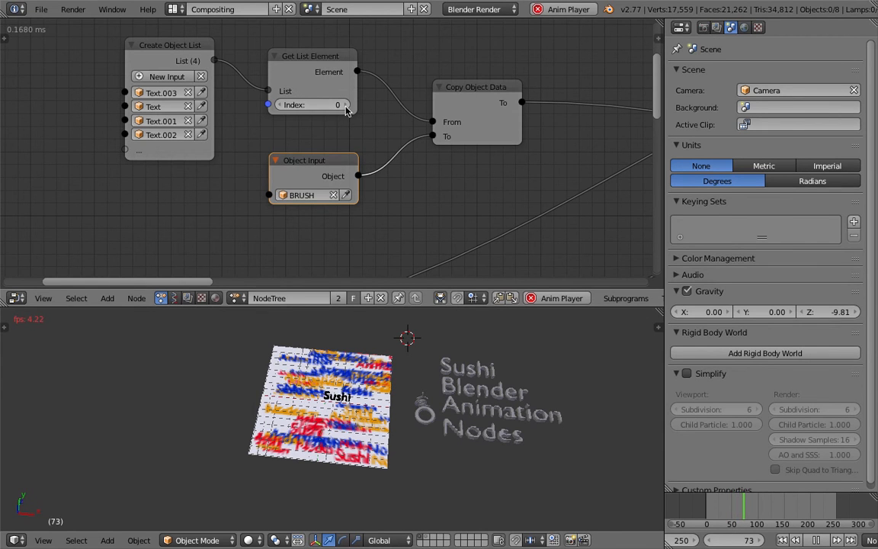
{"action": "left_click", "coordinate": [345, 106]}
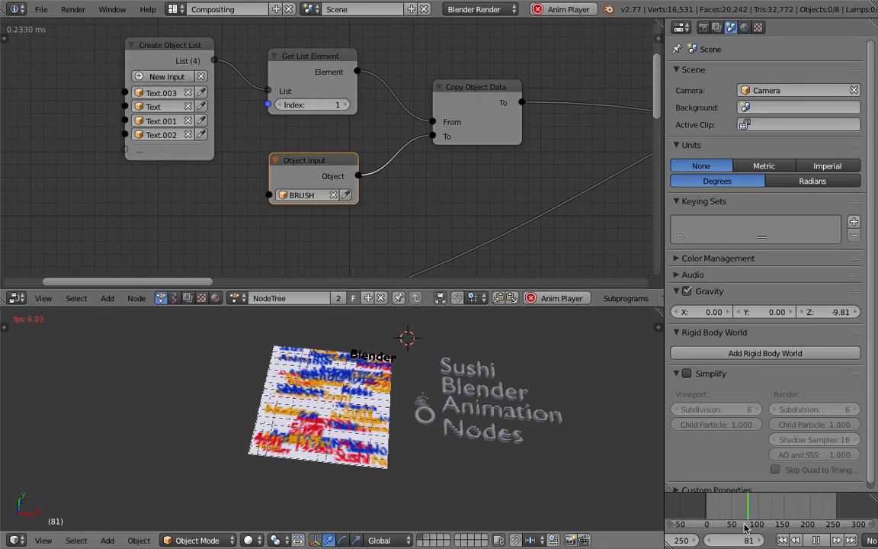
Replay the animation from the first frame, watch the Blender text stamp the canvas, and stop playback.
{"action": "key", "text": "shift+Left"}
{"action": "scroll", "coordinate": [358, 435], "scroll_direction": "up", "scroll_amount": 2}
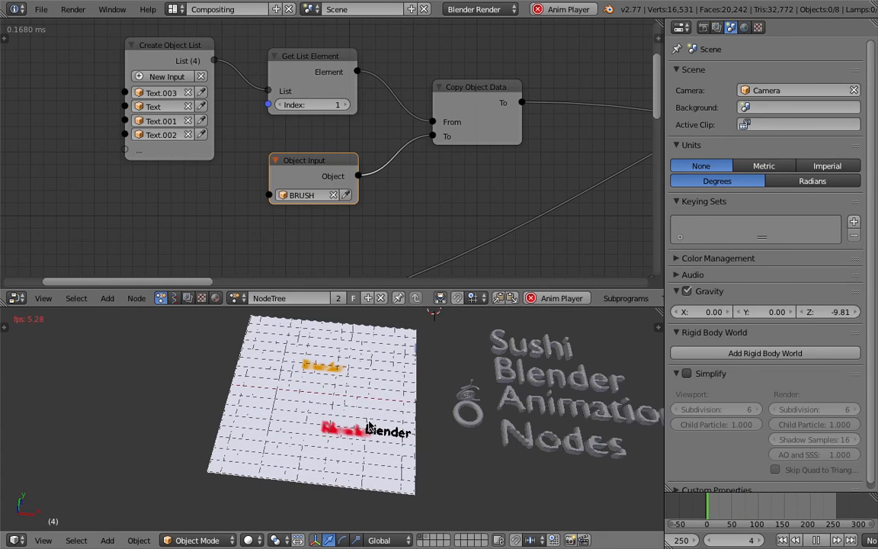
{"action": "middle_click_drag", "start_coordinate": [339, 394], "coordinate": [346, 379]}
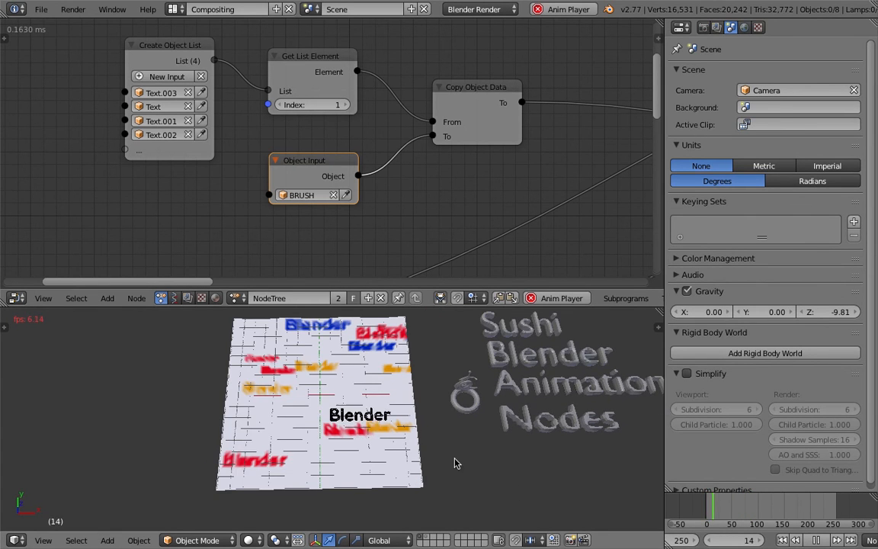
{"action": "left_click", "coordinate": [466, 439]}
{"action": "mouse_move", "coordinate": [404, 405]}
{"action": "middle_mouse_down"}
{"action": "mouse_move", "coordinate": [376, 415]}
{"action": "mouse_move", "coordinate": [408, 390]}
{"action": "middle_mouse_up"}
{"action": "left_click", "coordinate": [816, 539]}
Enlarge the 3D view and save over AN_Stamping_Basic_022.blend.
{"action": "key", "text": "ctrl+s"}
{"action": "left_click", "coordinate": [399, 400]}
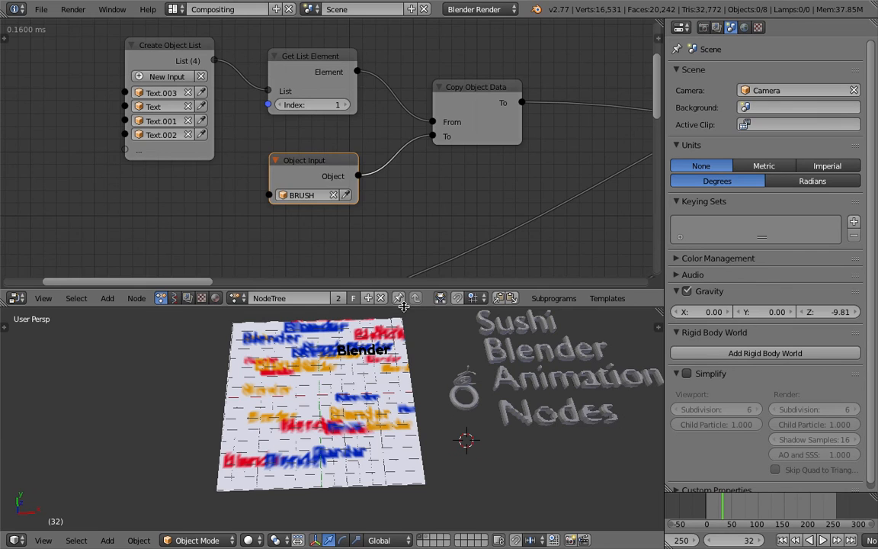
{"action": "left_click_drag", "start_coordinate": [403, 302], "coordinate": [403, 243]}
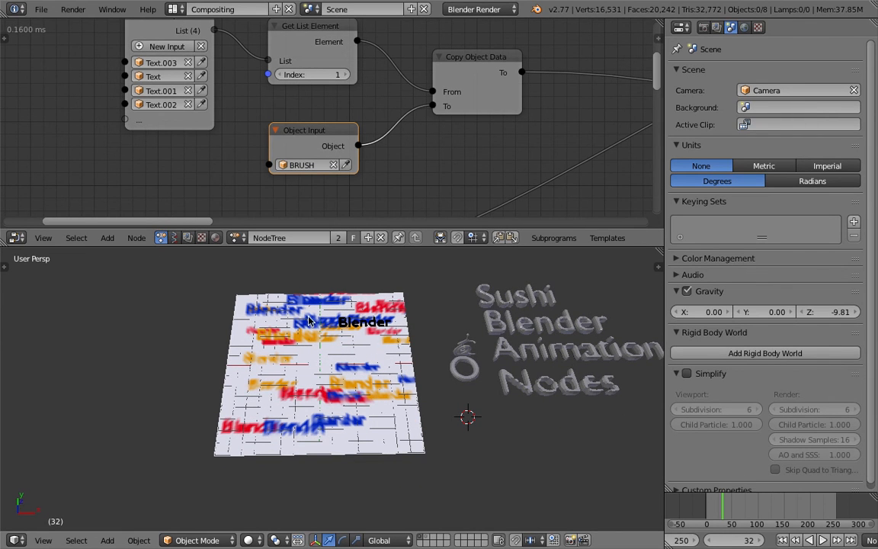
{"action": "middle_click_drag", "start_coordinate": [429, 330], "coordinate": [429, 342]}
{"action": "key", "text": "ctrl+s"}
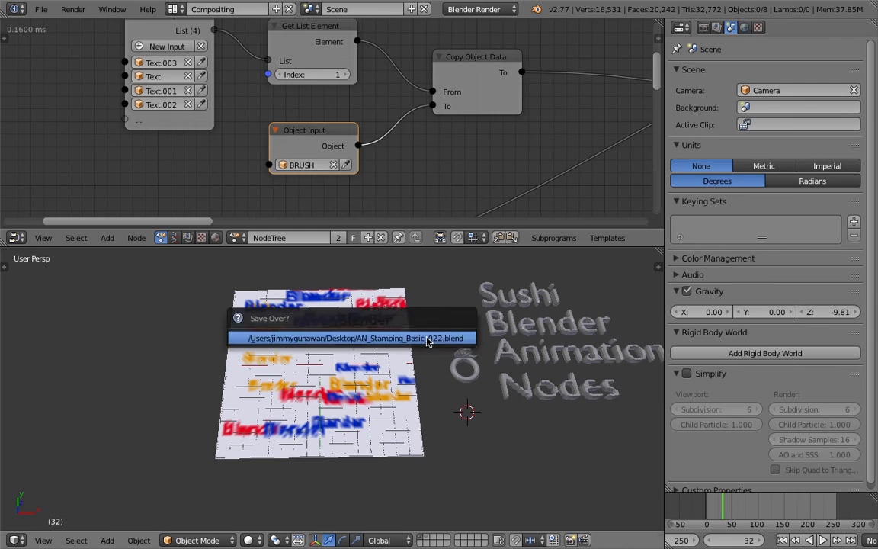
{"action": "left_click", "coordinate": [429, 343]}
Give the node editor more height and reposition the Get List Element node near the object list.
{"action": "middle_click_drag", "start_coordinate": [379, 154], "coordinate": [363, 162]}
{"action": "scroll", "coordinate": [362, 162], "scroll_direction": "down", "scroll_amount": 2}
{"action": "middle_click_drag", "start_coordinate": [436, 107], "coordinate": [269, 146]}
{"action": "scroll", "coordinate": [270, 146], "scroll_direction": "down", "scroll_amount": 4}
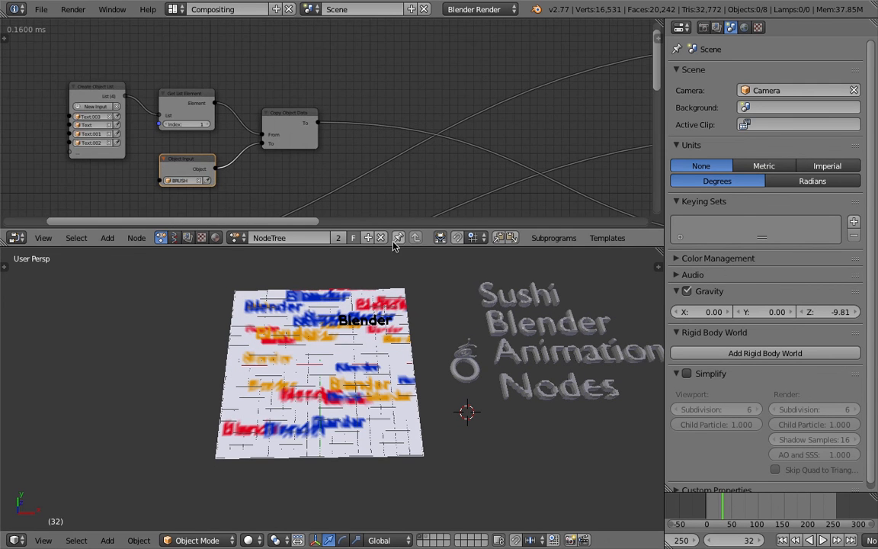
{"action": "left_click_drag", "start_coordinate": [394, 246], "coordinate": [383, 295]}
{"action": "middle_click_drag", "start_coordinate": [171, 124], "coordinate": [329, 93]}
{"action": "scroll", "coordinate": [328, 93], "scroll_direction": "up", "scroll_amount": 4}
{"action": "left_click_drag", "start_coordinate": [339, 91], "coordinate": [323, 84]}
{"action": "middle_click_drag", "start_coordinate": [356, 99], "coordinate": [323, 135]}
{"action": "middle_click_drag", "start_coordinate": [349, 91], "coordinate": [466, 106]}
{"action": "key", "text": "ctrl+a"}
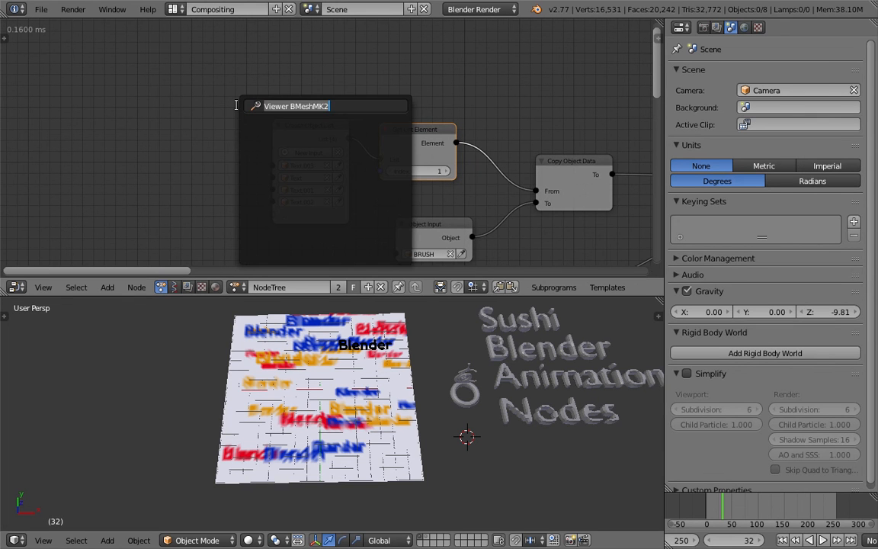
{"action": "key", "text": "Escape"}
Add a Random Number node and place it beside the Create Object List node.
{"action": "key", "text": "shift+a"}
{"action": "left_click", "coordinate": [226, 92]}
{"action": "type", "text": "ramd"}
{"action": "key", "text": "BackSpace"}
{"action": "key", "text": "BackSpace"}
{"action": "type", "text": "ndom"}
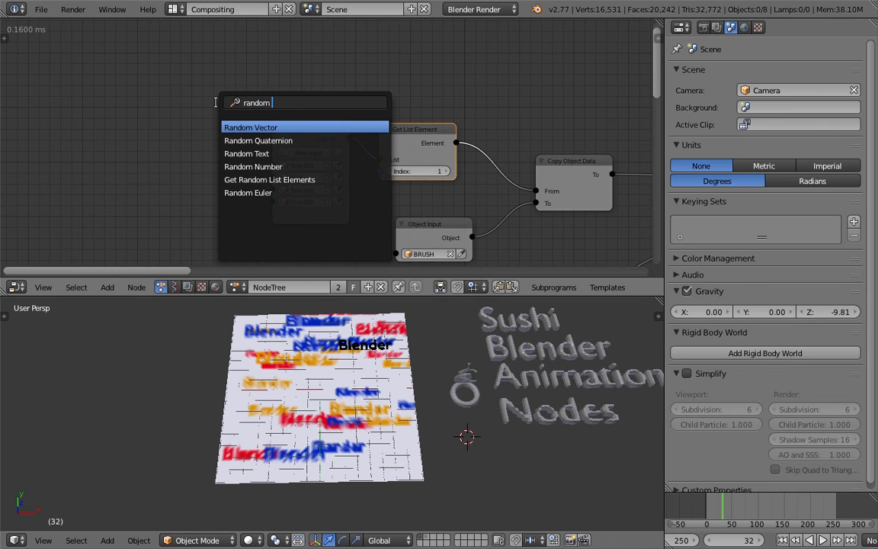
{"action": "key", "text": "Down"}
{"action": "key", "text": "Down"}
{"action": "key", "text": "Down"}
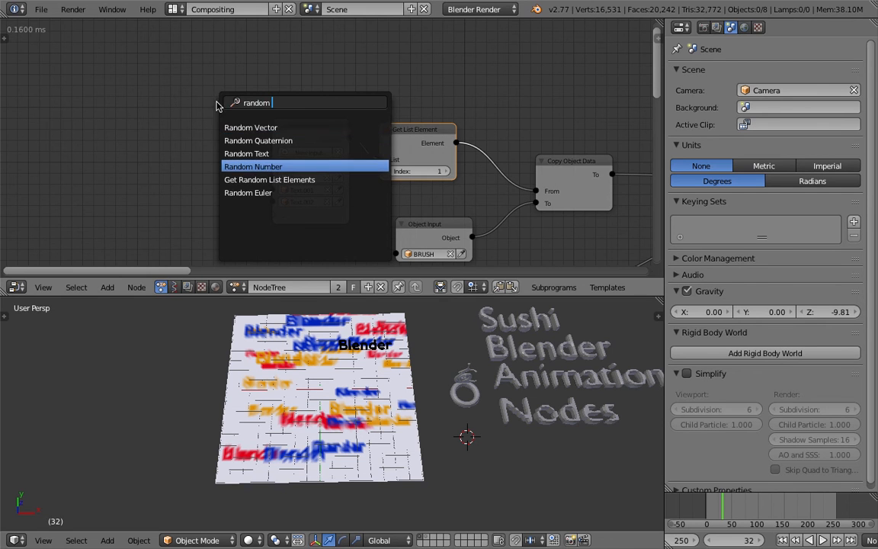
{"action": "key", "text": "Return"}
{"action": "left_click", "coordinate": [149, 170]}
{"action": "middle_click_drag", "start_coordinate": [149, 170], "coordinate": [267, 93]}
{"action": "scroll", "coordinate": [268, 93], "scroll_direction": "down", "scroll_amount": 2}
{"action": "middle_click_drag", "start_coordinate": [290, 140], "coordinate": [314, 111]}
{"action": "scroll", "coordinate": [314, 111], "scroll_direction": "down", "scroll_amount": 3}
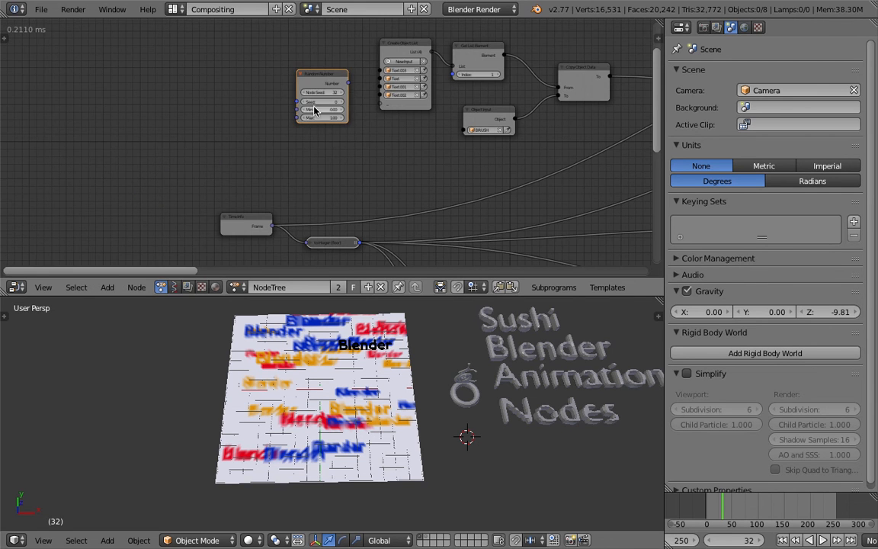
Move Create Object List away from Get List Element and place Random Number below the gap between them.
{"action": "left_click_drag", "start_coordinate": [321, 73], "coordinate": [352, 116]}
{"action": "left_click_drag", "start_coordinate": [390, 50], "coordinate": [306, 57]}
{"action": "scroll", "coordinate": [331, 143], "scroll_direction": "up", "scroll_amount": 2}
{"action": "left_click_drag", "start_coordinate": [356, 117], "coordinate": [402, 132]}
{"action": "left_click_drag", "start_coordinate": [305, 35], "coordinate": [325, 112]}
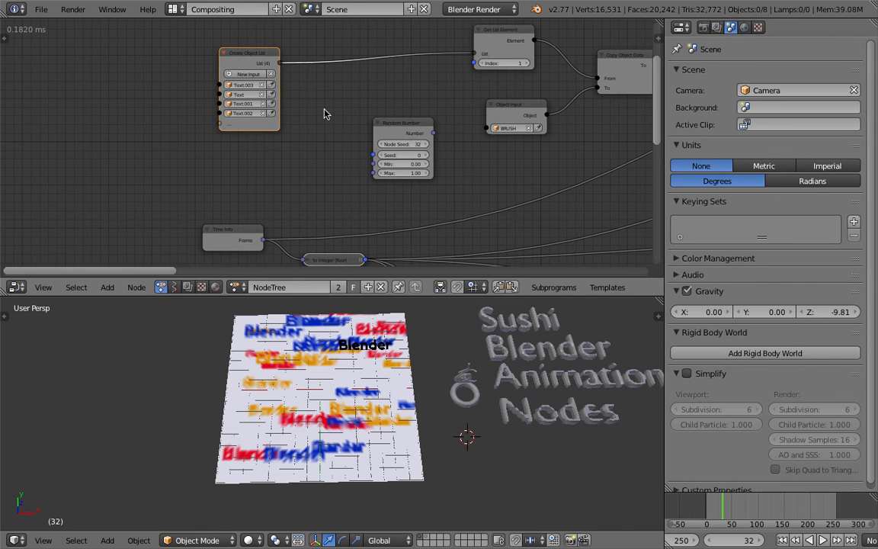
Add a Get List Length node between Create Object List and Random Number.
{"action": "key", "text": "shift+a"}
{"action": "left_click", "coordinate": [323, 112]}
{"action": "type", "text": "list l"}
{"action": "key", "text": "Down"}
{"action": "key", "text": "Return"}
{"action": "left_click", "coordinate": [294, 105]}
Link the object list through Get List Length into Random Number's Max input.
{"action": "left_click_drag", "start_coordinate": [281, 66], "coordinate": [372, 173]}
{"action": "left_click_drag", "start_coordinate": [402, 132], "coordinate": [429, 124]}
{"action": "middle_click_drag", "start_coordinate": [411, 160], "coordinate": [408, 110]}
{"action": "scroll", "coordinate": [359, 137], "scroll_direction": "down", "scroll_amount": 4}
{"action": "middle_click_drag", "start_coordinate": [361, 140], "coordinate": [347, 107]}
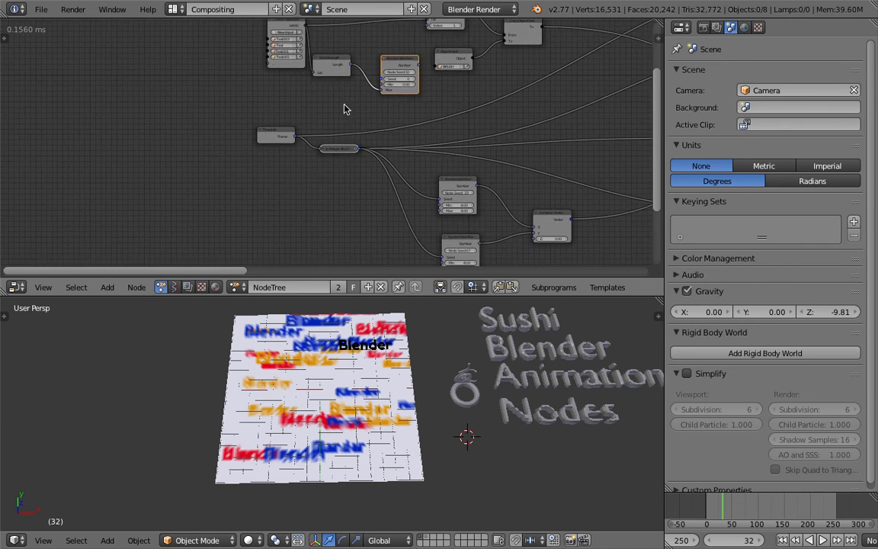
Link Time Info's Frame output to the Seed input of the new Random Number node.
{"action": "scroll", "coordinate": [285, 139], "scroll_direction": "up", "scroll_amount": 2}
{"action": "middle_click_drag", "start_coordinate": [256, 111], "coordinate": [236, 151]}
{"action": "scroll", "coordinate": [237, 151], "scroll_direction": "down", "scroll_amount": 1}
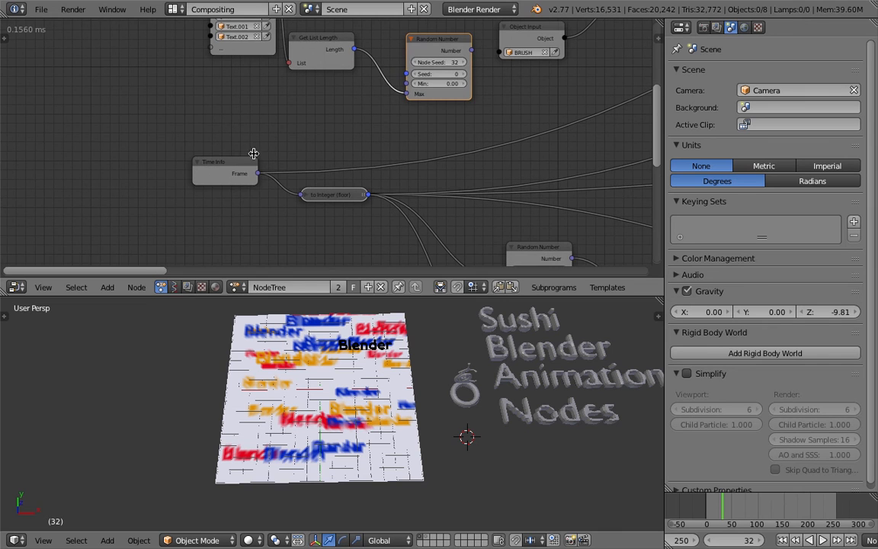
{"action": "left_click_drag", "start_coordinate": [256, 175], "coordinate": [260, 176]}
{"action": "left_click_drag", "start_coordinate": [400, 76], "coordinate": [401, 75]}
Place the new to Integer (floor) node below Get List Length and preview the stamping animation briefly.
{"action": "middle_click_drag", "start_coordinate": [386, 64], "coordinate": [338, 158]}
{"action": "scroll", "coordinate": [381, 103], "scroll_direction": "down", "scroll_amount": 1}
{"action": "left_click_drag", "start_coordinate": [320, 166], "coordinate": [306, 168]}
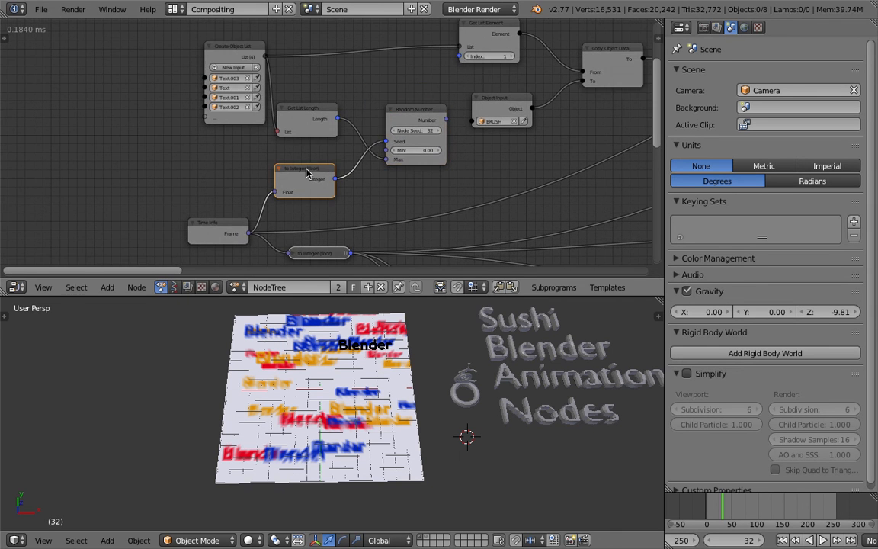
{"action": "middle_click_drag", "start_coordinate": [306, 173], "coordinate": [278, 187]}
{"action": "left_click", "coordinate": [819, 539]}
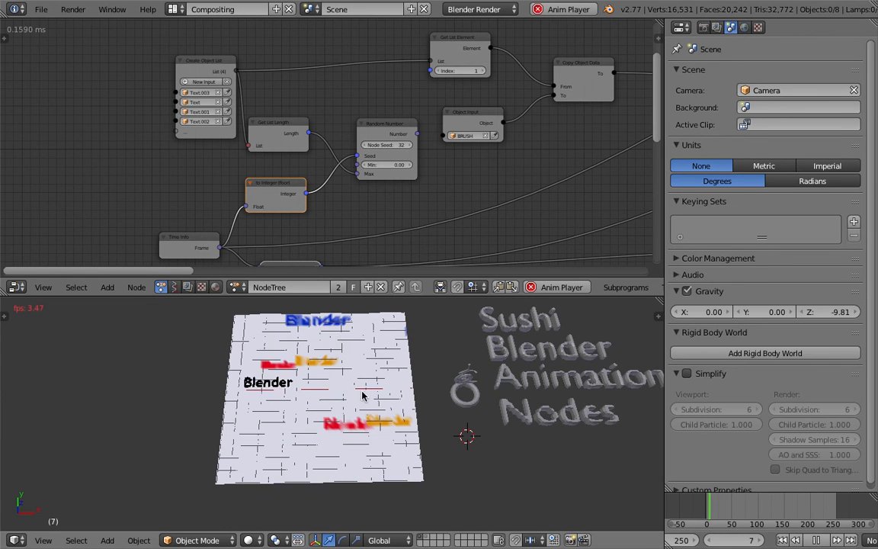
{"action": "left_click", "coordinate": [819, 540]}
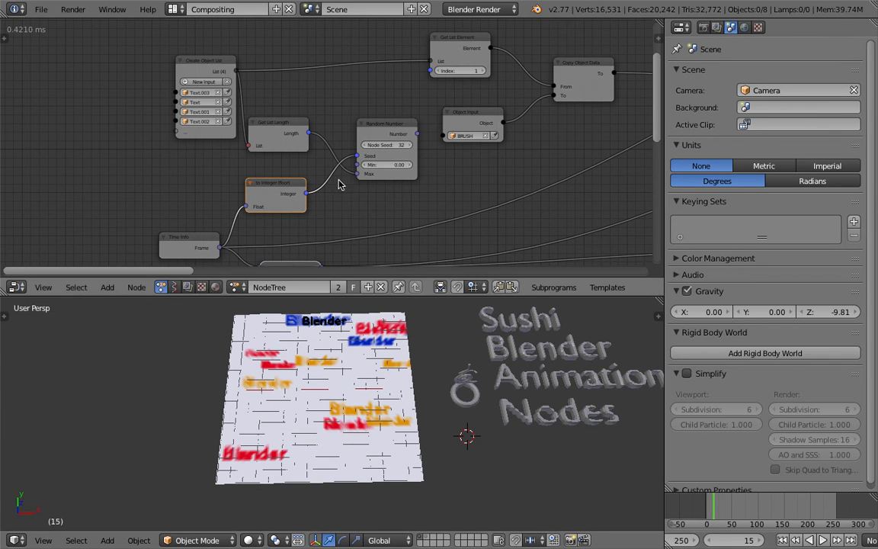
Link Random Number's Number output to Get List Element's Index input.
{"action": "middle_click_drag", "start_coordinate": [346, 179], "coordinate": [339, 169]}
{"action": "middle_click_drag", "start_coordinate": [381, 109], "coordinate": [354, 126]}
{"action": "left_click_drag", "start_coordinate": [381, 141], "coordinate": [393, 77]}
Save the file and replay the animation from the first frame with the randomised text index.
{"action": "key", "text": "ctrl+s"}
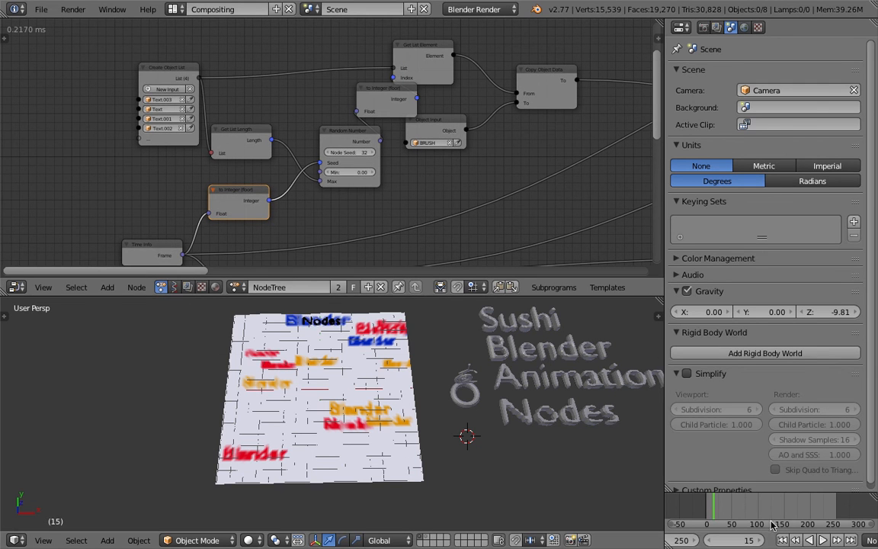
{"action": "left_click", "coordinate": [783, 539]}
{"action": "left_click", "coordinate": [821, 539]}
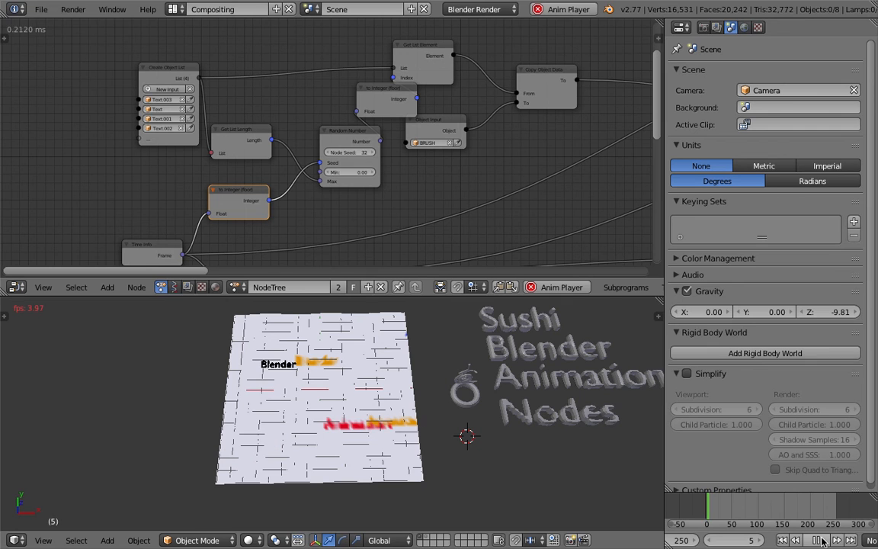
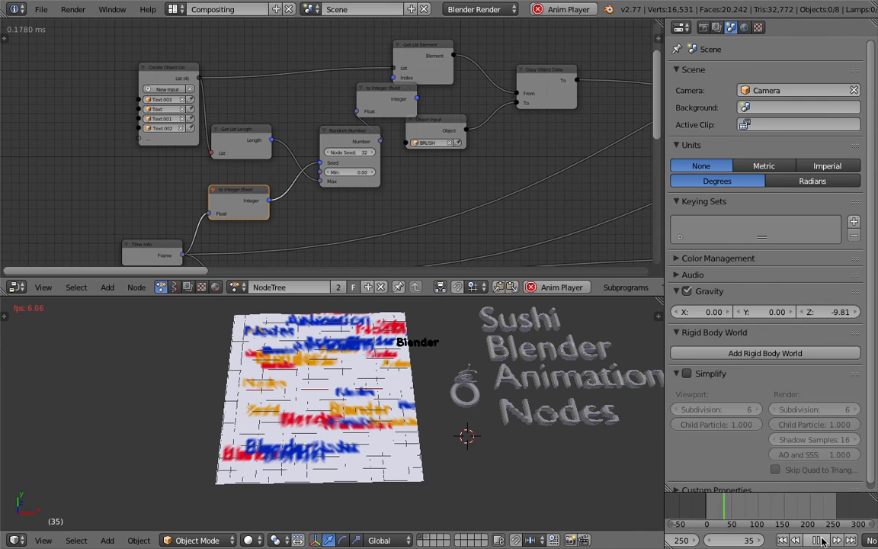
Stop the animation playback and save the project as AN_Stamping_Basic_023.blend.
{"action": "key", "text": "alt+a"}
{"action": "middle_click_drag", "start_coordinate": [406, 387], "coordinate": [402, 368]}
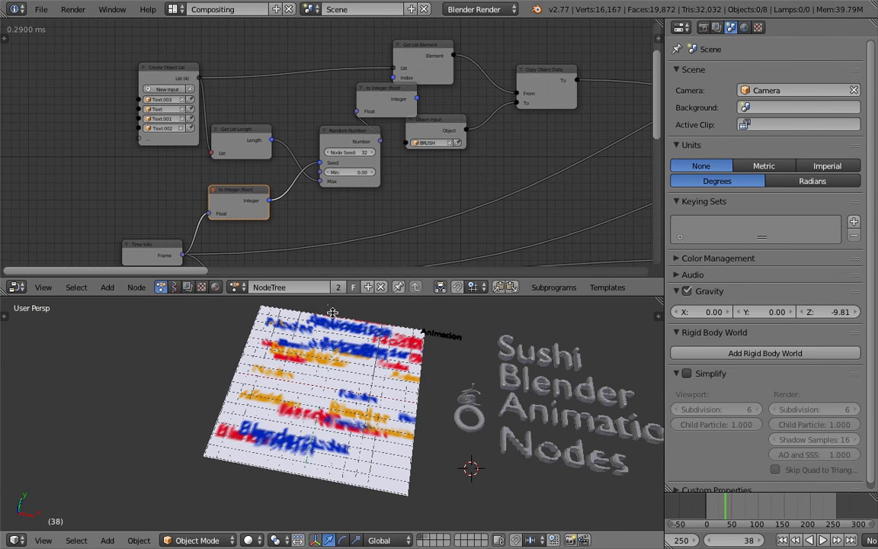
{"action": "left_click", "coordinate": [42, 10]}
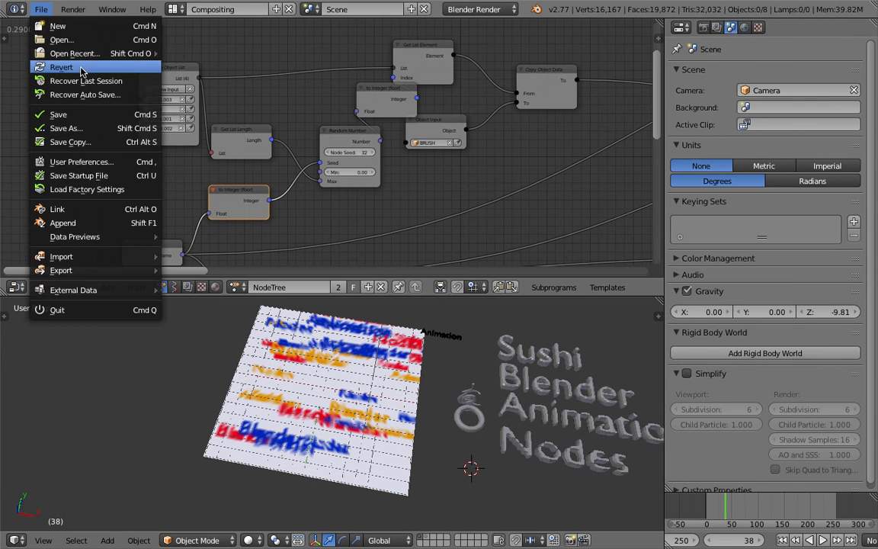
{"action": "left_click", "coordinate": [88, 113]}
{"action": "left_click", "coordinate": [779, 61]}
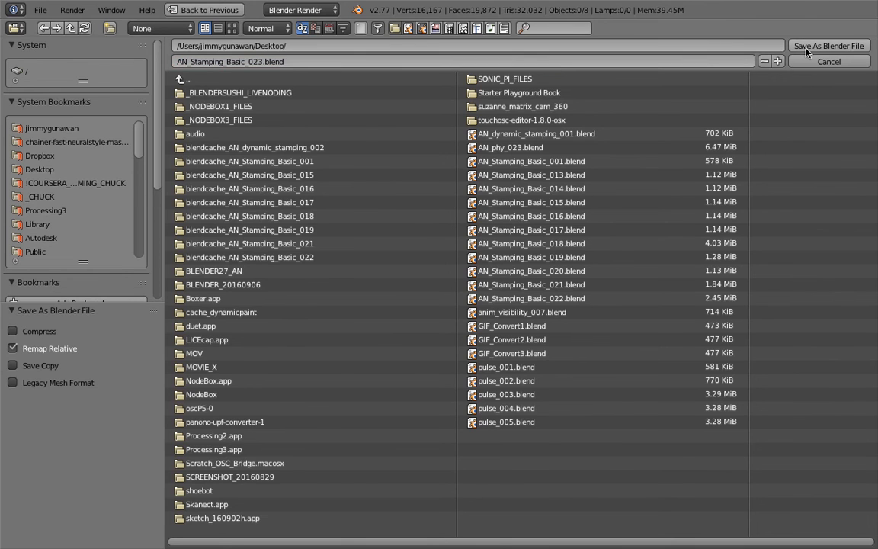
{"action": "key", "text": "Return"}
{"action": "middle_click_drag", "start_coordinate": [377, 438], "coordinate": [378, 441]}
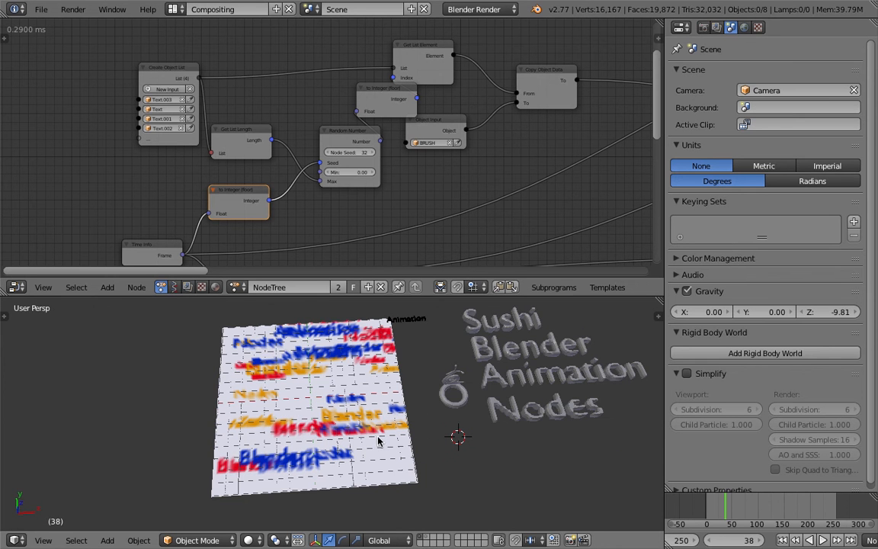
Select the Nodes, Animation, Blender and Sushi text objects one after another and save the file.
{"action": "right_click", "coordinate": [593, 403]}
{"action": "right_click", "coordinate": [590, 375], "text": "shift"}
{"action": "right_click", "coordinate": [547, 348], "text": "shift"}
{"action": "right_click", "coordinate": [503, 320], "text": "shift"}
{"action": "mouse_move", "coordinate": [527, 358]}
{"action": "middle_mouse_down"}
{"action": "mouse_move", "coordinate": [475, 363]}
{"action": "mouse_move", "coordinate": [525, 377]}
{"action": "middle_mouse_up"}
{"action": "key", "text": "ctrl+s"}
{"action": "left_click", "coordinate": [525, 382]}
Select the Snail object and shift the Create Object List node farther from the Get List Length node.
{"action": "right_click", "coordinate": [391, 404]}
{"action": "right_click", "coordinate": [453, 381]}
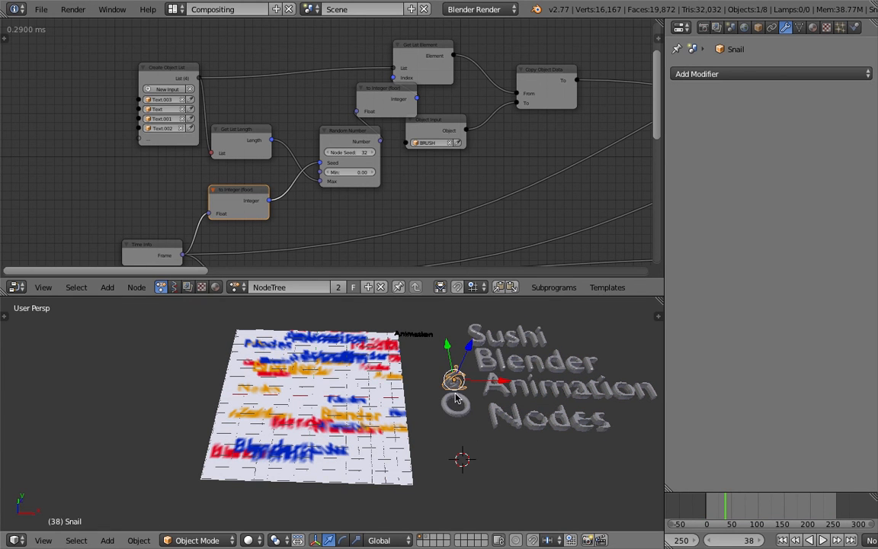
{"action": "middle_click_drag", "start_coordinate": [482, 382], "coordinate": [488, 381]}
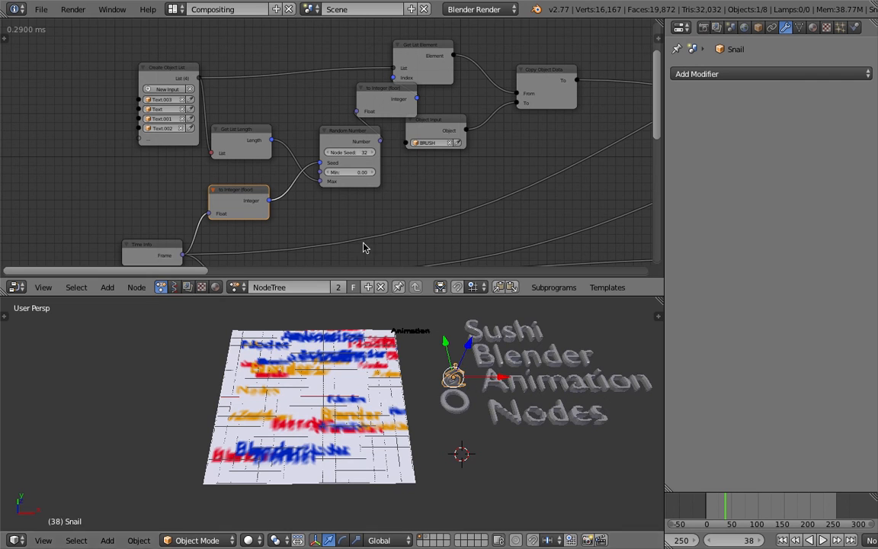
{"action": "scroll", "coordinate": [466, 373], "scroll_direction": "up", "scroll_amount": 3}
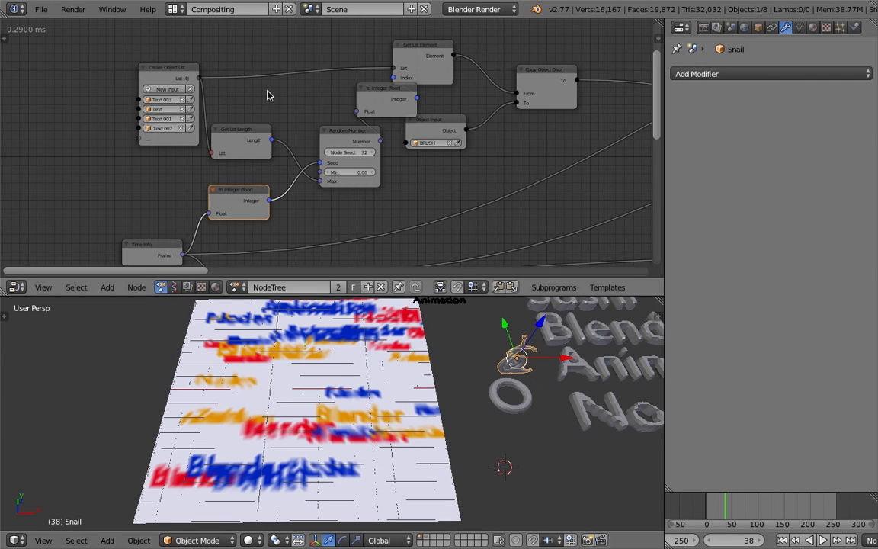
{"action": "left_click_drag", "start_coordinate": [163, 68], "coordinate": [138, 67]}
{"action": "scroll", "coordinate": [525, 404], "scroll_direction": "down", "scroll_amount": 1}
{"action": "middle_click_drag", "start_coordinate": [525, 404], "coordinate": [400, 426]}
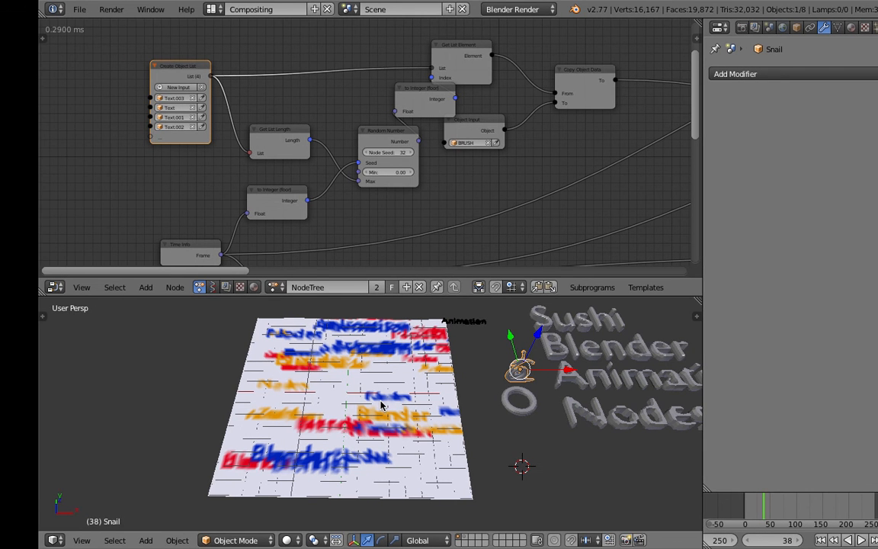
{"action": "scroll", "coordinate": [364, 408], "scroll_direction": "down", "scroll_amount": 4}
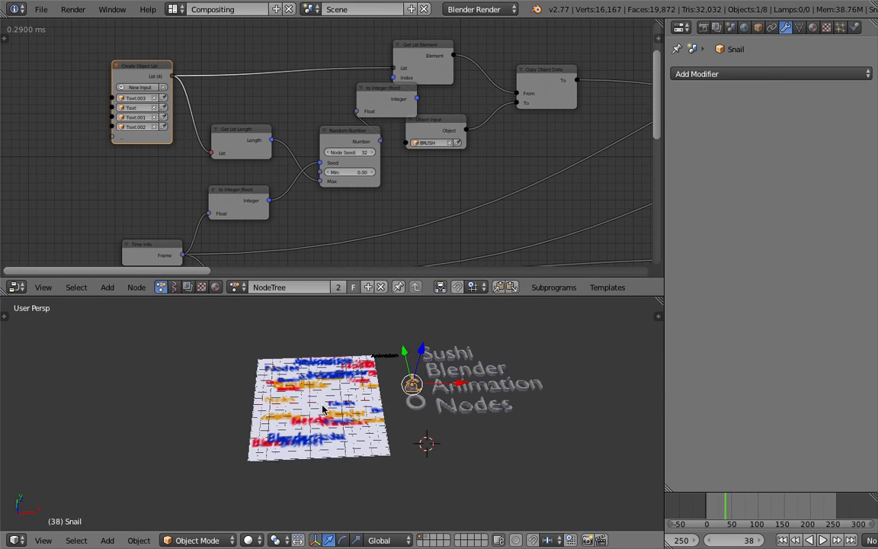
Add a cube mesh and place it in front of the Nodes text, beside the canvas.
{"action": "key", "text": "shift+a"}
{"action": "mouse_move", "coordinate": [323, 337]}
{"action": "left_click", "coordinate": [384, 353]}
{"action": "scroll", "coordinate": [353, 372], "scroll_direction": "up", "scroll_amount": 2}
{"action": "scroll", "coordinate": [450, 401], "scroll_direction": "down", "scroll_amount": 4}
{"action": "key", "text": "g"}
{"action": "left_click", "coordinate": [482, 415]}
{"action": "middle_click_drag", "start_coordinate": [481, 416], "coordinate": [522, 424]}
{"action": "key", "text": "s"}
{"action": "left_click", "coordinate": [555, 485]}
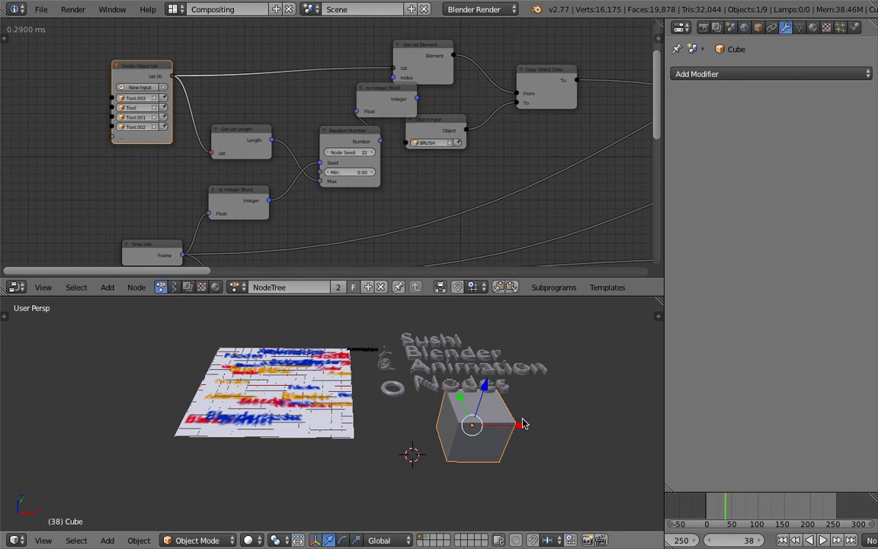
Move the cube to the opposite side of the canvas and delete it.
{"action": "left_click", "coordinate": [813, 28]}
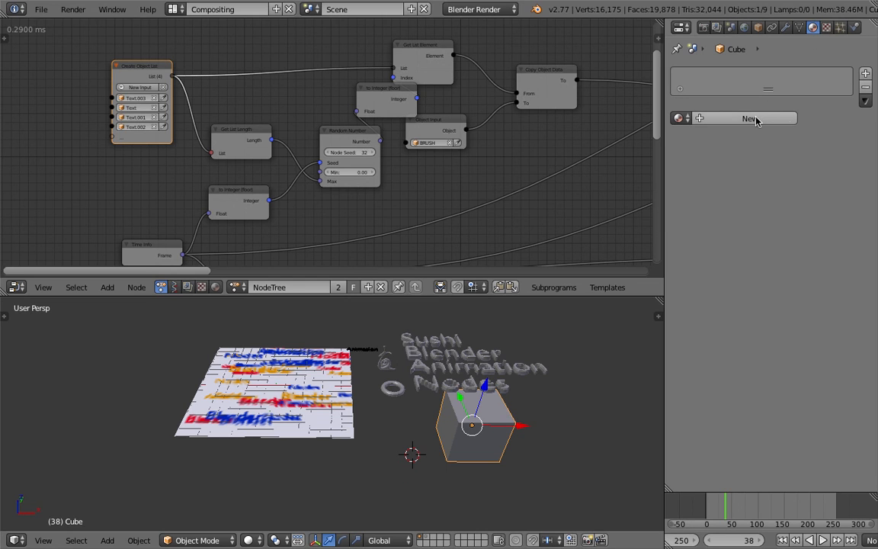
{"action": "middle_click_drag", "start_coordinate": [464, 415], "coordinate": [442, 402]}
{"action": "key", "text": "g"}
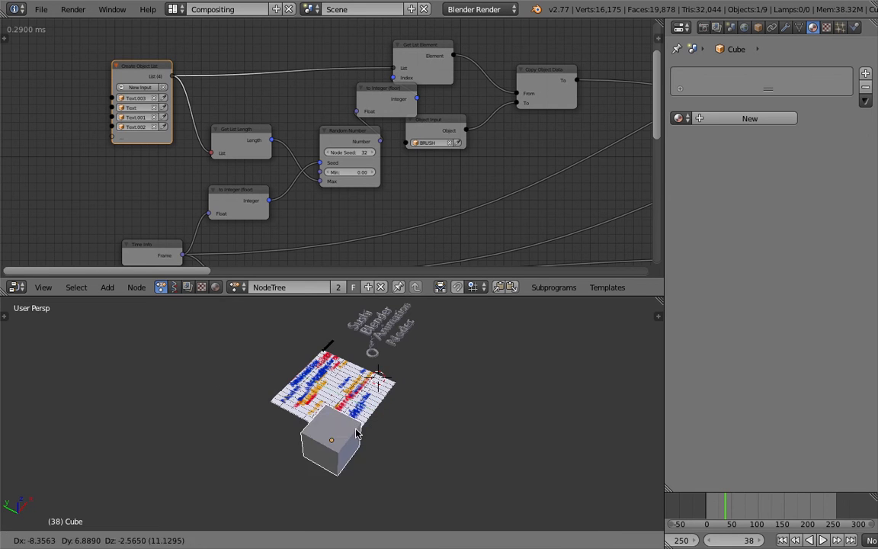
{"action": "left_click", "coordinate": [326, 432]}
{"action": "middle_click_drag", "start_coordinate": [326, 432], "coordinate": [304, 396]}
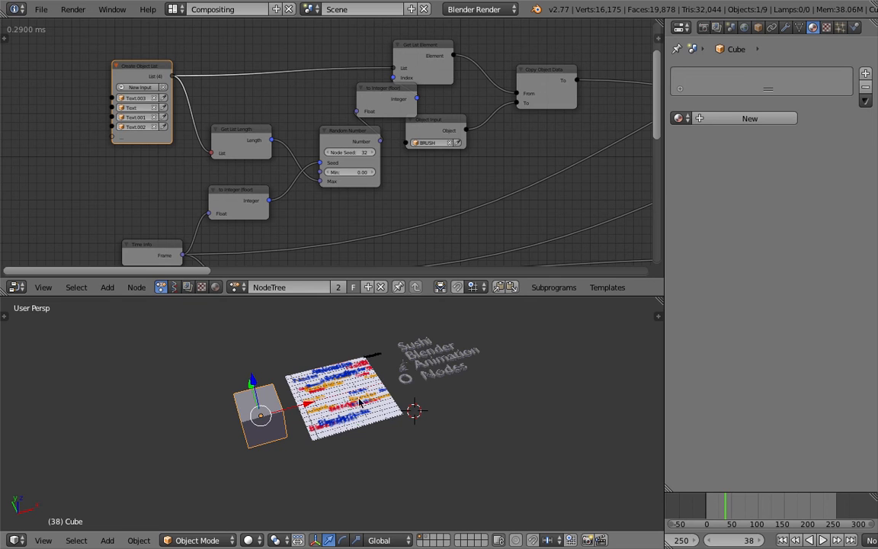
{"action": "middle_click_drag", "start_coordinate": [359, 393], "coordinate": [266, 395]}
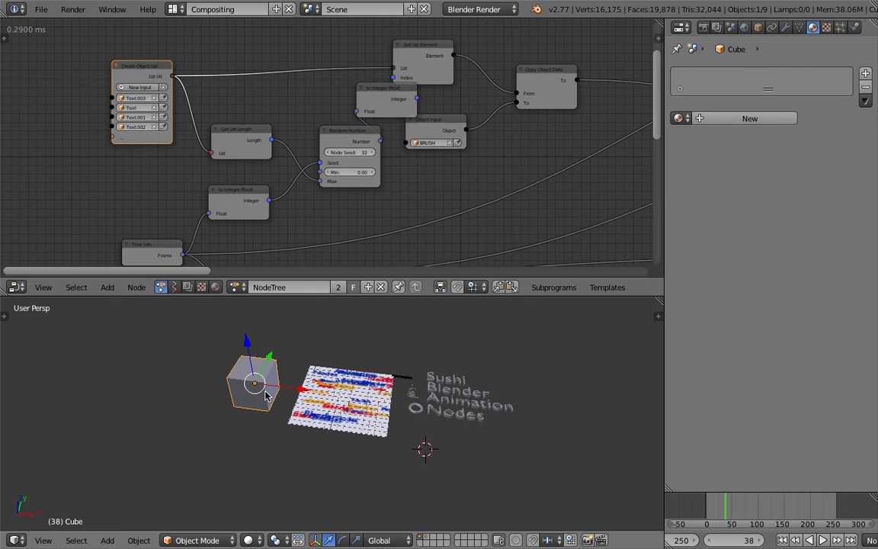
{"action": "scroll", "coordinate": [268, 396], "scroll_direction": "up", "scroll_amount": 2}
{"action": "middle_click_drag", "start_coordinate": [272, 359], "coordinate": [267, 392]}
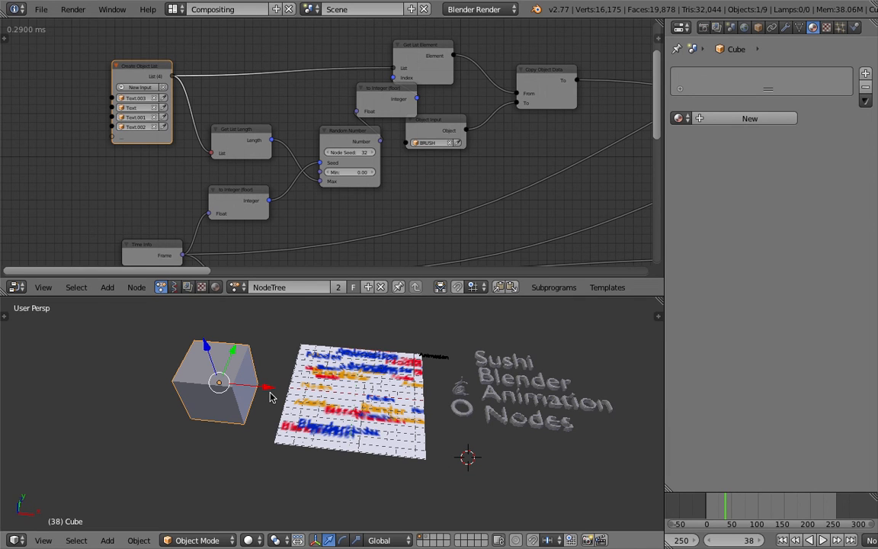
{"action": "middle_click_drag", "start_coordinate": [256, 403], "coordinate": [214, 409]}
{"action": "key", "text": "Delete"}
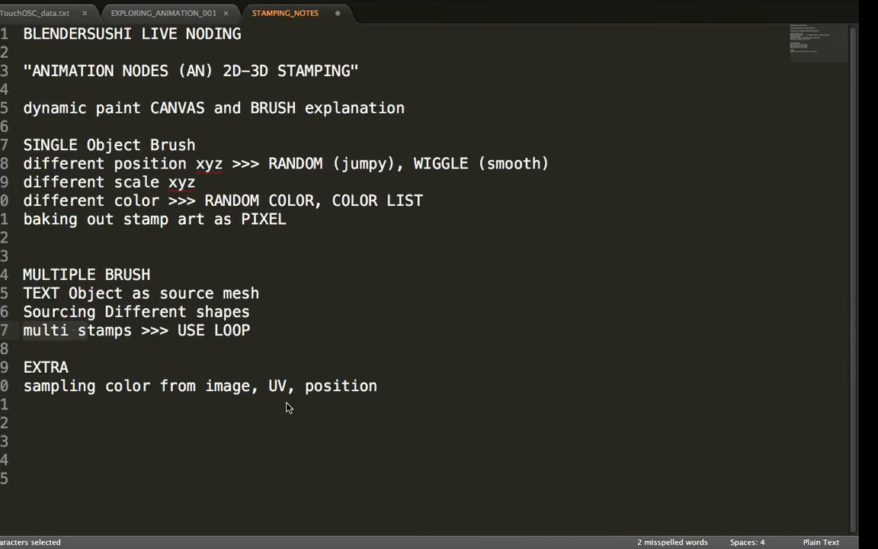
Highlight the multiple-brush topics from TEXT Object to multi stamps in the STAMPING_NOTES text file and return to Blender.
{"action": "left_click_drag", "start_coordinate": [270, 330], "coordinate": [60, 296]}
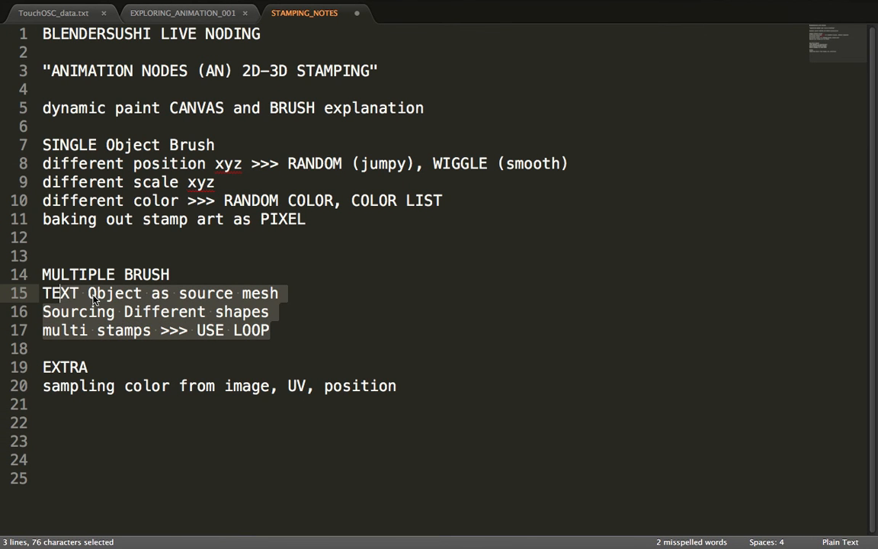
{"action": "key", "text": "ctrl+Right"}
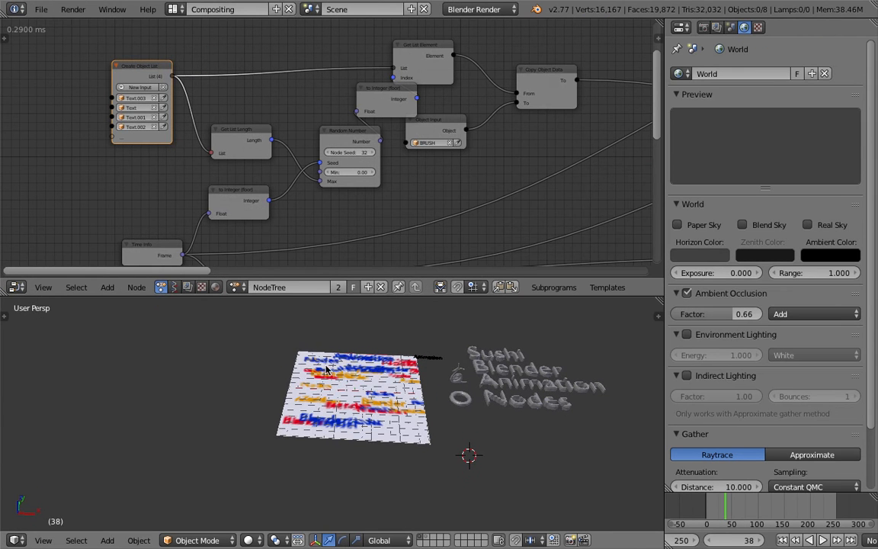
{"action": "scroll", "coordinate": [274, 127], "scroll_direction": "down", "scroll_amount": 2}
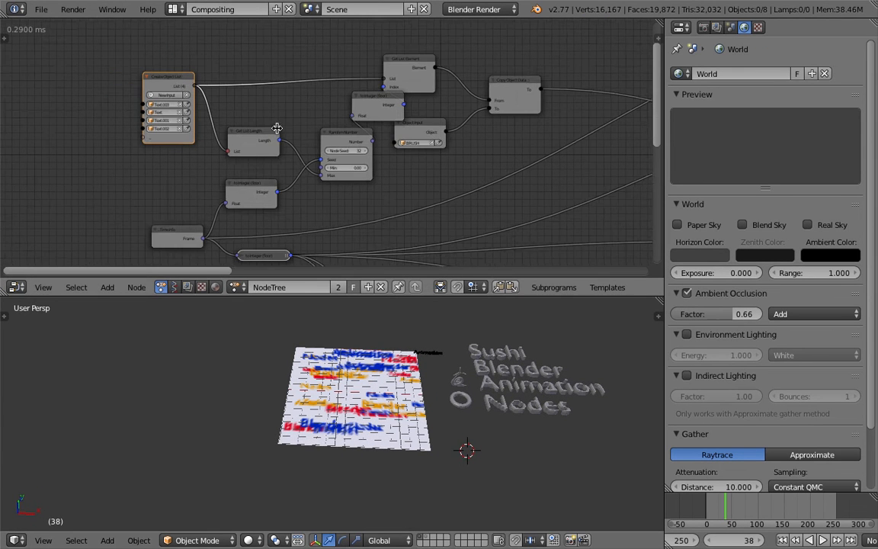
Move the BRUSH object away from the canvas corner and save over AN_Stamping_Basic_023.blend.
{"action": "key", "text": "ctrl+s"}
{"action": "left_click", "coordinate": [294, 116]}
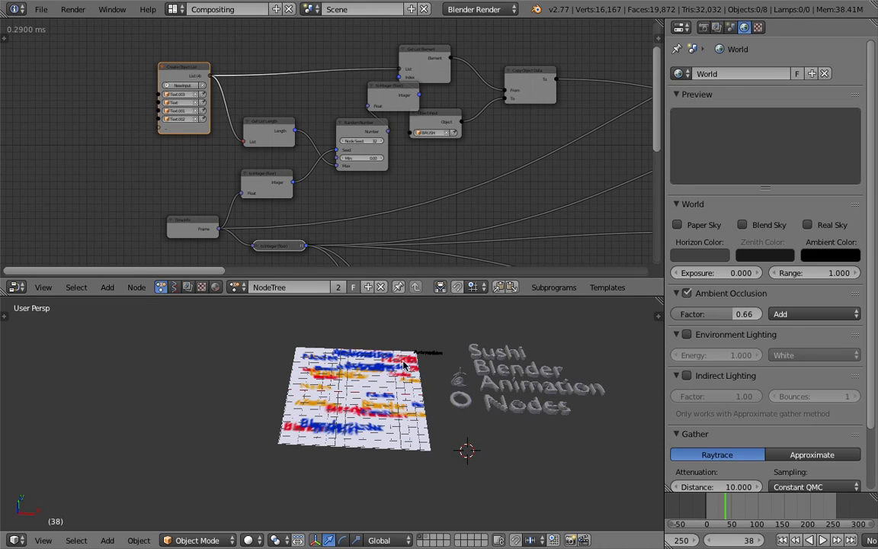
{"action": "right_click", "coordinate": [409, 369]}
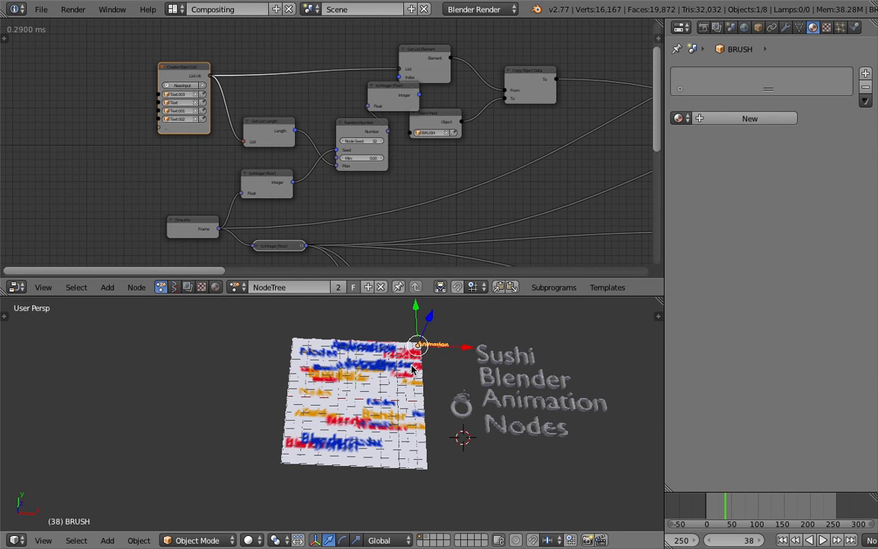
{"action": "key", "text": "g"}
{"action": "left_click", "coordinate": [438, 358]}
{"action": "key", "text": "ctrl+s"}
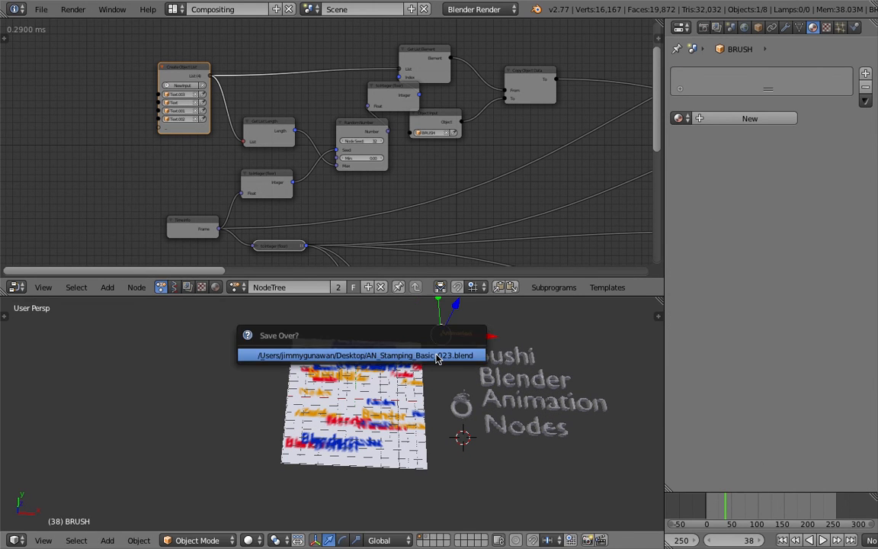
{"action": "left_click", "coordinate": [438, 355]}
{"action": "scroll", "coordinate": [442, 357], "scroll_direction": "up", "scroll_amount": 2}
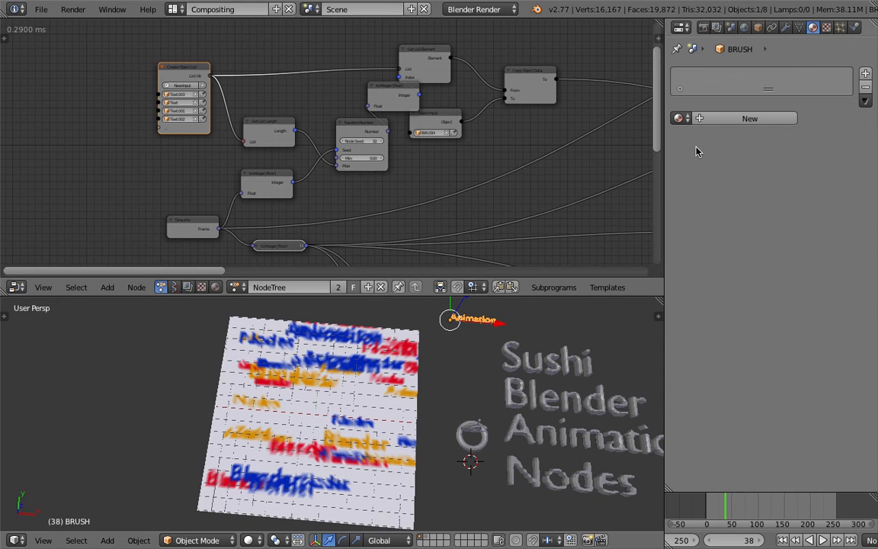
Scrub the timeline to frame 147 and try to move the BRUSH object.
{"action": "left_click_drag", "start_coordinate": [739, 507], "coordinate": [781, 506]}
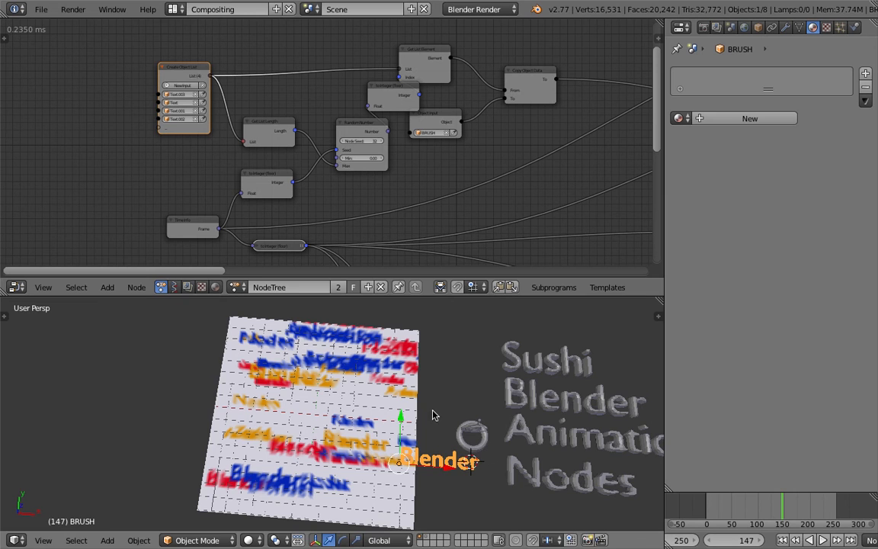
{"action": "key", "text": "g"}
{"action": "right_click", "coordinate": [404, 369]}
{"action": "middle_click_drag", "start_coordinate": [405, 398], "coordinate": [407, 402]}
{"action": "key", "text": "super+s"}
{"action": "left_click", "coordinate": [402, 392]}
Save the project as the next incremental version, AN_Stamping_Basic_024.blend.
{"action": "left_click", "coordinate": [41, 9]}
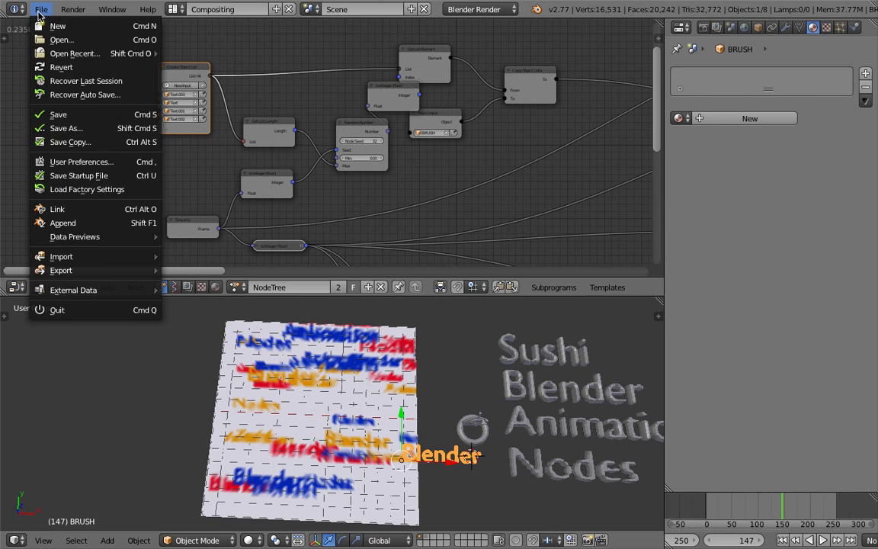
{"action": "left_click", "coordinate": [98, 129]}
{"action": "left_click", "coordinate": [778, 62]}
{"action": "left_click", "coordinate": [828, 46]}
Add an icosphere mesh at the 3D cursor and save the file.
{"action": "scroll", "coordinate": [427, 385], "scroll_direction": "down", "scroll_amount": 2}
{"action": "middle_click_drag", "start_coordinate": [427, 385], "coordinate": [427, 377]}
{"action": "scroll", "coordinate": [438, 379], "scroll_direction": "up", "scroll_amount": 2}
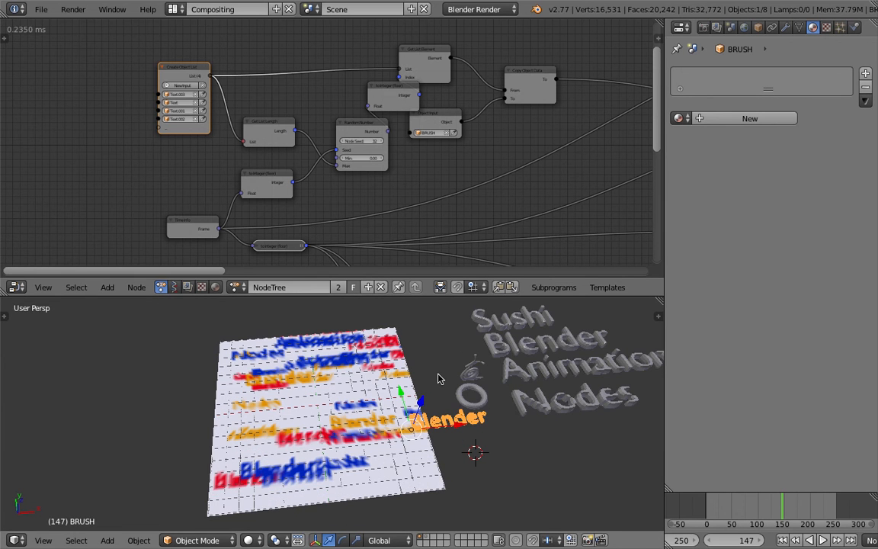
{"action": "scroll", "coordinate": [455, 408], "scroll_direction": "down", "scroll_amount": 2}
{"action": "mouse_move", "coordinate": [459, 408]}
{"action": "middle_mouse_down", "text": "shift"}
{"action": "mouse_move", "coordinate": [418, 395]}
{"action": "mouse_move", "coordinate": [450, 403]}
{"action": "middle_mouse_up", "text": "shift"}
{"action": "key", "text": "shift+a"}
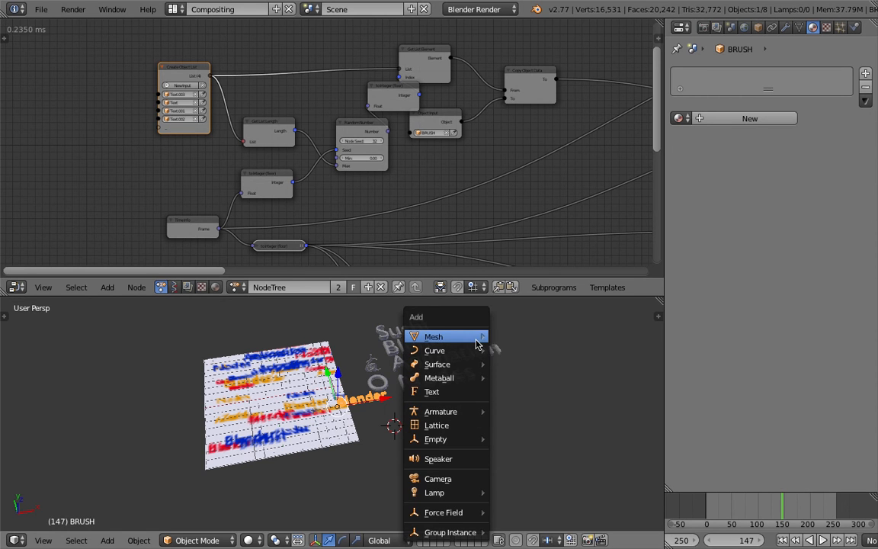
{"action": "mouse_move", "coordinate": [450, 336]}
{"action": "left_click", "coordinate": [538, 397]}
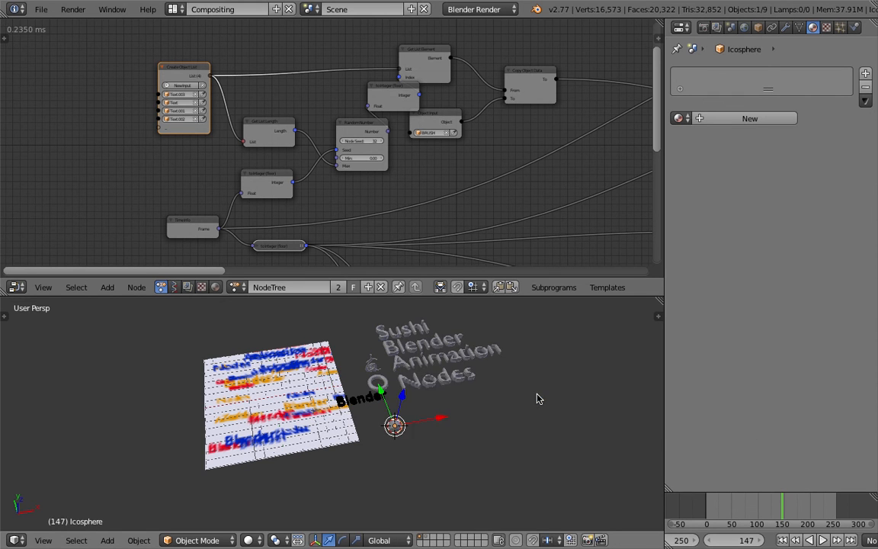
{"action": "scroll", "coordinate": [506, 406], "scroll_direction": "up", "scroll_amount": 2}
{"action": "left_click_drag", "start_coordinate": [458, 420], "coordinate": [497, 416]}
{"action": "scroll", "coordinate": [476, 413], "scroll_direction": "up", "scroll_amount": 2}
{"action": "right_click", "coordinate": [418, 389]}
{"action": "middle_click_drag", "start_coordinate": [498, 415], "coordinate": [475, 392]}
{"action": "key", "text": "ctrl+s"}
{"action": "left_click", "coordinate": [477, 416]}
Move the icosphere to the empty area below the Nodes text, clear of the canvas, and save the file.
{"action": "scroll", "coordinate": [497, 462], "scroll_direction": "down", "scroll_amount": 3}
{"action": "right_click", "coordinate": [452, 476]}
{"action": "mouse_move", "coordinate": [452, 477]}
{"action": "middle_mouse_down"}
{"action": "mouse_move", "coordinate": [407, 419]}
{"action": "mouse_move", "coordinate": [430, 449]}
{"action": "mouse_move", "coordinate": [442, 441]}
{"action": "middle_mouse_up"}
{"action": "key", "text": "g"}
{"action": "left_click", "coordinate": [460, 377]}
{"action": "middle_click_drag", "start_coordinate": [460, 377], "coordinate": [335, 362]}
{"action": "key", "text": "g"}
{"action": "left_click", "coordinate": [274, 309]}
{"action": "scroll", "coordinate": [343, 358], "scroll_direction": "up", "scroll_amount": 6}
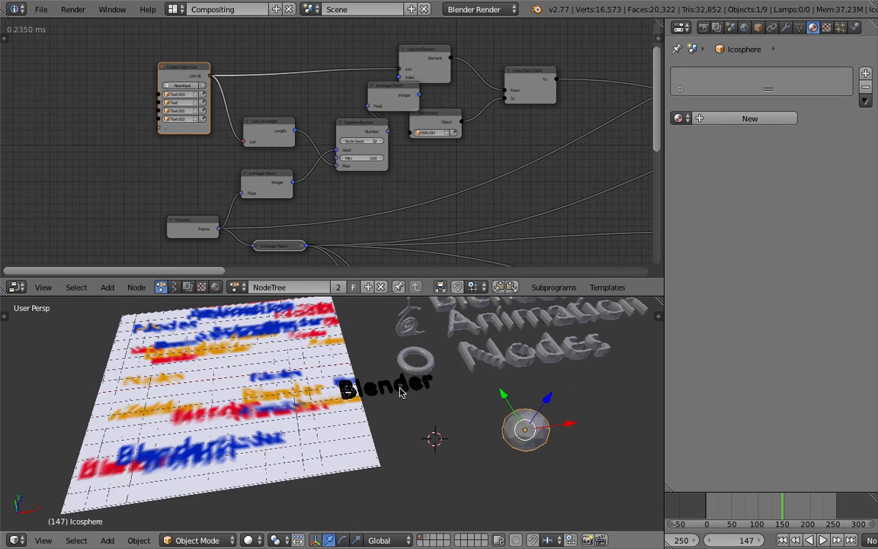
{"action": "key", "text": "ctrl+s"}
{"action": "left_click", "coordinate": [400, 389]}
Remove all unlinked inputs from the Create Object List node and refill it from the selected icosphere.
{"action": "scroll", "coordinate": [168, 126], "scroll_direction": "up", "scroll_amount": 4}
{"action": "middle_click_drag", "start_coordinate": [157, 120], "coordinate": [176, 147]}
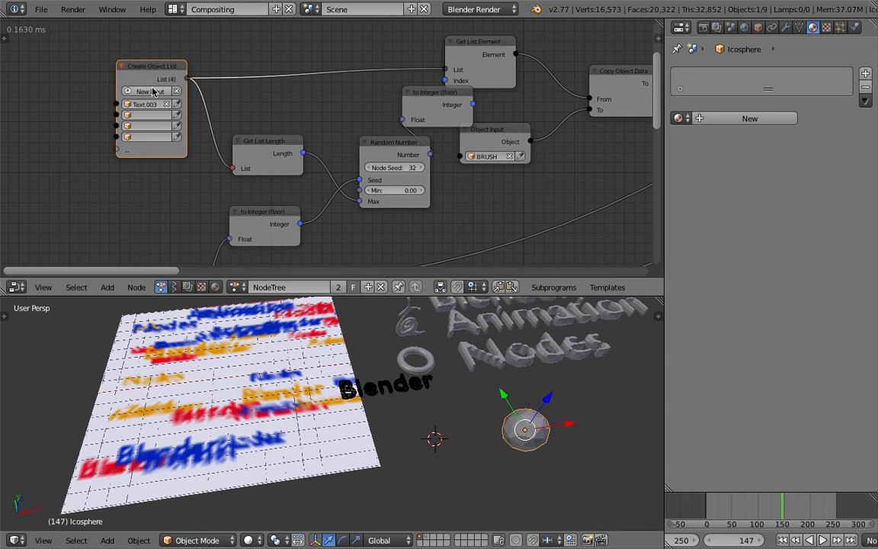
{"action": "key", "text": "u"}
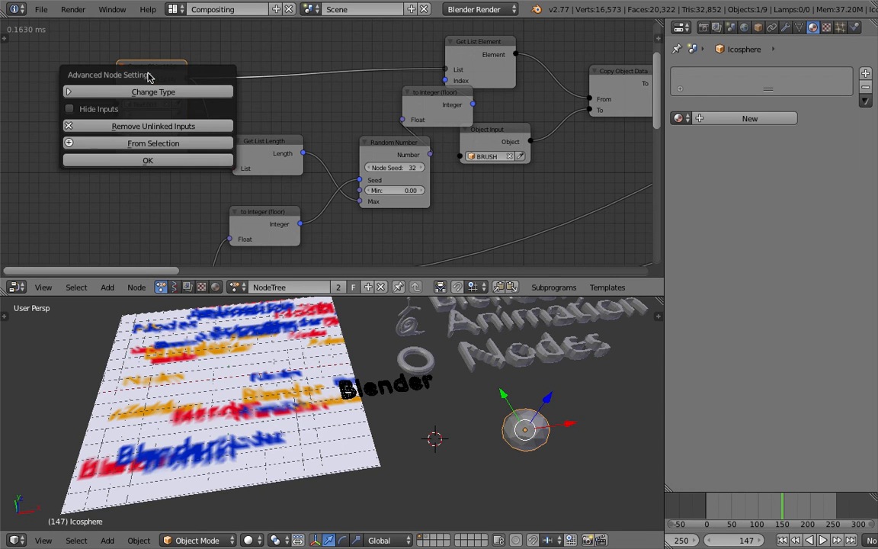
{"action": "left_click", "coordinate": [152, 126]}
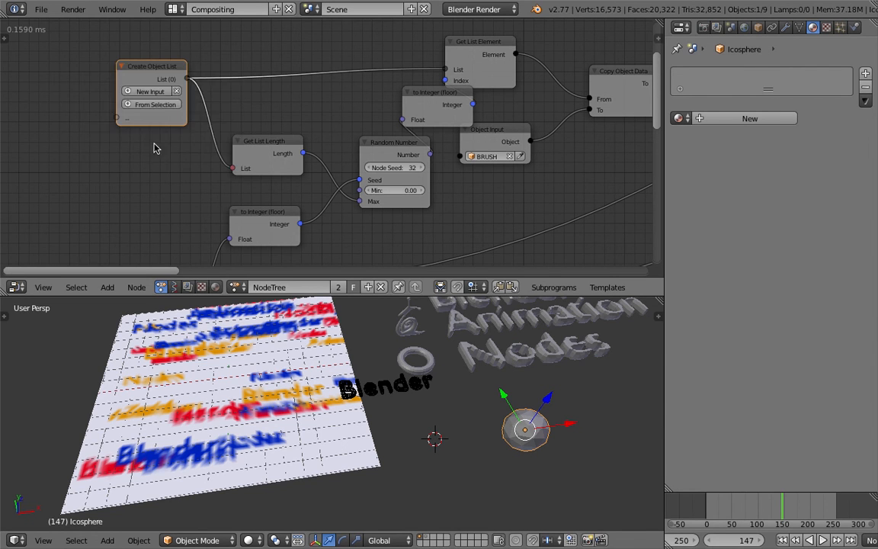
{"action": "left_click", "coordinate": [148, 106]}
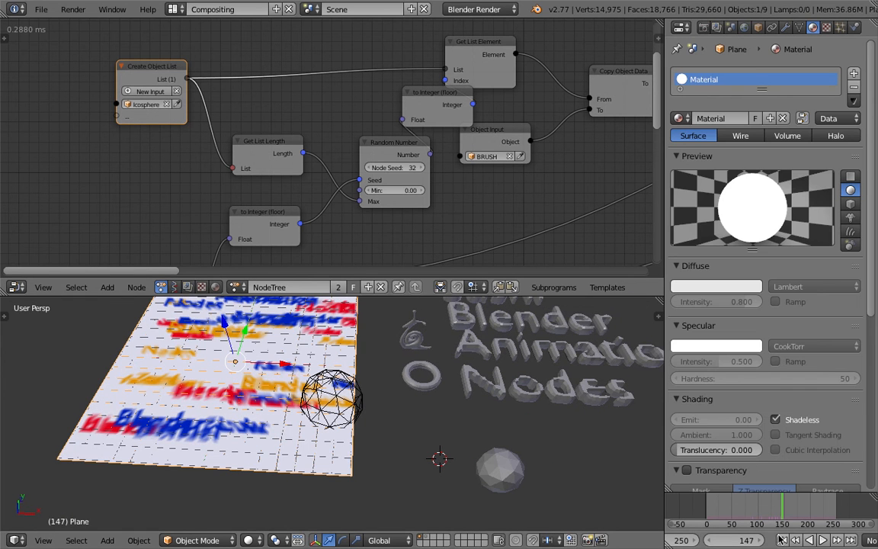
Play the animation from the start to preview the icosphere stamping, and stop it.
{"action": "left_click", "coordinate": [813, 538]}
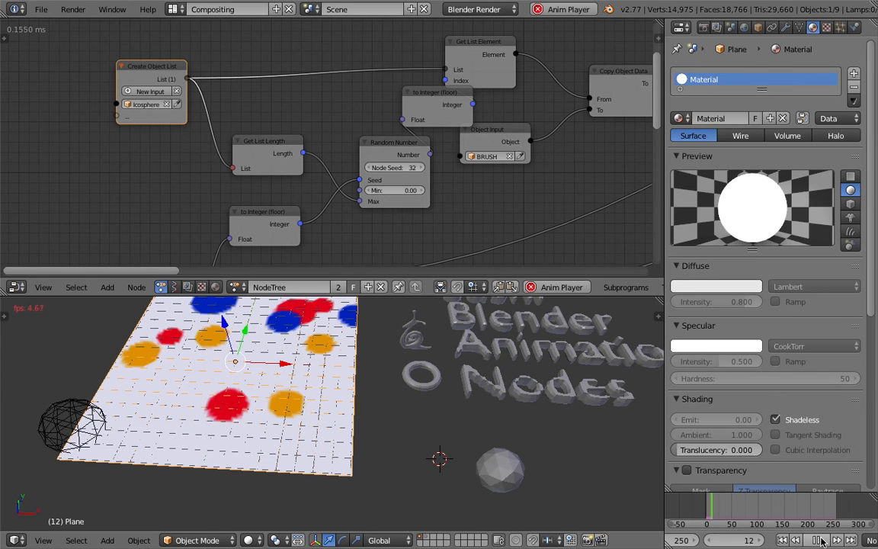
{"action": "left_click", "coordinate": [821, 541]}
{"action": "scroll", "coordinate": [424, 366], "scroll_direction": "down", "scroll_amount": 3}
{"action": "middle_click_drag", "start_coordinate": [355, 358], "coordinate": [375, 387]}
Save the project as a new incremented version, AN_Stamping_Basic_025.blend.
{"action": "left_click", "coordinate": [41, 9]}
{"action": "left_click", "coordinate": [65, 125]}
{"action": "left_click", "coordinate": [777, 61]}
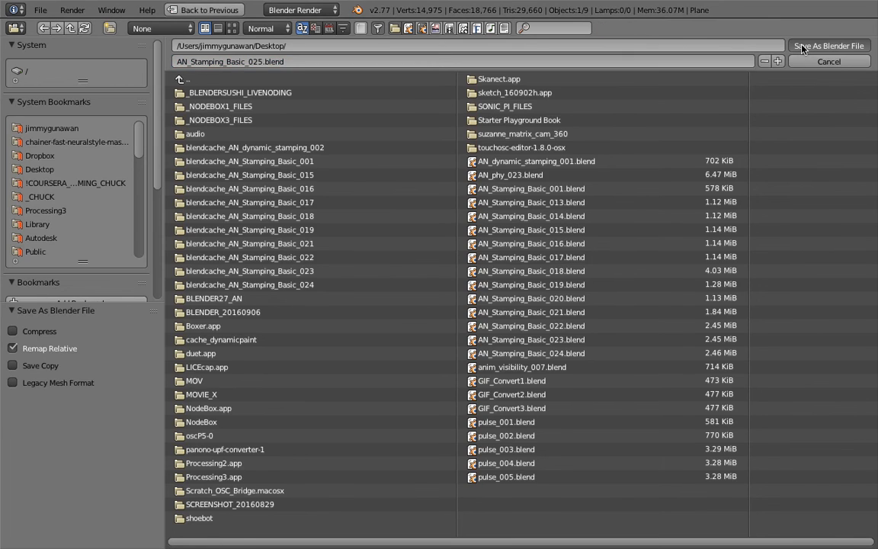
{"action": "left_click", "coordinate": [828, 46]}
Widen the Object Attribute Output node enough to show its full Dynamic Paint paint_color path.
{"action": "scroll", "coordinate": [474, 152], "scroll_direction": "down", "scroll_amount": 3}
{"action": "middle_click_drag", "start_coordinate": [474, 152], "coordinate": [339, 80]}
{"action": "scroll", "coordinate": [339, 80], "scroll_direction": "down", "scroll_amount": 3}
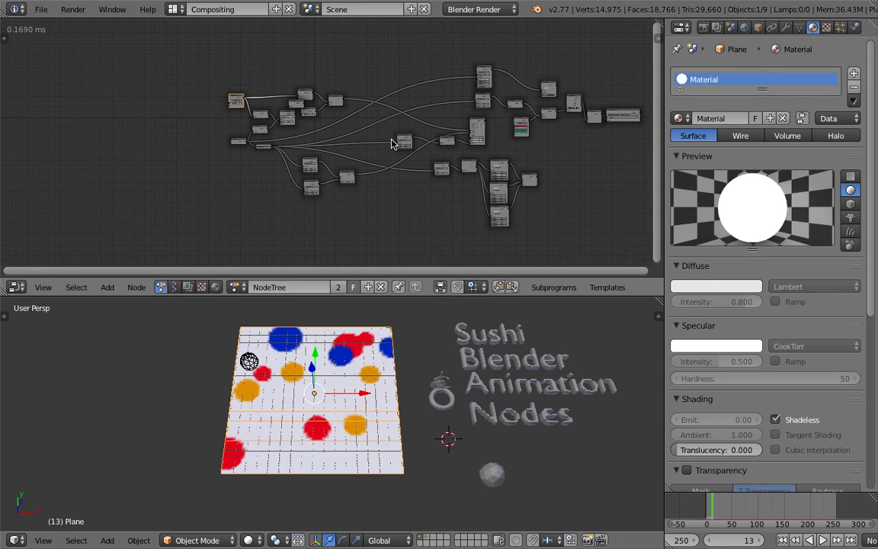
{"action": "middle_click_drag", "start_coordinate": [294, 57], "coordinate": [234, 53]}
{"action": "middle_click_drag", "start_coordinate": [545, 87], "coordinate": [291, 129]}
{"action": "scroll", "coordinate": [298, 132], "scroll_direction": "up", "scroll_amount": 11}
{"action": "left_click_drag", "start_coordinate": [288, 152], "coordinate": [312, 145]}
{"action": "scroll", "coordinate": [294, 145], "scroll_direction": "up", "scroll_amount": 4}
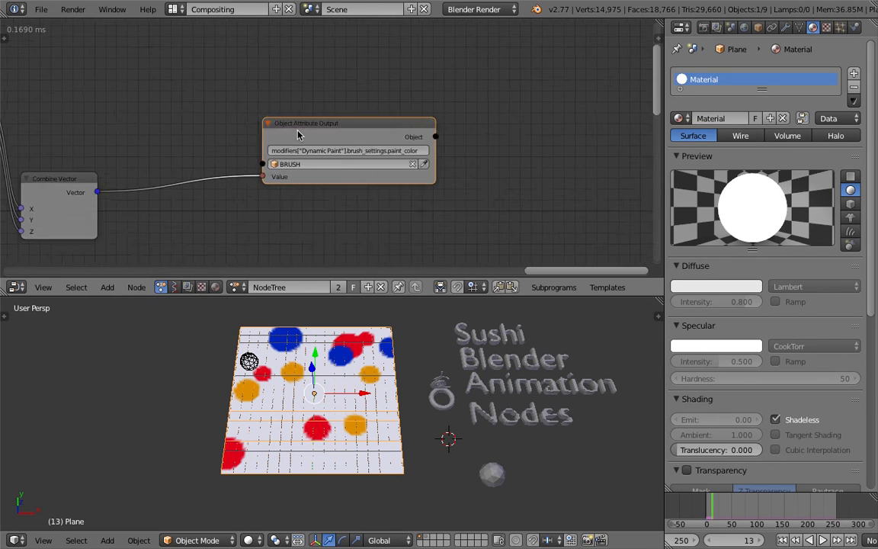
{"action": "scroll", "coordinate": [298, 134], "scroll_direction": "up", "scroll_amount": 1}
{"action": "scroll", "coordinate": [388, 107], "scroll_direction": "down", "scroll_amount": 4}
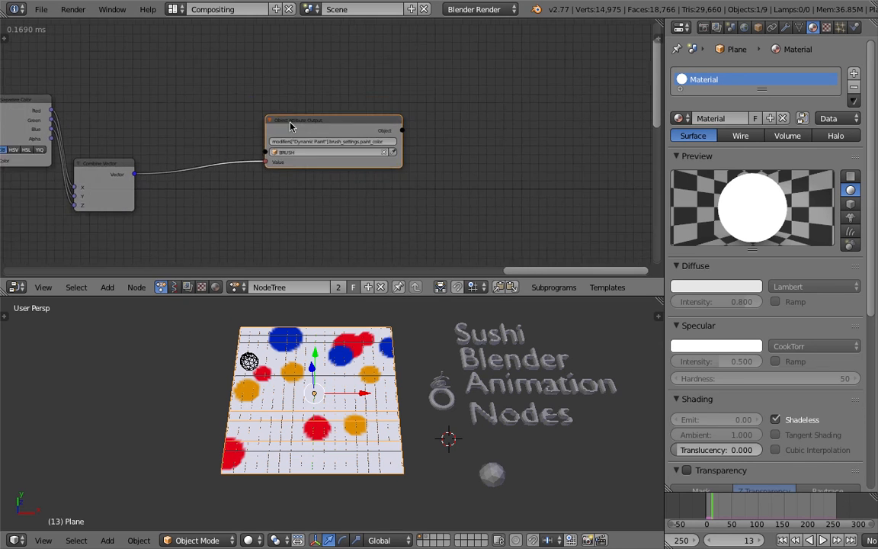
{"action": "left_click_drag", "start_coordinate": [336, 114], "coordinate": [323, 118]}
{"action": "scroll", "coordinate": [395, 138], "scroll_direction": "up", "scroll_amount": 2}
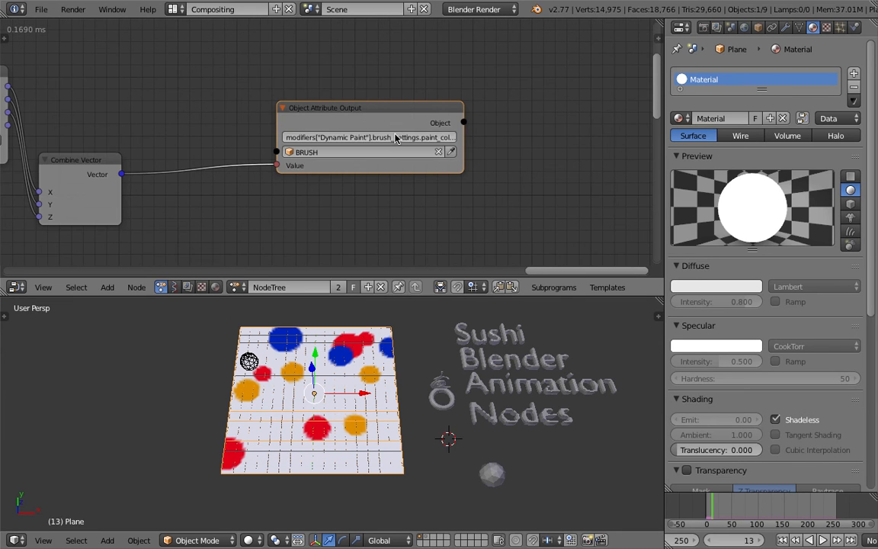
{"action": "mouse_move", "coordinate": [463, 140]}
{"action": "left_mouse_down"}
{"action": "mouse_move", "coordinate": [515, 140]}
{"action": "mouse_move", "coordinate": [484, 139]}
{"action": "left_mouse_up"}
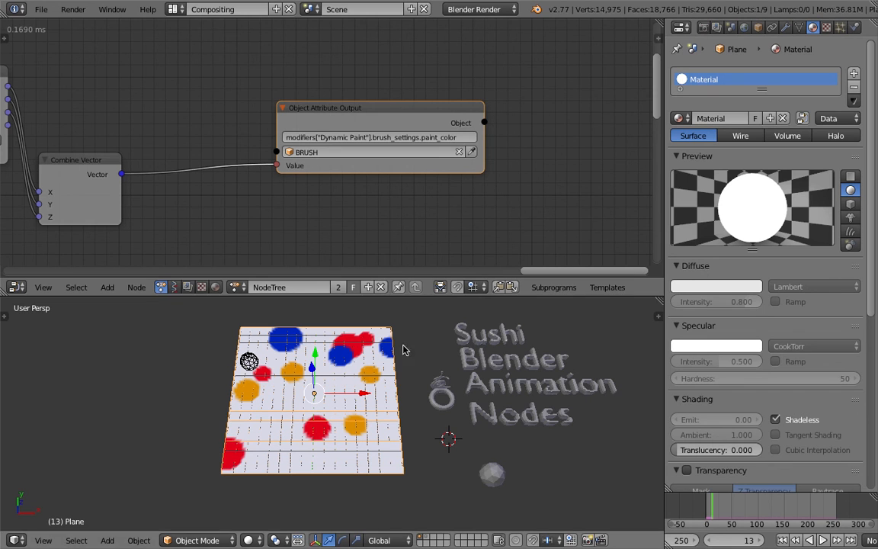
Space out the Object Attribute Output, Combine Vector, Separate Color and color Get List Element nodes.
{"action": "left_click_drag", "start_coordinate": [398, 104], "coordinate": [426, 107]}
{"action": "scroll", "coordinate": [251, 131], "scroll_direction": "down", "scroll_amount": 1}
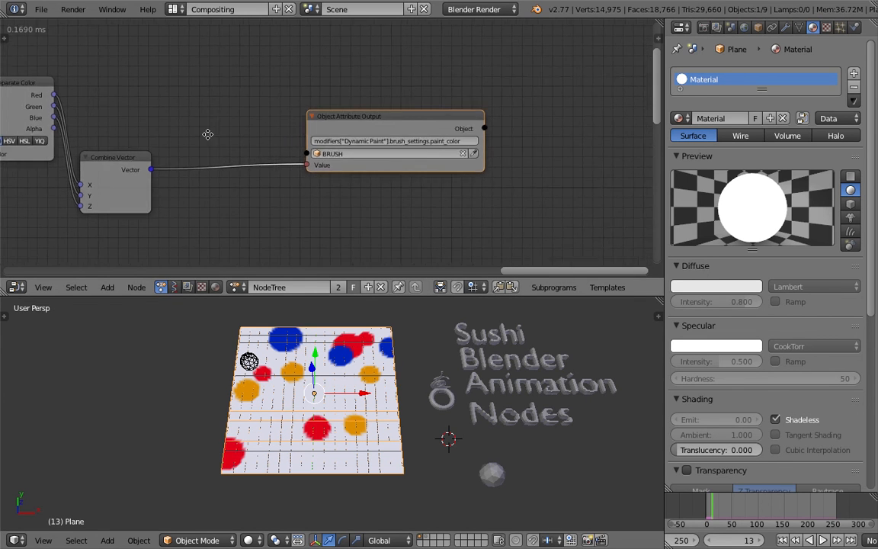
{"action": "middle_click_drag", "start_coordinate": [210, 134], "coordinate": [355, 109]}
{"action": "left_click_drag", "start_coordinate": [281, 134], "coordinate": [395, 118]}
{"action": "scroll", "coordinate": [168, 82], "scroll_direction": "down", "scroll_amount": 1}
{"action": "middle_click_drag", "start_coordinate": [144, 74], "coordinate": [312, 92]}
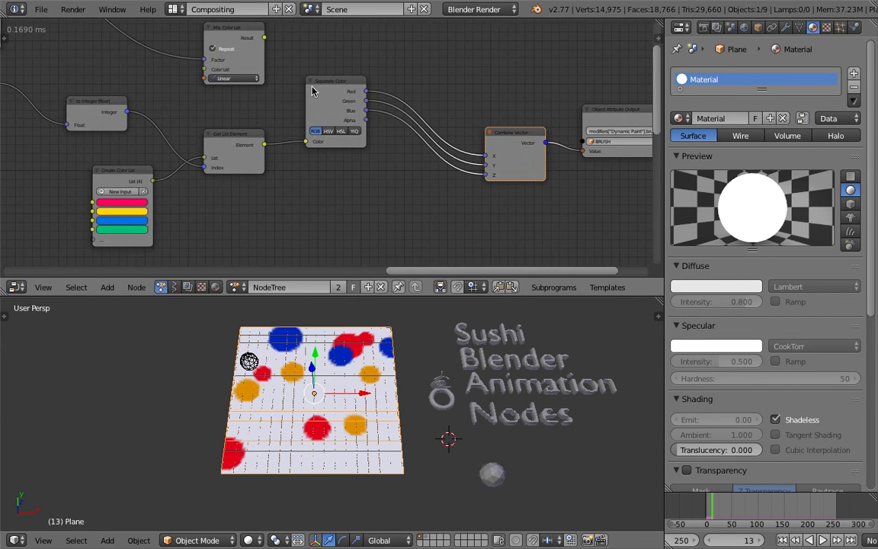
{"action": "left_click_drag", "start_coordinate": [326, 87], "coordinate": [379, 108]}
{"action": "middle_click_drag", "start_coordinate": [294, 100], "coordinate": [429, 102]}
{"action": "left_click_drag", "start_coordinate": [376, 132], "coordinate": [420, 135]}
Rearrange the Create Color List, to Integer and Random Number nodes feeding the color selection.
{"action": "scroll", "coordinate": [298, 196], "scroll_direction": "down", "scroll_amount": 1}
{"action": "middle_click_drag", "start_coordinate": [291, 201], "coordinate": [308, 173]}
{"action": "left_click_drag", "start_coordinate": [293, 144], "coordinate": [314, 152]}
{"action": "scroll", "coordinate": [291, 172], "scroll_direction": "down", "scroll_amount": 1}
{"action": "middle_click_drag", "start_coordinate": [282, 168], "coordinate": [462, 161]}
{"action": "middle_click_drag", "start_coordinate": [344, 158], "coordinate": [369, 138]}
{"action": "scroll", "coordinate": [368, 136], "scroll_direction": "up", "scroll_amount": 1}
{"action": "left_click_drag", "start_coordinate": [354, 111], "coordinate": [364, 129]}
Select the whole color node chain up to Object Attribute Output and move it up and to the right, clear of the other nodes.
{"action": "scroll", "coordinate": [392, 145], "scroll_direction": "down", "scroll_amount": 2}
{"action": "scroll", "coordinate": [343, 128], "scroll_direction": "down", "scroll_amount": 8}
{"action": "middle_click_drag", "start_coordinate": [428, 130], "coordinate": [331, 145]}
{"action": "scroll", "coordinate": [343, 145], "scroll_direction": "up", "scroll_amount": 2}
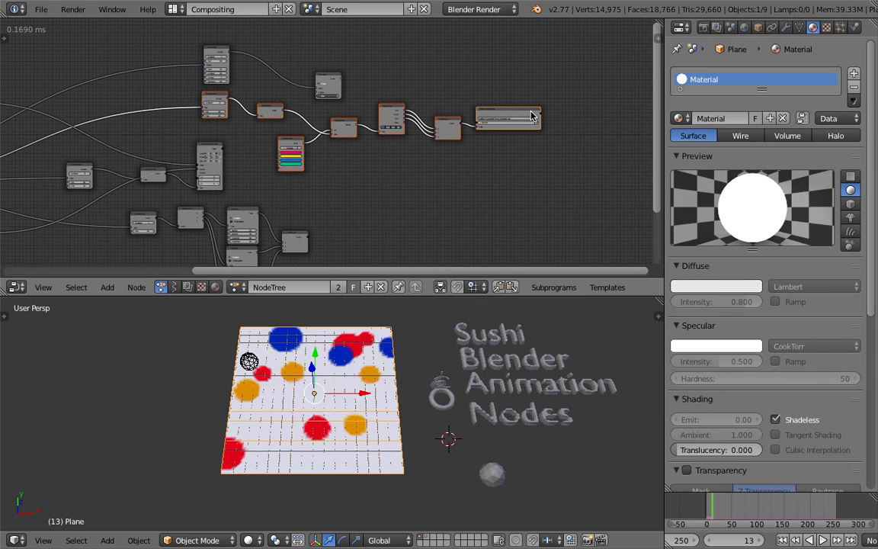
{"action": "scroll", "coordinate": [346, 136], "scroll_direction": "down", "scroll_amount": 2}
{"action": "key", "text": "g"}
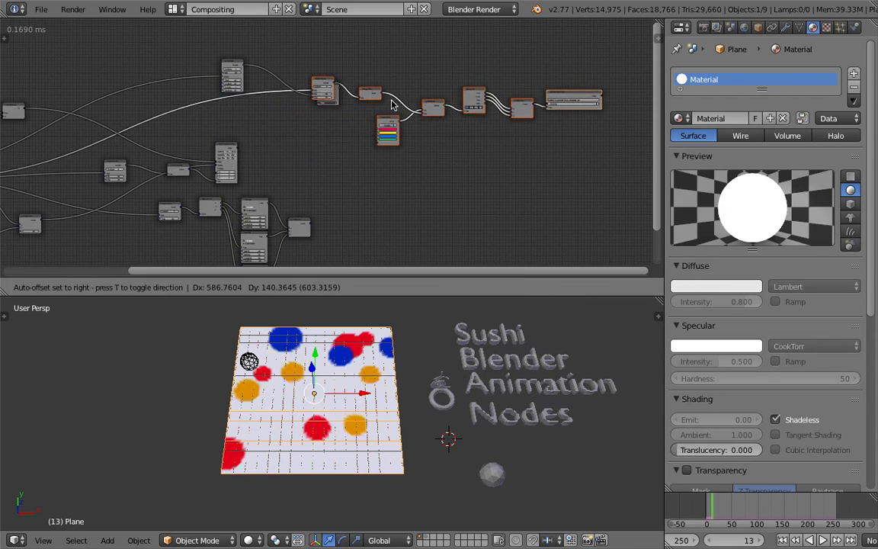
{"action": "left_click", "coordinate": [387, 137]}
Delete the unused number wiggle and Mix Color List nodes.
{"action": "scroll", "coordinate": [389, 139], "scroll_direction": "up", "scroll_amount": 4}
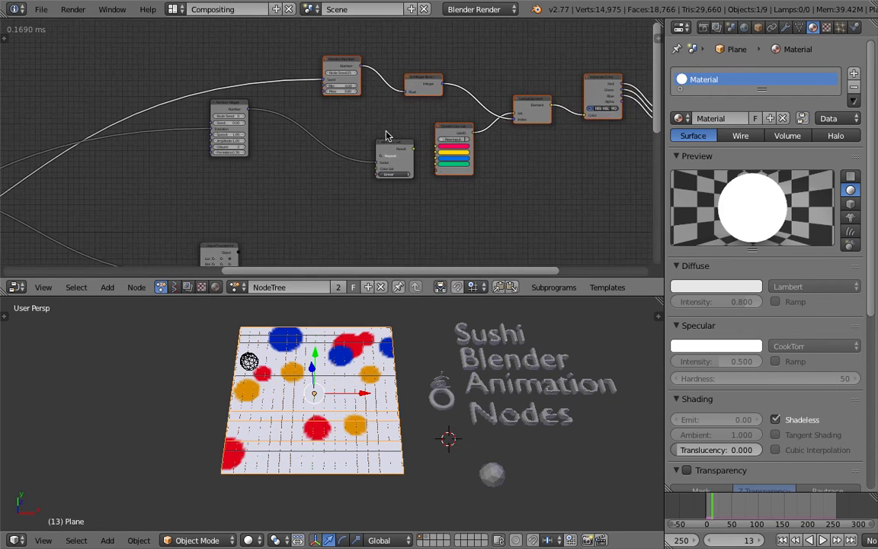
{"action": "left_click_drag", "start_coordinate": [405, 140], "coordinate": [374, 149]}
{"action": "middle_click_drag", "start_coordinate": [267, 123], "coordinate": [339, 131]}
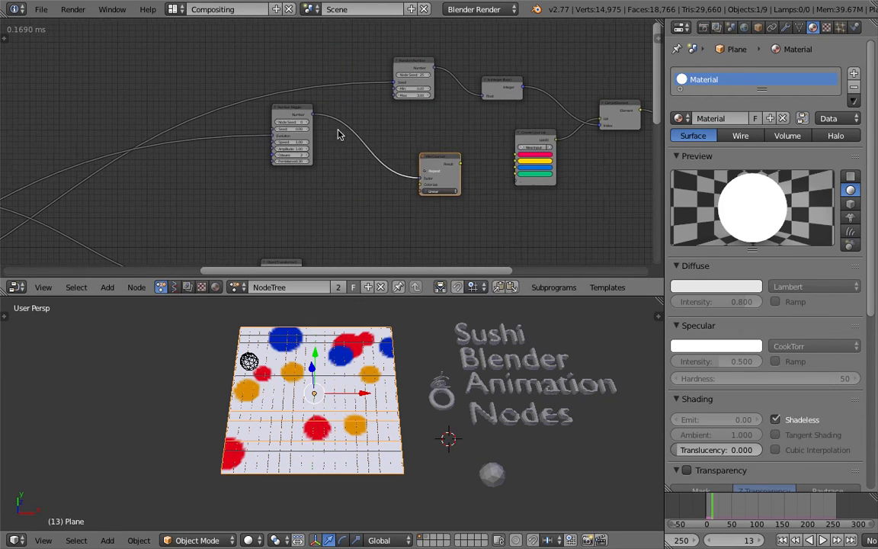
{"action": "key", "text": "x"}
Move the Object Transforms Output node to the far right, past the color chain, and save the file.
{"action": "scroll", "coordinate": [340, 218], "scroll_direction": "down", "scroll_amount": 6}
{"action": "middle_click_drag", "start_coordinate": [341, 223], "coordinate": [363, 137]}
{"action": "scroll", "coordinate": [354, 161], "scroll_direction": "down", "scroll_amount": 3}
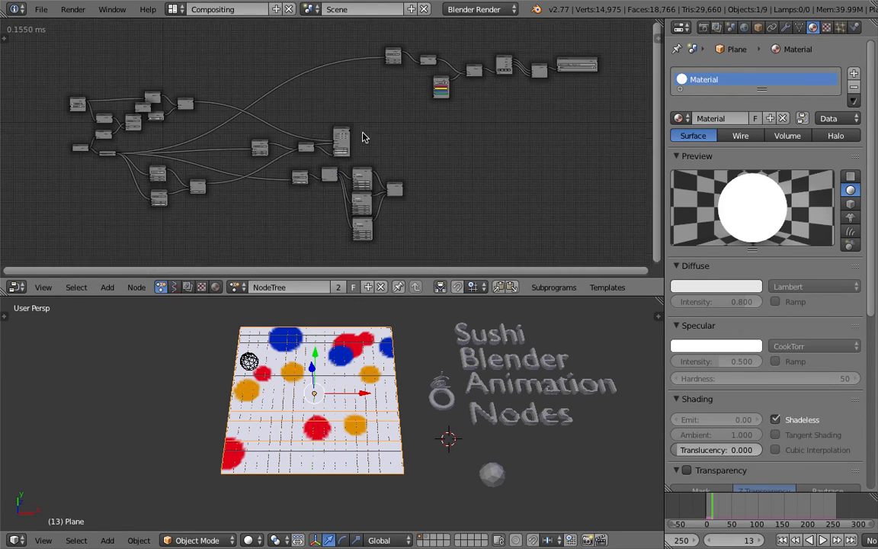
{"action": "scroll", "coordinate": [352, 157], "scroll_direction": "up", "scroll_amount": 4}
{"action": "middle_click_drag", "start_coordinate": [342, 167], "coordinate": [370, 151]}
{"action": "key", "text": "g"}
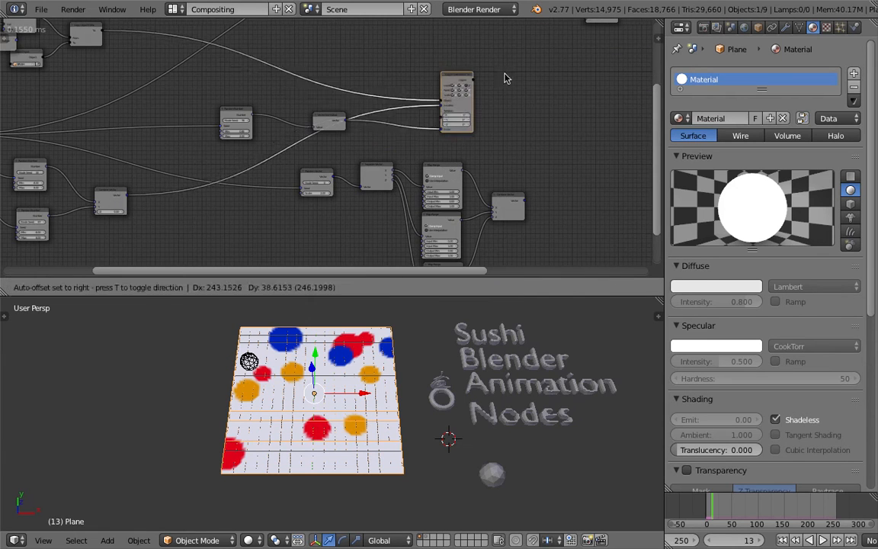
{"action": "left_click", "coordinate": [533, 83]}
{"action": "middle_click_drag", "start_coordinate": [533, 84], "coordinate": [452, 81]}
{"action": "left_click_drag", "start_coordinate": [409, 92], "coordinate": [375, 80]}
{"action": "middle_click_drag", "start_coordinate": [407, 81], "coordinate": [364, 120]}
{"action": "left_click_drag", "start_coordinate": [372, 116], "coordinate": [644, 112]}
{"action": "middle_click_drag", "start_coordinate": [604, 111], "coordinate": [385, 133]}
{"action": "left_click_drag", "start_coordinate": [423, 137], "coordinate": [505, 123]}
{"action": "middle_click_drag", "start_coordinate": [486, 115], "coordinate": [351, 129]}
{"action": "scroll", "coordinate": [350, 129], "scroll_direction": "up", "scroll_amount": 3}
{"action": "key", "text": "ctrl+s"}
{"action": "left_click", "coordinate": [350, 127]}
Link the Object output of Object Attribute Output to the Object input of Object Transforms Output and place the two nodes closer together.
{"action": "scroll", "coordinate": [350, 127], "scroll_direction": "up", "scroll_amount": 4}
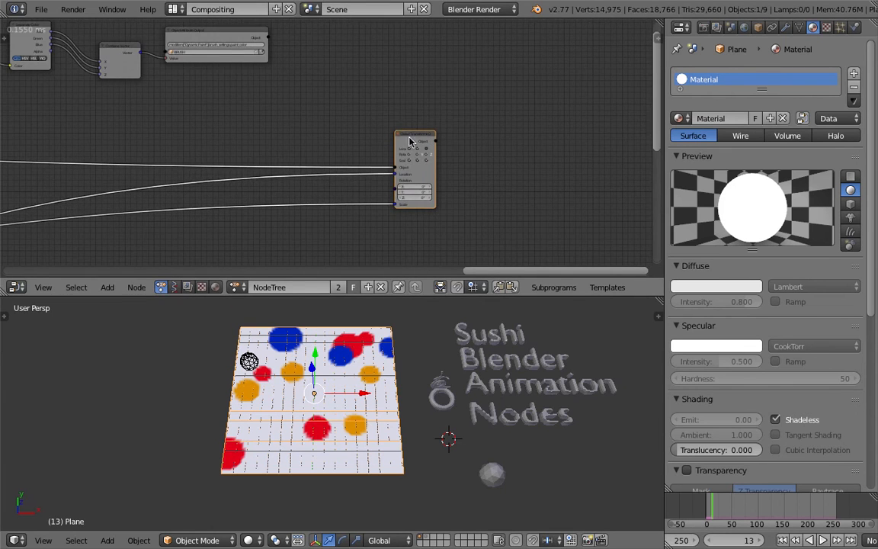
{"action": "left_click_drag", "start_coordinate": [272, 67], "coordinate": [309, 100]}
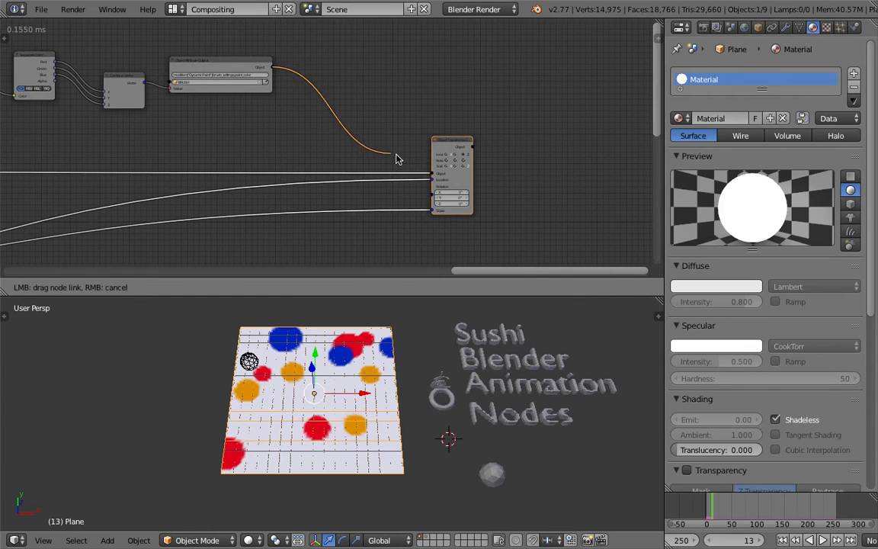
{"action": "left_click_drag", "start_coordinate": [428, 174], "coordinate": [429, 174]}
{"action": "left_click_drag", "start_coordinate": [453, 140], "coordinate": [394, 86]}
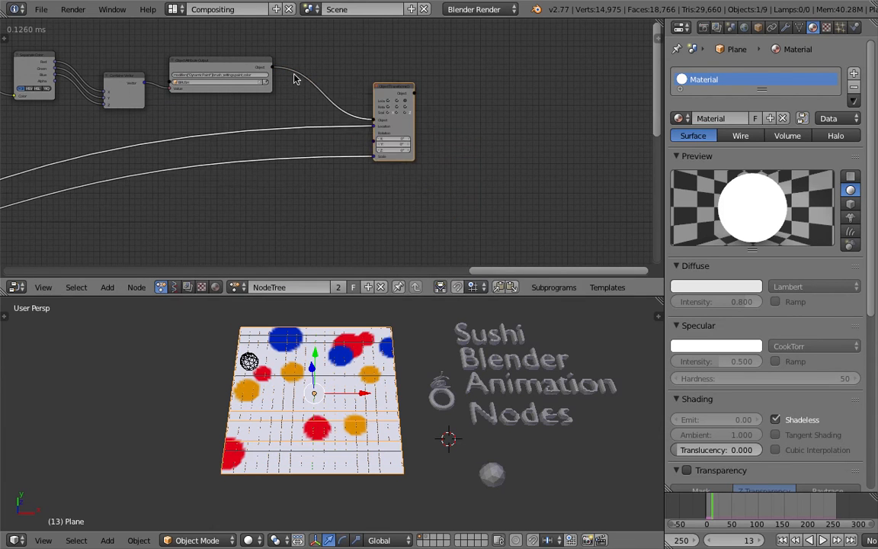
{"action": "middle_click_drag", "start_coordinate": [333, 86], "coordinate": [443, 96]}
Play the animation to test the rewired nodes, stop it, and save the file.
{"action": "left_click", "coordinate": [824, 540]}
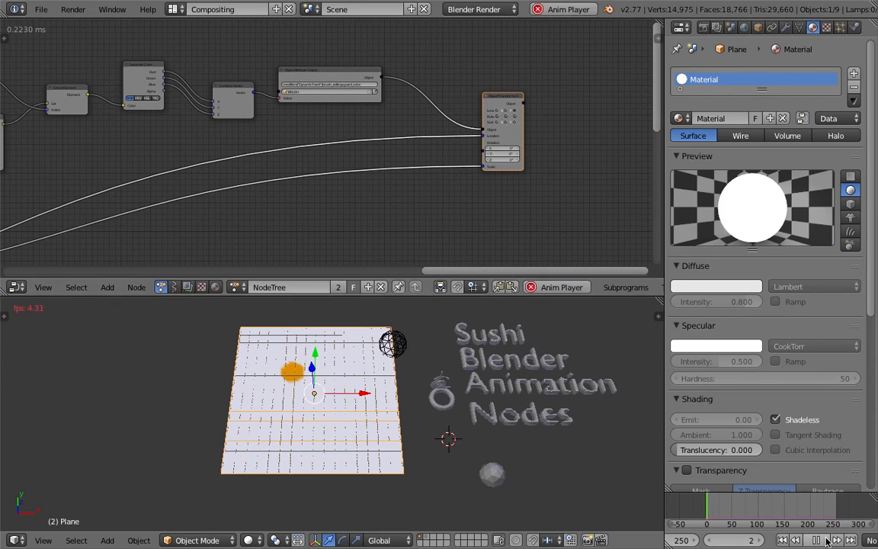
{"action": "key", "text": "alt+a"}
{"action": "scroll", "coordinate": [168, 151], "scroll_direction": "down", "scroll_amount": 8}
{"action": "middle_click_drag", "start_coordinate": [169, 151], "coordinate": [330, 95]}
{"action": "scroll", "coordinate": [333, 129], "scroll_direction": "down", "scroll_amount": 5}
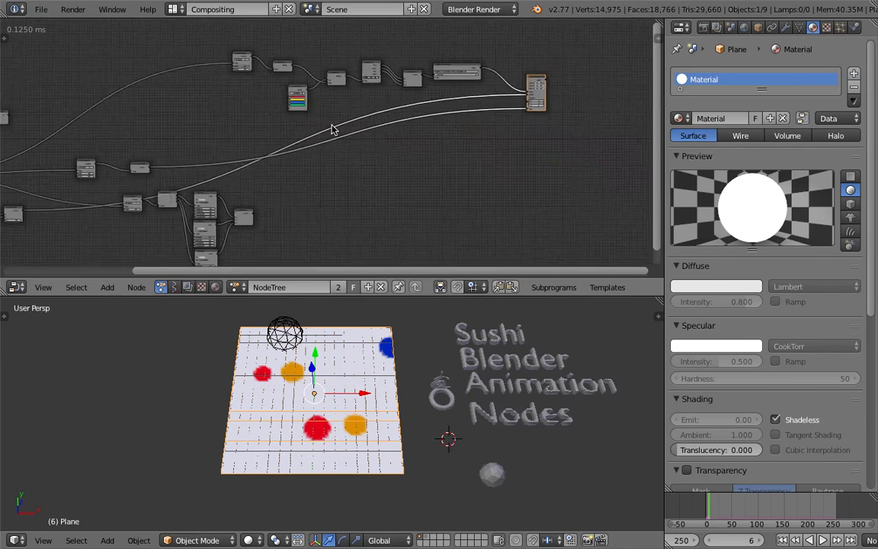
{"action": "key", "text": "ctrl+s"}
{"action": "left_click", "coordinate": [333, 129]}
Select the color chain together with the Object Transforms Output node and shift them left toward the rest of the tree.
{"action": "scroll", "coordinate": [321, 105], "scroll_direction": "up", "scroll_amount": 4}
{"action": "middle_click_drag", "start_coordinate": [263, 51], "coordinate": [235, 119]}
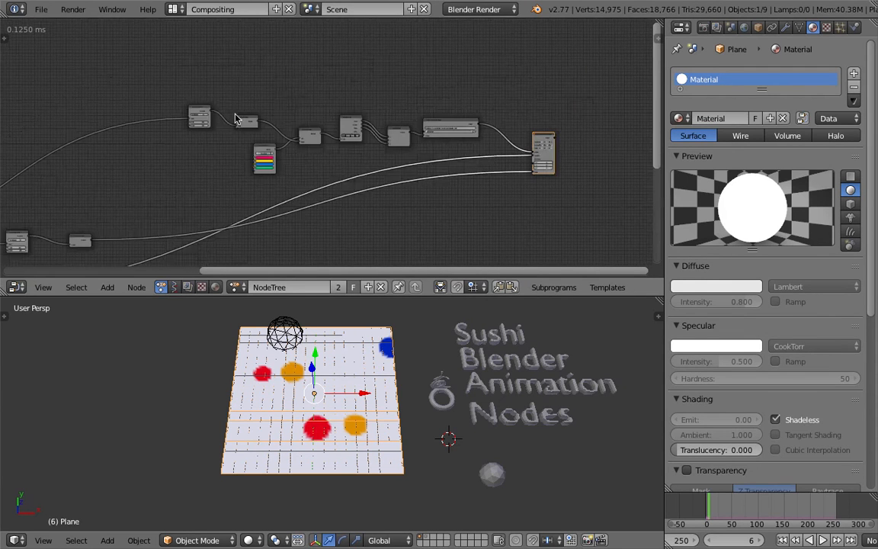
{"action": "left_click_drag", "start_coordinate": [192, 78], "coordinate": [468, 151]}
{"action": "key", "text": "g"}
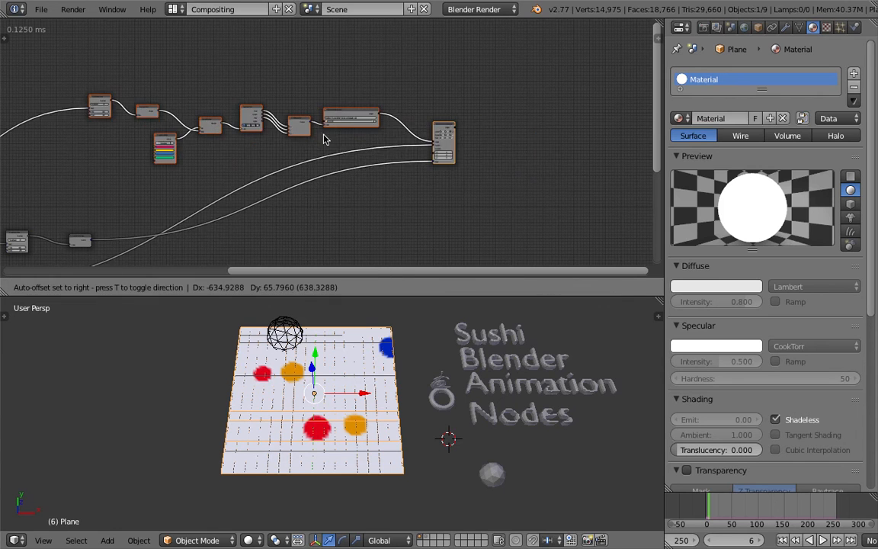
{"action": "left_click", "coordinate": [368, 142]}
Join the color nodes in a new frame, excluding Object Transforms Output, and move the frame up and to the left.
{"action": "middle_click_drag", "start_coordinate": [261, 152], "coordinate": [421, 114]}
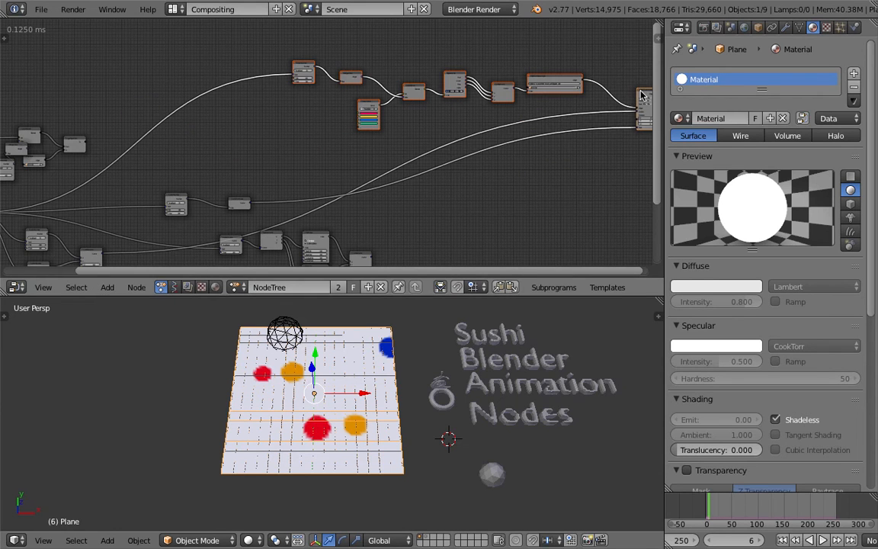
{"action": "left_click", "coordinate": [107, 287]}
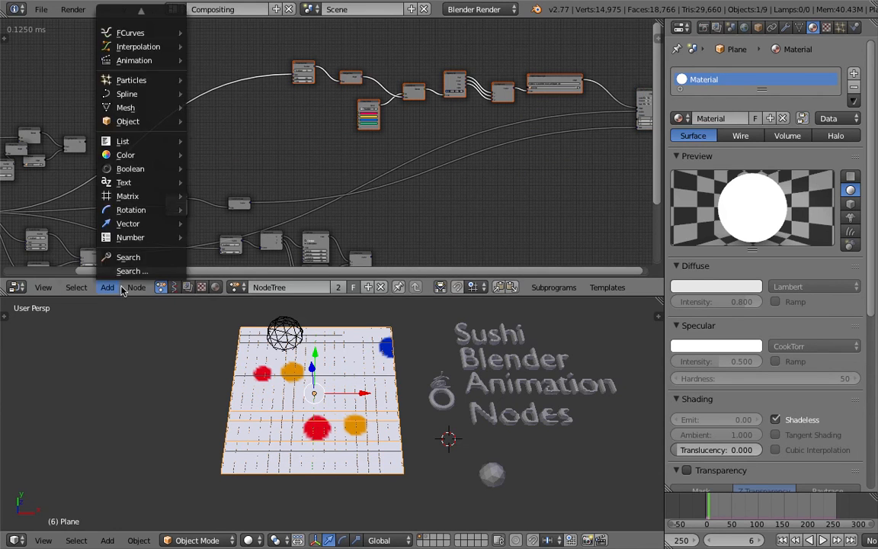
{"action": "mouse_move", "coordinate": [126, 290]}
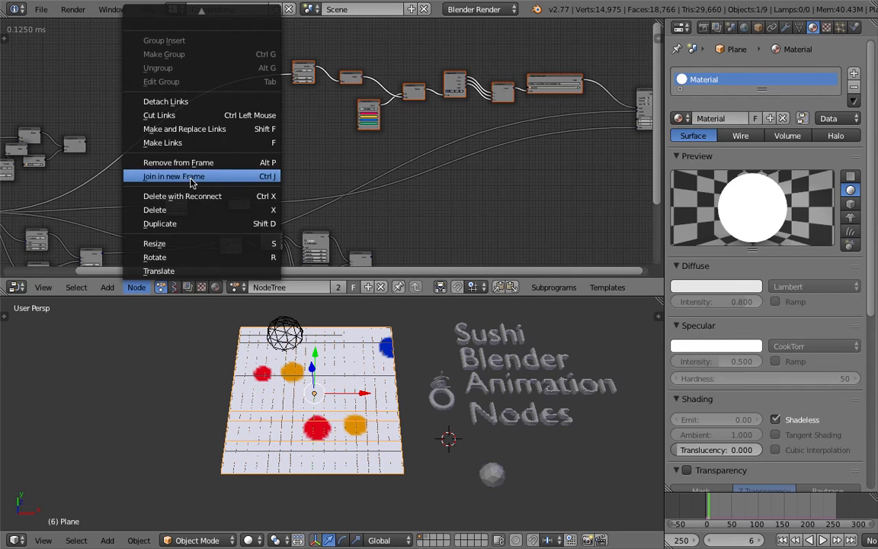
{"action": "left_click", "coordinate": [174, 176]}
{"action": "middle_click_drag", "start_coordinate": [358, 83], "coordinate": [353, 137]}
{"action": "left_click_drag", "start_coordinate": [393, 110], "coordinate": [292, 70]}
Spread out the unused Combine Vector, Map Range, Separate Vector and Random Vector nodes.
{"action": "middle_click_drag", "start_coordinate": [307, 186], "coordinate": [358, 115]}
{"action": "middle_click_drag", "start_coordinate": [332, 165], "coordinate": [349, 141]}
{"action": "left_click_drag", "start_coordinate": [357, 192], "coordinate": [538, 116]}
{"action": "middle_click_drag", "start_coordinate": [533, 127], "coordinate": [290, 177]}
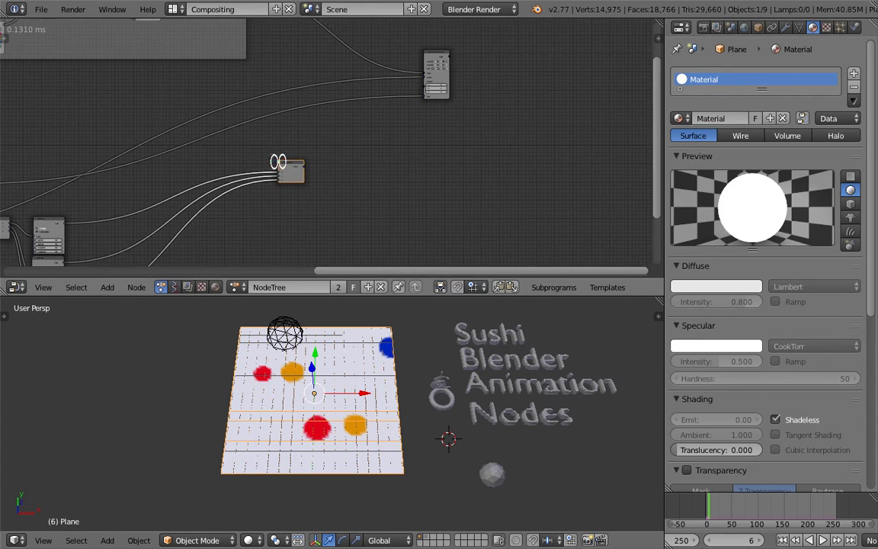
{"action": "left_click_drag", "start_coordinate": [296, 169], "coordinate": [180, 228]}
{"action": "middle_click_drag", "start_coordinate": [161, 201], "coordinate": [446, 146]}
{"action": "scroll", "coordinate": [373, 176], "scroll_direction": "up", "scroll_amount": 5}
{"action": "scroll", "coordinate": [374, 176], "scroll_direction": "up", "scroll_amount": 1}
{"action": "middle_click_drag", "start_coordinate": [390, 228], "coordinate": [367, 148]}
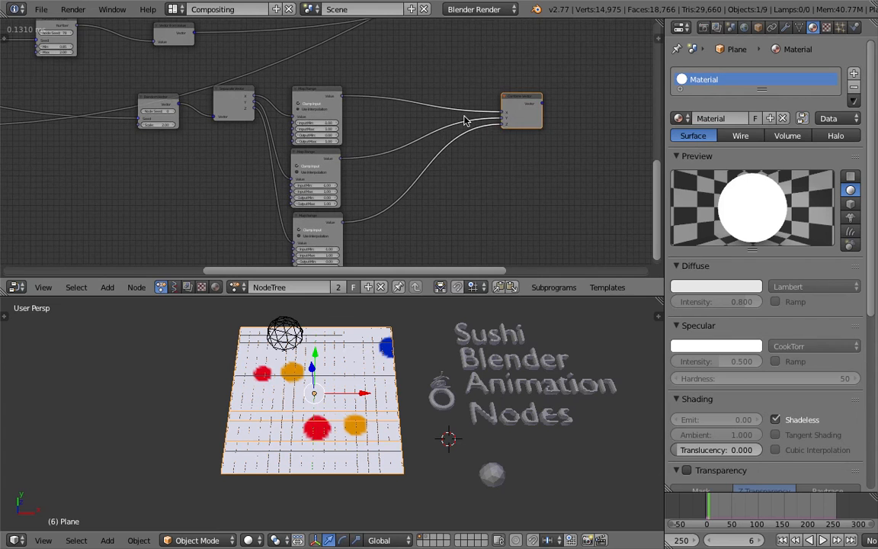
{"action": "middle_click_drag", "start_coordinate": [465, 119], "coordinate": [472, 134]}
{"action": "left_click_drag", "start_coordinate": [498, 132], "coordinate": [441, 153]}
{"action": "middle_click_drag", "start_coordinate": [296, 99], "coordinate": [375, 97]}
{"action": "left_click_drag", "start_coordinate": [306, 114], "coordinate": [305, 163]}
{"action": "middle_click_drag", "start_coordinate": [275, 152], "coordinate": [347, 152]}
{"action": "left_click_drag", "start_coordinate": [308, 134], "coordinate": [321, 189]}
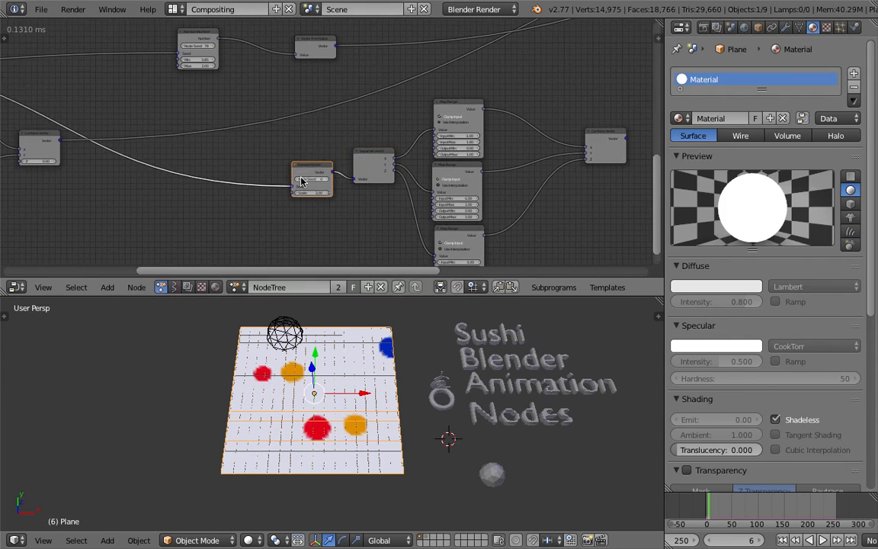
{"action": "scroll", "coordinate": [309, 189], "scroll_direction": "up", "scroll_amount": 4}
{"action": "scroll", "coordinate": [333, 183], "scroll_direction": "down", "scroll_amount": 3}
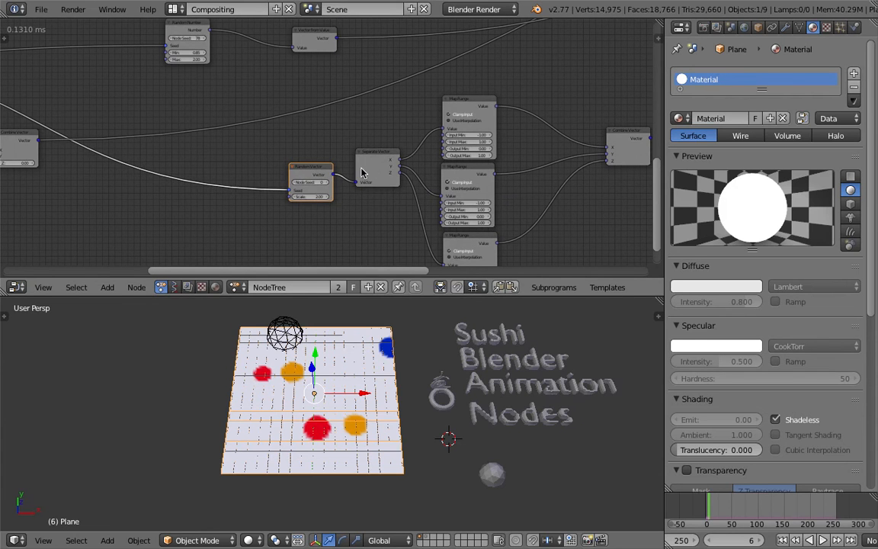
Delete the unused Random Vector, Separate Vector, three Map Range and Combine Vector nodes.
{"action": "key", "text": "x"}
{"action": "left_click", "coordinate": [362, 173]}
{"action": "key", "text": "x"}
{"action": "key", "text": "x"}
{"action": "left_click", "coordinate": [618, 137]}
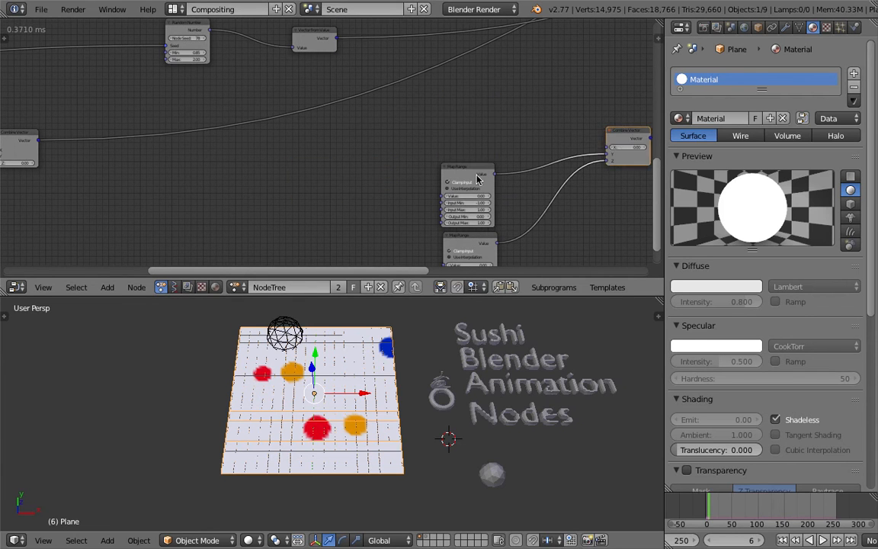
{"action": "key", "text": "x"}
{"action": "left_click", "coordinate": [463, 177]}
{"action": "key", "text": "x"}
{"action": "left_click", "coordinate": [477, 236]}
{"action": "key", "text": "x"}
Move the Vector from Value node and its Random Number node close to the Scale input of Object Transforms Output.
{"action": "scroll", "coordinate": [404, 139], "scroll_direction": "down", "scroll_amount": 4}
{"action": "scroll", "coordinate": [335, 206], "scroll_direction": "down", "scroll_amount": 4}
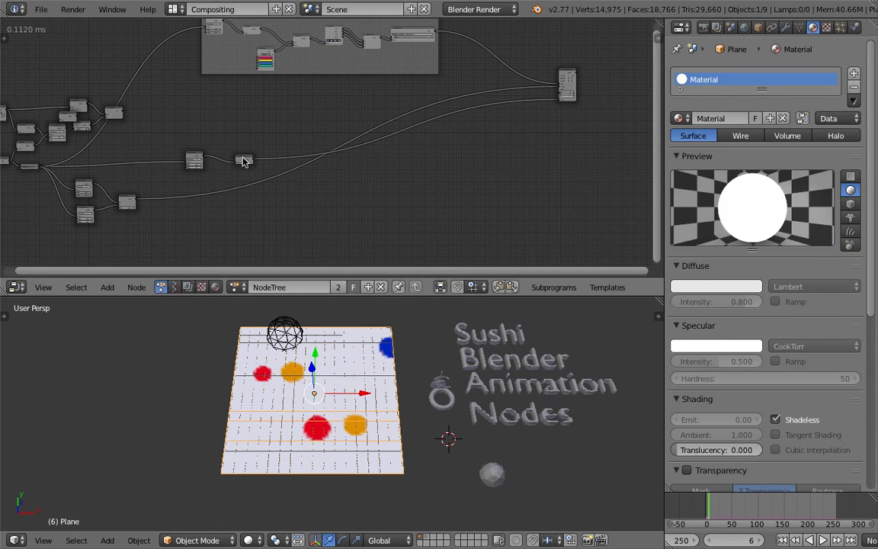
{"action": "left_click_drag", "start_coordinate": [244, 160], "coordinate": [410, 127]}
{"action": "left_click_drag", "start_coordinate": [486, 114], "coordinate": [512, 107]}
{"action": "left_click_drag", "start_coordinate": [201, 156], "coordinate": [428, 122]}
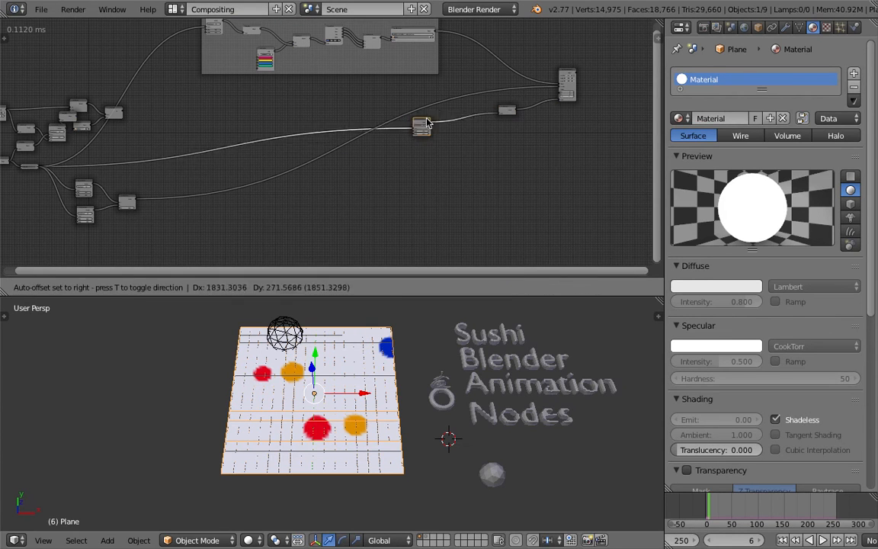
{"action": "middle_click_drag", "start_coordinate": [495, 121], "coordinate": [192, 151]}
{"action": "scroll", "coordinate": [192, 151], "scroll_direction": "up", "scroll_amount": 11}
{"action": "middle_click_drag", "start_coordinate": [121, 154], "coordinate": [415, 154]}
{"action": "scroll", "coordinate": [415, 154], "scroll_direction": "up", "scroll_amount": 5}
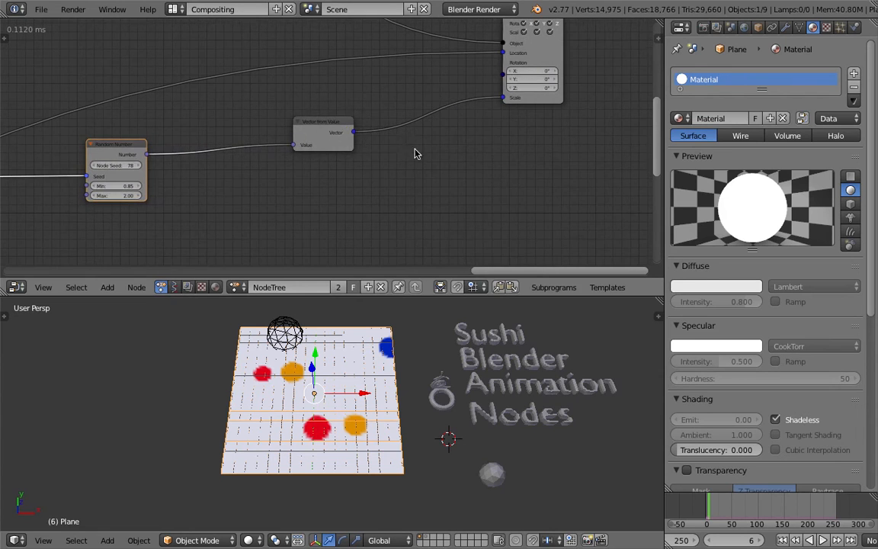
{"action": "left_click_drag", "start_coordinate": [347, 131], "coordinate": [459, 117]}
{"action": "left_click_drag", "start_coordinate": [115, 151], "coordinate": [353, 120]}
Move the location Combine Vector node and its two Random Number nodes closer to the Object Transforms Output node.
{"action": "scroll", "coordinate": [320, 140], "scroll_direction": "down", "scroll_amount": 8}
{"action": "scroll", "coordinate": [403, 141], "scroll_direction": "down", "scroll_amount": 4}
{"action": "middle_click_drag", "start_coordinate": [202, 137], "coordinate": [104, 96]}
{"action": "scroll", "coordinate": [236, 131], "scroll_direction": "up", "scroll_amount": 2}
{"action": "scroll", "coordinate": [282, 133], "scroll_direction": "up", "scroll_amount": 3}
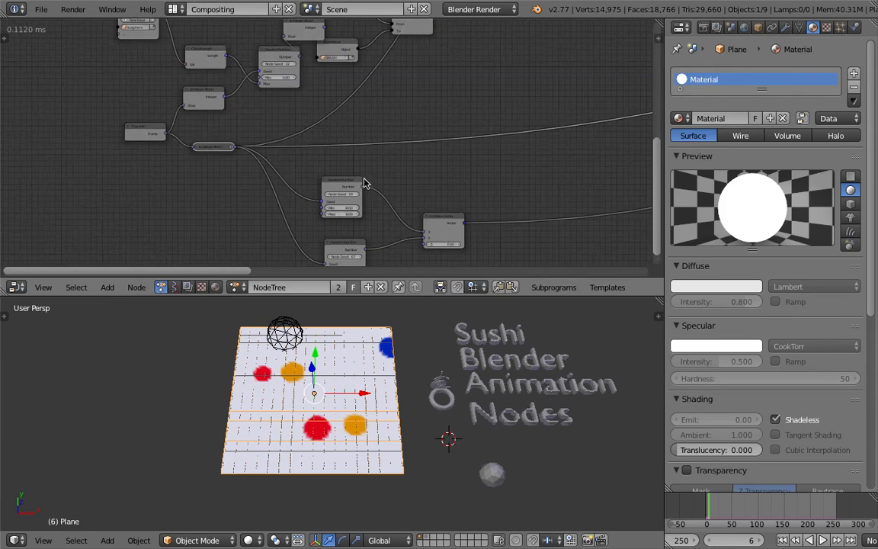
{"action": "scroll", "coordinate": [364, 183], "scroll_direction": "up", "scroll_amount": 2}
{"action": "middle_click_drag", "start_coordinate": [434, 215], "coordinate": [415, 159]}
{"action": "left_click_drag", "start_coordinate": [432, 166], "coordinate": [468, 162]}
{"action": "left_click_drag", "start_coordinate": [323, 123], "coordinate": [374, 120]}
{"action": "left_click_drag", "start_coordinate": [330, 196], "coordinate": [370, 189]}
{"action": "scroll", "coordinate": [475, 151], "scroll_direction": "down", "scroll_amount": 4}
{"action": "middle_click_drag", "start_coordinate": [474, 157], "coordinate": [318, 161]}
{"action": "left_click_drag", "start_coordinate": [522, 108], "coordinate": [496, 162]}
{"action": "left_click_drag", "start_coordinate": [115, 193], "coordinate": [482, 98]}
{"action": "left_click_drag", "start_coordinate": [88, 180], "coordinate": [405, 97]}
{"action": "left_click_drag", "start_coordinate": [78, 223], "coordinate": [401, 125]}
Spread the Copy Object Data, Get List Element and to Integer nodes of the object-picking chain apart and save the file.
{"action": "middle_click_drag", "start_coordinate": [196, 117], "coordinate": [457, 155]}
{"action": "scroll", "coordinate": [421, 151], "scroll_direction": "up", "scroll_amount": 6}
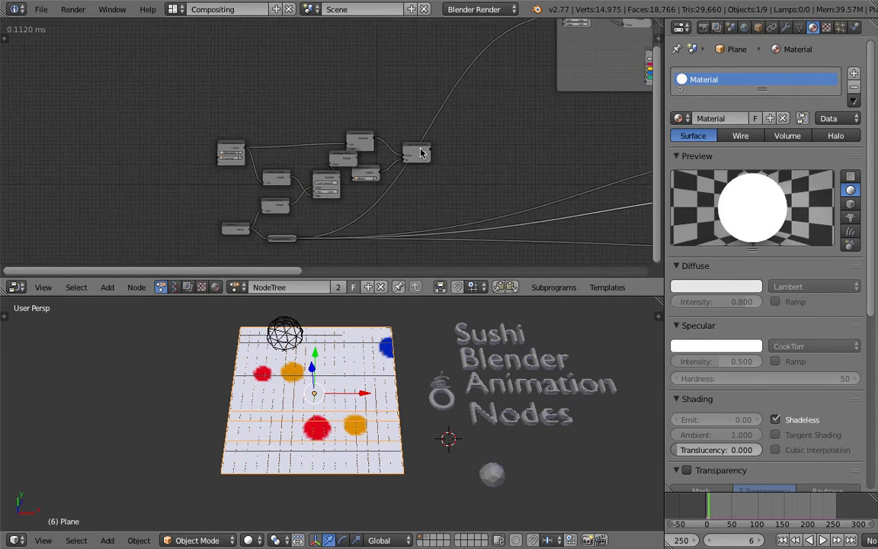
{"action": "left_click_drag", "start_coordinate": [450, 151], "coordinate": [444, 139]}
{"action": "left_click_drag", "start_coordinate": [439, 102], "coordinate": [537, 122]}
{"action": "left_click_drag", "start_coordinate": [328, 157], "coordinate": [314, 157]}
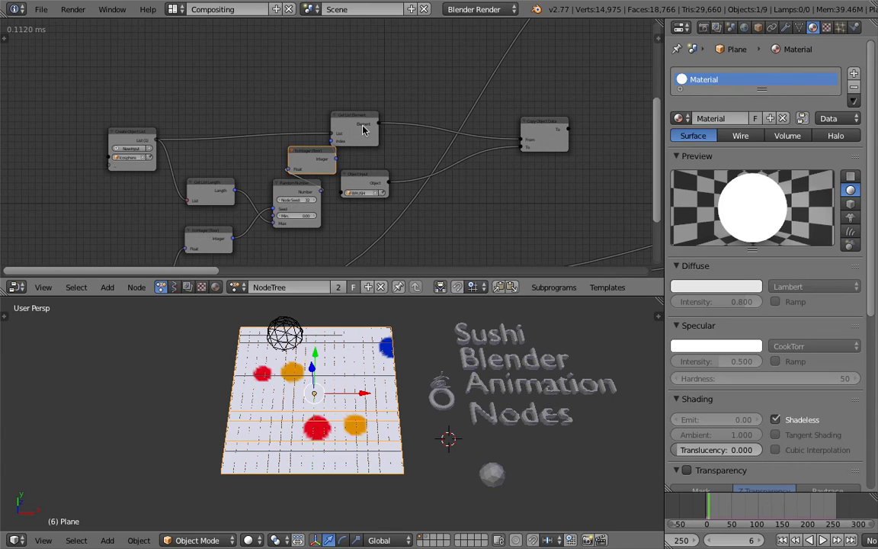
{"action": "left_click_drag", "start_coordinate": [351, 118], "coordinate": [385, 105]}
{"action": "left_click_drag", "start_coordinate": [314, 151], "coordinate": [331, 139]}
{"action": "key", "text": "ctrl+s"}
{"action": "left_click", "coordinate": [332, 141]}
Link the Copy Object Data node's To output to the input of the wide output node at the end of the framed color group.
{"action": "scroll", "coordinate": [332, 143], "scroll_direction": "down", "scroll_amount": 5}
{"action": "middle_click_drag", "start_coordinate": [477, 163], "coordinate": [208, 186]}
{"action": "scroll", "coordinate": [207, 184], "scroll_direction": "down", "scroll_amount": 4}
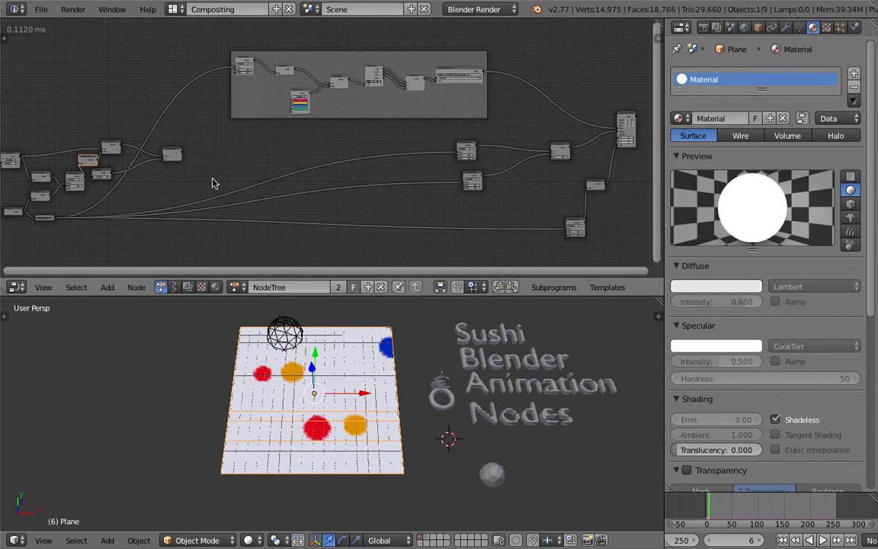
{"action": "scroll", "coordinate": [210, 163], "scroll_direction": "up", "scroll_amount": 1}
{"action": "middle_click_drag", "start_coordinate": [202, 151], "coordinate": [118, 149]}
{"action": "scroll", "coordinate": [95, 179], "scroll_direction": "up", "scroll_amount": 1}
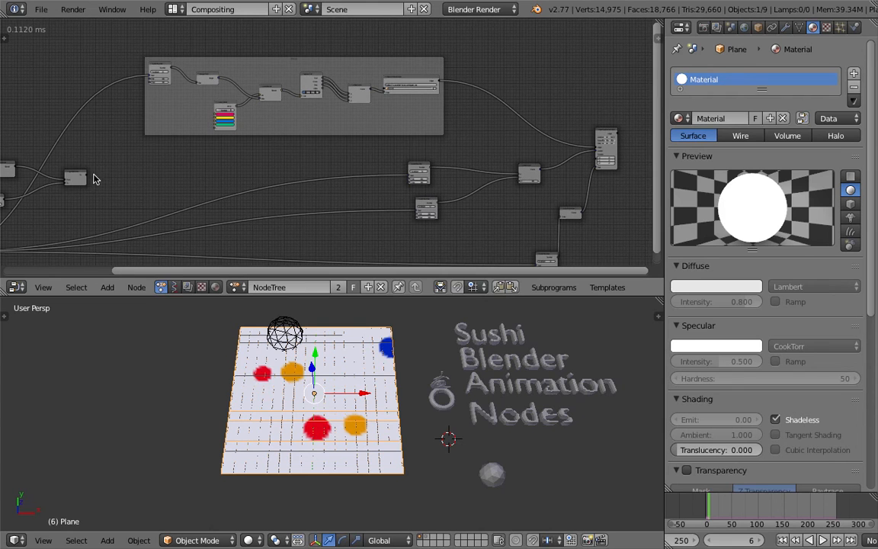
{"action": "left_click_drag", "start_coordinate": [87, 176], "coordinate": [115, 177]}
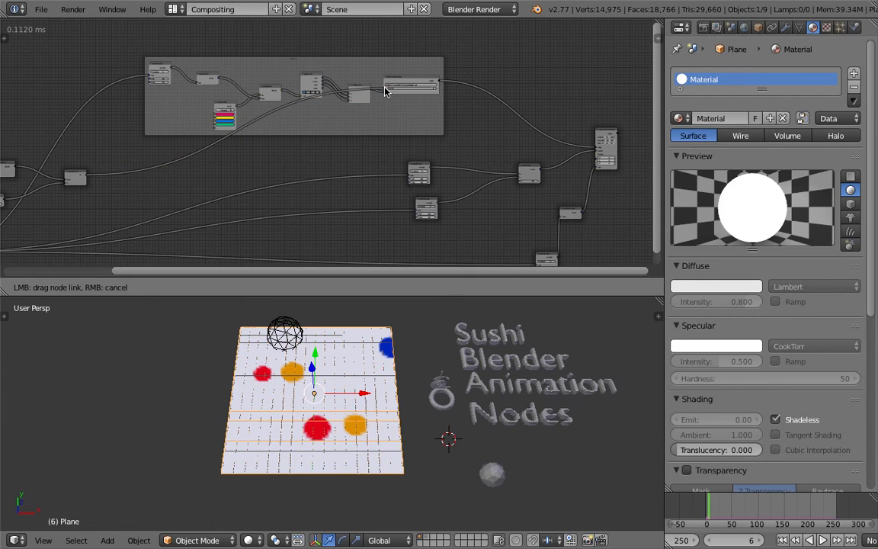
{"action": "left_click_drag", "start_coordinate": [385, 91], "coordinate": [386, 90]}
Try placing the Copy Object Data node above the framed color group.
{"action": "middle_click_drag", "start_coordinate": [334, 133], "coordinate": [333, 147]}
{"action": "middle_click_drag", "start_coordinate": [181, 127], "coordinate": [423, 110]}
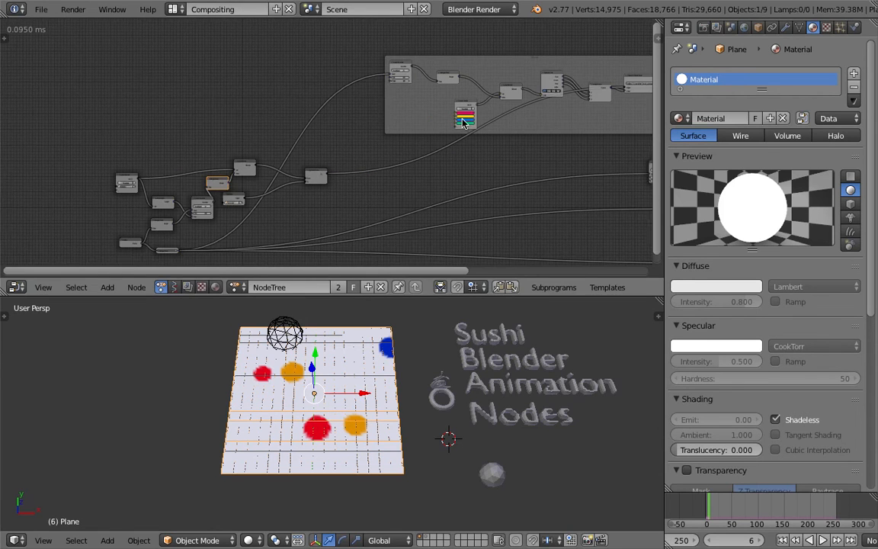
{"action": "left_click_drag", "start_coordinate": [316, 178], "coordinate": [350, 132]}
{"action": "middle_click_drag", "start_coordinate": [351, 132], "coordinate": [363, 192]}
{"action": "left_click_drag", "start_coordinate": [364, 192], "coordinate": [348, 81]}
{"action": "key", "text": "Home"}
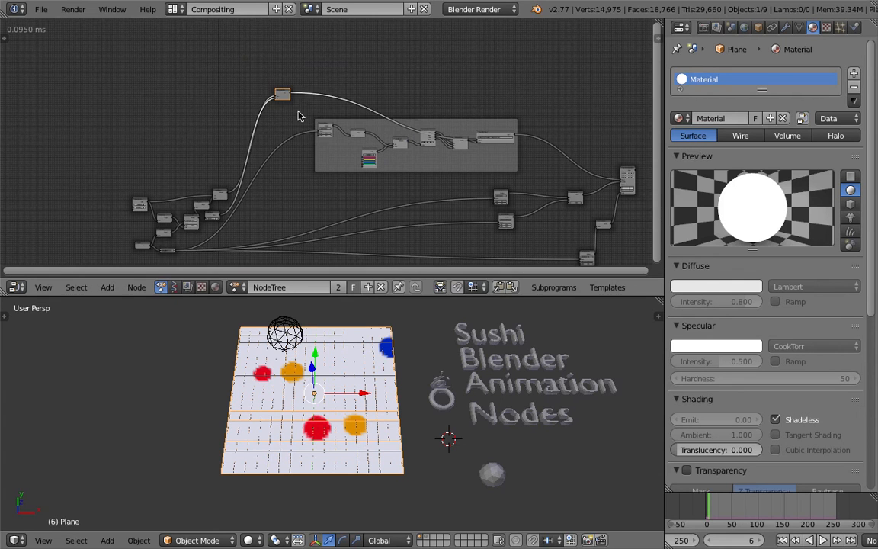
{"action": "left_click_drag", "start_coordinate": [289, 94], "coordinate": [279, 196]}
Move the Create Object List, Get List Length and frame-driven to Integer nodes further away from the Random Number node.
{"action": "scroll", "coordinate": [242, 206], "scroll_direction": "up", "scroll_amount": 1}
{"action": "middle_click_drag", "start_coordinate": [242, 207], "coordinate": [488, 131]}
{"action": "scroll", "coordinate": [446, 135], "scroll_direction": "up", "scroll_amount": 18}
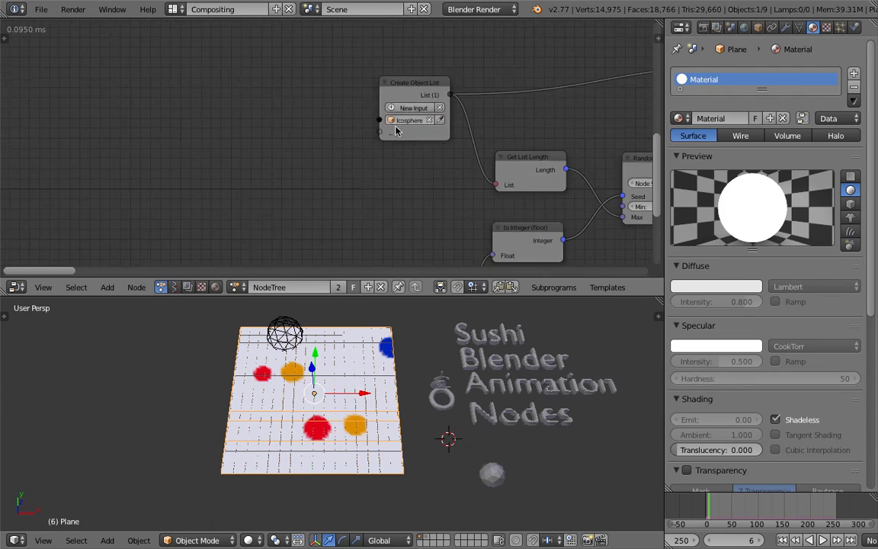
{"action": "left_click_drag", "start_coordinate": [405, 90], "coordinate": [196, 105]}
{"action": "scroll", "coordinate": [229, 110], "scroll_direction": "down", "scroll_amount": 5}
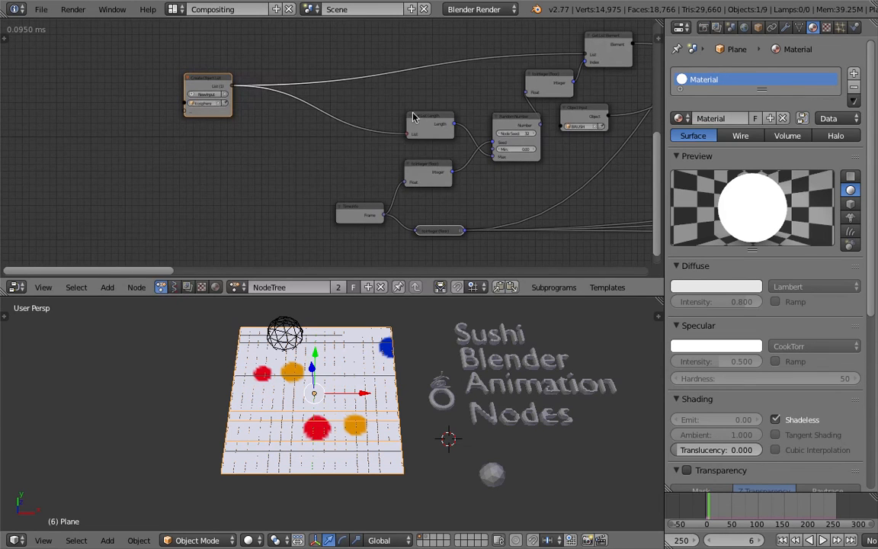
{"action": "left_click_drag", "start_coordinate": [412, 116], "coordinate": [400, 108]}
{"action": "key", "text": "g"}
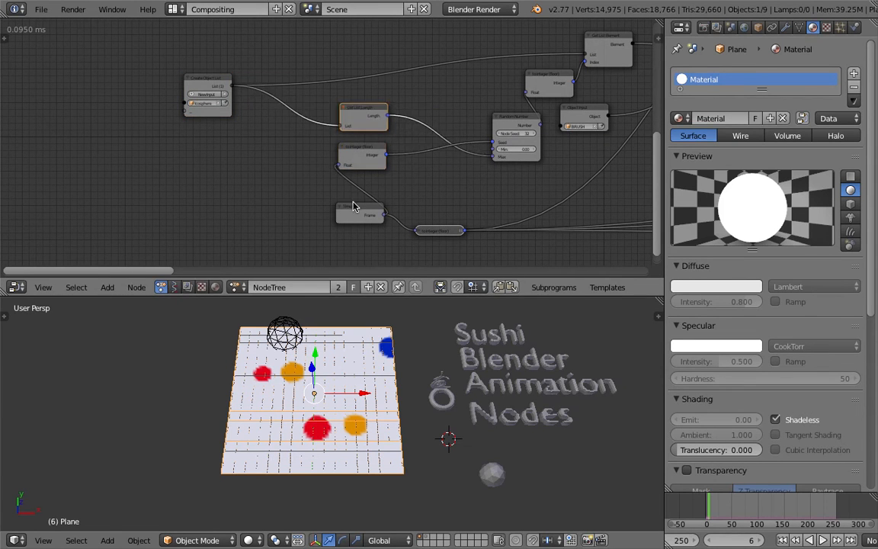
Rearrange the Time Info, Get List Length and to Integer nodes so their links to Random Number run clearly.
{"action": "left_click", "coordinate": [355, 219]}
{"action": "left_click_drag", "start_coordinate": [340, 214], "coordinate": [246, 211]}
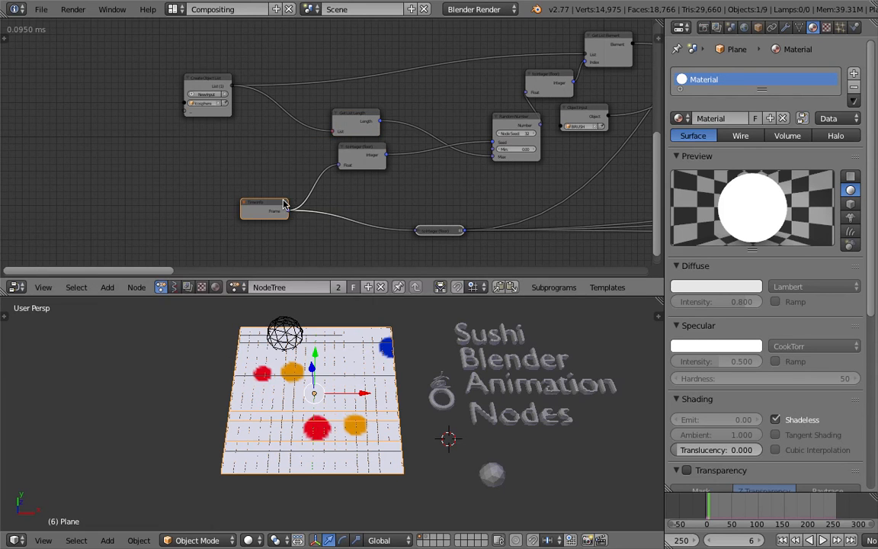
{"action": "left_click_drag", "start_coordinate": [365, 116], "coordinate": [390, 108]}
{"action": "left_click_drag", "start_coordinate": [371, 150], "coordinate": [394, 151]}
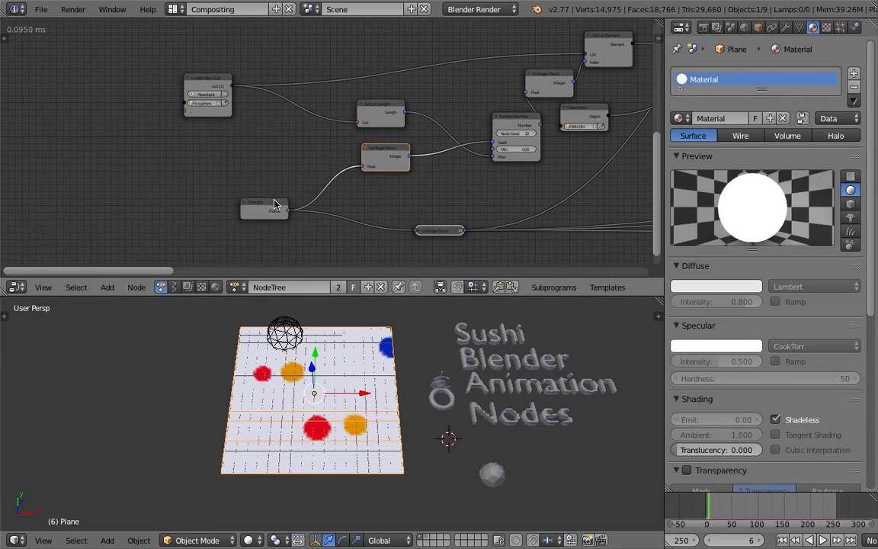
{"action": "left_click_drag", "start_coordinate": [274, 204], "coordinate": [293, 184]}
{"action": "middle_click_drag", "start_coordinate": [352, 185], "coordinate": [287, 165]}
{"action": "left_click_drag", "start_coordinate": [378, 213], "coordinate": [374, 226]}
Move Get List Element up, set the BRUSH Object Input node beneath Copy Object Data, and save the file.
{"action": "middle_click_drag", "start_coordinate": [445, 172], "coordinate": [324, 225]}
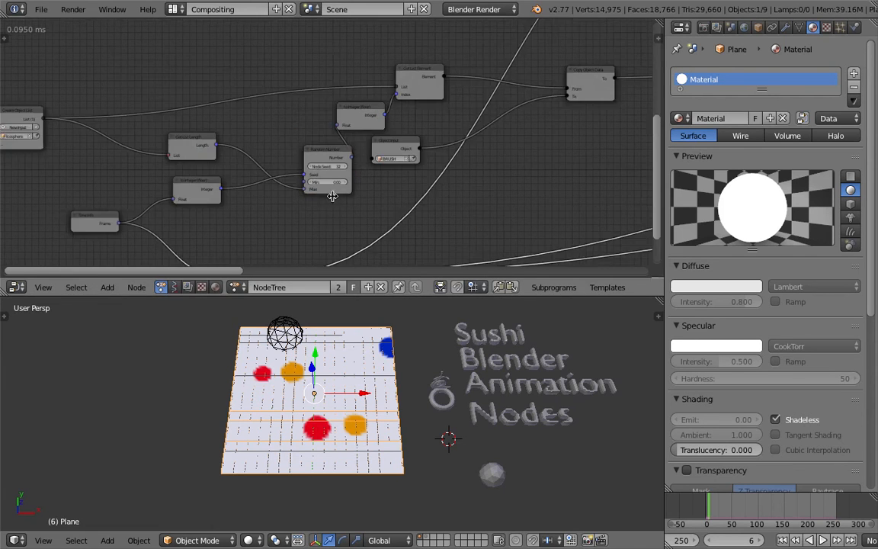
{"action": "left_click_drag", "start_coordinate": [418, 76], "coordinate": [416, 61]}
{"action": "left_click_drag", "start_coordinate": [396, 148], "coordinate": [514, 157]}
{"action": "left_click_drag", "start_coordinate": [573, 90], "coordinate": [587, 83]}
{"action": "scroll", "coordinate": [457, 137], "scroll_direction": "down", "scroll_amount": 2}
{"action": "key", "text": "ctrl+s"}
{"action": "left_click", "coordinate": [432, 153]}
Join the BRUSH Object Input node in a new frame and save the file.
{"action": "scroll", "coordinate": [425, 162], "scroll_direction": "up", "scroll_amount": 5}
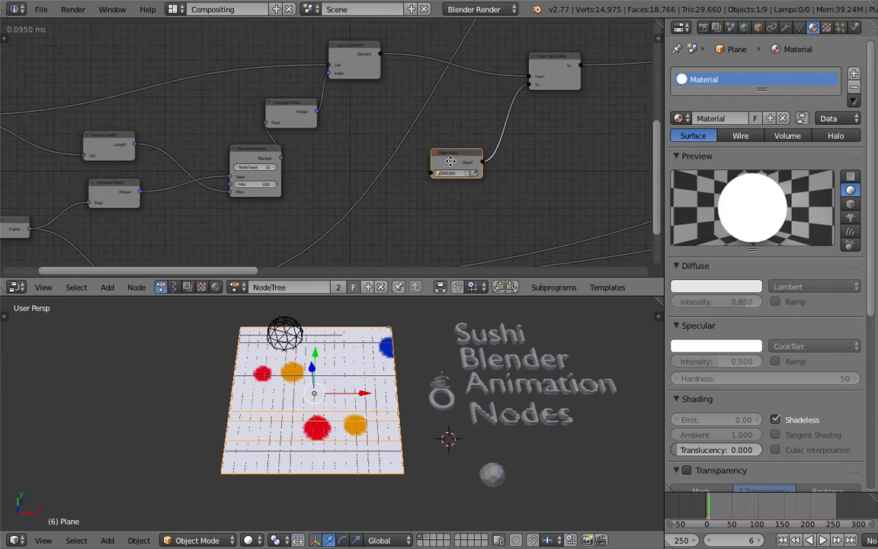
{"action": "middle_click_drag", "start_coordinate": [428, 173], "coordinate": [318, 186]}
{"action": "scroll", "coordinate": [331, 189], "scroll_direction": "up", "scroll_amount": 1}
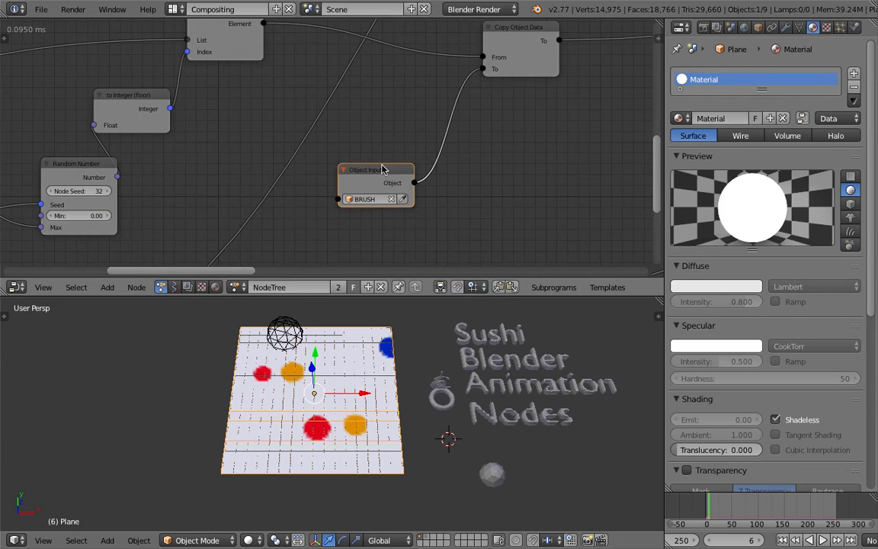
{"action": "left_click", "coordinate": [136, 287]}
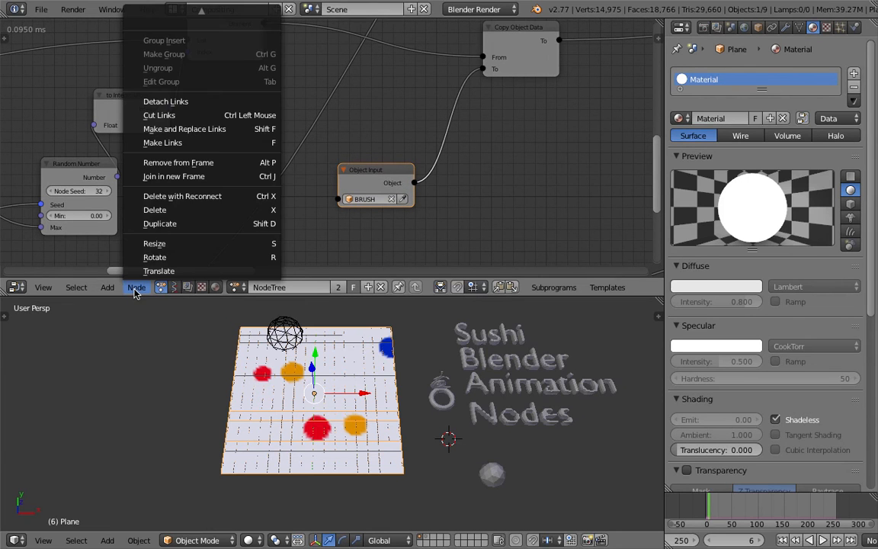
{"action": "left_click", "coordinate": [191, 177]}
{"action": "scroll", "coordinate": [360, 195], "scroll_direction": "down", "scroll_amount": 2}
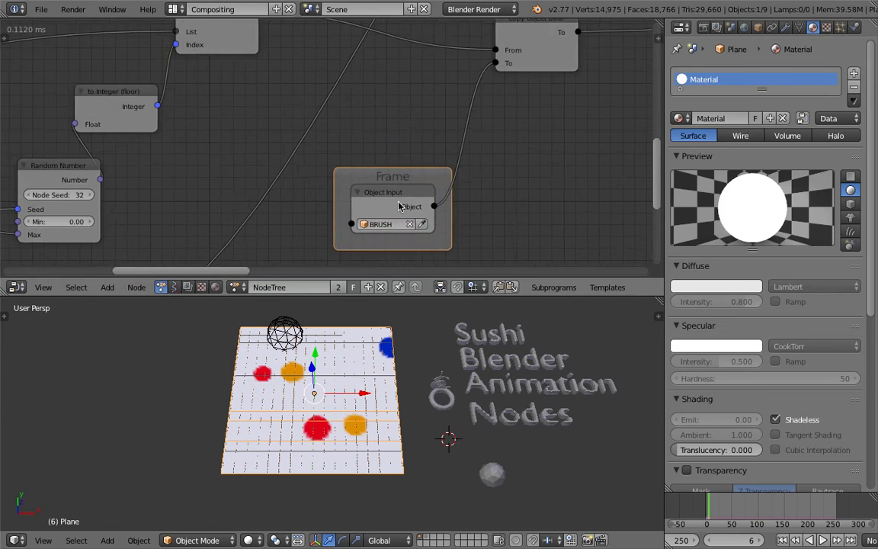
{"action": "key", "text": "ctrl+s"}
{"action": "left_click", "coordinate": [373, 190]}
Examine the node tree from the framed BRUSH input through the color frame to the Object Transforms Output node.
{"action": "middle_click_drag", "start_coordinate": [380, 190], "coordinate": [347, 178]}
{"action": "scroll", "coordinate": [379, 187], "scroll_direction": "down", "scroll_amount": 1}
{"action": "scroll", "coordinate": [358, 195], "scroll_direction": "up", "scroll_amount": 1}
{"action": "middle_click_drag", "start_coordinate": [335, 366], "coordinate": [320, 344]}
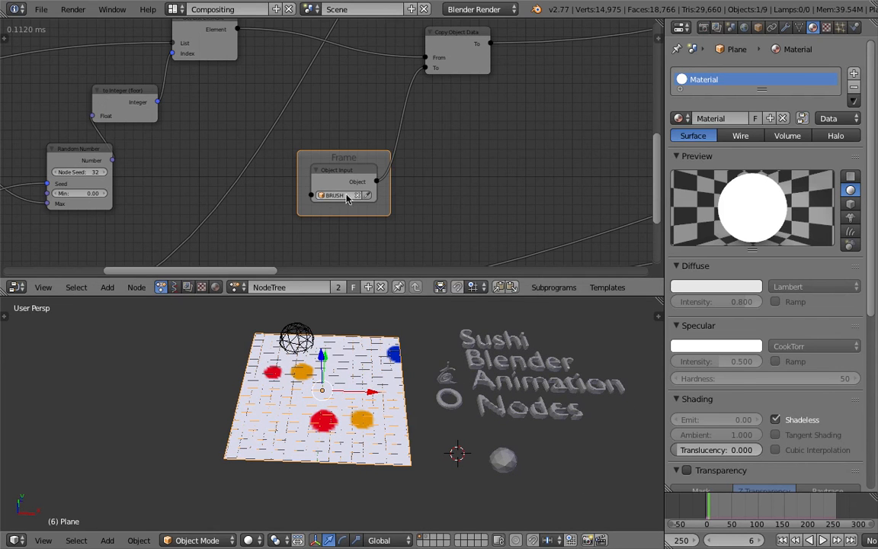
{"action": "scroll", "coordinate": [347, 198], "scroll_direction": "down", "scroll_amount": 5}
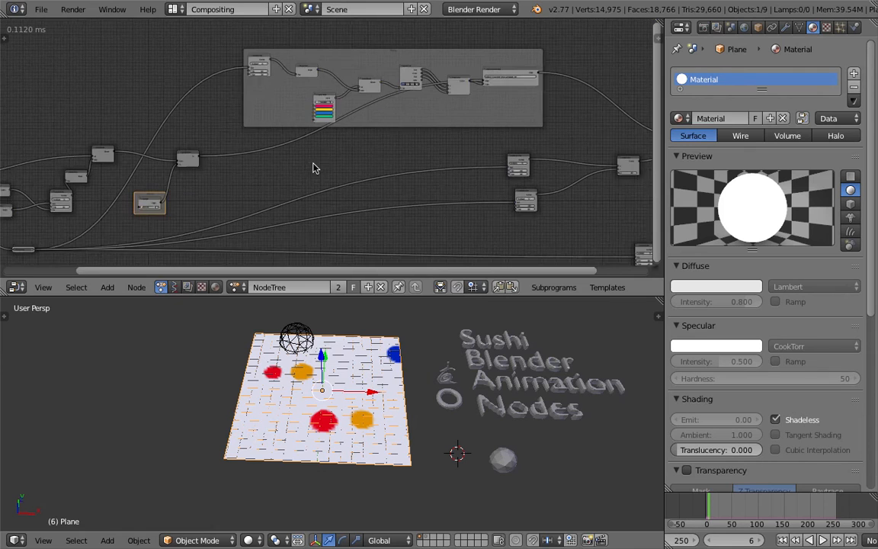
{"action": "middle_click_drag", "start_coordinate": [314, 164], "coordinate": [298, 160]}
{"action": "middle_click_drag", "start_coordinate": [486, 101], "coordinate": [394, 96]}
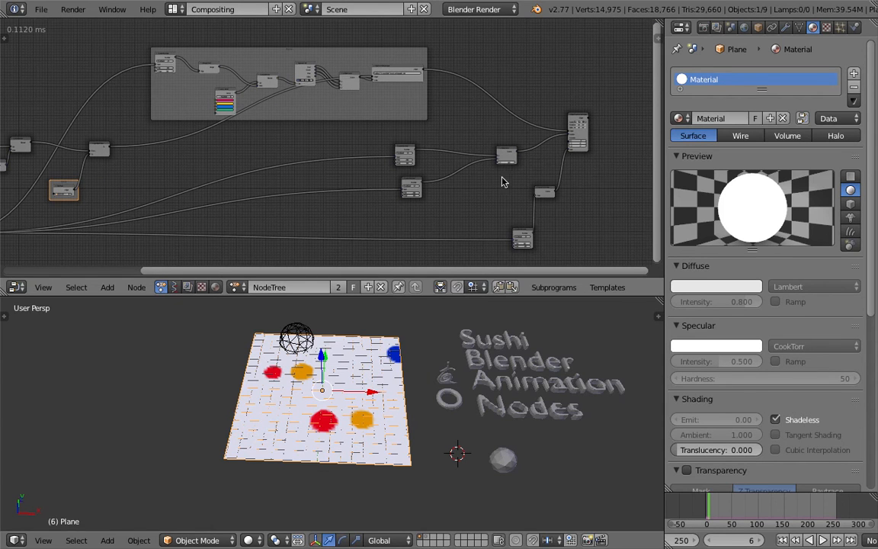
{"action": "middle_click_drag", "start_coordinate": [324, 147], "coordinate": [486, 143]}
{"action": "middle_click_drag", "start_coordinate": [425, 144], "coordinate": [468, 141]}
Move the Create Object List node closer to the Get List Length node.
{"action": "scroll", "coordinate": [233, 144], "scroll_direction": "up", "scroll_amount": 5}
{"action": "middle_click_drag", "start_coordinate": [233, 144], "coordinate": [457, 128]}
{"action": "scroll", "coordinate": [462, 132], "scroll_direction": "up", "scroll_amount": 4}
{"action": "middle_click_drag", "start_coordinate": [356, 113], "coordinate": [414, 82]}
{"action": "left_click_drag", "start_coordinate": [125, 107], "coordinate": [203, 93]}
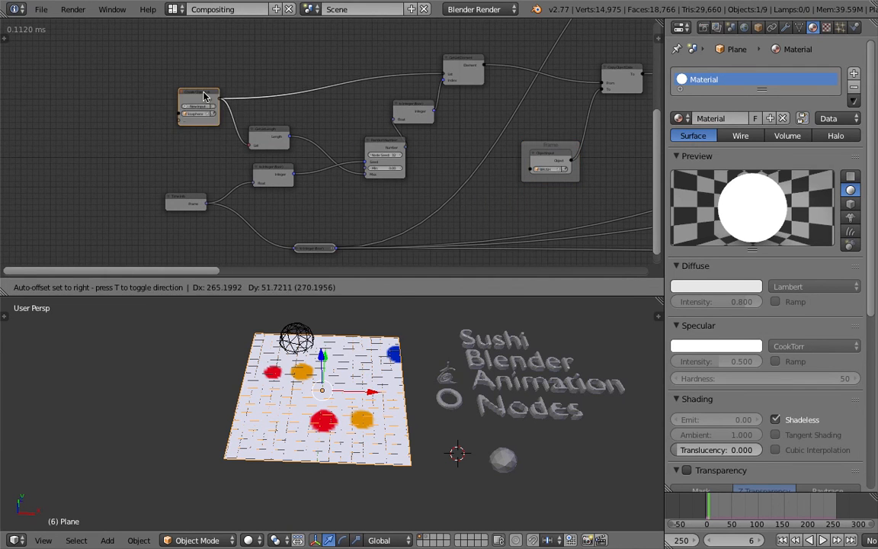
{"action": "scroll", "coordinate": [206, 94], "scroll_direction": "up", "scroll_amount": 1}
{"action": "left_click_drag", "start_coordinate": [237, 124], "coordinate": [312, 107]}
{"action": "left_click_drag", "start_coordinate": [165, 79], "coordinate": [217, 84]}
{"action": "scroll", "coordinate": [209, 99], "scroll_direction": "up", "scroll_amount": 1}
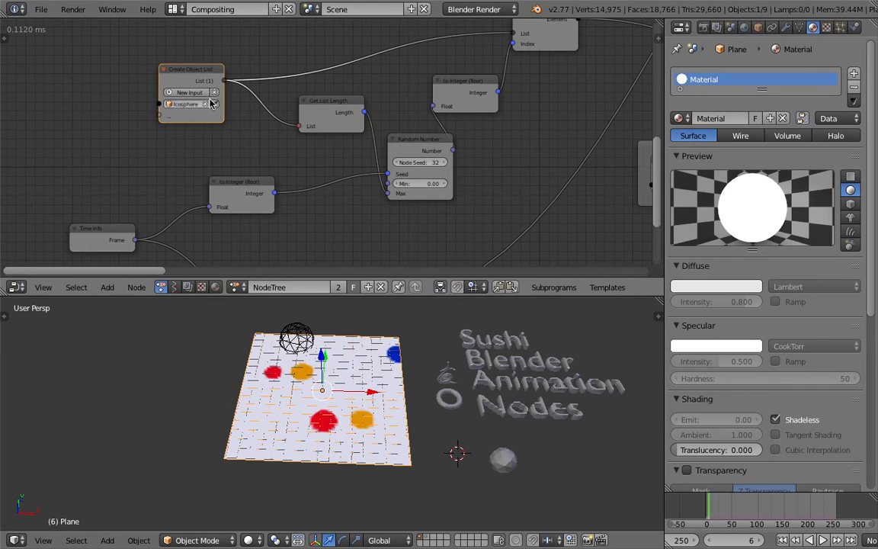
Tighten the spacing between Get List Length and Random Number by moving both nodes closer to their inputs.
{"action": "left_click_drag", "start_coordinate": [320, 112], "coordinate": [291, 119]}
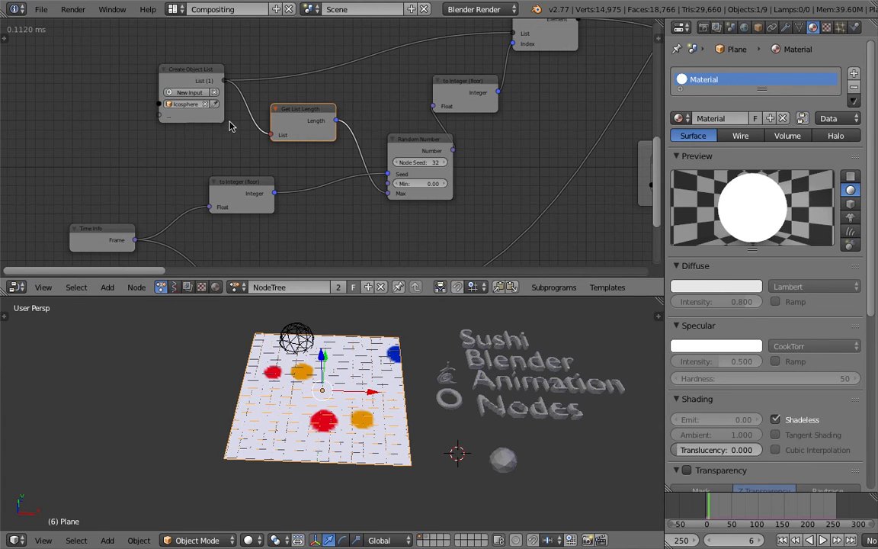
{"action": "scroll", "coordinate": [302, 128], "scroll_direction": "down", "scroll_amount": 2}
{"action": "middle_click_drag", "start_coordinate": [307, 129], "coordinate": [316, 118]}
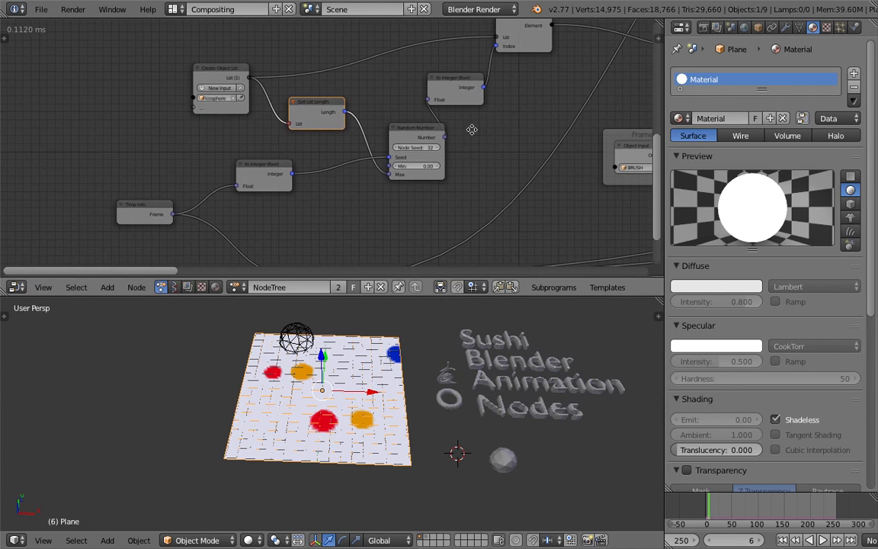
{"action": "middle_click_drag", "start_coordinate": [470, 130], "coordinate": [456, 119]}
{"action": "left_click_drag", "start_coordinate": [409, 125], "coordinate": [381, 132]}
{"action": "scroll", "coordinate": [470, 137], "scroll_direction": "down", "scroll_amount": 2}
{"action": "middle_click_drag", "start_coordinate": [338, 185], "coordinate": [388, 145]}
Select the Sushi, Blender, Animation and Nodes text objects one after another in the 3D view.
{"action": "scroll", "coordinate": [505, 357], "scroll_direction": "down", "scroll_amount": 1}
{"action": "middle_click_drag", "start_coordinate": [475, 355], "coordinate": [486, 352]}
{"action": "right_click", "coordinate": [470, 348]}
{"action": "right_click", "coordinate": [479, 364]}
{"action": "right_click", "coordinate": [484, 381]}
{"action": "right_click", "coordinate": [479, 400]}
Save the project as a new file with an incremented version number.
{"action": "middle_click_drag", "start_coordinate": [474, 399], "coordinate": [444, 389]}
{"action": "key", "text": "super+s"}
{"action": "left_click", "coordinate": [444, 389]}
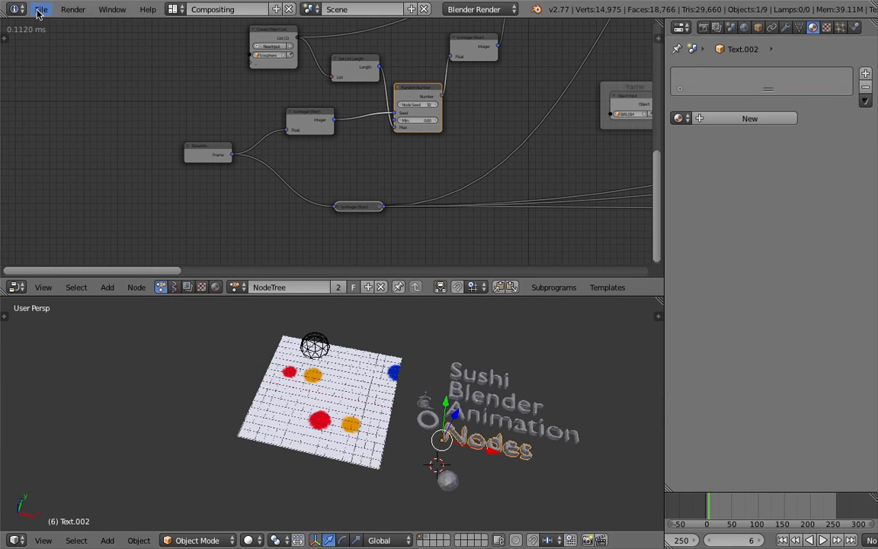
{"action": "left_click", "coordinate": [41, 9]}
{"action": "left_click", "coordinate": [75, 128]}
{"action": "key", "text": "KP_Add"}
{"action": "left_click", "coordinate": [816, 45]}
Reposition the Time Info node and the two to Integer (floor) nodes it feeds into a more compact layout.
{"action": "middle_click_drag", "start_coordinate": [406, 314], "coordinate": [428, 315]}
{"action": "scroll", "coordinate": [281, 174], "scroll_direction": "down", "scroll_amount": 2}
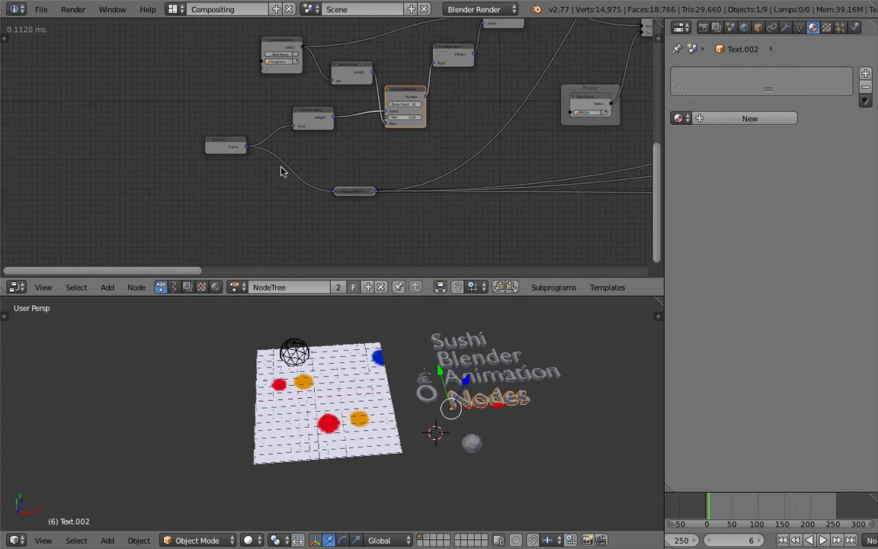
{"action": "scroll", "coordinate": [268, 161], "scroll_direction": "up", "scroll_amount": 4}
{"action": "left_click", "coordinate": [205, 141]}
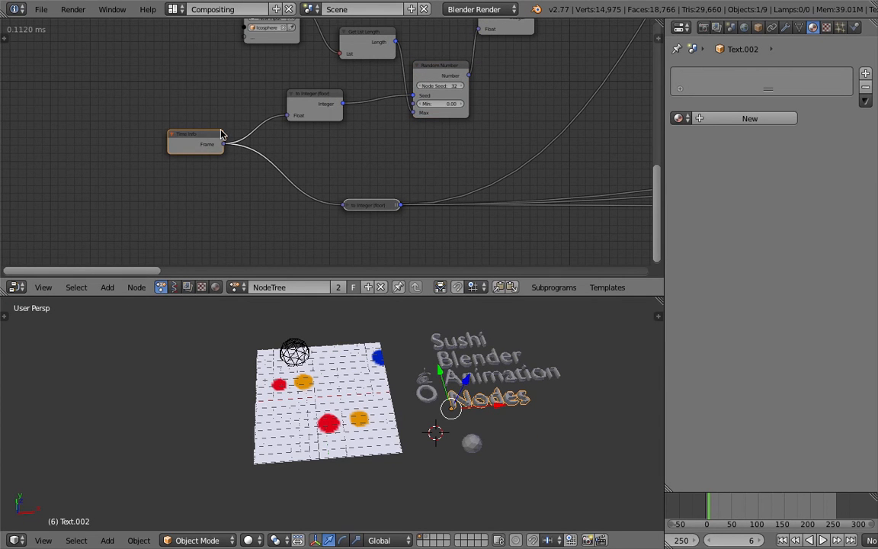
{"action": "left_click_drag", "start_coordinate": [205, 137], "coordinate": [165, 112]}
{"action": "left_click_drag", "start_coordinate": [296, 96], "coordinate": [269, 75]}
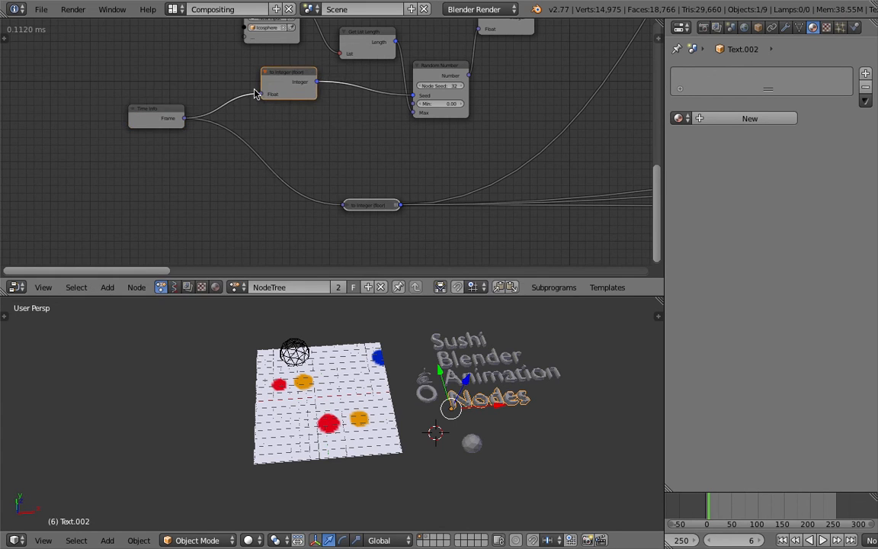
{"action": "middle_click_drag", "start_coordinate": [257, 93], "coordinate": [249, 102]}
{"action": "scroll", "coordinate": [364, 221], "scroll_direction": "down", "scroll_amount": 3}
{"action": "middle_click_drag", "start_coordinate": [392, 181], "coordinate": [372, 147]}
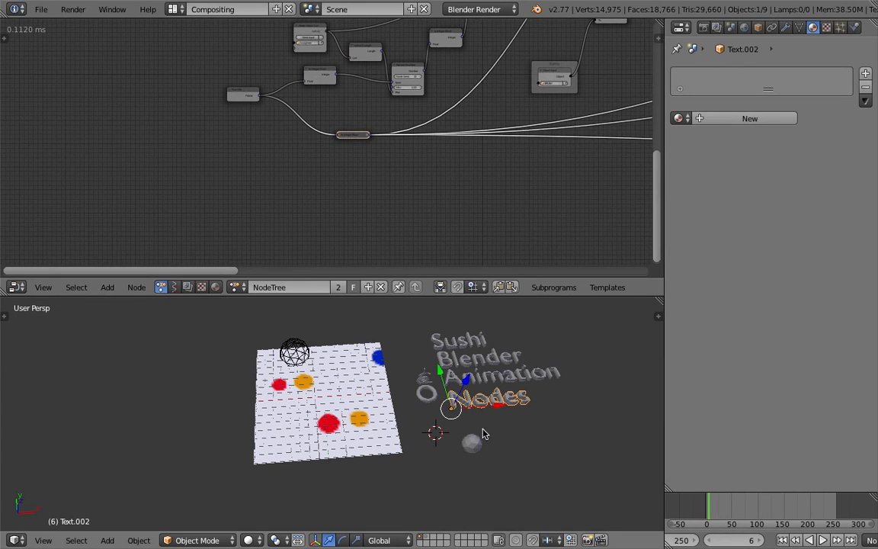
Delete the ring-shaped torus object beside the Nodes text.
{"action": "right_click", "coordinate": [432, 402]}
{"action": "key", "text": "x"}
{"action": "left_click", "coordinate": [432, 401]}
Move the small Snail object to the far side of the text objects.
{"action": "scroll", "coordinate": [449, 381], "scroll_direction": "up", "scroll_amount": 3}
{"action": "right_click", "coordinate": [499, 354]}
{"action": "middle_click_drag", "start_coordinate": [450, 368], "coordinate": [386, 403]}
{"action": "scroll", "coordinate": [429, 350], "scroll_direction": "down", "scroll_amount": 2}
{"action": "key", "text": "s"}
{"action": "key", "text": "Escape"}
{"action": "key", "text": "g"}
{"action": "left_click", "coordinate": [592, 426]}
Scale up the Snail object and save the file.
{"action": "key", "text": "s"}
{"action": "middle_click_drag", "start_coordinate": [593, 426], "coordinate": [518, 438]}
{"action": "left_click", "coordinate": [590, 454]}
{"action": "key", "text": "ctrl+s"}
{"action": "left_click", "coordinate": [507, 432]}
Select the wireframe BRUSH sphere at the corner of the painted plane.
{"action": "middle_click_drag", "start_coordinate": [347, 370], "coordinate": [335, 415]}
{"action": "middle_click_drag", "start_coordinate": [362, 213], "coordinate": [295, 205]}
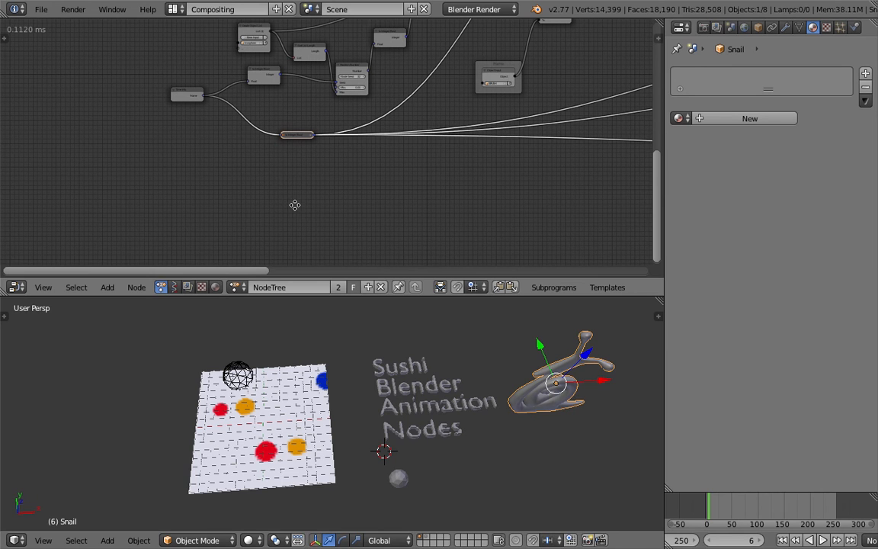
{"action": "middle_click_drag", "start_coordinate": [357, 418], "coordinate": [345, 403]}
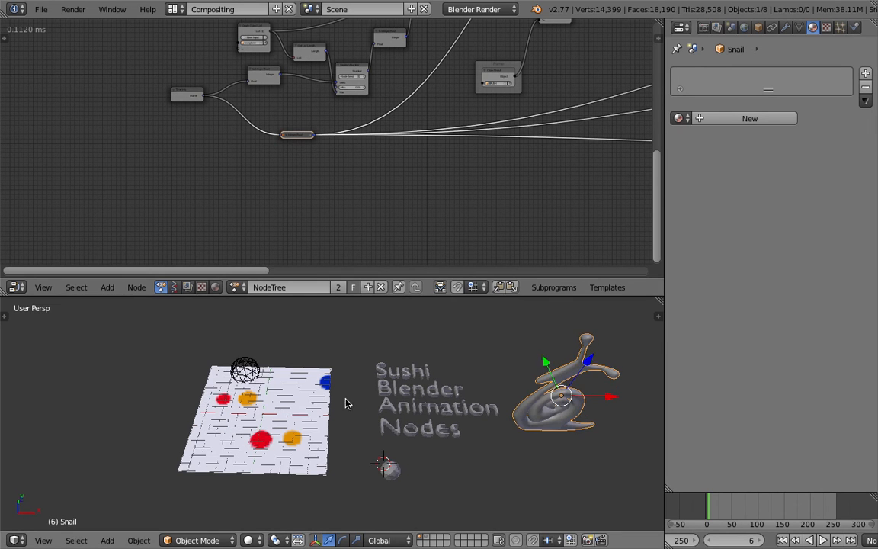
{"action": "right_click", "coordinate": [237, 365]}
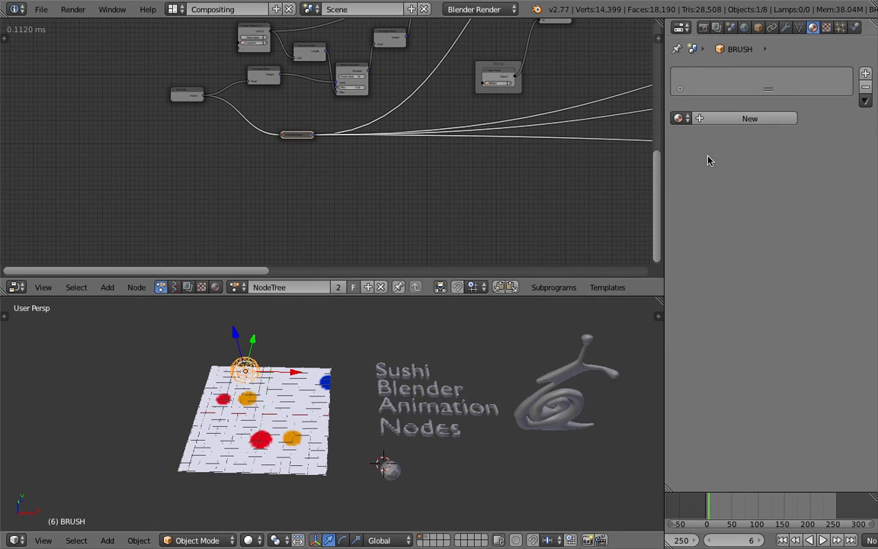
{"action": "middle_click_drag", "start_coordinate": [353, 424], "coordinate": [403, 411], "text": "shift"}
{"action": "right_click", "coordinate": [292, 355]}
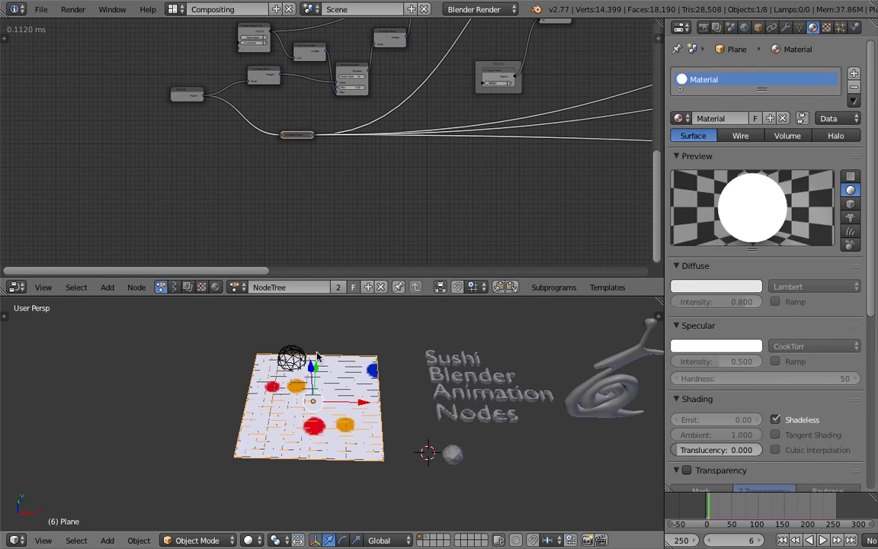
{"action": "right_click", "coordinate": [292, 355]}
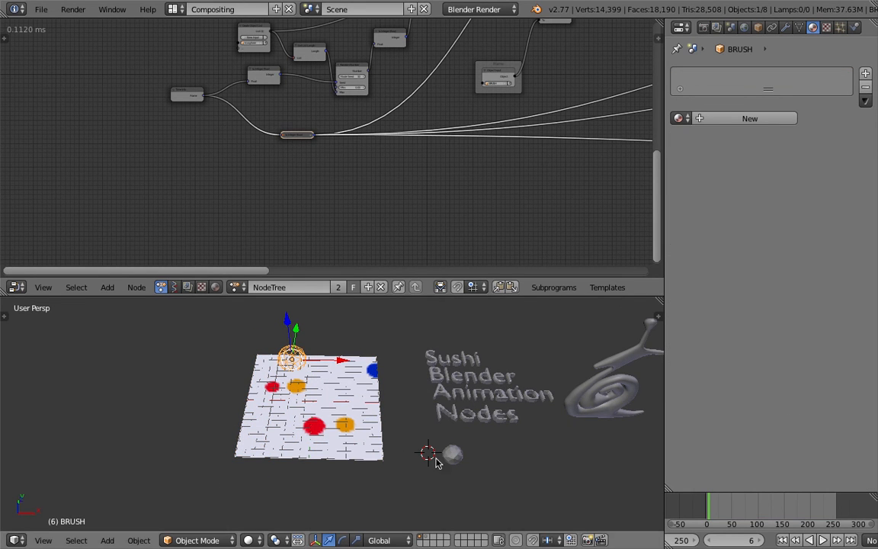
{"action": "right_click", "coordinate": [452, 455]}
{"action": "right_click", "coordinate": [303, 350]}
Show the physics settings and compare the canvas plane's Dynamic Paint options with those of the BRUSH sphere.
{"action": "left_click", "coordinate": [853, 27]}
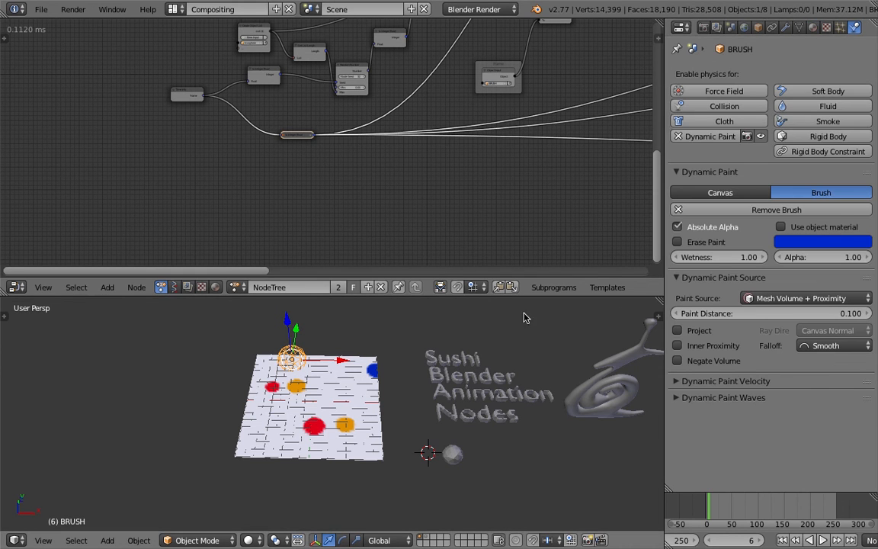
{"action": "right_click", "coordinate": [320, 387]}
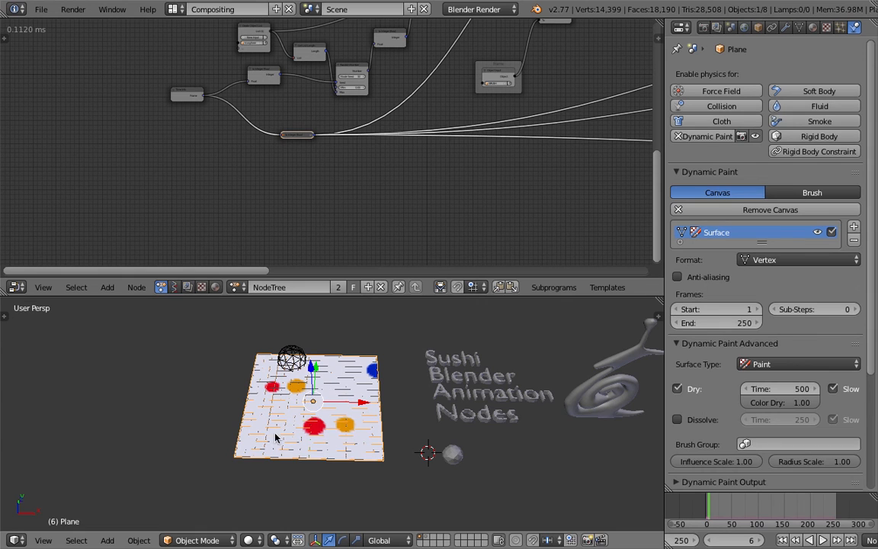
{"action": "right_click", "coordinate": [302, 361]}
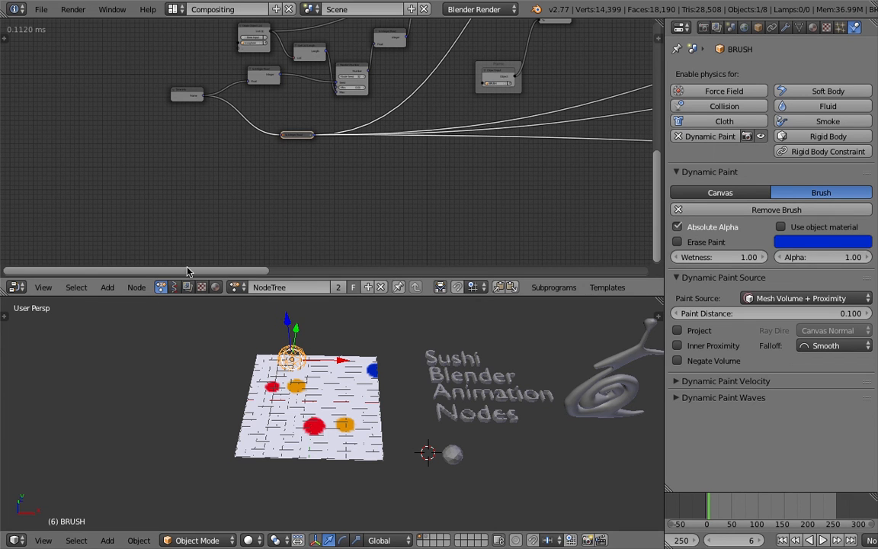
Add an Object Instancer node in the empty area before the Time Info node.
{"action": "scroll", "coordinate": [202, 204], "scroll_direction": "left", "scroll_amount": 8, "text": "ctrl"}
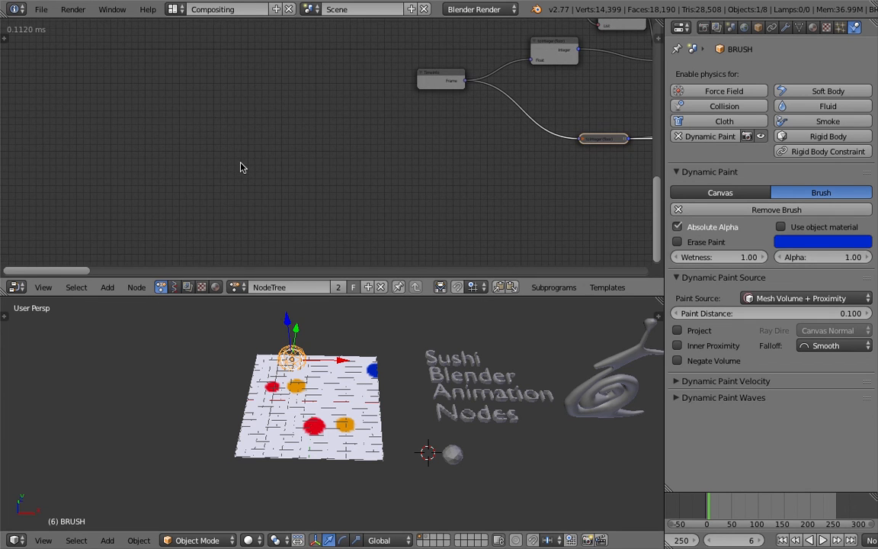
{"action": "key", "text": "shift+a"}
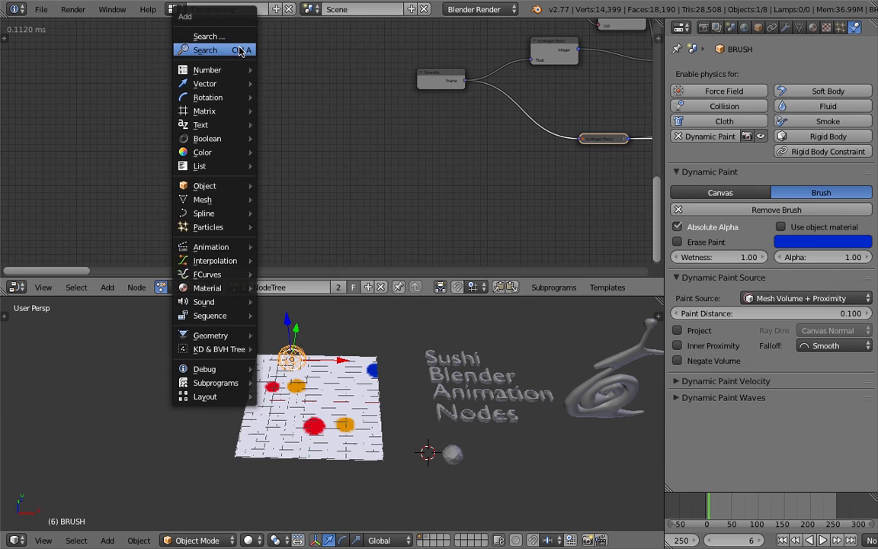
{"action": "left_click", "coordinate": [240, 50]}
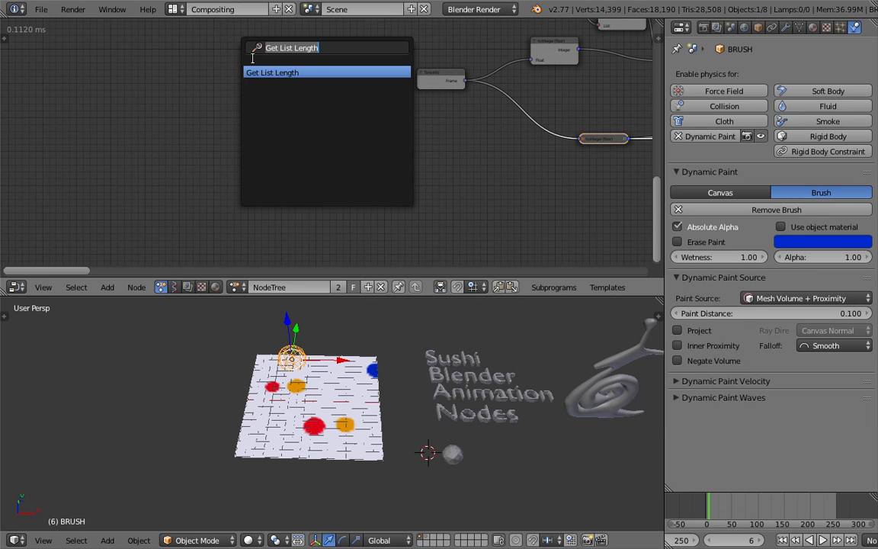
{"action": "type", "text": "object ins"}
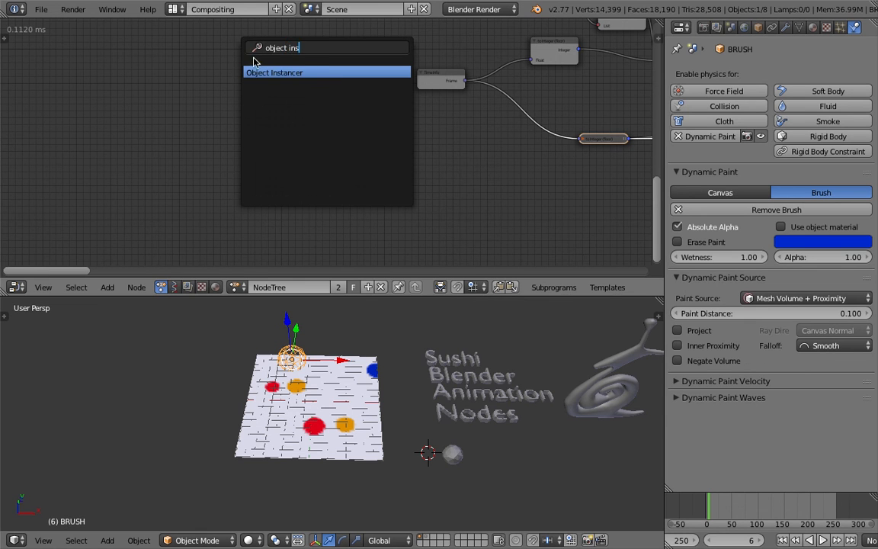
{"action": "key", "text": "Return"}
{"action": "left_click", "coordinate": [250, 36]}
{"action": "scroll", "coordinate": [267, 150], "scroll_direction": "up", "scroll_amount": 2}
{"action": "left_click_drag", "start_coordinate": [256, 140], "coordinate": [247, 96]}
{"action": "scroll", "coordinate": [292, 158], "scroll_direction": "up", "scroll_amount": 2}
{"action": "scroll", "coordinate": [259, 169], "scroll_direction": "down", "scroll_amount": 1}
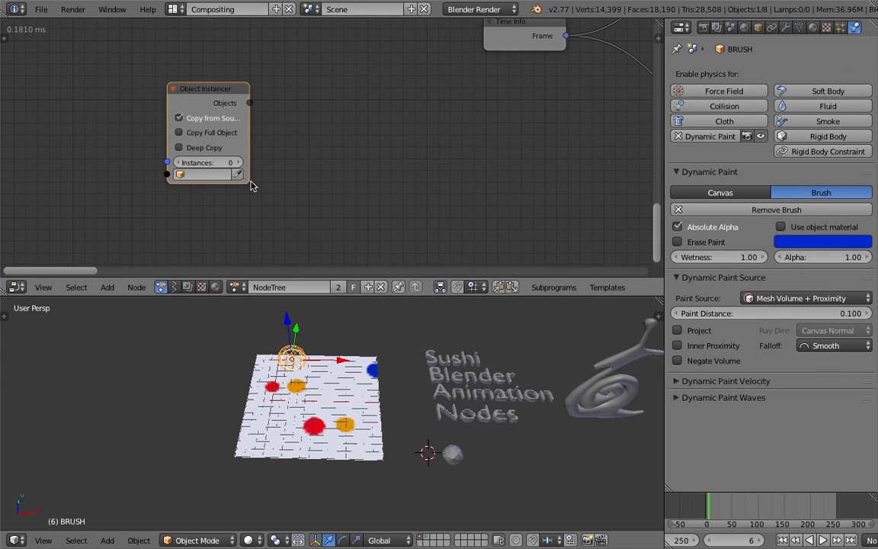
Set BRUSH as the Object Instancer's source and enable Copy Full Object and Deep Copy.
{"action": "middle_click_drag", "start_coordinate": [366, 353], "coordinate": [358, 349]}
{"action": "scroll", "coordinate": [316, 160], "scroll_direction": "down", "scroll_amount": 3}
{"action": "middle_click_drag", "start_coordinate": [295, 144], "coordinate": [359, 141]}
{"action": "scroll", "coordinate": [347, 160], "scroll_direction": "up", "scroll_amount": 2}
{"action": "scroll", "coordinate": [335, 181], "scroll_direction": "up", "scroll_amount": 2}
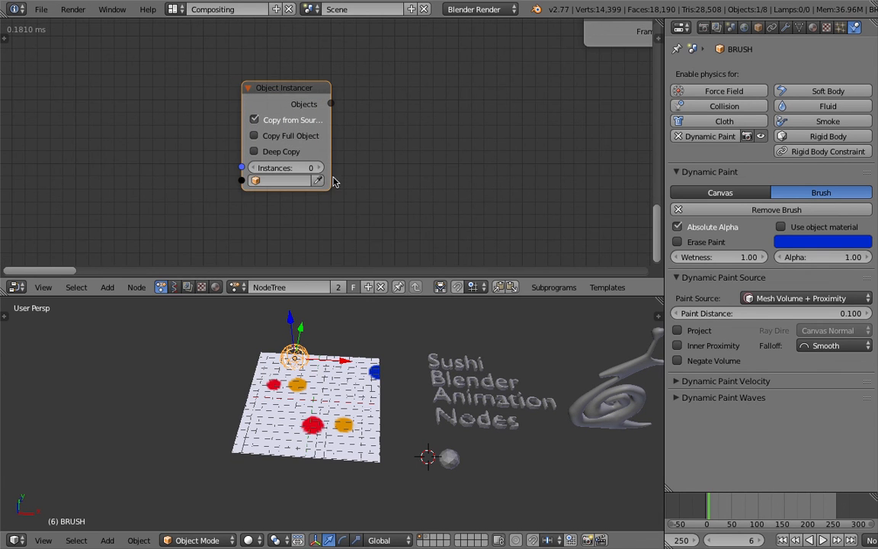
{"action": "left_click", "coordinate": [318, 180]}
{"action": "left_click", "coordinate": [284, 137]}
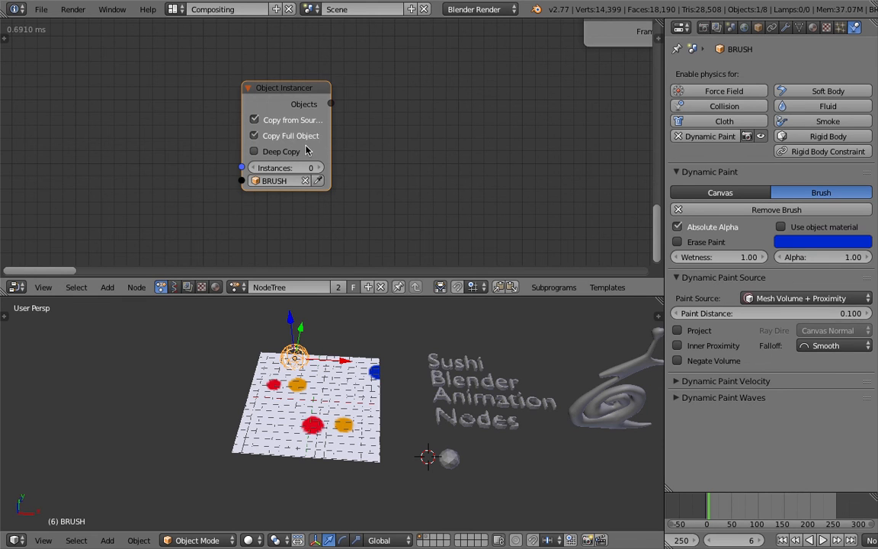
{"action": "left_click", "coordinate": [258, 152]}
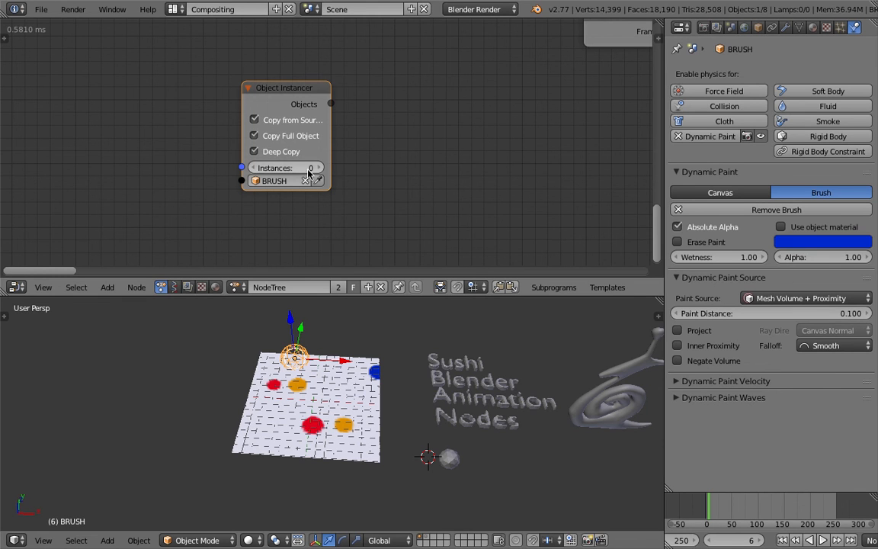
Set the Object Instancer's number of instances to 5.
{"action": "left_click", "coordinate": [320, 170]}
{"action": "left_click", "coordinate": [320, 169]}
{"action": "left_click", "coordinate": [321, 169]}
{"action": "left_click", "coordinate": [321, 169]}
{"action": "left_click", "coordinate": [321, 169]}
{"action": "scroll", "coordinate": [333, 157], "scroll_direction": "down", "scroll_amount": 1}
{"action": "middle_click_drag", "start_coordinate": [344, 158], "coordinate": [276, 177]}
{"action": "left_click_drag", "start_coordinate": [213, 118], "coordinate": [368, 122]}
{"action": "scroll", "coordinate": [353, 172], "scroll_direction": "up", "scroll_amount": 1}
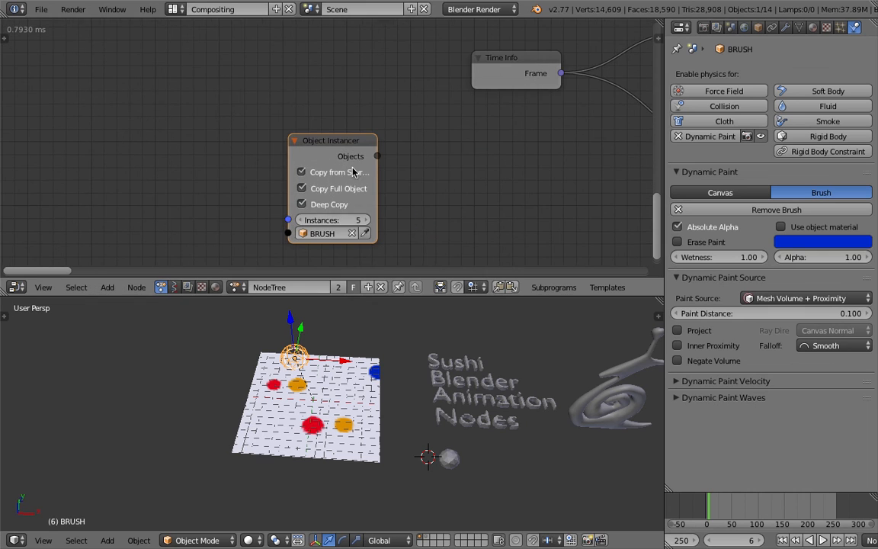
Set the Object Instancer to 3 instances and move the node farther away from the Time Info node.
{"action": "scroll", "coordinate": [318, 145], "scroll_direction": "down", "scroll_amount": 1}
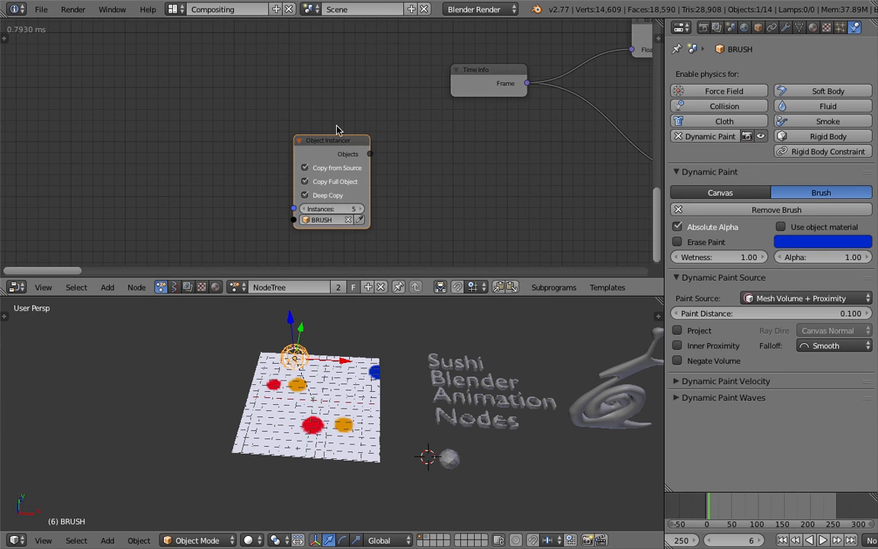
{"action": "middle_click_drag", "start_coordinate": [338, 130], "coordinate": [185, 157]}
{"action": "scroll", "coordinate": [149, 165], "scroll_direction": "down", "scroll_amount": 2}
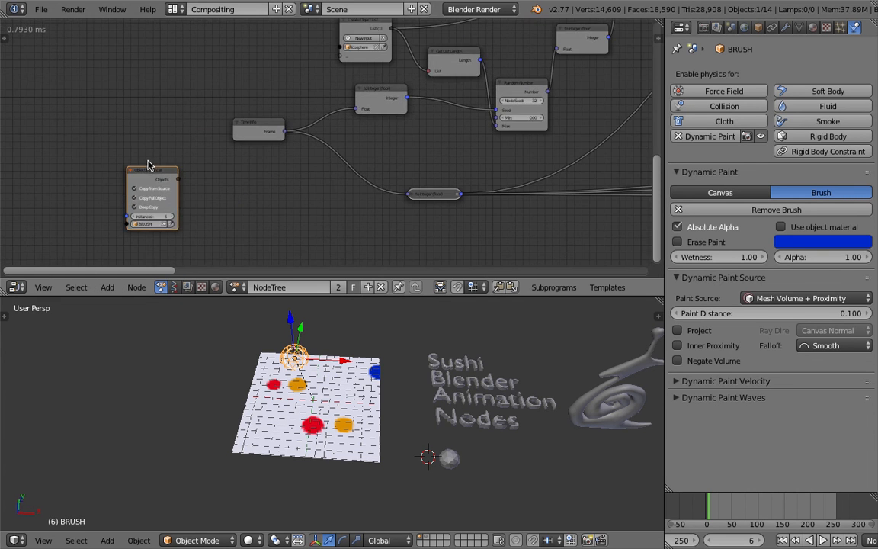
{"action": "left_click_drag", "start_coordinate": [140, 170], "coordinate": [181, 172]}
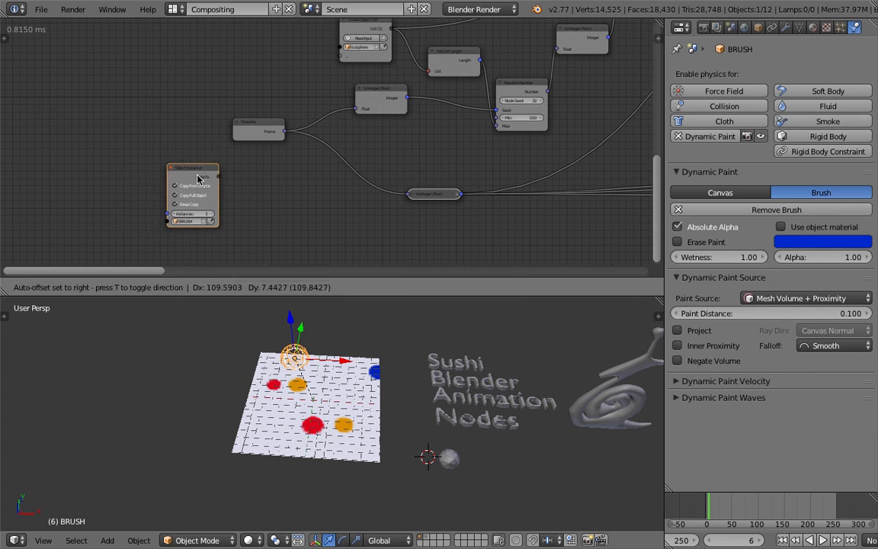
{"action": "scroll", "coordinate": [181, 171], "scroll_direction": "down", "scroll_amount": 1}
{"action": "middle_click_drag", "start_coordinate": [212, 166], "coordinate": [113, 168]}
{"action": "left_click_drag", "start_coordinate": [120, 173], "coordinate": [43, 161]}
{"action": "scroll", "coordinate": [66, 149], "scroll_direction": "up", "scroll_amount": 3}
{"action": "middle_click_drag", "start_coordinate": [66, 149], "coordinate": [190, 131]}
{"action": "left_click_drag", "start_coordinate": [189, 132], "coordinate": [126, 132]}
{"action": "middle_click_drag", "start_coordinate": [138, 130], "coordinate": [173, 122]}
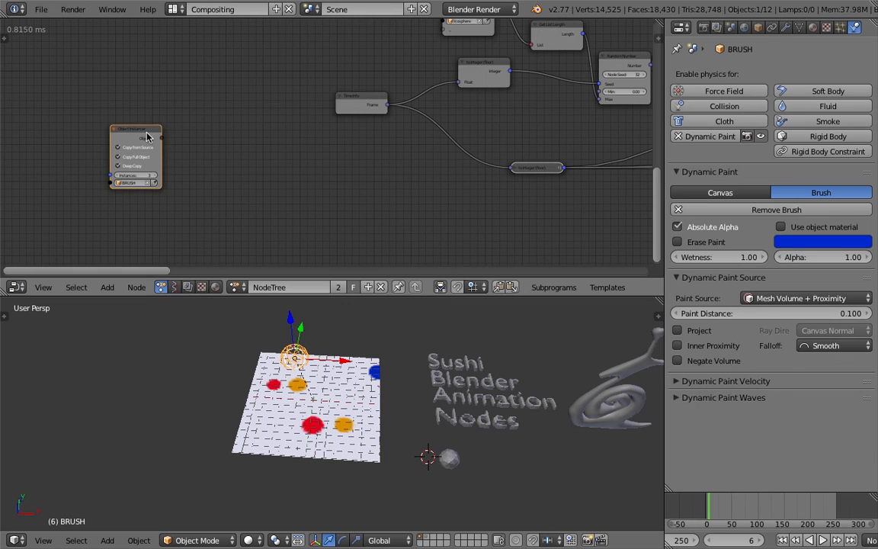
{"action": "left_click_drag", "start_coordinate": [149, 132], "coordinate": [161, 128]}
{"action": "mouse_move", "coordinate": [158, 110]}
{"action": "middle_mouse_down"}
{"action": "mouse_move", "coordinate": [193, 115]}
{"action": "mouse_move", "coordinate": [166, 114]}
{"action": "middle_mouse_up"}
{"action": "scroll", "coordinate": [166, 115], "scroll_direction": "up", "scroll_amount": 4}
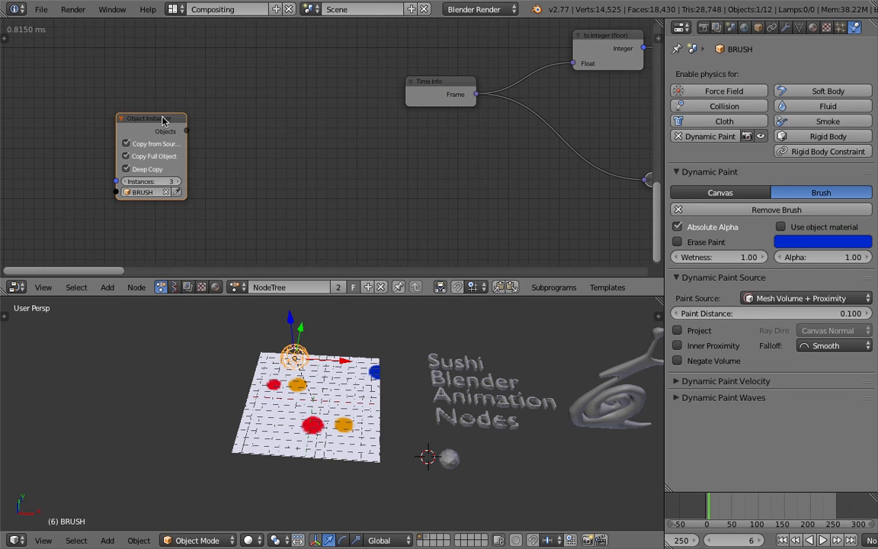
Create a loop through the Object Instancer's Objects output and line up the Invoke Subprogram and Loop Input nodes beside it.
{"action": "key", "text": "w"}
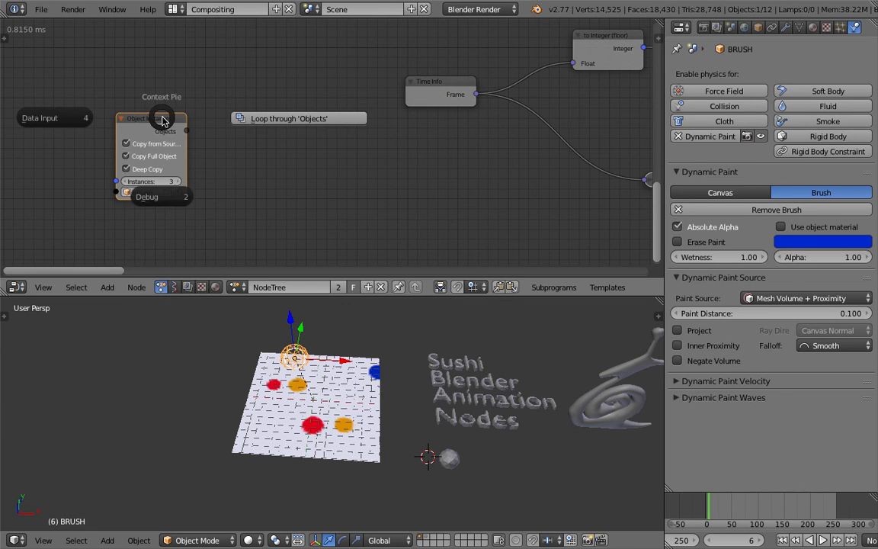
{"action": "left_click", "coordinate": [266, 120]}
{"action": "left_click", "coordinate": [372, 129]}
{"action": "left_click_drag", "start_coordinate": [163, 118], "coordinate": [90, 119]}
{"action": "left_click_drag", "start_coordinate": [276, 120], "coordinate": [159, 118]}
{"action": "left_click_drag", "start_coordinate": [327, 145], "coordinate": [295, 120]}
{"action": "middle_click_drag", "start_coordinate": [259, 130], "coordinate": [296, 122]}
{"action": "left_click_drag", "start_coordinate": [134, 114], "coordinate": [109, 105]}
{"action": "left_click_drag", "start_coordinate": [332, 113], "coordinate": [330, 109]}
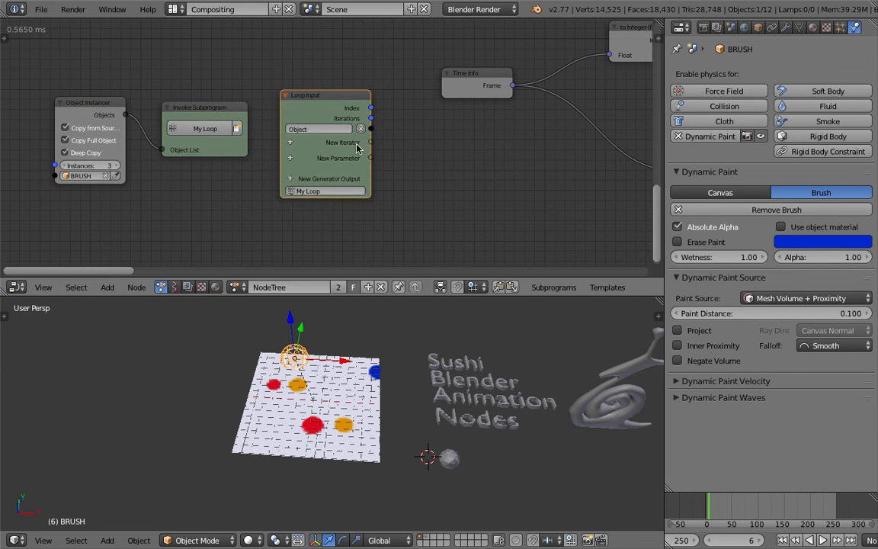
Make the node editor area taller and look over the whole node tree.
{"action": "scroll", "coordinate": [306, 166], "scroll_direction": "down", "scroll_amount": 2}
{"action": "scroll", "coordinate": [263, 176], "scroll_direction": "up", "scroll_amount": 1}
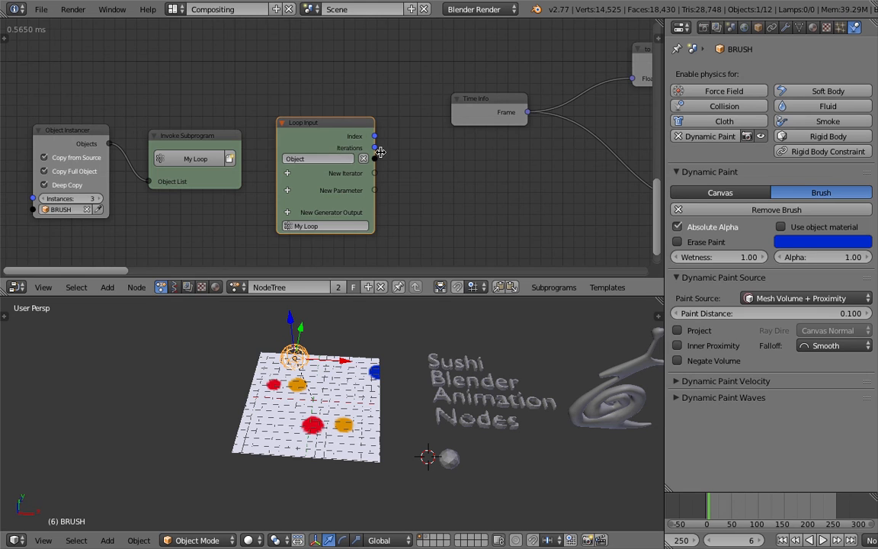
{"action": "scroll", "coordinate": [331, 162], "scroll_direction": "down", "scroll_amount": 1}
{"action": "middle_click_drag", "start_coordinate": [386, 130], "coordinate": [280, 161]}
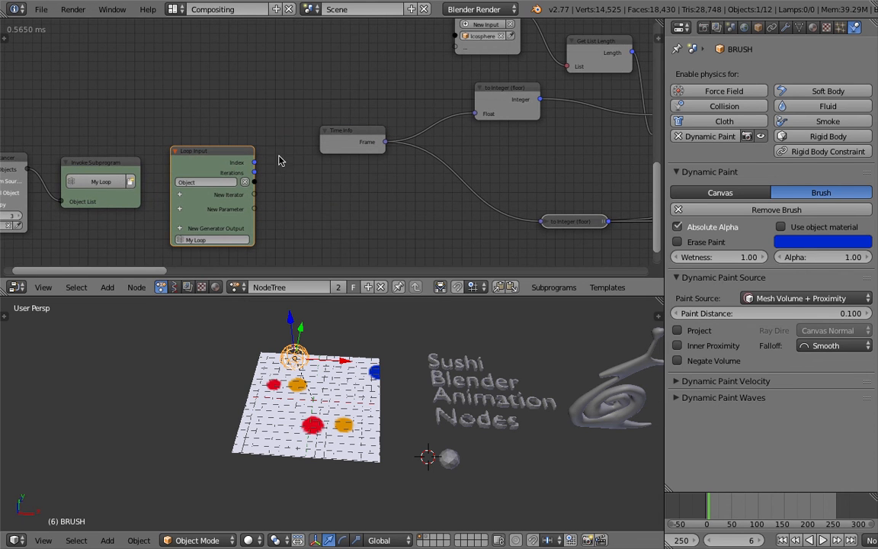
{"action": "left_click_drag", "start_coordinate": [399, 296], "coordinate": [406, 358]}
{"action": "scroll", "coordinate": [478, 265], "scroll_direction": "down", "scroll_amount": 10}
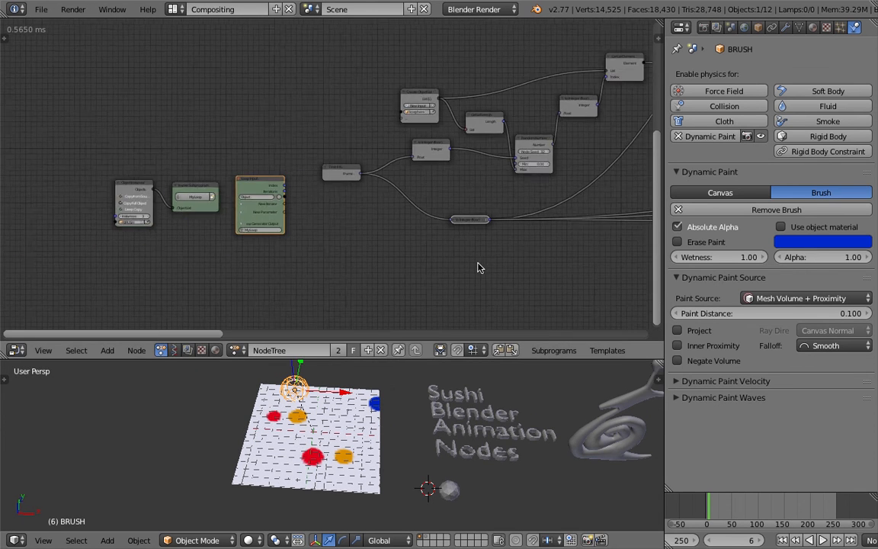
{"action": "middle_click_drag", "start_coordinate": [478, 222], "coordinate": [275, 252]}
{"action": "scroll", "coordinate": [276, 258], "scroll_direction": "down", "scroll_amount": 8}
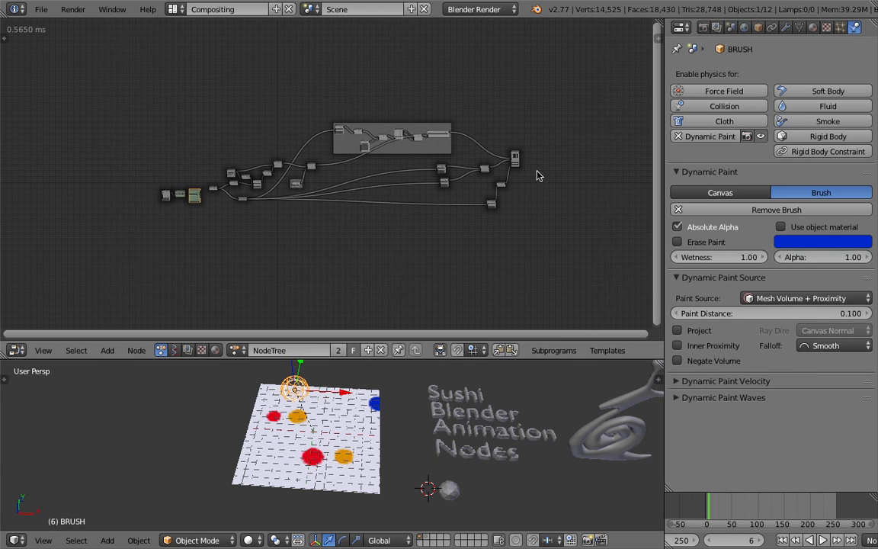
{"action": "scroll", "coordinate": [507, 96], "scroll_direction": "up", "scroll_amount": 1}
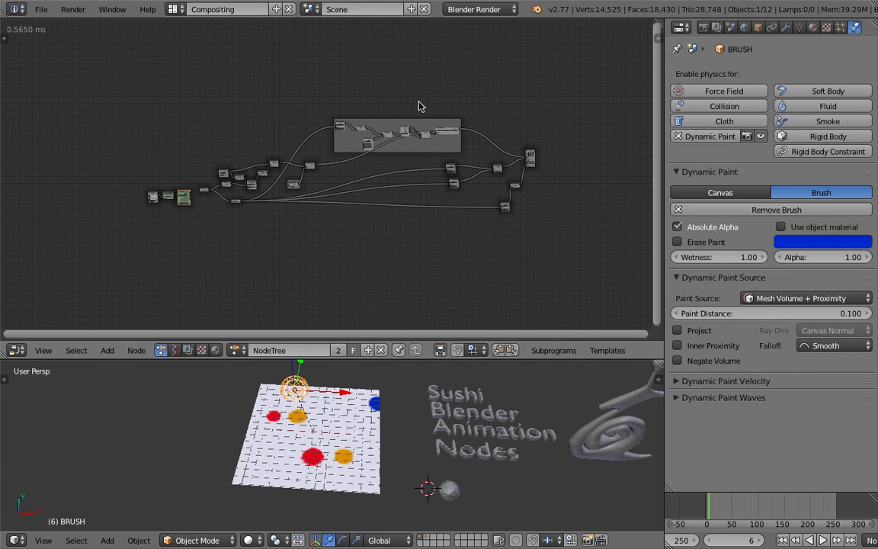
{"action": "middle_click_drag", "start_coordinate": [338, 146], "coordinate": [378, 136]}
{"action": "scroll", "coordinate": [372, 152], "scroll_direction": "up", "scroll_amount": 5}
{"action": "middle_click_drag", "start_coordinate": [181, 161], "coordinate": [255, 183]}
{"action": "scroll", "coordinate": [342, 170], "scroll_direction": "up", "scroll_amount": 3}
{"action": "scroll", "coordinate": [222, 194], "scroll_direction": "up", "scroll_amount": 2}
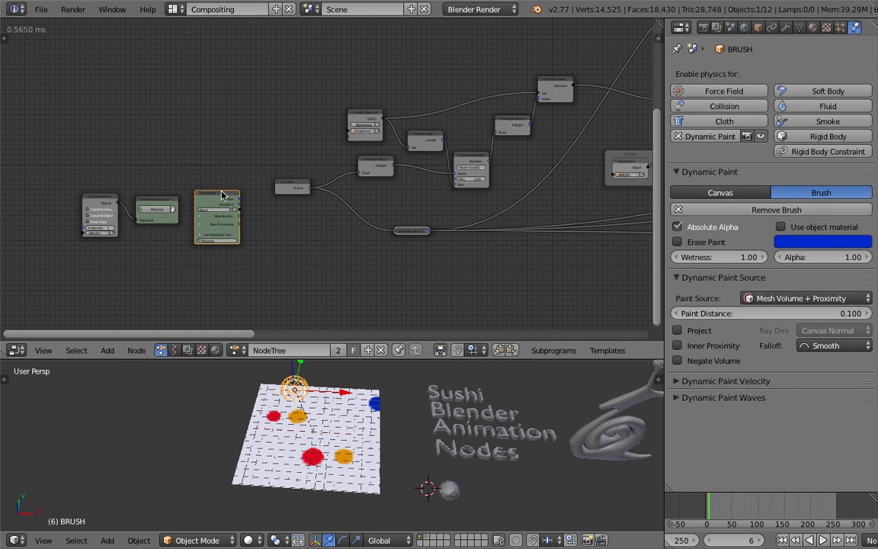
Move the Object Instancer, Invoke Subprogram and Loop Input nodes up and away from the Time Info node.
{"action": "left_click_drag", "start_coordinate": [158, 199], "coordinate": [143, 159]}
{"action": "left_click_drag", "start_coordinate": [102, 196], "coordinate": [83, 140]}
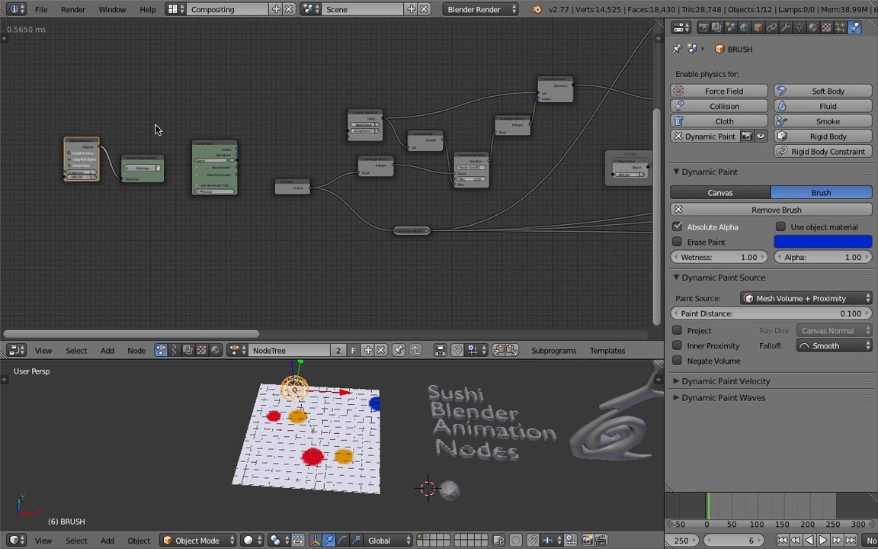
{"action": "middle_click_drag", "start_coordinate": [212, 141], "coordinate": [175, 156]}
Widen the node editor and link the Loop Input's Object output to the framed Object Input node.
{"action": "left_click_drag", "start_coordinate": [670, 178], "coordinate": [765, 178]}
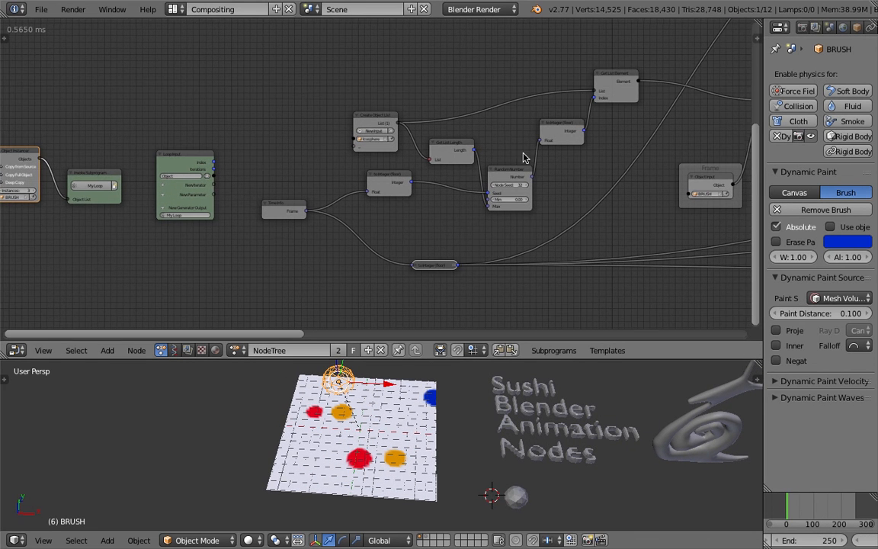
{"action": "left_click_drag", "start_coordinate": [214, 180], "coordinate": [688, 195]}
{"action": "middle_click_drag", "start_coordinate": [464, 380], "coordinate": [451, 406]}
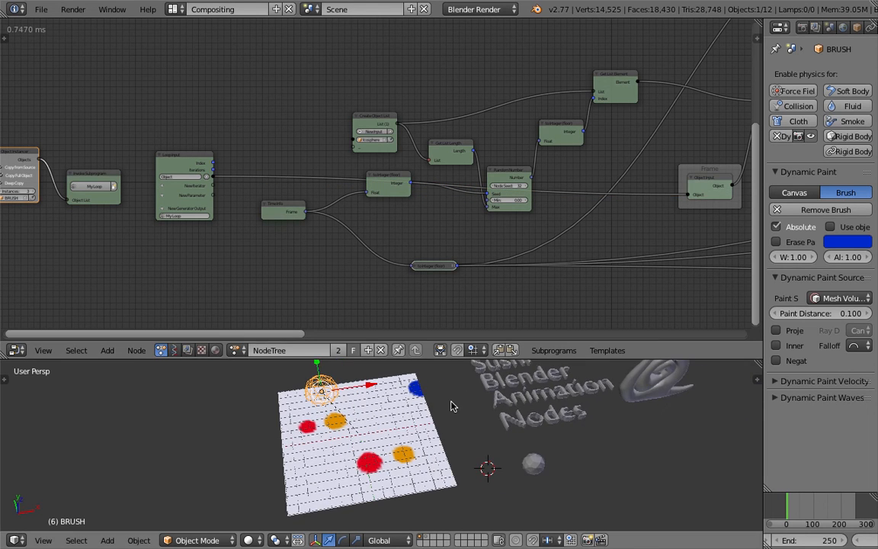
Examine the nodes that now belong to the loop, through the color frame to the final object transforms node.
{"action": "middle_click_drag", "start_coordinate": [438, 183], "coordinate": [224, 153]}
{"action": "middle_click_drag", "start_coordinate": [594, 126], "coordinate": [480, 149]}
{"action": "left_click_drag", "start_coordinate": [539, 111], "coordinate": [588, 127]}
{"action": "middle_click_drag", "start_coordinate": [213, 133], "coordinate": [384, 90]}
{"action": "scroll", "coordinate": [261, 178], "scroll_direction": "down", "scroll_amount": 3}
{"action": "middle_click_drag", "start_coordinate": [67, 166], "coordinate": [272, 158]}
{"action": "middle_click_drag", "start_coordinate": [394, 159], "coordinate": [196, 175]}
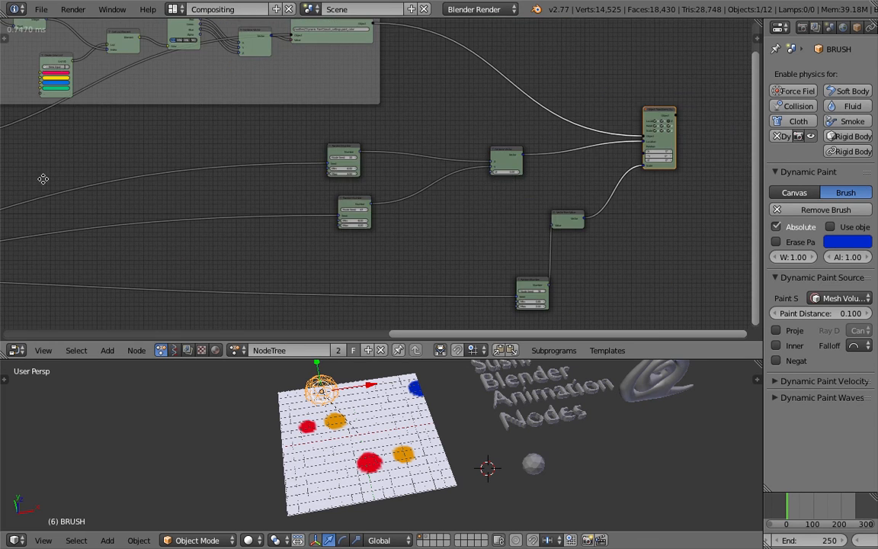
{"action": "middle_click_drag", "start_coordinate": [43, 179], "coordinate": [430, 145]}
{"action": "middle_click_drag", "start_coordinate": [53, 204], "coordinate": [429, 168]}
Collapse the upper to Integer node and rearrange it with the Time Info, Random Number and second to Integer nodes more compactly.
{"action": "scroll", "coordinate": [369, 178], "scroll_direction": "up", "scroll_amount": 3}
{"action": "scroll", "coordinate": [347, 178], "scroll_direction": "up", "scroll_amount": 4}
{"action": "middle_click_drag", "start_coordinate": [357, 181], "coordinate": [424, 184]}
{"action": "middle_click_drag", "start_coordinate": [261, 150], "coordinate": [308, 179]}
{"action": "left_click_drag", "start_coordinate": [297, 178], "coordinate": [233, 244]}
{"action": "left_click_drag", "start_coordinate": [436, 150], "coordinate": [401, 210]}
{"action": "left_click", "coordinate": [366, 189]}
{"action": "middle_click_drag", "start_coordinate": [505, 163], "coordinate": [442, 173]}
{"action": "left_click_drag", "start_coordinate": [520, 141], "coordinate": [500, 187]}
{"action": "middle_click_drag", "start_coordinate": [533, 130], "coordinate": [487, 174]}
{"action": "left_click_drag", "start_coordinate": [405, 143], "coordinate": [389, 142]}
{"action": "left_click_drag", "start_coordinate": [533, 122], "coordinate": [538, 128]}
{"action": "middle_click_drag", "start_coordinate": [519, 136], "coordinate": [414, 108]}
{"action": "scroll", "coordinate": [491, 189], "scroll_direction": "down", "scroll_amount": 1}
{"action": "scroll", "coordinate": [491, 192], "scroll_direction": "down", "scroll_amount": 1}
{"action": "left_click_drag", "start_coordinate": [354, 190], "coordinate": [368, 123]}
{"action": "left_click", "coordinate": [242, 204]}
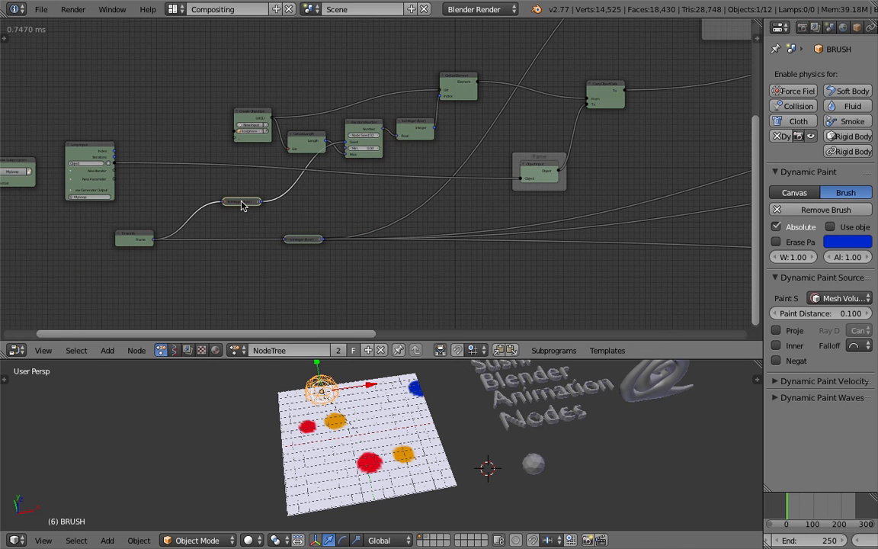
Shift the Combine Vector node slightly and move the two Random Number nodes that feed it closer to it.
{"action": "middle_click_drag", "start_coordinate": [577, 204], "coordinate": [355, 229]}
{"action": "scroll", "coordinate": [514, 210], "scroll_direction": "down", "scroll_amount": 4}
{"action": "middle_click_drag", "start_coordinate": [579, 189], "coordinate": [386, 221]}
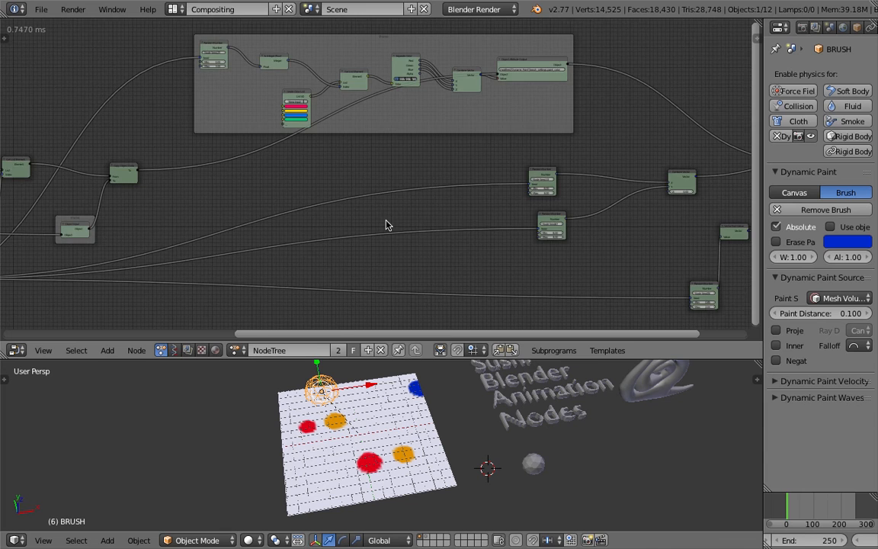
{"action": "scroll", "coordinate": [446, 213], "scroll_direction": "up", "scroll_amount": 5}
{"action": "middle_click_drag", "start_coordinate": [449, 218], "coordinate": [327, 202]}
{"action": "middle_click_drag", "start_coordinate": [418, 200], "coordinate": [300, 190]}
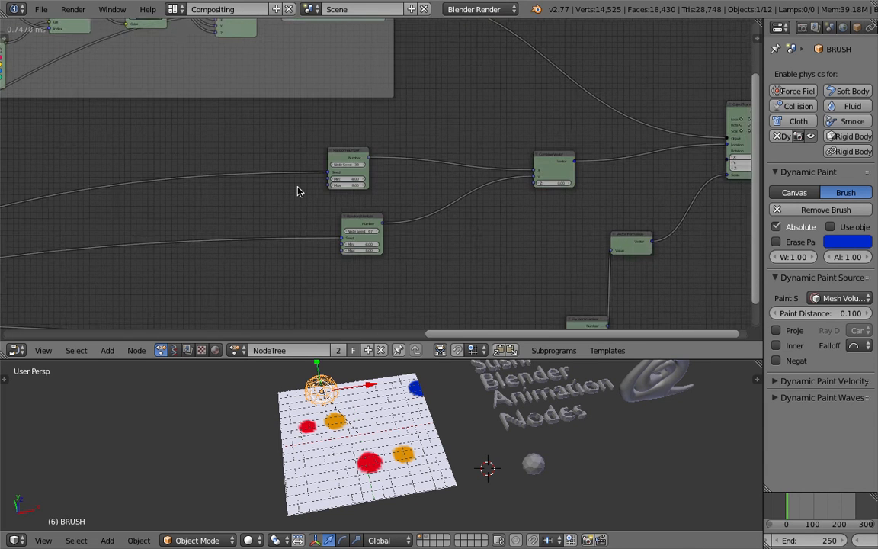
{"action": "middle_click_drag", "start_coordinate": [540, 204], "coordinate": [396, 202]}
{"action": "left_click_drag", "start_coordinate": [416, 164], "coordinate": [433, 163]}
{"action": "middle_click_drag", "start_coordinate": [362, 172], "coordinate": [432, 157]}
{"action": "scroll", "coordinate": [409, 168], "scroll_direction": "up", "scroll_amount": 3}
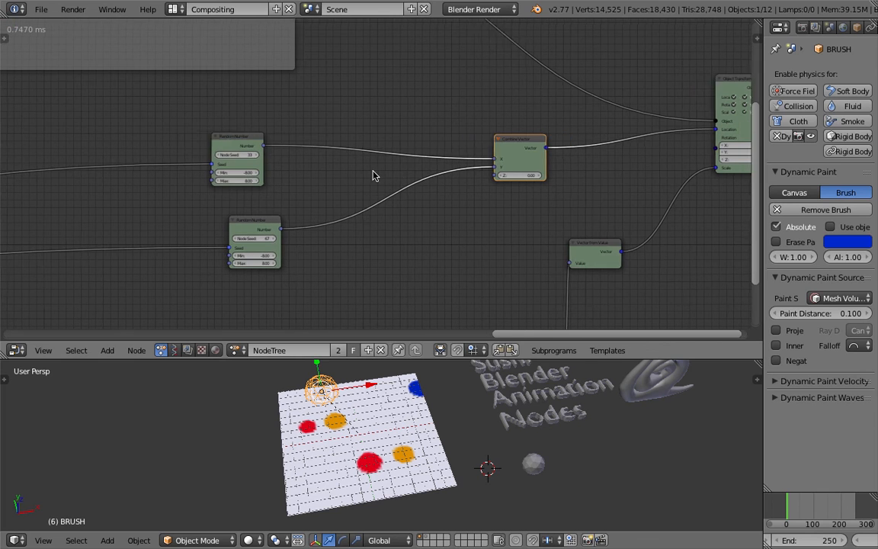
{"action": "middle_click_drag", "start_coordinate": [373, 174], "coordinate": [352, 175]}
{"action": "left_click_drag", "start_coordinate": [236, 139], "coordinate": [365, 126]}
{"action": "left_click_drag", "start_coordinate": [243, 217], "coordinate": [356, 185]}
Select the BRUSH.001 instance overlapping the BRUSH sphere at the corner of the painted plane.
{"action": "middle_click_drag", "start_coordinate": [32, 226], "coordinate": [312, 204]}
{"action": "middle_click_drag", "start_coordinate": [49, 195], "coordinate": [335, 183]}
{"action": "middle_click_drag", "start_coordinate": [163, 199], "coordinate": [458, 174]}
{"action": "middle_click_drag", "start_coordinate": [210, 177], "coordinate": [413, 163]}
{"action": "middle_click_drag", "start_coordinate": [230, 159], "coordinate": [441, 143]}
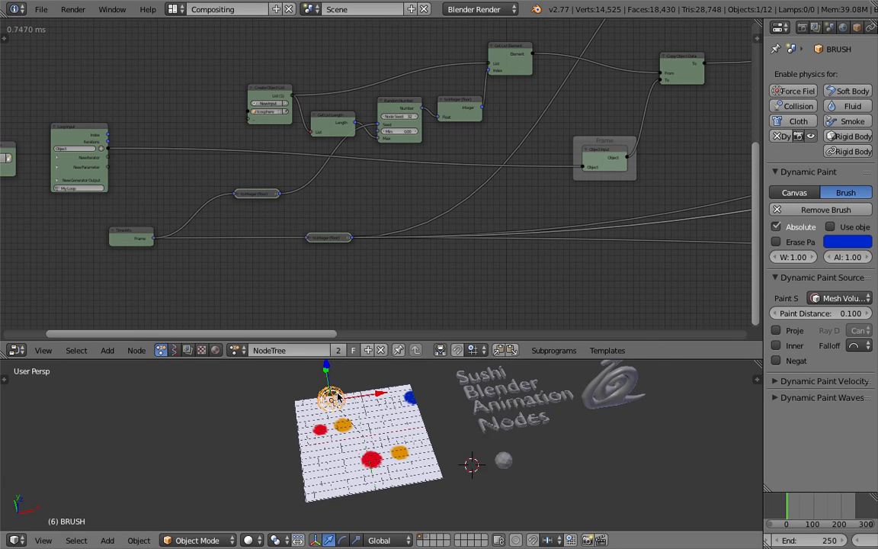
{"action": "scroll", "coordinate": [340, 400], "scroll_direction": "up", "scroll_amount": 2}
{"action": "right_click", "coordinate": [320, 373]}
{"action": "right_click", "coordinate": [321, 374]}
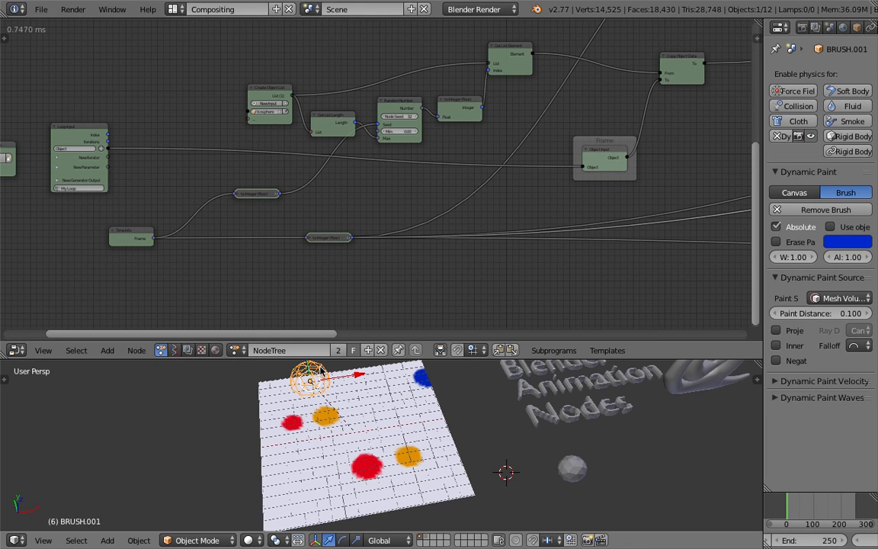
Reposition the Time Info node in the free area below the Loop Input node, ahead of the two to Integer nodes.
{"action": "middle_click_drag", "start_coordinate": [260, 195], "coordinate": [313, 183]}
{"action": "left_click_drag", "start_coordinate": [186, 224], "coordinate": [184, 238]}
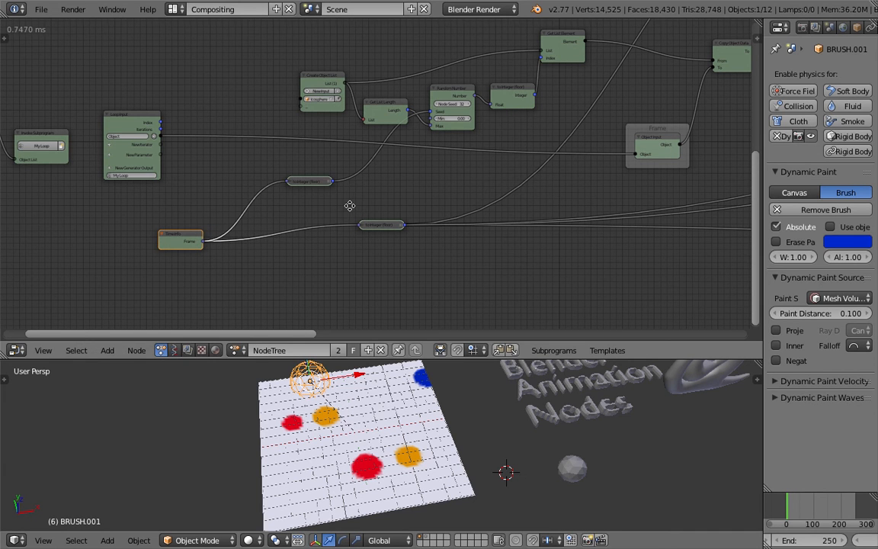
{"action": "middle_click_drag", "start_coordinate": [349, 206], "coordinate": [405, 199]}
{"action": "left_click_drag", "start_coordinate": [243, 227], "coordinate": [219, 239]}
{"action": "scroll", "coordinate": [409, 231], "scroll_direction": "down", "scroll_amount": 4}
{"action": "middle_click_drag", "start_coordinate": [431, 220], "coordinate": [753, 227]}
{"action": "scroll", "coordinate": [371, 170], "scroll_direction": "down", "scroll_amount": 3}
{"action": "middle_click_drag", "start_coordinate": [274, 172], "coordinate": [424, 174]}
{"action": "scroll", "coordinate": [313, 208], "scroll_direction": "up", "scroll_amount": 6}
{"action": "middle_click_drag", "start_coordinate": [282, 188], "coordinate": [421, 197]}
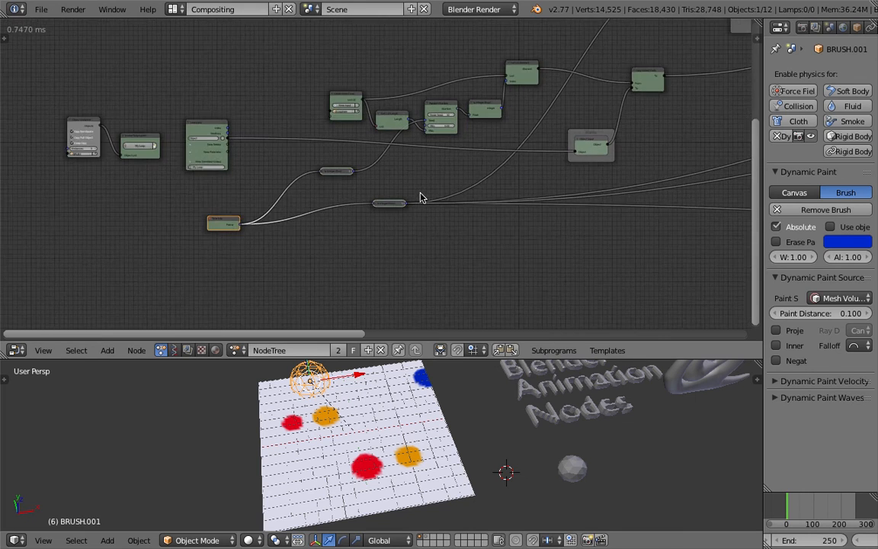
{"action": "scroll", "coordinate": [420, 198], "scroll_direction": "up", "scroll_amount": 1}
{"action": "scroll", "coordinate": [333, 195], "scroll_direction": "up", "scroll_amount": 4}
{"action": "middle_click_drag", "start_coordinate": [295, 221], "coordinate": [343, 198]}
{"action": "scroll", "coordinate": [427, 228], "scroll_direction": "down", "scroll_amount": 1}
{"action": "scroll", "coordinate": [367, 217], "scroll_direction": "up", "scroll_amount": 1}
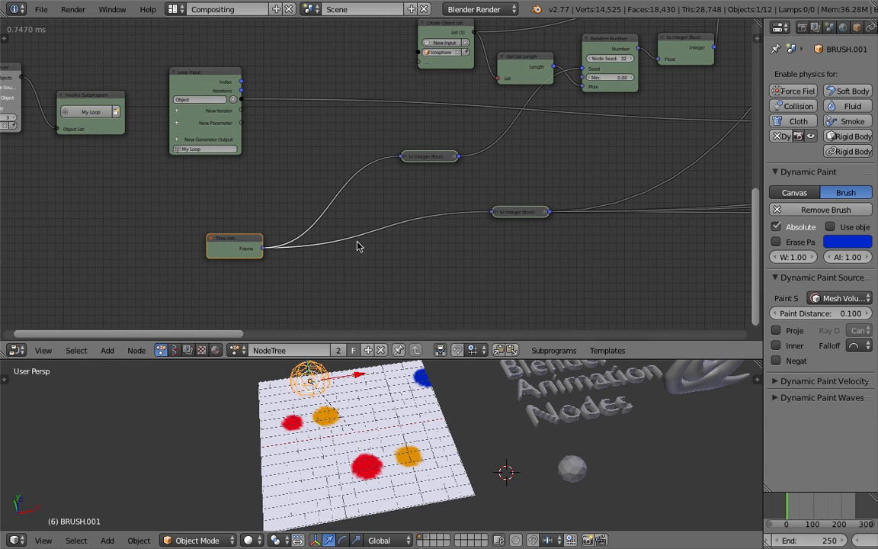
{"action": "left_click_drag", "start_coordinate": [256, 253], "coordinate": [280, 249]}
{"action": "left_click_drag", "start_coordinate": [223, 75], "coordinate": [233, 90]}
Add a Math node and place it below the links running from Time Info to the to Integer nodes.
{"action": "key", "text": "shift+a"}
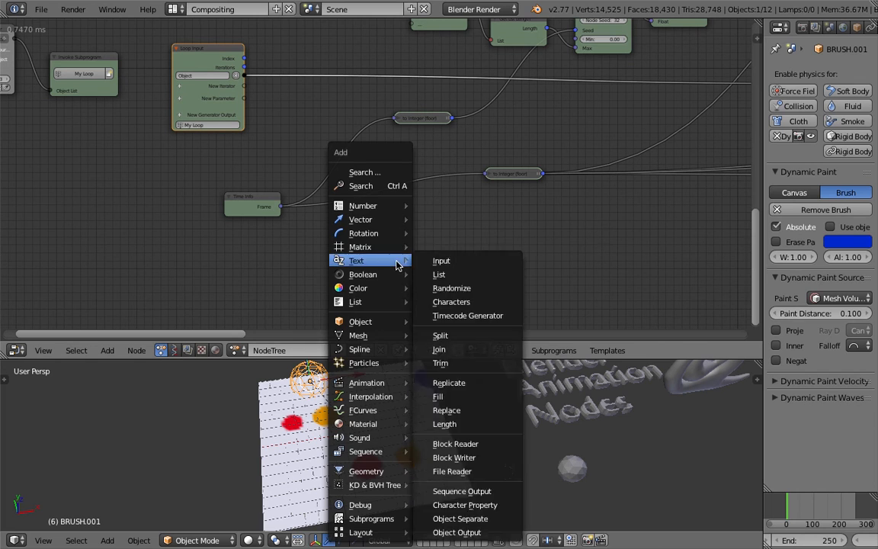
{"action": "left_click", "coordinate": [397, 186]}
{"action": "type", "text": "math"}
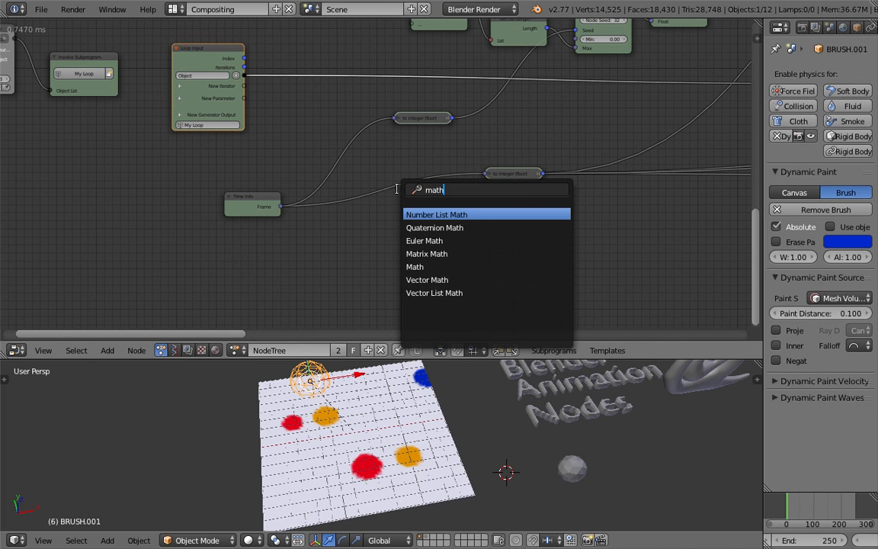
{"action": "key", "text": "Down"}
{"action": "key", "text": "Down"}
{"action": "key", "text": "Down"}
{"action": "key", "text": "Down"}
{"action": "key", "text": "Return"}
{"action": "left_click", "coordinate": [415, 172]}
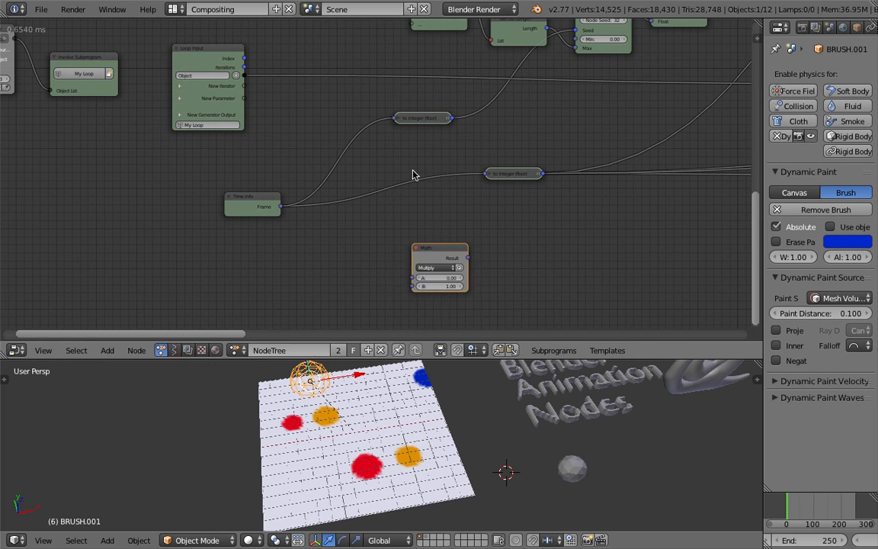
Move the lower to Integer node further from Time Info, towards the nodes it feeds, to make room on the link.
{"action": "scroll", "coordinate": [485, 204], "scroll_direction": "down", "scroll_amount": 3}
{"action": "middle_click_drag", "start_coordinate": [485, 205], "coordinate": [128, 225]}
{"action": "scroll", "coordinate": [313, 249], "scroll_direction": "down", "scroll_amount": 3}
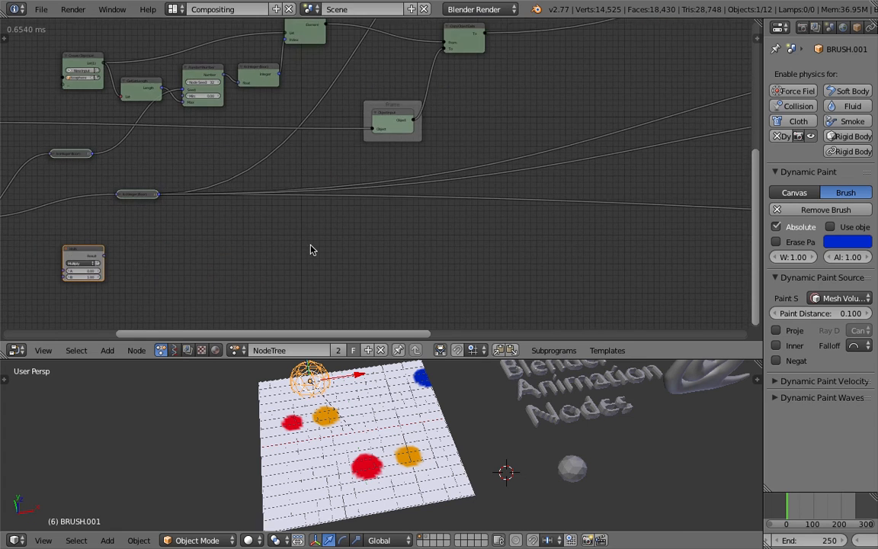
{"action": "middle_click_drag", "start_coordinate": [333, 245], "coordinate": [137, 227]}
{"action": "scroll", "coordinate": [345, 237], "scroll_direction": "down", "scroll_amount": 4}
{"action": "scroll", "coordinate": [345, 237], "scroll_direction": "down", "scroll_amount": 1}
{"action": "middle_click_drag", "start_coordinate": [345, 237], "coordinate": [425, 218]}
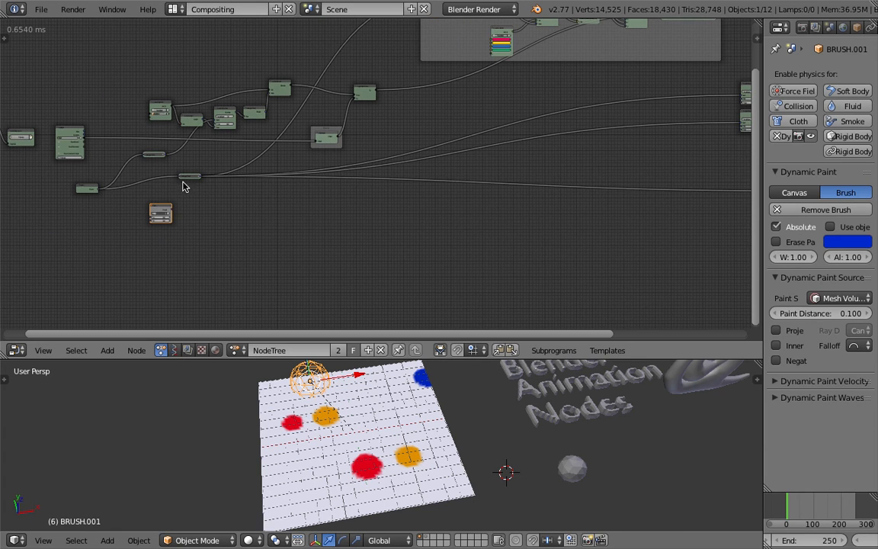
{"action": "left_click_drag", "start_coordinate": [192, 179], "coordinate": [274, 199]}
{"action": "middle_click_drag", "start_coordinate": [717, 103], "coordinate": [619, 114]}
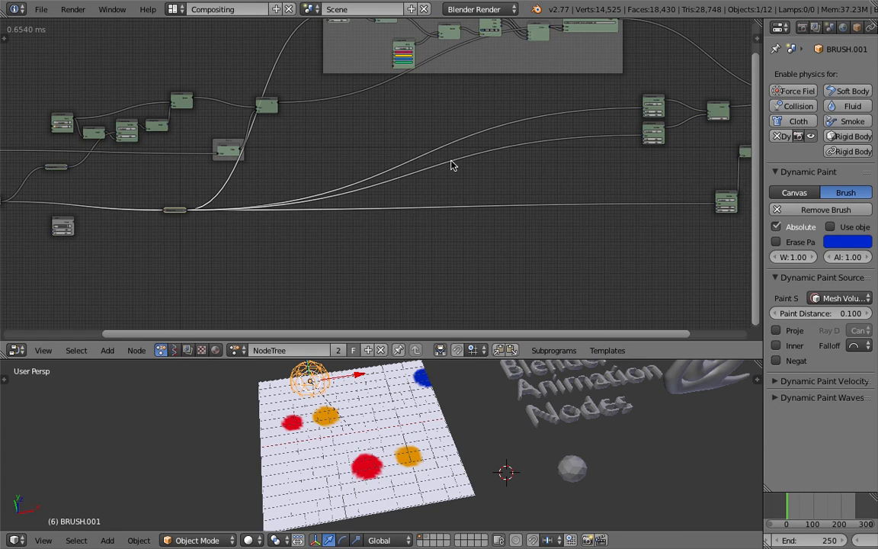
Insert the Math node into the link between Time Info and the lower to Integer node, and set its operation to Add.
{"action": "middle_click_drag", "start_coordinate": [86, 239], "coordinate": [463, 225]}
{"action": "scroll", "coordinate": [463, 228], "scroll_direction": "up", "scroll_amount": 10}
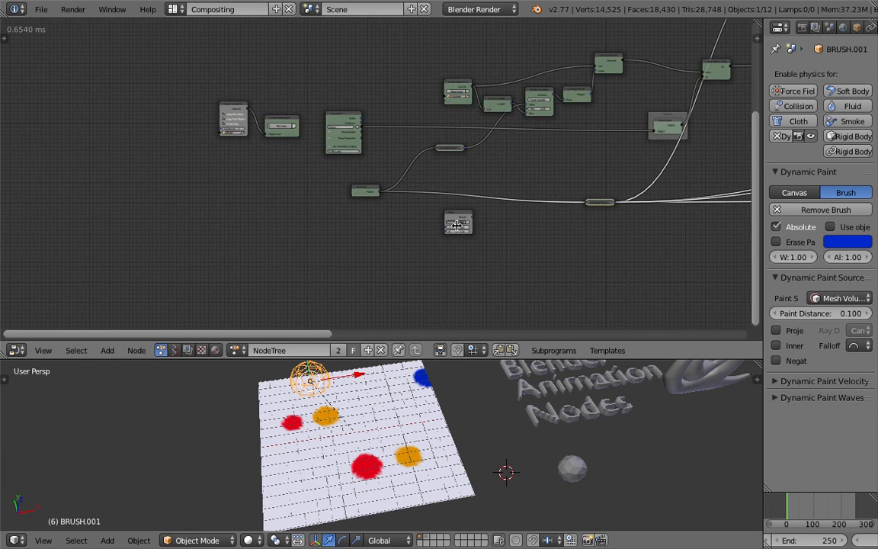
{"action": "left_click_drag", "start_coordinate": [470, 240], "coordinate": [474, 206]}
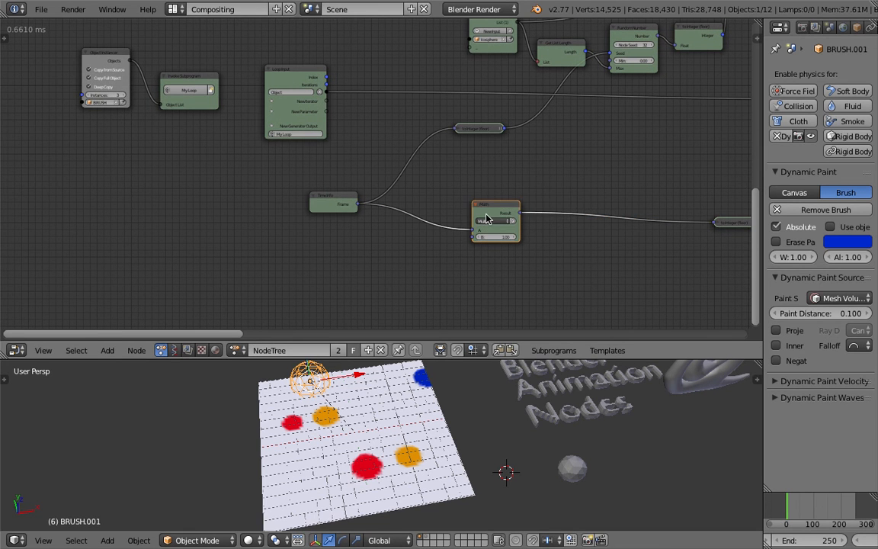
{"action": "left_click", "coordinate": [490, 221]}
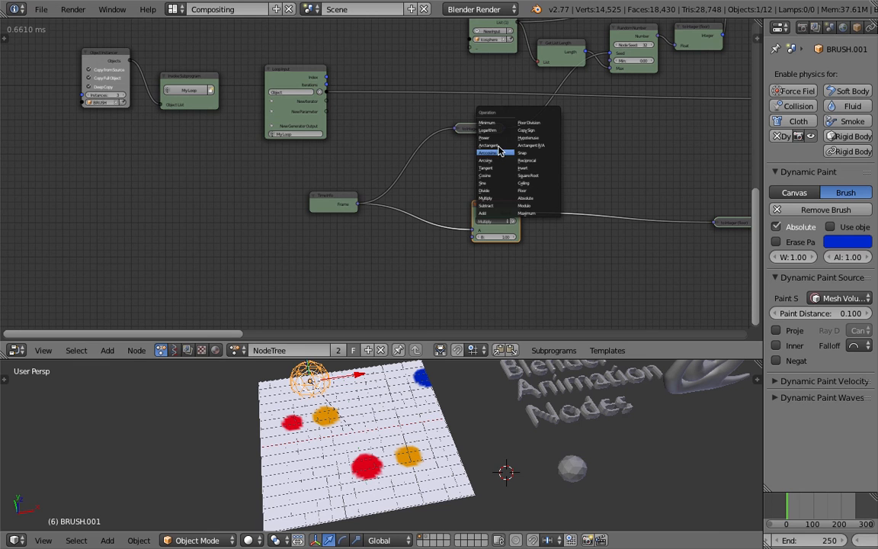
{"action": "left_click", "coordinate": [488, 213]}
Connect the Loop Input's Index output to the Math node's B input and save the file.
{"action": "scroll", "coordinate": [373, 125], "scroll_direction": "up", "scroll_amount": 1}
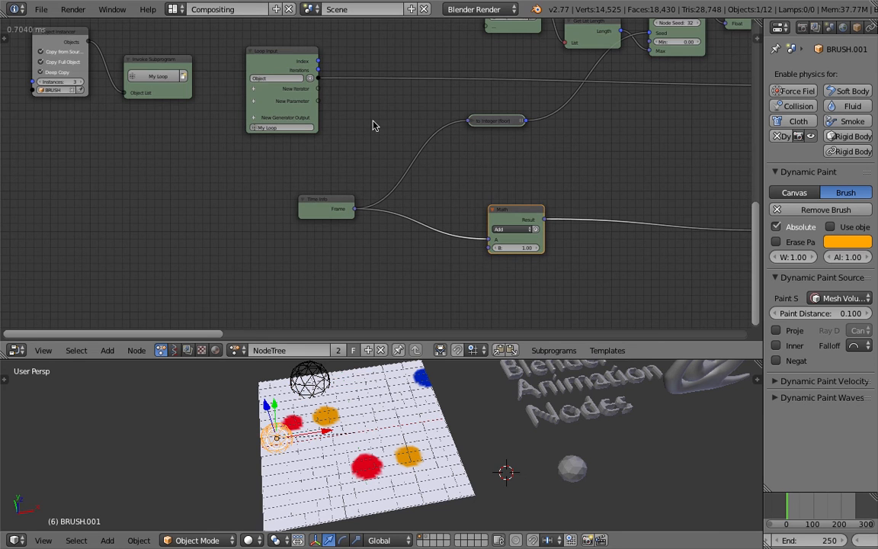
{"action": "left_click_drag", "start_coordinate": [319, 63], "coordinate": [489, 247]}
{"action": "key", "text": "ctrl+s"}
{"action": "key", "text": "Return"}
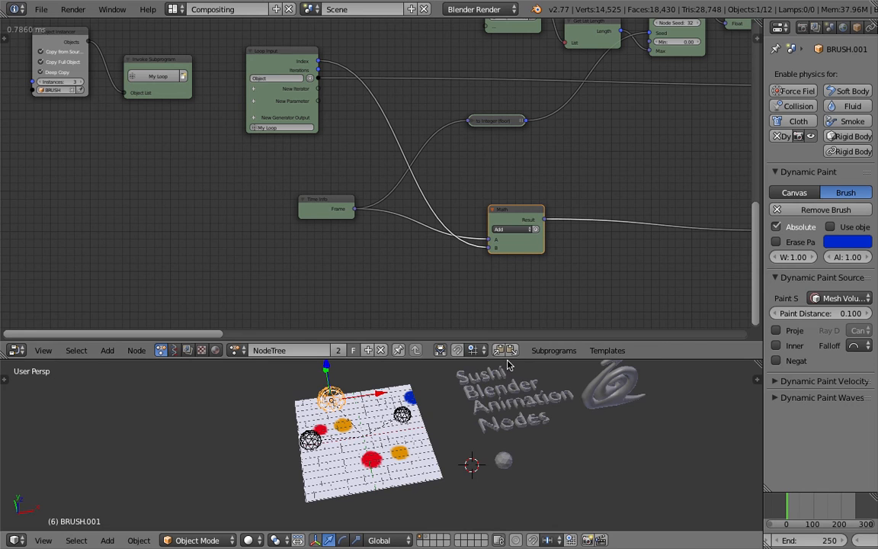
Make the 3D view taller and the properties and timeline area wider, with the painted plane and text in view.
{"action": "left_click_drag", "start_coordinate": [508, 359], "coordinate": [512, 295]}
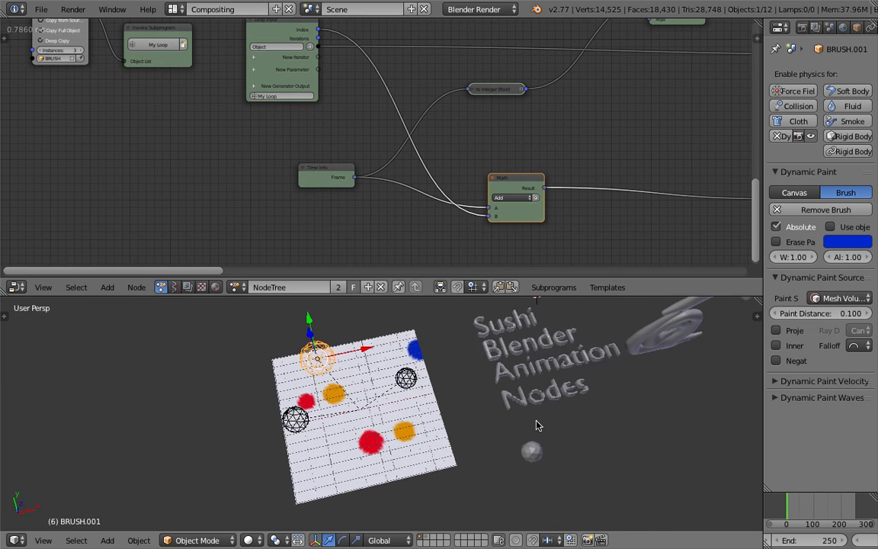
{"action": "middle_click_drag", "start_coordinate": [536, 425], "coordinate": [527, 424]}
{"action": "scroll", "coordinate": [529, 424], "scroll_direction": "down", "scroll_amount": 1}
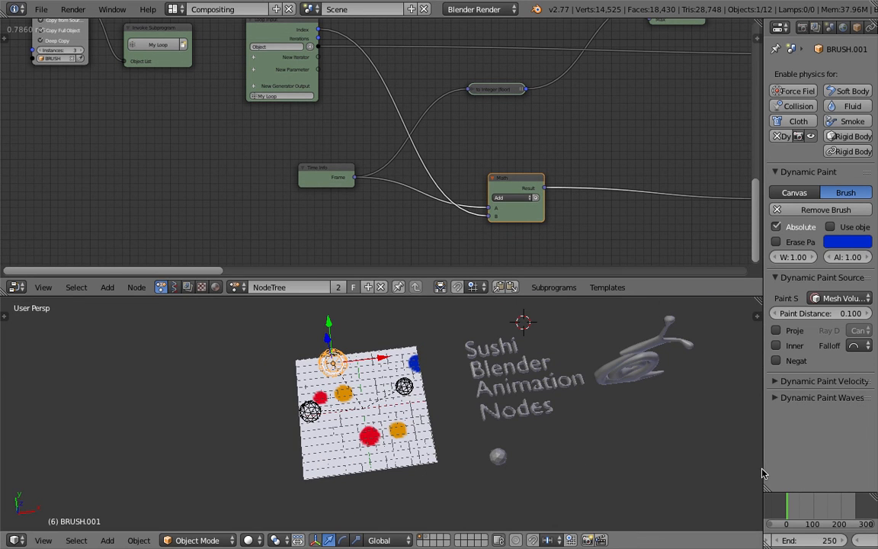
{"action": "left_click_drag", "start_coordinate": [762, 474], "coordinate": [663, 474]}
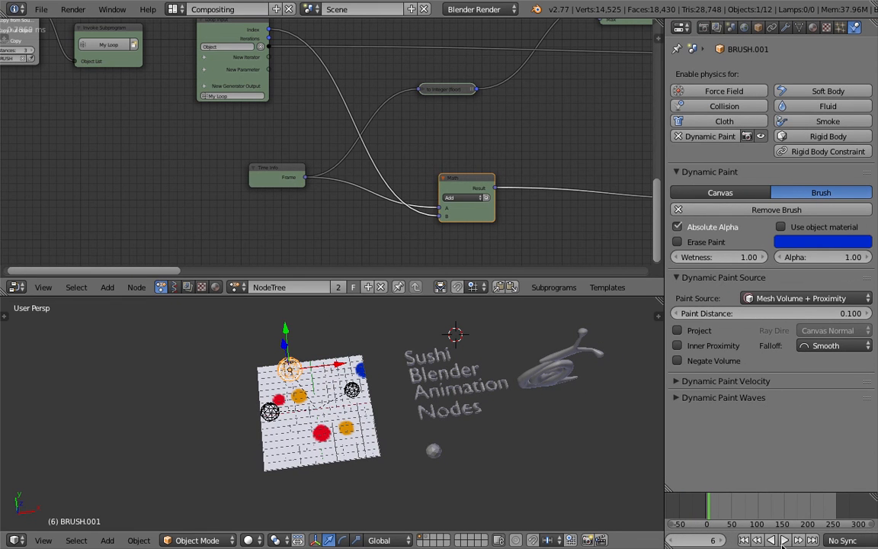
Play the animation briefly to test the brushes' separate random positions, stop it and save the file.
{"action": "left_click", "coordinate": [786, 539]}
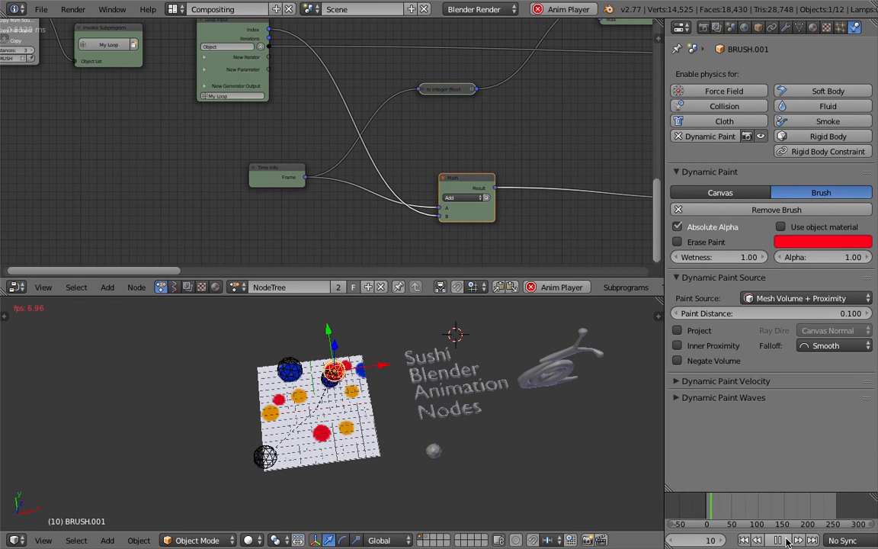
{"action": "key", "text": "alt+a"}
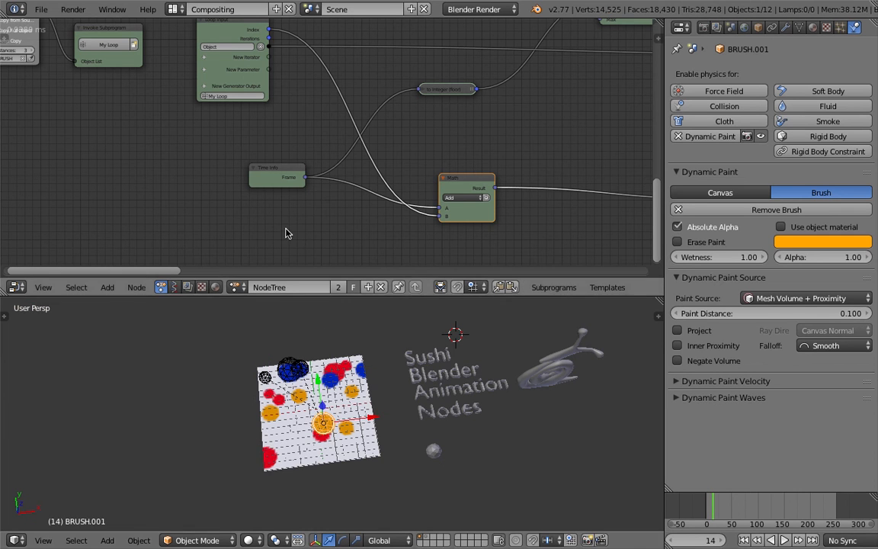
{"action": "key", "text": "ctrl+s"}
{"action": "left_click", "coordinate": [301, 401]}
Move the Object Instancer and Invoke Subprogram nodes further away from the Loop Input node.
{"action": "middle_click_drag", "start_coordinate": [179, 196], "coordinate": [419, 275]}
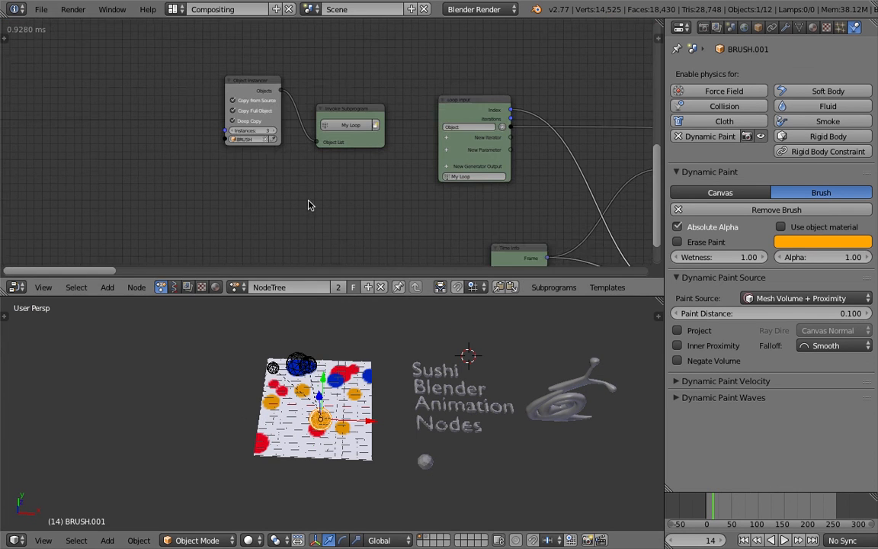
{"action": "middle_click_drag", "start_coordinate": [263, 79], "coordinate": [265, 102]}
{"action": "left_click_drag", "start_coordinate": [266, 102], "coordinate": [221, 123]}
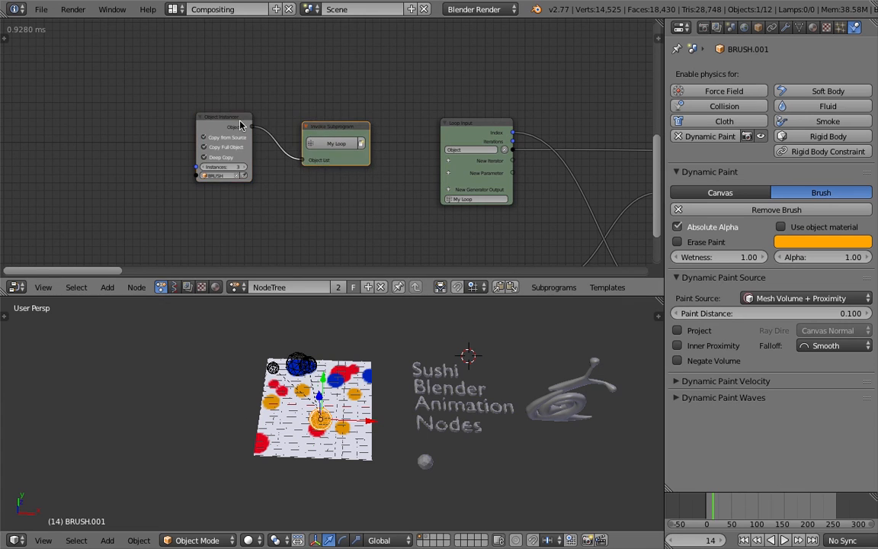
{"action": "key", "text": "u"}
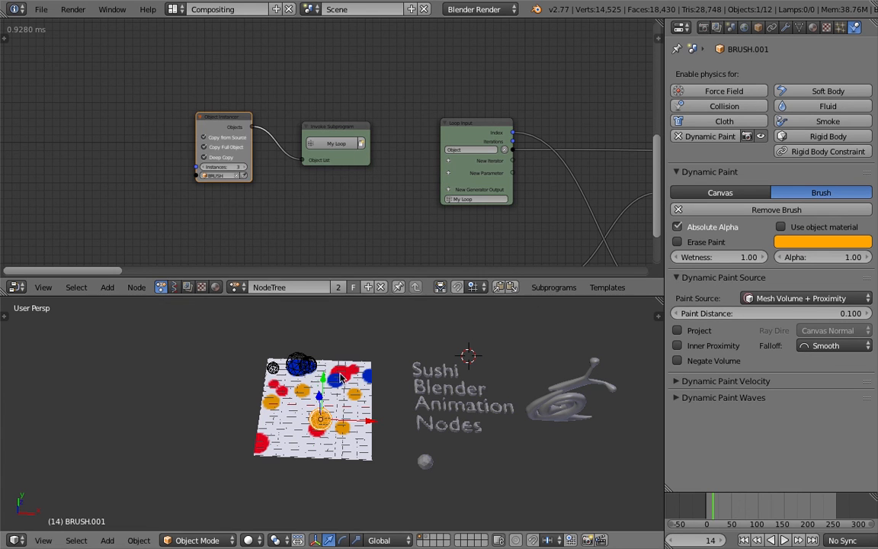
Replay the animation with a closer view of the painted plane, stop it at frame 12 and save the file.
{"action": "scroll", "coordinate": [346, 395], "scroll_direction": "up", "scroll_amount": 2}
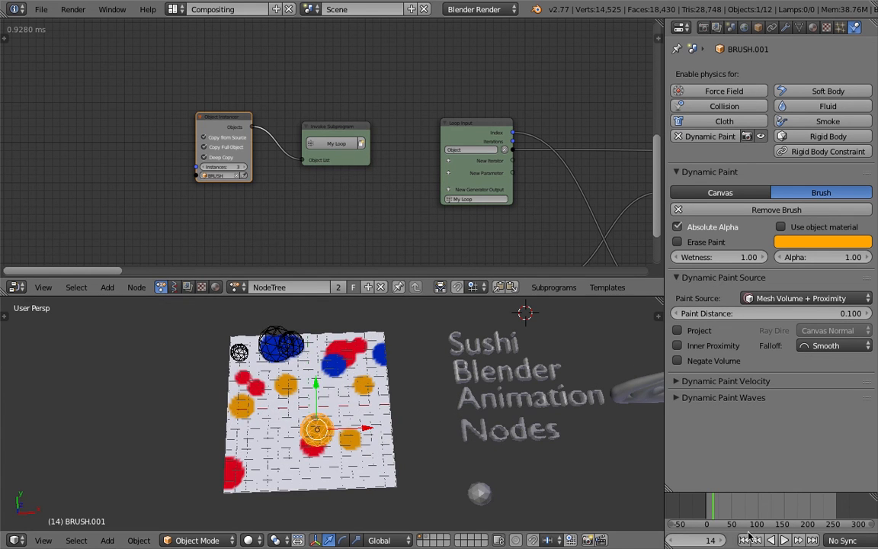
{"action": "left_click", "coordinate": [783, 541]}
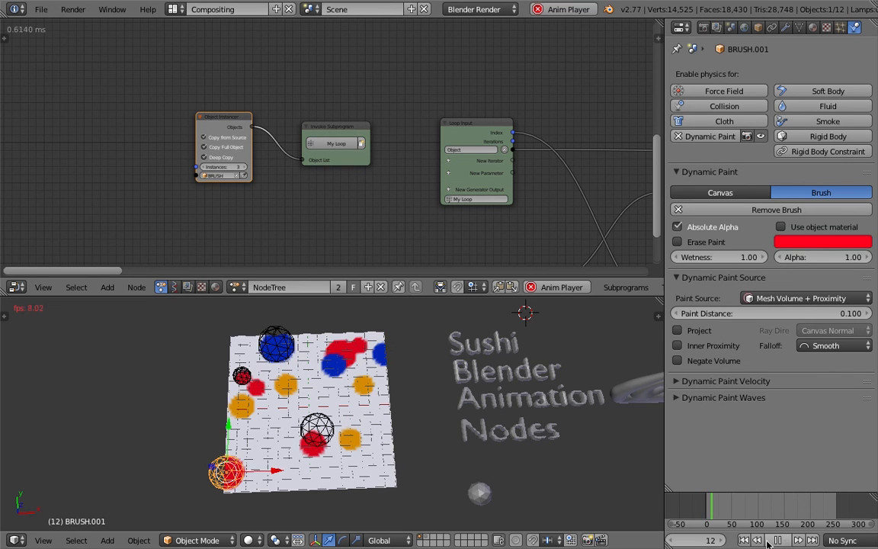
{"action": "left_click", "coordinate": [785, 543]}
{"action": "middle_click_drag", "start_coordinate": [350, 424], "coordinate": [387, 415], "text": "shift"}
{"action": "key", "text": "ctrl+s"}
{"action": "left_click", "coordinate": [387, 415]}
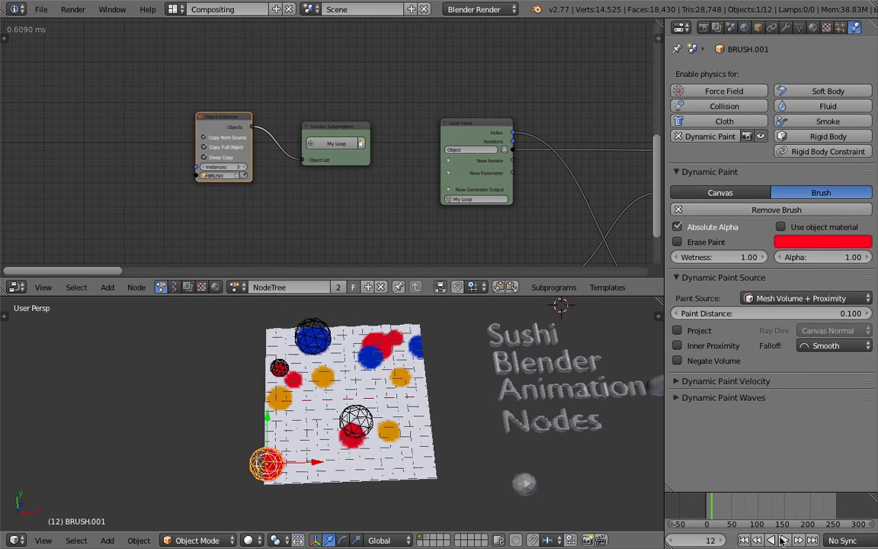
Play the animation in two short bursts up to frame 18 to watch the new stamps appear.
{"action": "left_click", "coordinate": [782, 541]}
{"action": "left_click", "coordinate": [783, 541]}
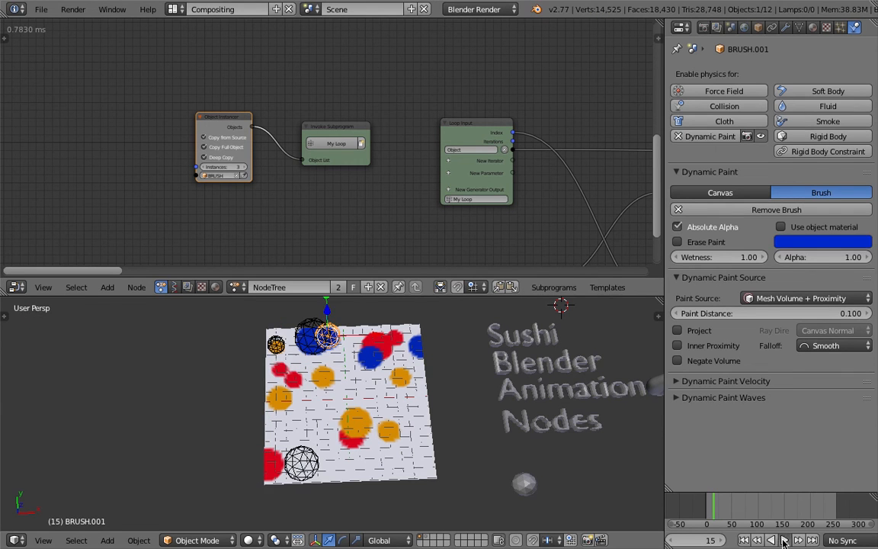
{"action": "left_click", "coordinate": [782, 541]}
{"action": "left_click", "coordinate": [783, 541]}
Inspect the brush spheres on the plane by selecting BRUSH and the small BRUSH.003 instance near the plane's edge.
{"action": "middle_click_drag", "start_coordinate": [324, 430], "coordinate": [324, 438]}
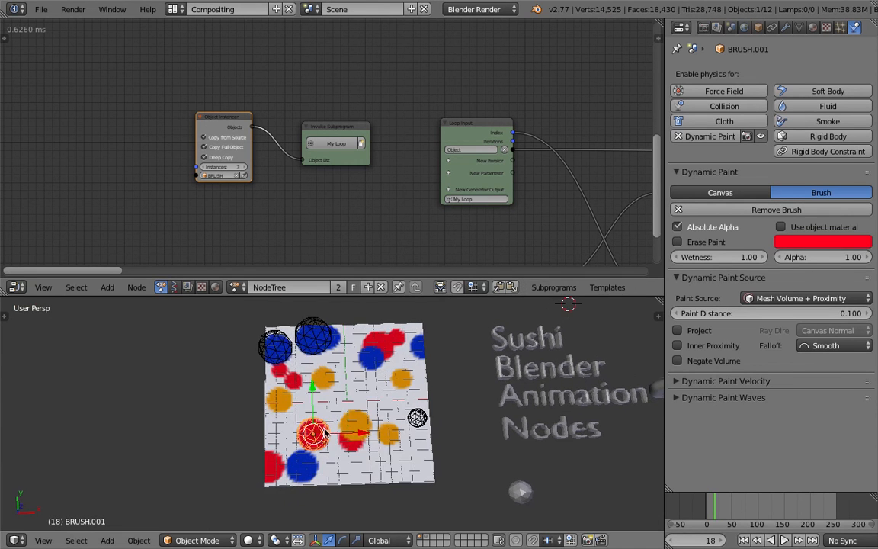
{"action": "middle_click_drag", "start_coordinate": [318, 346], "coordinate": [287, 324]}
{"action": "right_click", "coordinate": [270, 353]}
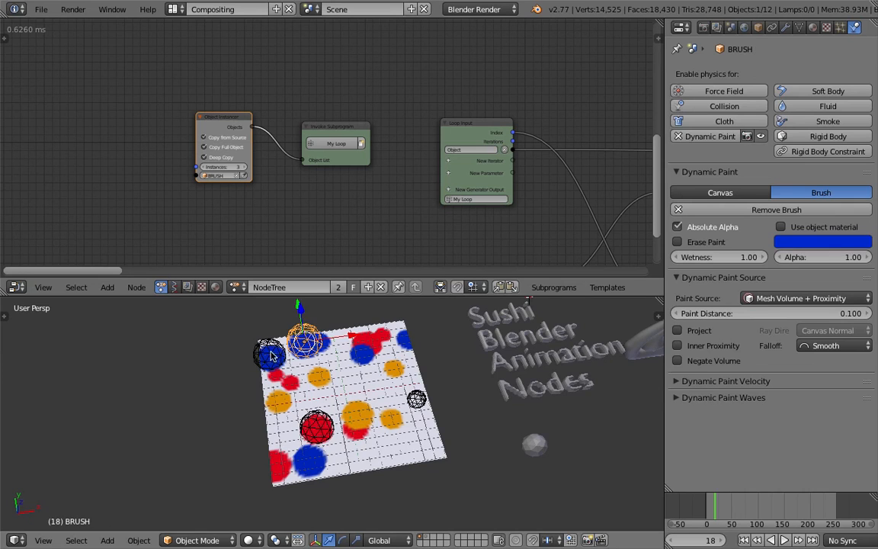
{"action": "middle_click_drag", "start_coordinate": [394, 404], "coordinate": [427, 418]}
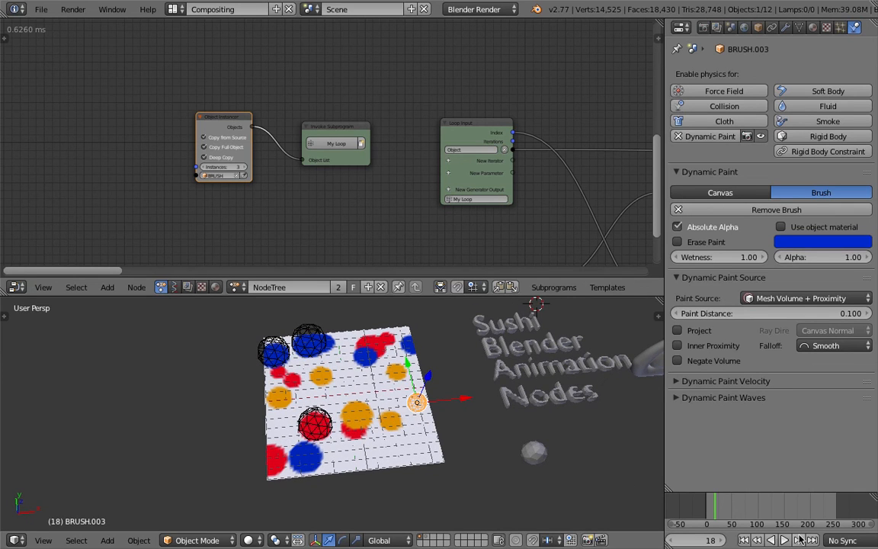
Play the animation on to frame 26 with BRUSH.003 selected to follow its color and position changes.
{"action": "left_click", "coordinate": [785, 540]}
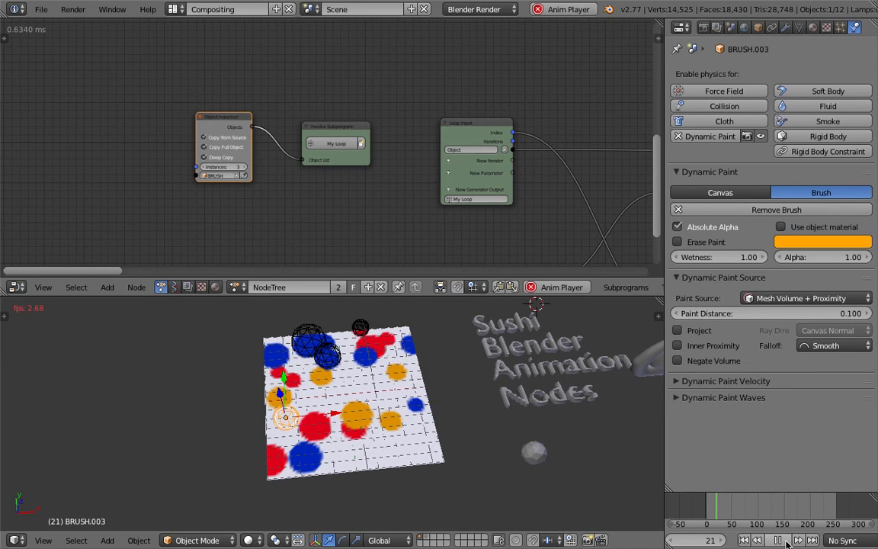
{"action": "left_click", "coordinate": [777, 541]}
{"action": "middle_click_drag", "start_coordinate": [328, 377], "coordinate": [348, 382]}
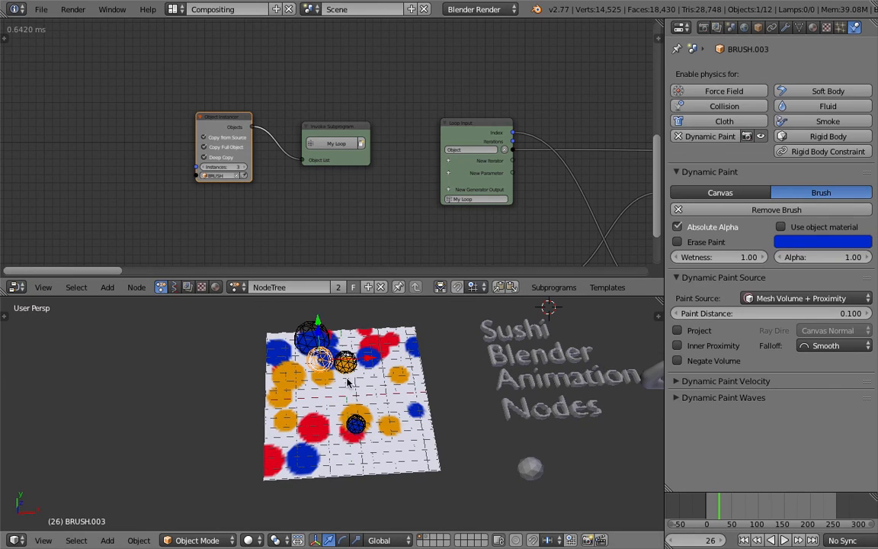
Select the overlapping brush spheres one after another, ending with the original BRUSH at the plane's far edge.
{"action": "right_click", "coordinate": [349, 364]}
{"action": "right_click", "coordinate": [317, 355]}
{"action": "right_click", "coordinate": [317, 340]}
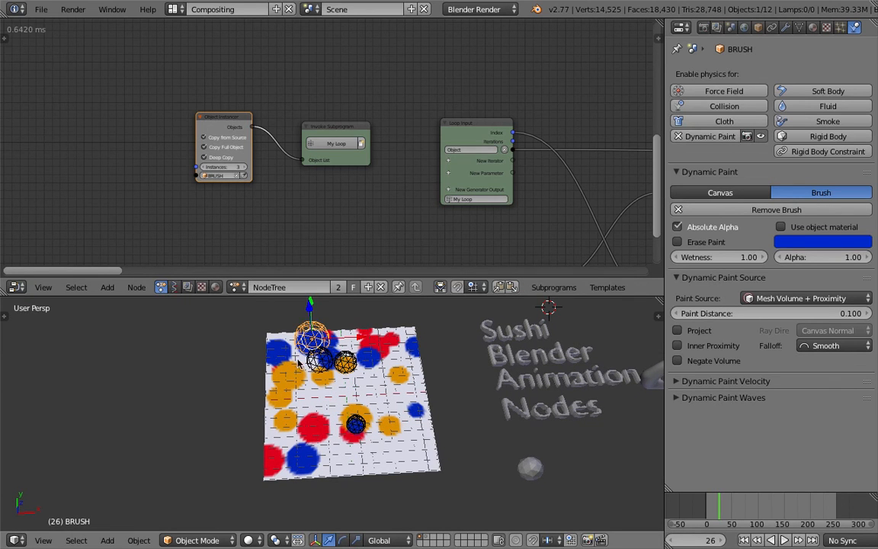
{"action": "middle_click_drag", "start_coordinate": [267, 364], "coordinate": [310, 359]}
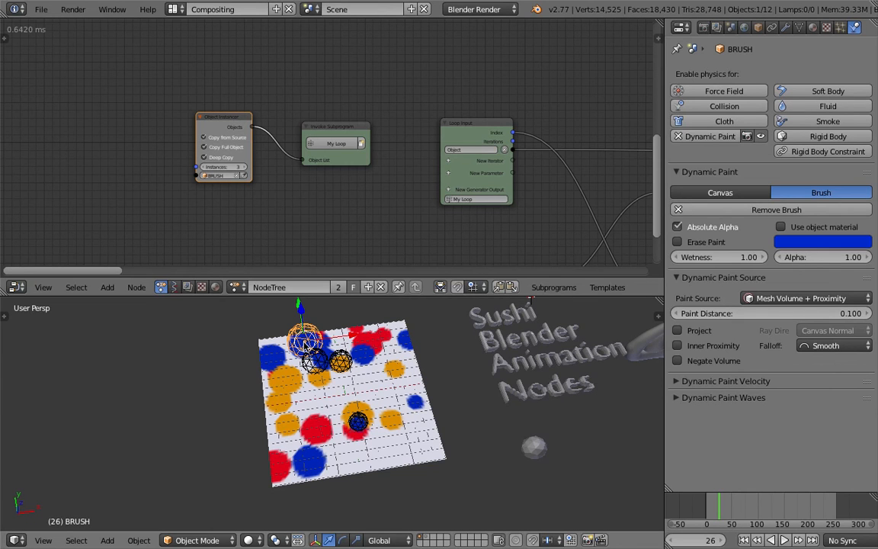
{"action": "middle_click_drag", "start_coordinate": [378, 422], "coordinate": [367, 427]}
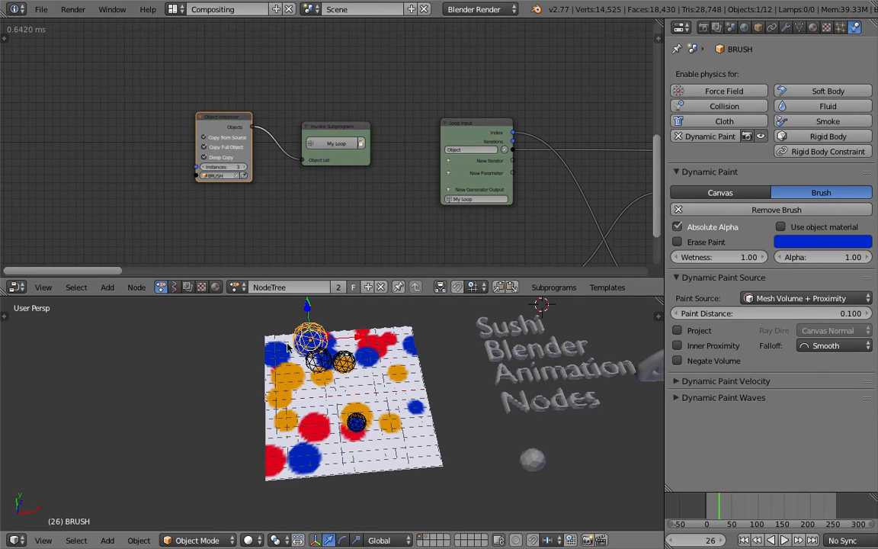
Save the project as a new version of the file and save it once more.
{"action": "left_click", "coordinate": [41, 9]}
{"action": "left_click", "coordinate": [77, 114]}
{"action": "left_click", "coordinate": [777, 61]}
{"action": "left_click", "coordinate": [812, 47]}
{"action": "key", "text": "ctrl+s"}
{"action": "left_click", "coordinate": [356, 344]}
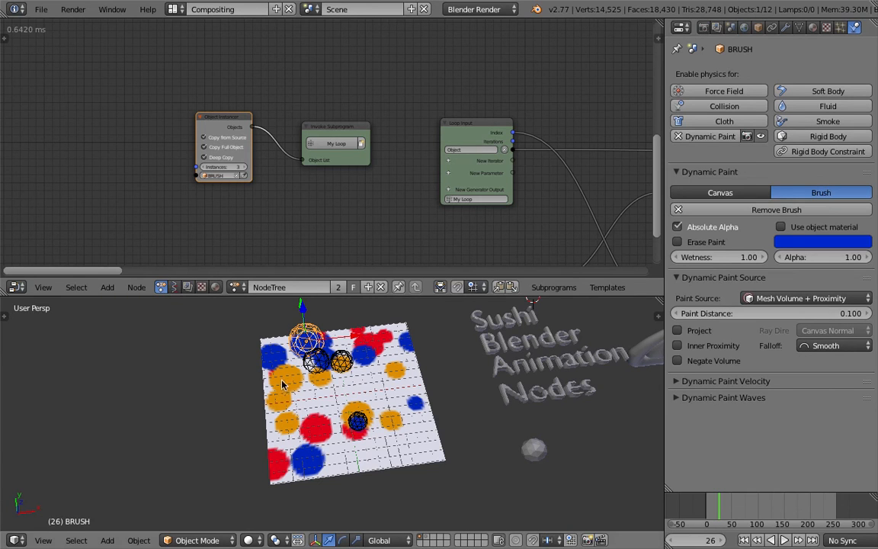
Move the original BRUSH sphere to layer 2 and save the project.
{"action": "key", "text": "m"}
{"action": "key", "text": "2"}
{"action": "left_click", "coordinate": [150, 332]}
{"action": "key", "text": "ctrl+s"}
{"action": "left_click", "coordinate": [150, 332]}
Play the animation in two stretches up to frame 16 to check the brush instances' stamping.
{"action": "left_click", "coordinate": [784, 539]}
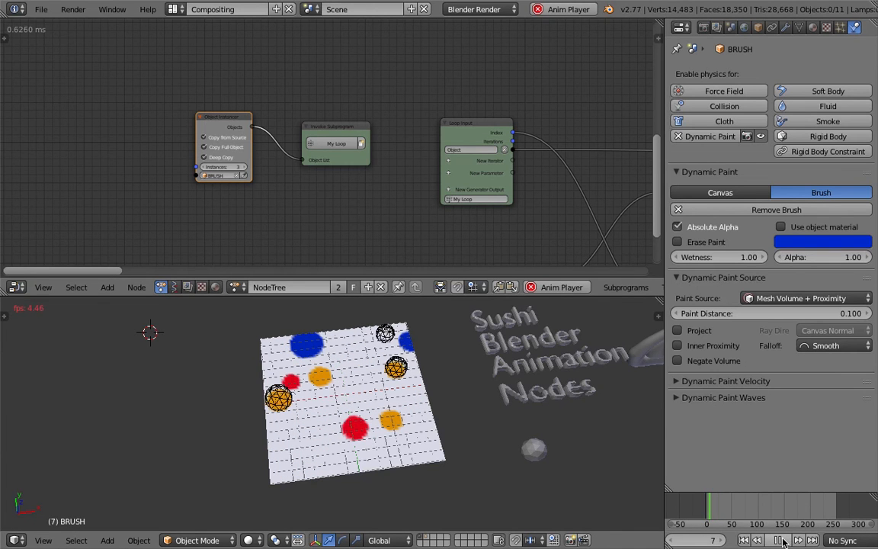
{"action": "left_click", "coordinate": [785, 540]}
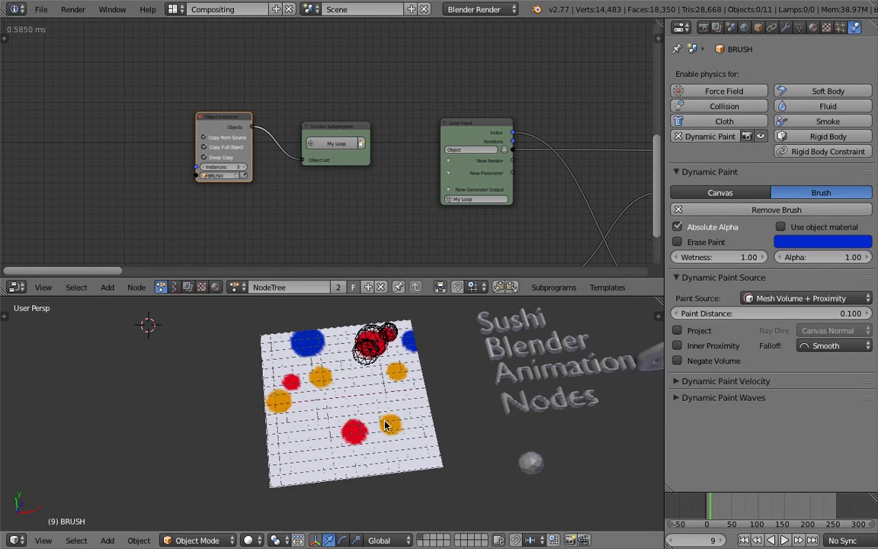
{"action": "left_click", "coordinate": [787, 540]}
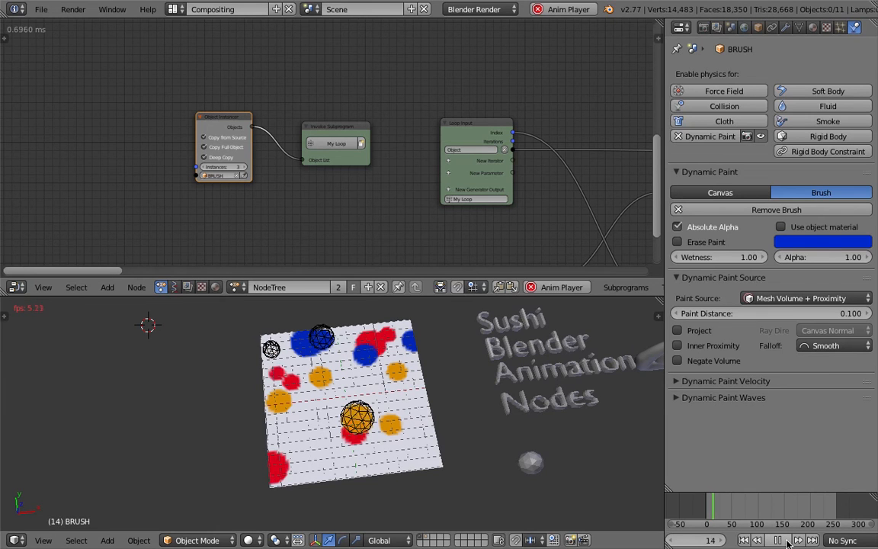
{"action": "left_click", "coordinate": [786, 539]}
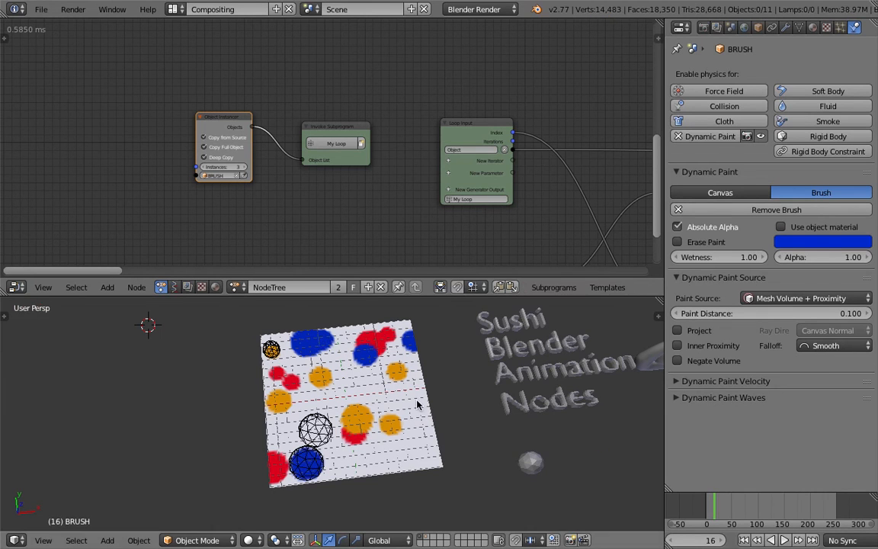
Return to the first frame and replay the animation to frame 14, viewing the painted plane from different angles.
{"action": "left_click", "coordinate": [745, 540]}
{"action": "middle_click_drag", "start_coordinate": [473, 457], "coordinate": [386, 391]}
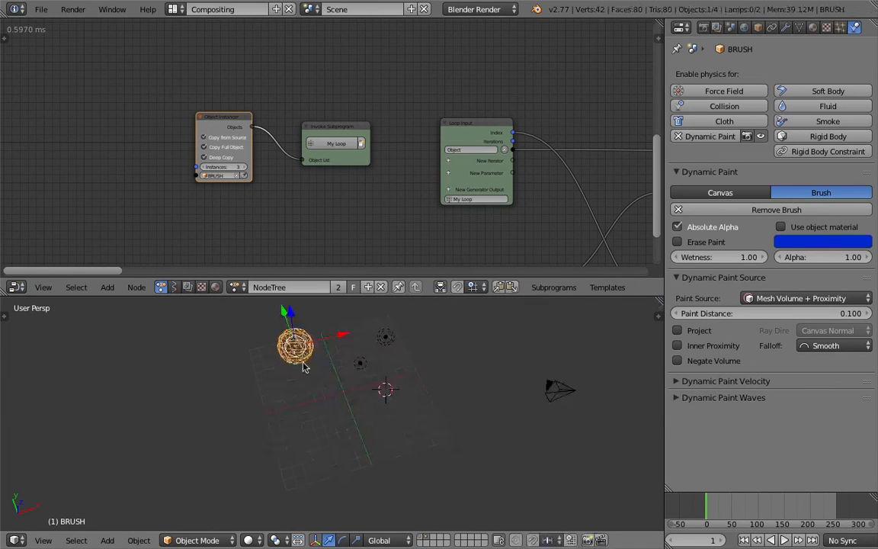
{"action": "middle_click_drag", "start_coordinate": [304, 367], "coordinate": [368, 400]}
{"action": "left_click_drag", "start_coordinate": [208, 384], "coordinate": [79, 352]}
{"action": "middle_click_drag", "start_coordinate": [308, 377], "coordinate": [264, 392]}
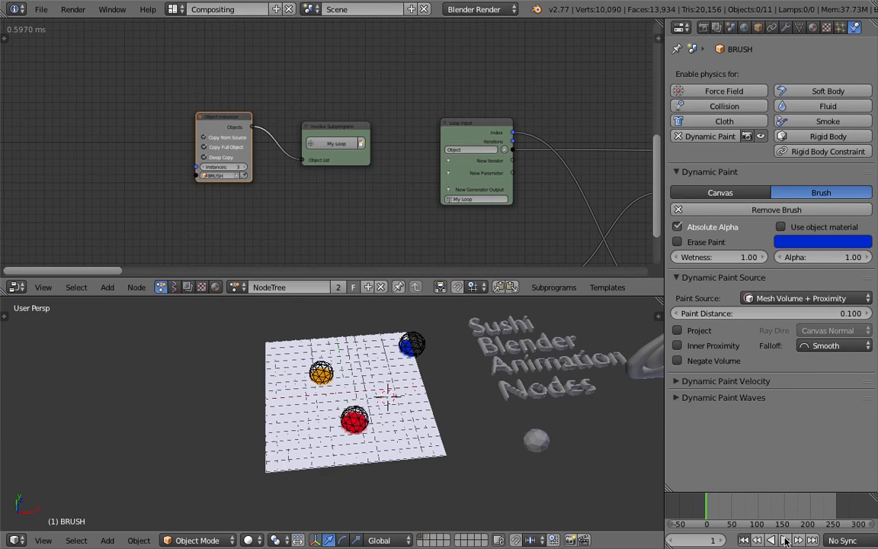
{"action": "left_click", "coordinate": [785, 539]}
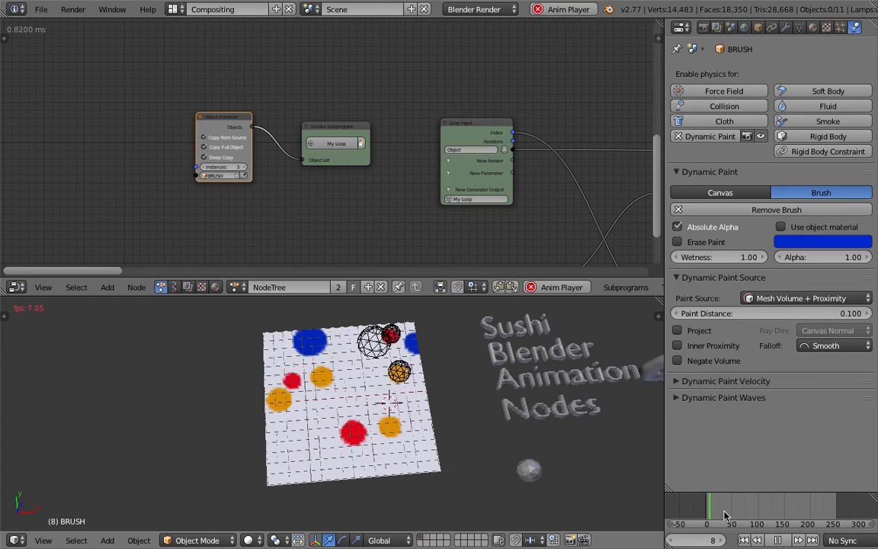
{"action": "left_click", "coordinate": [777, 540]}
{"action": "middle_click_drag", "start_coordinate": [363, 383], "coordinate": [384, 381]}
{"action": "middle_click_drag", "start_coordinate": [320, 379], "coordinate": [369, 383]}
Save the project and save it again as a new file with an incremented version number.
{"action": "key", "text": "super+s"}
{"action": "left_click", "coordinate": [368, 383]}
{"action": "left_click", "coordinate": [40, 13]}
{"action": "left_click", "coordinate": [66, 128]}
{"action": "key", "text": "KP_Add"}
{"action": "key", "text": "Return"}
Enlarge the node editor by lowering its border with the 3D view and narrowing the properties area.
{"action": "middle_click_drag", "start_coordinate": [505, 163], "coordinate": [283, 161]}
{"action": "scroll", "coordinate": [494, 218], "scroll_direction": "down", "scroll_amount": 2}
{"action": "middle_click_drag", "start_coordinate": [497, 219], "coordinate": [195, 132]}
{"action": "left_click_drag", "start_coordinate": [457, 297], "coordinate": [466, 315]}
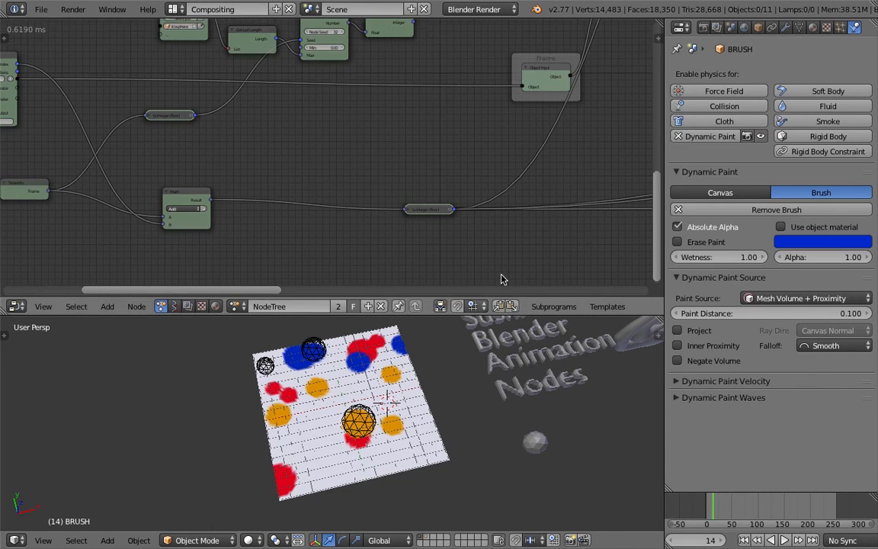
{"action": "middle_click_drag", "start_coordinate": [500, 274], "coordinate": [461, 275]}
{"action": "left_click_drag", "start_coordinate": [663, 215], "coordinate": [774, 214]}
Delete the two Random Number nodes that feed the X and Y of the location's Combine Vector node.
{"action": "middle_click_drag", "start_coordinate": [686, 195], "coordinate": [300, 217]}
{"action": "middle_click_drag", "start_coordinate": [598, 156], "coordinate": [353, 186]}
{"action": "middle_click_drag", "start_coordinate": [751, 112], "coordinate": [191, 161]}
{"action": "scroll", "coordinate": [272, 141], "scroll_direction": "up", "scroll_amount": 1}
{"action": "scroll", "coordinate": [362, 145], "scroll_direction": "down", "scroll_amount": 1}
{"action": "scroll", "coordinate": [424, 135], "scroll_direction": "up", "scroll_amount": 1}
{"action": "left_click_drag", "start_coordinate": [385, 130], "coordinate": [447, 123]}
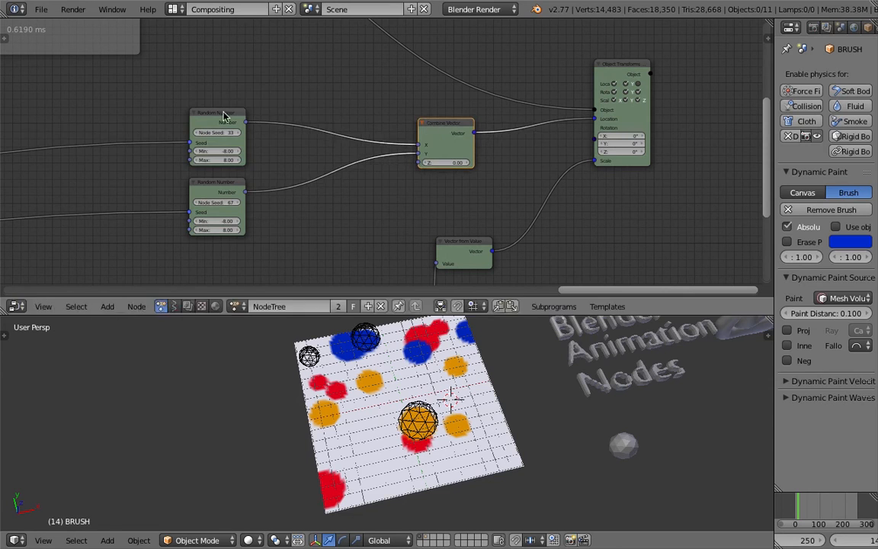
{"action": "left_click_drag", "start_coordinate": [217, 113], "coordinate": [248, 91]}
{"action": "left_click_drag", "start_coordinate": [213, 187], "coordinate": [250, 177]}
{"action": "key", "text": "x"}
{"action": "left_click", "coordinate": [249, 96]}
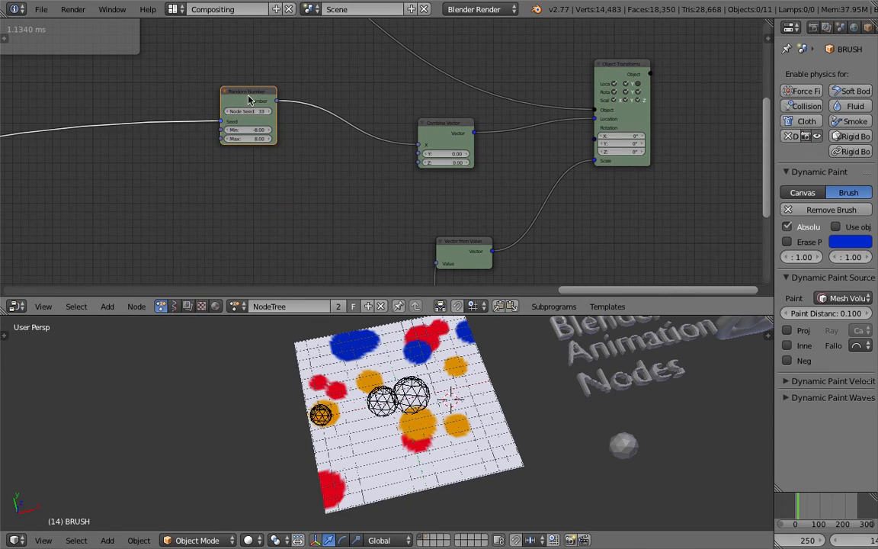
{"action": "key", "text": "x"}
Rearrange the scale's Random Number node, the Combine Vector node and the Object Input frame to free space for a new location chain.
{"action": "scroll", "coordinate": [261, 163], "scroll_direction": "down", "scroll_amount": 5}
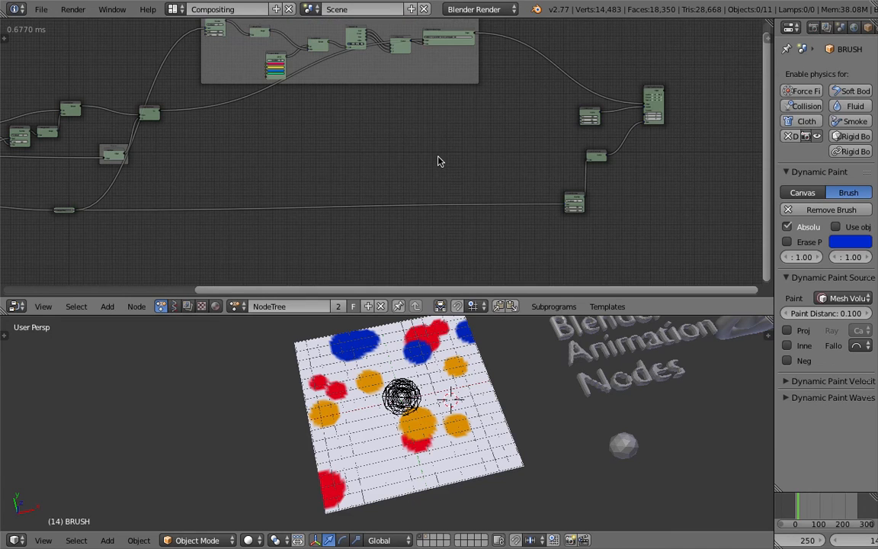
{"action": "left_click_drag", "start_coordinate": [579, 194], "coordinate": [574, 154]}
{"action": "middle_click_drag", "start_coordinate": [594, 105], "coordinate": [539, 133]}
{"action": "left_click_drag", "start_coordinate": [536, 140], "coordinate": [209, 183]}
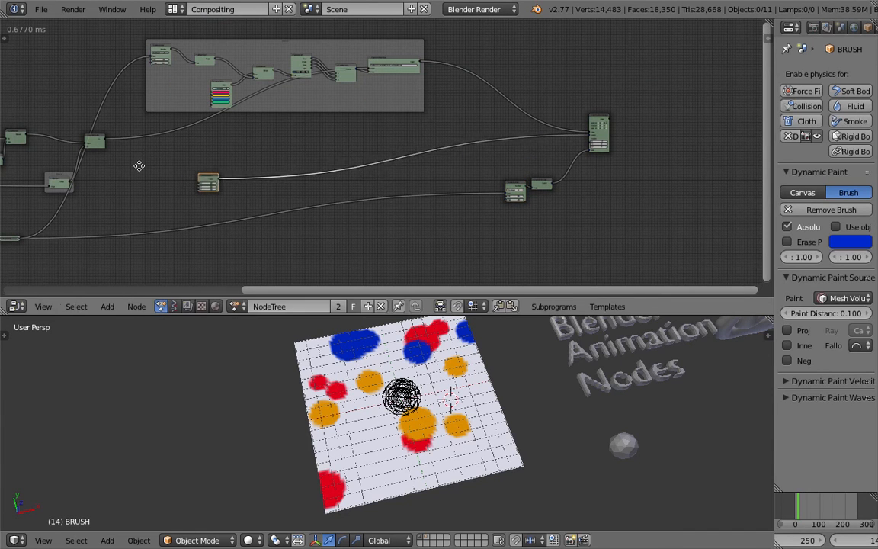
{"action": "middle_click_drag", "start_coordinate": [140, 172], "coordinate": [484, 162]}
{"action": "scroll", "coordinate": [481, 166], "scroll_direction": "up", "scroll_amount": 2}
{"action": "scroll", "coordinate": [480, 168], "scroll_direction": "up", "scroll_amount": 1}
{"action": "left_click_drag", "start_coordinate": [368, 182], "coordinate": [324, 180]}
{"action": "middle_click_drag", "start_coordinate": [417, 204], "coordinate": [454, 170]}
Add a Vector Wiggle node between the Object Input frame and the Combine Vector node.
{"action": "scroll", "coordinate": [456, 173], "scroll_direction": "up", "scroll_amount": 2}
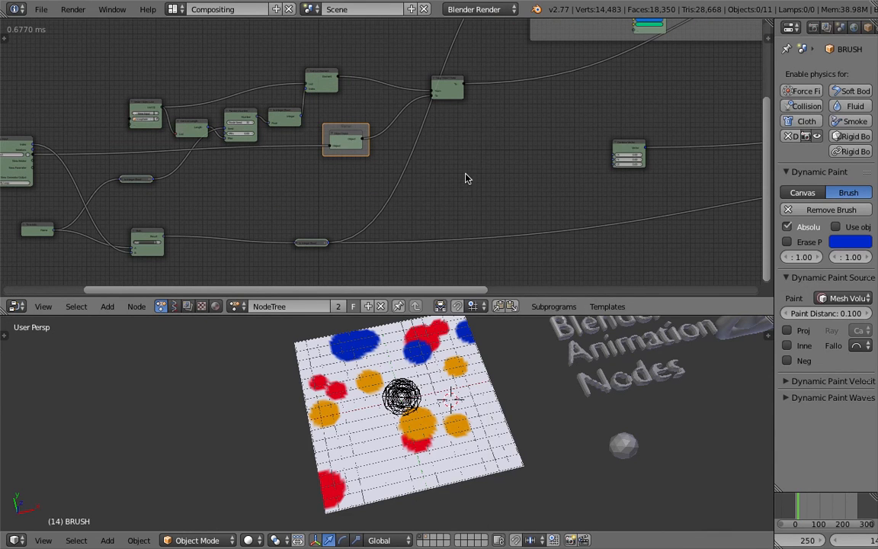
{"action": "key", "text": "shift+a"}
{"action": "left_click", "coordinate": [464, 173]}
{"action": "type", "text": "wiggle"}
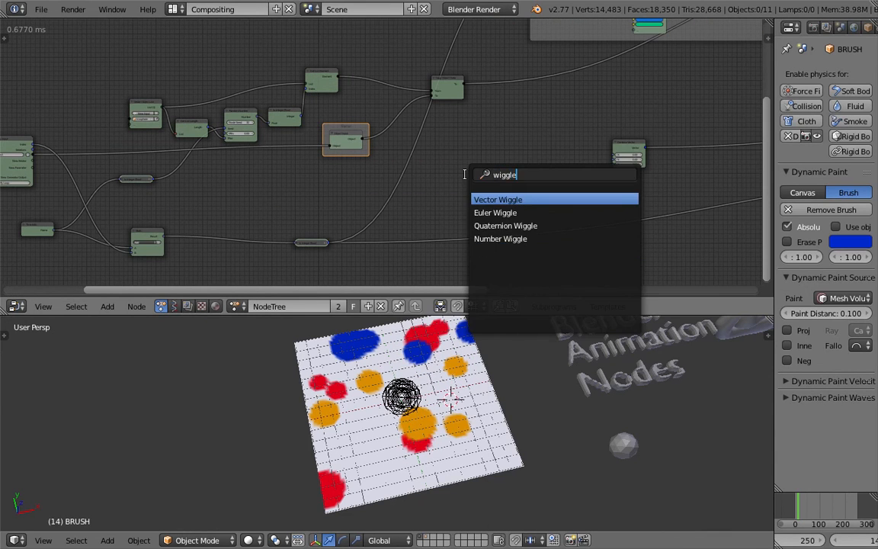
{"action": "key", "text": "Down"}
{"action": "key", "text": "Up"}
{"action": "key", "text": "Return"}
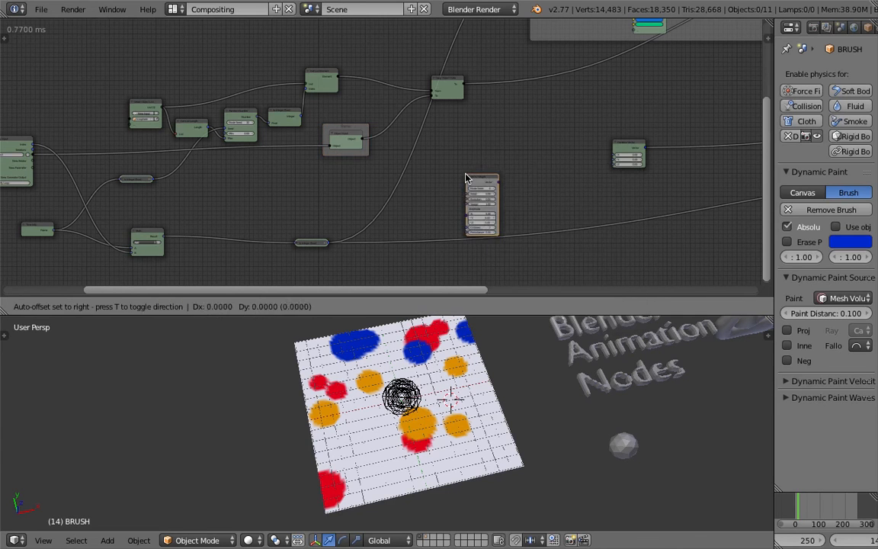
{"action": "left_click", "coordinate": [512, 158]}
Add a Separate Vector node between Vector Wiggle and Combine Vector.
{"action": "scroll", "coordinate": [455, 140], "scroll_direction": "up", "scroll_amount": 2}
{"action": "left_click_drag", "start_coordinate": [457, 162], "coordinate": [448, 150]}
{"action": "scroll", "coordinate": [549, 179], "scroll_direction": "up", "scroll_amount": 2}
{"action": "key", "text": "shift+a"}
{"action": "left_click", "coordinate": [492, 145]}
{"action": "type", "text": "separa"}
{"action": "key", "text": "Down"}
{"action": "key", "text": "Down"}
{"action": "key", "text": "Down"}
{"action": "key", "text": "Down"}
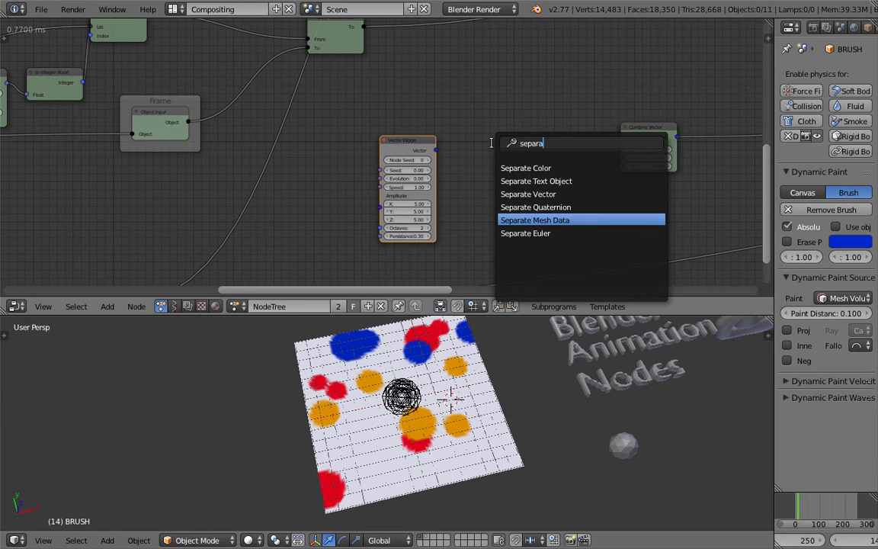
{"action": "key", "text": "Up"}
{"action": "key", "text": "Up"}
{"action": "key", "text": "Up"}
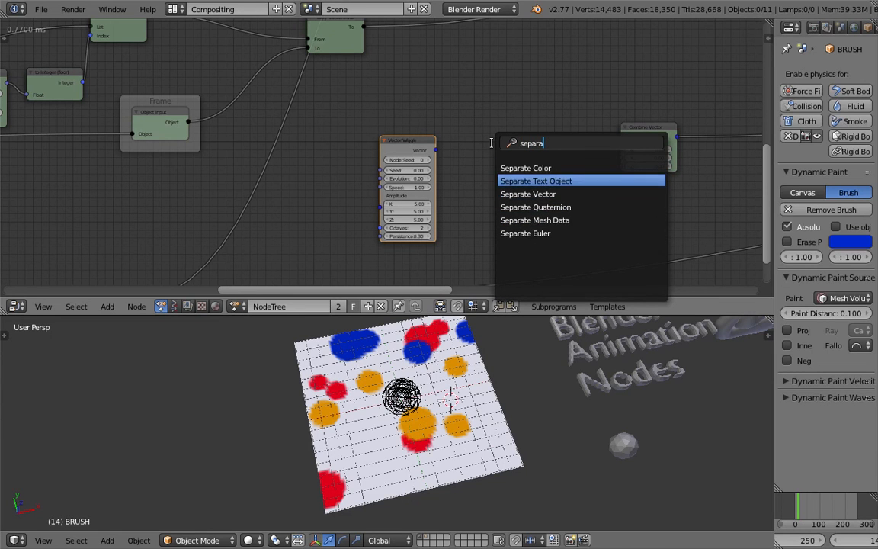
{"action": "key", "text": "Down"}
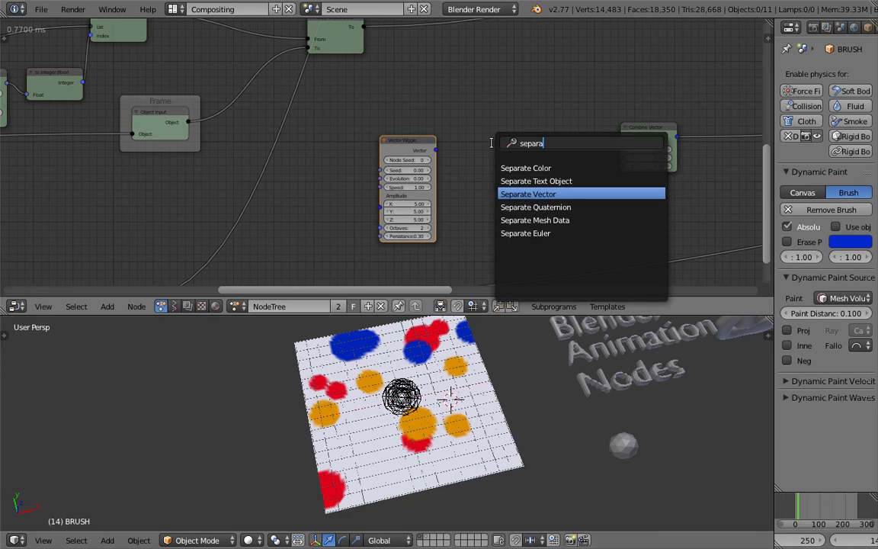
{"action": "key", "text": "Return"}
{"action": "left_click", "coordinate": [493, 147]}
Connect the Vector Wiggle output to Separate Vector and link its X and Y outputs to Combine Vector's X and Y.
{"action": "left_click_drag", "start_coordinate": [444, 153], "coordinate": [493, 185]}
{"action": "left_click_drag", "start_coordinate": [548, 156], "coordinate": [555, 158]}
{"action": "left_click_drag", "start_coordinate": [618, 150], "coordinate": [624, 149]}
{"action": "left_click_drag", "start_coordinate": [549, 165], "coordinate": [619, 161]}
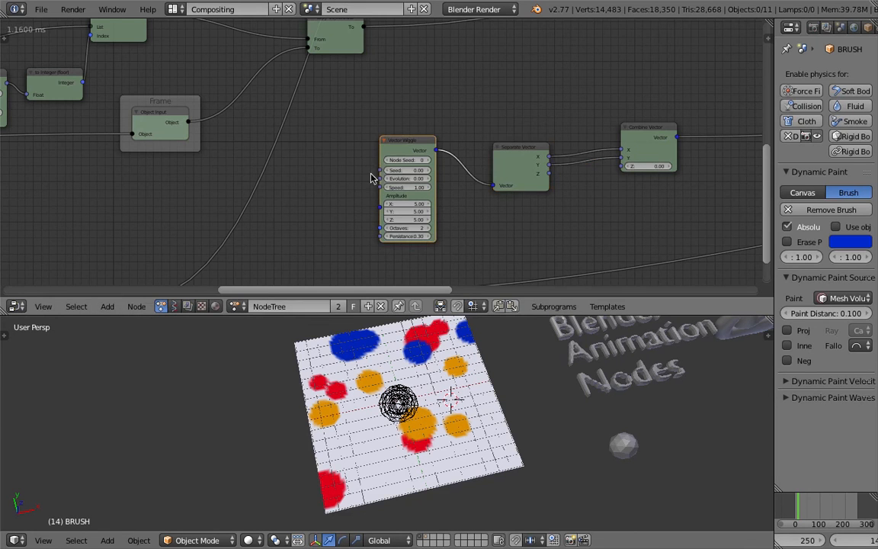
Connect the Loop Input's Index output to the Vector Wiggle's Seed input.
{"action": "middle_click_drag", "start_coordinate": [362, 176], "coordinate": [709, 190]}
{"action": "scroll", "coordinate": [658, 194], "scroll_direction": "down", "scroll_amount": 4}
{"action": "left_click_drag", "start_coordinate": [607, 173], "coordinate": [587, 177]}
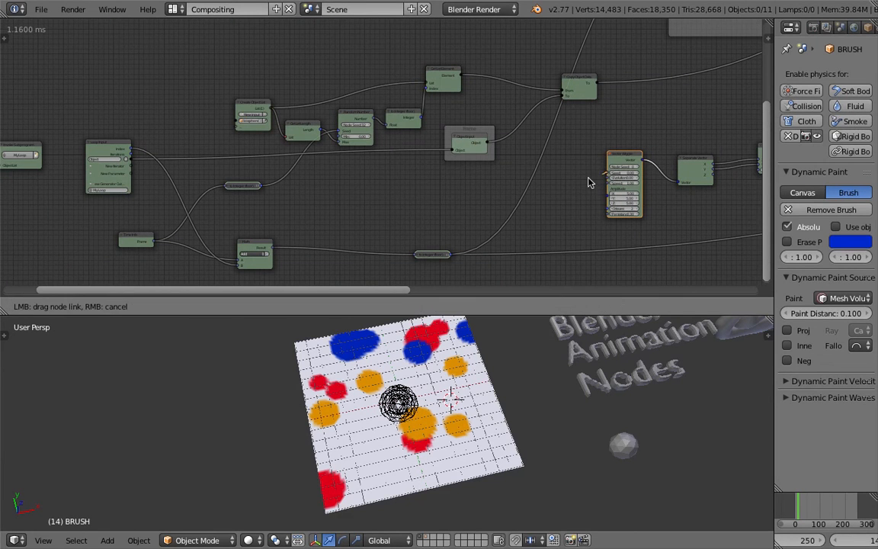
{"action": "left_click_drag", "start_coordinate": [296, 183], "coordinate": [133, 150]}
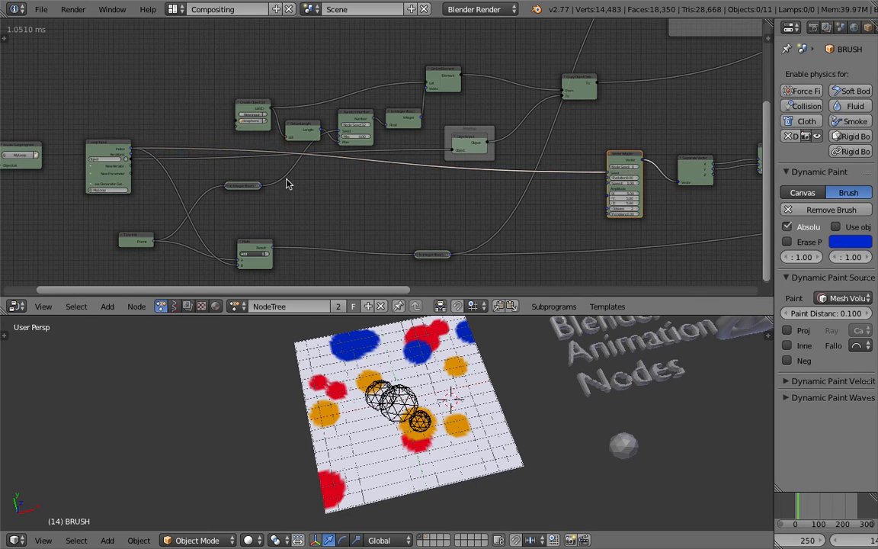
Connect the Time Info node's Frame output to the Vector Wiggle's Evolution input.
{"action": "scroll", "coordinate": [488, 201], "scroll_direction": "up", "scroll_amount": 1}
{"action": "scroll", "coordinate": [503, 201], "scroll_direction": "up", "scroll_amount": 1}
{"action": "scroll", "coordinate": [612, 191], "scroll_direction": "up", "scroll_amount": 2}
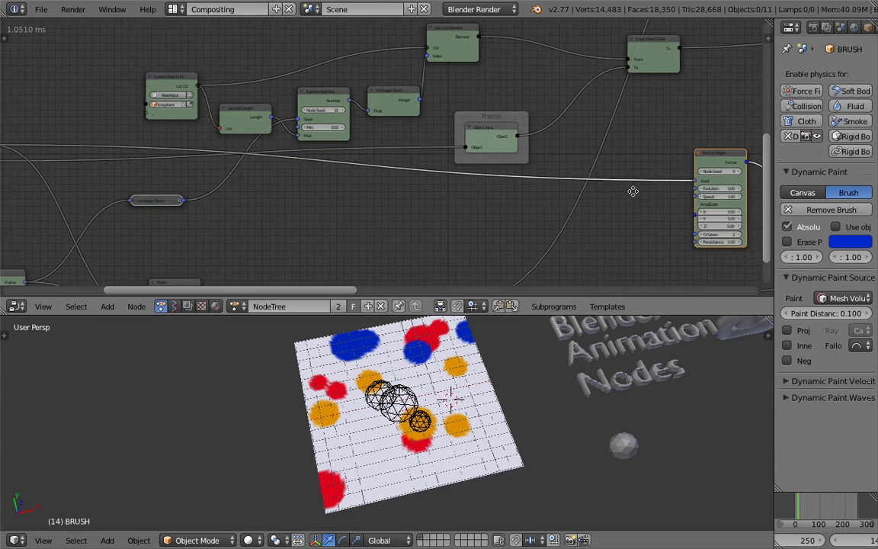
{"action": "middle_click_drag", "start_coordinate": [632, 190], "coordinate": [611, 190]}
{"action": "scroll", "coordinate": [369, 238], "scroll_direction": "down", "scroll_amount": 2}
{"action": "middle_click_drag", "start_coordinate": [369, 239], "coordinate": [486, 206]}
{"action": "middle_click_drag", "start_coordinate": [187, 226], "coordinate": [155, 223]}
{"action": "left_click_drag", "start_coordinate": [128, 237], "coordinate": [699, 151]}
{"action": "middle_click_drag", "start_coordinate": [696, 174], "coordinate": [650, 180]}
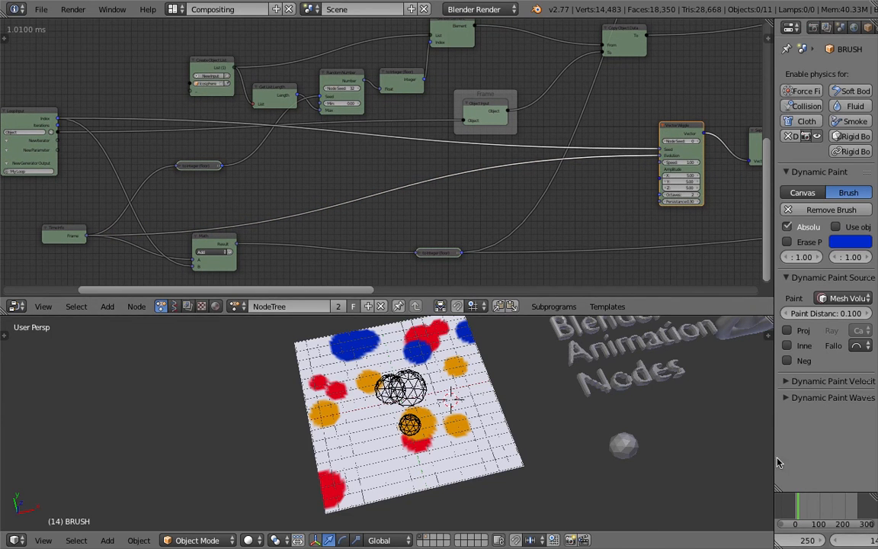
Widen the properties and timeline area, play the animation through to frame 22 and save the project.
{"action": "left_click_drag", "start_coordinate": [774, 457], "coordinate": [656, 457]}
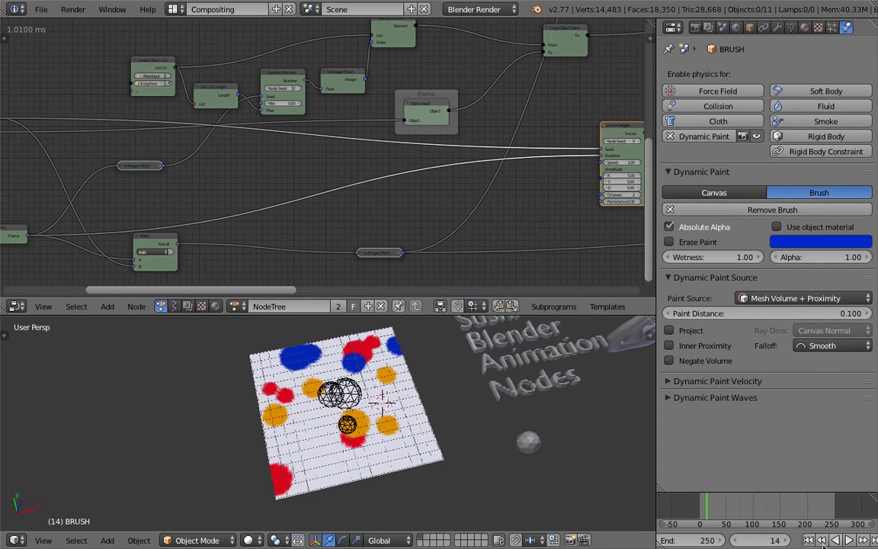
{"action": "left_click", "coordinate": [842, 539]}
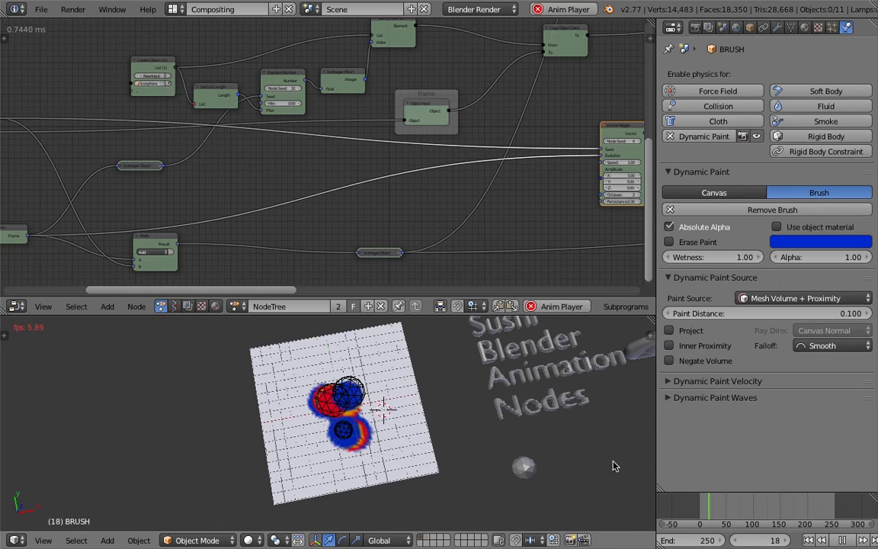
{"action": "left_click", "coordinate": [842, 540]}
{"action": "key", "text": "ctrl+s"}
{"action": "left_click", "coordinate": [368, 409]}
Set the Vector Wiggle's Speed to 5 and save the project.
{"action": "middle_click_drag", "start_coordinate": [445, 265], "coordinate": [343, 278]}
{"action": "scroll", "coordinate": [388, 216], "scroll_direction": "up", "scroll_amount": 2}
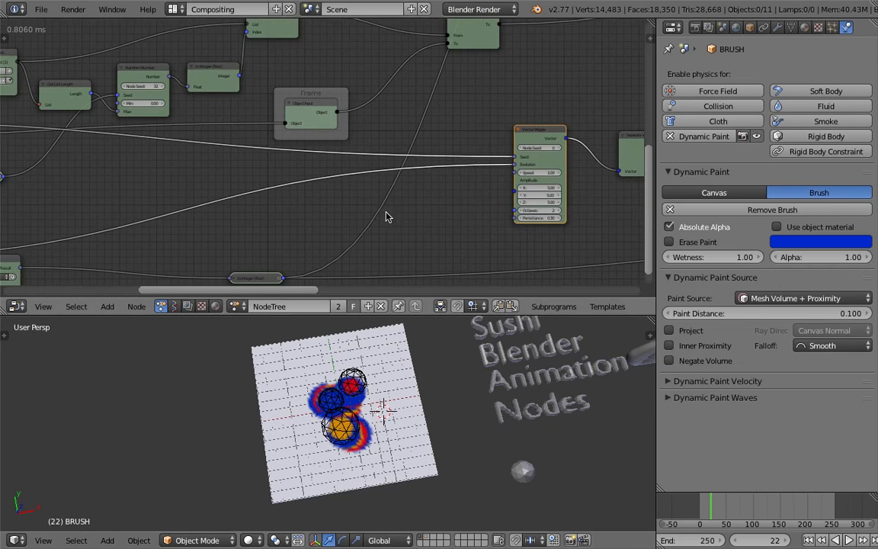
{"action": "middle_click_drag", "start_coordinate": [387, 216], "coordinate": [339, 212]}
{"action": "scroll", "coordinate": [399, 201], "scroll_direction": "up", "scroll_amount": 1}
{"action": "key", "text": "ctrl+s"}
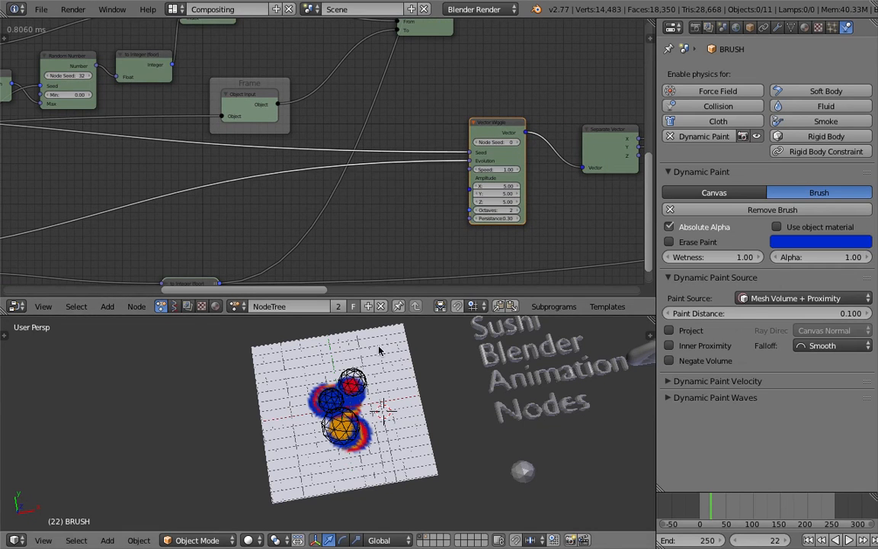
{"action": "middle_click_drag", "start_coordinate": [408, 211], "coordinate": [359, 200]}
{"action": "scroll", "coordinate": [359, 201], "scroll_direction": "up", "scroll_amount": 2}
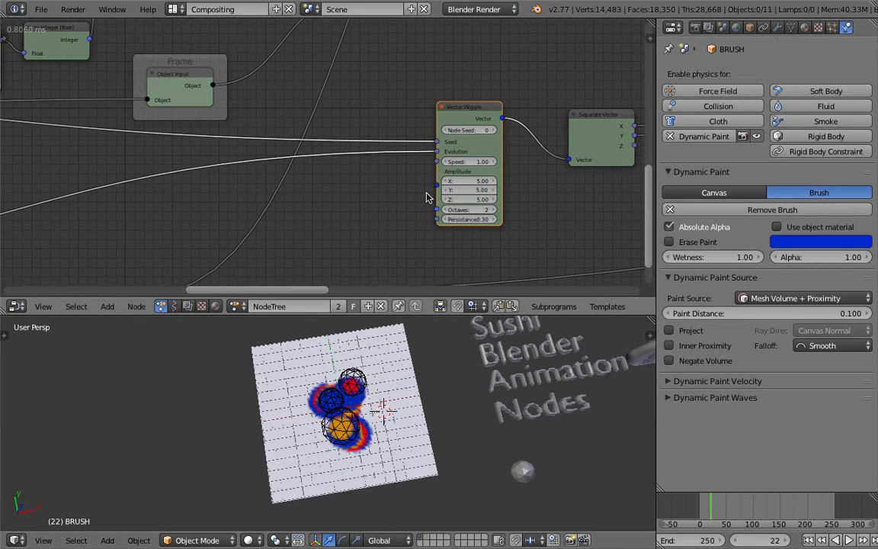
{"action": "left_click", "coordinate": [470, 162]}
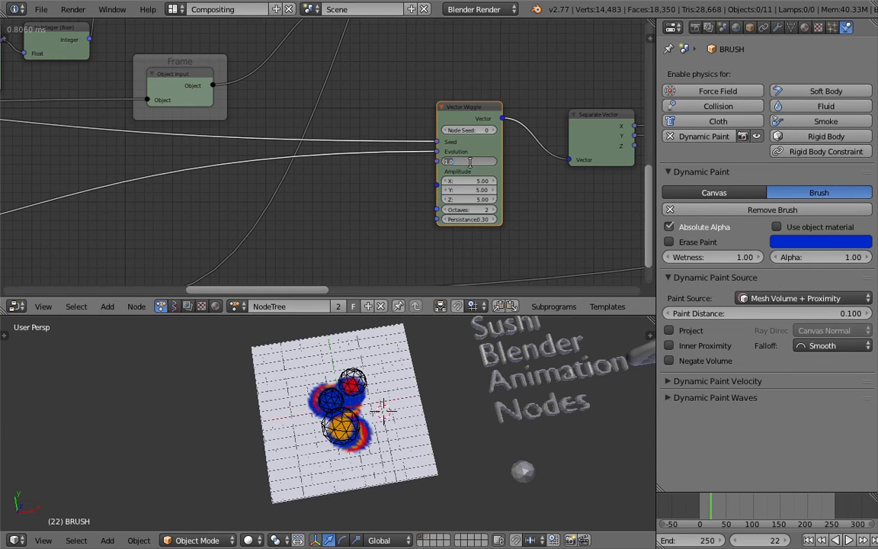
{"action": "type", "text": "10.0"}
{"action": "type", "text": "5"}
{"action": "key", "text": "Return"}
{"action": "key", "text": "ctrl+s"}
{"action": "left_click", "coordinate": [397, 187]}
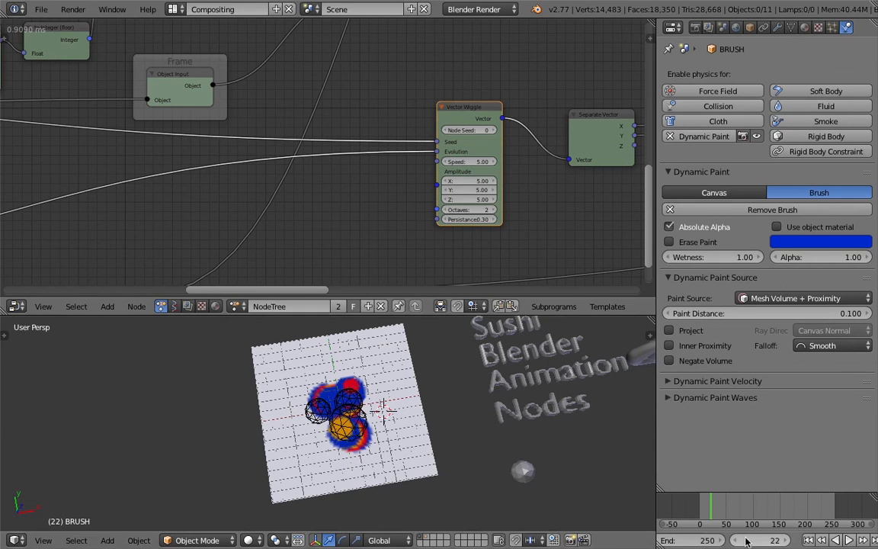
Set the Vector Wiggle's X, Y and Z Amplitude to 10 while the animation plays.
{"action": "left_click", "coordinate": [837, 541]}
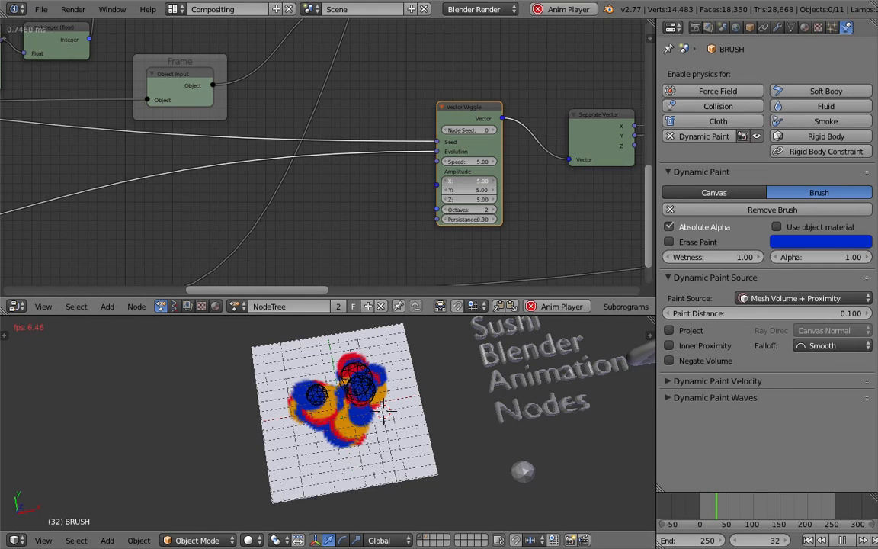
{"action": "left_click_drag", "start_coordinate": [480, 183], "coordinate": [480, 200]}
{"action": "type", "text": "10"}
{"action": "key", "text": "Return"}
Restart playback from the first frame and run it to frame 42, viewing the wiggling brush trails from other angles.
{"action": "left_click", "coordinate": [808, 539]}
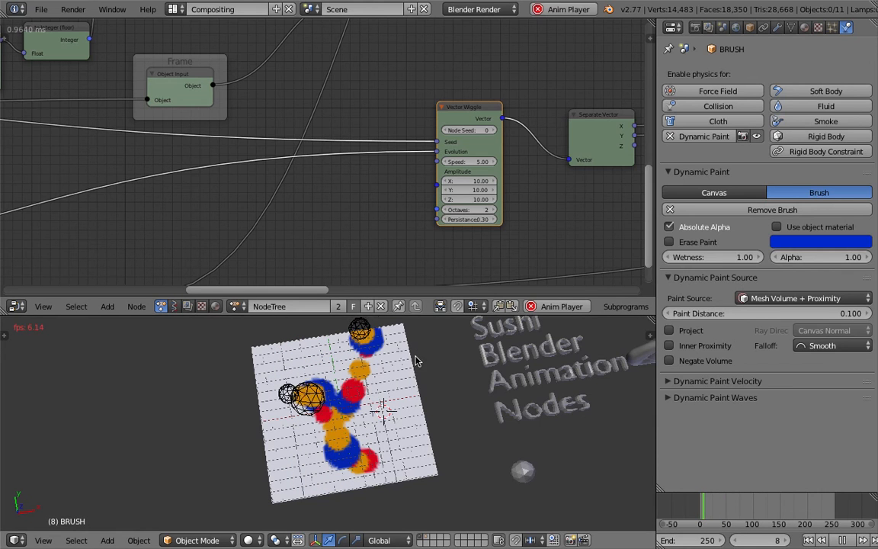
{"action": "middle_click_drag", "start_coordinate": [308, 419], "coordinate": [343, 425]}
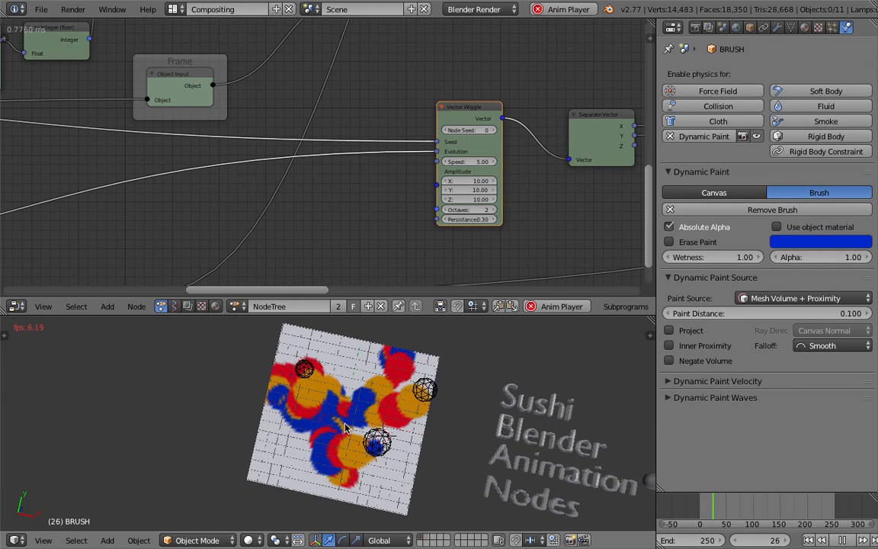
{"action": "mouse_move", "coordinate": [349, 427]}
{"action": "middle_mouse_down"}
{"action": "mouse_move", "coordinate": [403, 431]}
{"action": "mouse_move", "coordinate": [383, 425]}
{"action": "middle_mouse_up"}
{"action": "left_click", "coordinate": [841, 540]}
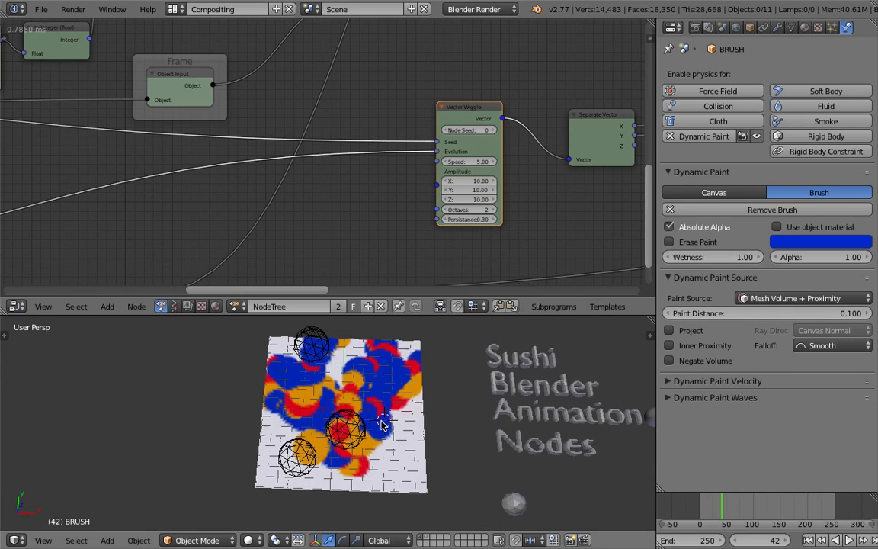
Save the project file with the Save As command.
{"action": "left_click", "coordinate": [41, 9]}
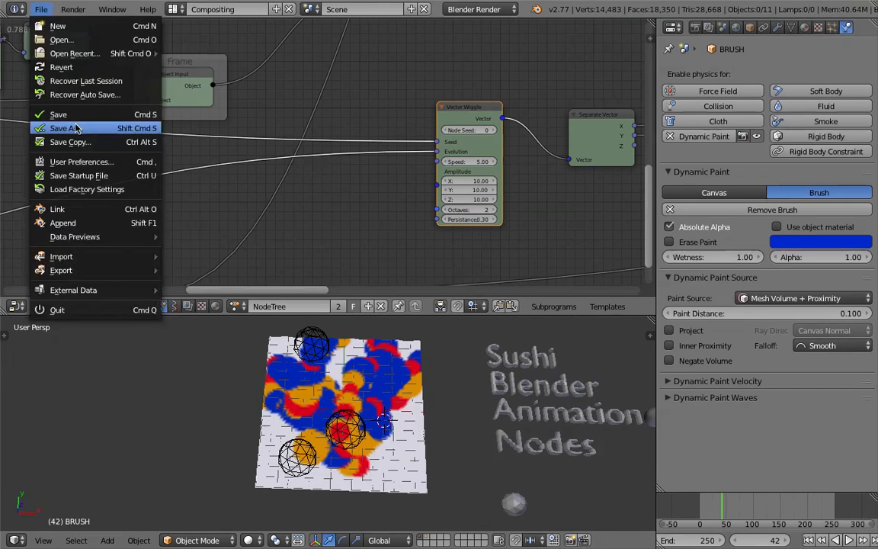
{"action": "left_click", "coordinate": [76, 128]}
{"action": "left_click", "coordinate": [747, 40]}
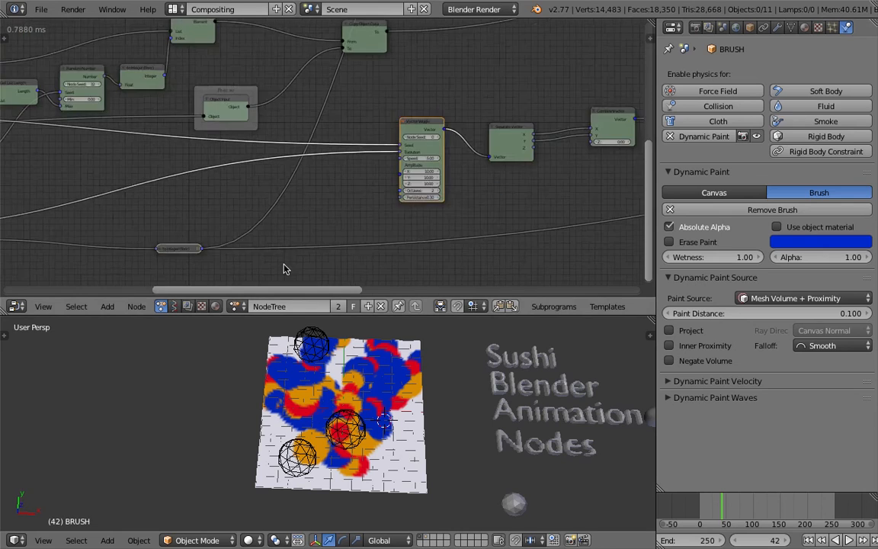
Widen the node editor and examine the complete node tree from the Object Instancer to the Object Transforms Output.
{"action": "scroll", "coordinate": [290, 244], "scroll_direction": "down", "scroll_amount": 4}
{"action": "middle_click_drag", "start_coordinate": [305, 206], "coordinate": [386, 196]}
{"action": "scroll", "coordinate": [388, 177], "scroll_direction": "down", "scroll_amount": 1}
{"action": "scroll", "coordinate": [388, 173], "scroll_direction": "down", "scroll_amount": 1}
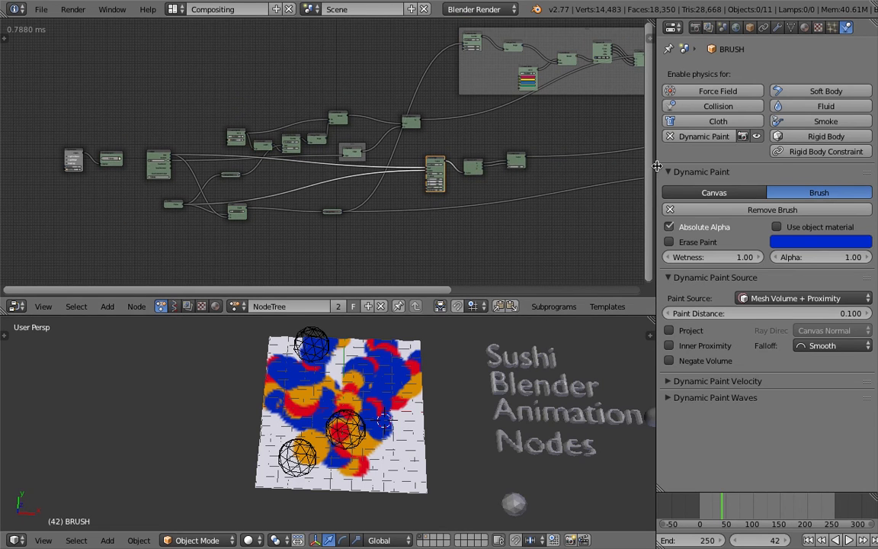
{"action": "left_click_drag", "start_coordinate": [658, 165], "coordinate": [784, 164]}
{"action": "middle_click_drag", "start_coordinate": [679, 161], "coordinate": [563, 160]}
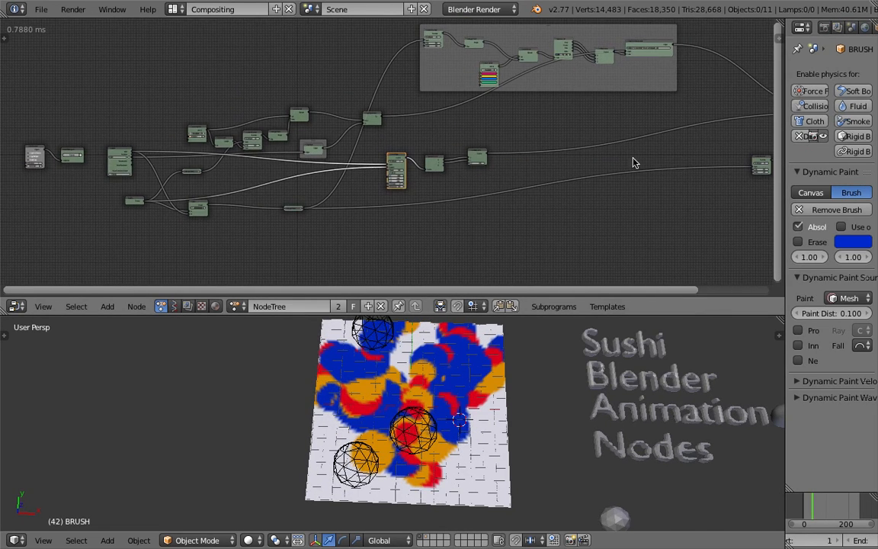
{"action": "middle_click_drag", "start_coordinate": [747, 139], "coordinate": [701, 143]}
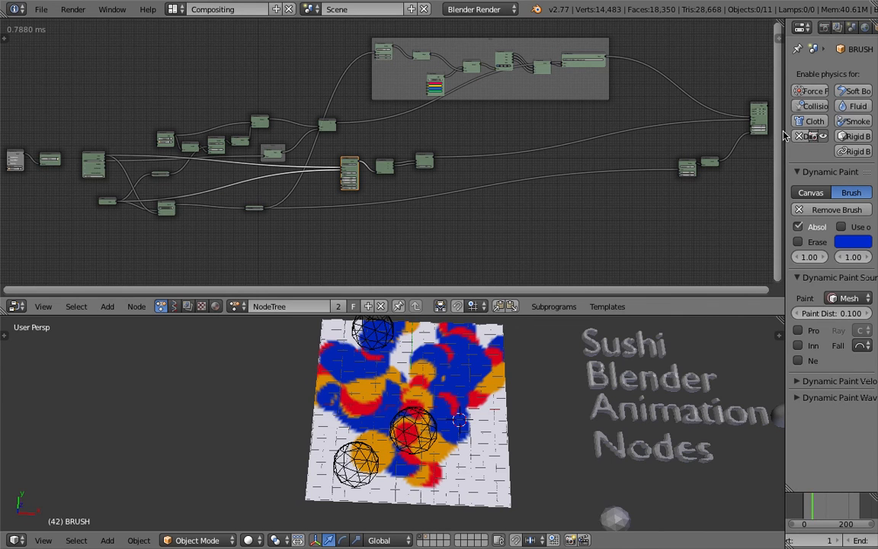
{"action": "left_click_drag", "start_coordinate": [785, 132], "coordinate": [816, 133]}
{"action": "middle_click_drag", "start_coordinate": [628, 141], "coordinate": [541, 151]}
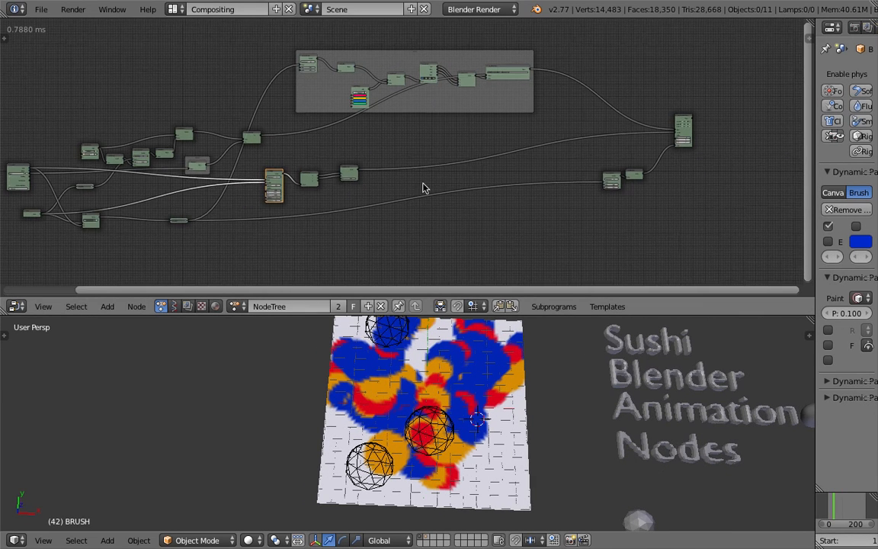
{"action": "scroll", "coordinate": [320, 185], "scroll_direction": "down", "scroll_amount": 1}
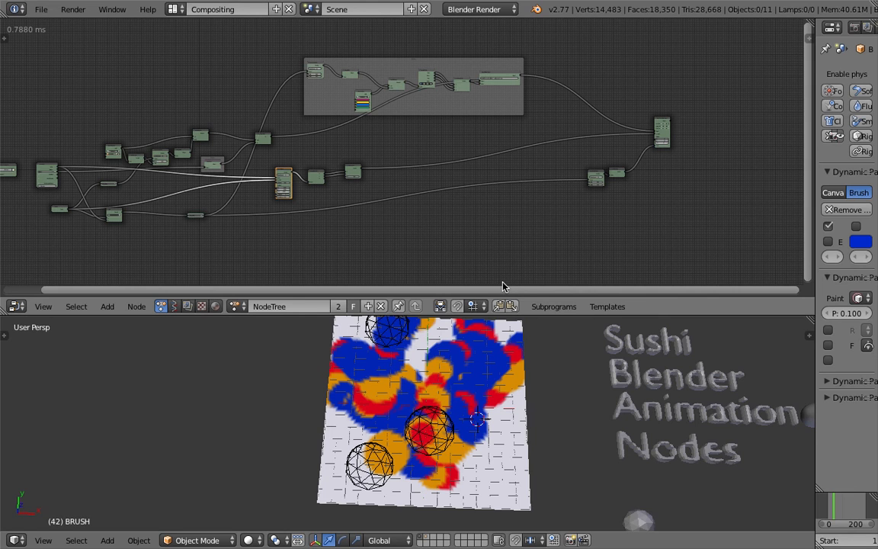
Widen the properties area again, then replay the animation from the first frame and stop at frame 12.
{"action": "mouse_move", "coordinate": [482, 415]}
{"action": "middle_mouse_down"}
{"action": "mouse_move", "coordinate": [431, 388]}
{"action": "mouse_move", "coordinate": [480, 387]}
{"action": "mouse_move", "coordinate": [474, 418]}
{"action": "mouse_move", "coordinate": [467, 404]}
{"action": "middle_mouse_up"}
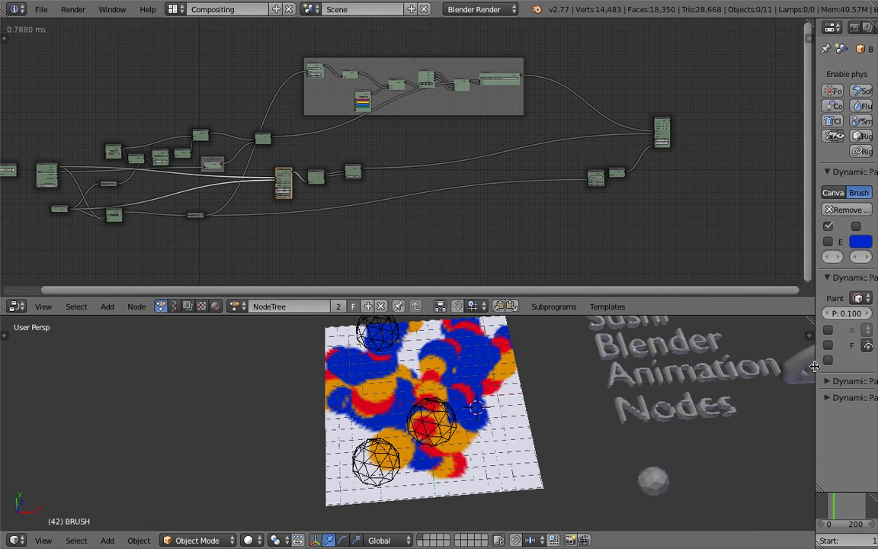
{"action": "left_click_drag", "start_coordinate": [810, 367], "coordinate": [691, 369]}
{"action": "scroll", "coordinate": [494, 388], "scroll_direction": "up", "scroll_amount": 1}
{"action": "scroll", "coordinate": [784, 541], "scroll_direction": "down", "scroll_amount": 8}
{"action": "left_click", "coordinate": [793, 540]}
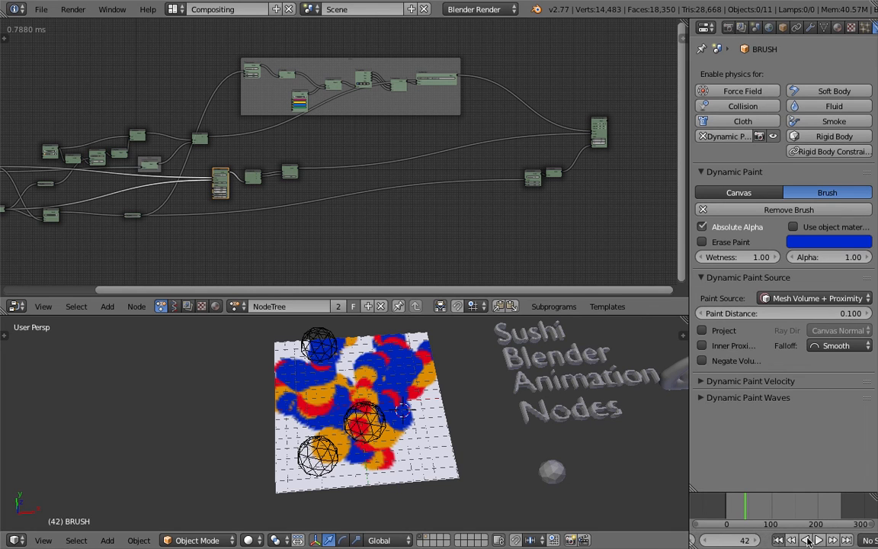
{"action": "left_click", "coordinate": [818, 540]}
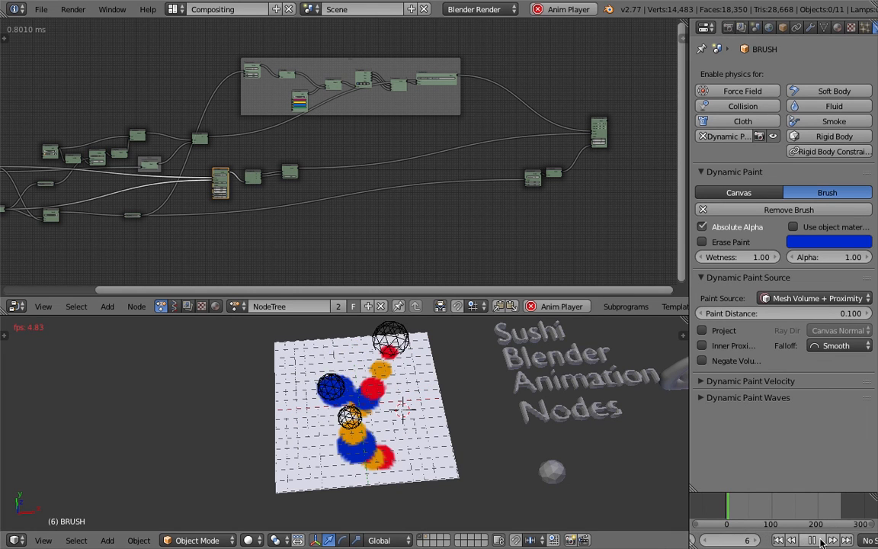
{"action": "left_click", "coordinate": [821, 543]}
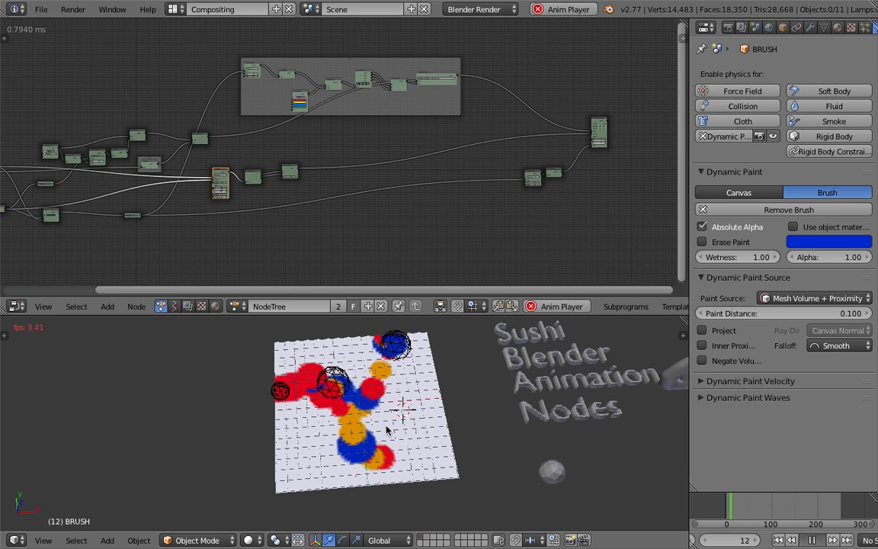
Select the brush instances BRUSH.001 and BRUSH.002 on the canvas to compare their paint colours up close.
{"action": "scroll", "coordinate": [386, 416], "scroll_direction": "up", "scroll_amount": 3}
{"action": "mouse_move", "coordinate": [366, 413]}
{"action": "middle_mouse_down"}
{"action": "mouse_move", "coordinate": [361, 419]}
{"action": "mouse_move", "coordinate": [375, 415]}
{"action": "middle_mouse_up"}
{"action": "scroll", "coordinate": [368, 413], "scroll_direction": "down", "scroll_amount": 3}
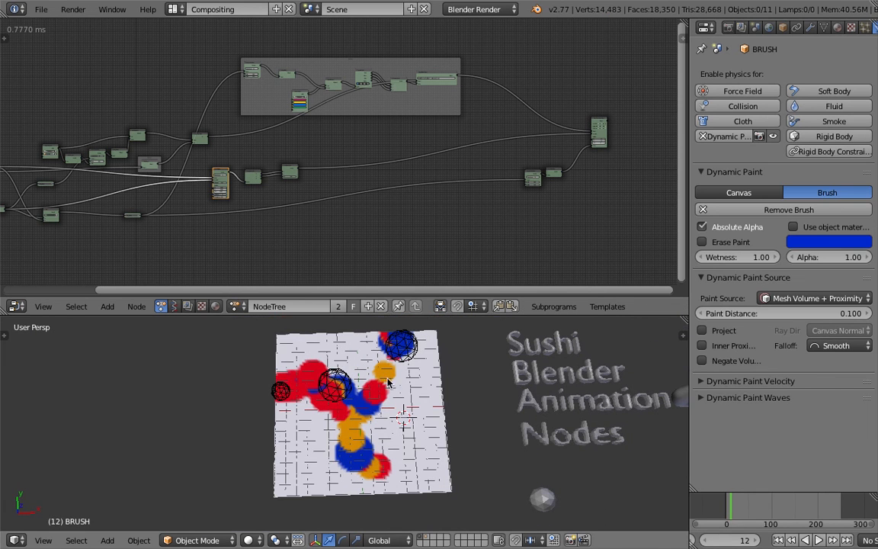
{"action": "right_click", "coordinate": [280, 384]}
{"action": "right_click", "coordinate": [334, 379]}
{"action": "right_click", "coordinate": [404, 355]}
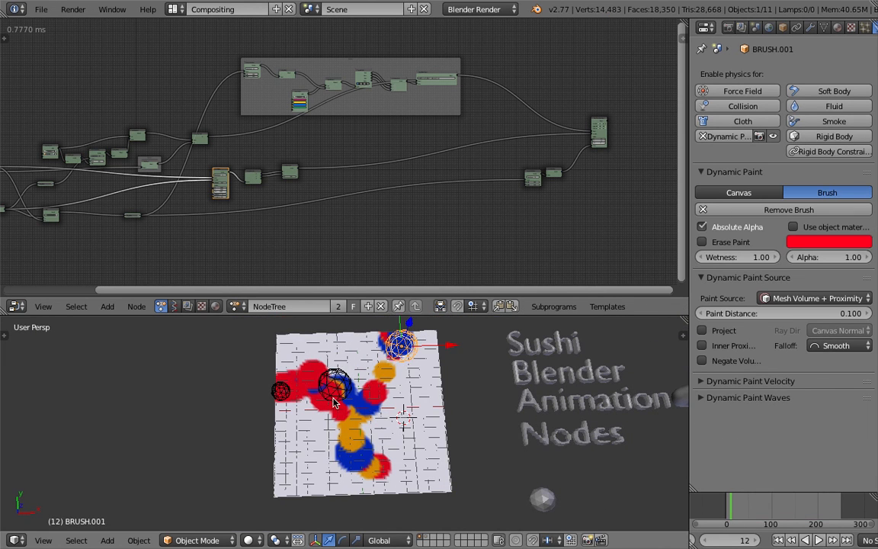
{"action": "right_click", "coordinate": [294, 393]}
{"action": "right_click", "coordinate": [279, 388]}
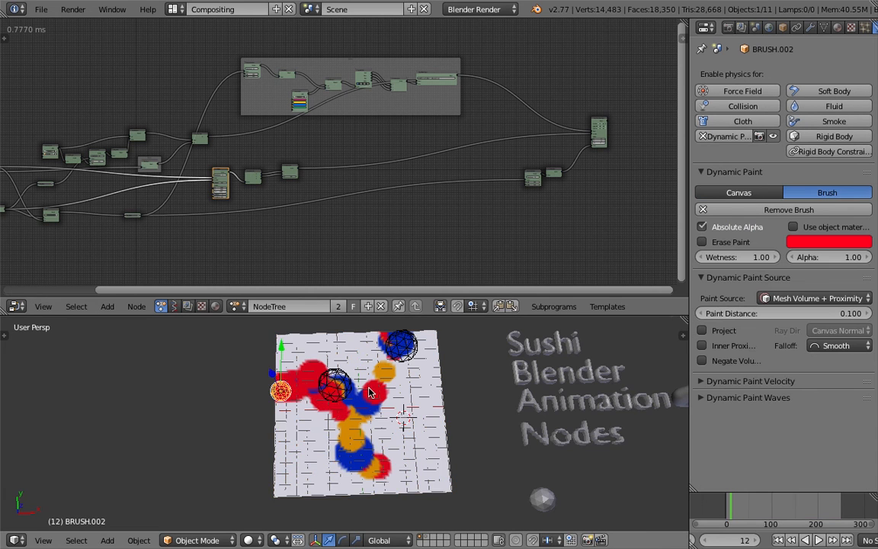
{"action": "scroll", "coordinate": [368, 392], "scroll_direction": "up", "scroll_amount": 2}
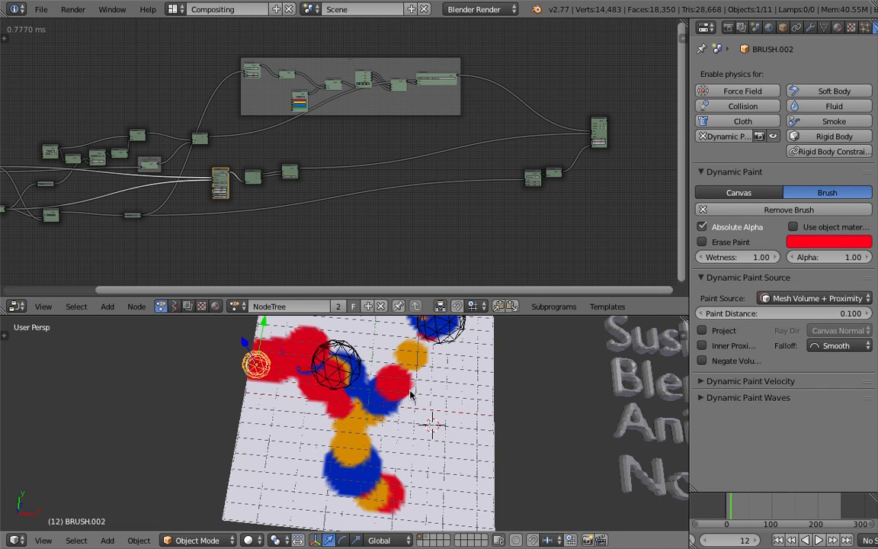
{"action": "middle_click_drag", "start_coordinate": [410, 394], "coordinate": [389, 373]}
Examine the framed colour nodes and their link into the Object Transforms Output, comparing them with the painted canvas.
{"action": "middle_click_drag", "start_coordinate": [460, 200], "coordinate": [374, 218]}
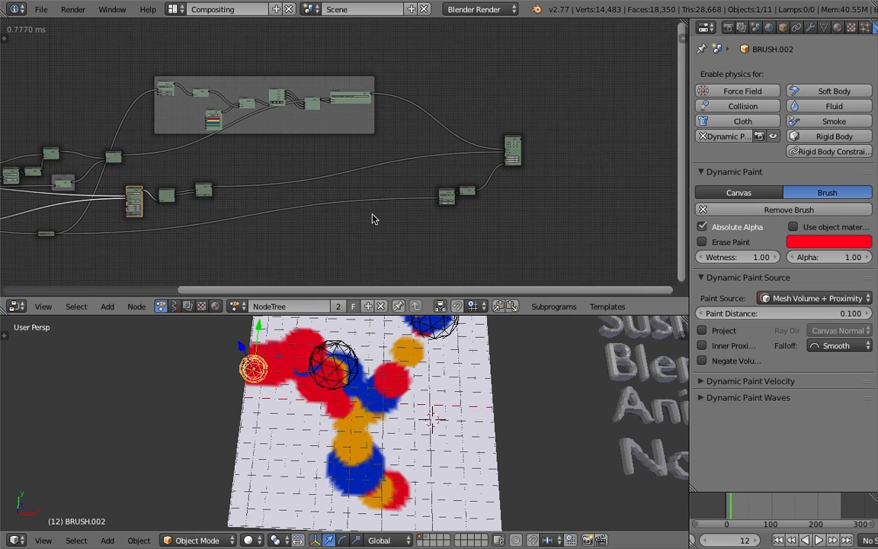
{"action": "scroll", "coordinate": [320, 201], "scroll_direction": "up", "scroll_amount": 1}
{"action": "scroll", "coordinate": [335, 92], "scroll_direction": "up", "scroll_amount": 1}
{"action": "middle_click_drag", "start_coordinate": [397, 106], "coordinate": [363, 126]}
{"action": "scroll", "coordinate": [366, 127], "scroll_direction": "up", "scroll_amount": 1}
{"action": "middle_click_drag", "start_coordinate": [481, 148], "coordinate": [426, 166]}
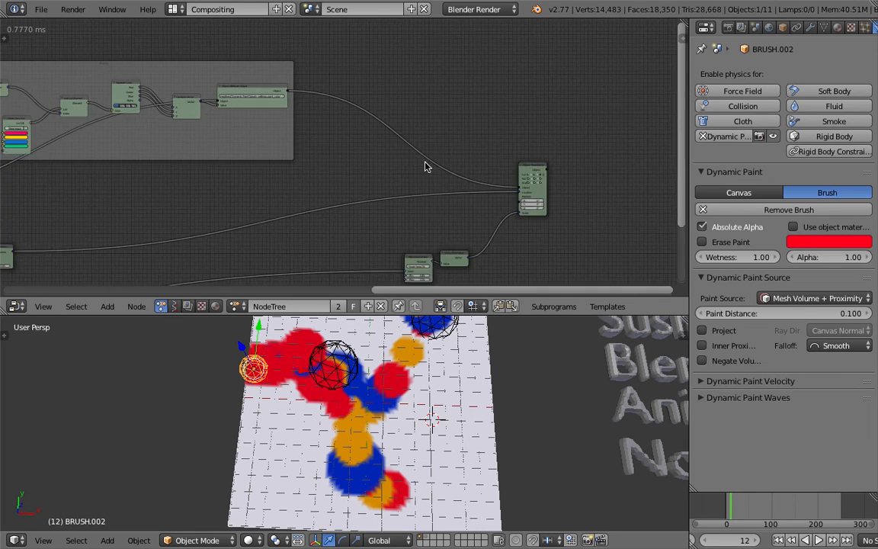
{"action": "scroll", "coordinate": [436, 164], "scroll_direction": "up", "scroll_amount": 2}
{"action": "scroll", "coordinate": [411, 188], "scroll_direction": "down", "scroll_amount": 1}
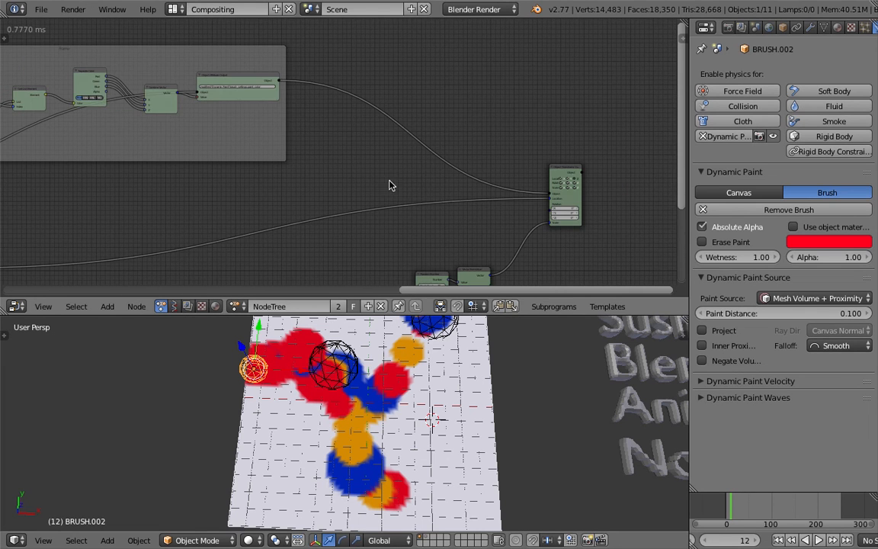
{"action": "scroll", "coordinate": [366, 394], "scroll_direction": "down", "scroll_amount": 3}
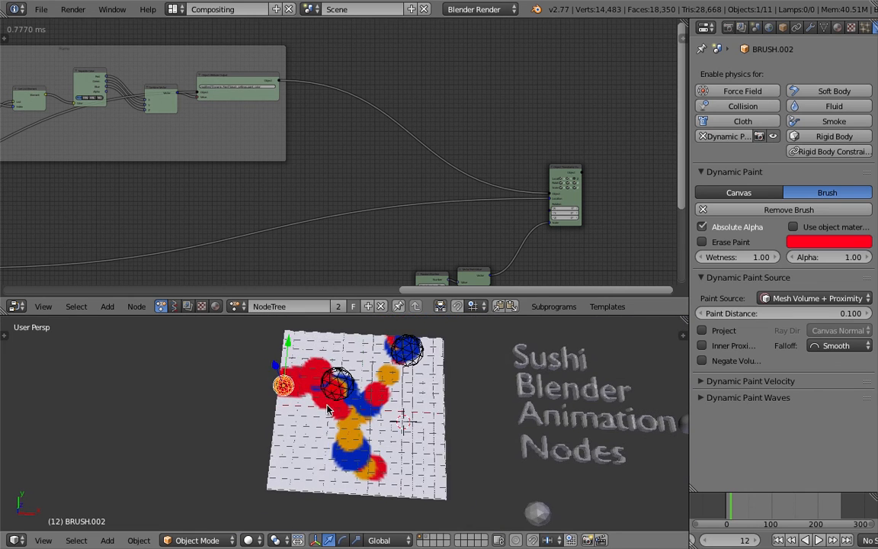
Save the project over the existing file after looking over the node tree.
{"action": "middle_click_drag", "start_coordinate": [171, 239], "coordinate": [373, 206]}
{"action": "scroll", "coordinate": [373, 207], "scroll_direction": "up", "scroll_amount": 5}
{"action": "left_click_drag", "start_coordinate": [336, 155], "coordinate": [338, 142]}
{"action": "middle_click_drag", "start_coordinate": [386, 260], "coordinate": [443, 175]}
{"action": "scroll", "coordinate": [404, 396], "scroll_direction": "down", "scroll_amount": 1}
{"action": "scroll", "coordinate": [406, 241], "scroll_direction": "down", "scroll_amount": 1}
{"action": "middle_click_drag", "start_coordinate": [405, 242], "coordinate": [445, 179]}
{"action": "key", "text": "ctrl+s"}
{"action": "left_click", "coordinate": [446, 185]}
Disconnect the Vector from Value node from the Object Transforms Output and set its X, Y and Z Scale to 0.2.
{"action": "middle_click_drag", "start_coordinate": [529, 190], "coordinate": [321, 163]}
{"action": "middle_click_drag", "start_coordinate": [423, 160], "coordinate": [155, 176]}
{"action": "middle_click_drag", "start_coordinate": [571, 203], "coordinate": [161, 157]}
{"action": "left_click_drag", "start_coordinate": [379, 212], "coordinate": [402, 182]}
{"action": "left_click_drag", "start_coordinate": [440, 154], "coordinate": [468, 200], "text": "ctrl"}
{"action": "scroll", "coordinate": [520, 152], "scroll_direction": "up", "scroll_amount": 1}
{"action": "left_click", "coordinate": [543, 138]}
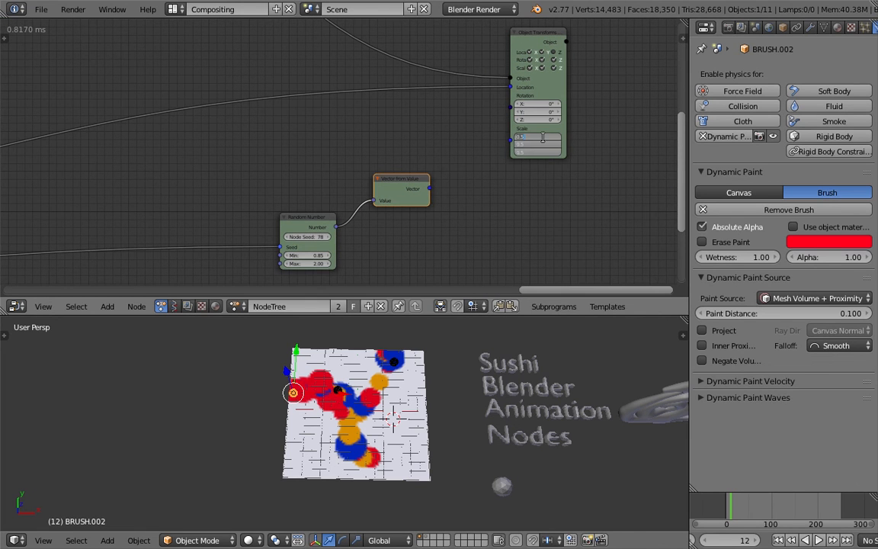
{"action": "type", "text": "0.2"}
{"action": "key", "text": "Return"}
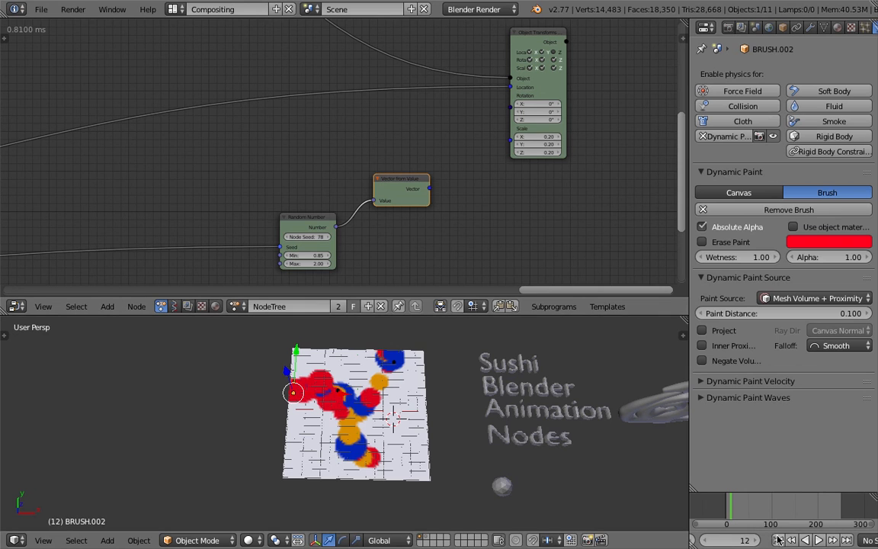
Play the animation and set the Object Transforms Output's X, Y and Z Scale to 1 while it runs.
{"action": "left_click", "coordinate": [817, 539]}
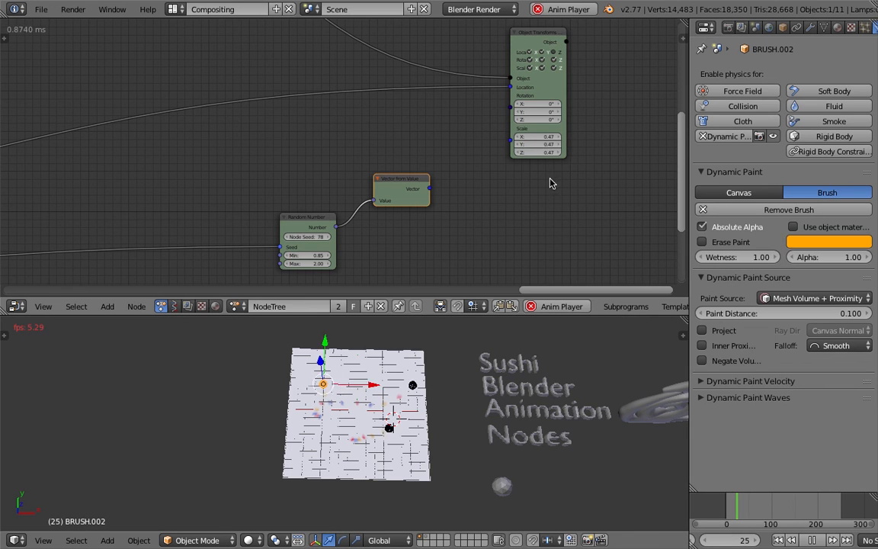
{"action": "left_click_drag", "start_coordinate": [546, 156], "coordinate": [551, 176]}
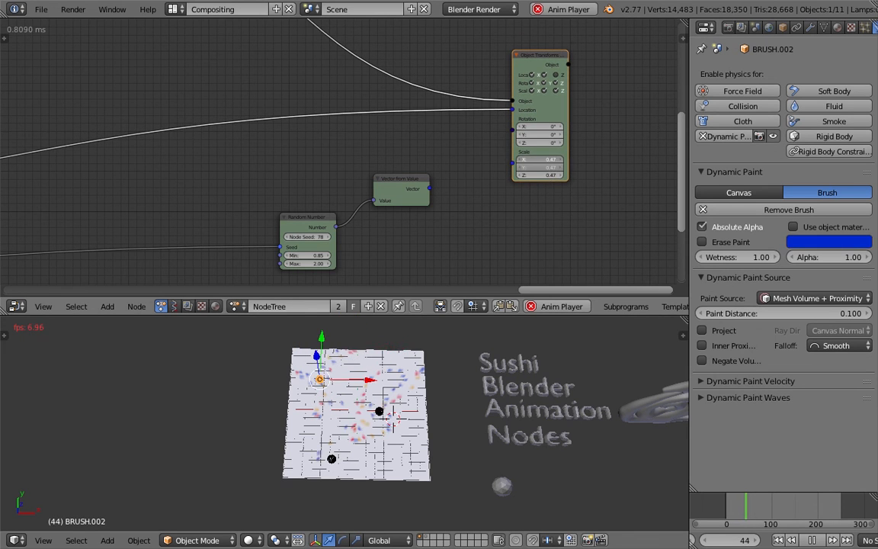
{"action": "type", "text": "1"}
{"action": "key", "text": "Return"}
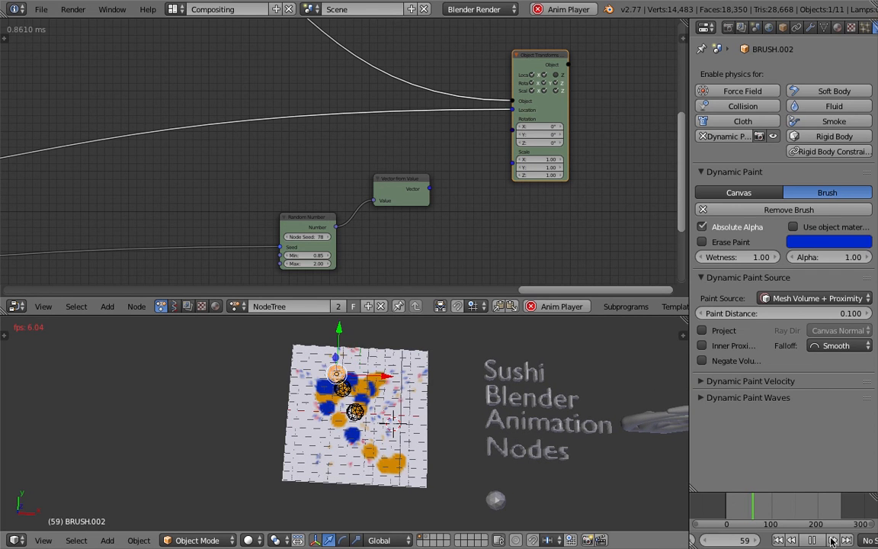
Stop playback and set the Object Transforms Output's X, Y and Z Scale to 0.6.
{"action": "left_click", "coordinate": [813, 539]}
{"action": "left_click", "coordinate": [550, 159]}
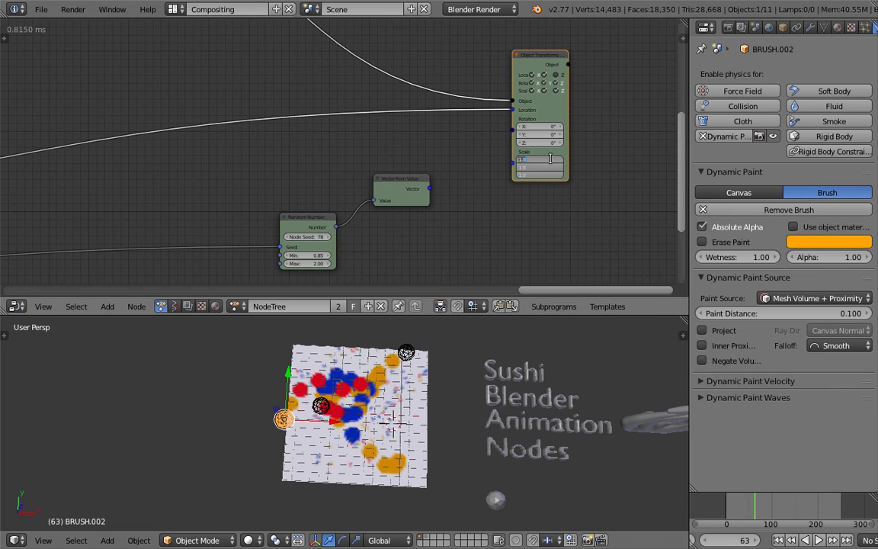
{"action": "type", "text": ".6"}
{"action": "key", "text": "Return"}
Raise the Object Instancer's Instances to 6 at the start of the node tree.
{"action": "middle_click_drag", "start_coordinate": [219, 151], "coordinate": [253, 149]}
{"action": "scroll", "coordinate": [184, 198], "scroll_direction": "down", "scroll_amount": 2}
{"action": "middle_click_drag", "start_coordinate": [184, 198], "coordinate": [436, 147]}
{"action": "middle_click_drag", "start_coordinate": [260, 174], "coordinate": [529, 144]}
{"action": "middle_click_drag", "start_coordinate": [164, 163], "coordinate": [440, 135]}
{"action": "scroll", "coordinate": [441, 135], "scroll_direction": "up", "scroll_amount": 3}
{"action": "middle_click_drag", "start_coordinate": [383, 166], "coordinate": [612, 172]}
{"action": "scroll", "coordinate": [339, 156], "scroll_direction": "down", "scroll_amount": 4}
{"action": "middle_click_drag", "start_coordinate": [219, 137], "coordinate": [636, 171]}
{"action": "scroll", "coordinate": [364, 178], "scroll_direction": "up", "scroll_amount": 2}
{"action": "middle_click_drag", "start_coordinate": [212, 179], "coordinate": [500, 145]}
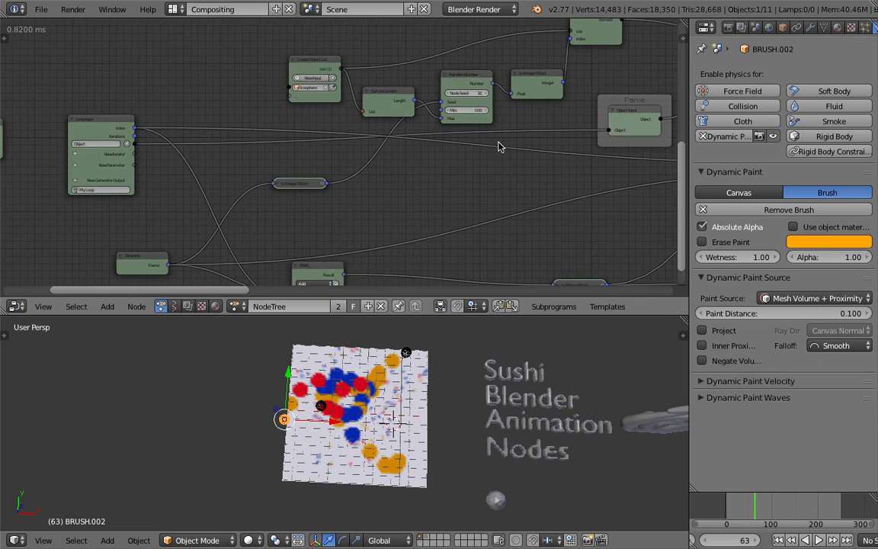
{"action": "middle_click_drag", "start_coordinate": [243, 128], "coordinate": [390, 161]}
{"action": "scroll", "coordinate": [390, 157], "scroll_direction": "up", "scroll_amount": 2}
{"action": "left_click_drag", "start_coordinate": [397, 130], "coordinate": [371, 127]}
{"action": "scroll", "coordinate": [358, 124], "scroll_direction": "up", "scroll_amount": 3}
{"action": "left_click", "coordinate": [296, 173]}
{"action": "left_click", "coordinate": [297, 173]}
{"action": "left_click", "coordinate": [296, 173]}
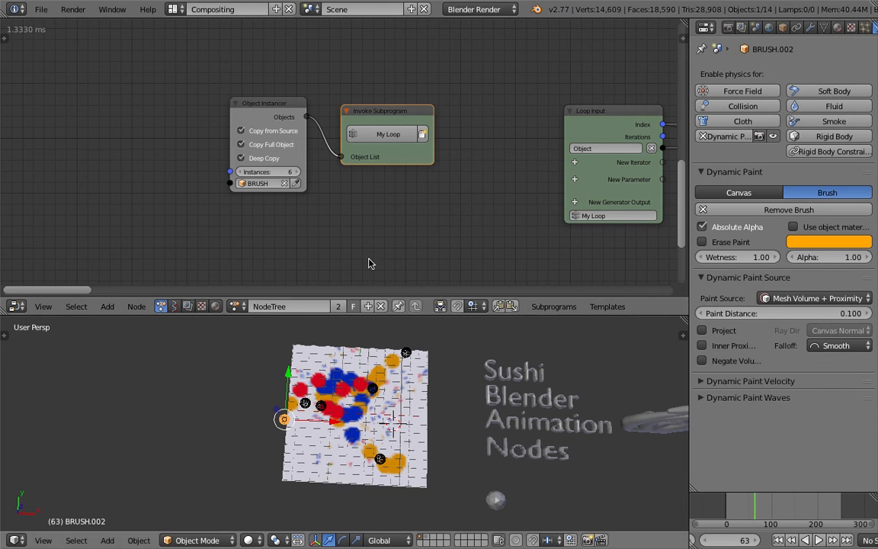
Replay the animation from the first frame to frame 16 to check the six painting brushes.
{"action": "left_click", "coordinate": [777, 540]}
{"action": "left_click", "coordinate": [818, 539]}
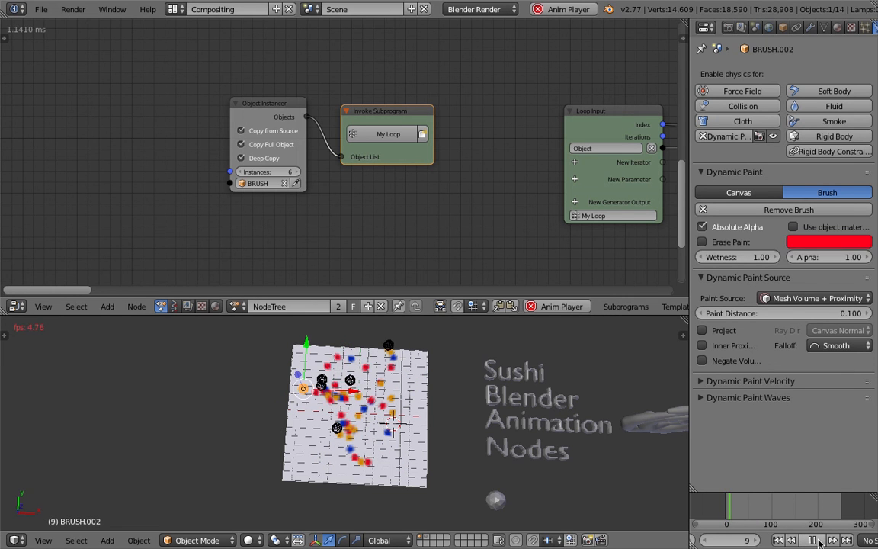
{"action": "left_click", "coordinate": [814, 539]}
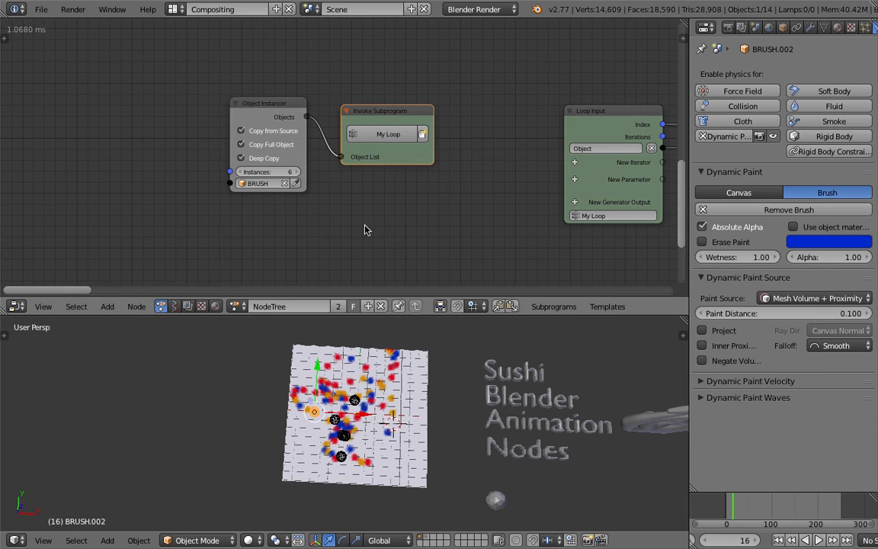
Set the Object Instancer's Instances to 10 and save the project over the existing file.
{"action": "left_click", "coordinate": [287, 171]}
{"action": "type", "text": "10"}
{"action": "key", "text": "Return"}
{"action": "key", "text": "ctrl+s"}
{"action": "left_click", "coordinate": [288, 175]}
Set the Vector Wiggle node's Speed to 2.
{"action": "mouse_move", "coordinate": [486, 149]}
{"action": "middle_mouse_down"}
{"action": "mouse_move", "coordinate": [300, 143]}
{"action": "mouse_move", "coordinate": [154, 126]}
{"action": "middle_mouse_up"}
{"action": "scroll", "coordinate": [153, 126], "scroll_direction": "down", "scroll_amount": 5}
{"action": "middle_click_drag", "start_coordinate": [293, 156], "coordinate": [193, 167]}
{"action": "middle_click_drag", "start_coordinate": [410, 196], "coordinate": [191, 180]}
{"action": "scroll", "coordinate": [423, 185], "scroll_direction": "down", "scroll_amount": 1}
{"action": "middle_click_drag", "start_coordinate": [507, 187], "coordinate": [285, 158]}
{"action": "scroll", "coordinate": [285, 157], "scroll_direction": "up", "scroll_amount": 2}
{"action": "scroll", "coordinate": [305, 160], "scroll_direction": "up", "scroll_amount": 1}
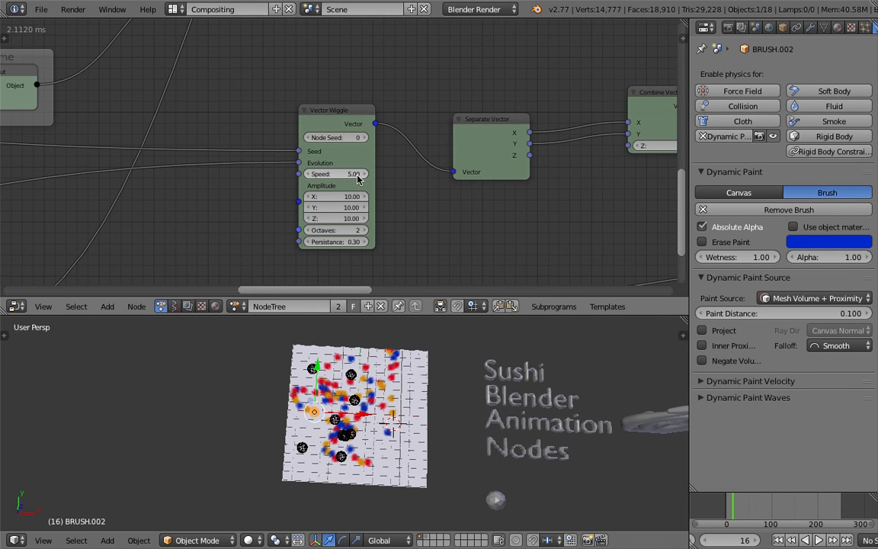
{"action": "left_click", "coordinate": [355, 174]}
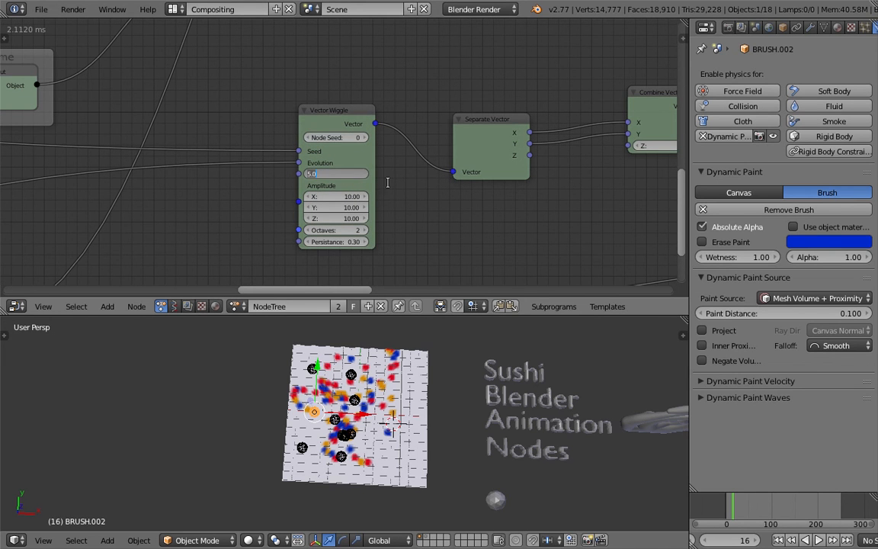
{"action": "key", "text": "Return"}
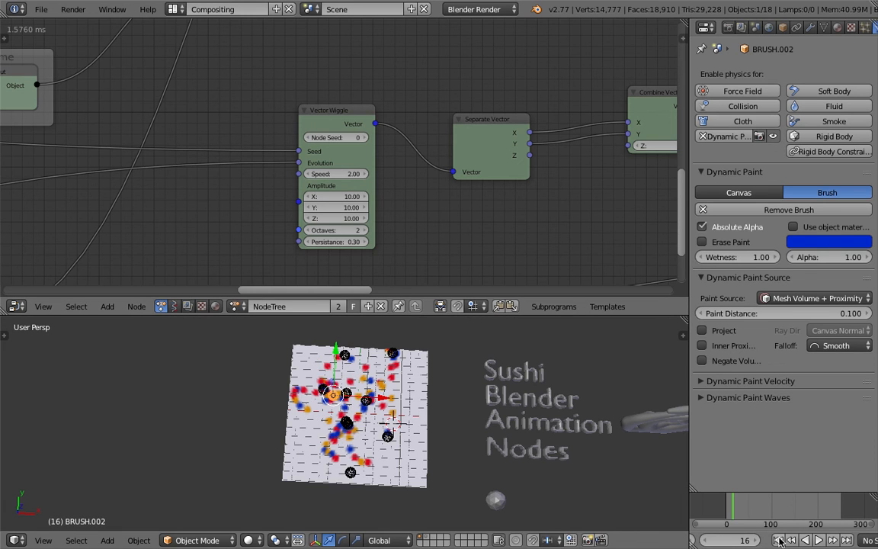
Replay the animation from the first frame to frame 38 and inspect the painted trails up close.
{"action": "key", "text": "shift+Left"}
{"action": "left_click", "coordinate": [819, 540]}
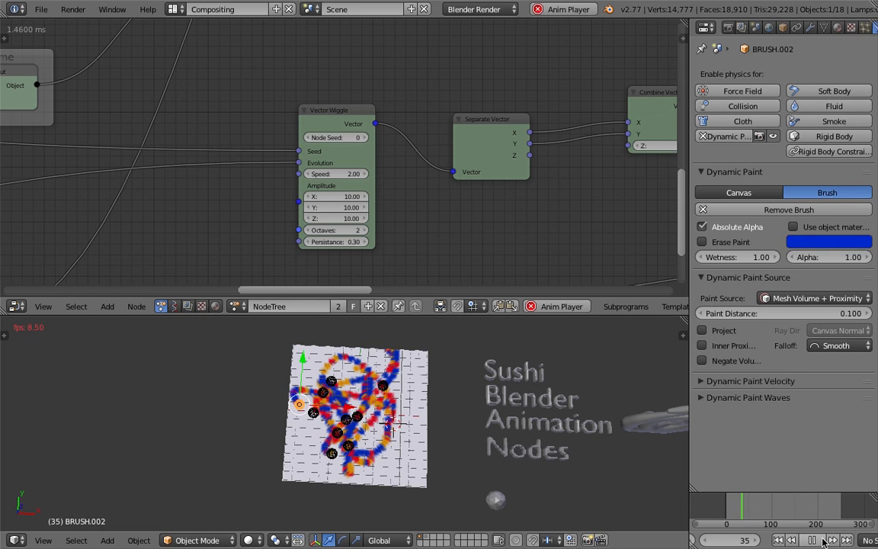
{"action": "left_click", "coordinate": [822, 541]}
{"action": "middle_click_drag", "start_coordinate": [455, 449], "coordinate": [385, 370]}
{"action": "scroll", "coordinate": [459, 416], "scroll_direction": "up", "scroll_amount": 5}
Save the project over the existing file and enlarge the 3D view by shrinking the node editor.
{"action": "key", "text": "ctrl+s"}
{"action": "left_click", "coordinate": [432, 414]}
{"action": "left_click_drag", "start_coordinate": [516, 317], "coordinate": [504, 254]}
{"action": "middle_click_drag", "start_coordinate": [418, 351], "coordinate": [428, 335]}
{"action": "middle_click_drag", "start_coordinate": [394, 285], "coordinate": [384, 301]}
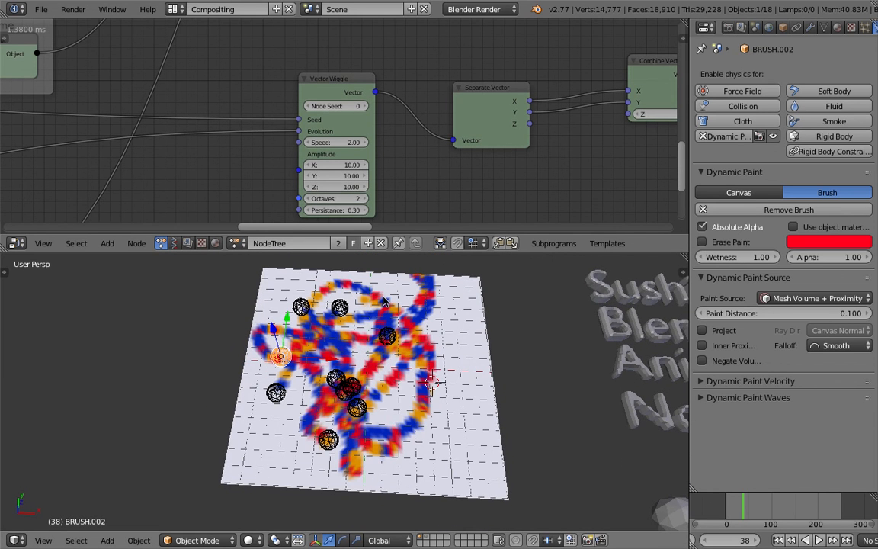
Select the canvas plane, display its Dynamic Paint physics settings, and save the project over the existing file.
{"action": "right_click", "coordinate": [398, 383]}
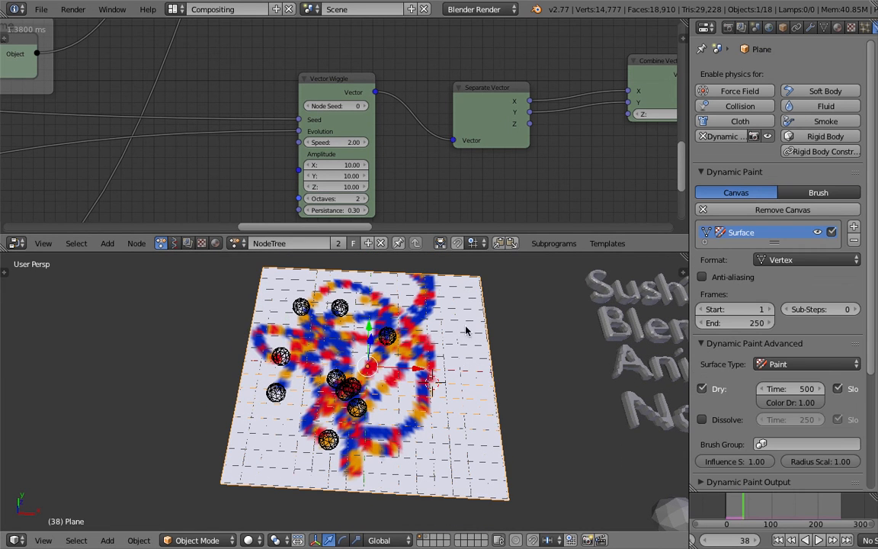
{"action": "left_click", "coordinate": [865, 28]}
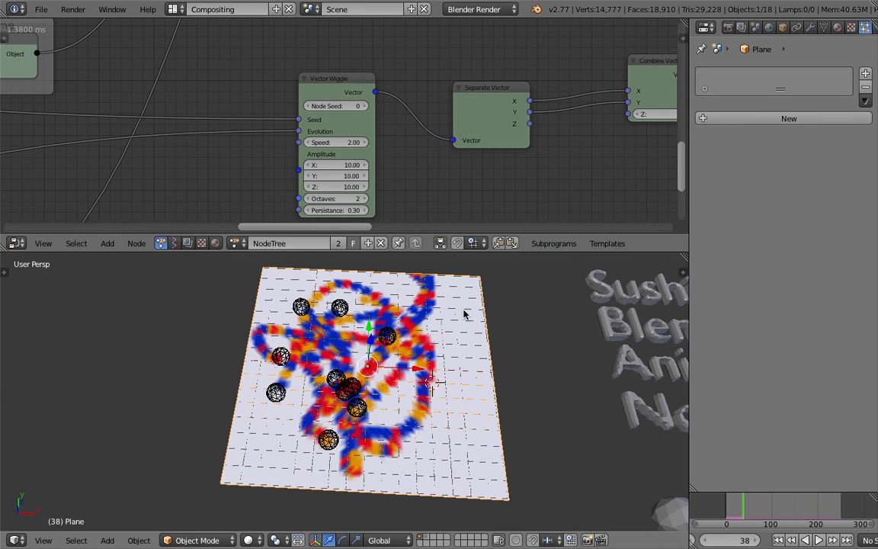
{"action": "left_click", "coordinate": [851, 28]}
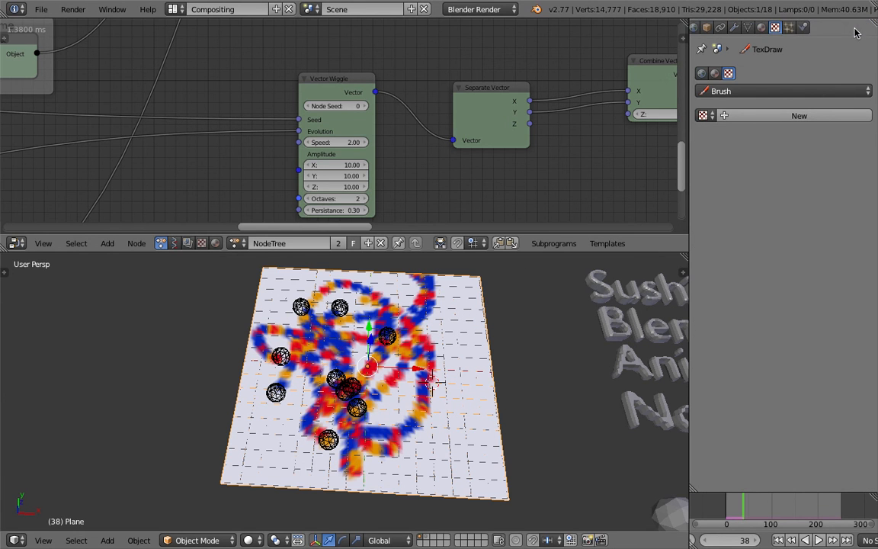
{"action": "left_click", "coordinate": [803, 28]}
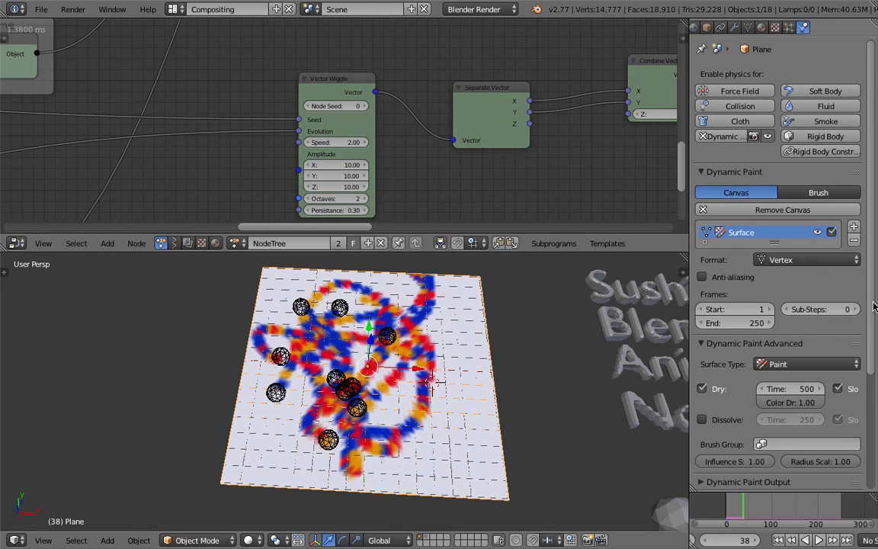
{"action": "scroll", "coordinate": [709, 335], "scroll_direction": "down", "scroll_amount": 3}
{"action": "key", "text": "ctrl+s"}
{"action": "left_click", "coordinate": [404, 363]}
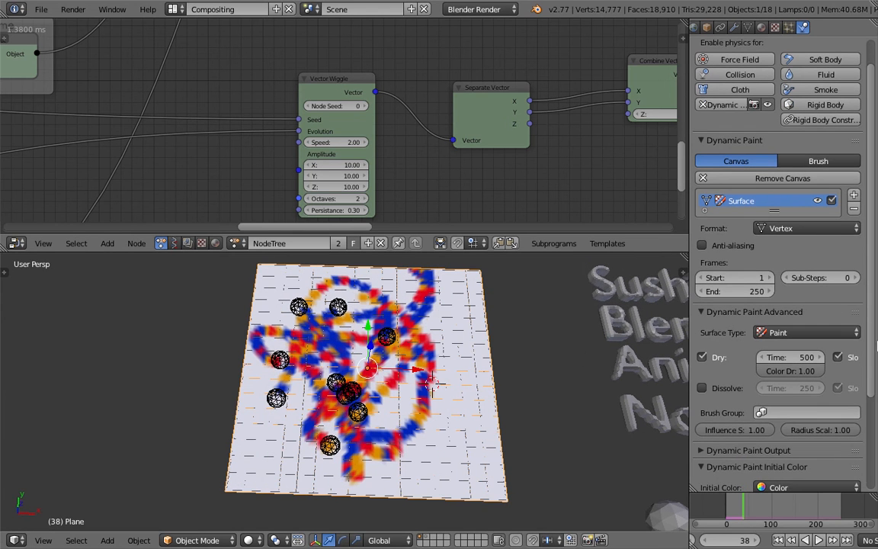
Expand the Dynamic Paint Output settings of the plane's canvas surface.
{"action": "scroll", "coordinate": [874, 383], "scroll_direction": "down", "scroll_amount": 5}
{"action": "scroll", "coordinate": [874, 382], "scroll_direction": "down", "scroll_amount": 3}
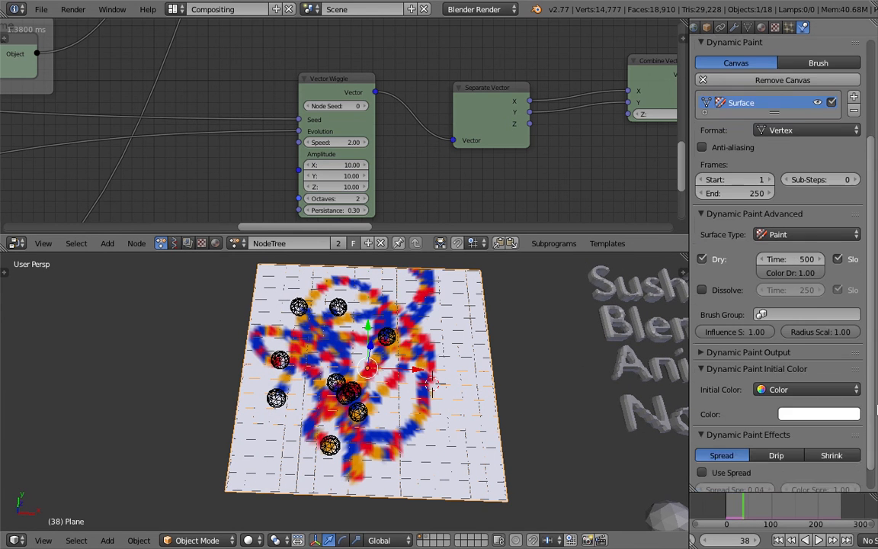
{"action": "left_click", "coordinate": [748, 351]}
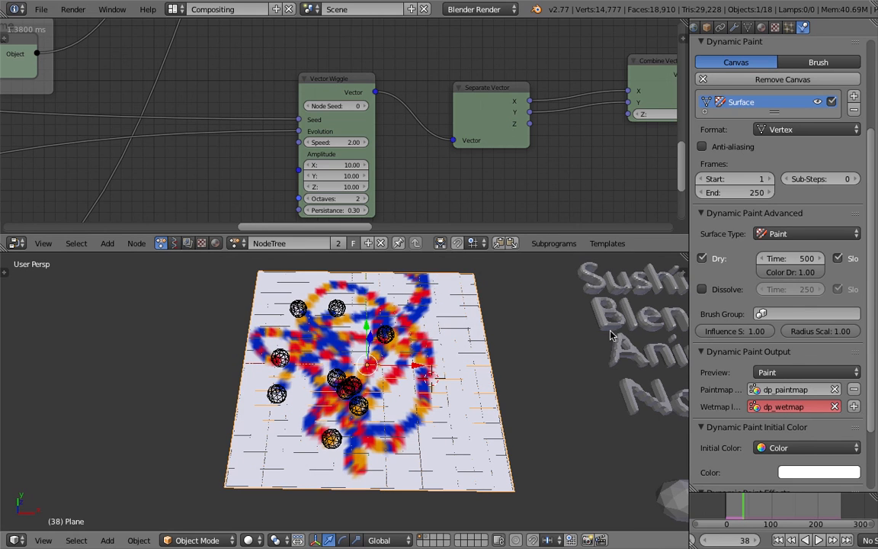
Enable the Shrink effect on the canvas surface with a Shrink Speed of 0.10 and save the project.
{"action": "scroll", "coordinate": [874, 411], "scroll_direction": "down", "scroll_amount": 4}
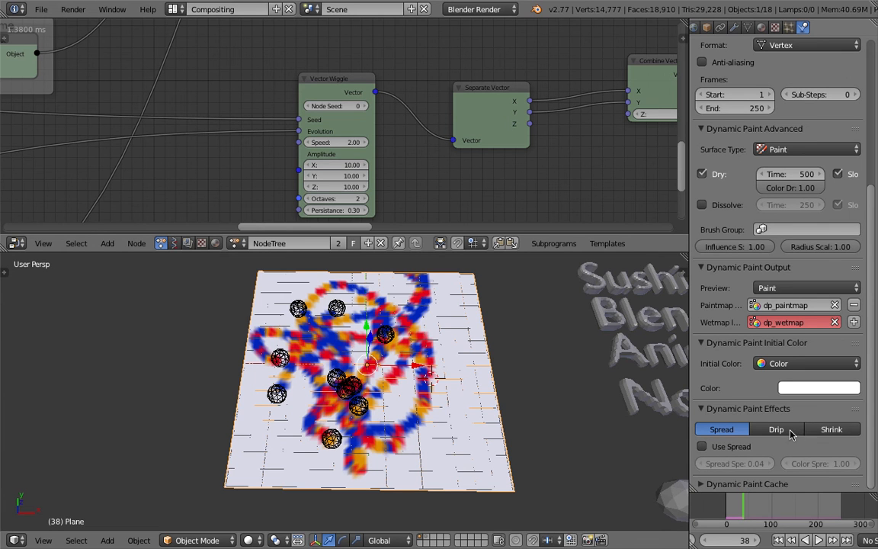
{"action": "left_click", "coordinate": [825, 431]}
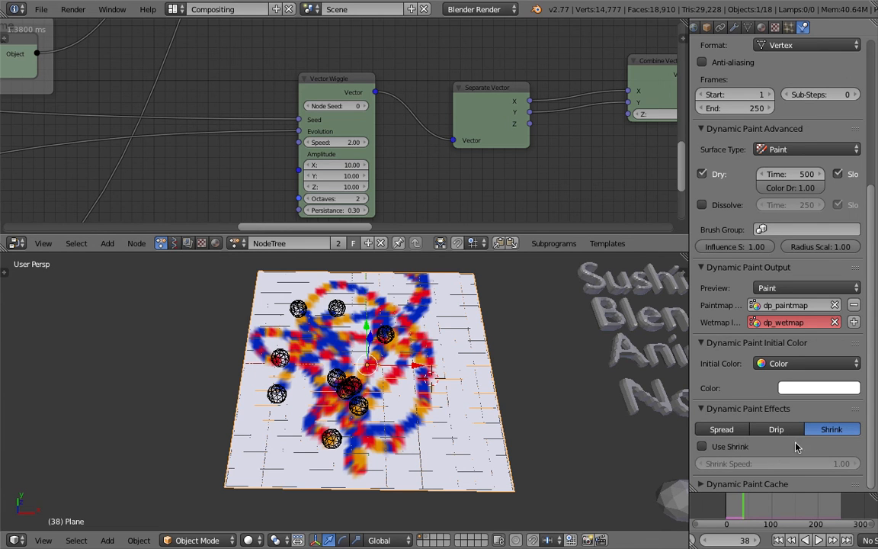
{"action": "left_click", "coordinate": [728, 447]}
{"action": "left_click", "coordinate": [786, 462]}
{"action": "key", "text": "BackSpace"}
{"action": "key", "text": "Return"}
{"action": "key", "text": "ctrl+s"}
{"action": "left_click", "coordinate": [788, 462]}
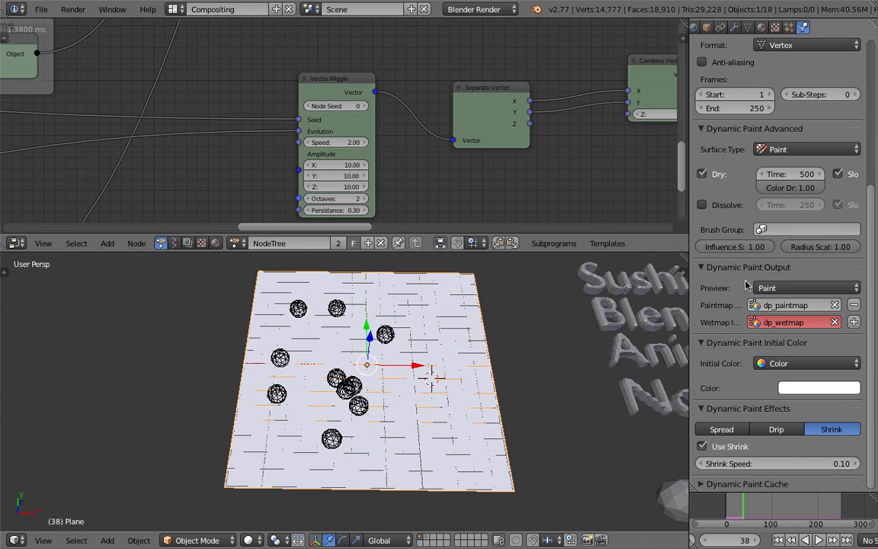
Change the canvas surface's format to Image Sequence.
{"action": "scroll", "coordinate": [873, 307], "scroll_direction": "up", "scroll_amount": 2}
{"action": "scroll", "coordinate": [873, 307], "scroll_direction": "up", "scroll_amount": 3}
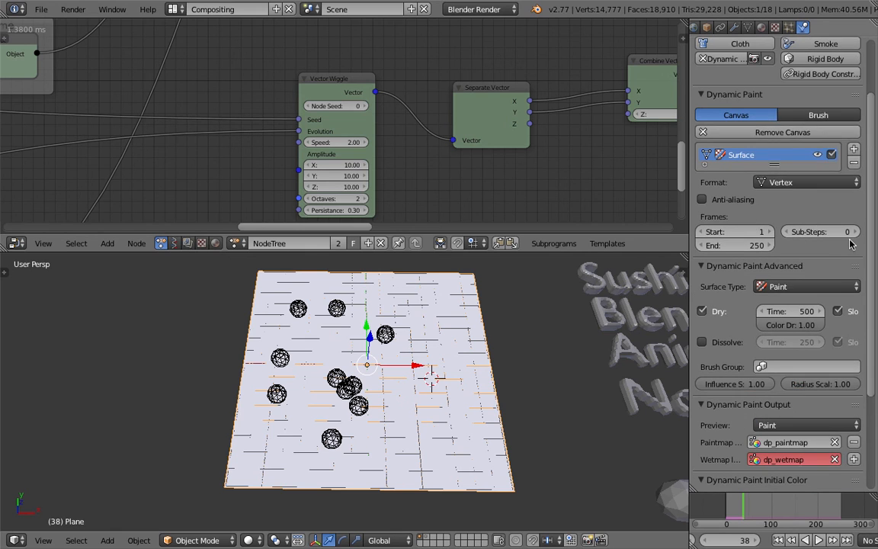
{"action": "left_click", "coordinate": [819, 182]}
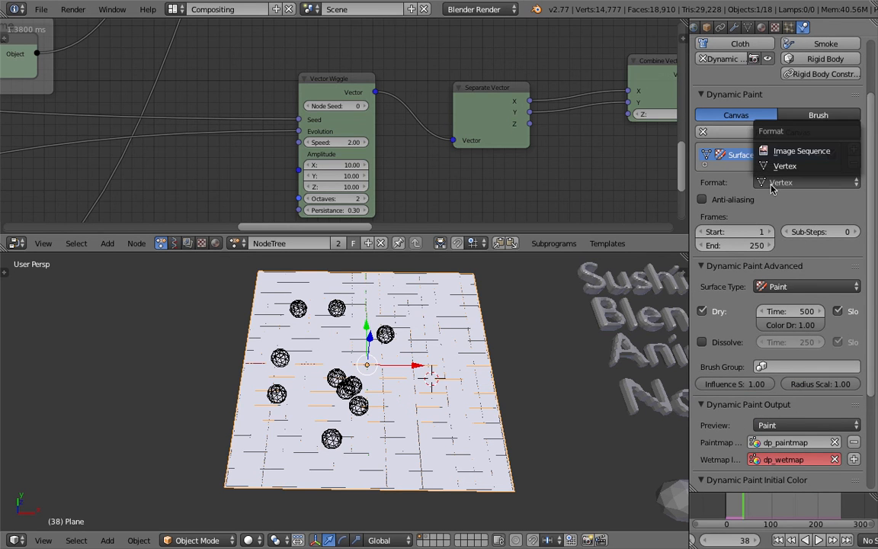
{"action": "left_click", "coordinate": [806, 157]}
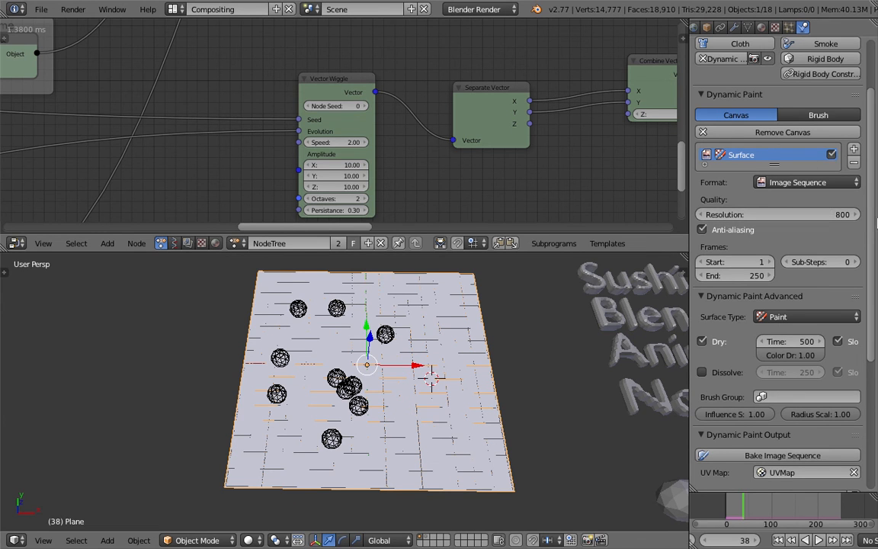
Start baking the Dynamic Paint image sequence with the existing PNG paintmap output settings.
{"action": "scroll", "coordinate": [825, 221], "scroll_direction": "down", "scroll_amount": 2}
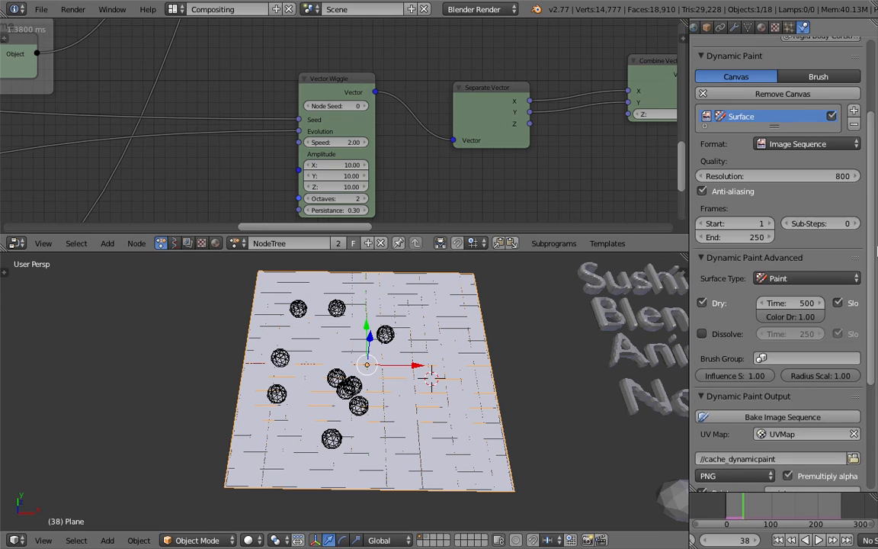
{"action": "scroll", "coordinate": [807, 305], "scroll_direction": "down", "scroll_amount": 5}
{"action": "left_click", "coordinate": [805, 320]}
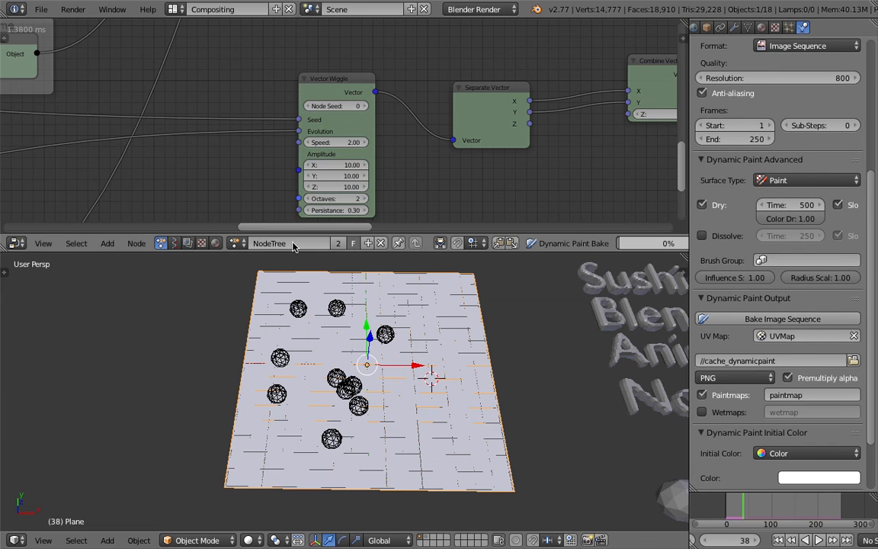
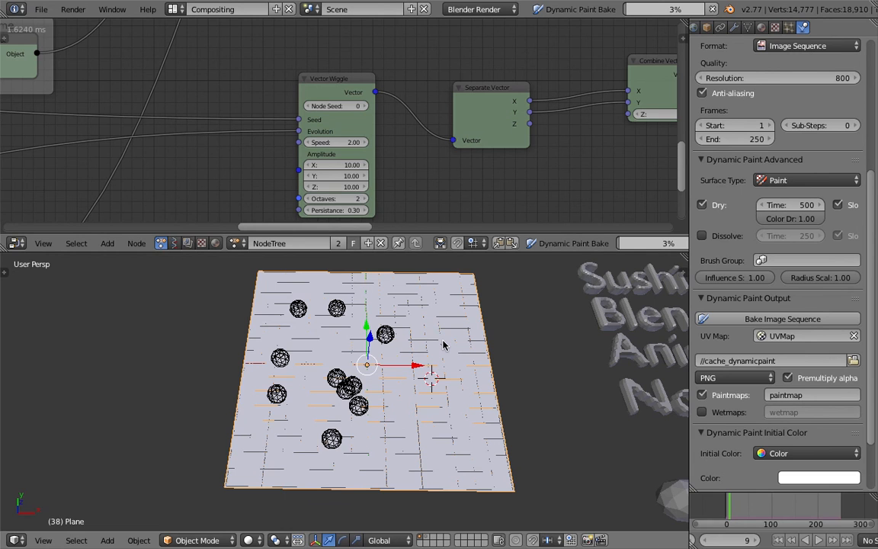
Switch to the desktop to look for the baked paint output, and return to Blender to check the bake progress.
{"action": "key", "text": "ctrl+Left"}
{"action": "key", "text": "ctrl+Left"}
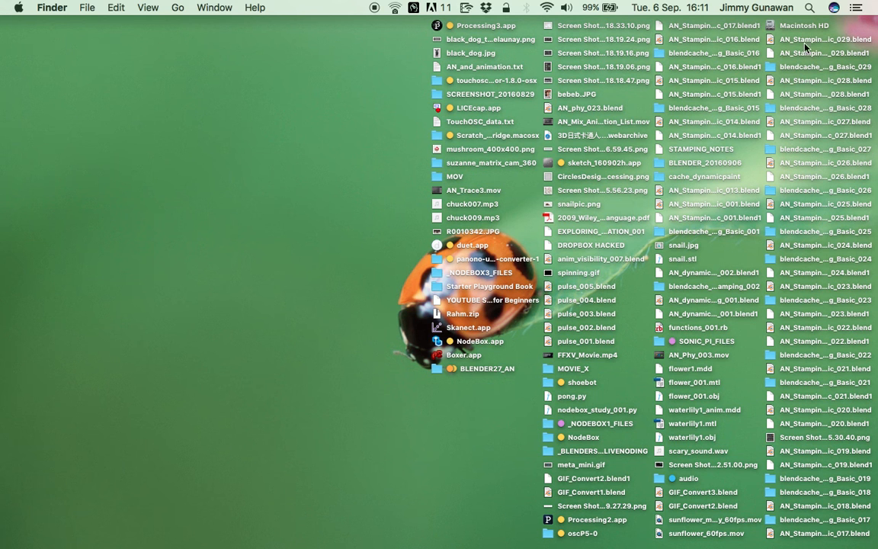
{"action": "left_click", "coordinate": [685, 52]}
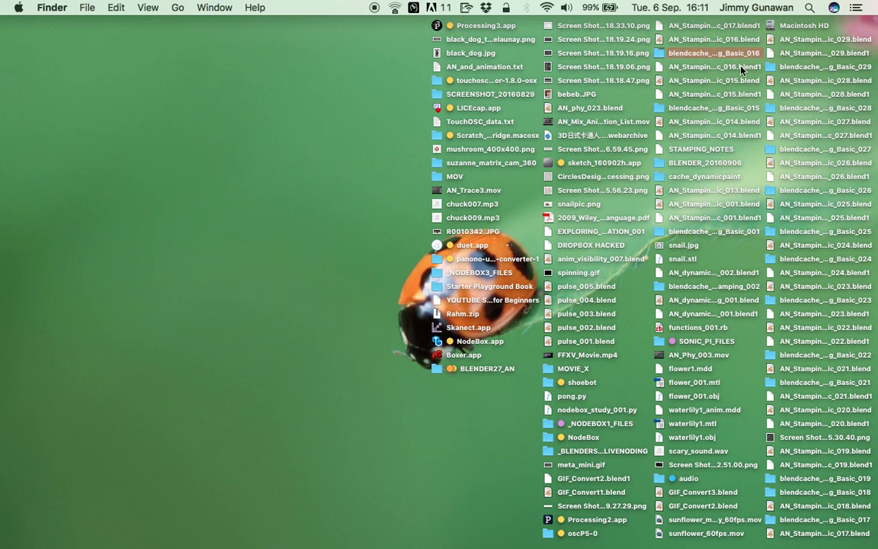
{"action": "left_click", "coordinate": [808, 39]}
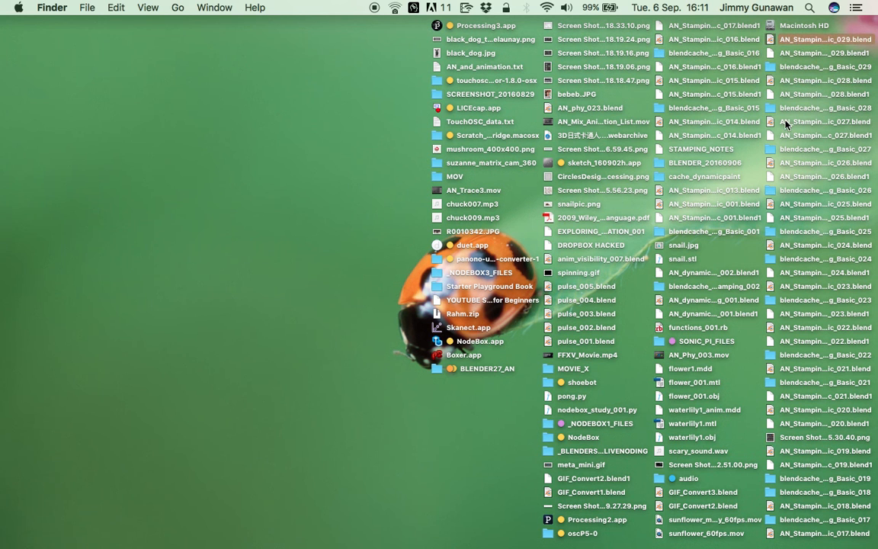
{"action": "key", "text": "ctrl+Right"}
{"action": "key", "text": "ctrl+Right"}
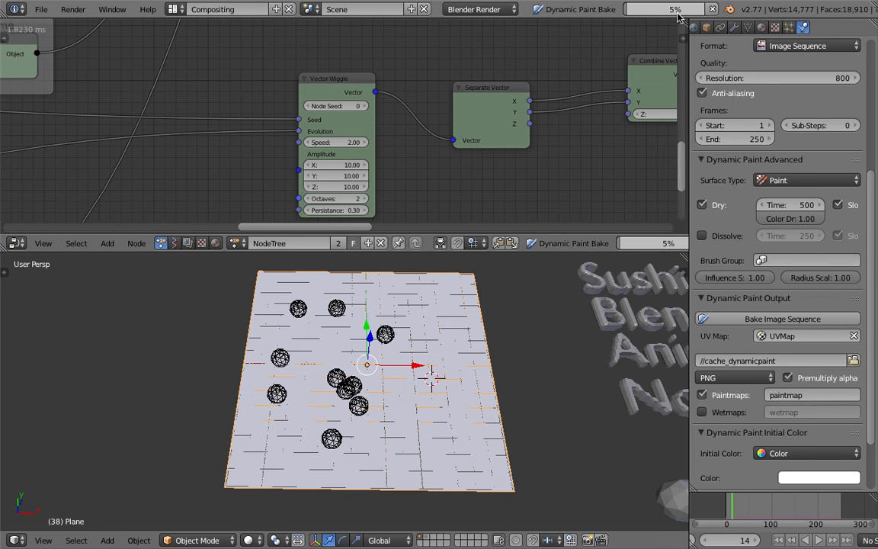
Inspect the contents of the blendcache_AN_Stamping_Basic_029 folder on the desktop and close its window.
{"action": "key", "text": "ctrl+Left"}
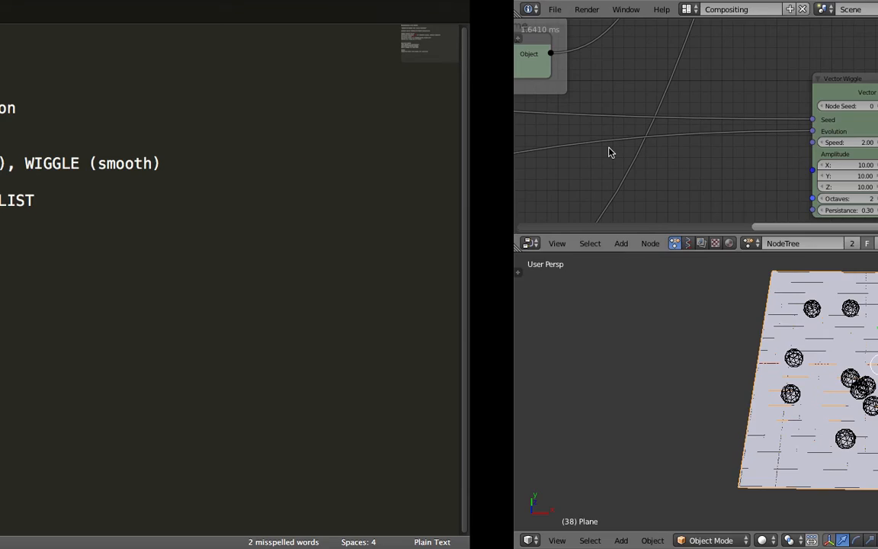
{"action": "key", "text": "ctrl+Left"}
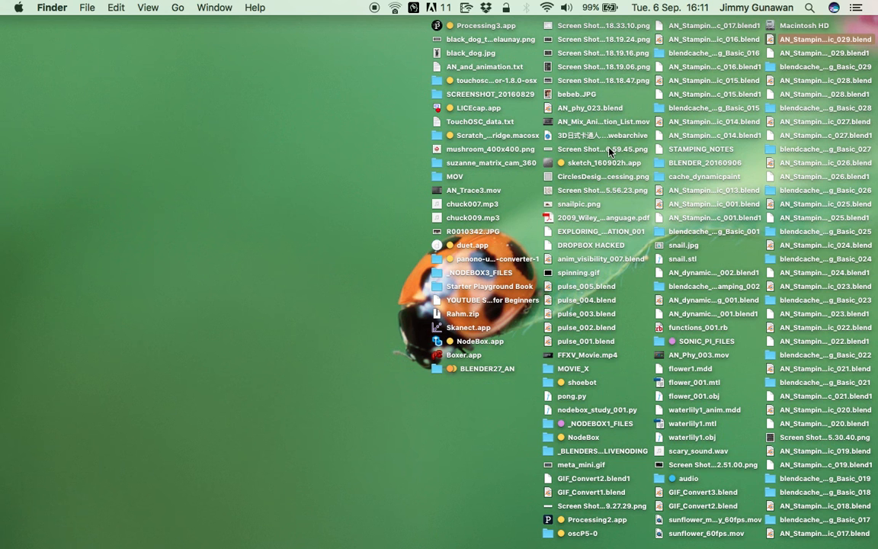
{"action": "left_click", "coordinate": [767, 67]}
{"action": "double_click", "coordinate": [766, 67]}
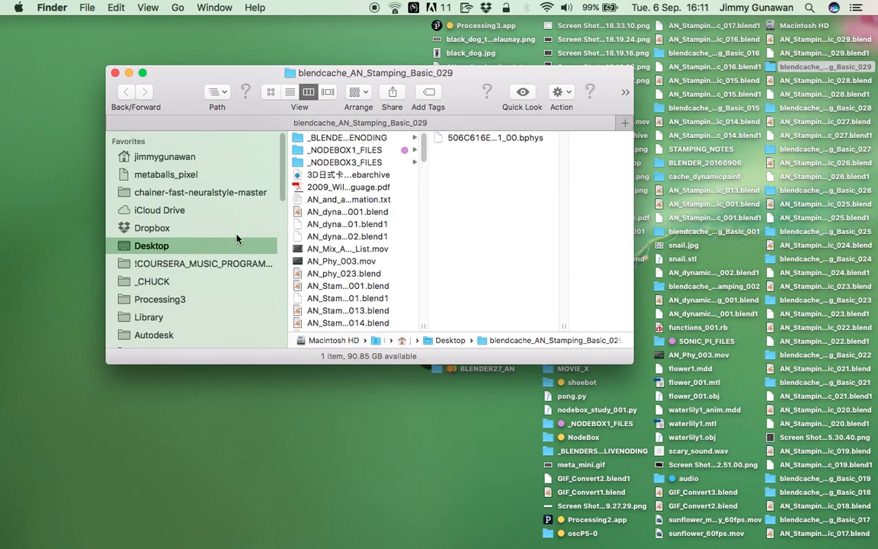
{"action": "left_click", "coordinate": [114, 73]}
Sort the desktop items by Date Modified.
{"action": "right_click", "coordinate": [242, 106]}
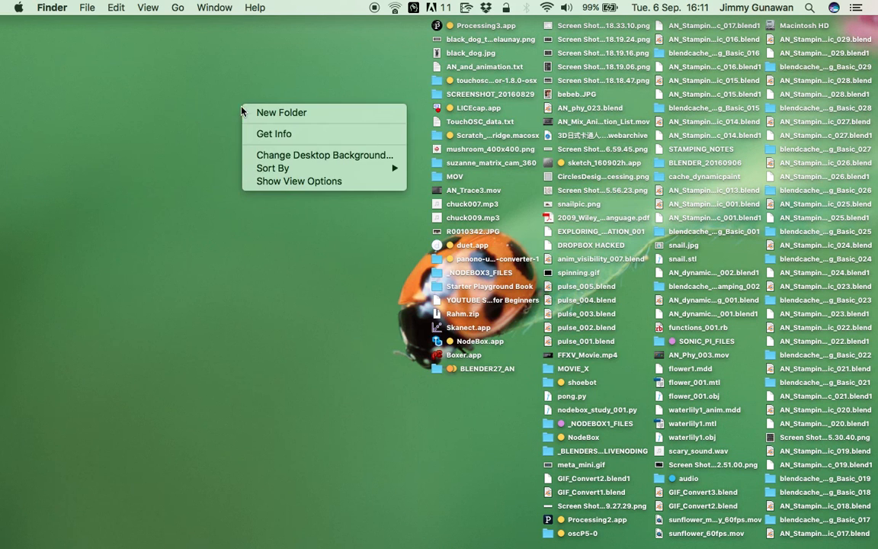
{"action": "mouse_move", "coordinate": [277, 169]}
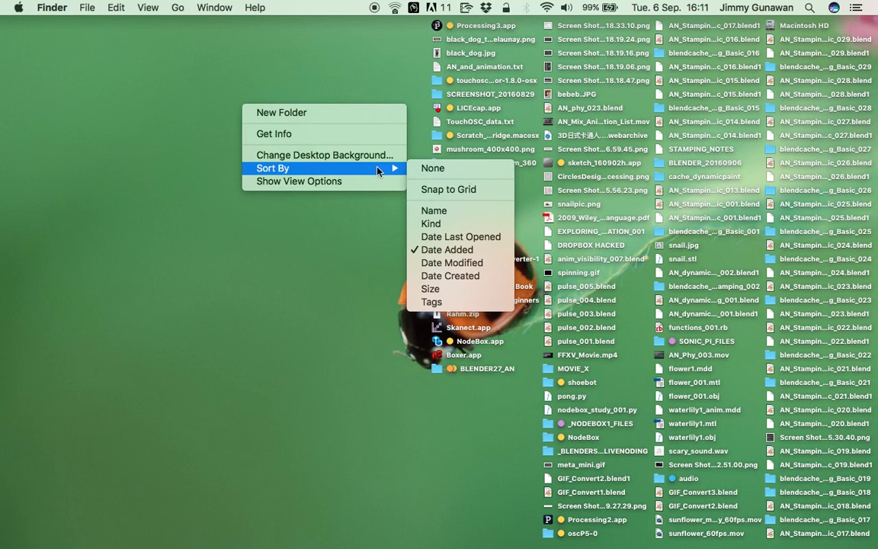
{"action": "left_click", "coordinate": [464, 262]}
Reopen the blendcache_AN_Stamping_Basic_029 folder to recheck it for baked images, and close its window.
{"action": "left_click", "coordinate": [799, 43]}
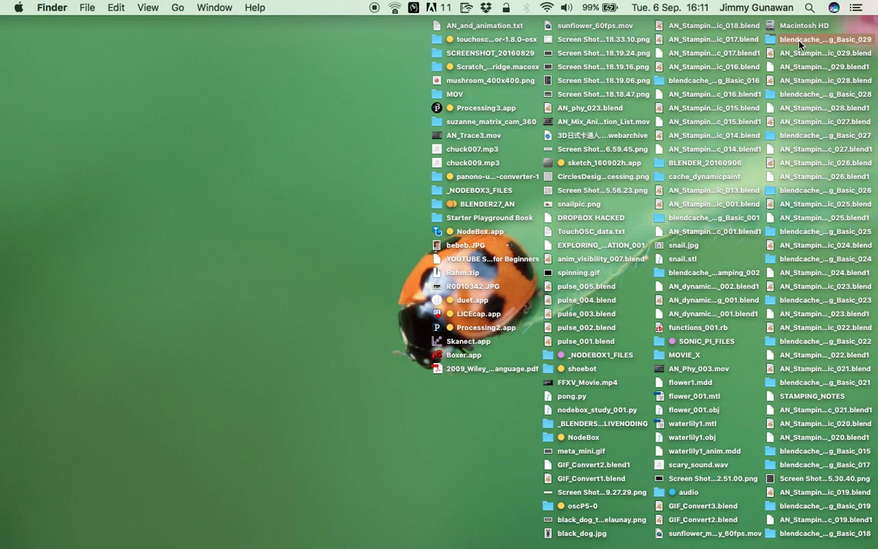
{"action": "double_click", "coordinate": [799, 43]}
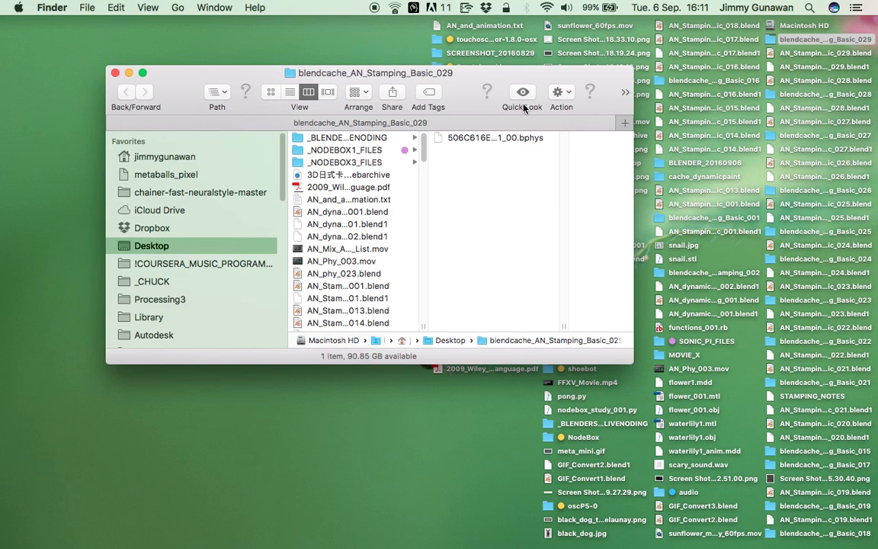
{"action": "left_click_drag", "start_coordinate": [509, 78], "coordinate": [385, 94]}
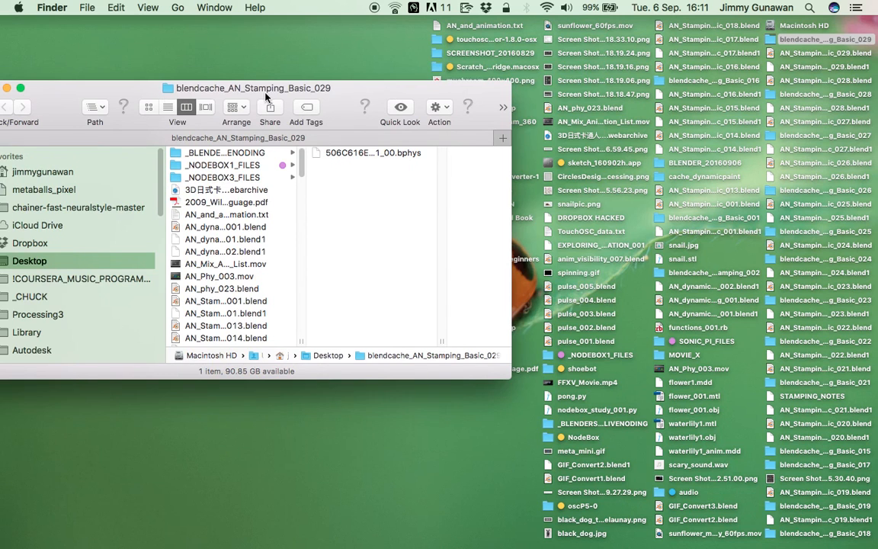
{"action": "left_click_drag", "start_coordinate": [230, 88], "coordinate": [321, 71]}
{"action": "left_click", "coordinate": [83, 71]}
Sort the desktop items by Date Created.
{"action": "right_click", "coordinate": [357, 111]}
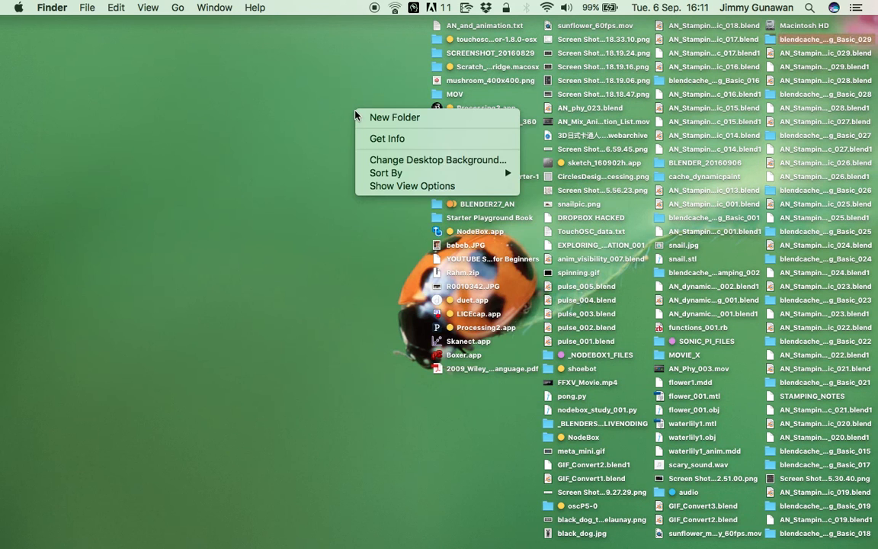
{"action": "mouse_move", "coordinate": [395, 174]}
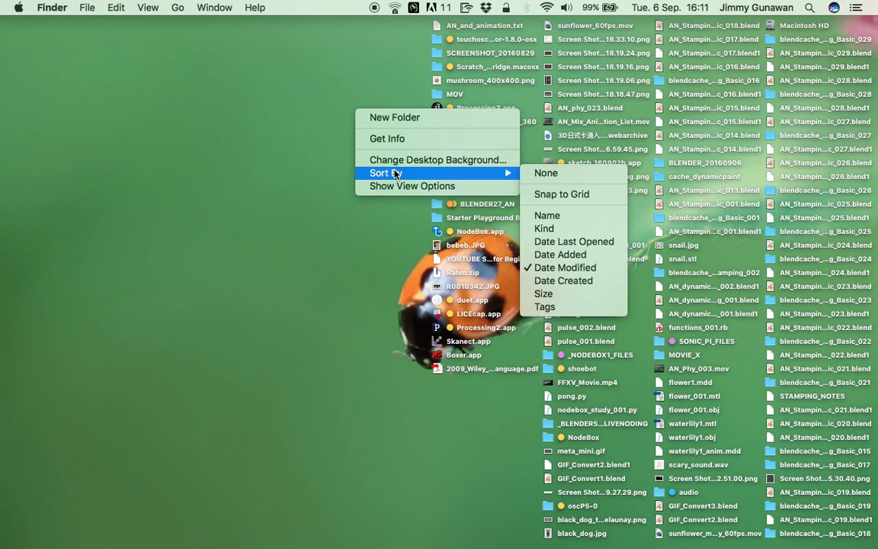
{"action": "left_click", "coordinate": [579, 281]}
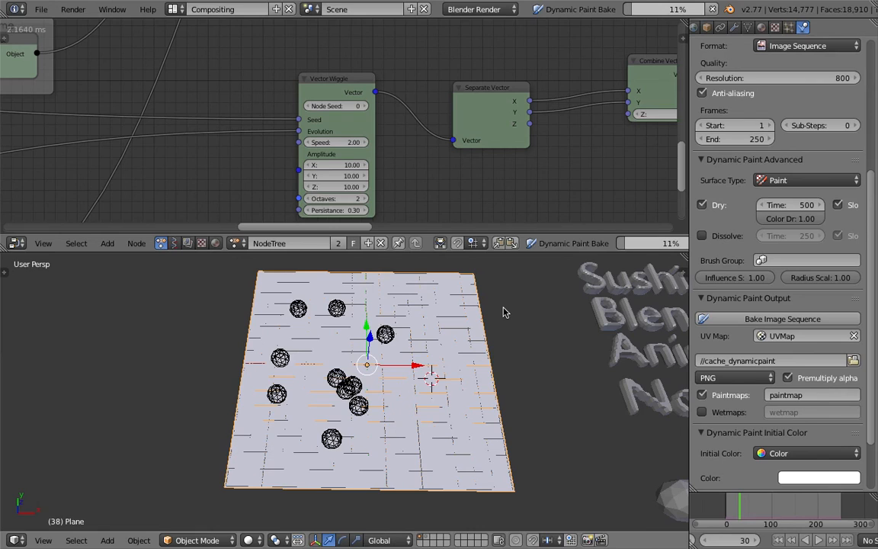
Search the computer for cache_dynamicpaint from the desktop and dismiss the search.
{"action": "key", "text": "ctrl+Left"}
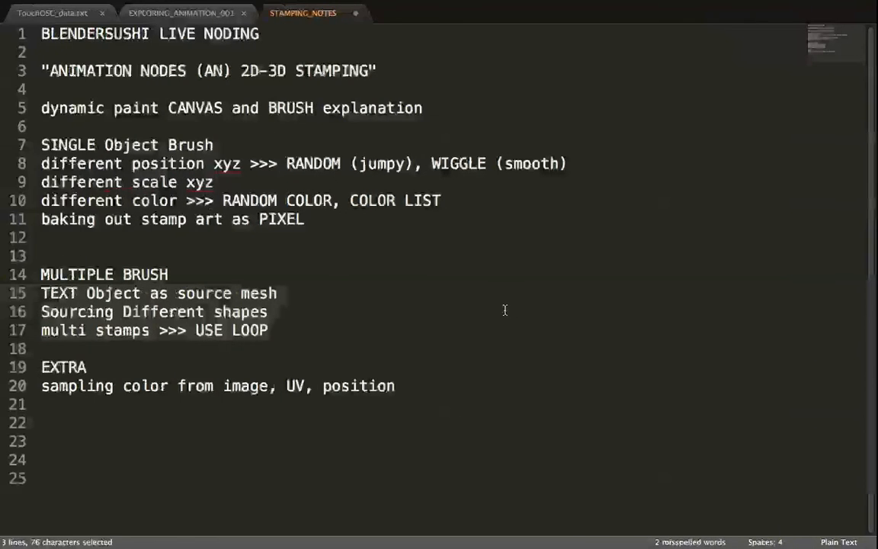
{"action": "key", "text": "ctrl+Left"}
{"action": "key", "text": "super+space"}
{"action": "type", "text": "cac"}
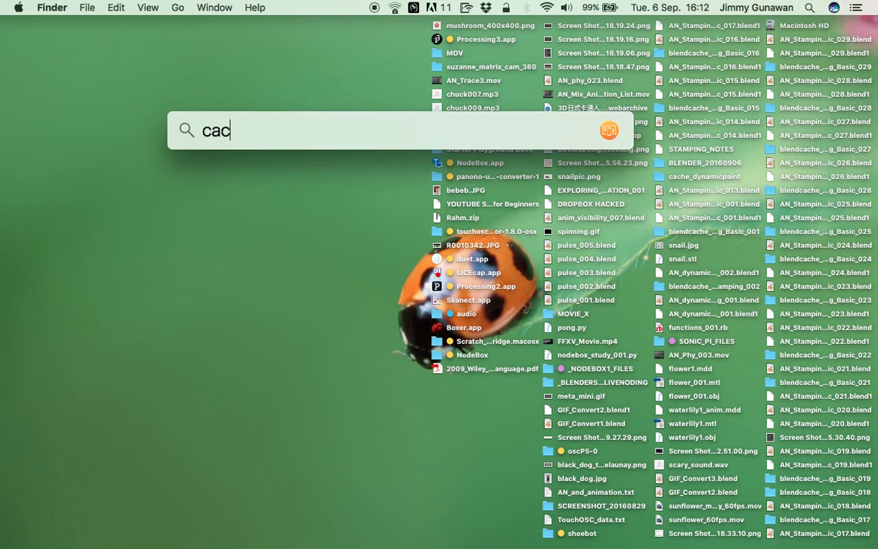
{"action": "type", "text": "he_dynamic"}
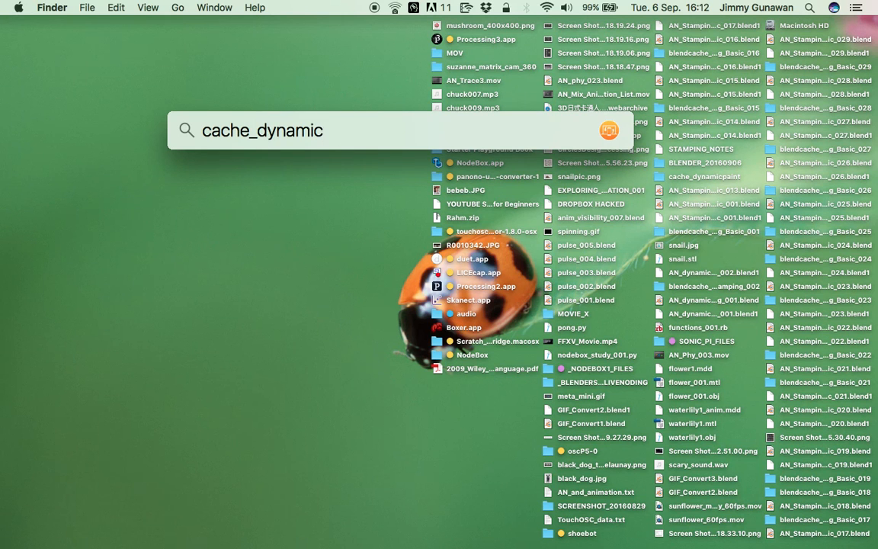
{"action": "type", "text": "paint"}
{"action": "left_click", "coordinate": [375, 93]}
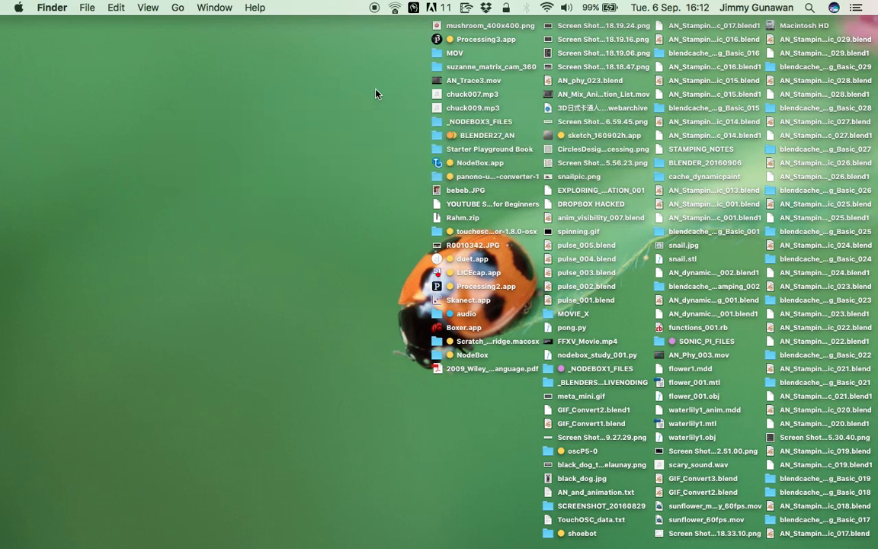
{"action": "left_click", "coordinate": [810, 7]}
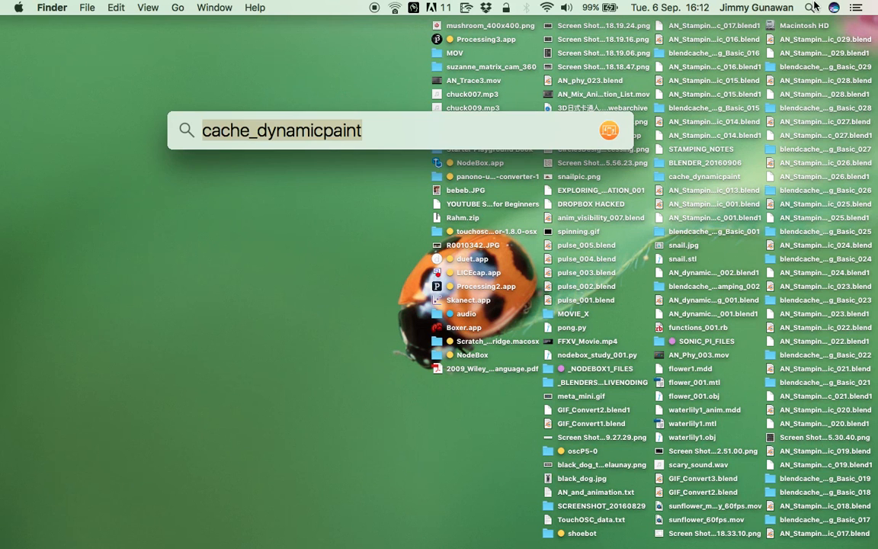
{"action": "left_click", "coordinate": [355, 88]}
Add a new desktop space and look through the desktop files there for the bake output.
{"action": "key", "text": "ctrl+Right"}
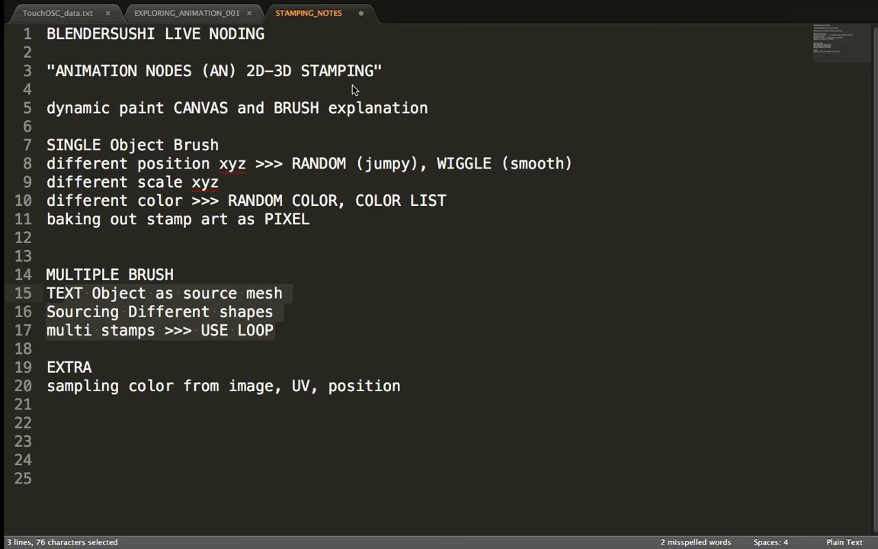
{"action": "key", "text": "ctrl+Right"}
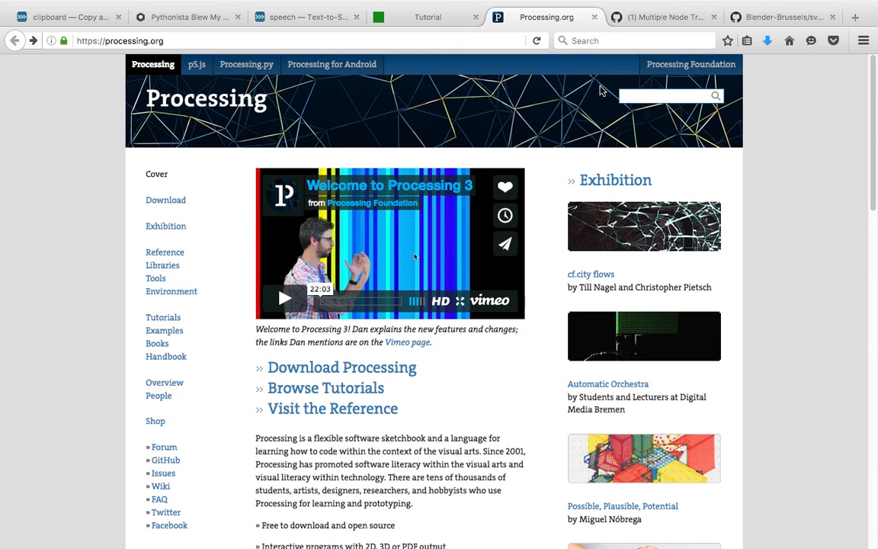
{"action": "key", "text": "ctrl+Up"}
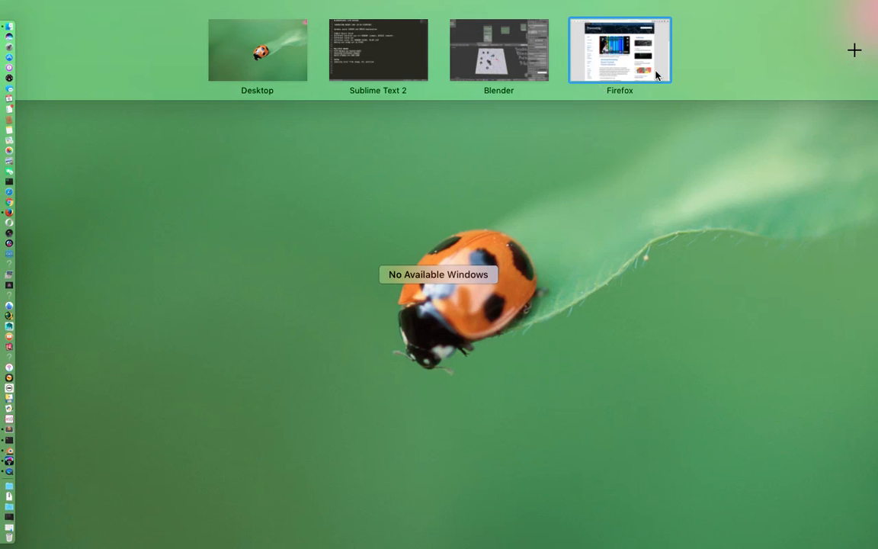
{"action": "left_click", "coordinate": [856, 51]}
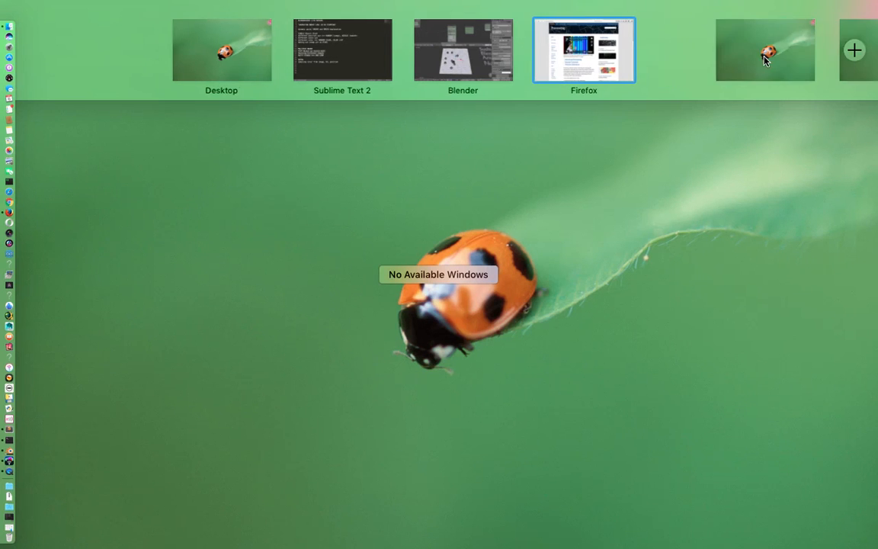
{"action": "left_click", "coordinate": [655, 60]}
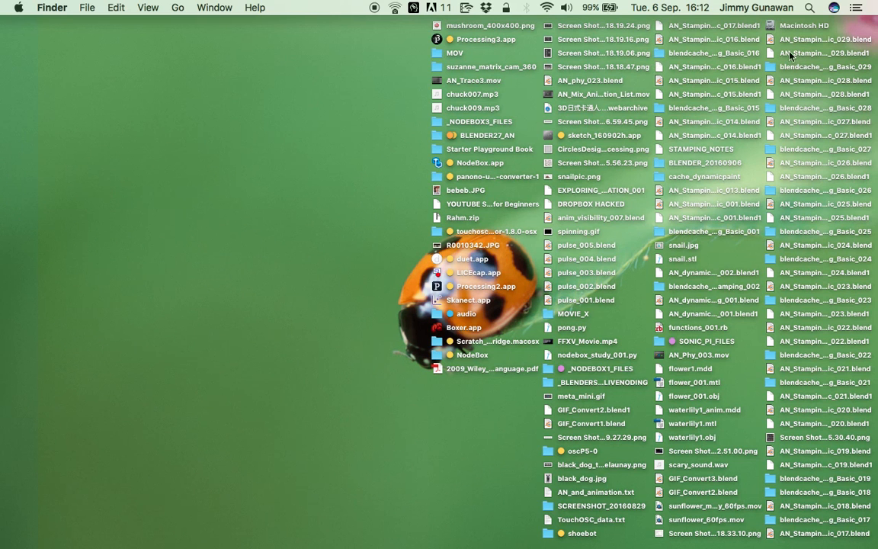
{"action": "left_click", "coordinate": [778, 234]}
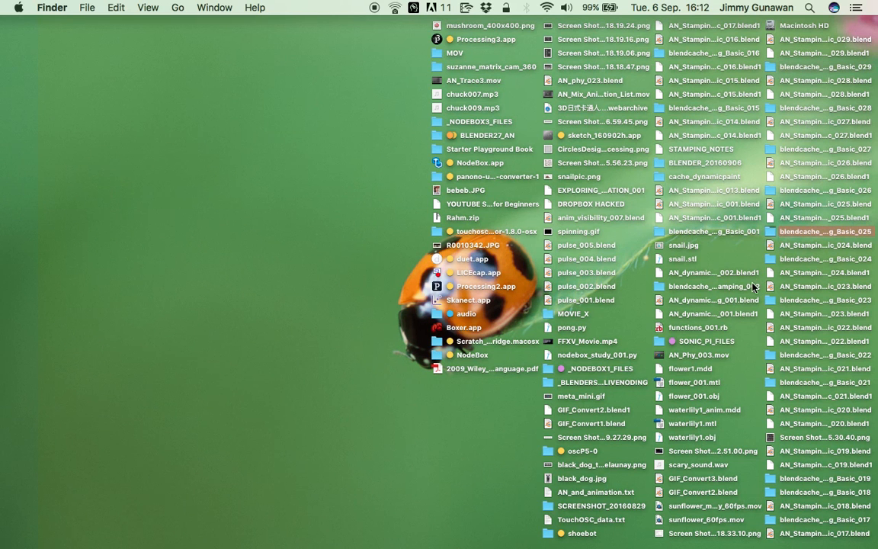
Cancel the running Dynamic Paint bake in Blender and check the desktop for its output folder.
{"action": "key", "text": "ctrl+Left"}
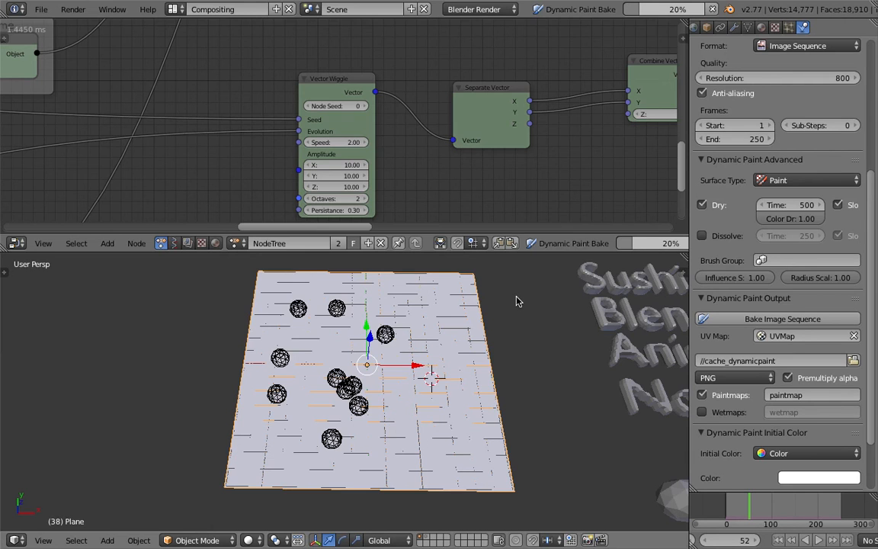
{"action": "key", "text": "Escape"}
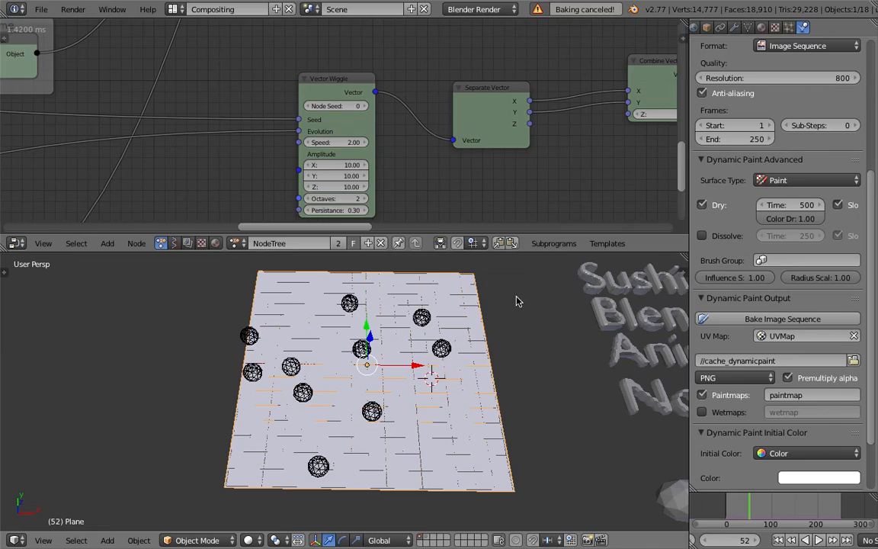
{"action": "key", "text": "ctrl+Left"}
{"action": "key", "text": "ctrl+Left"}
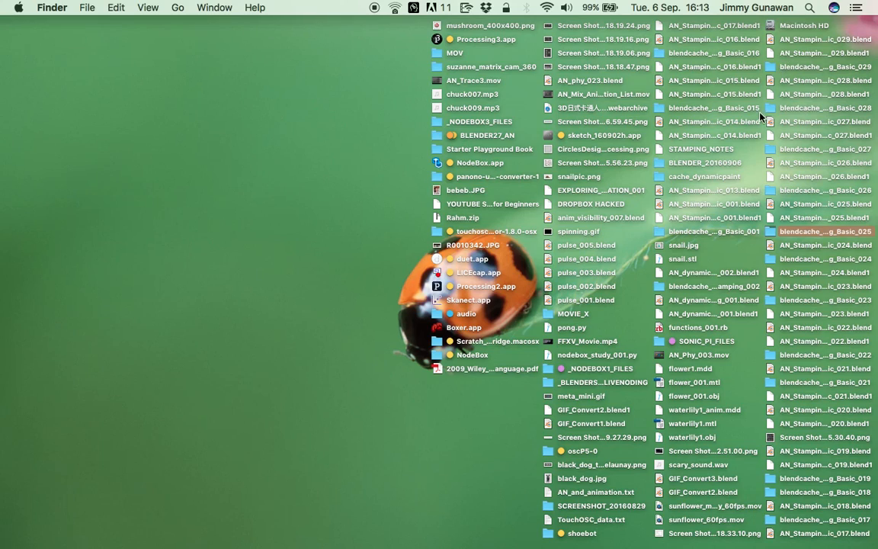
{"action": "key", "text": "ctrl+Right"}
{"action": "key", "text": "ctrl+Right"}
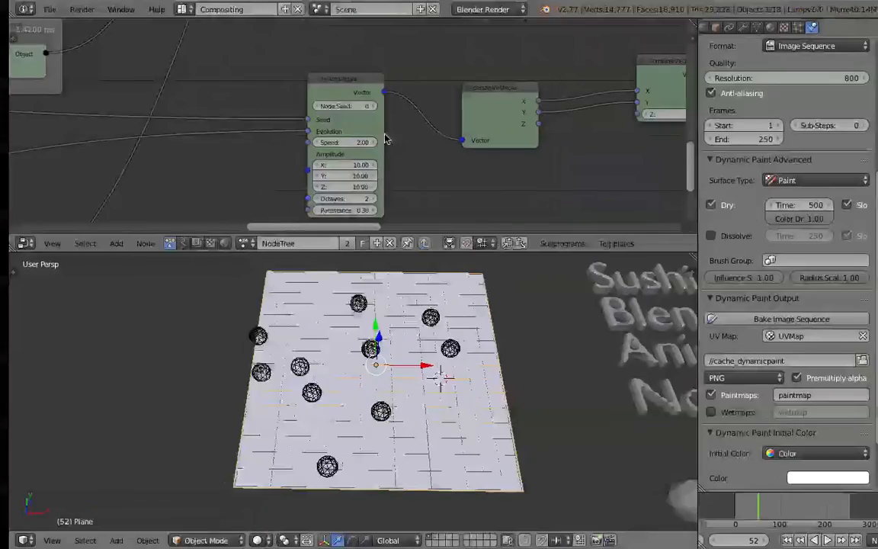
Check the save location of AN_Stamping_Basic_029.blend in the Save As file browser and leave without saving.
{"action": "left_click", "coordinate": [41, 9]}
{"action": "left_click", "coordinate": [76, 118]}
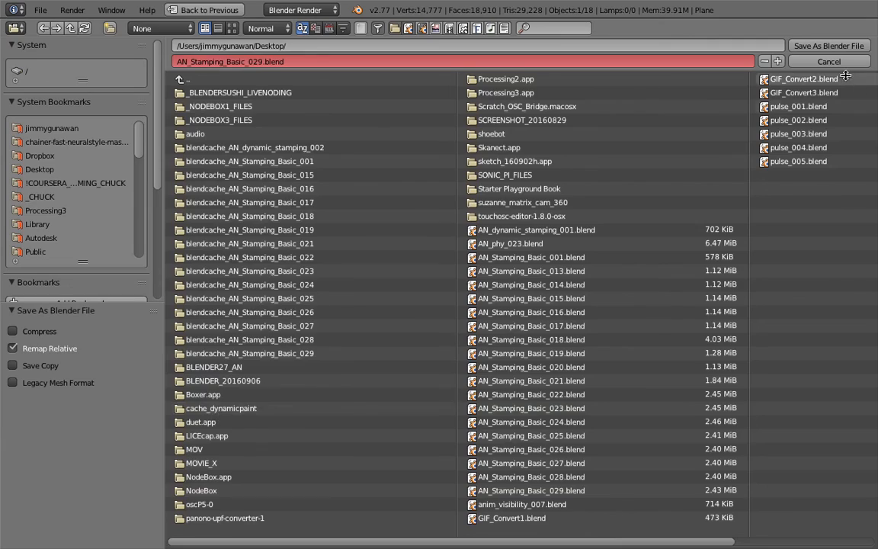
{"action": "left_click", "coordinate": [841, 66]}
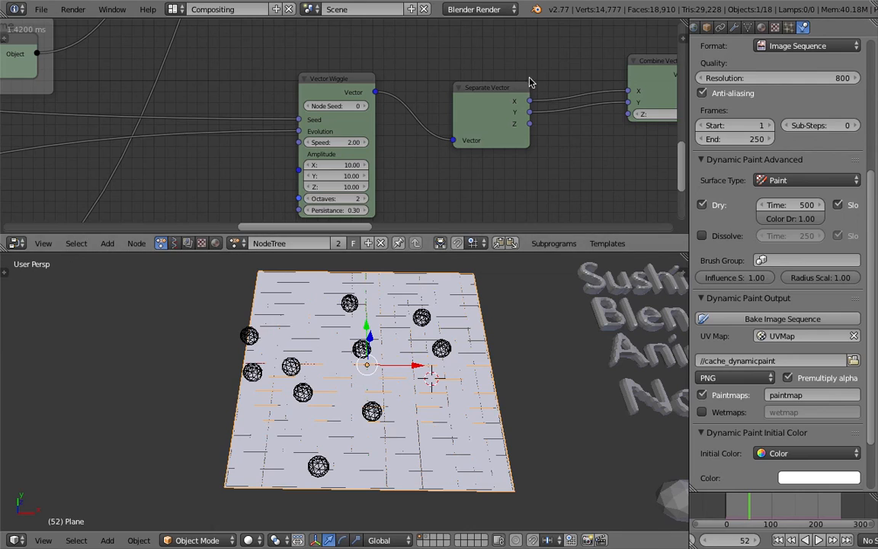
Switch to the desktop and select the cache_dynamicpaint folder.
{"action": "key", "text": "ctrl+Left"}
{"action": "key", "text": "ctrl+Left"}
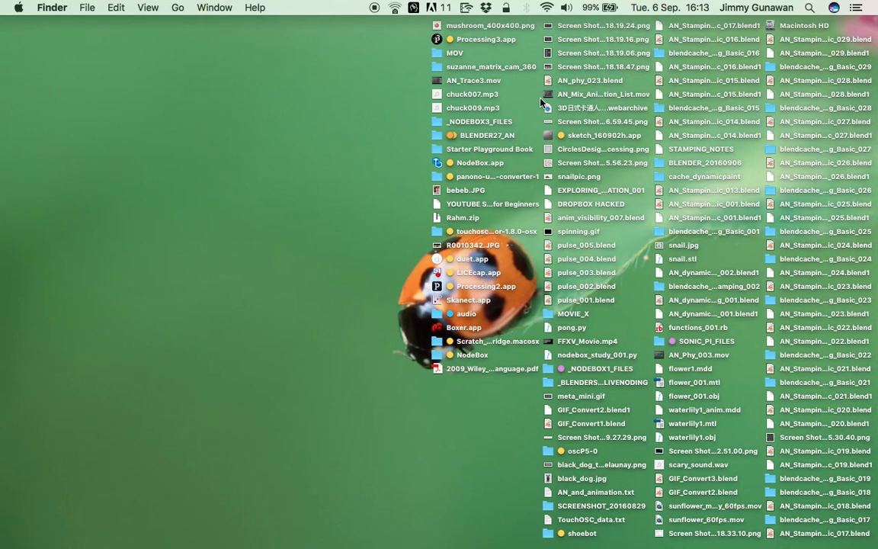
{"action": "left_click", "coordinate": [541, 99]}
{"action": "left_click", "coordinate": [671, 178]}
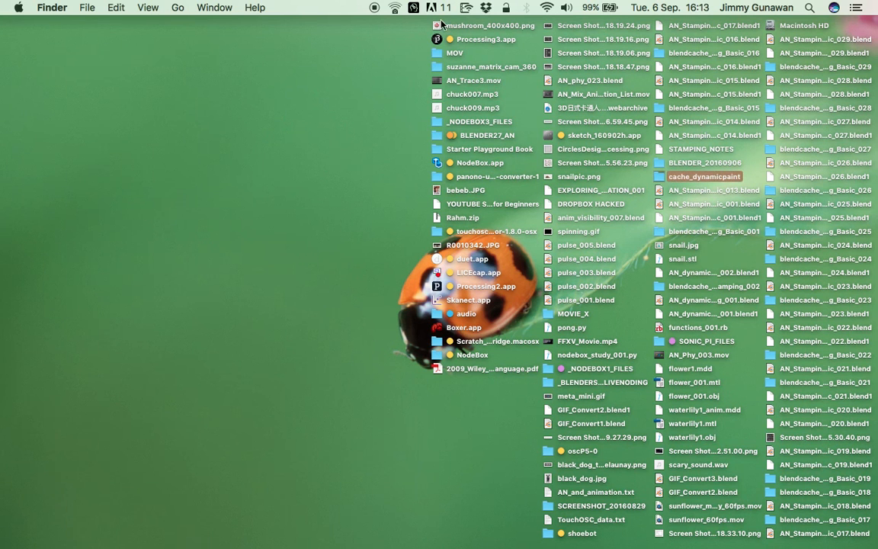
Sort the desktop files by Date Modified.
{"action": "right_click", "coordinate": [370, 58]}
{"action": "left_click", "coordinate": [152, 6]}
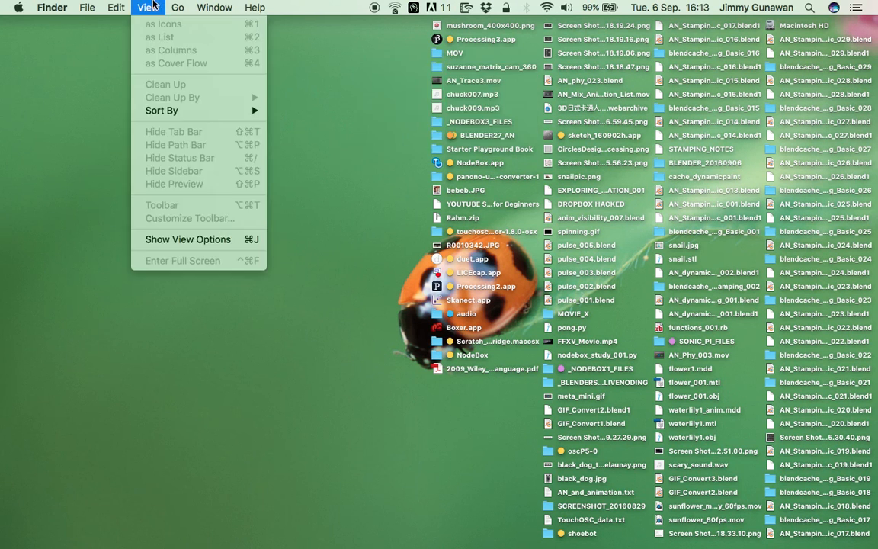
{"action": "mouse_move", "coordinate": [198, 111]}
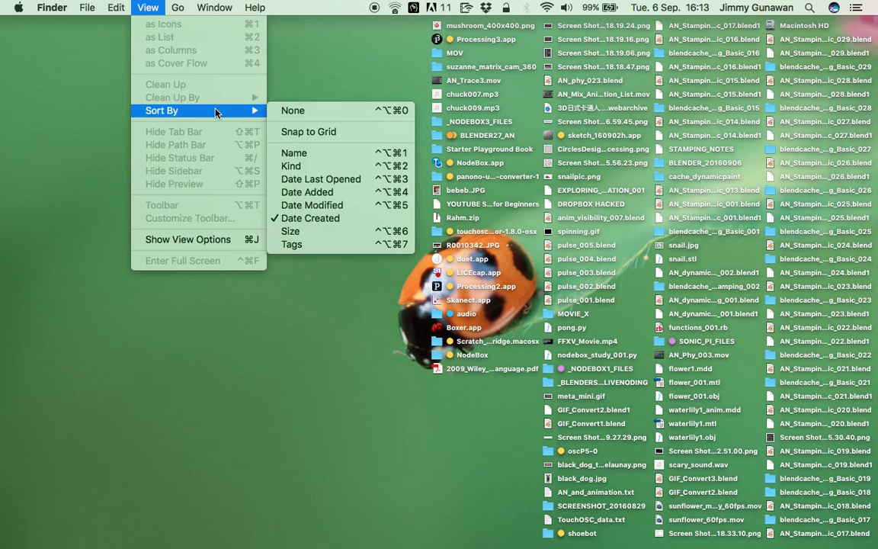
{"action": "left_click", "coordinate": [356, 207]}
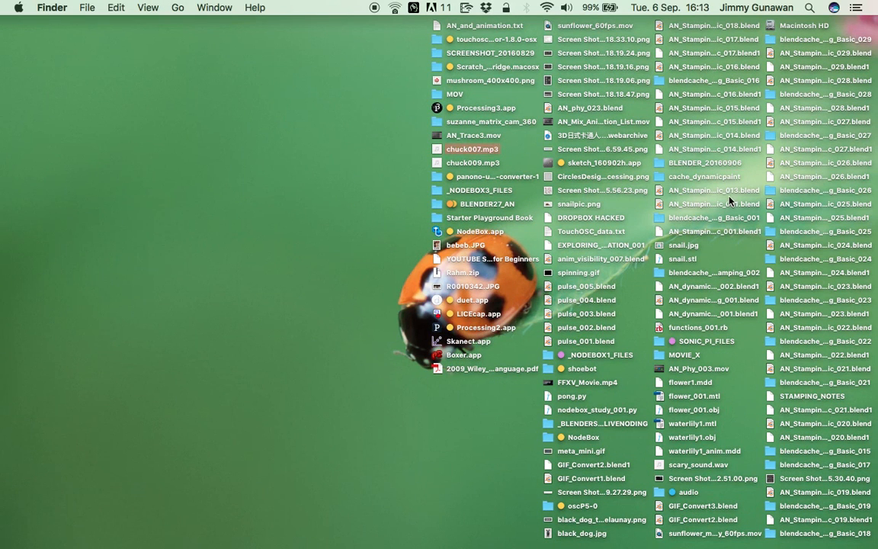
Open the cache_dynamicpaint folder from the desktop and browse its baked paintmap PNG files up to paintmap0032.png.
{"action": "left_click", "coordinate": [661, 177]}
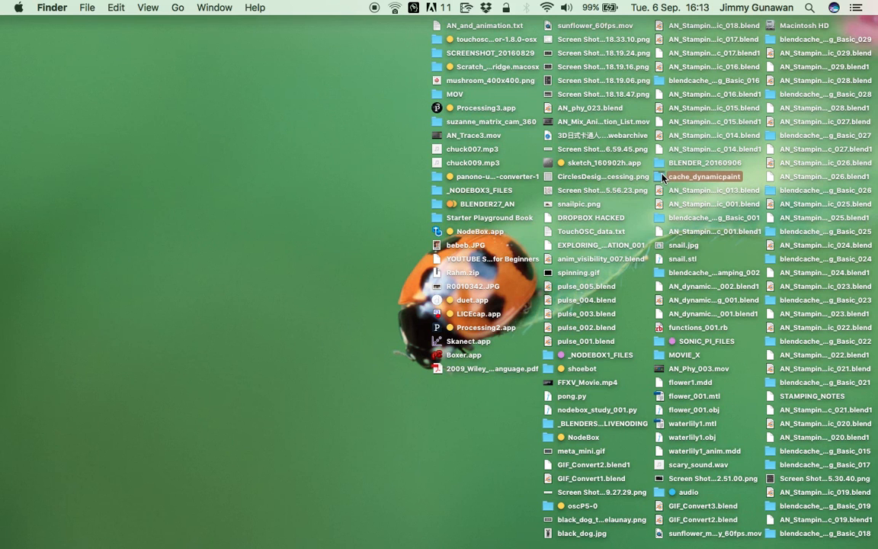
{"action": "double_click", "coordinate": [671, 183]}
{"action": "left_click", "coordinate": [473, 140]}
{"action": "left_click", "coordinate": [415, 224]}
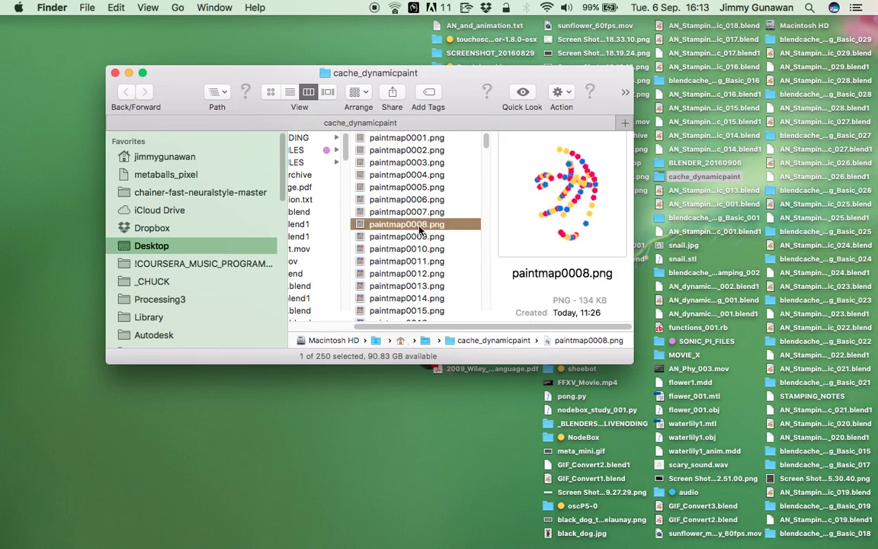
{"action": "left_click", "coordinate": [415, 276]}
{"action": "scroll", "coordinate": [415, 279], "scroll_direction": "down", "scroll_amount": 5}
{"action": "left_click", "coordinate": [415, 279]}
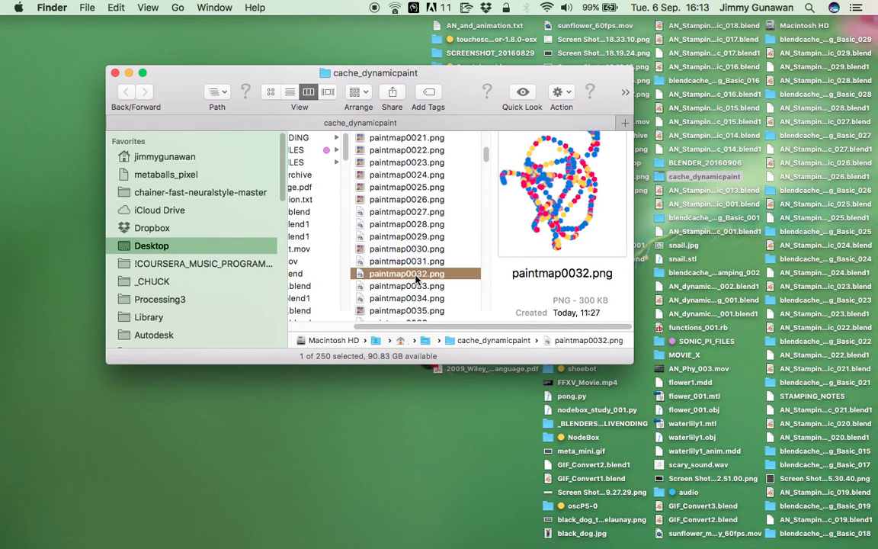
Preview paintmap0032.png at large size and step forward and backward through the neighbouring paintmap frames.
{"action": "key", "text": "space"}
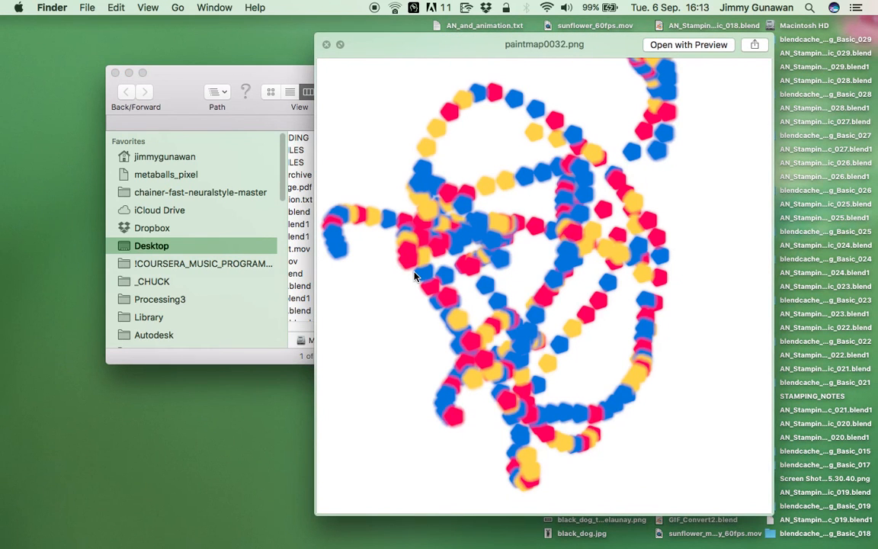
{"action": "key", "text": "Down"}
{"action": "key", "text": "Down"}
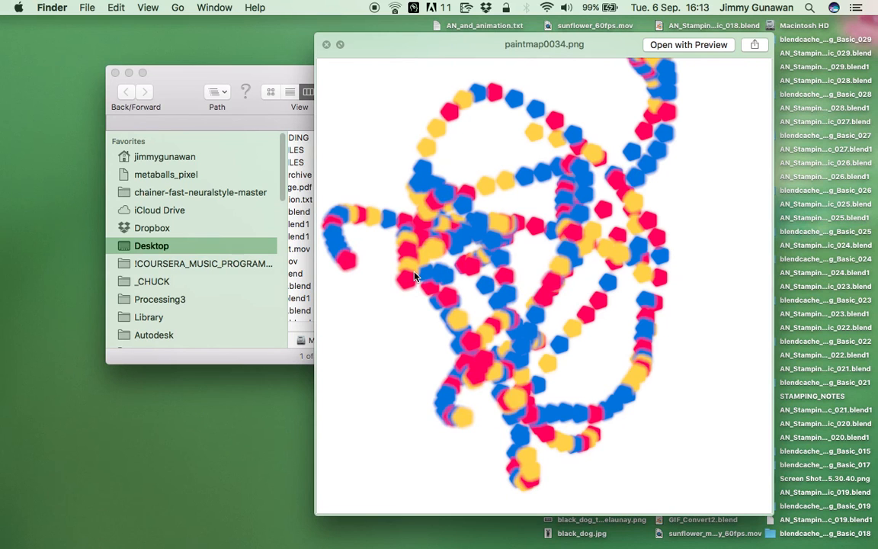
{"action": "key", "text": "Down"}
{"action": "key", "text": "Down"}
{"action": "key", "text": "Down"}
{"action": "key", "text": "Down"}
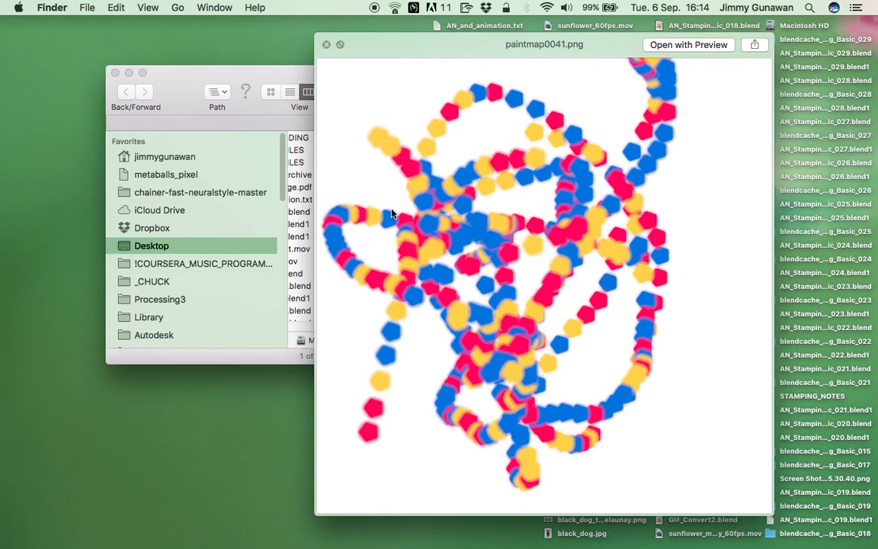
{"action": "key", "text": "Up"}
{"action": "key", "text": "Up"}
{"action": "key", "text": "Up"}
{"action": "key", "text": "Up"}
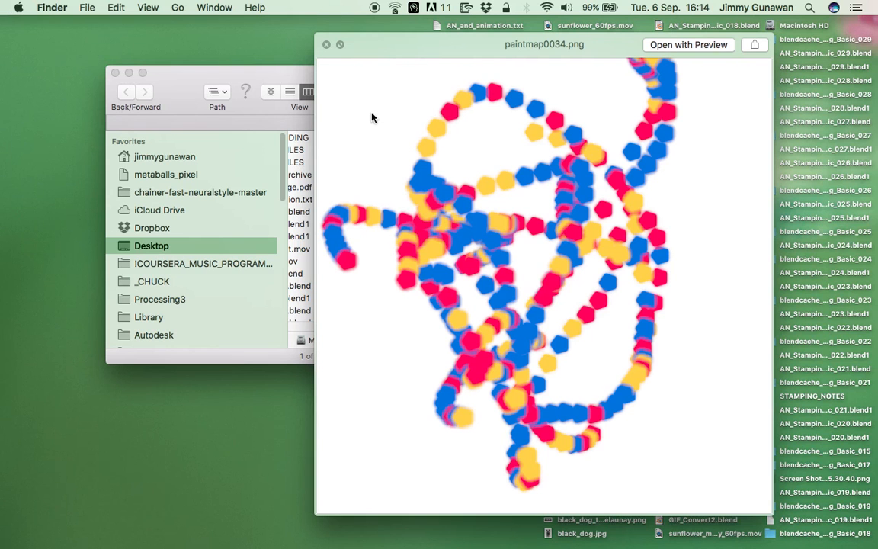
{"action": "key", "text": "Down"}
{"action": "key", "text": "Down"}
{"action": "key", "text": "Down"}
{"action": "key", "text": "Down"}
{"action": "key", "text": "Down"}
{"action": "key", "text": "Down"}
{"action": "left_click_drag", "start_coordinate": [471, 46], "coordinate": [317, 37]}
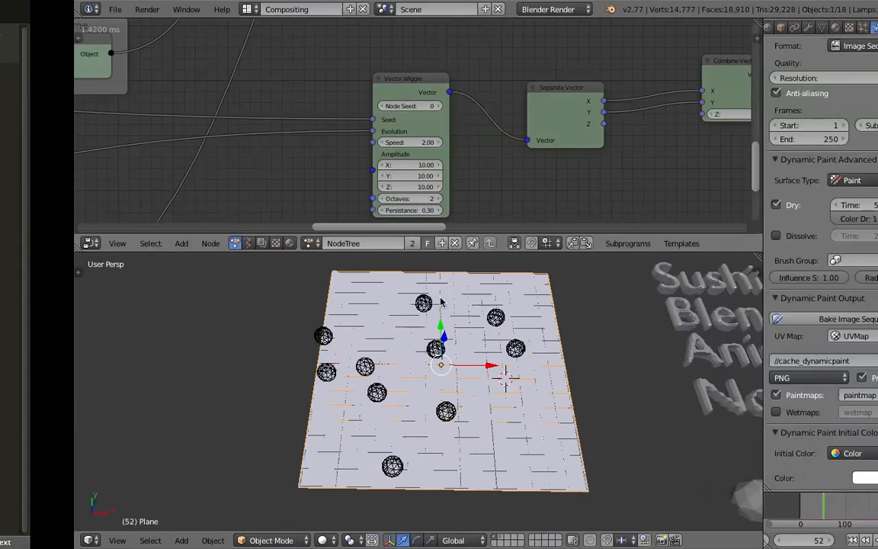
Switch to Blender, select the four text objects beside the canvas plane and save the file.
{"action": "middle_click_drag", "start_coordinate": [512, 360], "coordinate": [506, 333]}
{"action": "scroll", "coordinate": [506, 334], "scroll_direction": "down", "scroll_amount": 1}
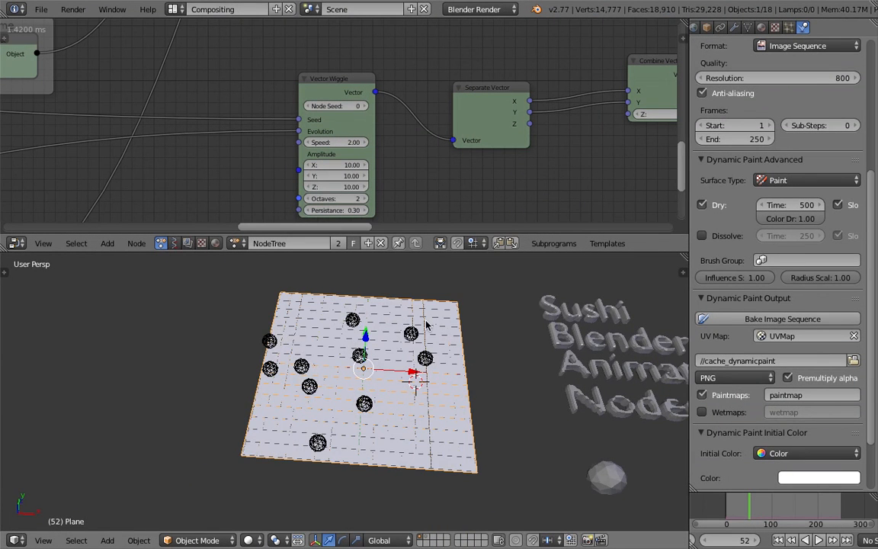
{"action": "middle_click_drag", "start_coordinate": [366, 309], "coordinate": [391, 389]}
{"action": "scroll", "coordinate": [391, 389], "scroll_direction": "down", "scroll_amount": 2}
{"action": "middle_click_drag", "start_coordinate": [462, 361], "coordinate": [469, 334], "text": "shift"}
{"action": "right_click", "coordinate": [458, 330]}
{"action": "right_click", "coordinate": [461, 313], "text": "shift"}
{"action": "right_click", "coordinate": [467, 329], "text": "shift"}
{"action": "right_click", "coordinate": [472, 358], "text": "shift"}
{"action": "middle_click_drag", "start_coordinate": [420, 364], "coordinate": [372, 349]}
{"action": "key", "text": "ctrl+s"}
{"action": "left_click", "coordinate": [369, 355]}
{"action": "scroll", "coordinate": [338, 349], "scroll_direction": "up", "scroll_amount": 2}
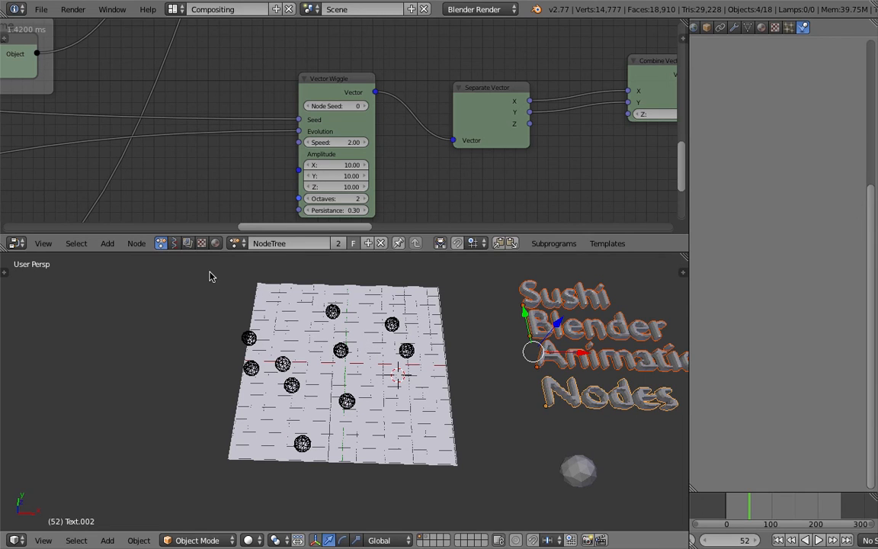
Create a new Sverchok node tree in the node editor and add a Circle node to it.
{"action": "left_click", "coordinate": [176, 243]}
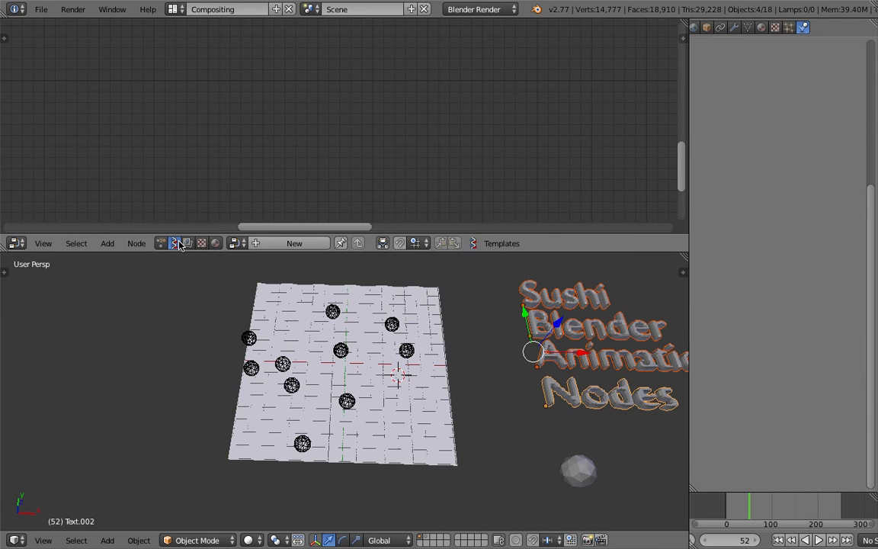
{"action": "left_click", "coordinate": [294, 243]}
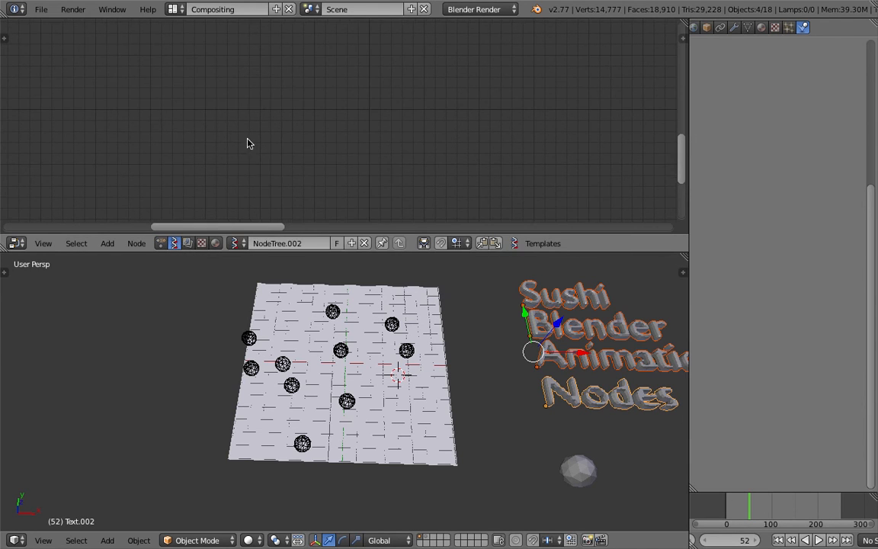
{"action": "key", "text": "shift+a"}
{"action": "left_click", "coordinate": [248, 141]}
{"action": "type", "text": "circ"}
{"action": "key", "text": "Return"}
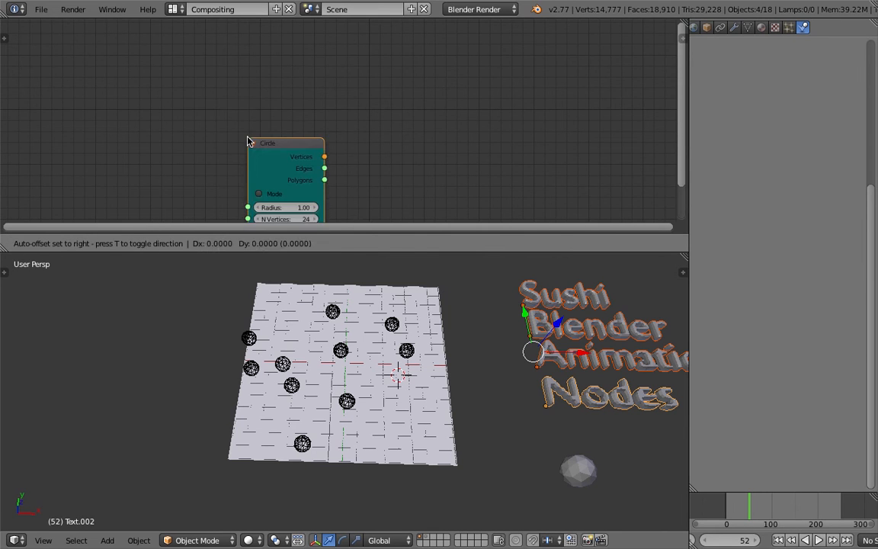
{"action": "left_click", "coordinate": [178, 69]}
Set the Circle node's N Vertices to 3 and shift the node slightly aside.
{"action": "scroll", "coordinate": [179, 76], "scroll_direction": "up", "scroll_amount": 1}
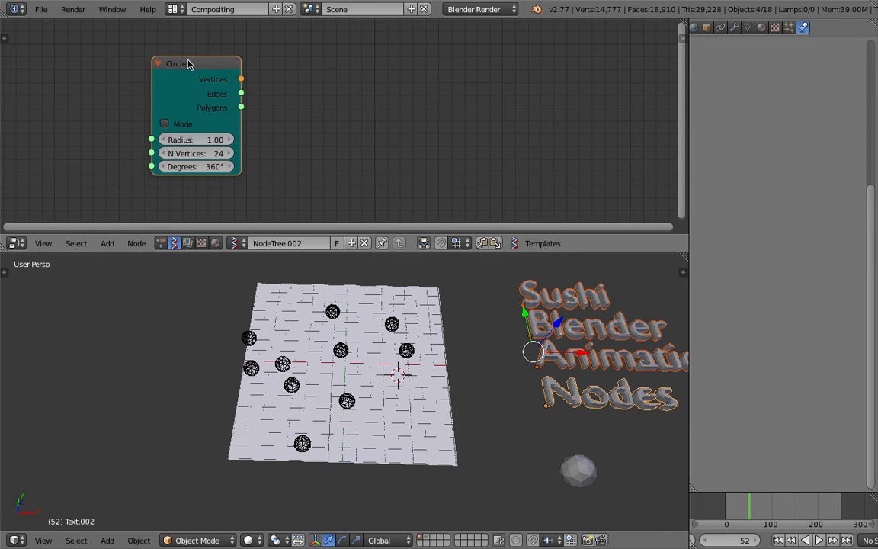
{"action": "left_click", "coordinate": [194, 149]}
{"action": "type", "text": "3"}
{"action": "key", "text": "Return"}
{"action": "left_click_drag", "start_coordinate": [208, 76], "coordinate": [187, 72]}
Add a Bmesh Viewer node beside the Circle node.
{"action": "scroll", "coordinate": [290, 120], "scroll_direction": "up", "scroll_amount": 1}
{"action": "key", "text": "shift+a"}
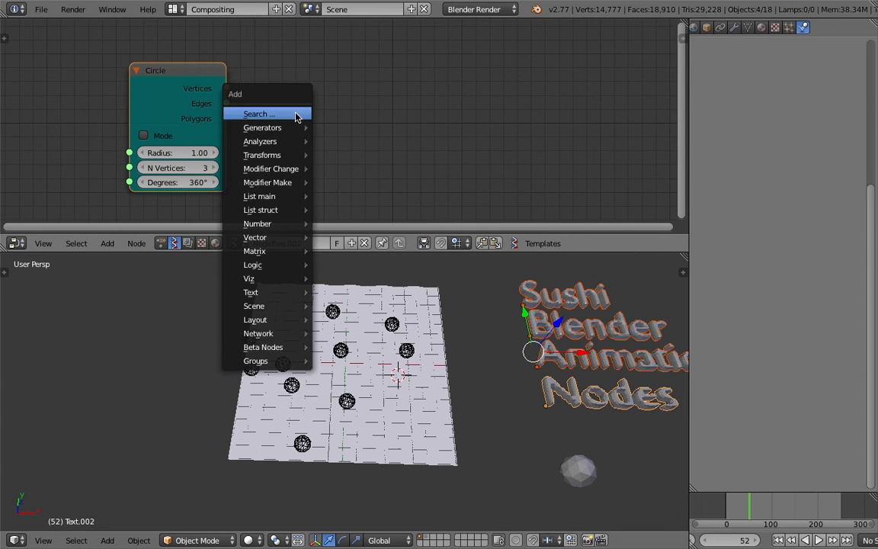
{"action": "left_click", "coordinate": [298, 115]}
{"action": "type", "text": "view"}
{"action": "key", "text": "Down"}
{"action": "key", "text": "Return"}
{"action": "scroll", "coordinate": [280, 105], "scroll_direction": "down", "scroll_amount": 1}
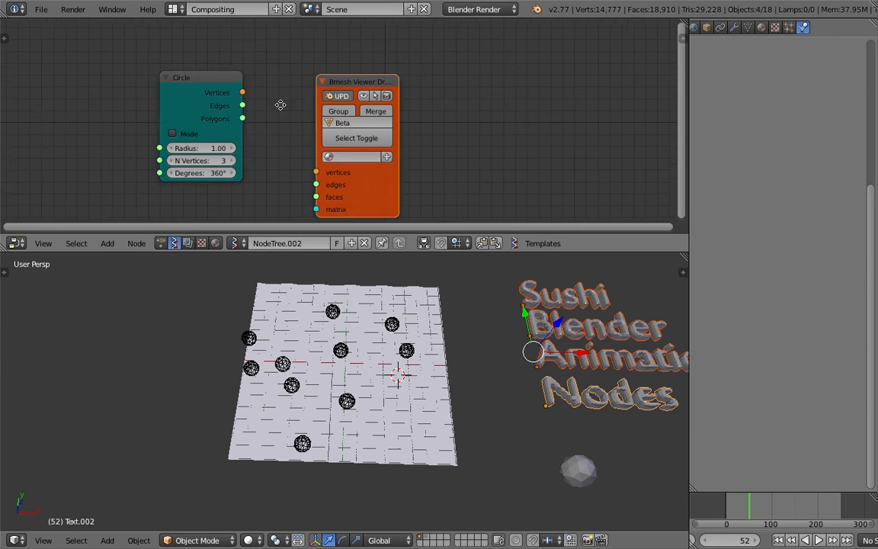
Connect the Circle node's Vertices and Polygons outputs to the Bmesh Viewer's vertices and faces inputs.
{"action": "middle_click_drag", "start_coordinate": [280, 105], "coordinate": [289, 91]}
{"action": "left_click_drag", "start_coordinate": [222, 69], "coordinate": [324, 157]}
{"action": "left_click_drag", "start_coordinate": [228, 102], "coordinate": [325, 180]}
Select the generated triangle at the centre of the canvas plane and display the 3D viewport in wireframe.
{"action": "scroll", "coordinate": [375, 358], "scroll_direction": "up", "scroll_amount": 3}
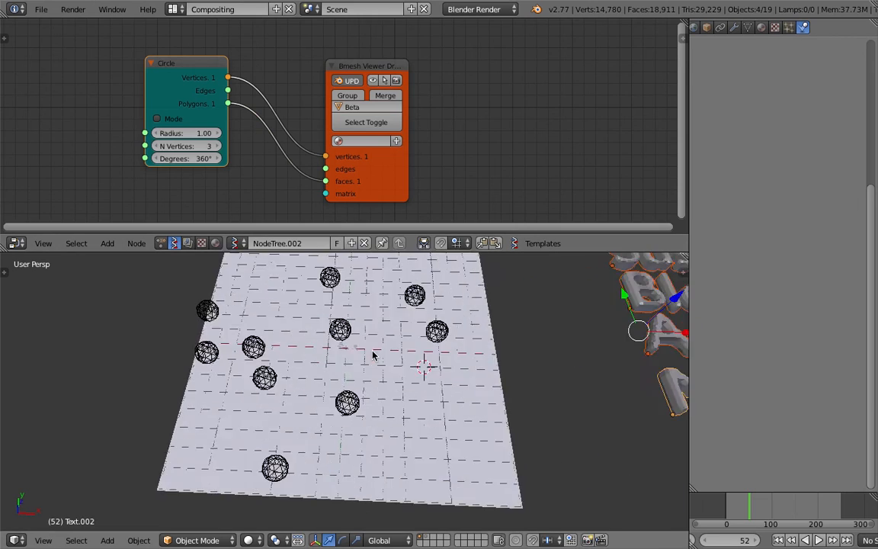
{"action": "right_click", "coordinate": [364, 353]}
{"action": "right_click", "coordinate": [361, 351]}
{"action": "key", "text": "z"}
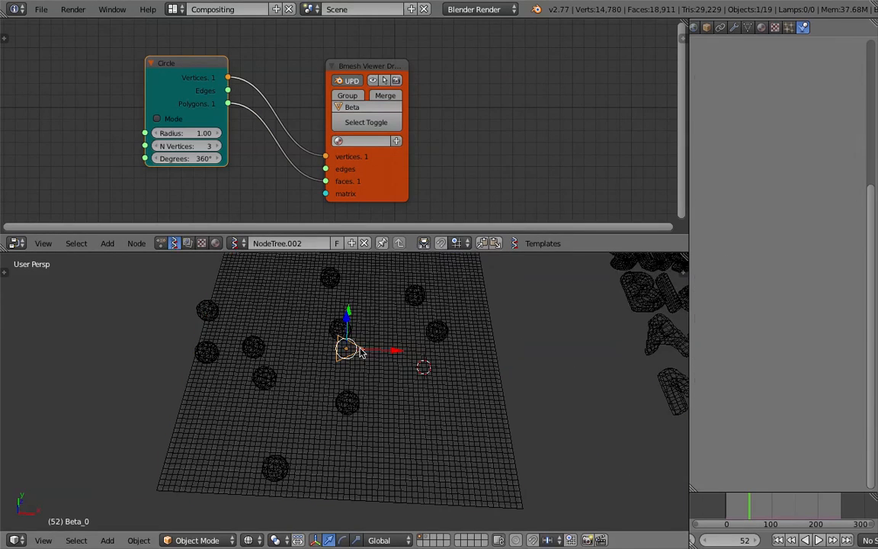
{"action": "scroll", "coordinate": [361, 351], "scroll_direction": "down", "scroll_amount": 1}
{"action": "middle_click_drag", "start_coordinate": [354, 357], "coordinate": [352, 356]}
{"action": "middle_click_drag", "start_coordinate": [416, 339], "coordinate": [414, 330]}
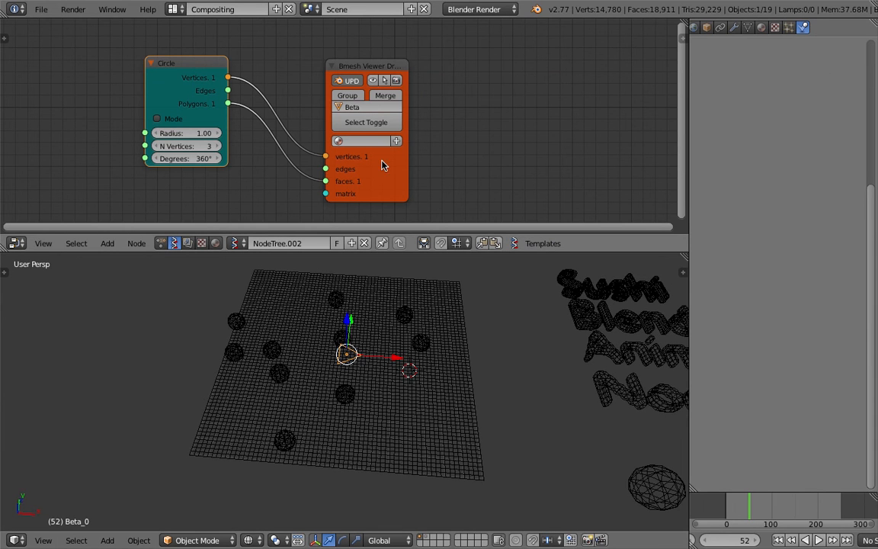
Spread the Circle and Bmesh Viewer nodes further apart to make room between them.
{"action": "scroll", "coordinate": [318, 107], "scroll_direction": "up", "scroll_amount": 1}
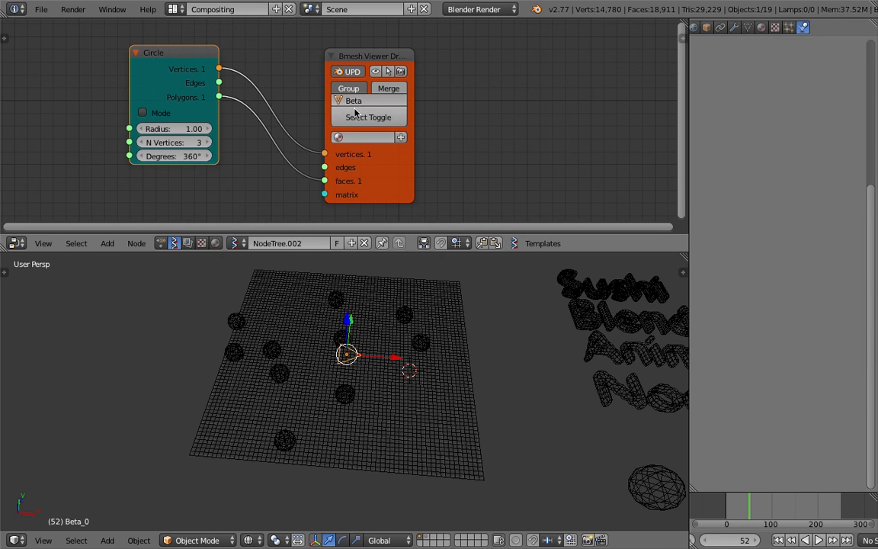
{"action": "left_click_drag", "start_coordinate": [365, 61], "coordinate": [438, 49]}
{"action": "scroll", "coordinate": [327, 92], "scroll_direction": "down", "scroll_amount": 2}
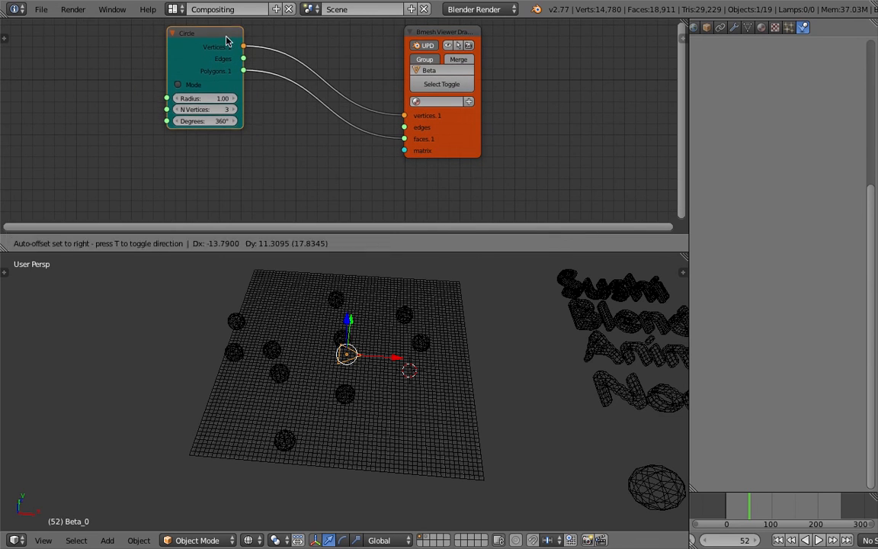
Add a Matrix in node and connect its Matrix output to the Bmesh Viewer's matrix input.
{"action": "key", "text": "space"}
{"action": "type", "text": "matrix"}
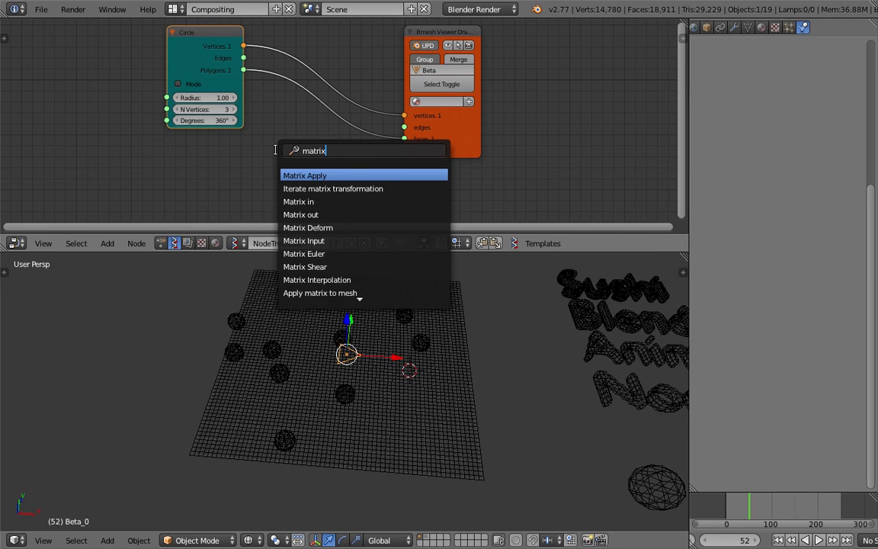
{"action": "key", "text": "Down"}
Move the Circle node away and insert a Randomize Vertices node into its Vertices link to the Bmesh Viewer.
{"action": "key", "text": "Down"}
{"action": "key", "text": "Return"}
{"action": "left_click", "coordinate": [277, 155]}
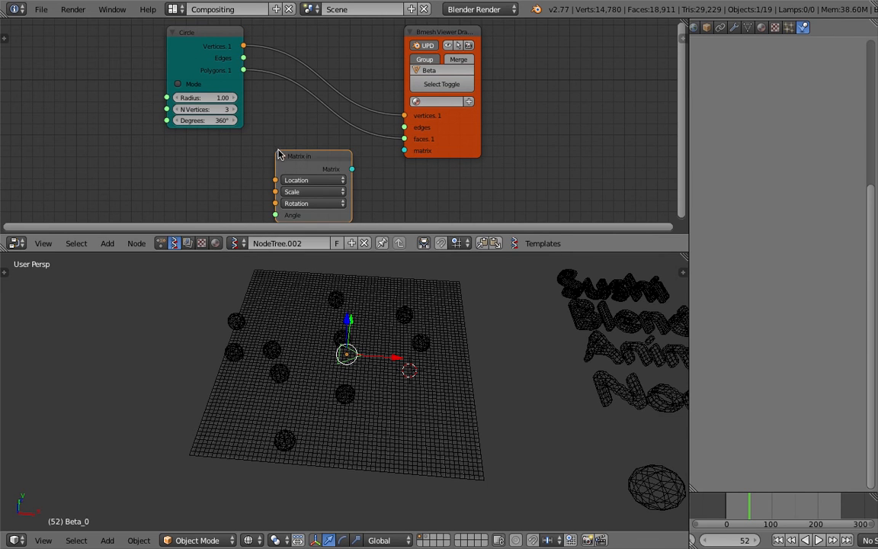
{"action": "left_click_drag", "start_coordinate": [351, 169], "coordinate": [404, 150]}
{"action": "middle_click_drag", "start_coordinate": [123, 152], "coordinate": [128, 150]}
{"action": "key", "text": "shift+a"}
{"action": "left_click", "coordinate": [129, 149]}
{"action": "key", "text": "Escape"}
{"action": "left_click_drag", "start_coordinate": [196, 39], "coordinate": [42, 81]}
{"action": "key", "text": "space"}
{"action": "type", "text": "random"}
{"action": "key", "text": "Down"}
{"action": "key", "text": "Return"}
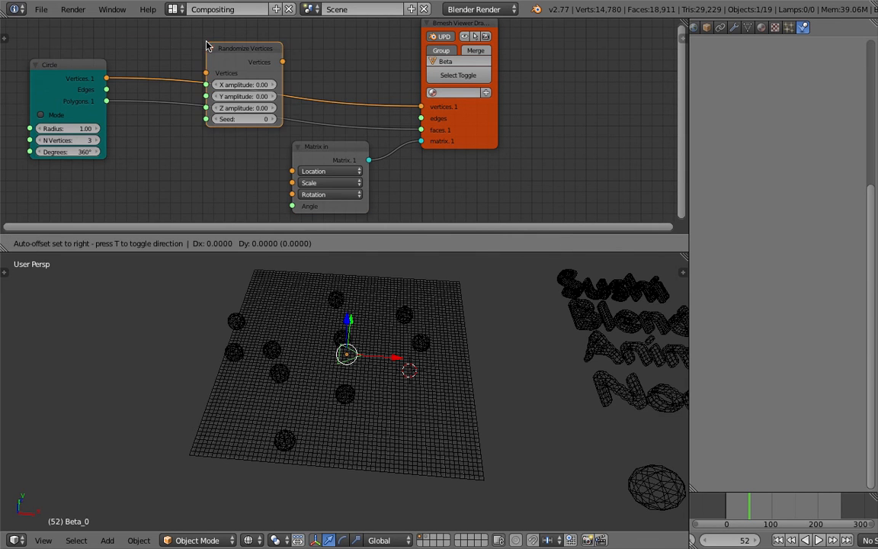
{"action": "left_click", "coordinate": [252, 35]}
{"action": "left_click_drag", "start_coordinate": [270, 40], "coordinate": [242, 33]}
Set the Randomize Vertices seed to 57 and its X, Y and Z amplitudes to 2.73, and save over AN_Stamping_Basic_029.blend.
{"action": "left_click_drag", "start_coordinate": [263, 102], "coordinate": [285, 102]}
{"action": "left_click_drag", "start_coordinate": [268, 71], "coordinate": [280, 103]}
{"action": "middle_click_drag", "start_coordinate": [297, 343], "coordinate": [384, 343]}
{"action": "key", "text": "ctrl+s"}
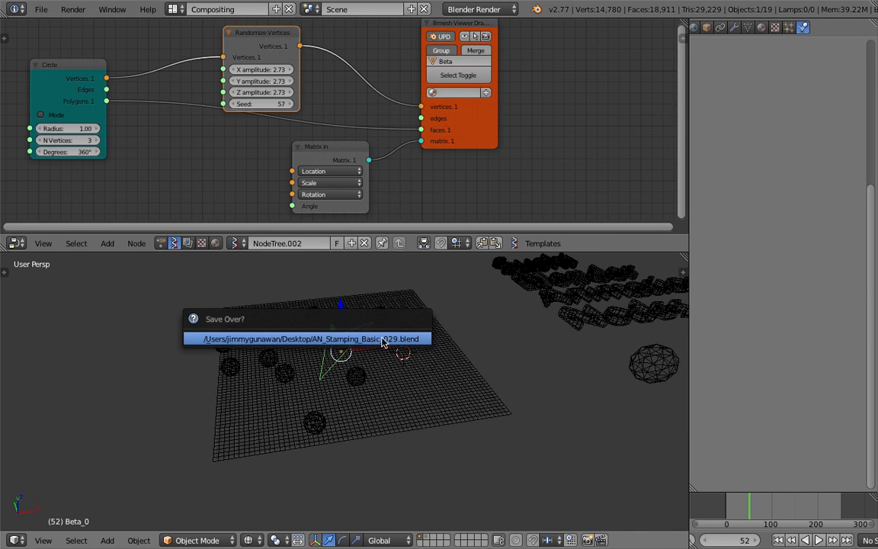
{"action": "left_click", "coordinate": [382, 341]}
Try a Line node beside the Matrix in node and delete it.
{"action": "middle_click_drag", "start_coordinate": [252, 210], "coordinate": [286, 184]}
{"action": "middle_click_drag", "start_coordinate": [246, 131], "coordinate": [280, 122]}
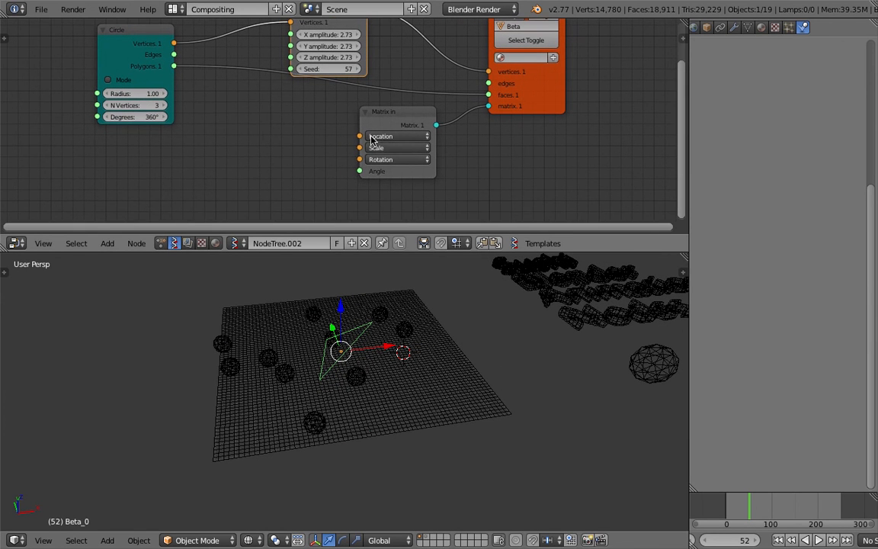
{"action": "key", "text": "shift+a"}
{"action": "left_click", "coordinate": [263, 134]}
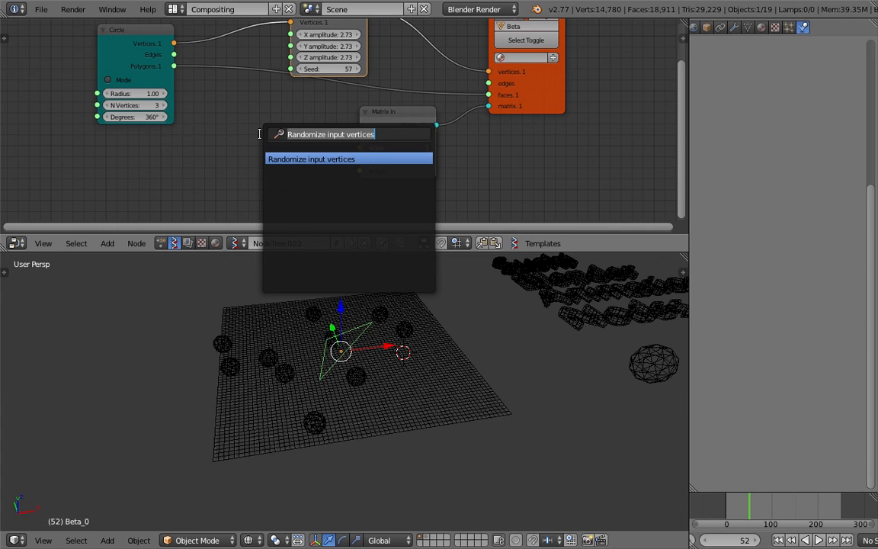
{"action": "type", "text": "line"}
{"action": "key", "text": "Return"}
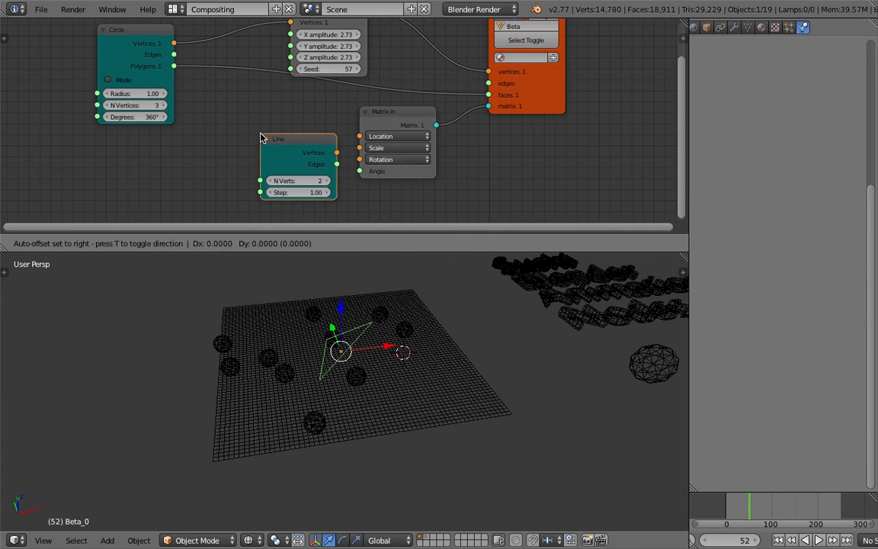
{"action": "left_click", "coordinate": [217, 133]}
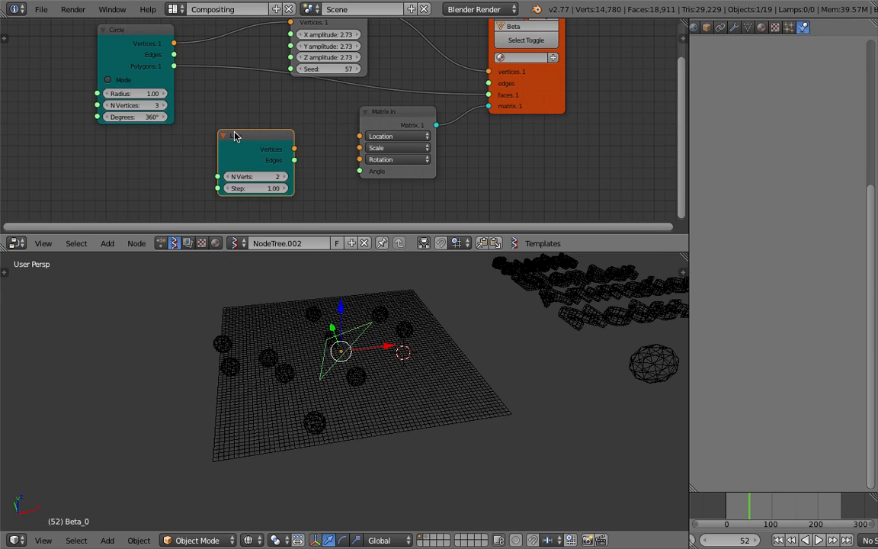
{"action": "key", "text": "x"}
Add a Vectors in node between the Circle and Matrix in nodes.
{"action": "key", "text": "shift+a"}
{"action": "left_click", "coordinate": [233, 133]}
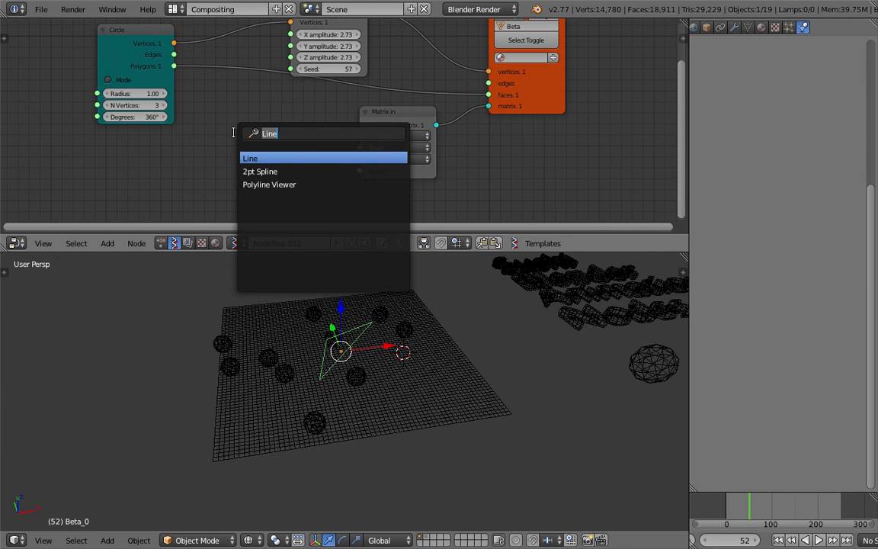
{"action": "type", "text": "range"}
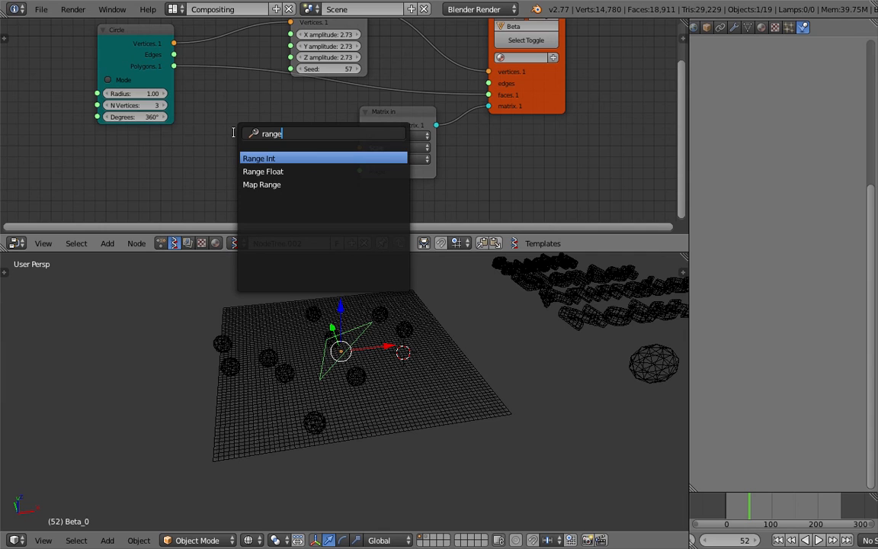
{"action": "key", "text": "BackSpace"}
{"action": "key", "text": "BackSpace"}
{"action": "key", "text": "BackSpace"}
{"action": "key", "text": "BackSpace"}
{"action": "key", "text": "BackSpace"}
{"action": "type", "text": "vec"}
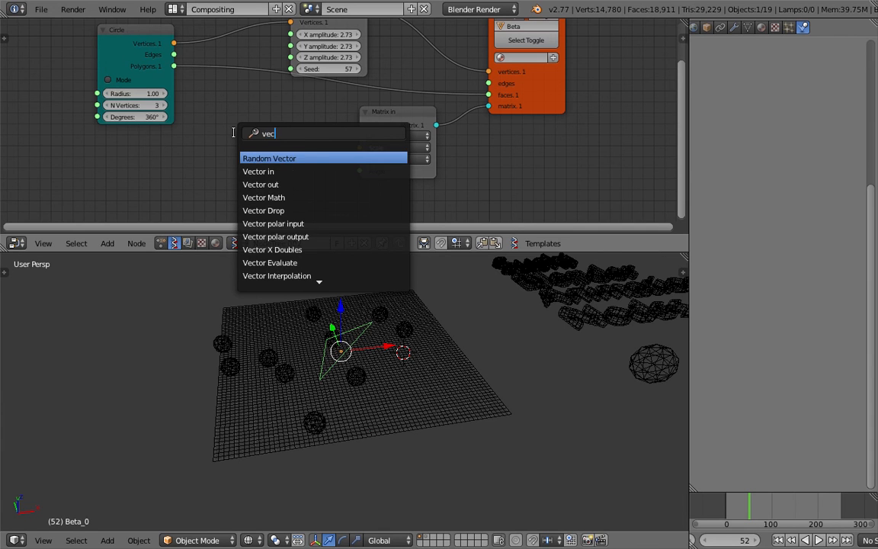
{"action": "key", "text": "Down"}
{"action": "key", "text": "Return"}
{"action": "left_click", "coordinate": [174, 138]}
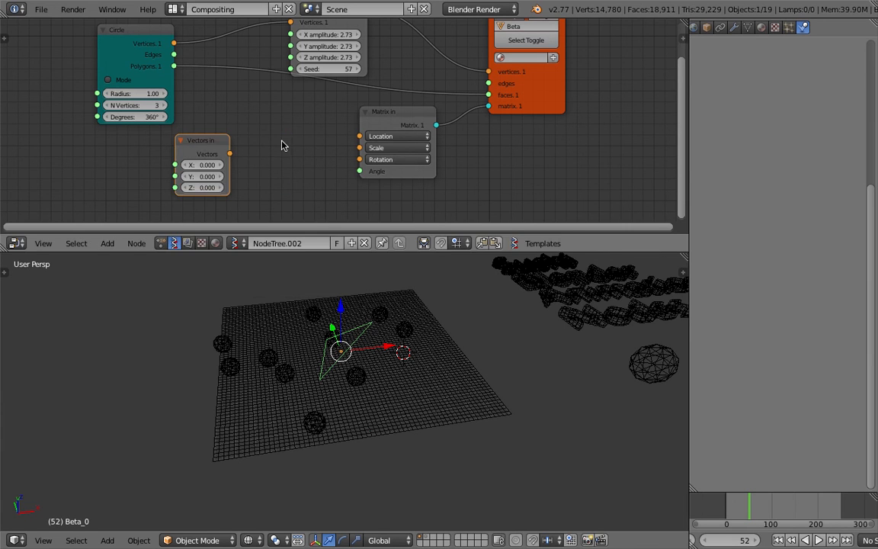
Add a List Repeater node, feed it the Vectors in output and connect its Data output to the Matrix in location.
{"action": "key", "text": "shift+a"}
{"action": "left_click", "coordinate": [270, 128]}
{"action": "type", "text": "repe"}
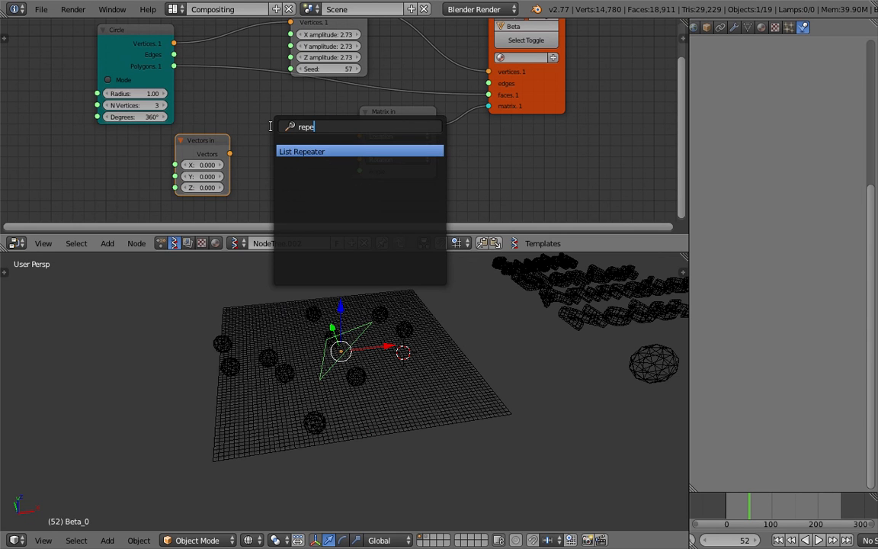
{"action": "key", "text": "Return"}
{"action": "left_click", "coordinate": [270, 130]}
{"action": "left_click_drag", "start_coordinate": [229, 153], "coordinate": [272, 191]}
{"action": "left_click_drag", "start_coordinate": [315, 133], "coordinate": [359, 136]}
Keep unwrap enabled on the List Repeater and set its number to 10 and its level to 2.
{"action": "left_click", "coordinate": [265, 162]}
{"action": "left_click", "coordinate": [276, 174]}
{"action": "left_click", "coordinate": [277, 174]}
{"action": "left_click", "coordinate": [278, 174]}
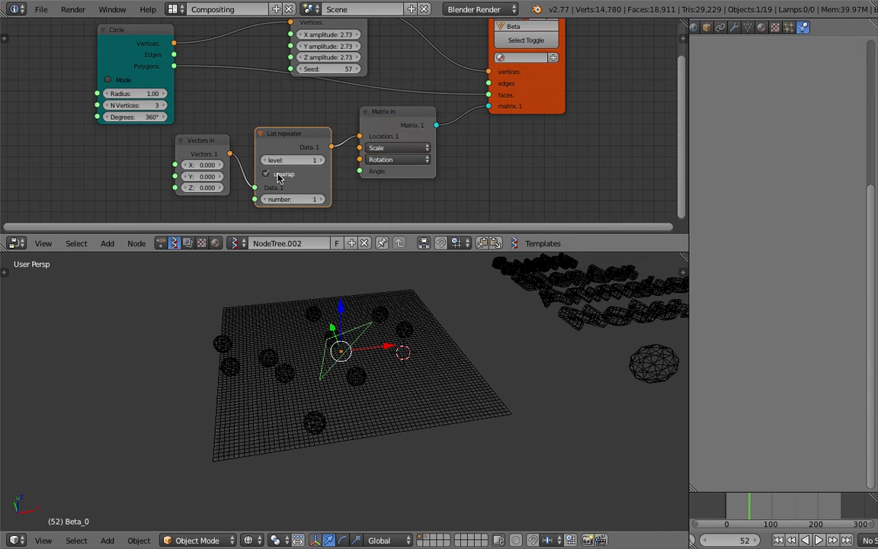
{"action": "left_click", "coordinate": [320, 200]}
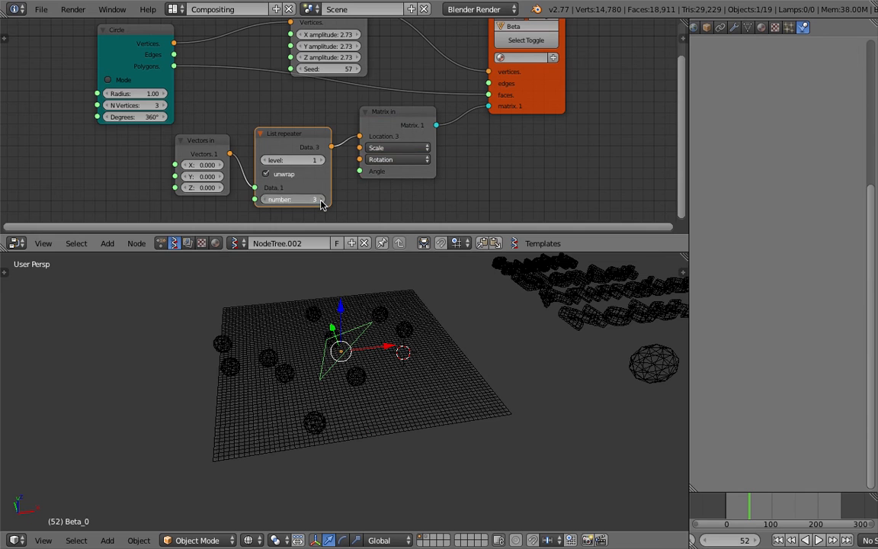
{"action": "left_click", "coordinate": [321, 201]}
{"action": "left_click", "coordinate": [321, 200]}
{"action": "left_click", "coordinate": [321, 200]}
{"action": "left_click", "coordinate": [322, 199]}
{"action": "left_click", "coordinate": [323, 199]}
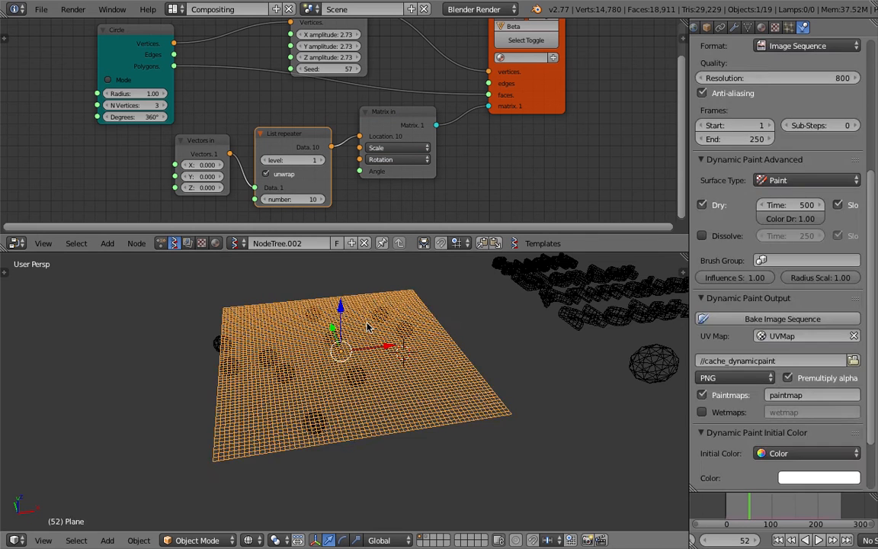
{"action": "left_click", "coordinate": [322, 160]}
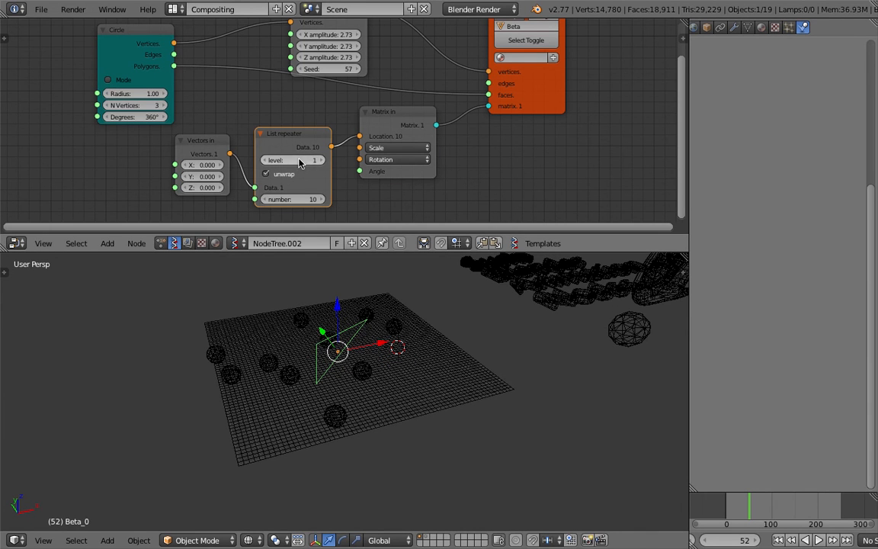
Set the Randomize Vertices seed to 68 and spread the nodes of the tree further apart.
{"action": "middle_click_drag", "start_coordinate": [283, 72], "coordinate": [289, 107]}
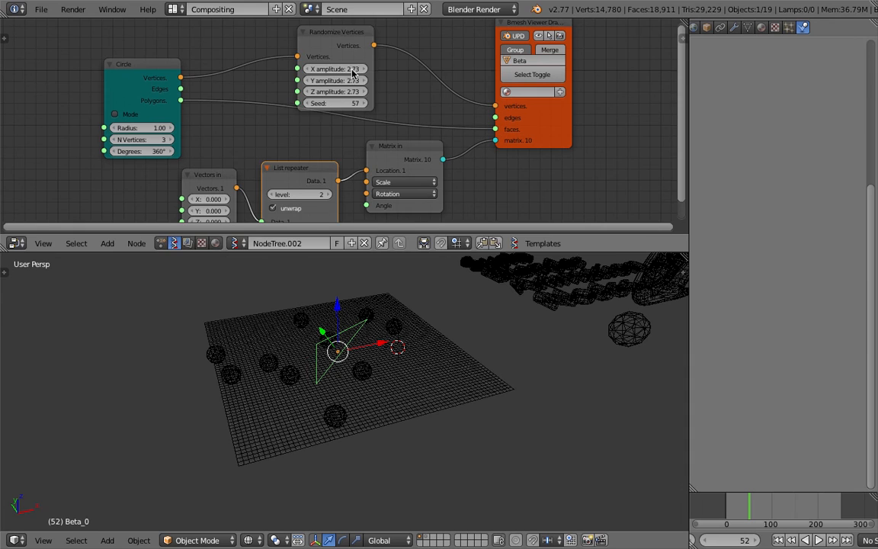
{"action": "left_click_drag", "start_coordinate": [347, 58], "coordinate": [359, 47]}
{"action": "left_click_drag", "start_coordinate": [353, 92], "coordinate": [378, 92]}
{"action": "middle_click_drag", "start_coordinate": [341, 85], "coordinate": [341, 93]}
{"action": "left_click_drag", "start_coordinate": [409, 159], "coordinate": [419, 167]}
{"action": "middle_click_drag", "start_coordinate": [483, 102], "coordinate": [503, 85]}
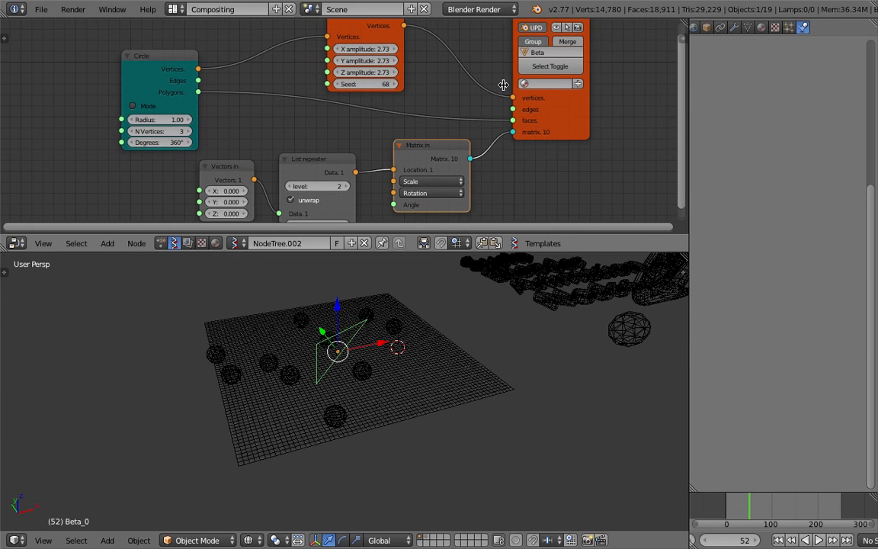
{"action": "left_click_drag", "start_coordinate": [586, 104], "coordinate": [601, 114]}
{"action": "scroll", "coordinate": [263, 151], "scroll_direction": "down", "scroll_amount": 1}
{"action": "middle_click_drag", "start_coordinate": [262, 150], "coordinate": [285, 163]}
{"action": "left_click_drag", "start_coordinate": [210, 77], "coordinate": [178, 60]}
Delete the List Repeater and Vectors in nodes.
{"action": "left_click", "coordinate": [322, 167]}
{"action": "key", "text": "x"}
{"action": "left_click", "coordinate": [264, 176]}
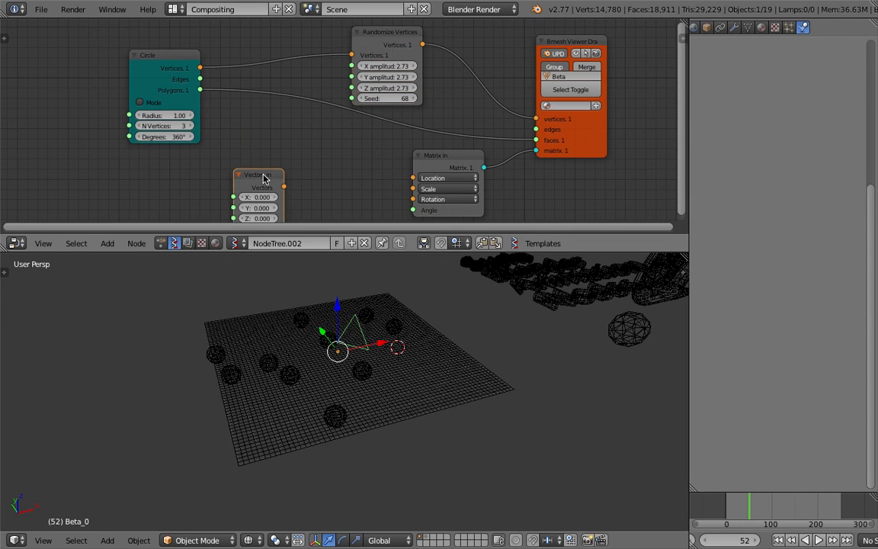
{"action": "key", "text": "x"}
Add a Line node and connect its Vertices output to the Matrix in node's location.
{"action": "key", "text": "shift+a"}
{"action": "left_click", "coordinate": [270, 156]}
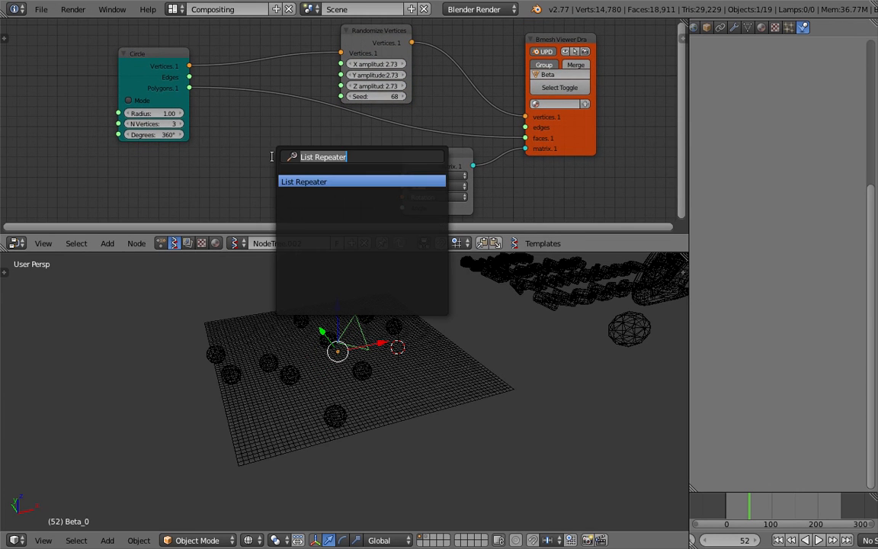
{"action": "type", "text": "line"}
{"action": "key", "text": "Return"}
{"action": "left_click", "coordinate": [248, 149]}
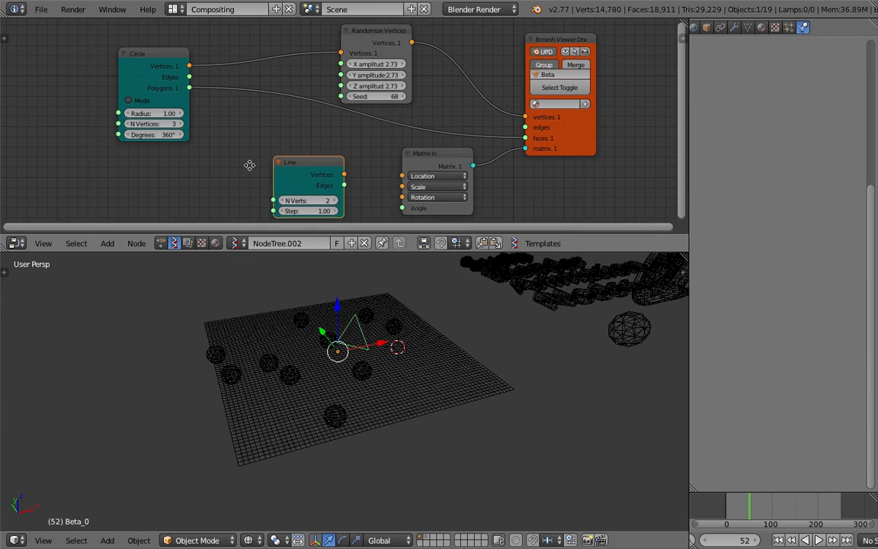
{"action": "middle_click_drag", "start_coordinate": [237, 156], "coordinate": [249, 108]}
{"action": "left_click_drag", "start_coordinate": [355, 127], "coordinate": [413, 128]}
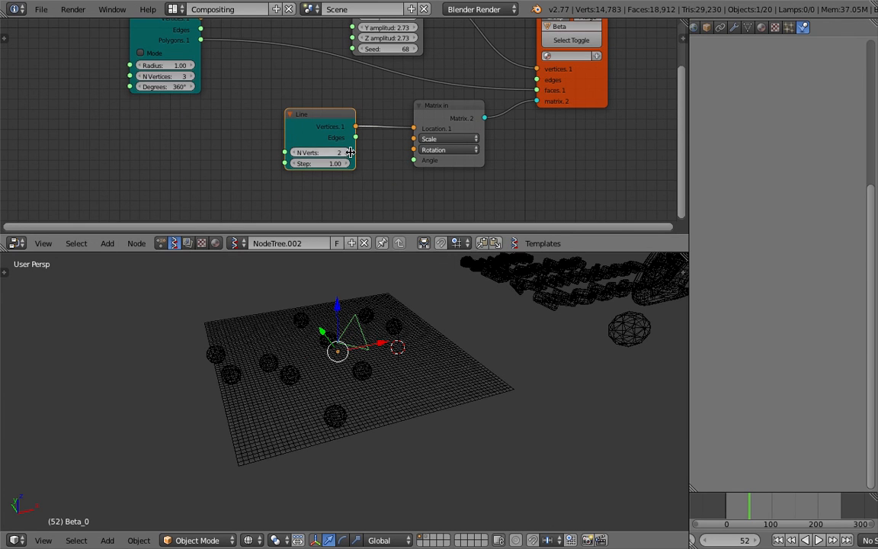
Set the Line node's vertex count to 10 and the Randomize Vertices seed to 34, repositioning the Matrix in node.
{"action": "left_click", "coordinate": [348, 153]}
{"action": "left_click", "coordinate": [348, 153]}
{"action": "left_click", "coordinate": [348, 153]}
{"action": "left_click", "coordinate": [348, 153]}
{"action": "left_click", "coordinate": [349, 154]}
{"action": "left_click", "coordinate": [348, 153]}
{"action": "left_click", "coordinate": [349, 154]}
{"action": "left_click", "coordinate": [349, 153]}
{"action": "left_click_drag", "start_coordinate": [345, 112], "coordinate": [354, 116]}
{"action": "left_click_drag", "start_coordinate": [433, 107], "coordinate": [449, 122]}
{"action": "middle_click_drag", "start_coordinate": [340, 89], "coordinate": [334, 137]}
{"action": "left_click", "coordinate": [161, 126]}
{"action": "left_click_drag", "start_coordinate": [413, 117], "coordinate": [390, 117]}
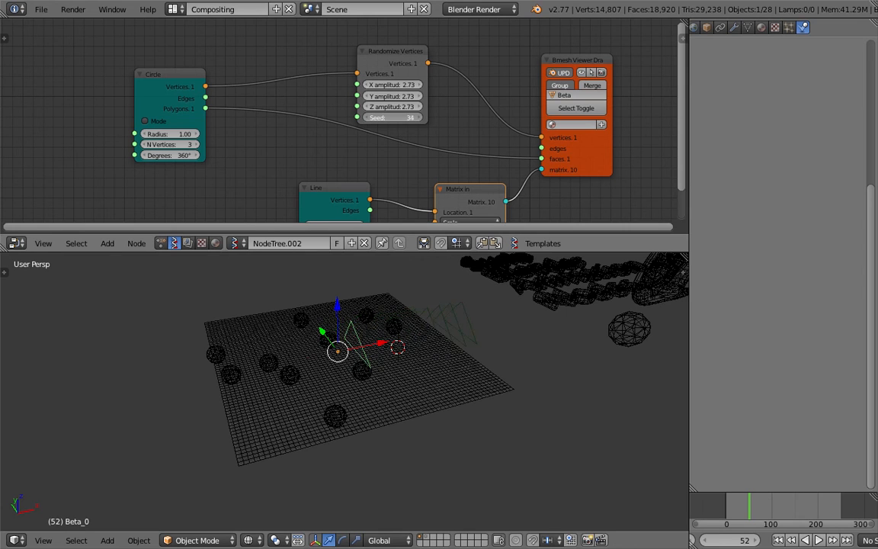
Select one of the generated triangles, enlarge the node editor area and save over the current file.
{"action": "right_click", "coordinate": [459, 324]}
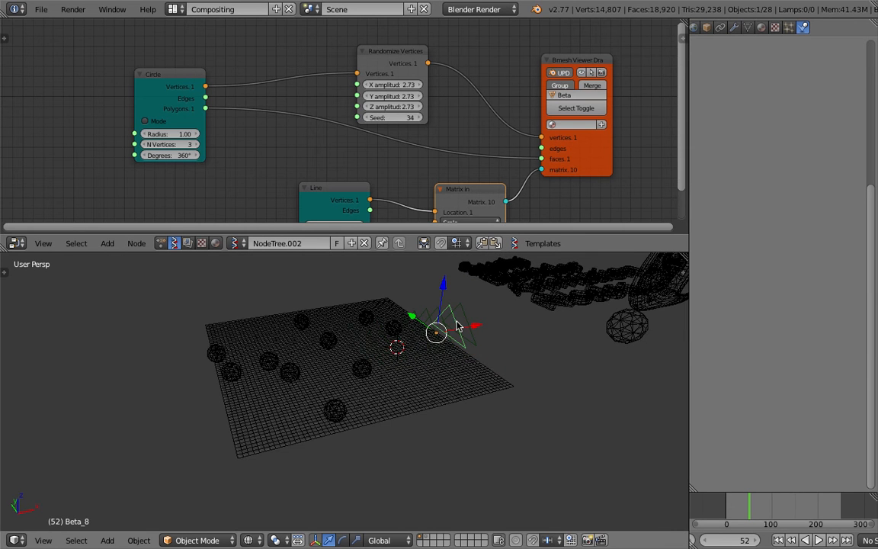
{"action": "scroll", "coordinate": [397, 151], "scroll_direction": "down", "scroll_amount": 1}
{"action": "left_click_drag", "start_coordinate": [439, 252], "coordinate": [447, 292]}
{"action": "scroll", "coordinate": [332, 174], "scroll_direction": "up", "scroll_amount": 1}
{"action": "key", "text": "ctrl+s"}
{"action": "left_click", "coordinate": [321, 166]}
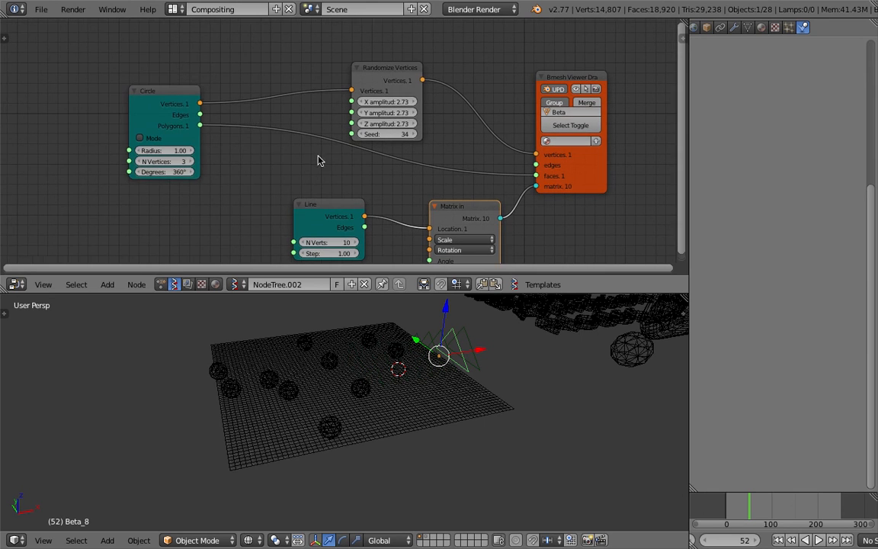
Move the Circle node farther from the Randomize Vertices node and select the Randomize Vertices node.
{"action": "key", "text": "g"}
{"action": "left_click", "coordinate": [221, 125]}
{"action": "left_click", "coordinate": [352, 72]}
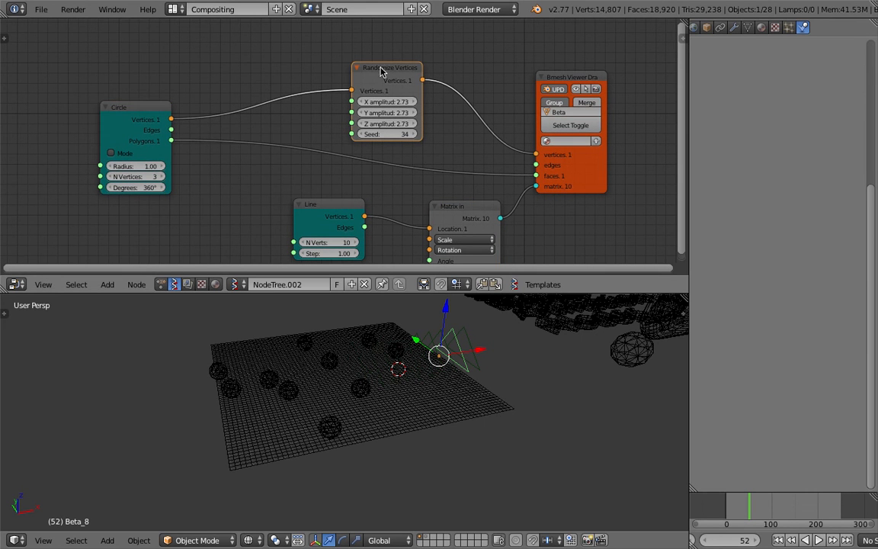
Examine the row of generated triangles over the canvas, selecting several of them in turn.
{"action": "middle_click_drag", "start_coordinate": [409, 306], "coordinate": [493, 367]}
{"action": "right_click", "coordinate": [494, 367]}
{"action": "middle_click_drag", "start_coordinate": [332, 342], "coordinate": [425, 355]}
{"action": "right_click", "coordinate": [482, 321]}
{"action": "middle_click_drag", "start_coordinate": [481, 328], "coordinate": [455, 319]}
{"action": "right_click", "coordinate": [528, 339]}
{"action": "middle_click_drag", "start_coordinate": [529, 349], "coordinate": [514, 349]}
{"action": "middle_click_drag", "start_coordinate": [224, 115], "coordinate": [244, 113]}
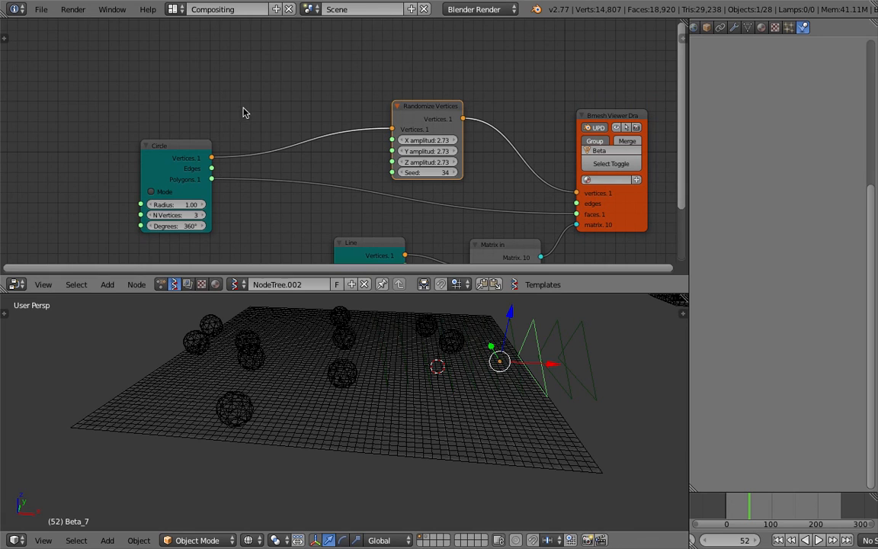
Add a List Range Int node above the Circle and connect its Range output to the Randomize Vertices seed.
{"action": "key", "text": "g"}
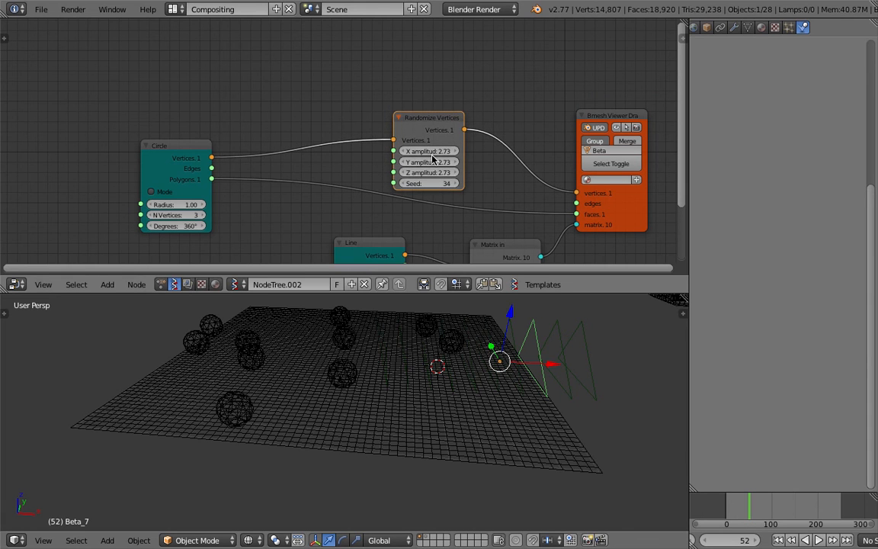
{"action": "key", "text": "shift+a"}
{"action": "left_click", "coordinate": [287, 93]}
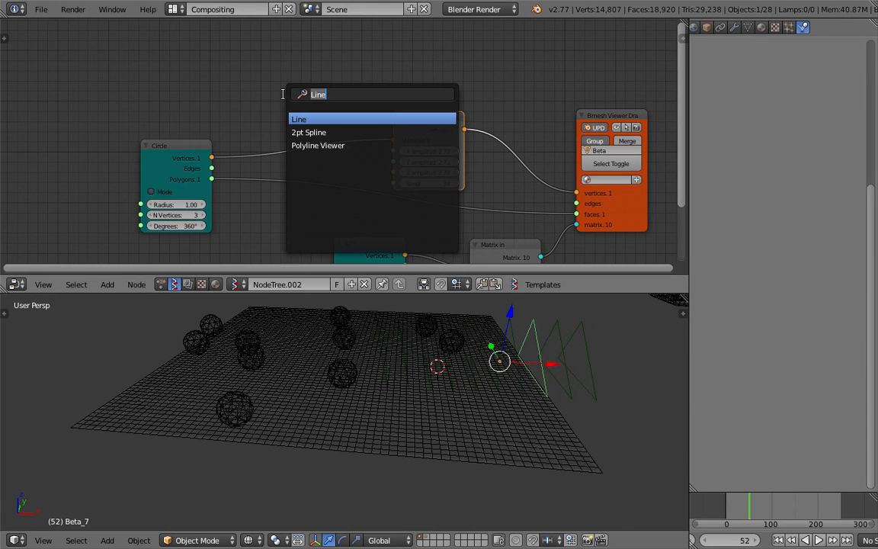
{"action": "type", "text": "range"}
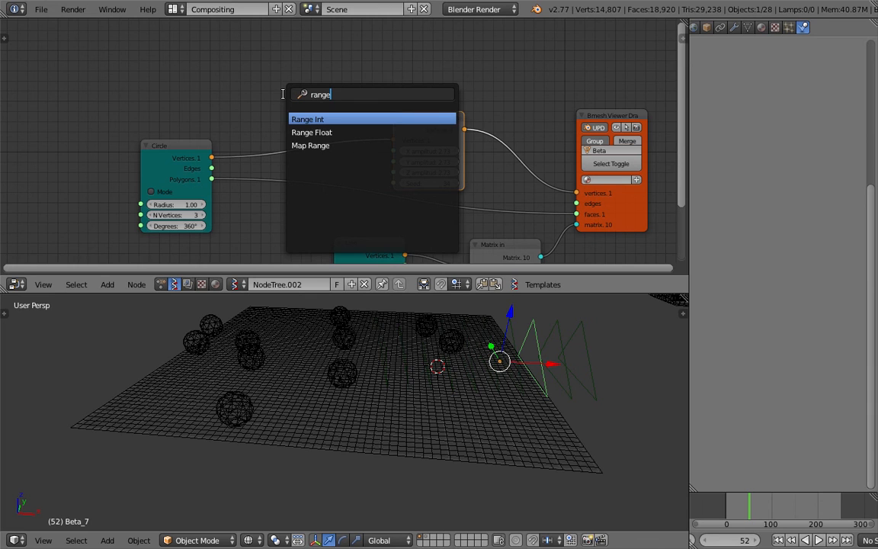
{"action": "key", "text": "Down"}
{"action": "key", "text": "Down"}
{"action": "key", "text": "Up"}
{"action": "key", "text": "Up"}
{"action": "key", "text": "Return"}
{"action": "left_click", "coordinate": [229, 58]}
{"action": "left_click_drag", "start_coordinate": [299, 72], "coordinate": [387, 184]}
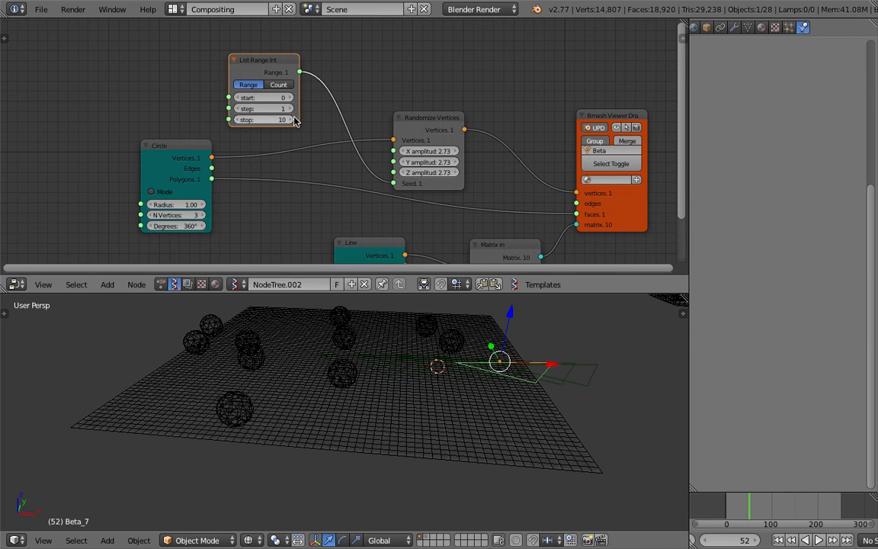
Switch the List Range Int node to Count mode, try a step of 4 and set the step to 1.
{"action": "scroll", "coordinate": [251, 96], "scroll_direction": "up", "scroll_amount": 3}
{"action": "left_click", "coordinate": [259, 70]}
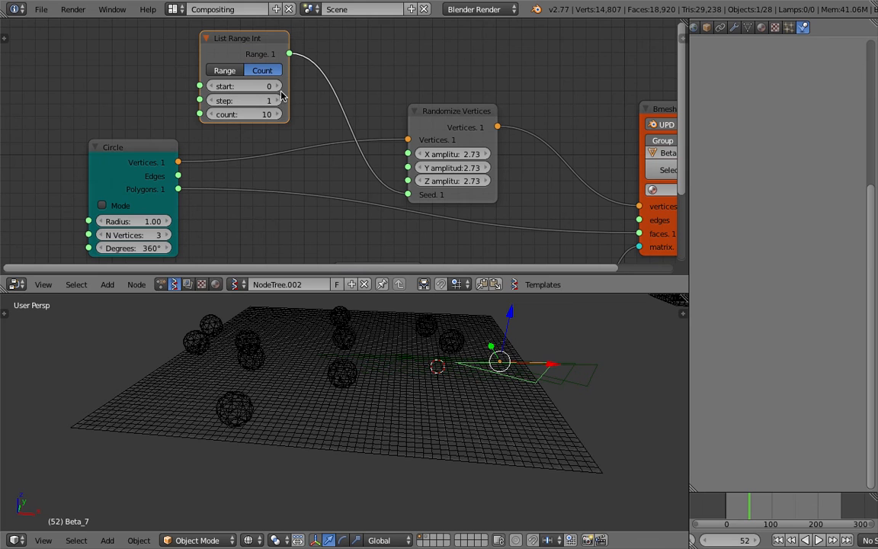
{"action": "middle_click_drag", "start_coordinate": [449, 336], "coordinate": [459, 379]}
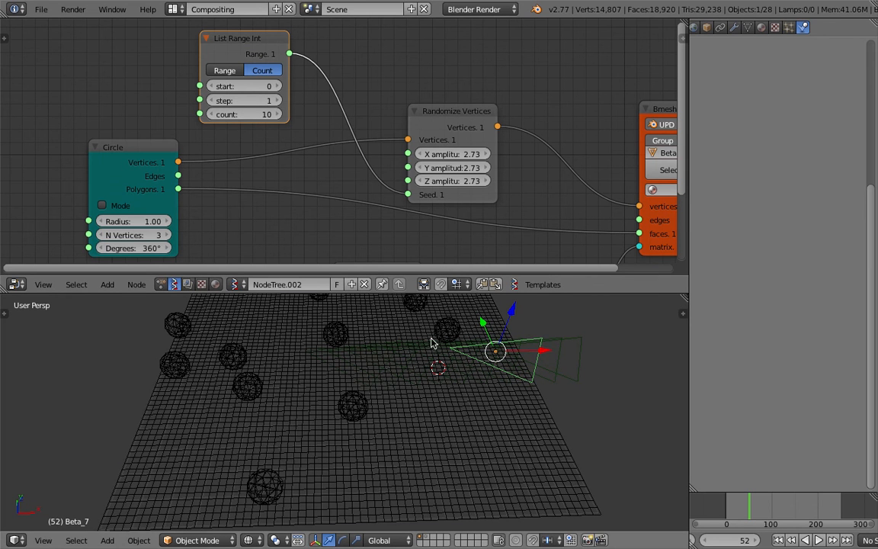
{"action": "left_click", "coordinate": [279, 101]}
{"action": "left_click", "coordinate": [278, 102]}
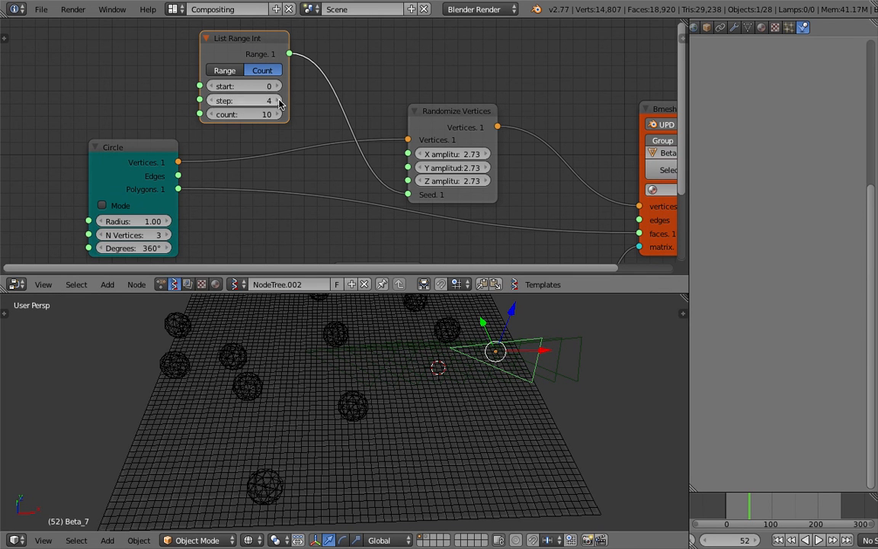
{"action": "left_click", "coordinate": [269, 101]}
{"action": "type", "text": "1"}
{"action": "key", "text": "Return"}
Rearrange the Randomize Vertices, Circle, Matrix in and Line nodes into a more compact, readable layout.
{"action": "left_click_drag", "start_coordinate": [455, 111], "coordinate": [467, 94]}
{"action": "scroll", "coordinate": [427, 94], "scroll_direction": "down", "scroll_amount": 2}
{"action": "middle_click_drag", "start_coordinate": [406, 95], "coordinate": [403, 86]}
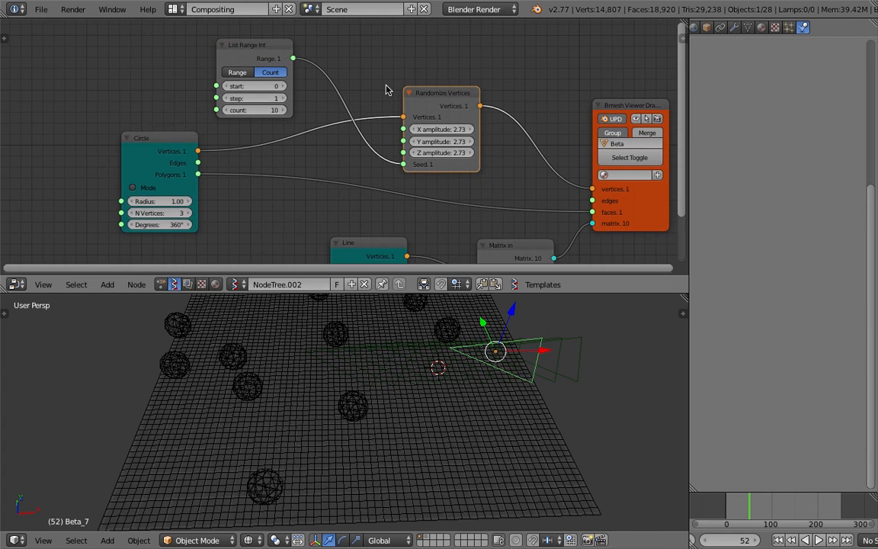
{"action": "scroll", "coordinate": [328, 92], "scroll_direction": "down", "scroll_amount": 1}
{"action": "middle_click_drag", "start_coordinate": [295, 86], "coordinate": [317, 82]}
{"action": "left_click_drag", "start_coordinate": [222, 134], "coordinate": [176, 133]}
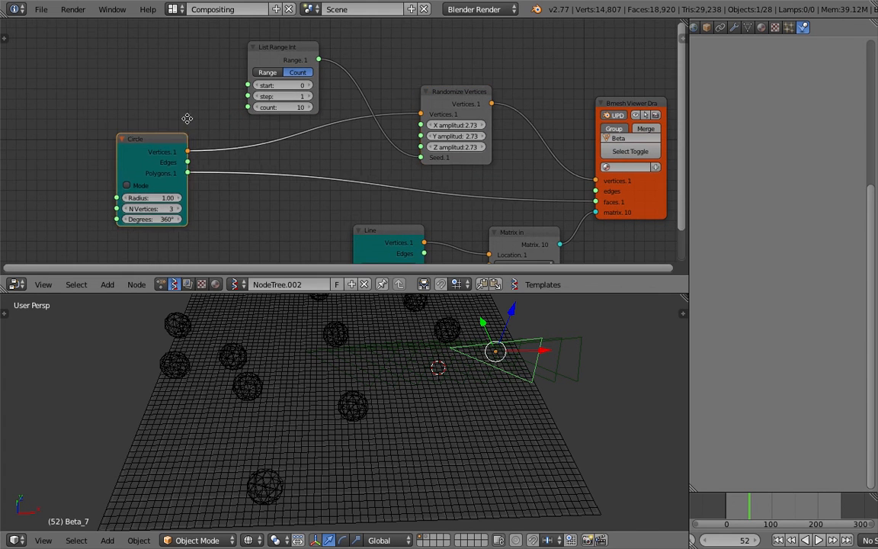
{"action": "middle_click_drag", "start_coordinate": [176, 133], "coordinate": [196, 117]}
{"action": "scroll", "coordinate": [196, 117], "scroll_direction": "up", "scroll_amount": 1}
{"action": "middle_click_drag", "start_coordinate": [479, 140], "coordinate": [441, 120]}
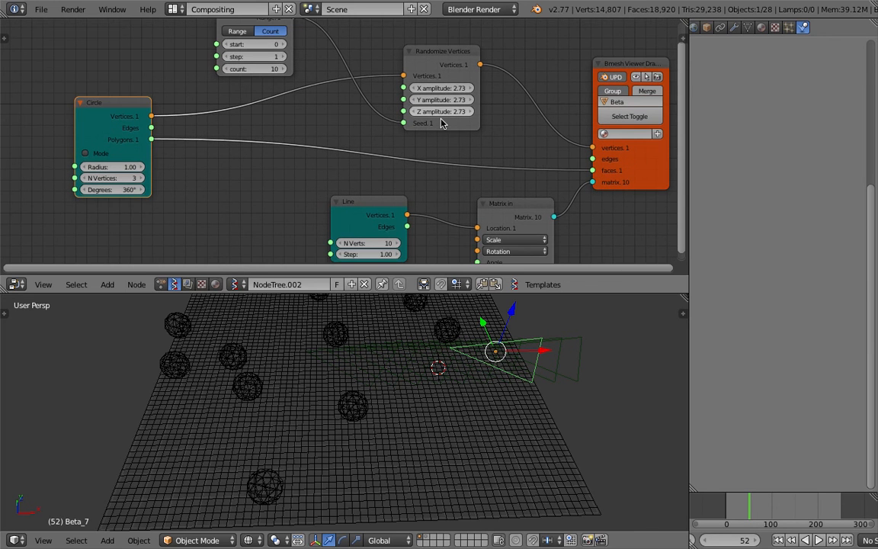
{"action": "middle_click_drag", "start_coordinate": [528, 186], "coordinate": [521, 158]}
{"action": "left_click_drag", "start_coordinate": [513, 177], "coordinate": [501, 163]}
{"action": "left_click_drag", "start_coordinate": [393, 169], "coordinate": [405, 163]}
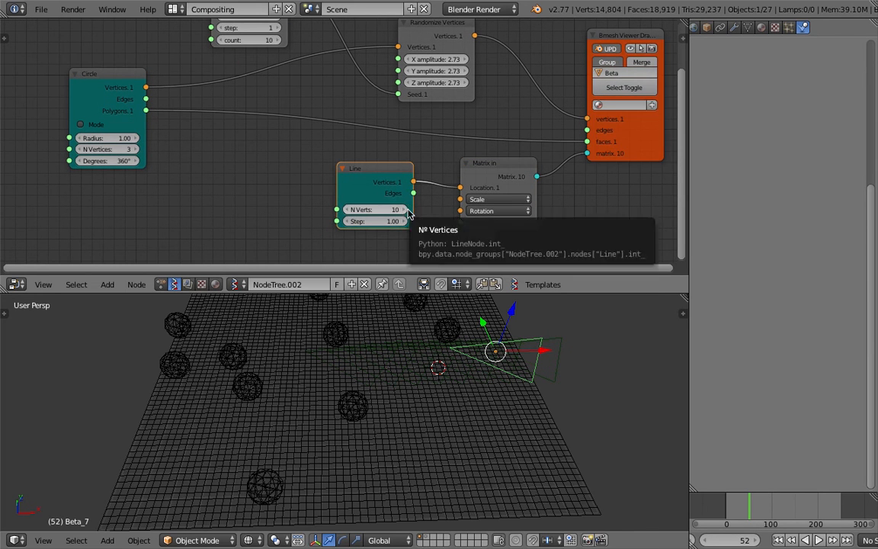
Try a Line node step of 1.96, then set it to 1.57 to adjust the spacing of the triangles.
{"action": "mouse_move", "coordinate": [374, 221]}
{"action": "left_mouse_down"}
{"action": "mouse_move", "coordinate": [404, 221]}
{"action": "mouse_move", "coordinate": [390, 221]}
{"action": "left_mouse_up"}
{"action": "scroll", "coordinate": [473, 360], "scroll_direction": "down", "scroll_amount": 3}
{"action": "middle_click_drag", "start_coordinate": [480, 366], "coordinate": [490, 386]}
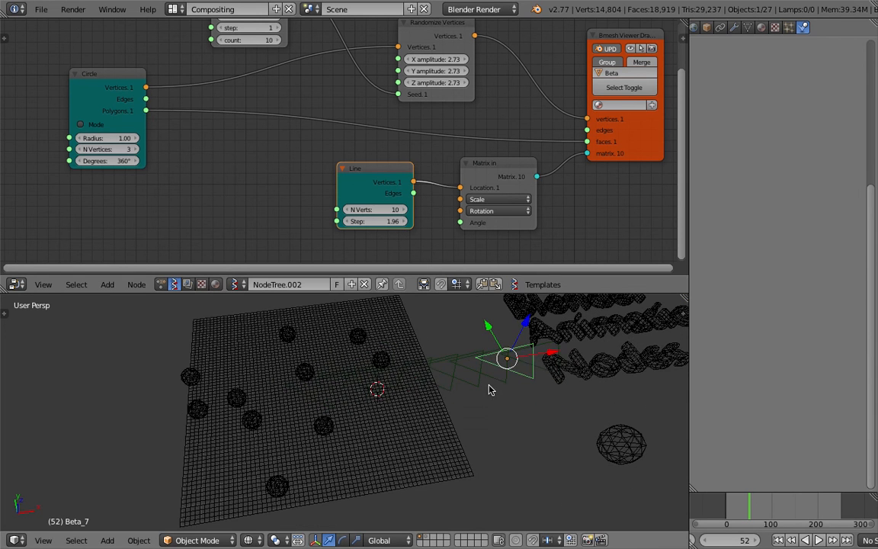
{"action": "left_click_drag", "start_coordinate": [381, 221], "coordinate": [365, 221]}
{"action": "middle_click_drag", "start_coordinate": [509, 359], "coordinate": [492, 351]}
Set the X, Y and Z amplitudes of the Randomize Vertices node to 2.52.
{"action": "scroll", "coordinate": [404, 179], "scroll_direction": "down", "scroll_amount": 2}
{"action": "middle_click_drag", "start_coordinate": [371, 128], "coordinate": [364, 167]}
{"action": "scroll", "coordinate": [423, 186], "scroll_direction": "up", "scroll_amount": 1}
{"action": "left_click_drag", "start_coordinate": [424, 107], "coordinate": [408, 106]}
Try several start values on the List Range Int node, ending at 17, and adjust the Line and Randomize Vertices node positions.
{"action": "middle_click_drag", "start_coordinate": [287, 70], "coordinate": [303, 81]}
{"action": "left_click_drag", "start_coordinate": [275, 79], "coordinate": [322, 79]}
{"action": "left_click", "coordinate": [240, 80]}
{"action": "left_click", "coordinate": [240, 80]}
{"action": "left_click", "coordinate": [240, 80]}
{"action": "left_click", "coordinate": [240, 80]}
{"action": "left_click", "coordinate": [240, 80]}
{"action": "middle_click_drag", "start_coordinate": [322, 209], "coordinate": [359, 185]}
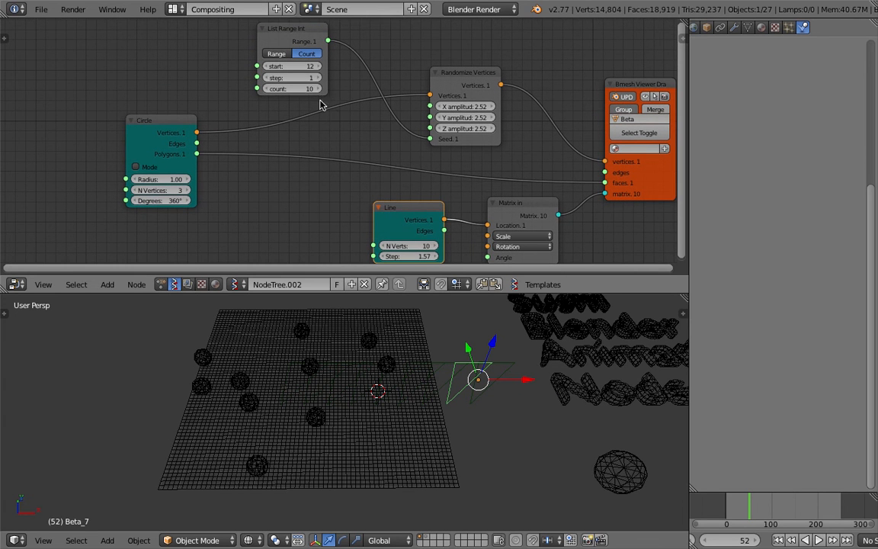
{"action": "middle_click_drag", "start_coordinate": [270, 116], "coordinate": [290, 120]}
{"action": "mouse_move", "coordinate": [491, 80]}
{"action": "left_mouse_down"}
{"action": "mouse_move", "coordinate": [480, 69]}
{"action": "mouse_move", "coordinate": [486, 79]}
{"action": "left_mouse_up"}
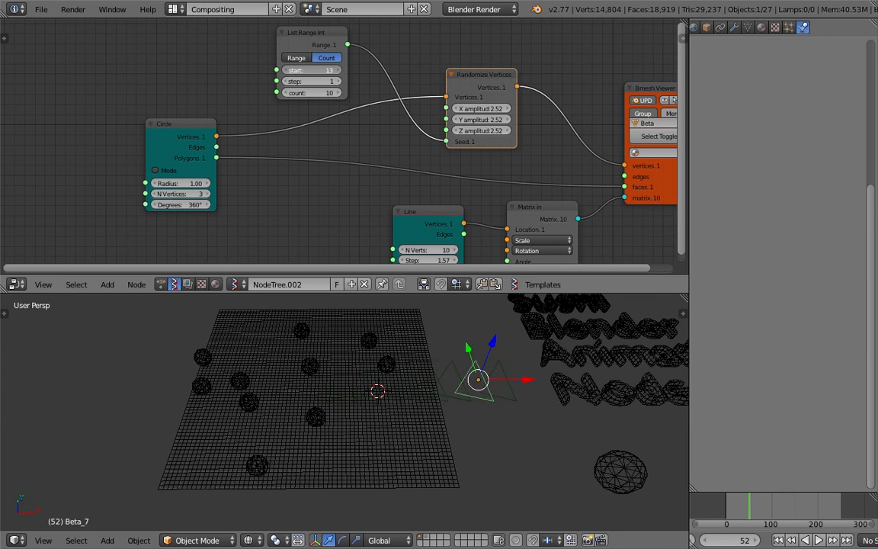
{"action": "left_click_drag", "start_coordinate": [313, 69], "coordinate": [322, 69]}
{"action": "middle_click_drag", "start_coordinate": [360, 129], "coordinate": [358, 134]}
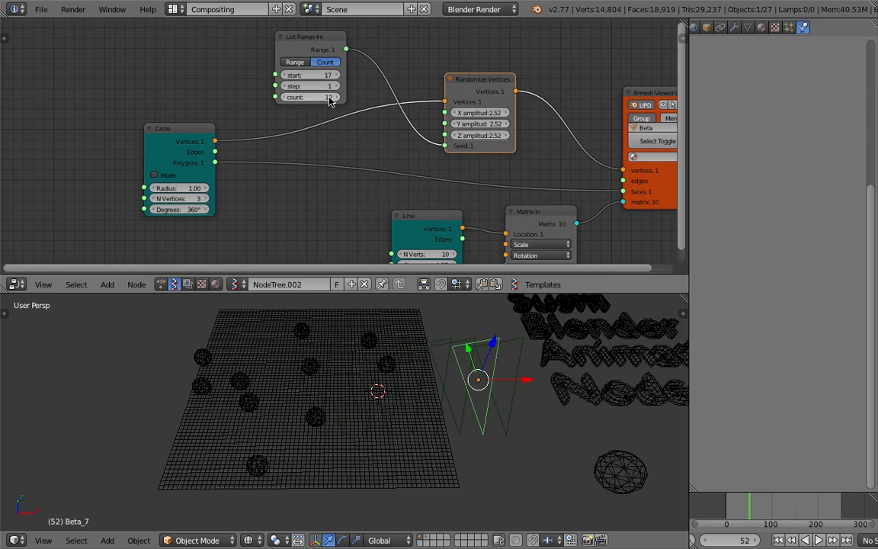
Set the List Range Int start value to 13 and inspect the generated triangles beside the canvas from different angles.
{"action": "middle_click_drag", "start_coordinate": [477, 397], "coordinate": [465, 381]}
{"action": "right_click", "coordinate": [474, 377]}
{"action": "right_click", "coordinate": [428, 372]}
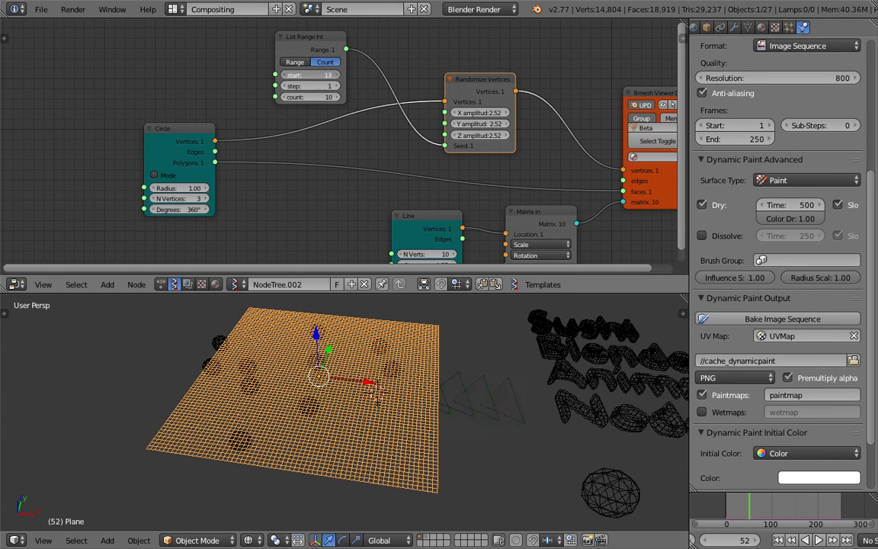
{"action": "right_click", "coordinate": [491, 398]}
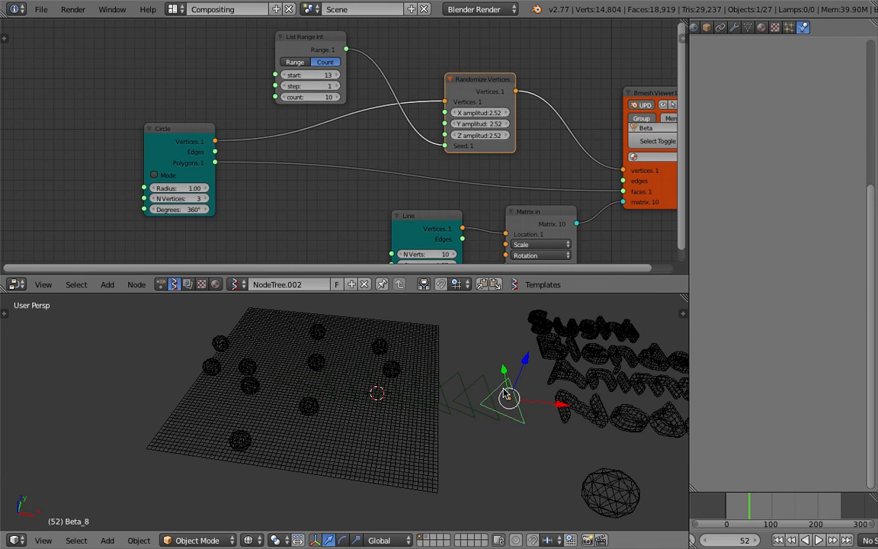
{"action": "scroll", "coordinate": [487, 387], "scroll_direction": "down", "scroll_amount": 1}
{"action": "middle_click_drag", "start_coordinate": [484, 387], "coordinate": [458, 353]}
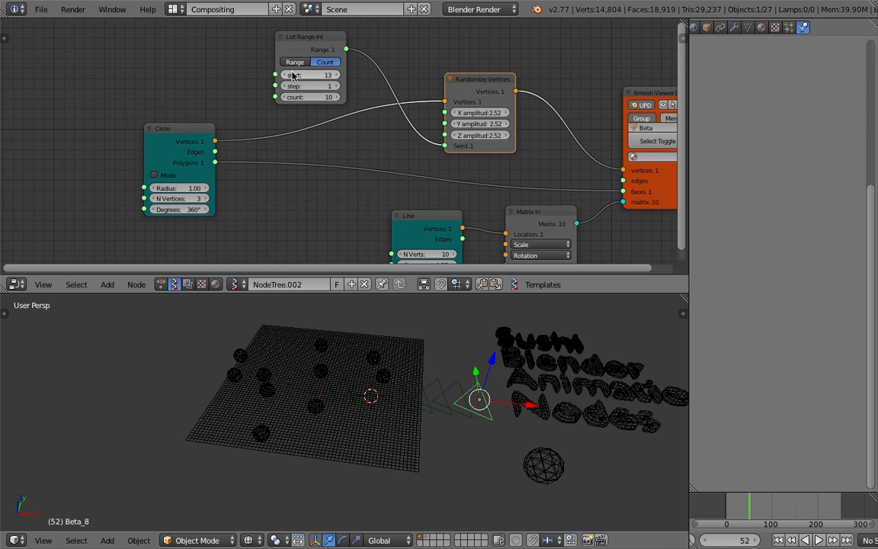
Reposition the List Range Int and Randomize Vertices nodes to space out the node layout.
{"action": "left_click_drag", "start_coordinate": [309, 50], "coordinate": [297, 50]}
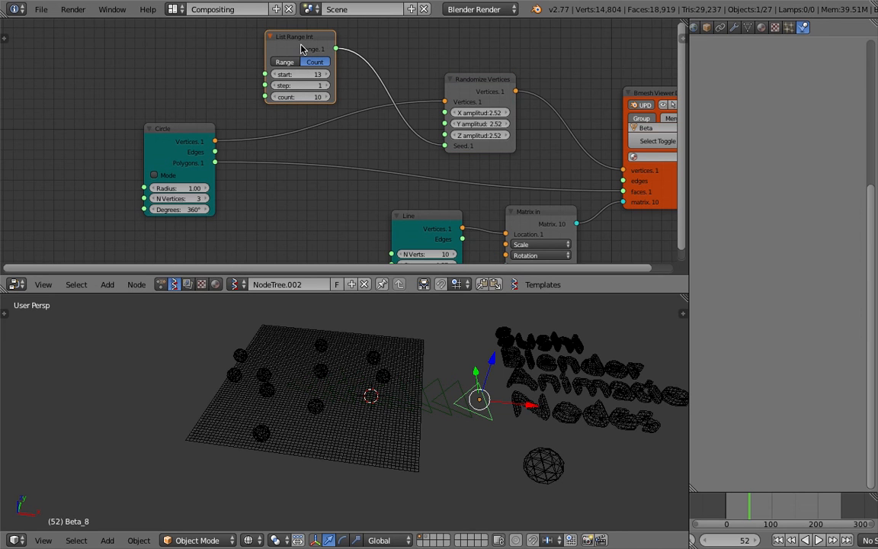
{"action": "left_click_drag", "start_coordinate": [486, 82], "coordinate": [514, 83]}
{"action": "middle_click_drag", "start_coordinate": [377, 94], "coordinate": [401, 120]}
{"action": "left_click", "coordinate": [339, 73]}
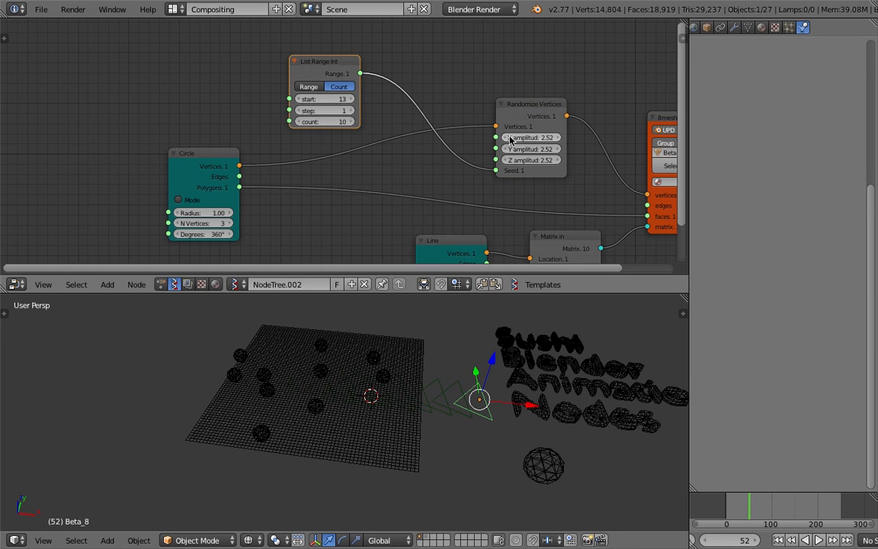
{"action": "left_click_drag", "start_coordinate": [345, 63], "coordinate": [381, 54]}
{"action": "middle_click_drag", "start_coordinate": [419, 127], "coordinate": [358, 106]}
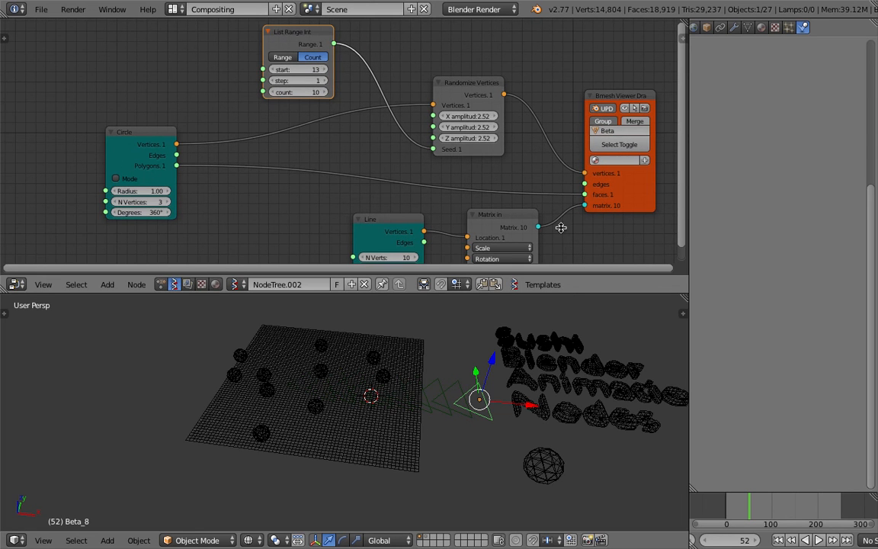
Set the Line node's N Verts to 3 to reduce the number of triangle copies.
{"action": "middle_click_drag", "start_coordinate": [380, 202], "coordinate": [375, 136]}
{"action": "left_click_drag", "start_coordinate": [387, 193], "coordinate": [305, 169]}
{"action": "left_click", "coordinate": [398, 190]}
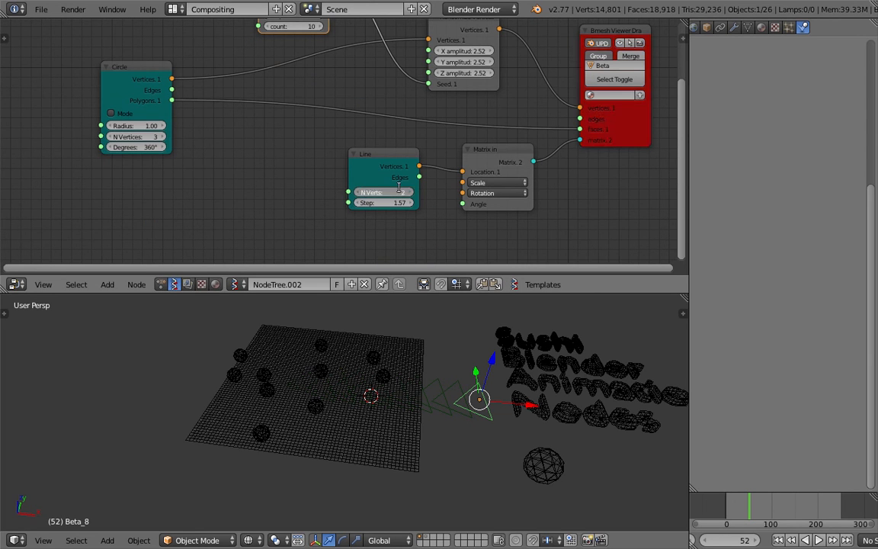
{"action": "key", "text": "Return"}
{"action": "left_click", "coordinate": [409, 194]}
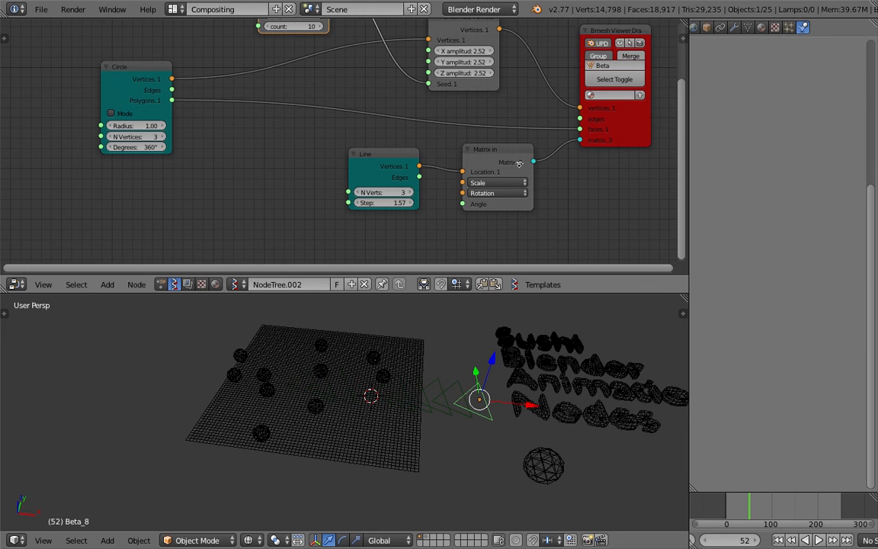
Delete the Bmesh Viewer, Matrix in and Line nodes from the node tree.
{"action": "middle_click_drag", "start_coordinate": [521, 163], "coordinate": [420, 233]}
{"action": "left_click", "coordinate": [502, 104]}
{"action": "key", "text": "x"}
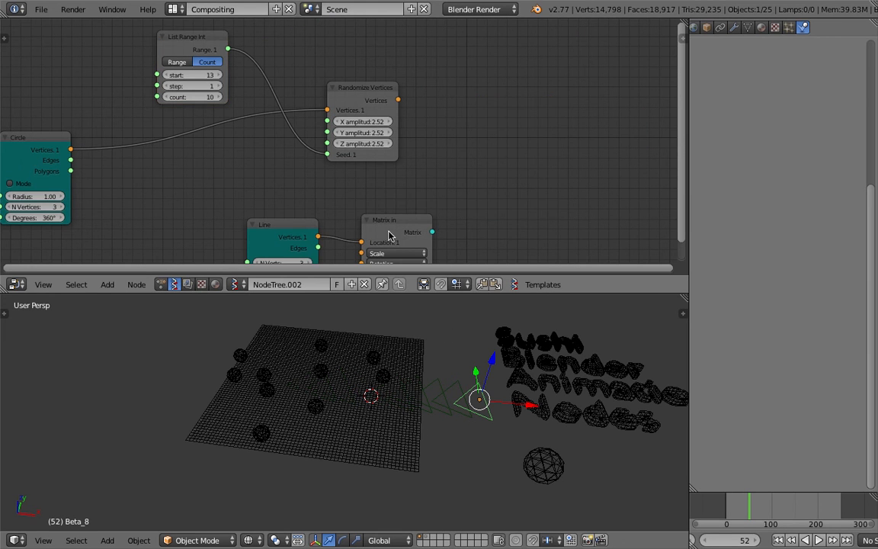
{"action": "key", "text": "x"}
{"action": "left_click", "coordinate": [306, 225]}
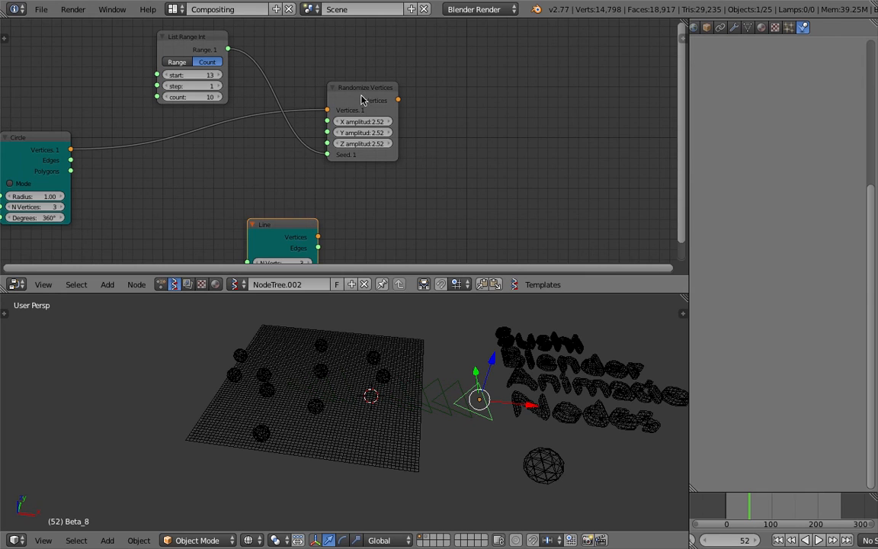
{"action": "key", "text": "x"}
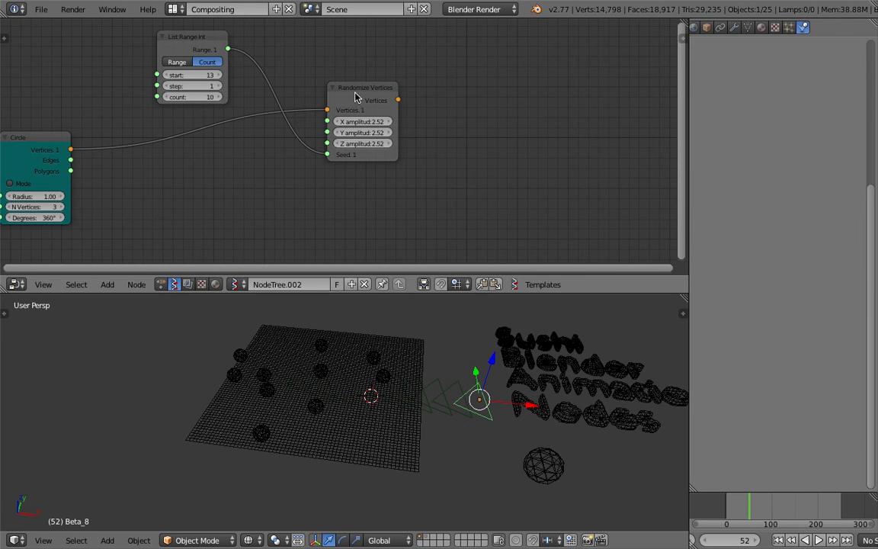
Add a Viewer Draw2 node and connect the Randomize Vertices output to its vertices input.
{"action": "middle_click_drag", "start_coordinate": [355, 96], "coordinate": [402, 103]}
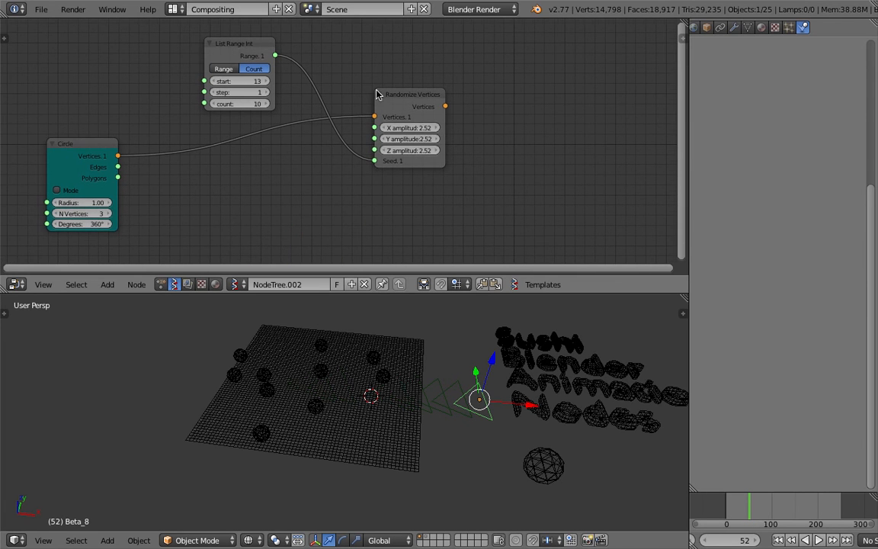
{"action": "key", "text": "shift+a"}
{"action": "left_click", "coordinate": [501, 115]}
{"action": "type", "text": "vire"}
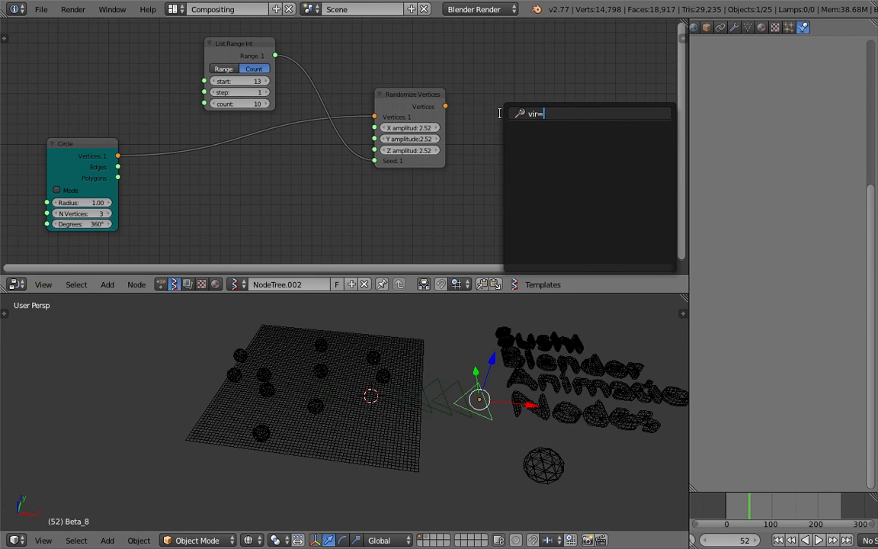
{"action": "key", "text": "BackSpace"}
{"action": "key", "text": "Return"}
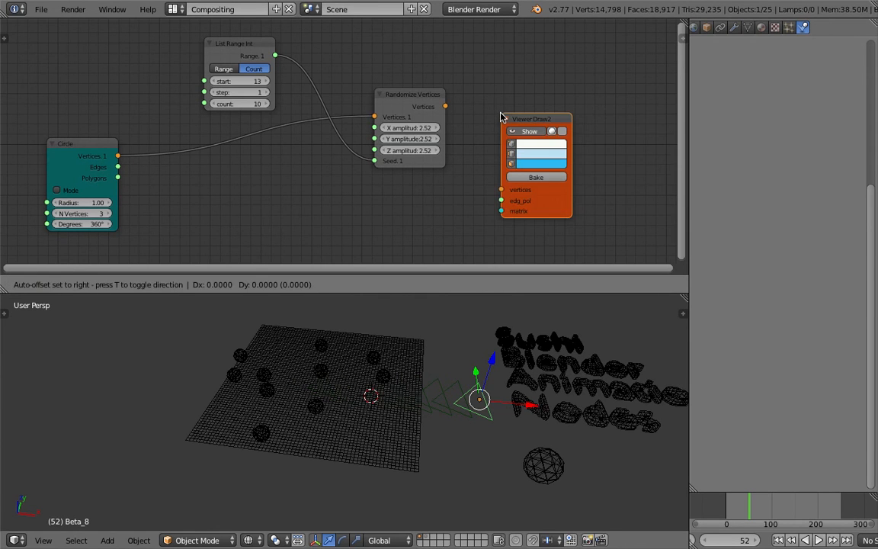
{"action": "left_click_drag", "start_coordinate": [446, 106], "coordinate": [501, 166]}
{"action": "left_click_drag", "start_coordinate": [540, 96], "coordinate": [562, 81]}
{"action": "middle_click_drag", "start_coordinate": [488, 175], "coordinate": [490, 163]}
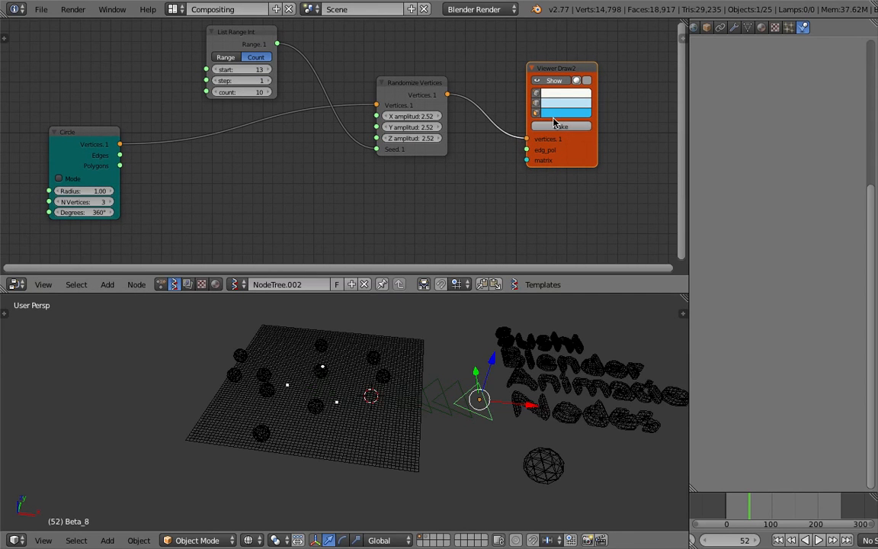
Disconnect List Range Int from the Randomize Vertices node's Seed input and set the seed to 37.
{"action": "key", "text": "z"}
{"action": "key", "text": "z"}
{"action": "scroll", "coordinate": [409, 345], "scroll_direction": "up", "scroll_amount": 2}
{"action": "middle_click_drag", "start_coordinate": [409, 344], "coordinate": [441, 345], "text": "shift"}
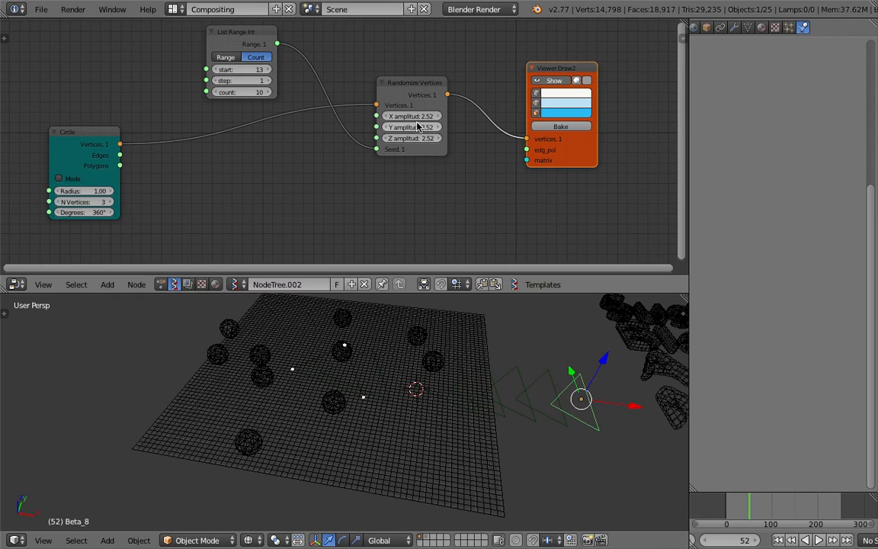
{"action": "left_click_drag", "start_coordinate": [377, 149], "coordinate": [326, 137]}
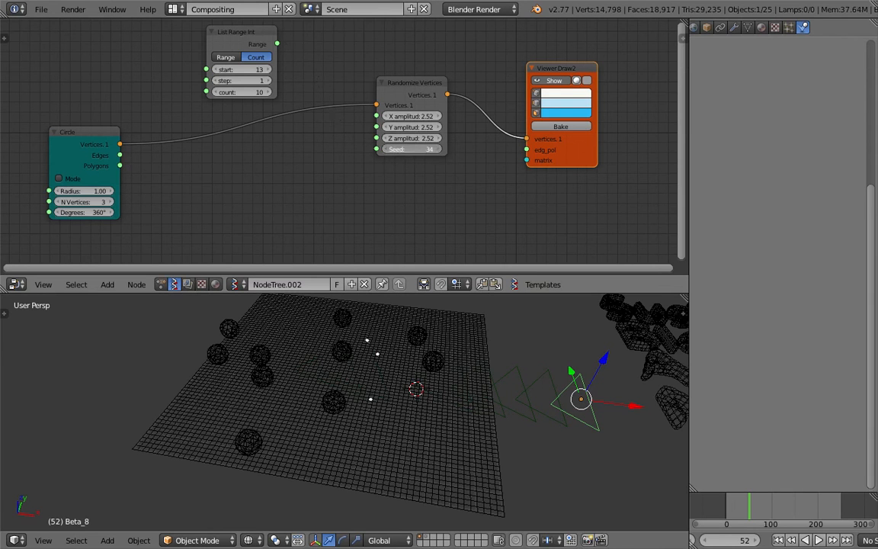
Connect the Circle node's Polygons output to Viewer Draw2's edg_pol input and move the Circle node closer to Randomize Vertices.
{"action": "left_click_drag", "start_coordinate": [432, 90], "coordinate": [417, 89]}
{"action": "mouse_move", "coordinate": [120, 165]}
{"action": "left_mouse_down"}
{"action": "mouse_move", "coordinate": [505, 164]}
{"action": "mouse_move", "coordinate": [526, 150]}
{"action": "left_mouse_up"}
{"action": "left_click_drag", "start_coordinate": [75, 141], "coordinate": [213, 154]}
Bake the previewed triangle from Viewer Draw2 and move the baked mesh away from the canvas.
{"action": "middle_click_drag", "start_coordinate": [322, 321], "coordinate": [291, 336]}
{"action": "left_click", "coordinate": [553, 128]}
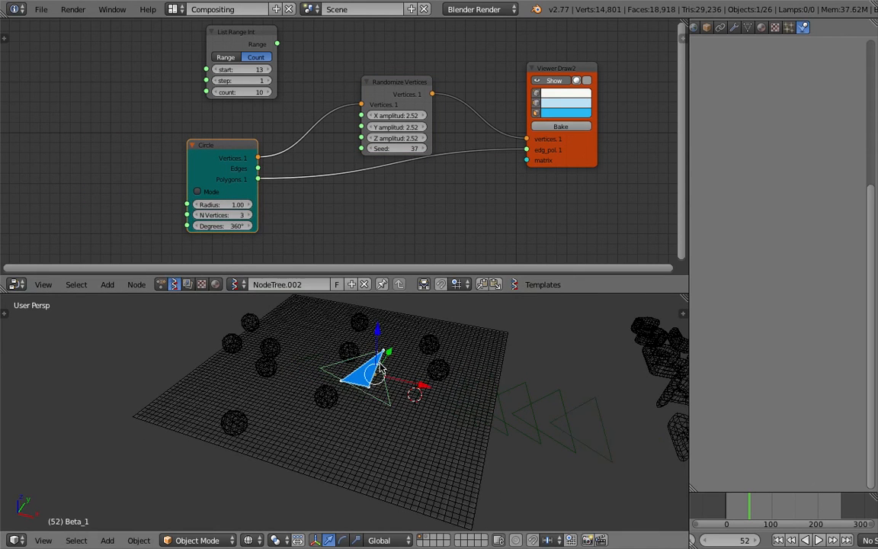
{"action": "right_click", "coordinate": [376, 356]}
{"action": "right_click", "coordinate": [378, 354]}
{"action": "middle_click_drag", "start_coordinate": [396, 387], "coordinate": [371, 371]}
{"action": "key", "text": "g"}
{"action": "left_click", "coordinate": [442, 300]}
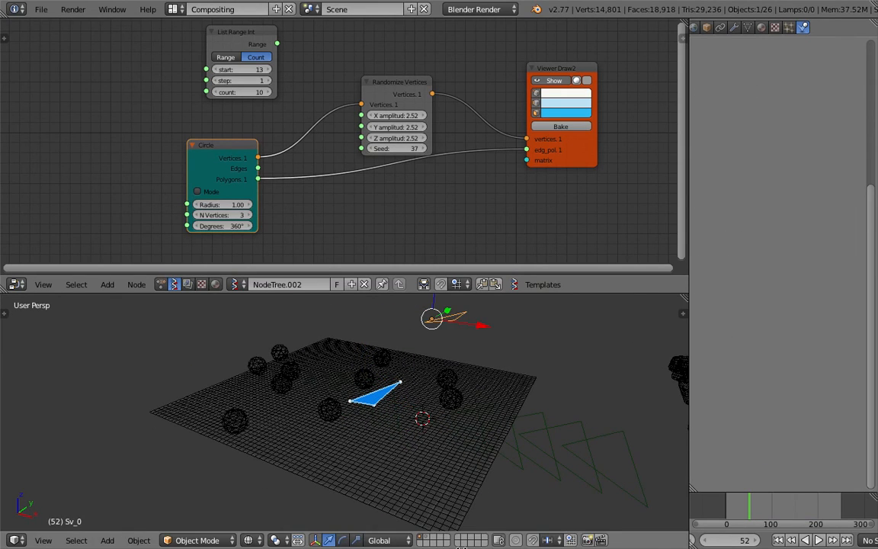
Set the Randomize Vertices seed to 46, bake a second triangle and move it off the canvas.
{"action": "middle_click_drag", "start_coordinate": [464, 445], "coordinate": [436, 374]}
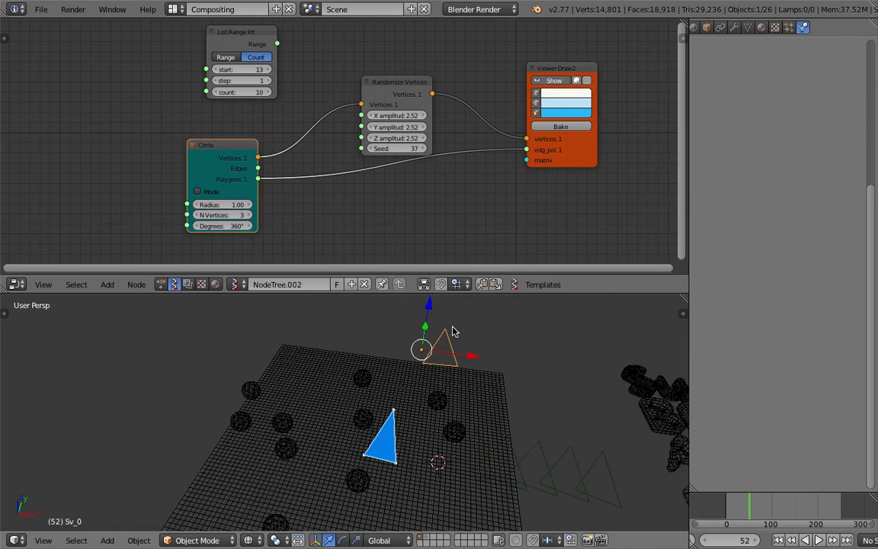
{"action": "left_click_drag", "start_coordinate": [401, 153], "coordinate": [438, 153]}
{"action": "mouse_move", "coordinate": [402, 336]}
{"action": "middle_mouse_down"}
{"action": "mouse_move", "coordinate": [431, 380]}
{"action": "mouse_move", "coordinate": [366, 356]}
{"action": "middle_mouse_up"}
{"action": "right_click", "coordinate": [373, 455]}
{"action": "right_click", "coordinate": [381, 462]}
{"action": "key", "text": "g"}
{"action": "left_click", "coordinate": [534, 337]}
Reposition the first baked triangle beside the canvas, next to the second one.
{"action": "right_click", "coordinate": [451, 371]}
{"action": "key", "text": "g"}
{"action": "left_click", "coordinate": [460, 312]}
{"action": "middle_click_drag", "start_coordinate": [532, 351], "coordinate": [457, 364]}
{"action": "key", "text": "g"}
{"action": "left_click", "coordinate": [550, 377]}
{"action": "middle_click_drag", "start_coordinate": [550, 377], "coordinate": [534, 427]}
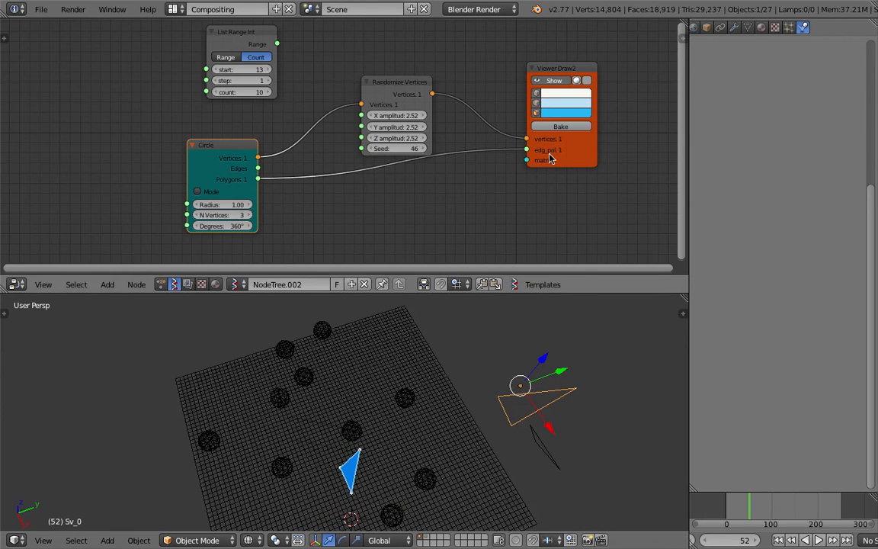
Set the Randomize Vertices seed to 107, bake a third triangle and move it off the canvas.
{"action": "left_click_drag", "start_coordinate": [396, 149], "coordinate": [442, 149]}
{"action": "left_click", "coordinate": [546, 127]}
{"action": "right_click", "coordinate": [354, 408]}
{"action": "key", "text": "g"}
{"action": "left_click", "coordinate": [606, 425]}
{"action": "middle_click_drag", "start_coordinate": [577, 432], "coordinate": [425, 329]}
Reposition the third baked triangle beside the canvas and rotate it freely.
{"action": "key", "text": "g"}
{"action": "key", "text": "z"}
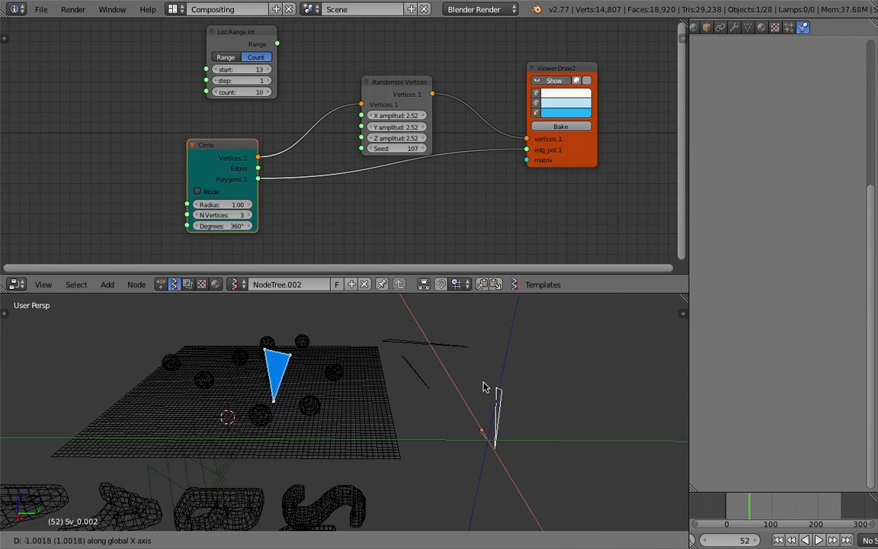
{"action": "left_click", "coordinate": [466, 358]}
{"action": "key", "text": "r"}
{"action": "key", "text": "r"}
{"action": "left_click", "coordinate": [435, 372]}
Select another baked triangle, move it closer to the group beside the canvas and rotate it freely.
{"action": "middle_click_drag", "start_coordinate": [435, 373], "coordinate": [415, 401]}
{"action": "right_click", "coordinate": [415, 401]}
{"action": "key", "text": "g"}
{"action": "left_click", "coordinate": [486, 372]}
{"action": "key", "text": "r"}
{"action": "key", "text": "r"}
{"action": "left_click", "coordinate": [466, 388]}
Rotate the remaining baked triangle freely to give it a different orientation.
{"action": "right_click", "coordinate": [389, 355]}
{"action": "key", "text": "r"}
{"action": "key", "text": "r"}
{"action": "left_click", "coordinate": [405, 330]}
Select the three baked triangles and set their origins with Origin to Geometry.
{"action": "right_click", "coordinate": [394, 342]}
{"action": "right_click", "coordinate": [389, 364], "text": "shift"}
{"action": "right_click", "coordinate": [460, 353], "text": "shift"}
{"action": "key", "text": "space"}
{"action": "type", "text": "set or"}
{"action": "key", "text": "Return"}
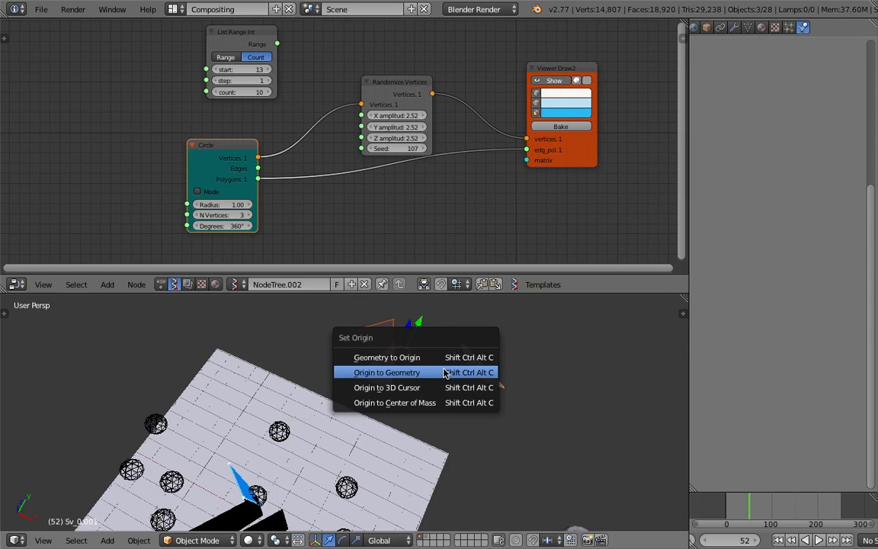
{"action": "left_click", "coordinate": [441, 379]}
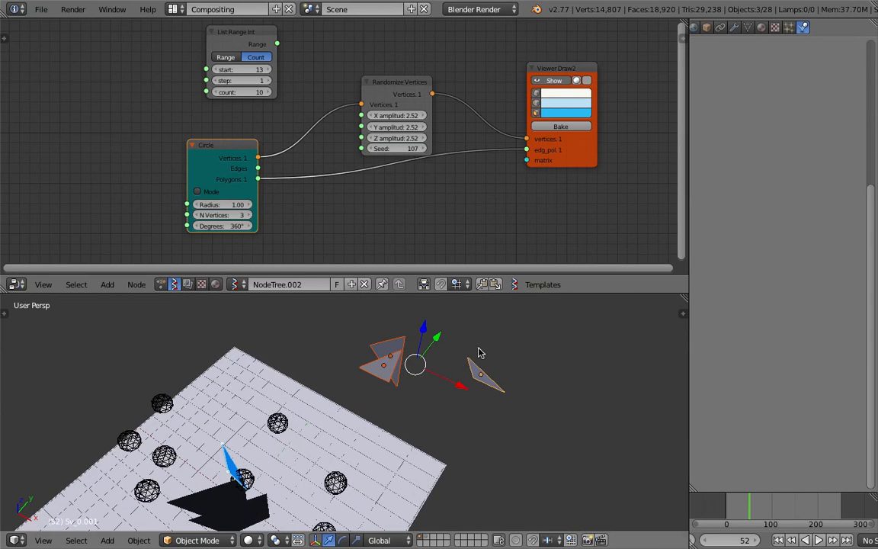
Check the mesh of the baked triangle standing apart in Edit Mode and return to Object Mode.
{"action": "right_click", "coordinate": [458, 383]}
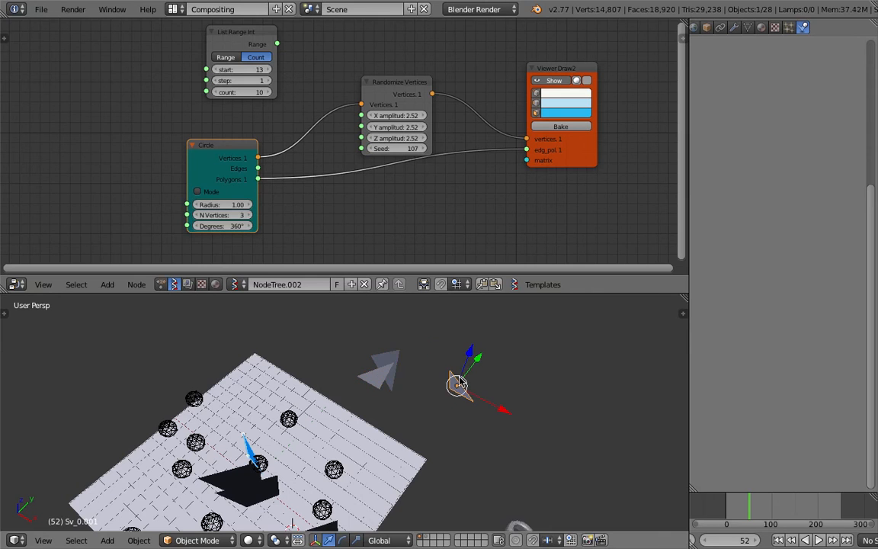
{"action": "key", "text": "Tab"}
{"action": "key", "text": "Tab"}
{"action": "key", "text": "Tab"}
{"action": "key", "text": "Tab"}
{"action": "mouse_move", "coordinate": [466, 381]}
{"action": "middle_mouse_down"}
{"action": "mouse_move", "coordinate": [445, 382]}
{"action": "mouse_move", "coordinate": [468, 381]}
{"action": "middle_mouse_up"}
Add a Solidify modifier to the baked triangle standing apart and set its thickness to 1.589.
{"action": "right_click", "coordinate": [396, 380]}
{"action": "right_click", "coordinate": [450, 387], "text": "shift"}
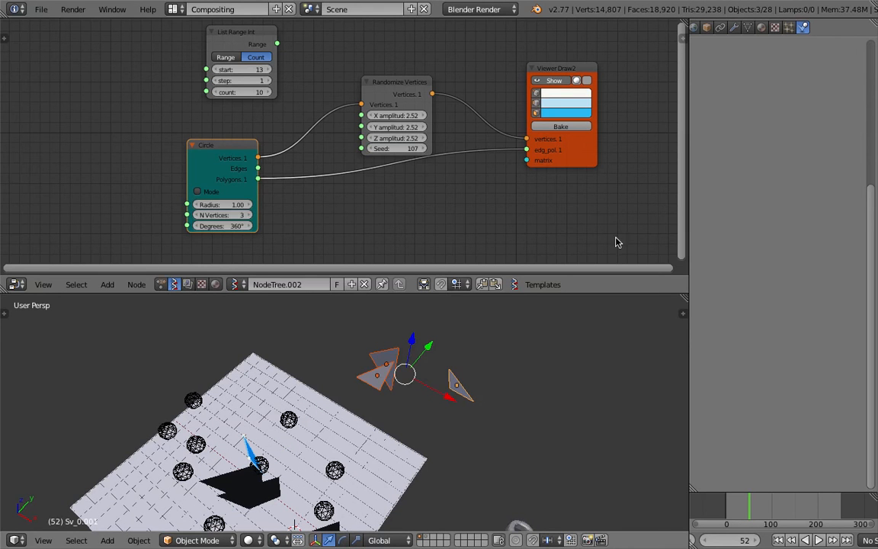
{"action": "left_click", "coordinate": [734, 26]}
{"action": "left_click", "coordinate": [754, 74]}
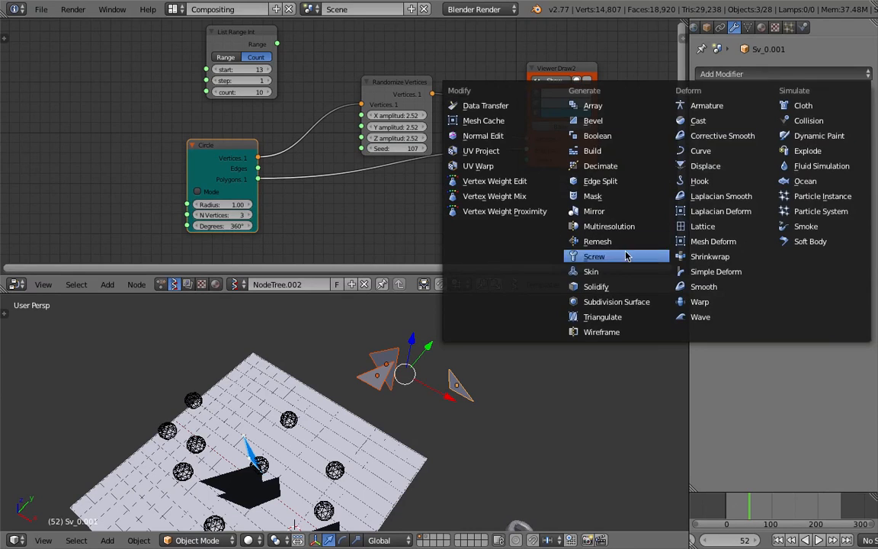
{"action": "left_click", "coordinate": [624, 287]}
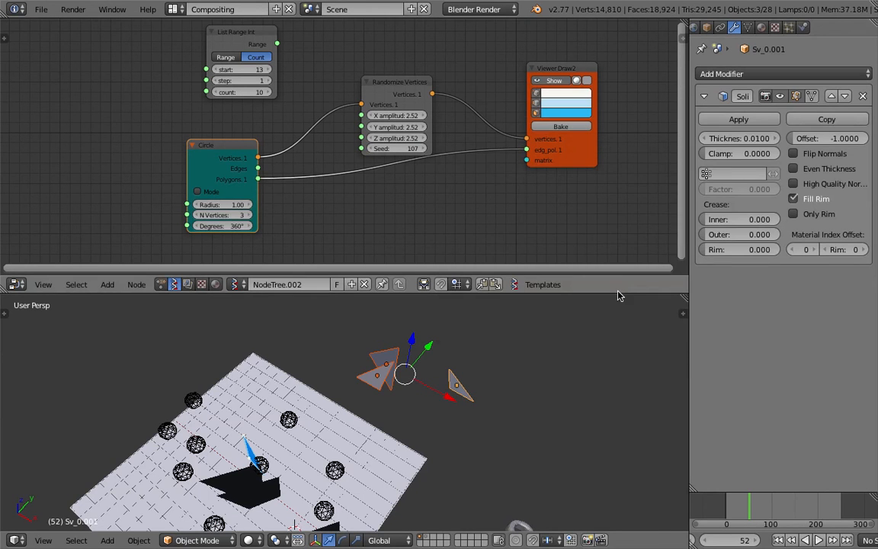
{"action": "left_click_drag", "start_coordinate": [738, 138], "coordinate": [793, 138]}
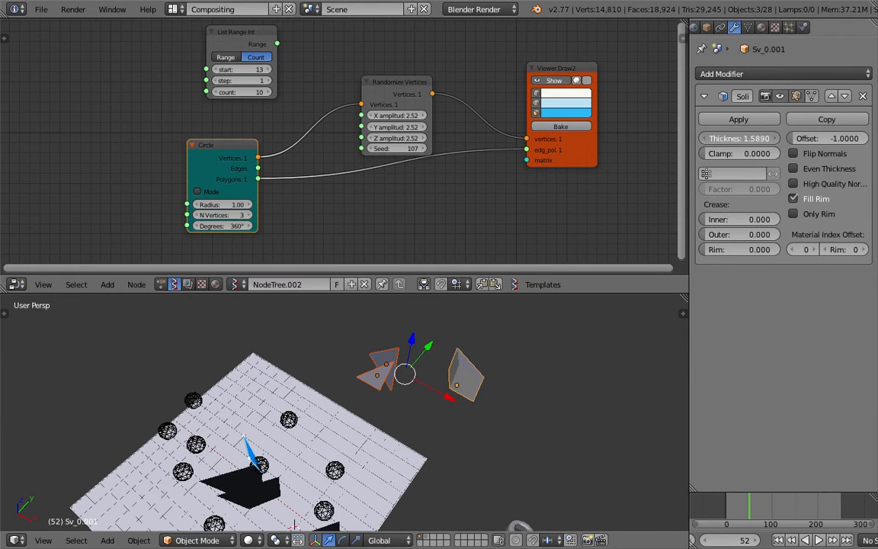
Add a Solidify modifier to the upper triangle of the overlapping pair and set its thickness to 1.594.
{"action": "right_click", "coordinate": [387, 358]}
{"action": "left_click", "coordinate": [743, 74]}
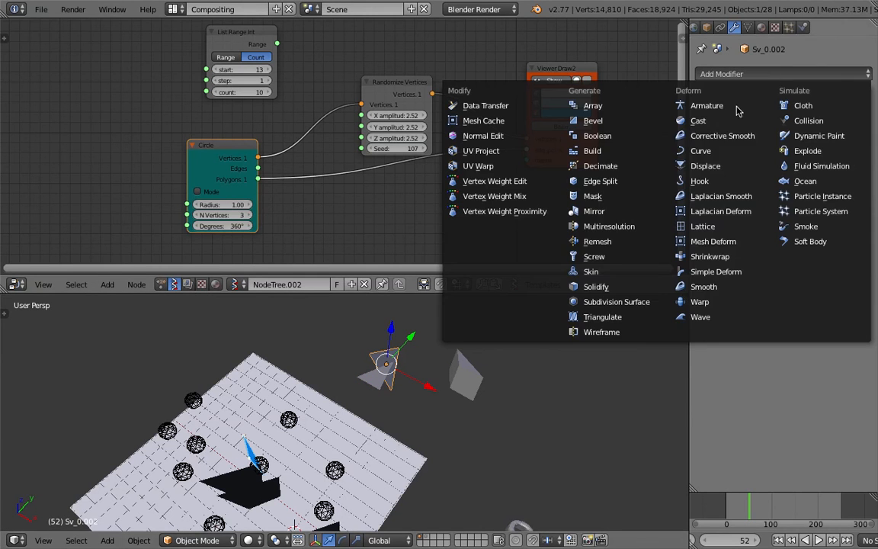
{"action": "left_click", "coordinate": [644, 286]}
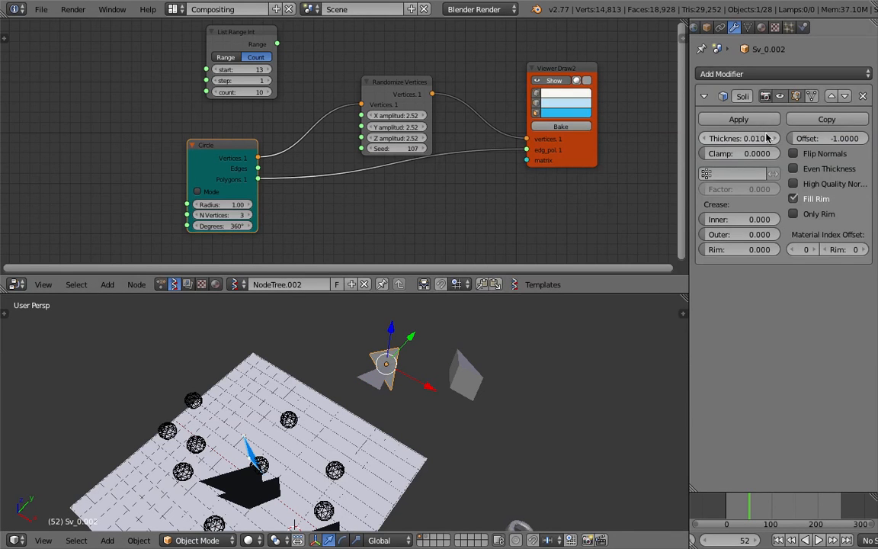
{"action": "left_click_drag", "start_coordinate": [737, 138], "coordinate": [754, 138]}
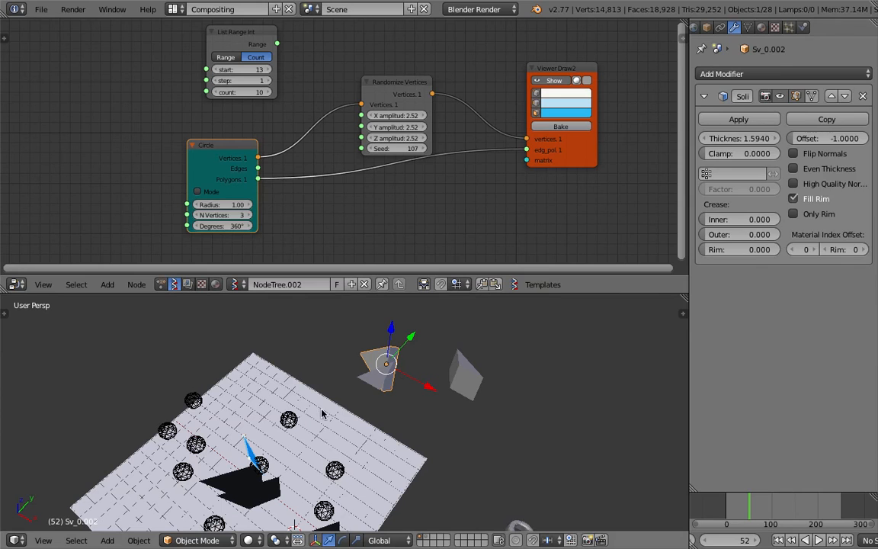
Add a Solidify modifier to the last flat baked triangle and increase its thickness.
{"action": "left_click", "coordinate": [727, 74]}
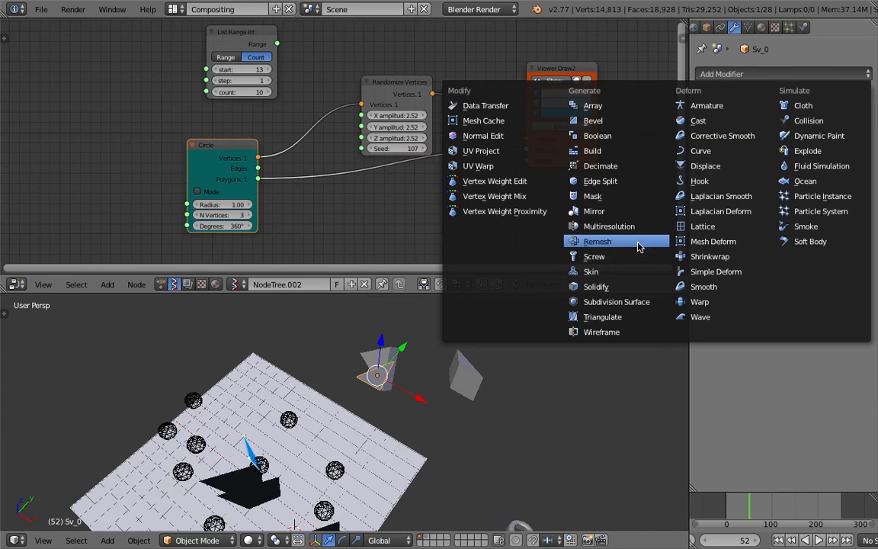
{"action": "left_click", "coordinate": [621, 287]}
{"action": "left_click_drag", "start_coordinate": [738, 138], "coordinate": [764, 138]}
{"action": "middle_click_drag", "start_coordinate": [321, 389], "coordinate": [303, 354]}
Move one of the solidified triangles to spread the pieces apart beside the canvas.
{"action": "right_click", "coordinate": [401, 409]}
{"action": "right_click", "coordinate": [461, 373], "text": "shift"}
{"action": "right_click", "coordinate": [386, 383], "text": "shift"}
{"action": "key", "text": "g"}
{"action": "left_click", "coordinate": [562, 360]}
Select the leftover Beta triangle meshes around the canvas and delete them.
{"action": "middle_click_drag", "start_coordinate": [468, 387], "coordinate": [371, 445]}
{"action": "right_click", "coordinate": [356, 476]}
{"action": "middle_click_drag", "start_coordinate": [355, 476], "coordinate": [383, 439]}
{"action": "right_click", "coordinate": [418, 426], "text": "shift"}
{"action": "right_click", "coordinate": [437, 423], "text": "shift"}
{"action": "right_click", "coordinate": [458, 421], "text": "shift"}
{"action": "right_click", "coordinate": [474, 418], "text": "shift"}
{"action": "right_click", "coordinate": [488, 418], "text": "shift"}
{"action": "scroll", "coordinate": [489, 418], "scroll_direction": "down", "scroll_amount": 3}
{"action": "key", "text": "g"}
{"action": "left_click", "coordinate": [292, 365]}
{"action": "key", "text": "x"}
{"action": "left_click", "coordinate": [291, 365]}
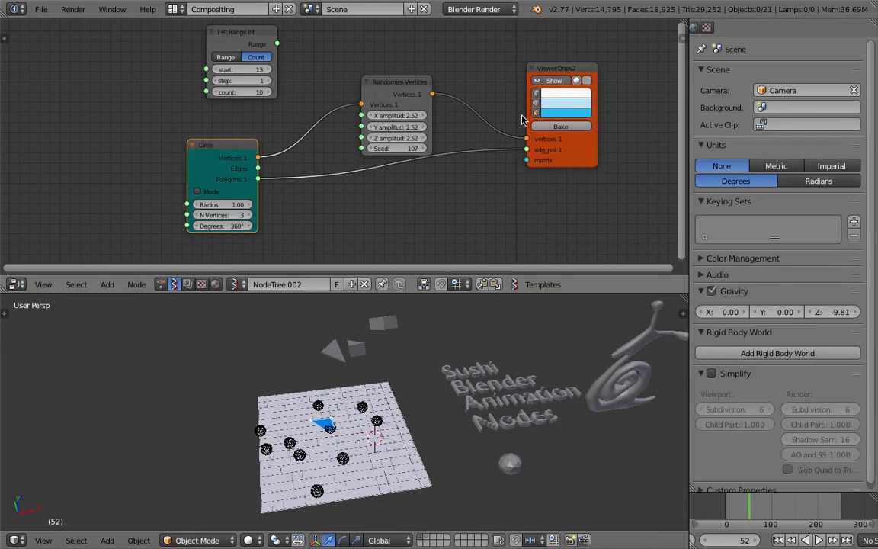
Turn off the Viewer Draw2 node's triangle preview and look over the canvas and solidified pieces.
{"action": "left_click", "coordinate": [561, 84]}
{"action": "middle_click_drag", "start_coordinate": [486, 339], "coordinate": [437, 365]}
{"action": "scroll", "coordinate": [385, 373], "scroll_direction": "down", "scroll_amount": 2}
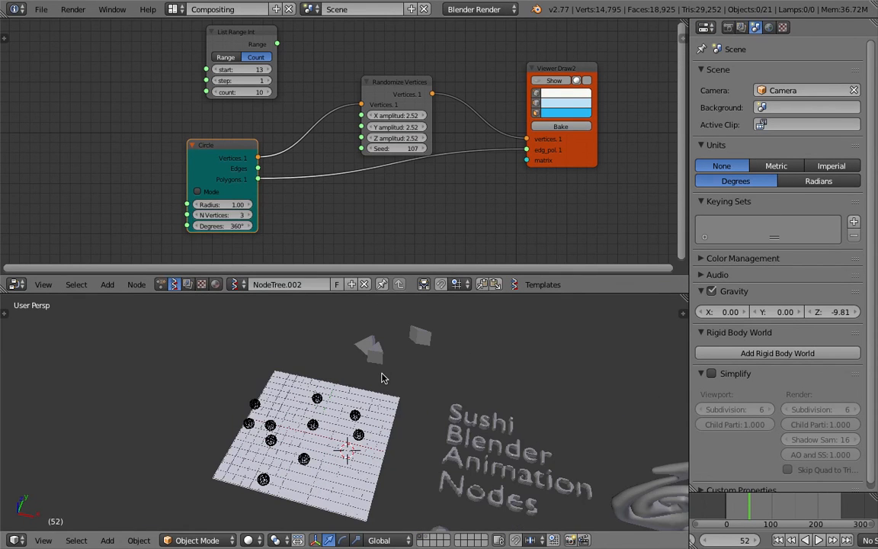
Select the three solidified pieces and display the Animation Nodes tree in the node editor.
{"action": "right_click", "coordinate": [364, 347]}
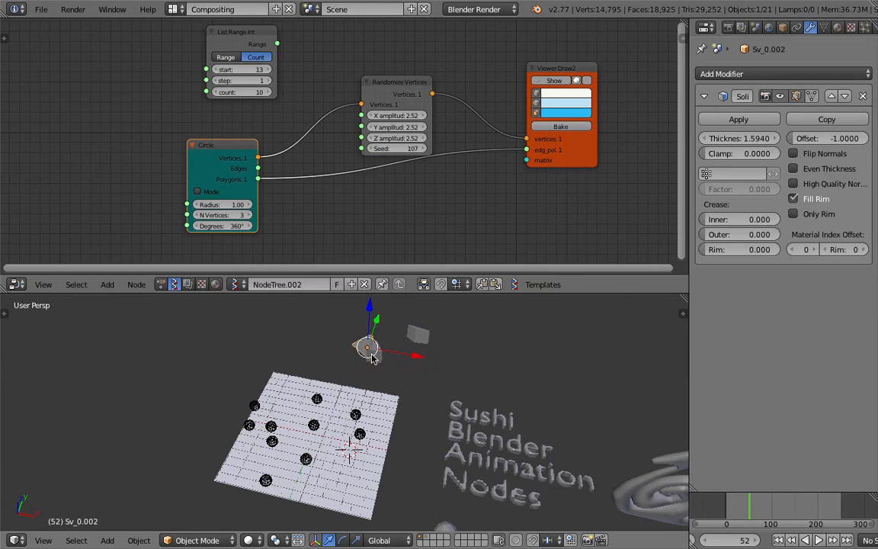
{"action": "middle_click_drag", "start_coordinate": [413, 336], "coordinate": [397, 353]}
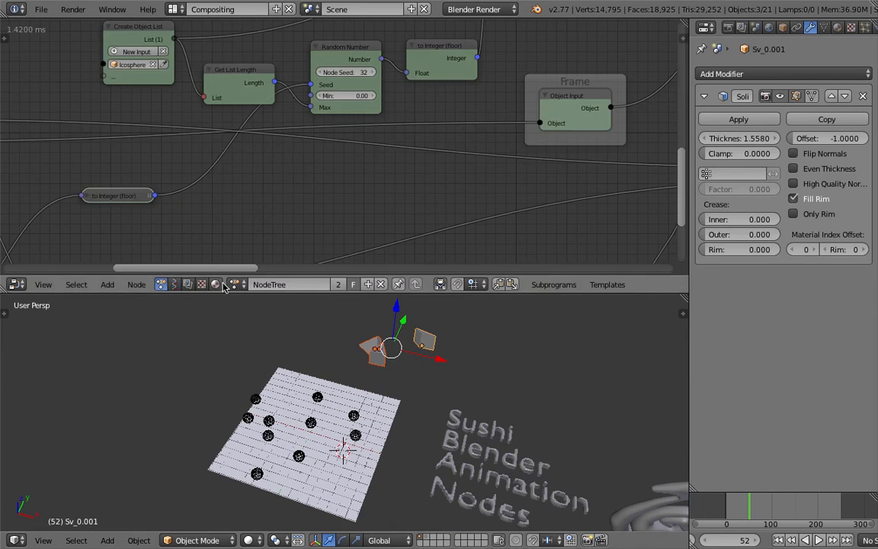
{"action": "middle_click_drag", "start_coordinate": [150, 254], "coordinate": [424, 227]}
{"action": "middle_click_drag", "start_coordinate": [374, 157], "coordinate": [285, 159]}
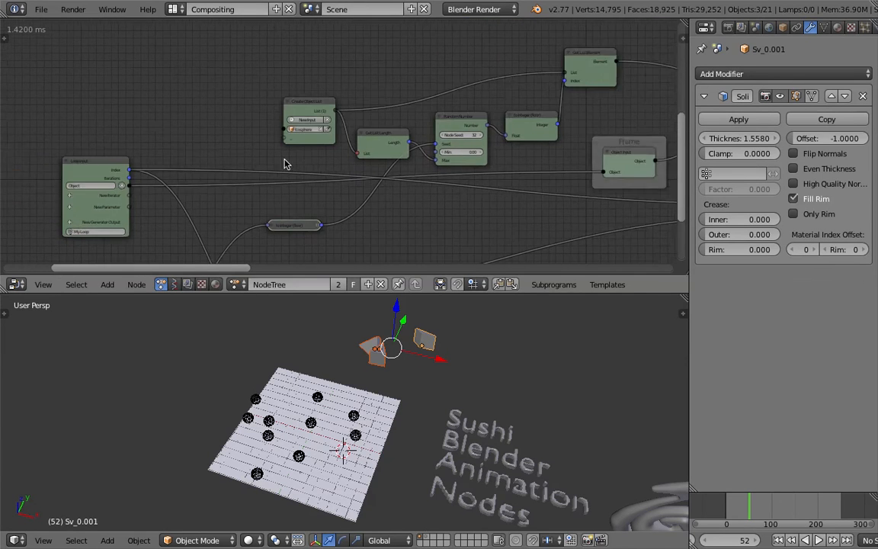
Follow the Animation Nodes chain from Create Object List through Get List Element to Copy Object Data.
{"action": "scroll", "coordinate": [290, 153], "scroll_direction": "up", "scroll_amount": 3}
{"action": "left_click_drag", "start_coordinate": [304, 95], "coordinate": [278, 78]}
{"action": "scroll", "coordinate": [305, 100], "scroll_direction": "down", "scroll_amount": 2}
{"action": "middle_click_drag", "start_coordinate": [374, 109], "coordinate": [235, 110]}
{"action": "scroll", "coordinate": [538, 101], "scroll_direction": "down", "scroll_amount": 2}
{"action": "middle_click_drag", "start_coordinate": [538, 101], "coordinate": [390, 137]}
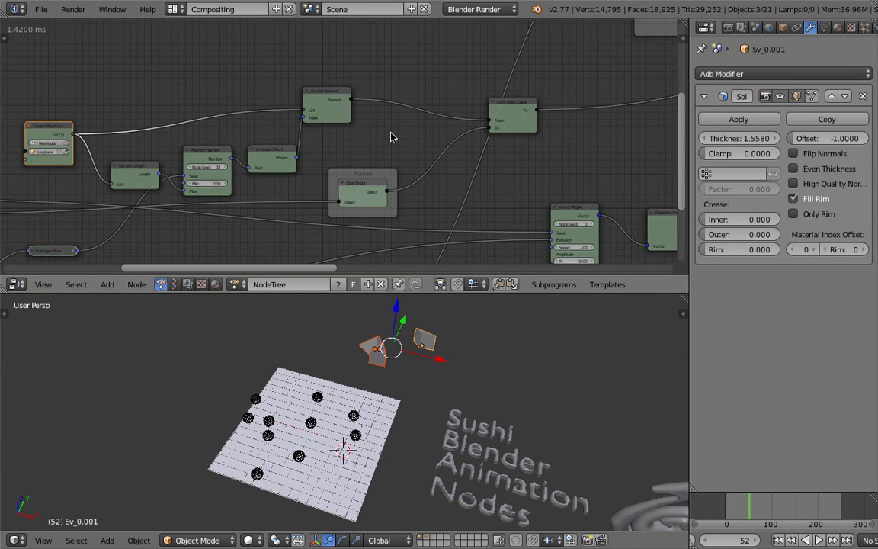
{"action": "left_click_drag", "start_coordinate": [525, 113], "coordinate": [547, 119]}
{"action": "middle_click_drag", "start_coordinate": [541, 121], "coordinate": [340, 145]}
{"action": "middle_click_drag", "start_coordinate": [490, 115], "coordinate": [404, 152]}
{"action": "scroll", "coordinate": [377, 139], "scroll_direction": "down", "scroll_amount": 4}
{"action": "middle_click_drag", "start_coordinate": [229, 143], "coordinate": [402, 120]}
Examine how the Get List Length, Random Number and to Integer nodes pick an object for Copy Object Data.
{"action": "scroll", "coordinate": [401, 120], "scroll_direction": "up", "scroll_amount": 8}
{"action": "middle_click_drag", "start_coordinate": [275, 151], "coordinate": [233, 157]}
{"action": "left_click_drag", "start_coordinate": [201, 161], "coordinate": [208, 130]}
{"action": "middle_click_drag", "start_coordinate": [208, 129], "coordinate": [255, 99]}
{"action": "scroll", "coordinate": [257, 112], "scroll_direction": "up", "scroll_amount": 3}
{"action": "left_click_drag", "start_coordinate": [329, 196], "coordinate": [327, 173]}
{"action": "scroll", "coordinate": [594, 155], "scroll_direction": "down", "scroll_amount": 2}
{"action": "middle_click_drag", "start_coordinate": [621, 157], "coordinate": [338, 155]}
{"action": "left_click_drag", "start_coordinate": [560, 112], "coordinate": [575, 118]}
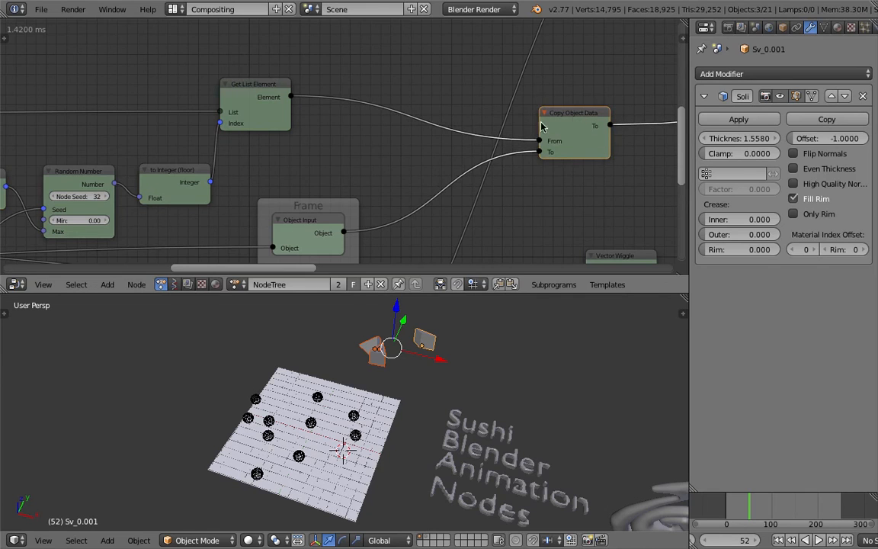
{"action": "scroll", "coordinate": [312, 156], "scroll_direction": "down", "scroll_amount": 1}
{"action": "middle_click_drag", "start_coordinate": [313, 156], "coordinate": [512, 108]}
{"action": "middle_click_drag", "start_coordinate": [347, 128], "coordinate": [455, 145]}
{"action": "left_click_drag", "start_coordinate": [422, 144], "coordinate": [420, 131]}
{"action": "left_click_drag", "start_coordinate": [338, 138], "coordinate": [341, 121]}
{"action": "middle_click_drag", "start_coordinate": [238, 110], "coordinate": [359, 122]}
{"action": "scroll", "coordinate": [358, 123], "scroll_direction": "up", "scroll_amount": 1}
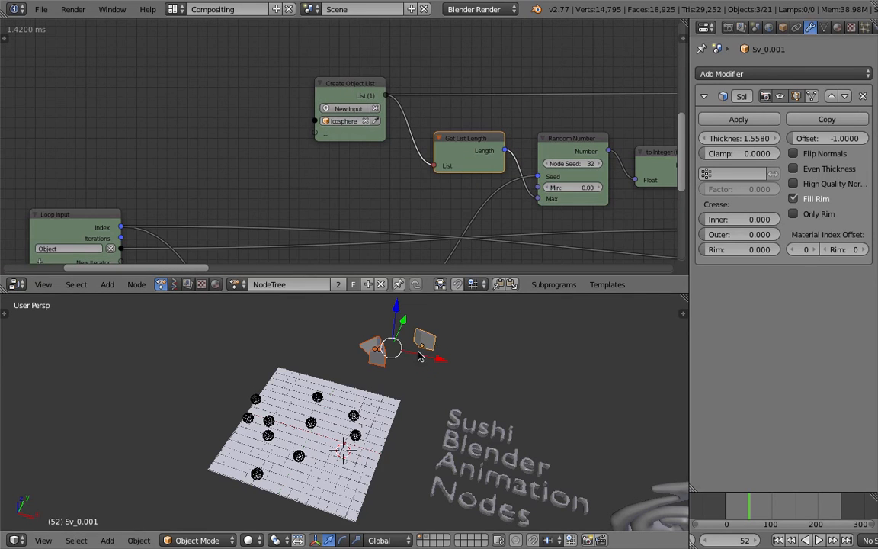
Save over the existing blend file and reselect the three solidified pieces.
{"action": "key", "text": "ctrl+s"}
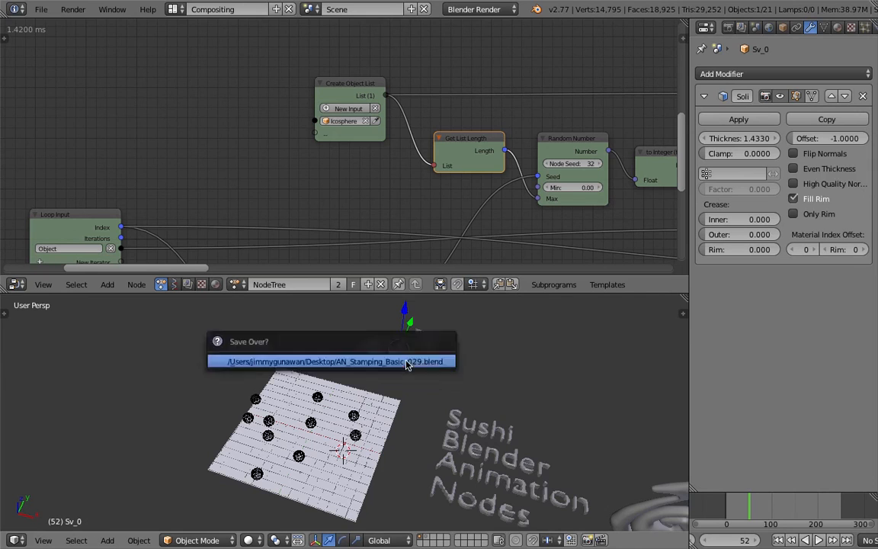
{"action": "left_click", "coordinate": [407, 364]}
{"action": "scroll", "coordinate": [383, 349], "scroll_direction": "up", "scroll_amount": 2}
{"action": "right_click", "coordinate": [461, 302], "text": "shift"}
{"action": "middle_click_drag", "start_coordinate": [460, 302], "coordinate": [458, 326], "text": "shift"}
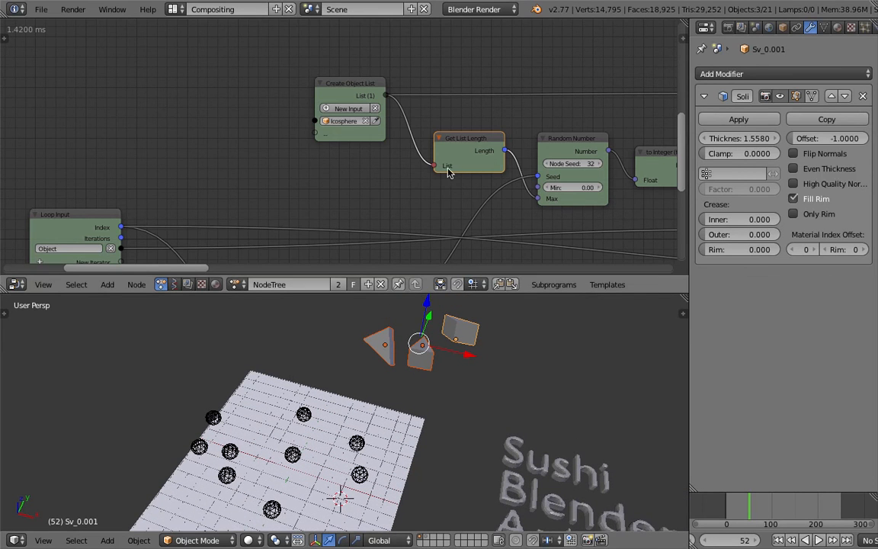
Replace the Icosphere in the Create Object List node with the three selected pieces, Sv_0.002, Sv_0 and Sv_0.001.
{"action": "scroll", "coordinate": [333, 139], "scroll_direction": "up", "scroll_amount": 3}
{"action": "middle_click_drag", "start_coordinate": [348, 129], "coordinate": [327, 142]}
{"action": "scroll", "coordinate": [327, 147], "scroll_direction": "up", "scroll_amount": 1}
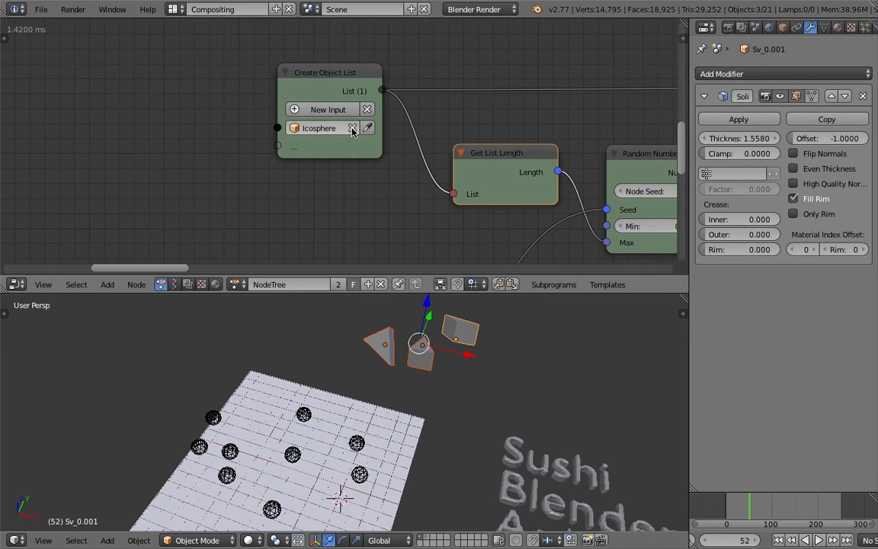
{"action": "left_click", "coordinate": [352, 129]}
{"action": "key", "text": "u"}
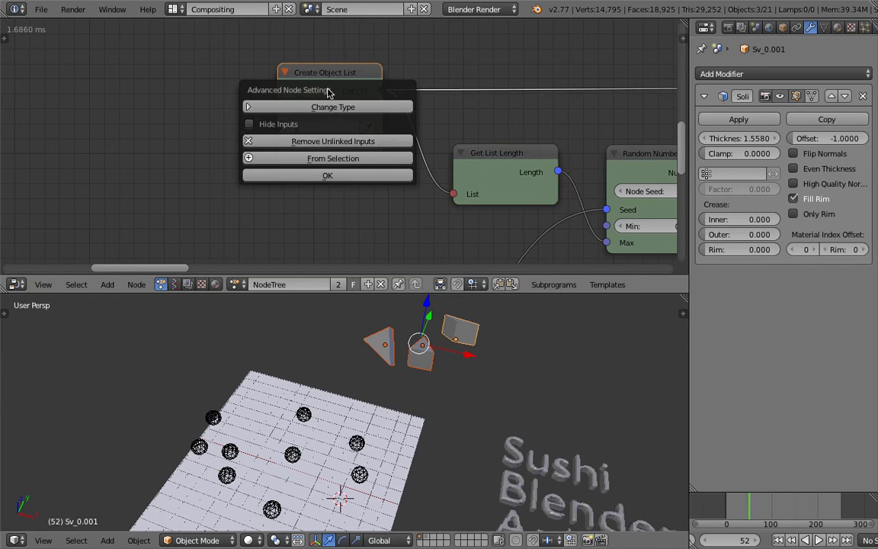
{"action": "left_click", "coordinate": [335, 141]}
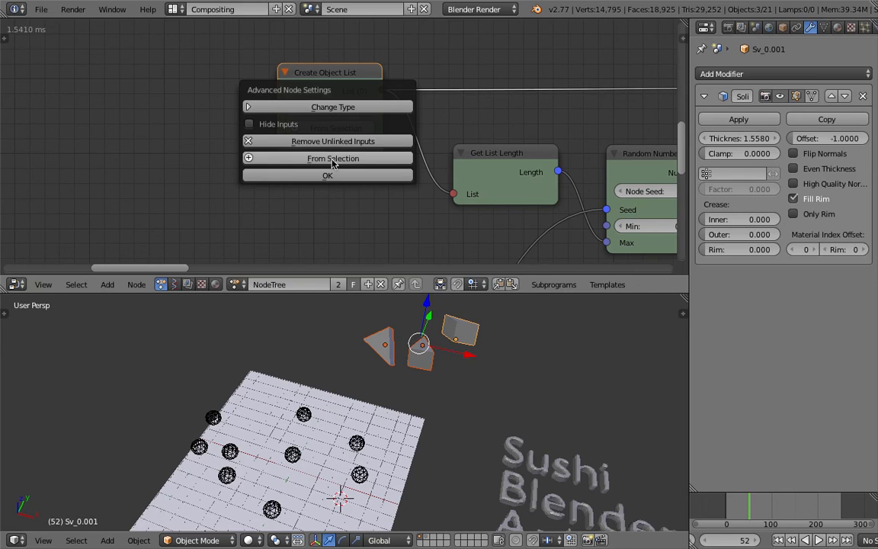
{"action": "left_click", "coordinate": [336, 176]}
Play the animation and view the brush instances on the canvas from several angles.
{"action": "middle_click_drag", "start_coordinate": [442, 423], "coordinate": [440, 398]}
{"action": "middle_click_drag", "start_coordinate": [423, 198], "coordinate": [407, 166]}
{"action": "scroll", "coordinate": [623, 396], "scroll_direction": "down", "scroll_amount": 2}
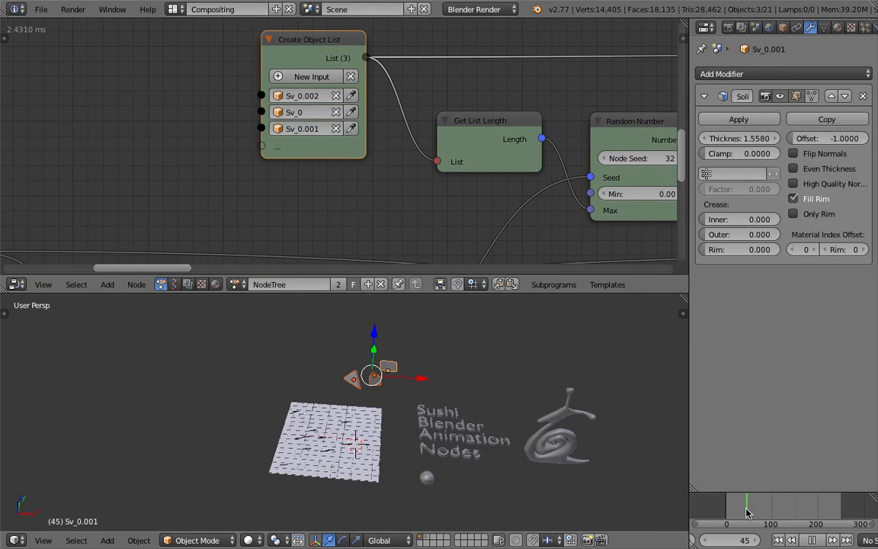
{"action": "key", "text": "alt+a"}
{"action": "middle_click_drag", "start_coordinate": [438, 423], "coordinate": [376, 380]}
{"action": "scroll", "coordinate": [415, 439], "scroll_direction": "up", "scroll_amount": 3}
Try to apply the Solidify modifier on each of the three triangle pieces.
{"action": "right_click", "coordinate": [374, 378]}
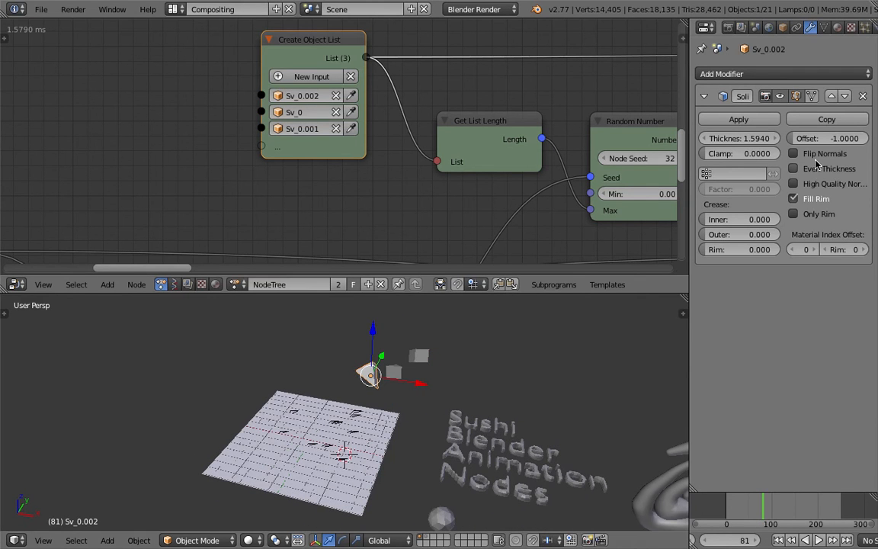
{"action": "left_click", "coordinate": [762, 122]}
{"action": "right_click", "coordinate": [394, 379]}
{"action": "left_click", "coordinate": [719, 121]}
{"action": "right_click", "coordinate": [419, 356]}
{"action": "left_click", "coordinate": [739, 120]}
Scrub and play through the timeline to check which shapes the brush instances take.
{"action": "left_click", "coordinate": [756, 506]}
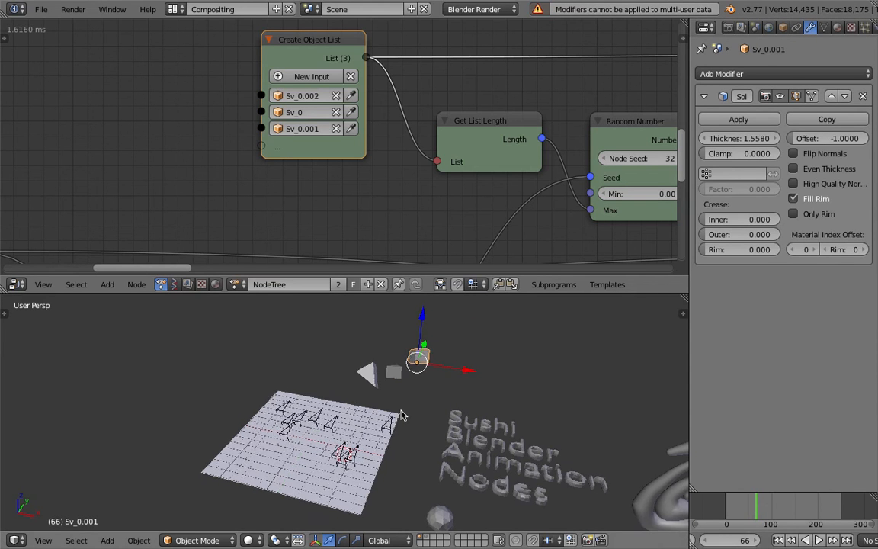
{"action": "middle_click_drag", "start_coordinate": [348, 420], "coordinate": [375, 440]}
{"action": "left_click_drag", "start_coordinate": [735, 508], "coordinate": [765, 508]}
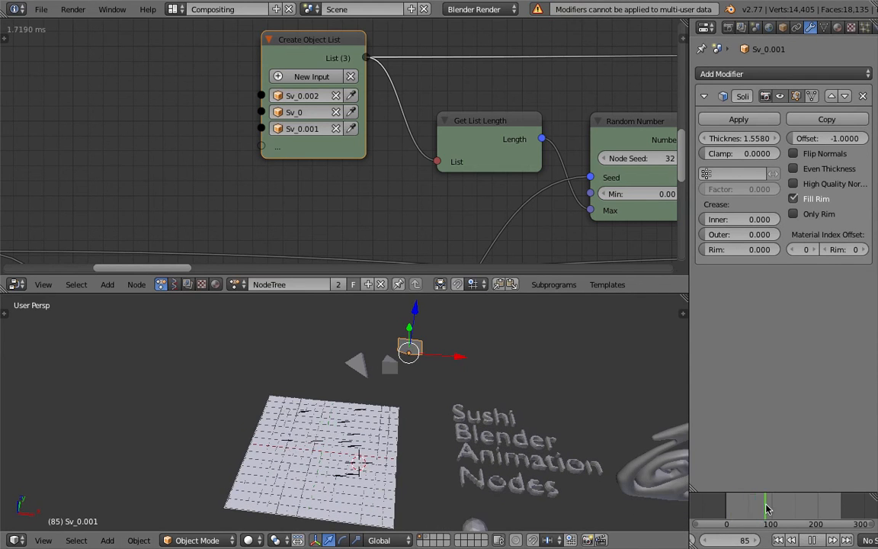
{"action": "key", "text": "Escape"}
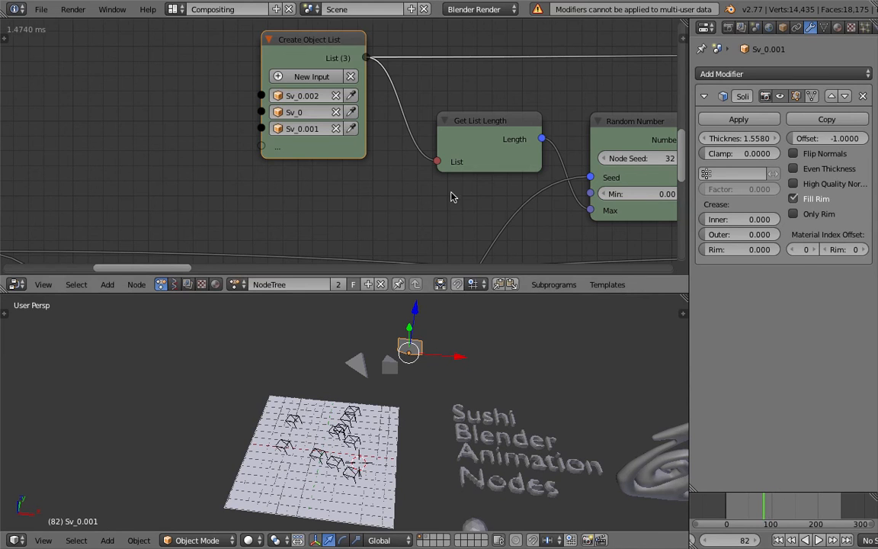
Trace the time-driven to Integer node feeding the Random Number seed and the chain up to Get List Element.
{"action": "scroll", "coordinate": [411, 179], "scroll_direction": "down", "scroll_amount": 2}
{"action": "scroll", "coordinate": [396, 138], "scroll_direction": "down", "scroll_amount": 2}
{"action": "middle_click_drag", "start_coordinate": [411, 179], "coordinate": [380, 140]}
{"action": "left_click", "coordinate": [303, 218]}
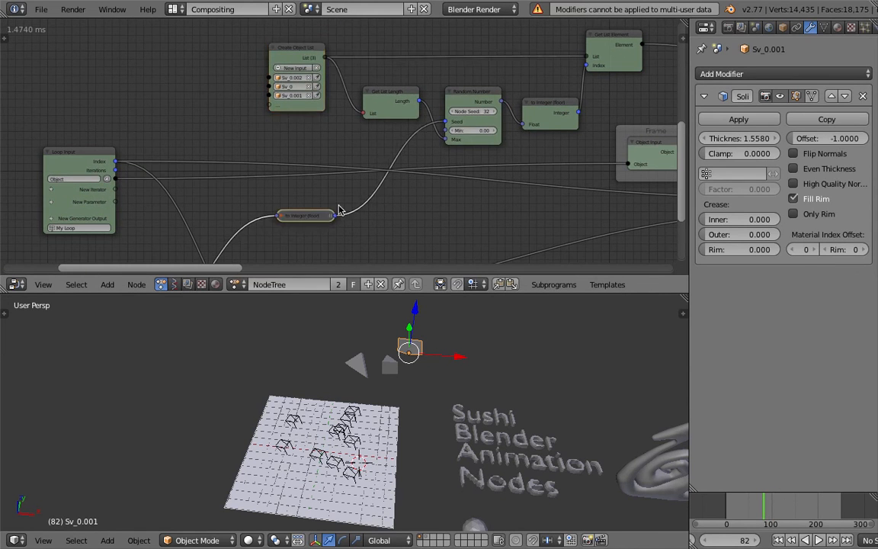
{"action": "scroll", "coordinate": [427, 192], "scroll_direction": "up", "scroll_amount": 2}
{"action": "middle_click_drag", "start_coordinate": [461, 187], "coordinate": [299, 229]}
{"action": "scroll", "coordinate": [300, 229], "scroll_direction": "up", "scroll_amount": 1}
{"action": "left_click_drag", "start_coordinate": [434, 147], "coordinate": [428, 140]}
{"action": "left_click_drag", "start_coordinate": [531, 81], "coordinate": [586, 94]}
{"action": "middle_click_drag", "start_coordinate": [586, 94], "coordinate": [582, 81]}
{"action": "left_click_drag", "start_coordinate": [437, 122], "coordinate": [455, 118]}
{"action": "scroll", "coordinate": [495, 126], "scroll_direction": "down", "scroll_amount": 1}
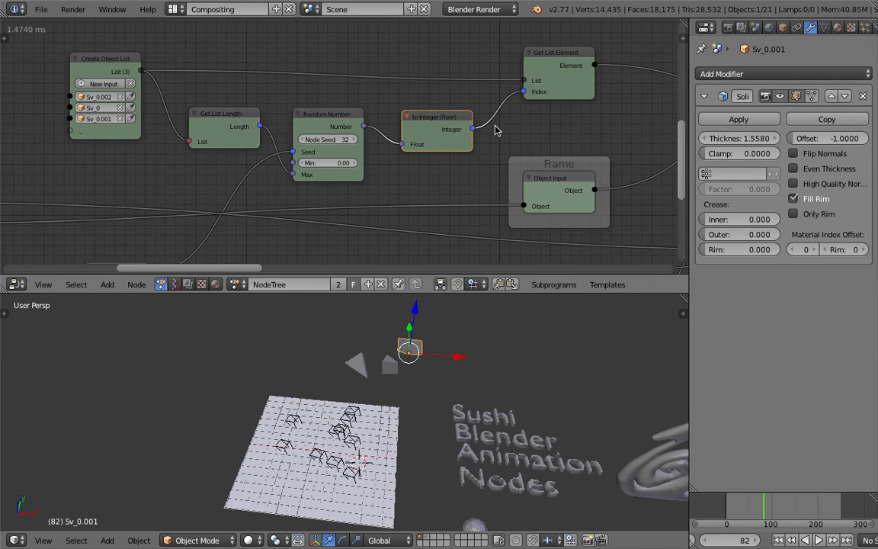
Connect the Loop Input's Index output to the Random Number node's Seed in place of the to Integer node.
{"action": "scroll", "coordinate": [339, 128], "scroll_direction": "down", "scroll_amount": 1}
{"action": "middle_click_drag", "start_coordinate": [217, 204], "coordinate": [319, 151]}
{"action": "left_click_drag", "start_coordinate": [237, 207], "coordinate": [249, 200]}
{"action": "scroll", "coordinate": [249, 201], "scroll_direction": "down", "scroll_amount": 1}
{"action": "middle_click_drag", "start_coordinate": [216, 223], "coordinate": [285, 142]}
{"action": "middle_click_drag", "start_coordinate": [179, 140], "coordinate": [162, 211]}
{"action": "scroll", "coordinate": [162, 190], "scroll_direction": "up", "scroll_amount": 1}
{"action": "left_click_drag", "start_coordinate": [89, 133], "coordinate": [474, 86]}
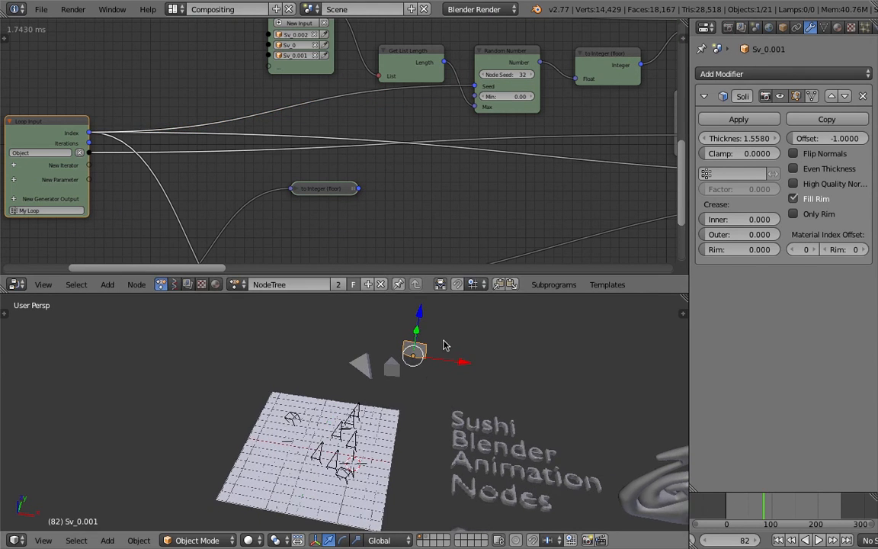
Tidy the layout of the Create Object List, Get List Length and Random Number nodes.
{"action": "middle_click_drag", "start_coordinate": [272, 129], "coordinate": [288, 155]}
{"action": "middle_click_drag", "start_coordinate": [468, 131], "coordinate": [482, 161]}
{"action": "left_click_drag", "start_coordinate": [444, 104], "coordinate": [448, 96]}
{"action": "left_click_drag", "start_coordinate": [341, 60], "coordinate": [346, 49]}
{"action": "left_click_drag", "start_coordinate": [440, 106], "coordinate": [434, 90]}
{"action": "left_click_drag", "start_coordinate": [527, 135], "coordinate": [518, 126]}
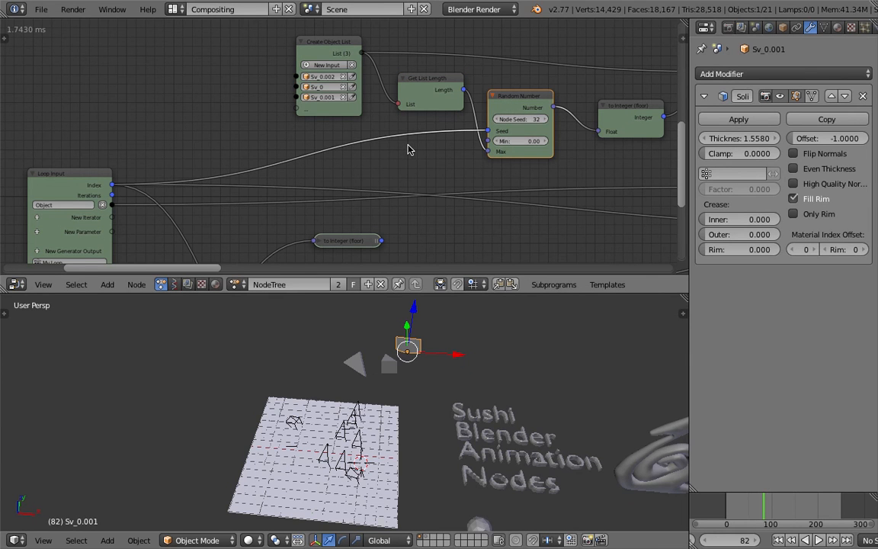
Look over the mixed brush shapes on the canvas and return the timeline to frame 1.
{"action": "scroll", "coordinate": [409, 149], "scroll_direction": "down", "scroll_amount": 1}
{"action": "middle_click_drag", "start_coordinate": [422, 421], "coordinate": [400, 427]}
{"action": "key", "text": "z"}
{"action": "key", "text": "z"}
{"action": "left_click", "coordinate": [785, 540]}
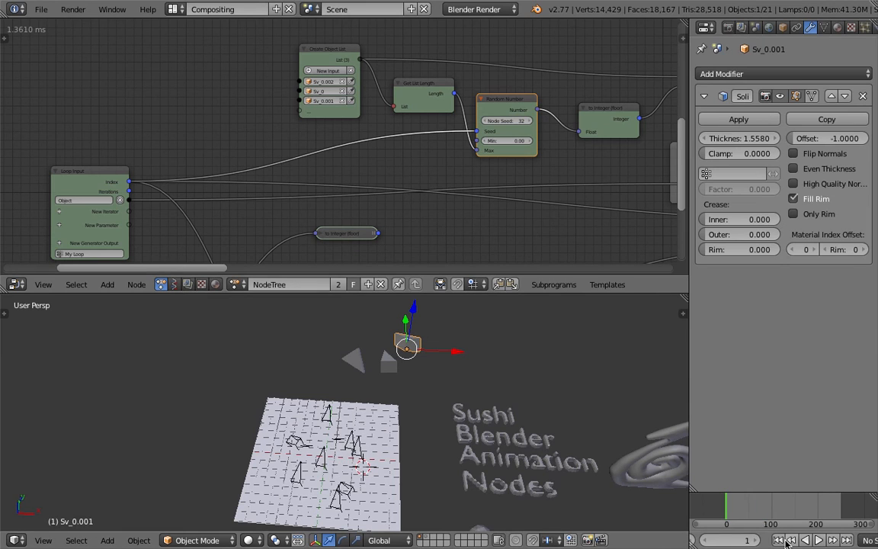
Set the canvas plane's Dynamic Paint surface format to Vertex.
{"action": "right_click", "coordinate": [382, 435]}
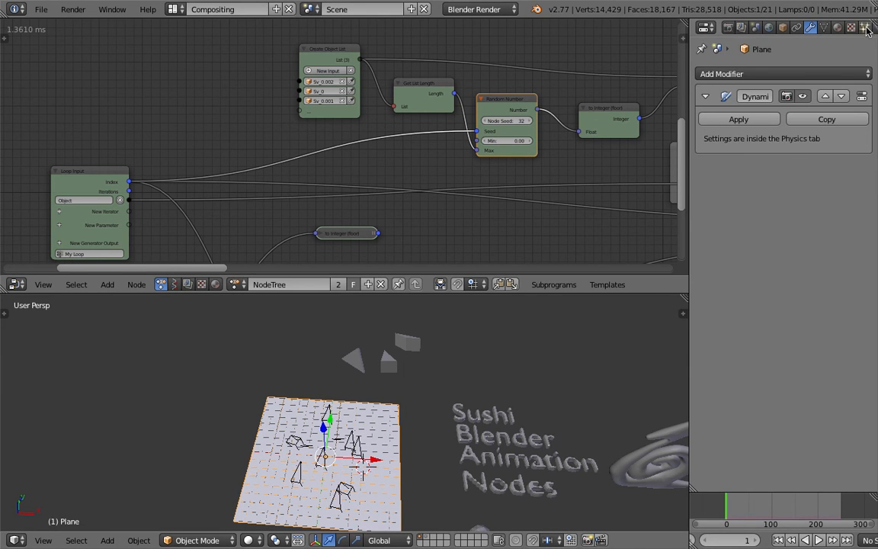
{"action": "scroll", "coordinate": [866, 31], "scroll_direction": "down", "scroll_amount": 3}
{"action": "left_click", "coordinate": [822, 29]}
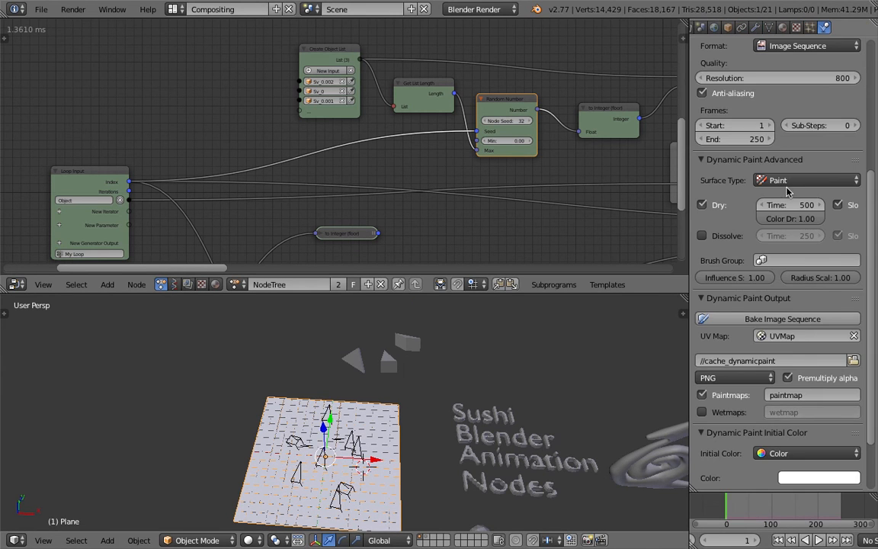
{"action": "left_click", "coordinate": [786, 185]}
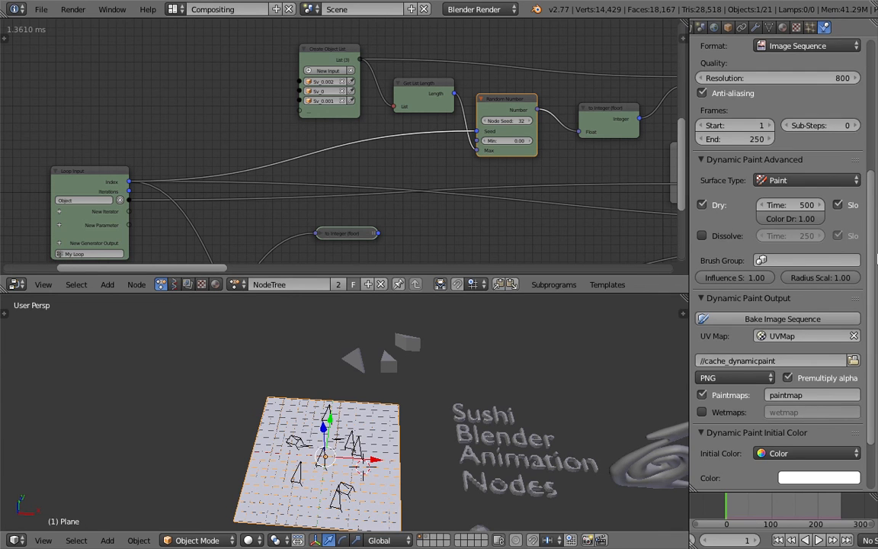
{"action": "scroll", "coordinate": [874, 192], "scroll_direction": "up", "scroll_amount": 3}
{"action": "left_click", "coordinate": [801, 147]}
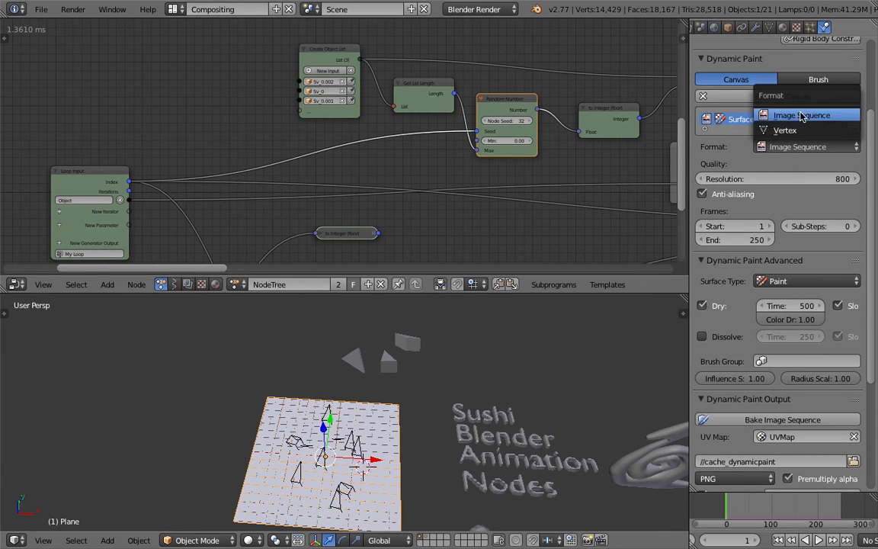
{"action": "left_click", "coordinate": [785, 130]}
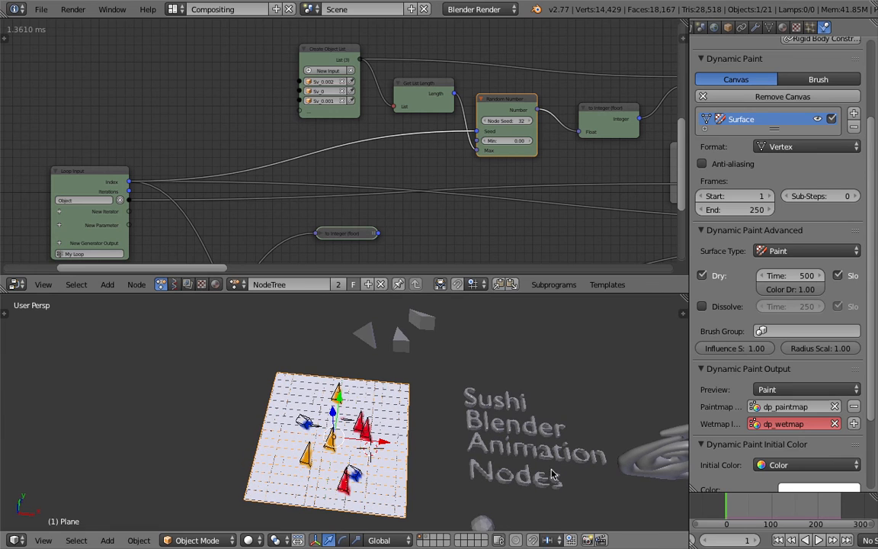
Play the animation to stamp paint onto the canvas, stop it and inspect the painted result.
{"action": "left_click", "coordinate": [818, 540]}
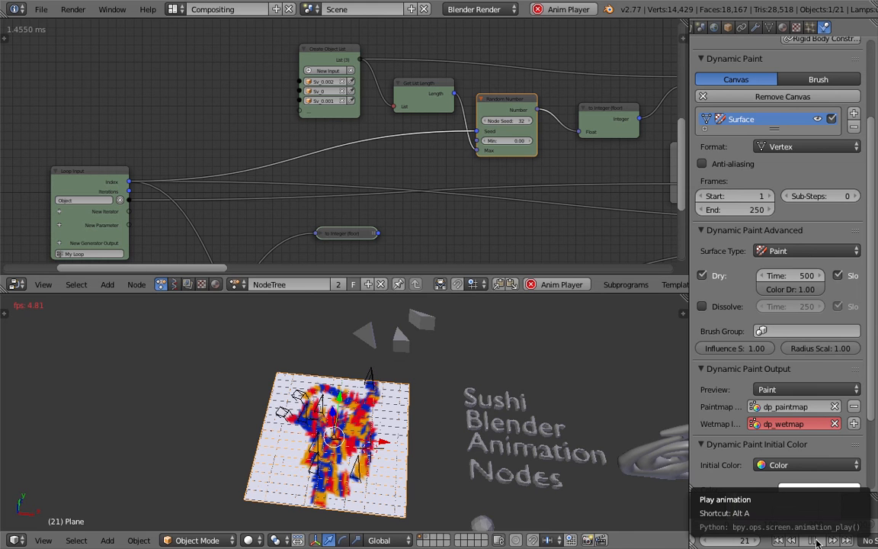
{"action": "left_click", "coordinate": [816, 542]}
{"action": "mouse_move", "coordinate": [329, 443]}
{"action": "middle_mouse_down"}
{"action": "mouse_move", "coordinate": [352, 434]}
{"action": "mouse_move", "coordinate": [332, 433]}
{"action": "mouse_move", "coordinate": [339, 438]}
{"action": "mouse_move", "coordinate": [320, 449]}
{"action": "mouse_move", "coordinate": [331, 465]}
{"action": "mouse_move", "coordinate": [285, 425]}
{"action": "mouse_move", "coordinate": [337, 427]}
{"action": "mouse_move", "coordinate": [301, 373]}
{"action": "mouse_move", "coordinate": [340, 408]}
{"action": "mouse_move", "coordinate": [314, 369]}
{"action": "middle_mouse_up"}
{"action": "scroll", "coordinate": [332, 432], "scroll_direction": "up", "scroll_amount": 2}
{"action": "scroll", "coordinate": [330, 407], "scroll_direction": "down", "scroll_amount": 1}
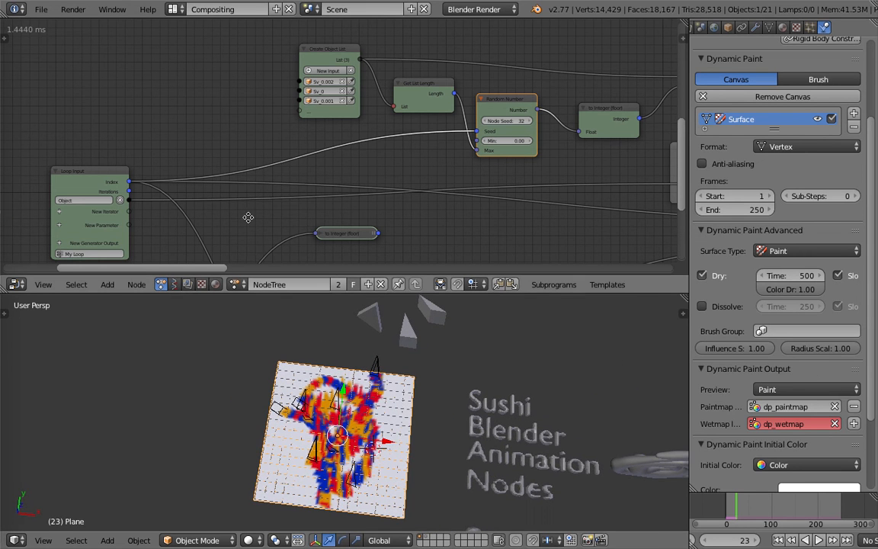
Examine the Object Instancer, Invoke Subprogram and Loop Input nodes at the start of the tree.
{"action": "middle_click_drag", "start_coordinate": [249, 217], "coordinate": [259, 209]}
{"action": "middle_click_drag", "start_coordinate": [166, 151], "coordinate": [327, 88]}
{"action": "scroll", "coordinate": [357, 156], "scroll_direction": "down", "scroll_amount": 1}
{"action": "middle_click_drag", "start_coordinate": [357, 156], "coordinate": [250, 215]}
{"action": "scroll", "coordinate": [317, 155], "scroll_direction": "up", "scroll_amount": 2}
{"action": "middle_click_drag", "start_coordinate": [275, 142], "coordinate": [541, 76]}
{"action": "scroll", "coordinate": [304, 126], "scroll_direction": "down", "scroll_amount": 1}
{"action": "scroll", "coordinate": [368, 134], "scroll_direction": "down", "scroll_amount": 2}
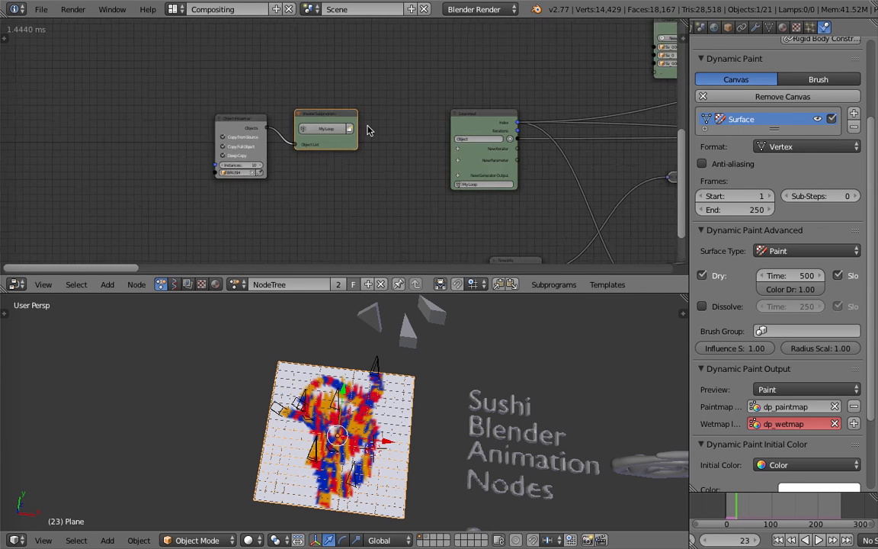
{"action": "left_click", "coordinate": [41, 9]}
{"action": "left_click", "coordinate": [80, 115]}
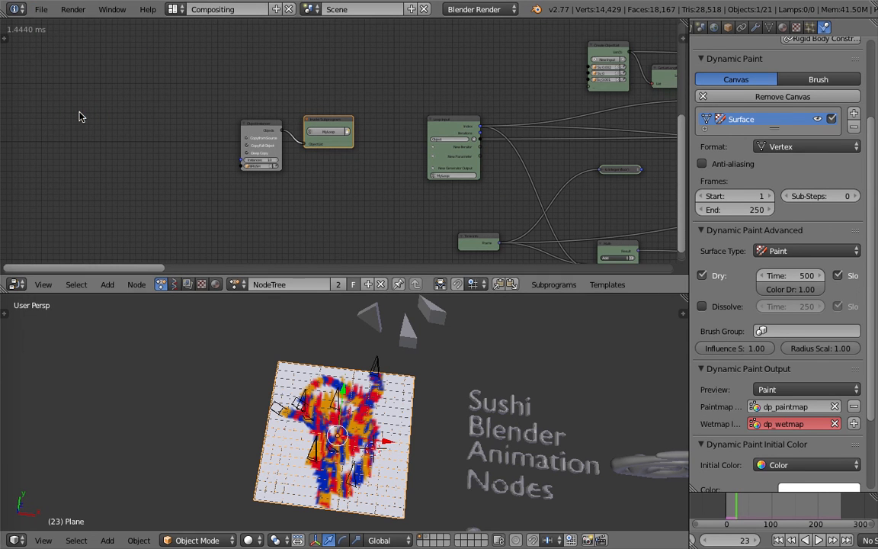
{"action": "key", "text": "ctrl+Left"}
{"action": "mouse_move", "coordinate": [6, 216]}
{"action": "key", "text": "ctrl+Right"}
{"action": "scroll", "coordinate": [346, 211], "scroll_direction": "right", "scroll_amount": 10}
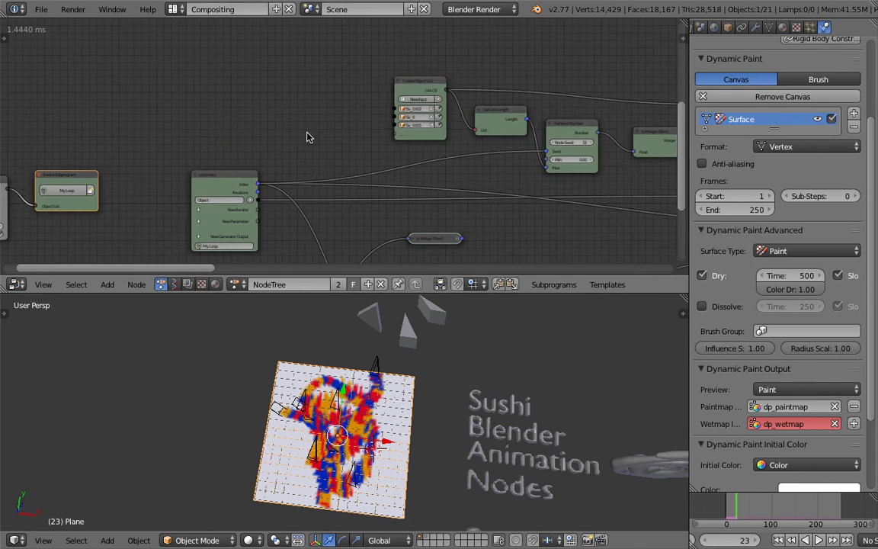
Detach the Create Object List node from the loop's chain and place it below the Object Instancer.
{"action": "left_click_drag", "start_coordinate": [353, 90], "coordinate": [272, 91]}
{"action": "middle_click_drag", "start_coordinate": [388, 102], "coordinate": [263, 123]}
{"action": "middle_click_drag", "start_coordinate": [202, 118], "coordinate": [410, 74]}
{"action": "scroll", "coordinate": [502, 82], "scroll_direction": "down", "scroll_amount": 2}
{"action": "left_click_drag", "start_coordinate": [411, 73], "coordinate": [116, 226]}
{"action": "middle_click_drag", "start_coordinate": [181, 195], "coordinate": [224, 161]}
{"action": "scroll", "coordinate": [224, 161], "scroll_direction": "up", "scroll_amount": 3}
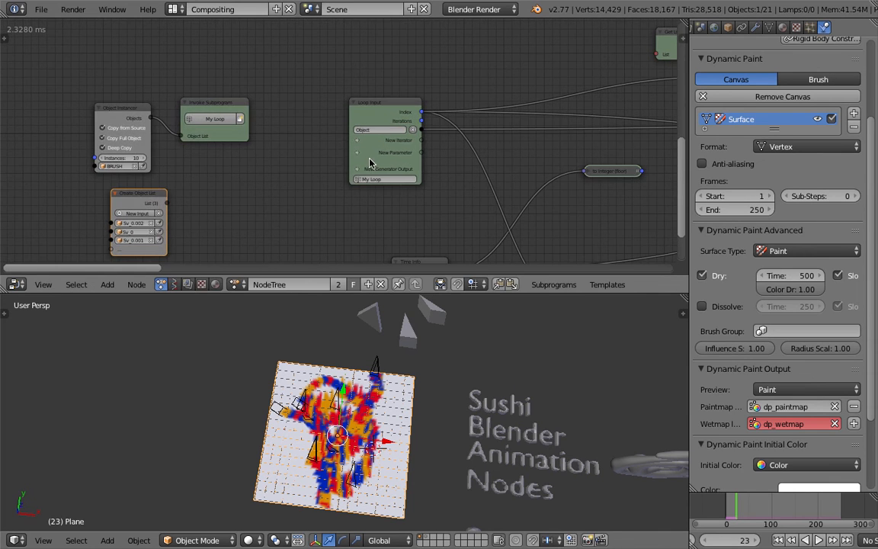
Add an Object List iterator to the Loop Input and feed it from the Create Object List node through the My Loop subprogram.
{"action": "key", "text": "space"}
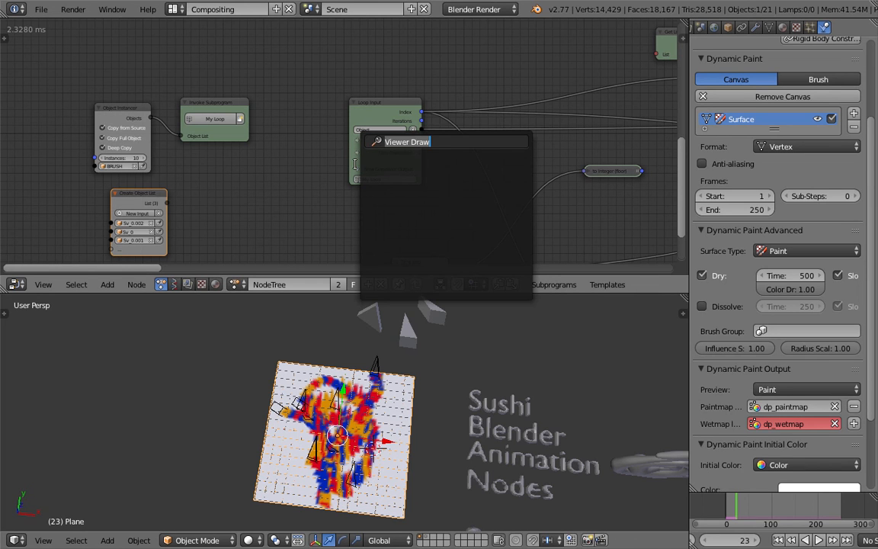
{"action": "type", "text": "object"}
{"action": "key", "text": "Down"}
{"action": "key", "text": "Return"}
{"action": "left_click_drag", "start_coordinate": [167, 204], "coordinate": [183, 145]}
Examine the node chain running from the Loop Input to the Get List Length, Random Number and Get List Element nodes.
{"action": "middle_click_drag", "start_coordinate": [261, 121], "coordinate": [109, 184]}
{"action": "scroll", "coordinate": [365, 140], "scroll_direction": "down", "scroll_amount": 2}
{"action": "middle_click_drag", "start_coordinate": [292, 185], "coordinate": [315, 148]}
{"action": "scroll", "coordinate": [339, 156], "scroll_direction": "up", "scroll_amount": 2}
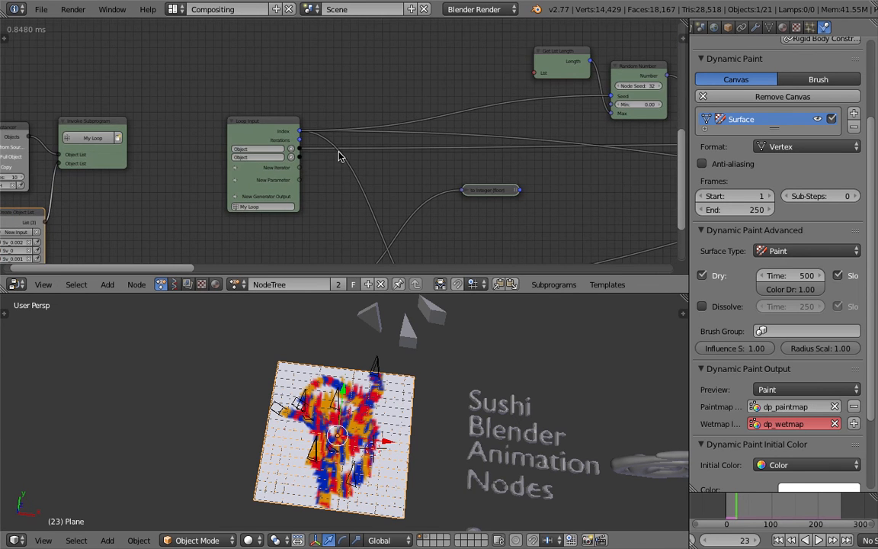
{"action": "scroll", "coordinate": [300, 113], "scroll_direction": "down", "scroll_amount": 2}
{"action": "mouse_move", "coordinate": [410, 87]}
{"action": "middle_mouse_down"}
{"action": "mouse_move", "coordinate": [300, 97]}
{"action": "mouse_move", "coordinate": [199, 121]}
{"action": "middle_mouse_up"}
{"action": "scroll", "coordinate": [257, 138], "scroll_direction": "down", "scroll_amount": 1}
{"action": "mouse_move", "coordinate": [249, 135]}
{"action": "middle_mouse_down"}
{"action": "mouse_move", "coordinate": [163, 132]}
{"action": "mouse_move", "coordinate": [167, 148]}
{"action": "middle_mouse_up"}
{"action": "scroll", "coordinate": [160, 135], "scroll_direction": "down", "scroll_amount": 1}
{"action": "left_click_drag", "start_coordinate": [460, 83], "coordinate": [468, 81]}
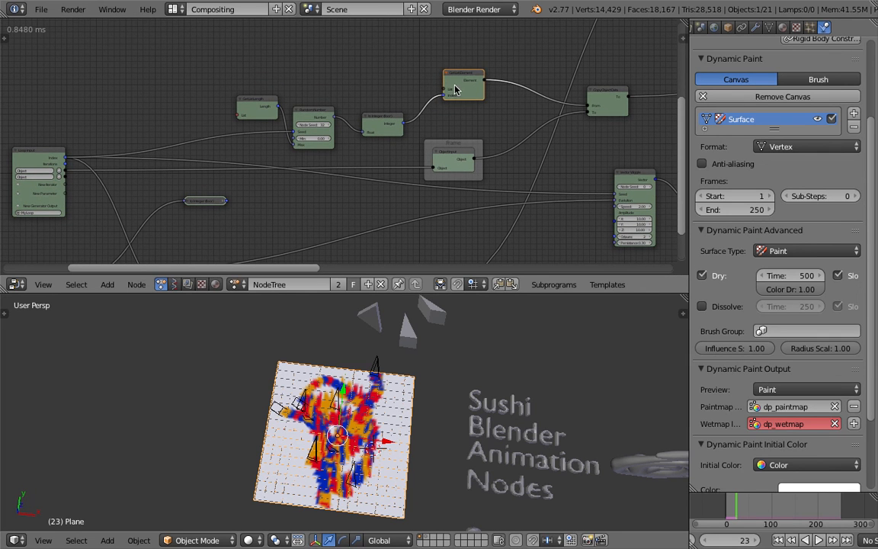
{"action": "middle_click_drag", "start_coordinate": [612, 45], "coordinate": [660, 20]}
{"action": "middle_click_drag", "start_coordinate": [296, 89], "coordinate": [333, 104]}
{"action": "scroll", "coordinate": [364, 83], "scroll_direction": "down", "scroll_amount": 2}
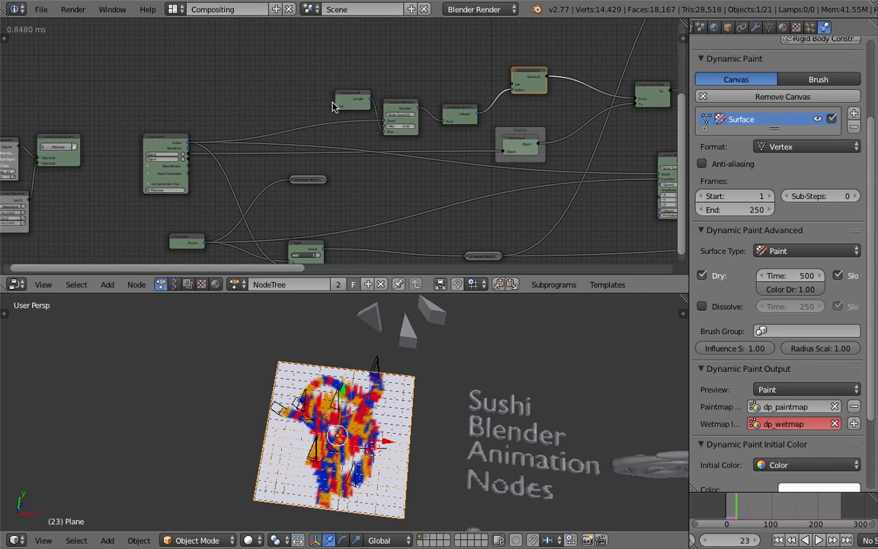
{"action": "scroll", "coordinate": [254, 140], "scroll_direction": "up", "scroll_amount": 1}
{"action": "middle_click_drag", "start_coordinate": [241, 151], "coordinate": [241, 155]}
{"action": "middle_click_drag", "start_coordinate": [312, 127], "coordinate": [405, 112]}
{"action": "middle_click_drag", "start_coordinate": [288, 166], "coordinate": [323, 155]}
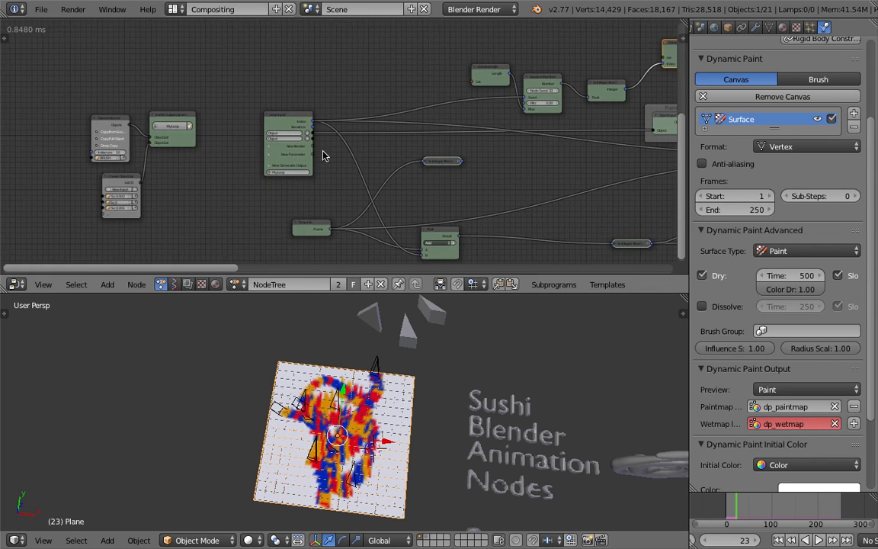
Add an Object List parameter to the Loop Input and feed it from the Create Object List node through the My Loop subprogram.
{"action": "scroll", "coordinate": [336, 138], "scroll_direction": "up", "scroll_amount": 4}
{"action": "left_click", "coordinate": [243, 160]}
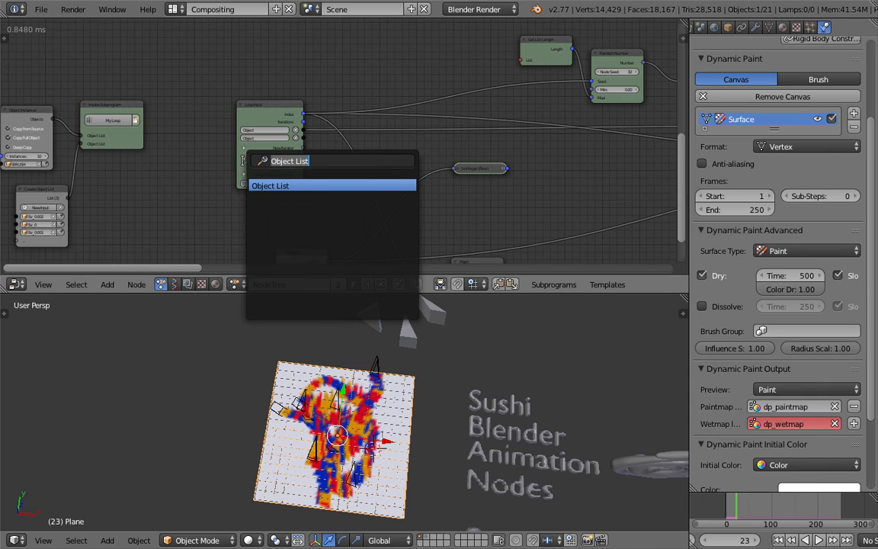
{"action": "left_click", "coordinate": [258, 190]}
{"action": "middle_click_drag", "start_coordinate": [152, 174], "coordinate": [259, 174]}
{"action": "left_click_drag", "start_coordinate": [157, 194], "coordinate": [226, 185]}
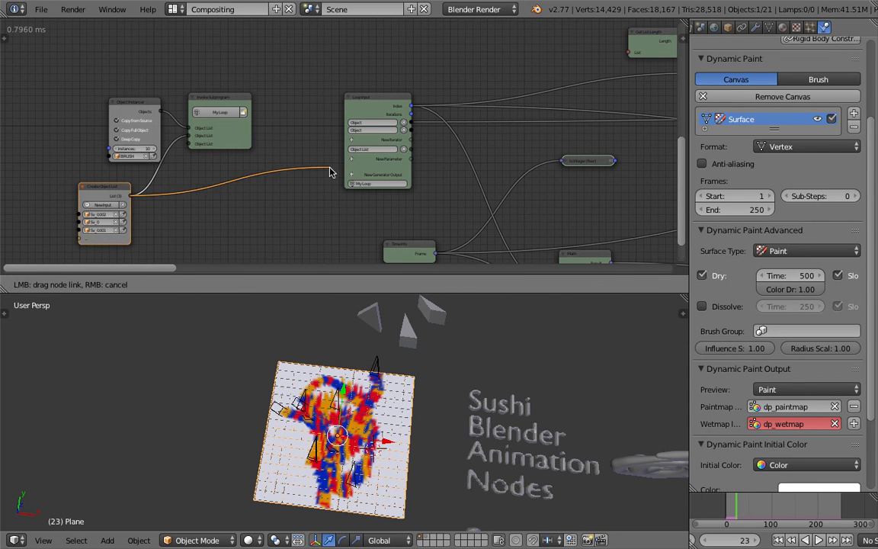
{"action": "left_click_drag", "start_coordinate": [192, 147], "coordinate": [190, 144]}
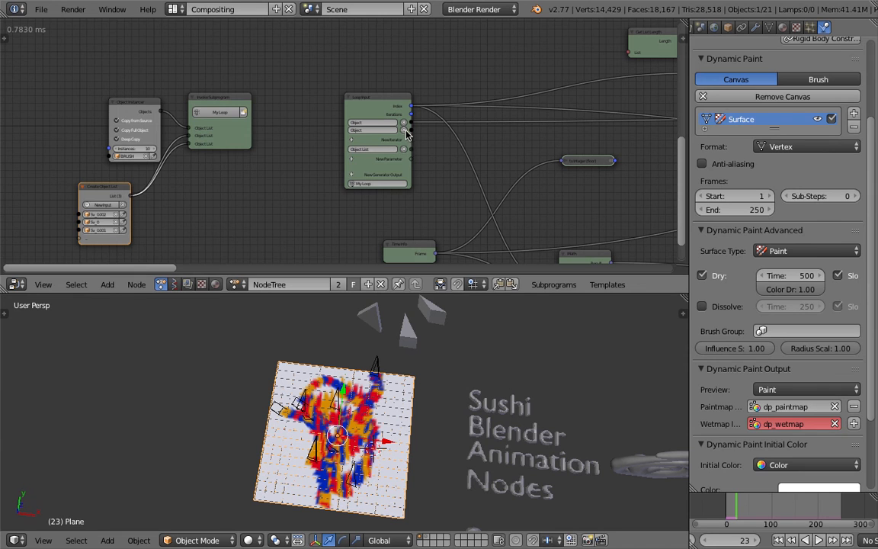
Remove the second Object iterator from the Loop Input and connect its Object List parameter to the Get List Length node.
{"action": "left_click", "coordinate": [405, 131]}
{"action": "middle_click_drag", "start_coordinate": [296, 130], "coordinate": [188, 183]}
{"action": "scroll", "coordinate": [397, 105], "scroll_direction": "down", "scroll_amount": 2}
{"action": "middle_click_drag", "start_coordinate": [404, 102], "coordinate": [281, 113]}
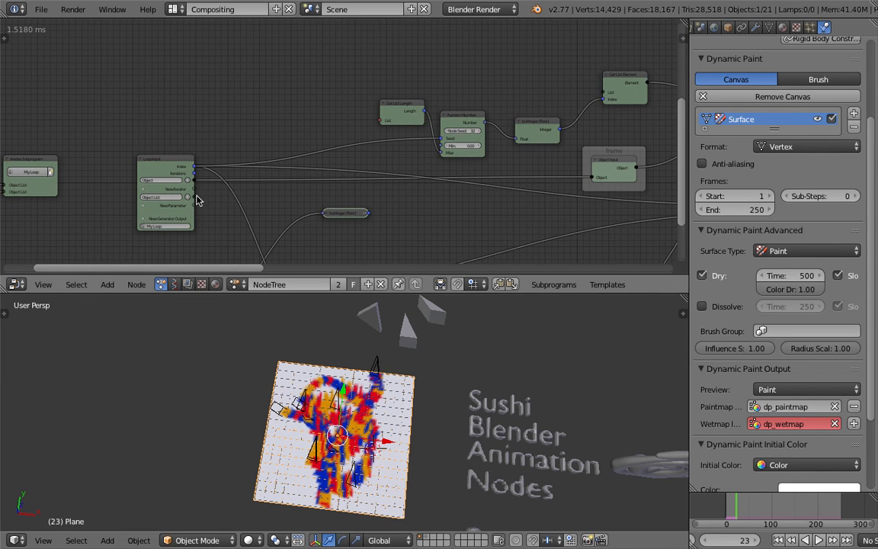
{"action": "left_click_drag", "start_coordinate": [189, 197], "coordinate": [327, 131]}
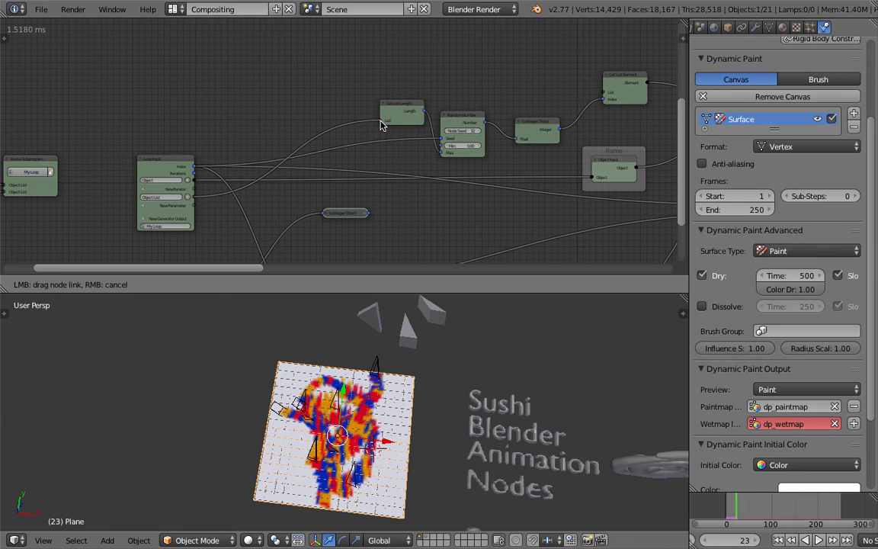
{"action": "left_click_drag", "start_coordinate": [381, 125], "coordinate": [383, 122]}
{"action": "middle_click_drag", "start_coordinate": [337, 126], "coordinate": [249, 114]}
Save the file over the existing one and replay the animation from the first frame to inspect the stamped paint.
{"action": "key", "text": "ctrl+s"}
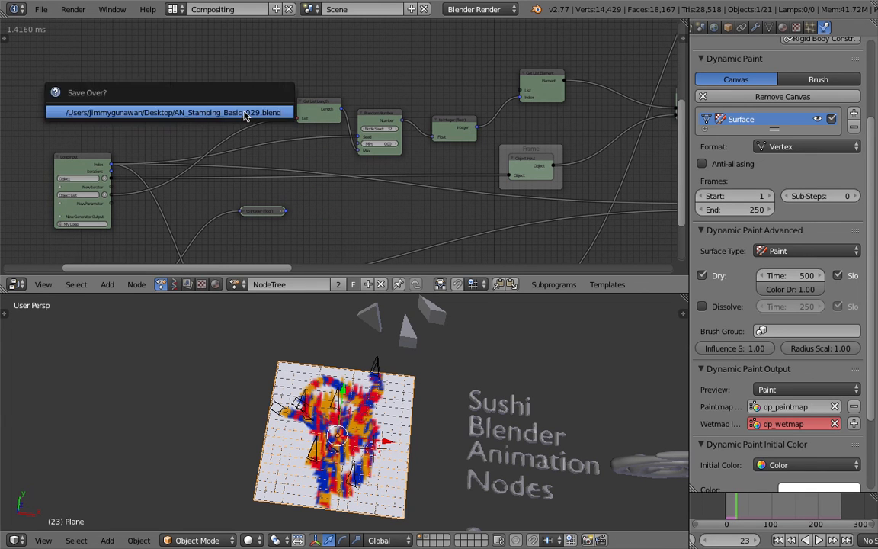
{"action": "left_click", "coordinate": [778, 540]}
{"action": "left_click", "coordinate": [818, 539]}
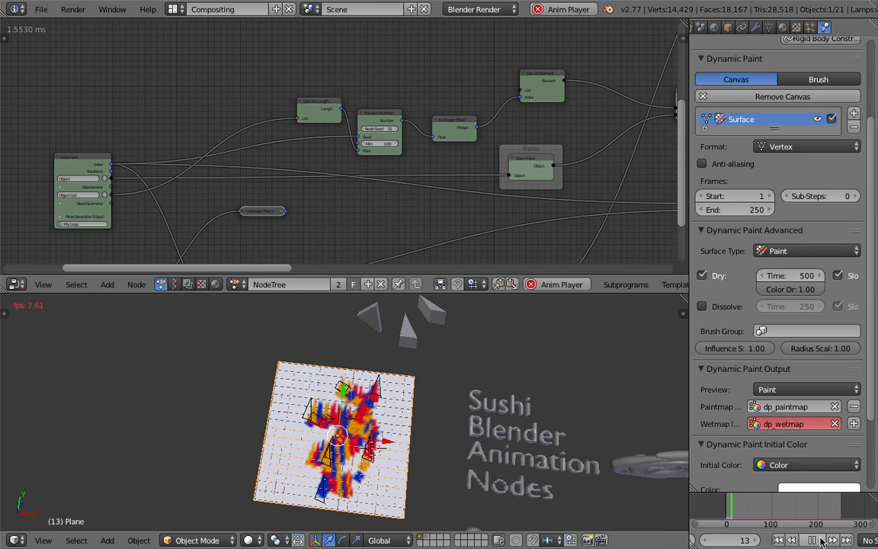
{"action": "key", "text": "alt+a"}
{"action": "scroll", "coordinate": [261, 396], "scroll_direction": "up", "scroll_amount": 10}
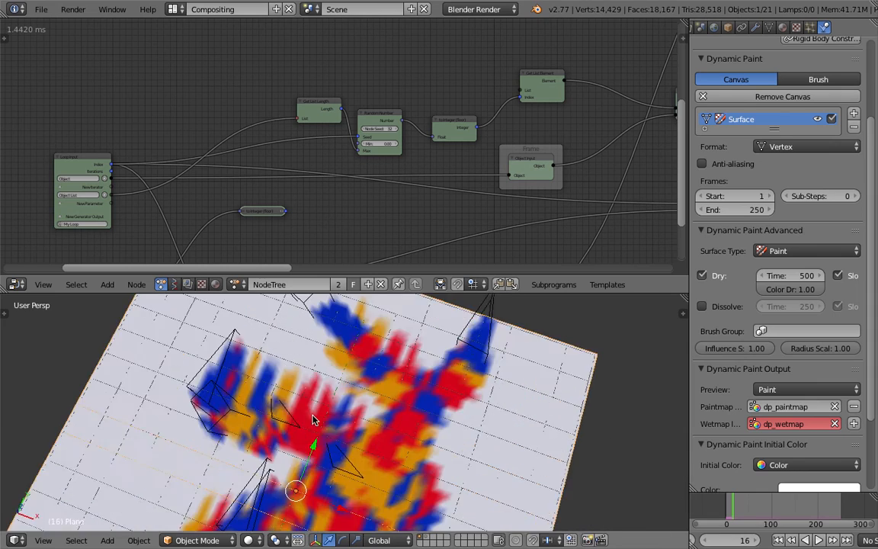
{"action": "scroll", "coordinate": [342, 373], "scroll_direction": "down", "scroll_amount": 3}
{"action": "key", "text": "z"}
{"action": "key", "text": "z"}
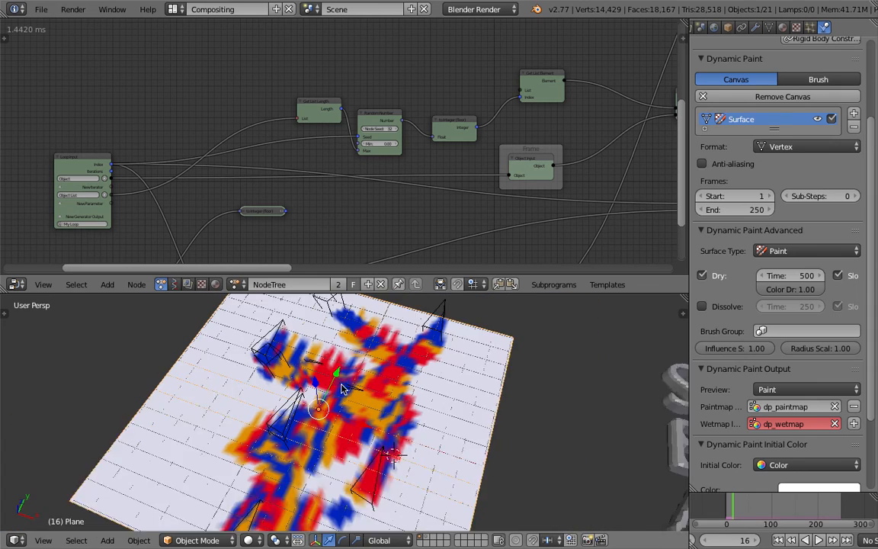
{"action": "middle_click_drag", "start_coordinate": [340, 386], "coordinate": [374, 384]}
Set the Random Number node's seed to 89 and move the To Integer (floor) node up level with it.
{"action": "middle_click_drag", "start_coordinate": [226, 221], "coordinate": [282, 194]}
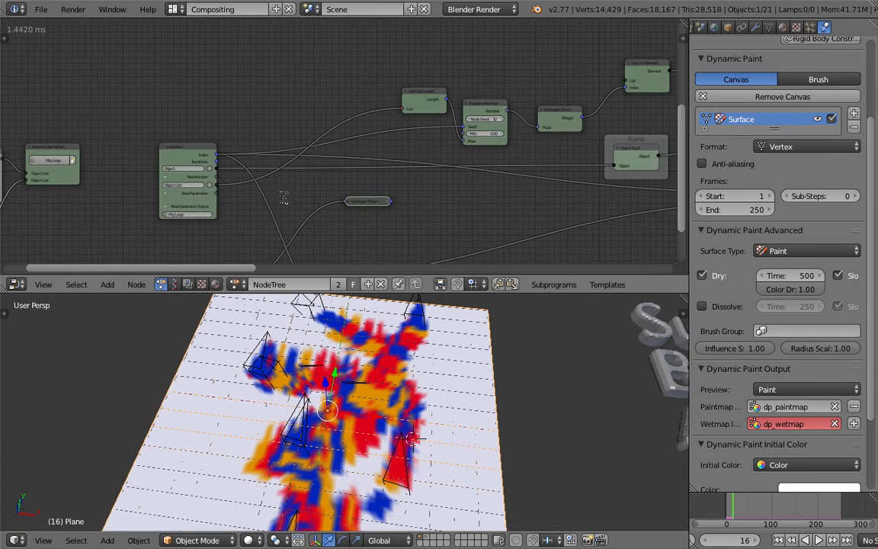
{"action": "middle_click_drag", "start_coordinate": [396, 177], "coordinate": [214, 220]}
{"action": "scroll", "coordinate": [254, 190], "scroll_direction": "up", "scroll_amount": 1}
{"action": "middle_click_drag", "start_coordinate": [319, 192], "coordinate": [320, 174], "text": "ctrl"}
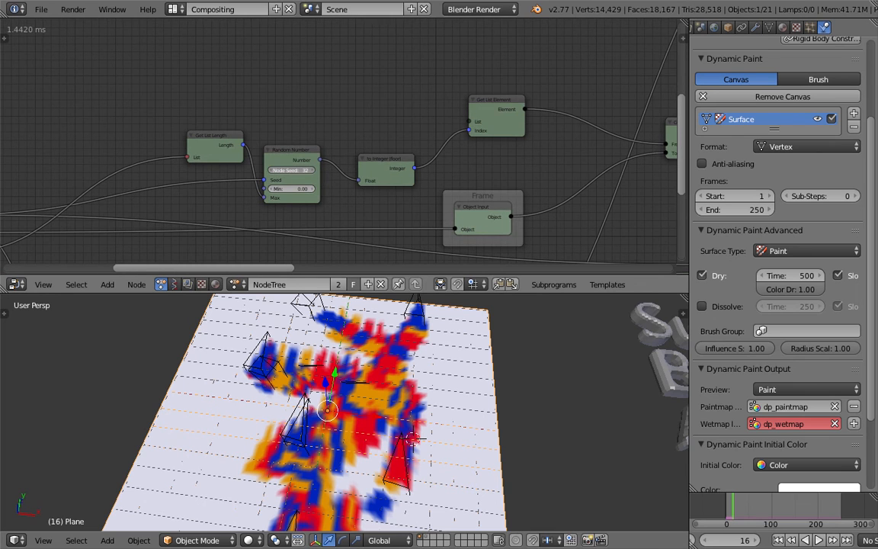
{"action": "left_click_drag", "start_coordinate": [378, 164], "coordinate": [387, 141]}
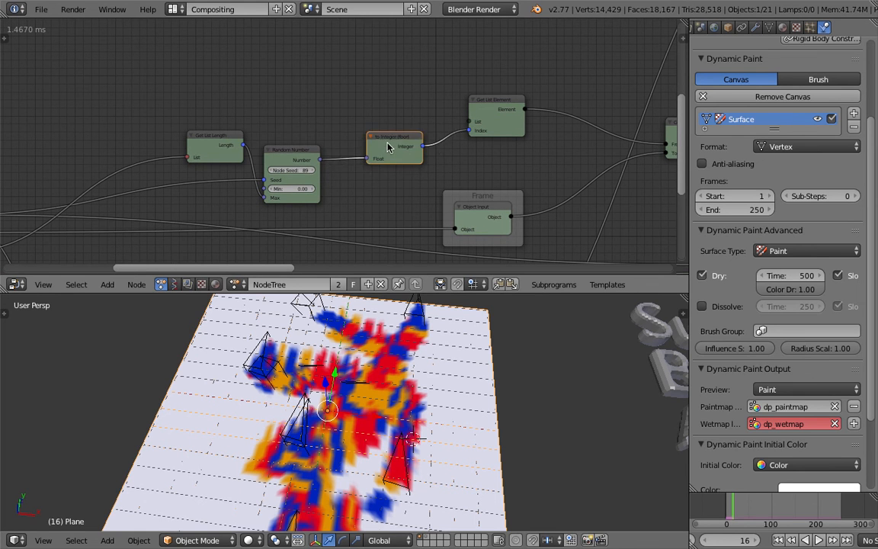
{"action": "middle_click_drag", "start_coordinate": [424, 128], "coordinate": [318, 157]}
{"action": "left_click_drag", "start_coordinate": [366, 147], "coordinate": [379, 136]}
Connect the Loop Input's Object List parameter to the List input of the Get List Element node.
{"action": "middle_click_drag", "start_coordinate": [252, 167], "coordinate": [360, 153]}
{"action": "left_click", "coordinate": [224, 147]}
{"action": "middle_click_drag", "start_coordinate": [217, 116], "coordinate": [300, 103]}
{"action": "middle_click_drag", "start_coordinate": [160, 153], "coordinate": [289, 142]}
{"action": "scroll", "coordinate": [290, 143], "scroll_direction": "down", "scroll_amount": 1}
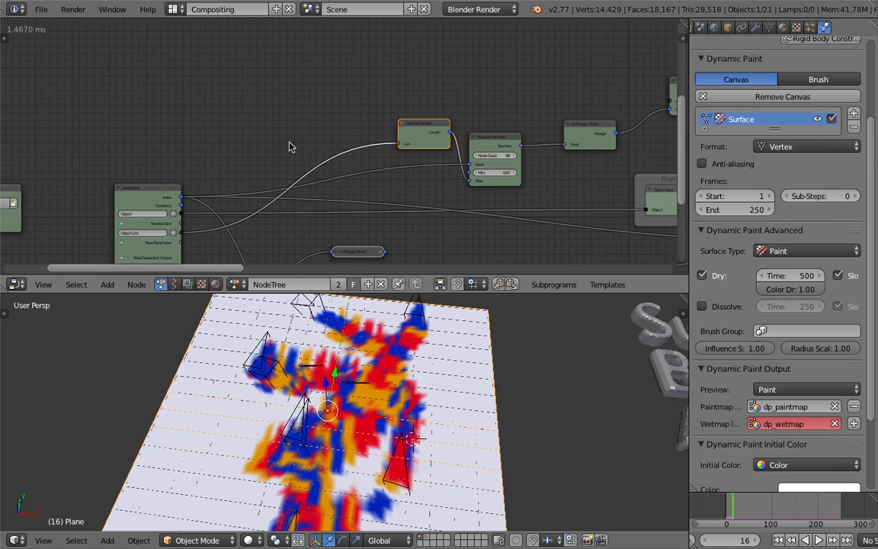
{"action": "scroll", "coordinate": [200, 222], "scroll_direction": "down", "scroll_amount": 1}
{"action": "middle_click_drag", "start_coordinate": [201, 223], "coordinate": [144, 223]}
{"action": "left_click_drag", "start_coordinate": [126, 232], "coordinate": [543, 120]}
{"action": "middle_click_drag", "start_coordinate": [470, 143], "coordinate": [481, 104]}
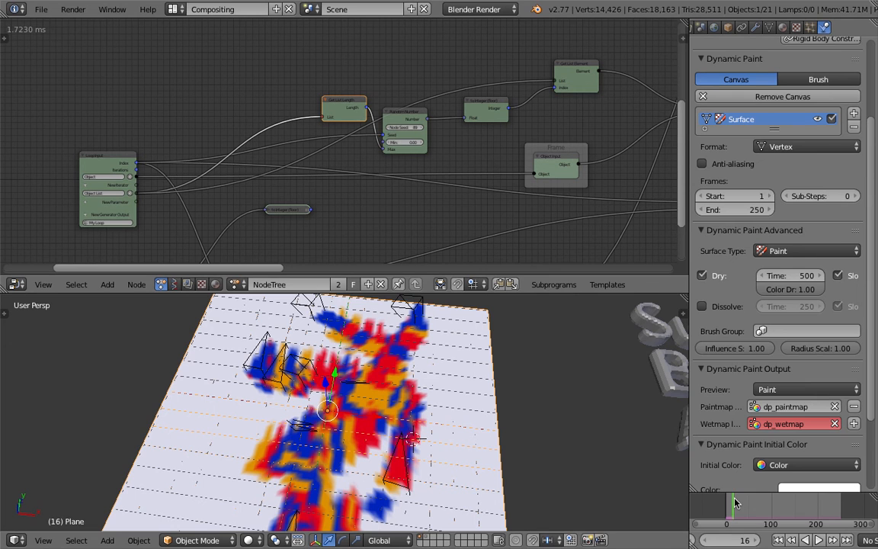
Scrub and play through the animation, stop it and inspect the brush shapes and paint on the canvas.
{"action": "left_click_drag", "start_coordinate": [735, 505], "coordinate": [767, 505]}
{"action": "scroll", "coordinate": [553, 463], "scroll_direction": "down", "scroll_amount": 3}
{"action": "middle_click_drag", "start_coordinate": [548, 457], "coordinate": [575, 457]}
{"action": "key", "text": "alt+a"}
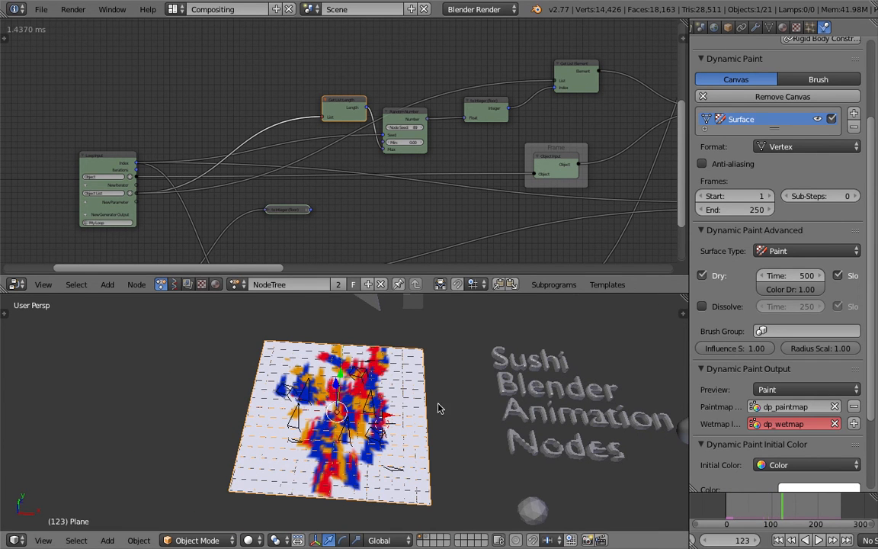
{"action": "key", "text": "z"}
{"action": "key", "text": "z"}
{"action": "middle_click_drag", "start_coordinate": [361, 381], "coordinate": [405, 404]}
{"action": "scroll", "coordinate": [370, 360], "scroll_direction": "up", "scroll_amount": 2}
{"action": "scroll", "coordinate": [415, 133], "scroll_direction": "up", "scroll_amount": 1}
{"action": "scroll", "coordinate": [448, 143], "scroll_direction": "up", "scroll_amount": 1}
Set the Random Number node's seed to 144 and save the file over the existing one.
{"action": "left_click_drag", "start_coordinate": [432, 123], "coordinate": [472, 123]}
{"action": "middle_click_drag", "start_coordinate": [405, 381], "coordinate": [425, 427]}
{"action": "scroll", "coordinate": [432, 416], "scroll_direction": "down", "scroll_amount": 3}
{"action": "key", "text": "ctrl+s"}
{"action": "left_click", "coordinate": [409, 425]}
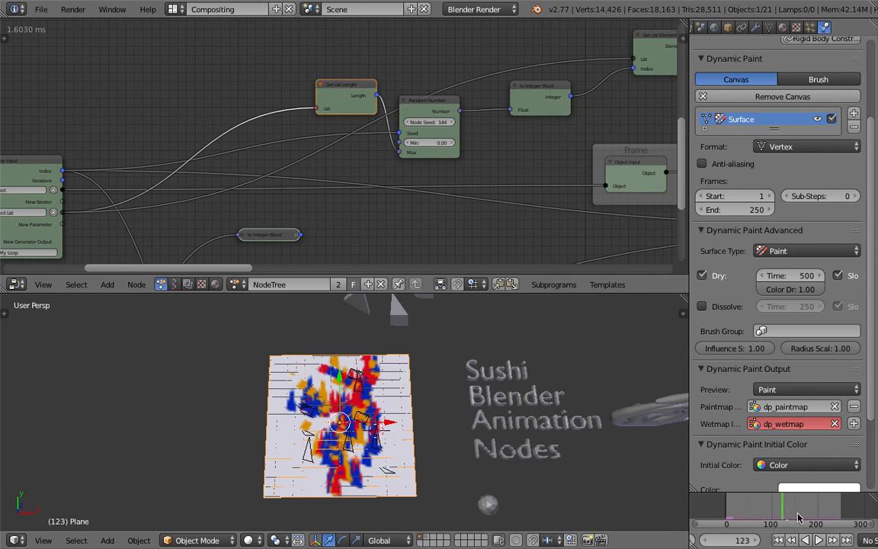
Replay the animation from the first frame, stop it and save the file again.
{"action": "left_click", "coordinate": [778, 539]}
{"action": "left_click", "coordinate": [818, 539]}
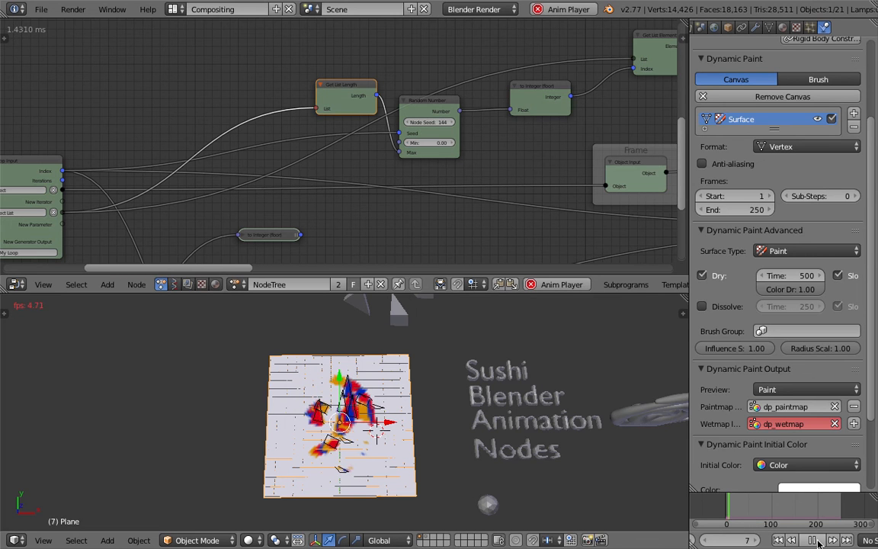
{"action": "left_click", "coordinate": [818, 541]}
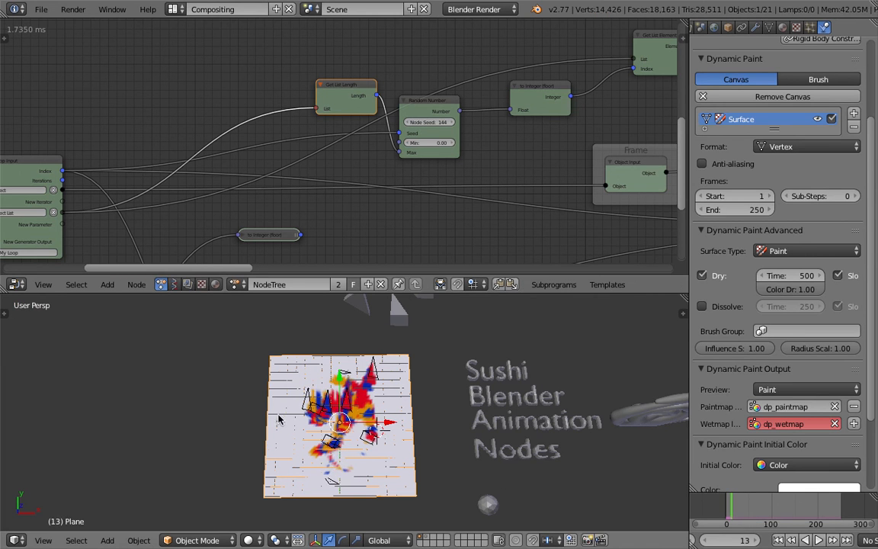
{"action": "middle_click_drag", "start_coordinate": [278, 416], "coordinate": [328, 391]}
{"action": "key", "text": "ctrl+s"}
{"action": "left_click", "coordinate": [323, 395]}
Align the Object Instancer node above the Create Object List node at the start of the tree.
{"action": "middle_click_drag", "start_coordinate": [106, 209], "coordinate": [368, 164]}
{"action": "scroll", "coordinate": [368, 165], "scroll_direction": "down", "scroll_amount": 2}
{"action": "mouse_move", "coordinate": [209, 159]}
{"action": "middle_mouse_down"}
{"action": "mouse_move", "coordinate": [339, 98]}
{"action": "mouse_move", "coordinate": [354, 147]}
{"action": "middle_mouse_up"}
{"action": "left_click_drag", "start_coordinate": [333, 143], "coordinate": [353, 136]}
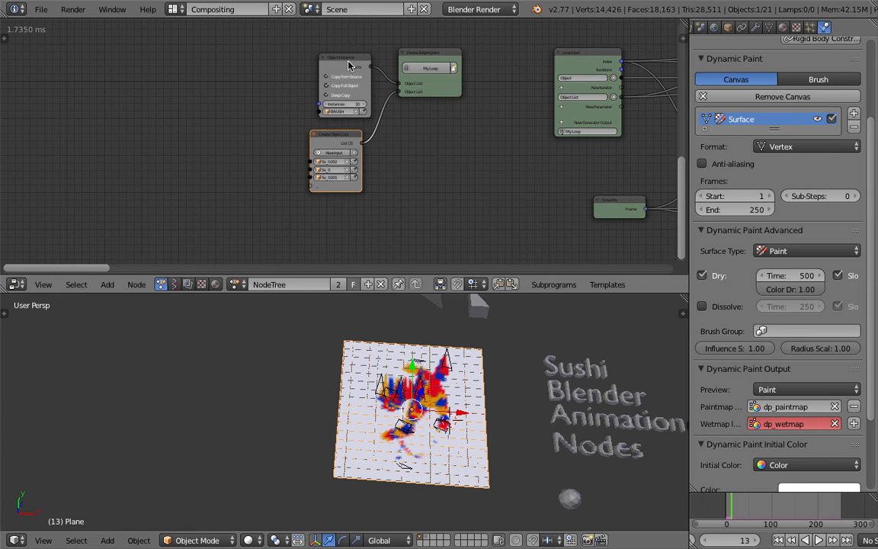
{"action": "left_click_drag", "start_coordinate": [369, 87], "coordinate": [363, 78]}
{"action": "middle_click_drag", "start_coordinate": [522, 162], "coordinate": [465, 167]}
{"action": "middle_click_drag", "start_coordinate": [249, 372], "coordinate": [257, 384]}
Try adding a Text Sequence Output node in the empty area beside the Create Object List node.
{"action": "key", "text": "shift+a"}
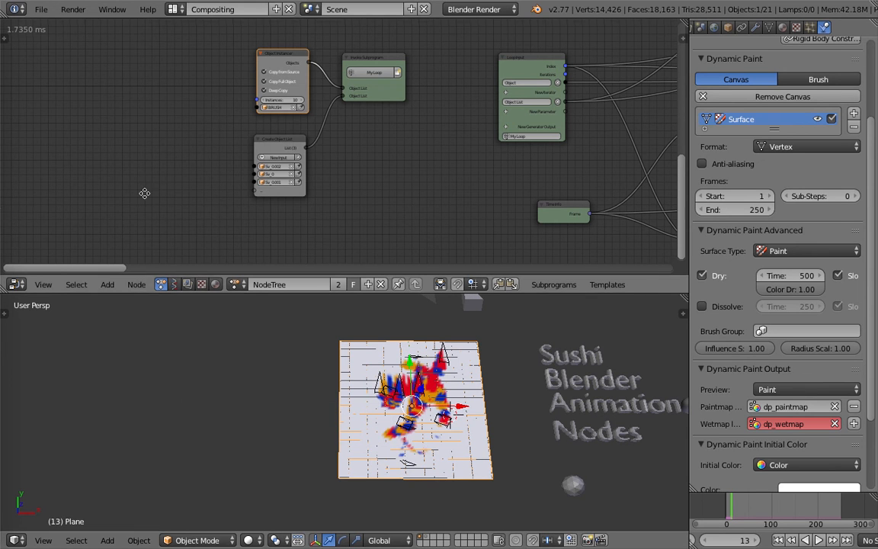
{"action": "middle_click_drag", "start_coordinate": [144, 192], "coordinate": [218, 168]}
{"action": "key", "text": "shift+a"}
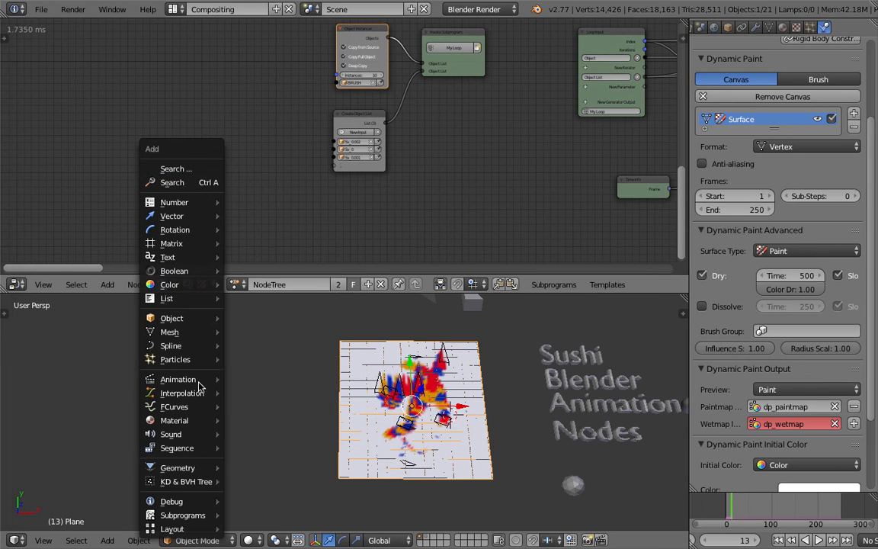
{"action": "mouse_move", "coordinate": [192, 295]}
{"action": "mouse_move", "coordinate": [196, 258]}
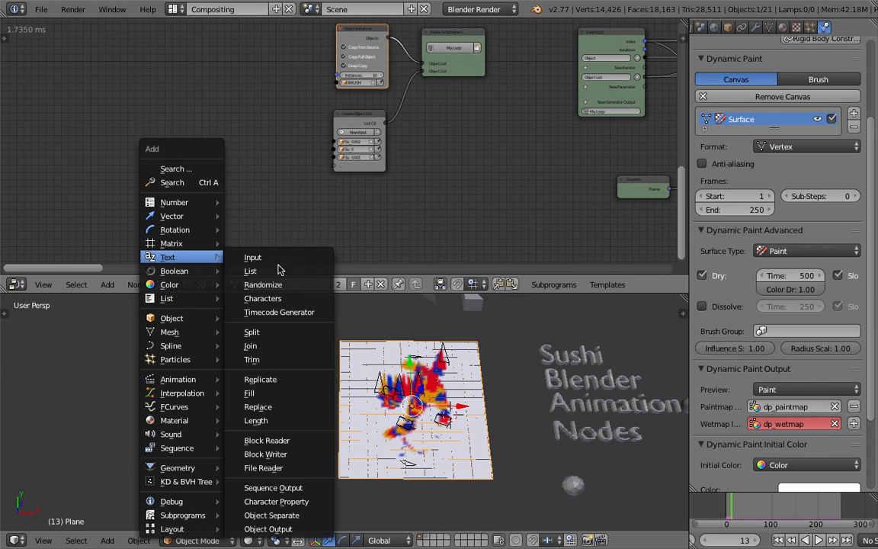
{"action": "left_click", "coordinate": [311, 488]}
{"action": "left_click", "coordinate": [105, 263]}
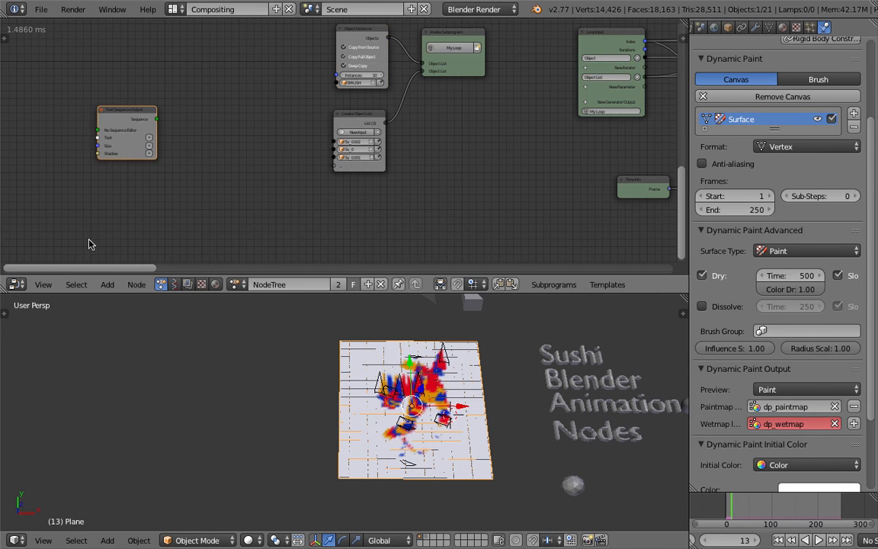
{"action": "middle_click_drag", "start_coordinate": [101, 234], "coordinate": [154, 242]}
{"action": "scroll", "coordinate": [145, 196], "scroll_direction": "up", "scroll_amount": 2}
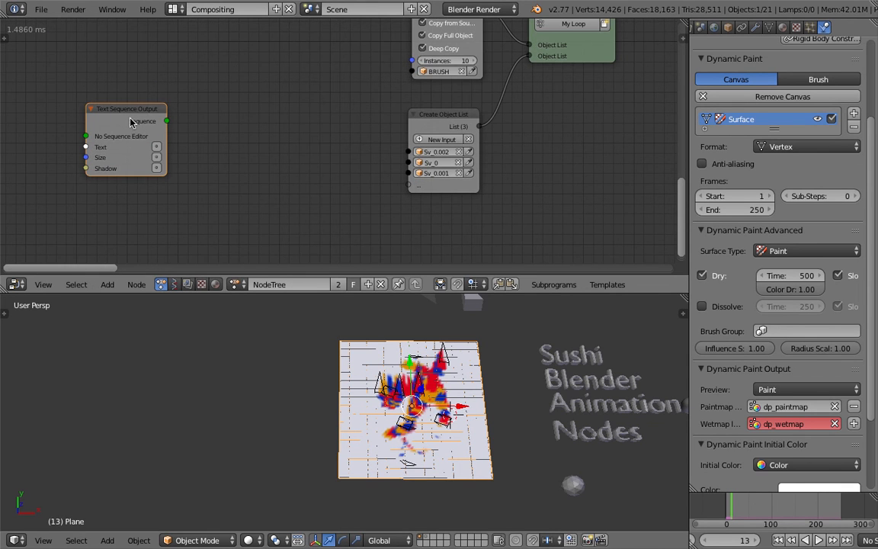
Add a text Characters node in the empty area beside the Create Object List node.
{"action": "key", "text": "shift+a"}
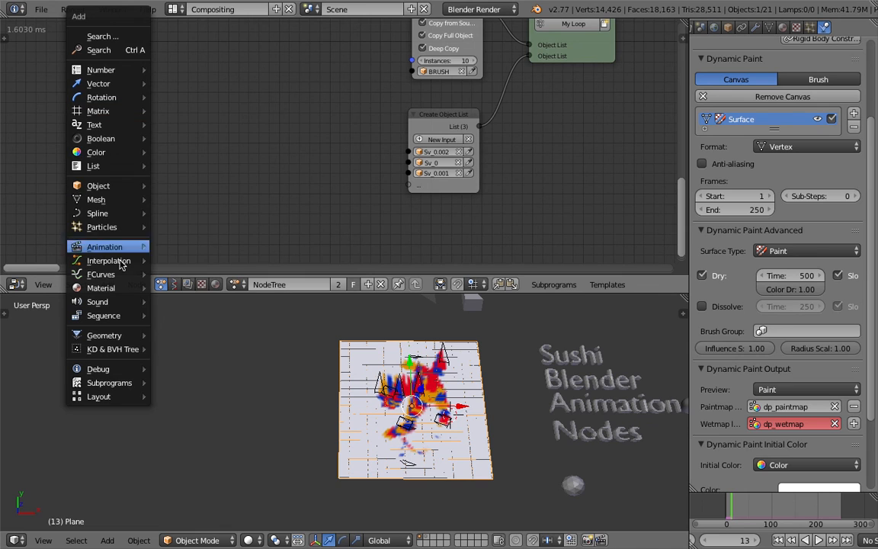
{"action": "mouse_move", "coordinate": [115, 124]}
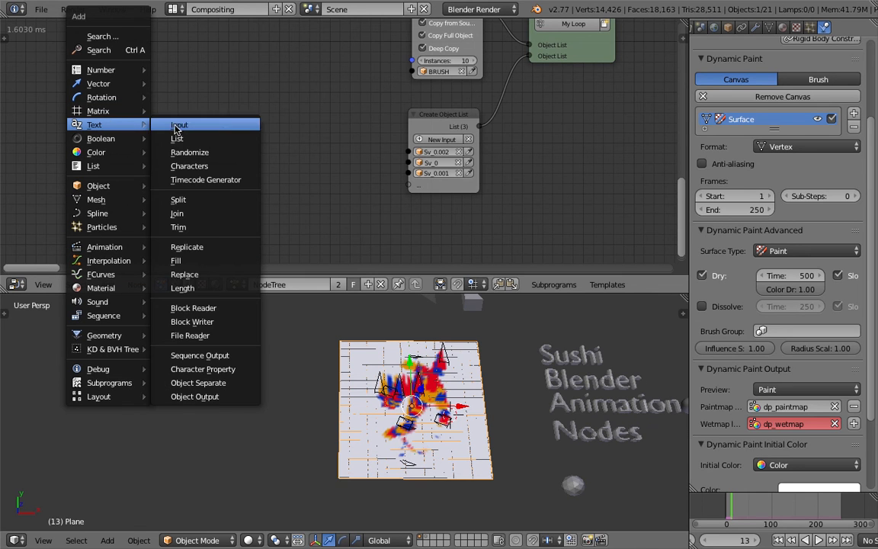
{"action": "left_click", "coordinate": [217, 166]}
{"action": "left_click", "coordinate": [104, 120]}
{"action": "scroll", "coordinate": [105, 122], "scroll_direction": "up", "scroll_amount": 1}
{"action": "scroll", "coordinate": [105, 120], "scroll_direction": "down", "scroll_amount": 1}
Try adding a String Input node next to the Characters node and undo the addition.
{"action": "key", "text": "shift+a"}
{"action": "mouse_move", "coordinate": [237, 133]}
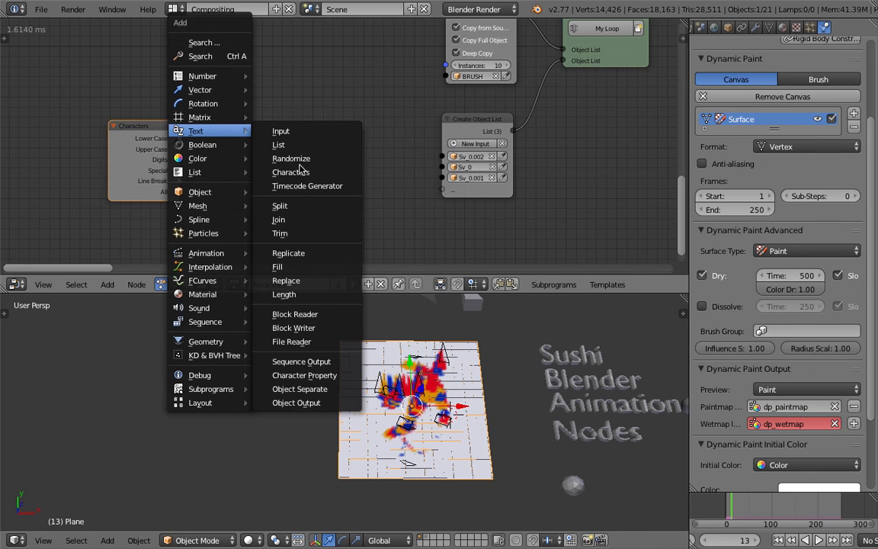
{"action": "left_click", "coordinate": [283, 132]}
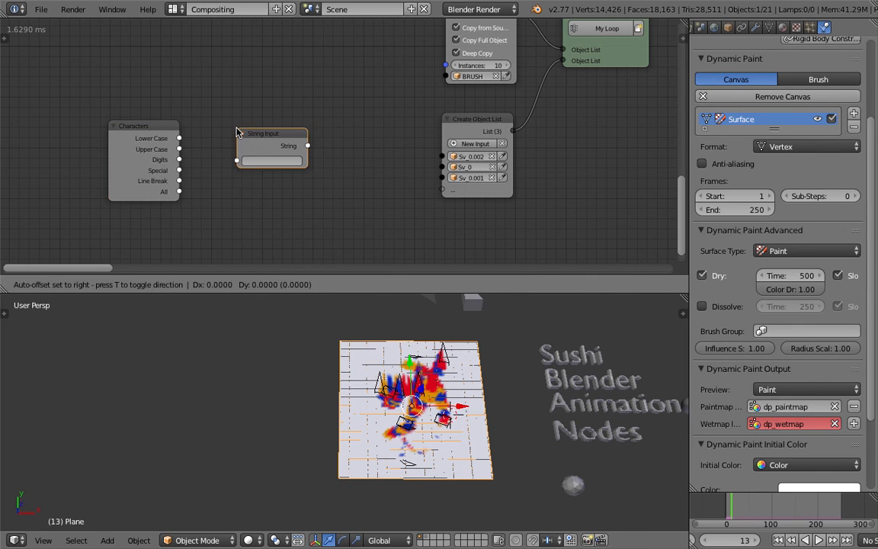
{"action": "left_click", "coordinate": [257, 137]}
{"action": "key", "text": "ctrl+z"}
Add a Separate Text Object node and place it above the Characters node.
{"action": "key", "text": "shift+a"}
{"action": "mouse_move", "coordinate": [255, 137]}
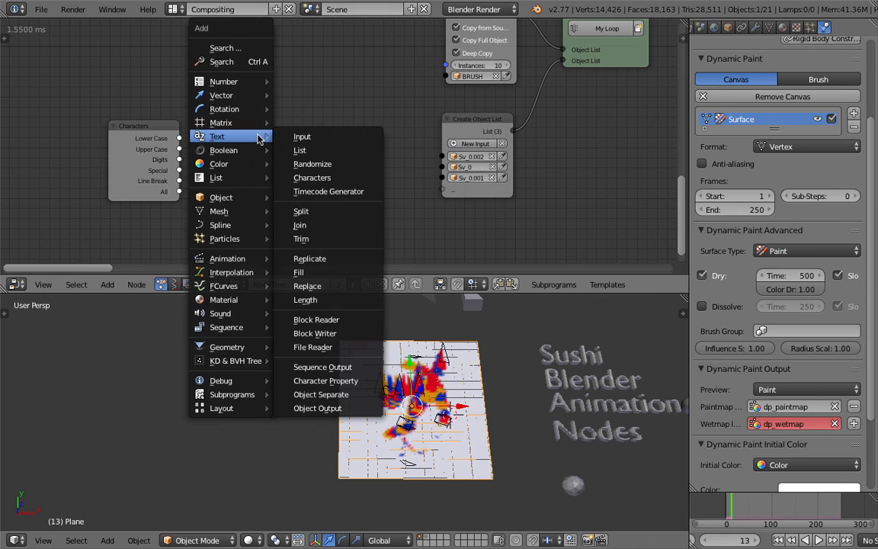
{"action": "left_click", "coordinate": [317, 393]}
{"action": "left_click", "coordinate": [227, 147]}
{"action": "left_click_drag", "start_coordinate": [255, 114], "coordinate": [87, 47]}
{"action": "left_click_drag", "start_coordinate": [121, 125], "coordinate": [86, 156]}
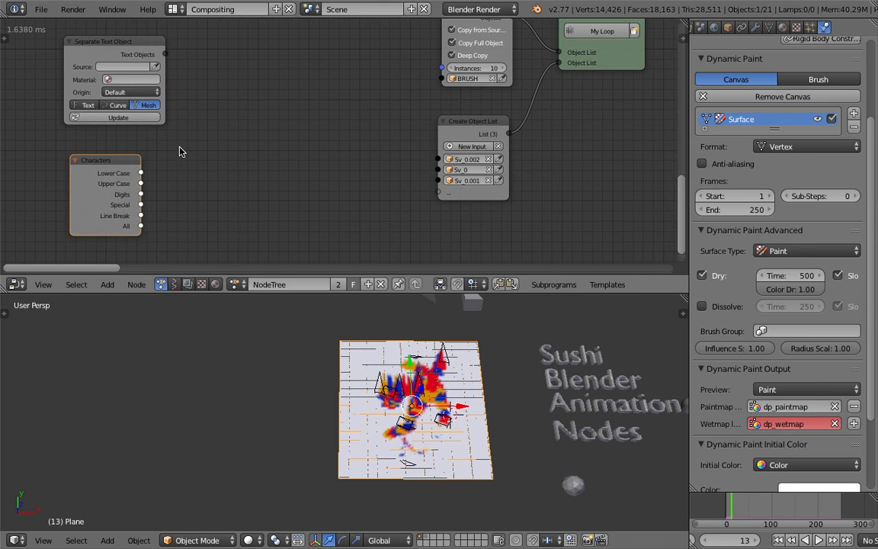
Add a Text Object Output node and place it beside the Characters node.
{"action": "key", "text": "shift+a"}
{"action": "mouse_move", "coordinate": [174, 162]}
{"action": "left_click", "coordinate": [238, 429]}
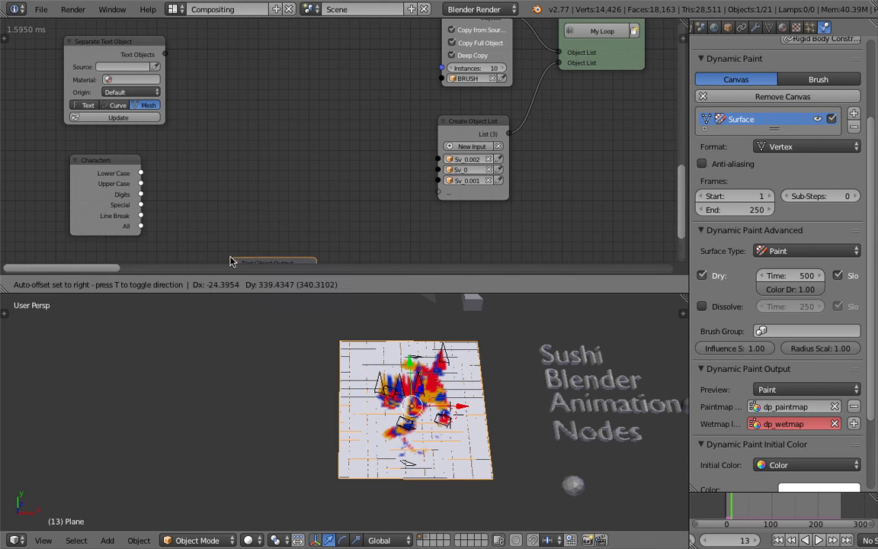
{"action": "left_click", "coordinate": [217, 157]}
{"action": "middle_click_drag", "start_coordinate": [273, 339], "coordinate": [300, 324]}
{"action": "middle_click_drag", "start_coordinate": [156, 126], "coordinate": [242, 155]}
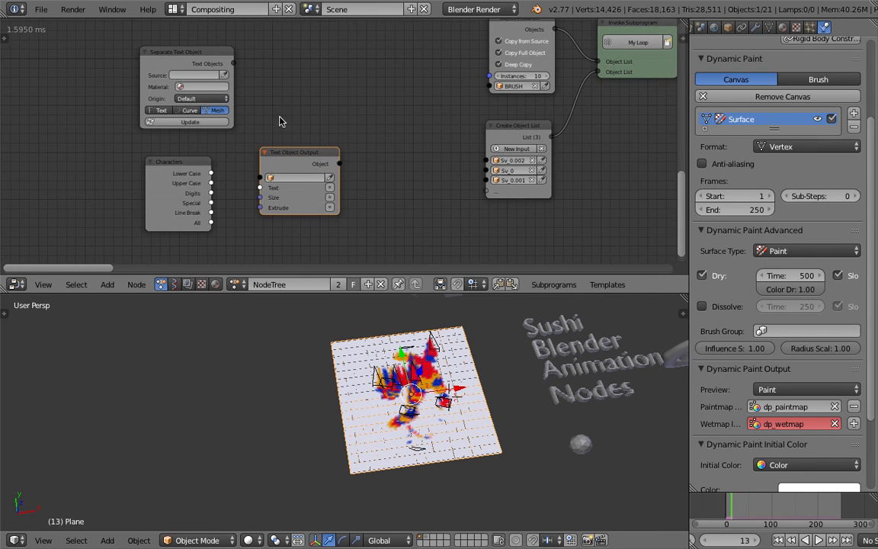
Link the Characters node's Lower Case output to the Text input of the Text Object Output node.
{"action": "scroll", "coordinate": [187, 170], "scroll_direction": "up", "scroll_amount": 2}
{"action": "left_click_drag", "start_coordinate": [165, 169], "coordinate": [193, 183]}
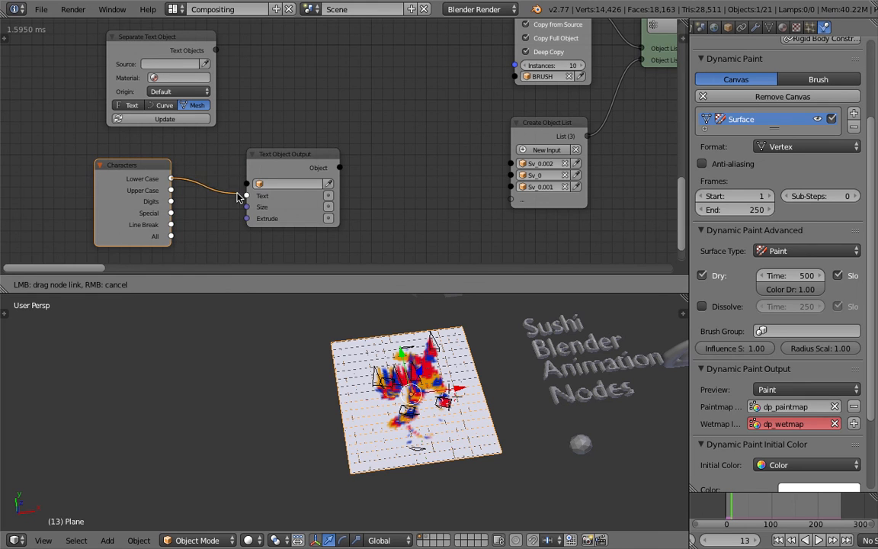
{"action": "left_click_drag", "start_coordinate": [244, 196], "coordinate": [247, 196]}
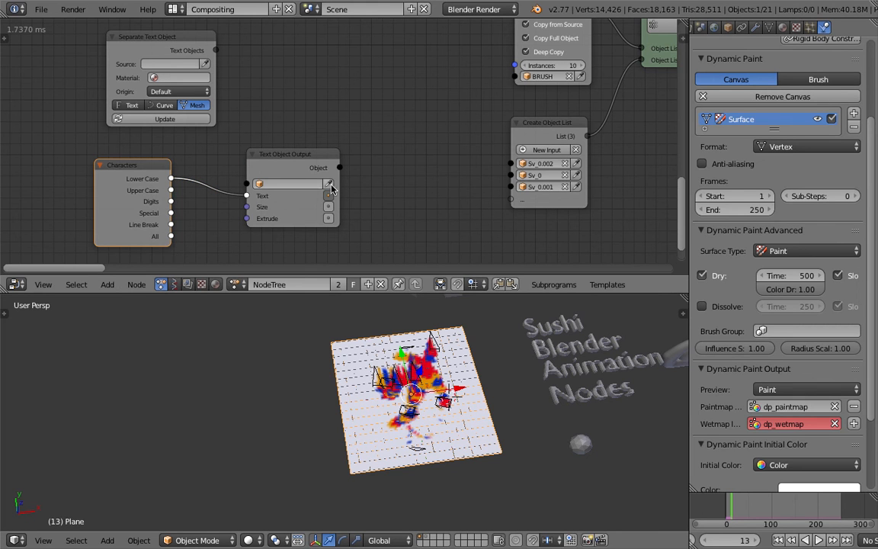
Add a text object to the scene, move it beside the paint canvas and scale it up.
{"action": "key", "text": "shift+a"}
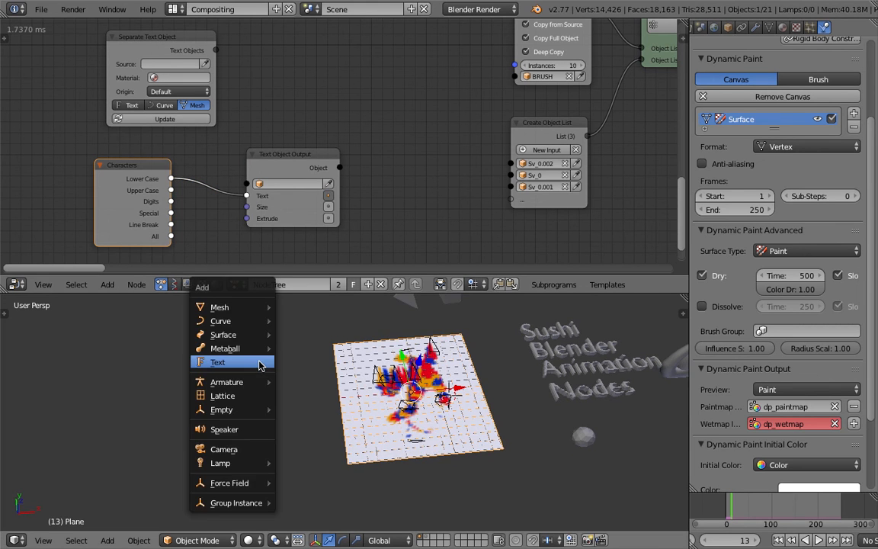
{"action": "left_click", "coordinate": [260, 364]}
{"action": "key", "text": "g"}
{"action": "left_click", "coordinate": [224, 364]}
{"action": "scroll", "coordinate": [233, 377], "scroll_direction": "up", "scroll_amount": 4}
{"action": "key", "text": "s"}
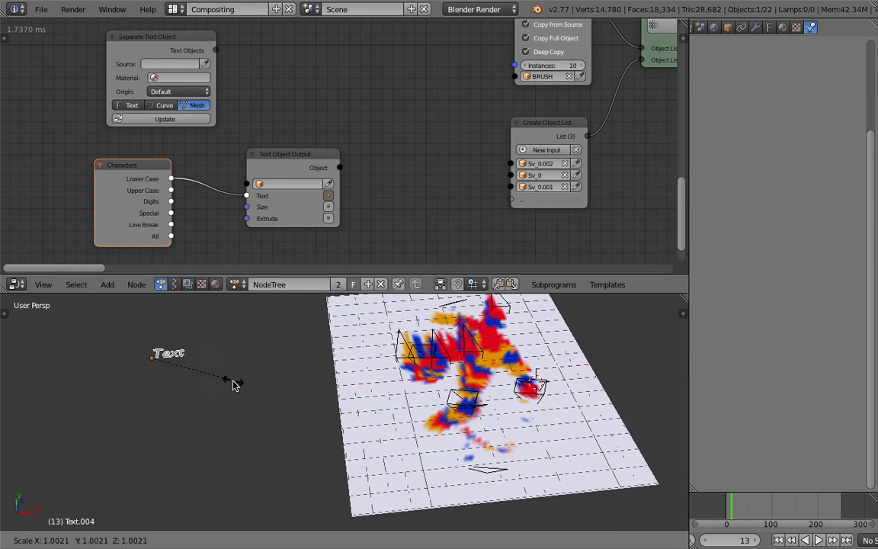
{"action": "left_click", "coordinate": [320, 439]}
Assign the new text object to the Text Object Output node and move the text clear of the canvas.
{"action": "left_click", "coordinate": [328, 184]}
{"action": "middle_click_drag", "start_coordinate": [291, 343], "coordinate": [269, 372]}
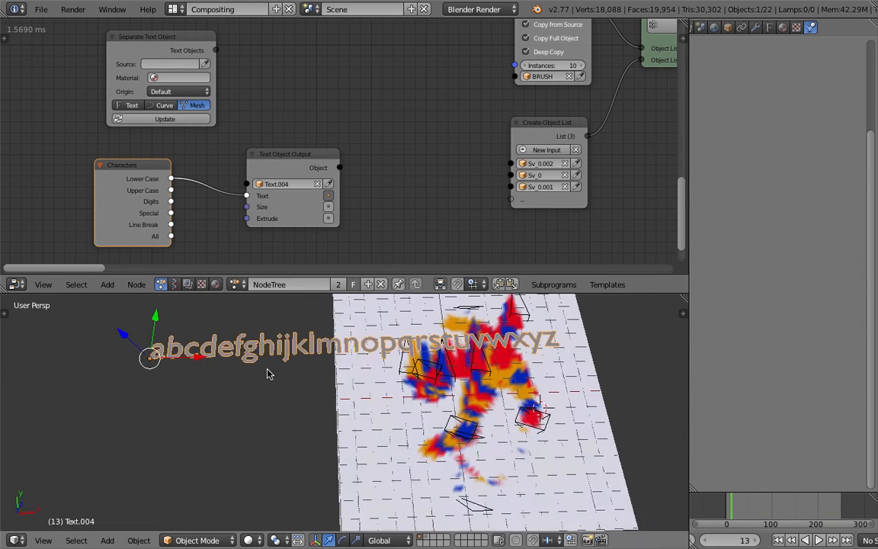
{"action": "scroll", "coordinate": [270, 372], "scroll_direction": "down", "scroll_amount": 1}
{"action": "key", "text": "g"}
{"action": "left_click", "coordinate": [166, 410]}
{"action": "middle_click_drag", "start_coordinate": [186, 375], "coordinate": [292, 375], "text": "shift"}
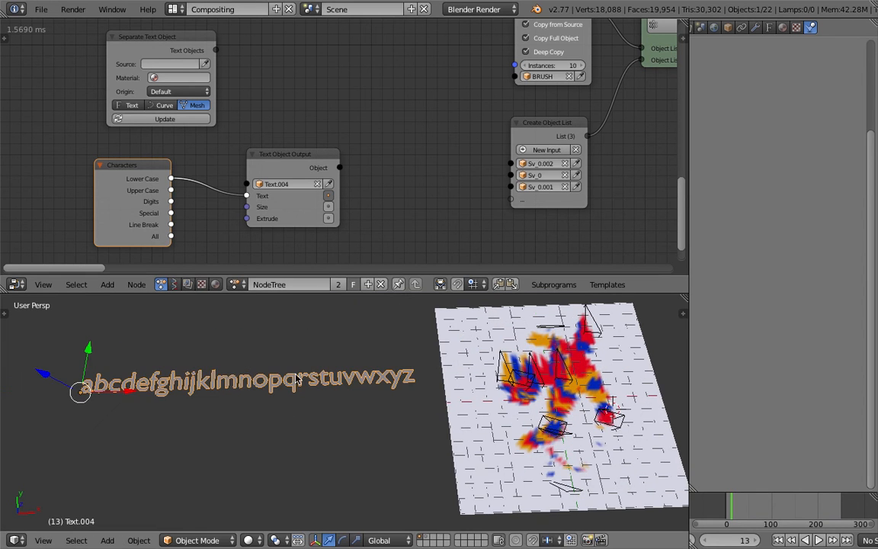
Link the Characters node's Digits output to the Text Object Output's Text input instead of Lower Case.
{"action": "left_click_drag", "start_coordinate": [172, 202], "coordinate": [247, 197]}
{"action": "middle_click_drag", "start_coordinate": [187, 366], "coordinate": [224, 386]}
{"action": "key", "text": "ctrl+s"}
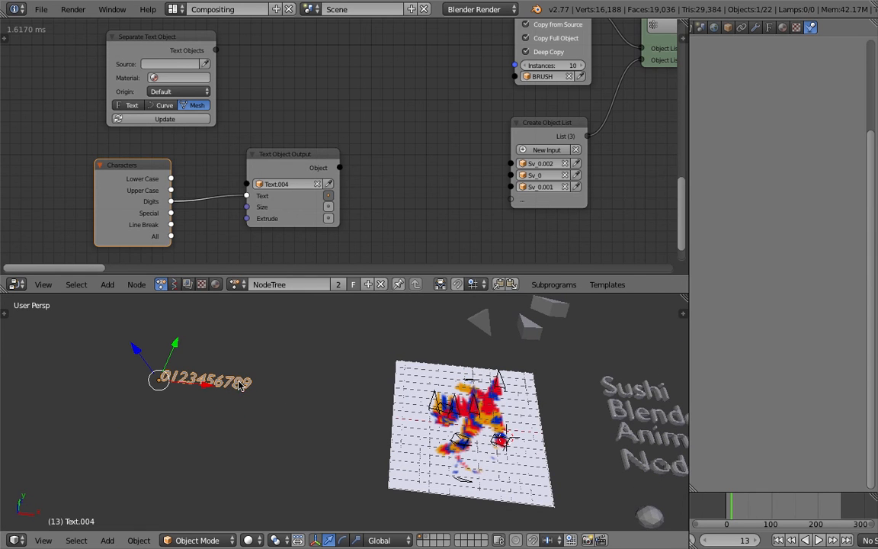
Set the digits text's extrusion to 0.269 and save the file.
{"action": "left_click", "coordinate": [769, 26]}
{"action": "left_click_drag", "start_coordinate": [722, 261], "coordinate": [745, 262]}
{"action": "middle_click_drag", "start_coordinate": [294, 365], "coordinate": [366, 385], "text": "shift"}
{"action": "scroll", "coordinate": [324, 387], "scroll_direction": "up", "scroll_amount": 1}
{"action": "key", "text": "ctrl+s"}
{"action": "left_click", "coordinate": [314, 385]}
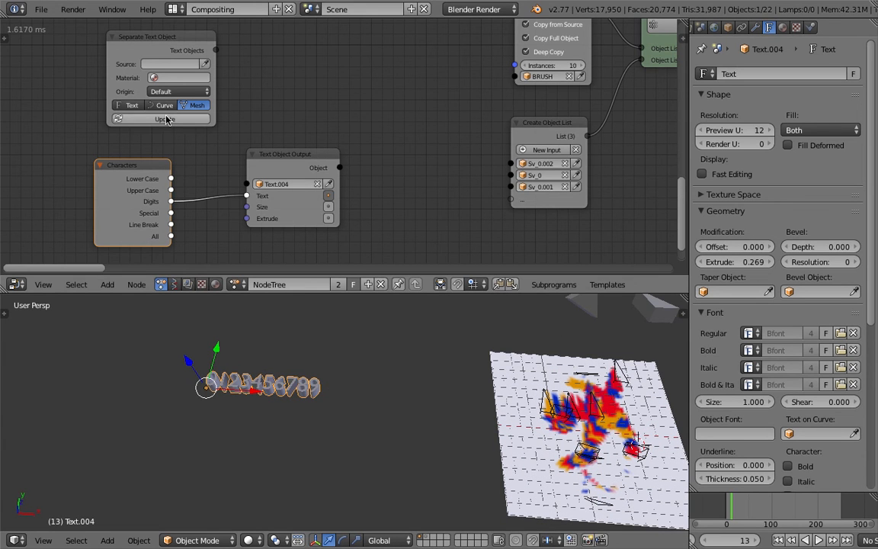
{"action": "middle_click_drag", "start_coordinate": [240, 345], "coordinate": [264, 381]}
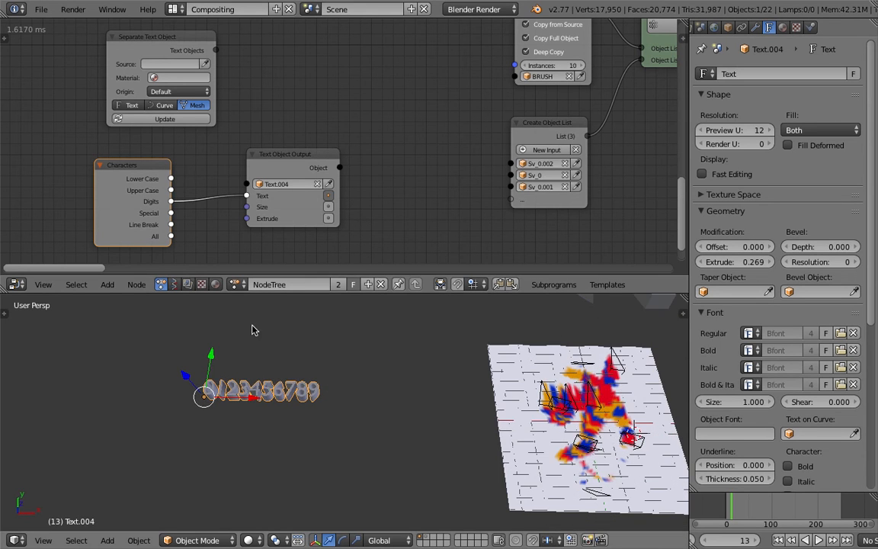
Use the digits text as the Separate Text Object node's source and set its origin type to Origin to Geometry.
{"action": "scroll", "coordinate": [243, 172], "scroll_direction": "up", "scroll_amount": 2}
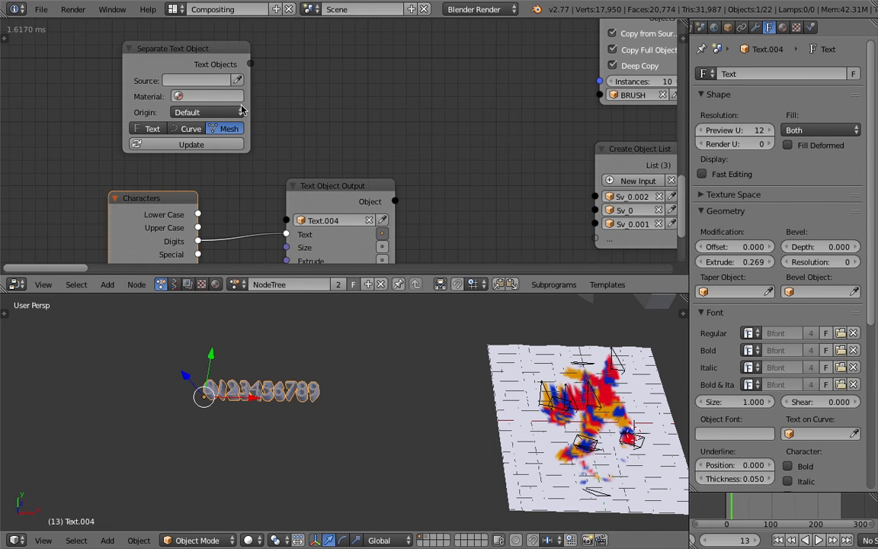
{"action": "left_click_drag", "start_coordinate": [293, 185], "coordinate": [326, 166]}
{"action": "middle_click_drag", "start_coordinate": [244, 93], "coordinate": [253, 103]}
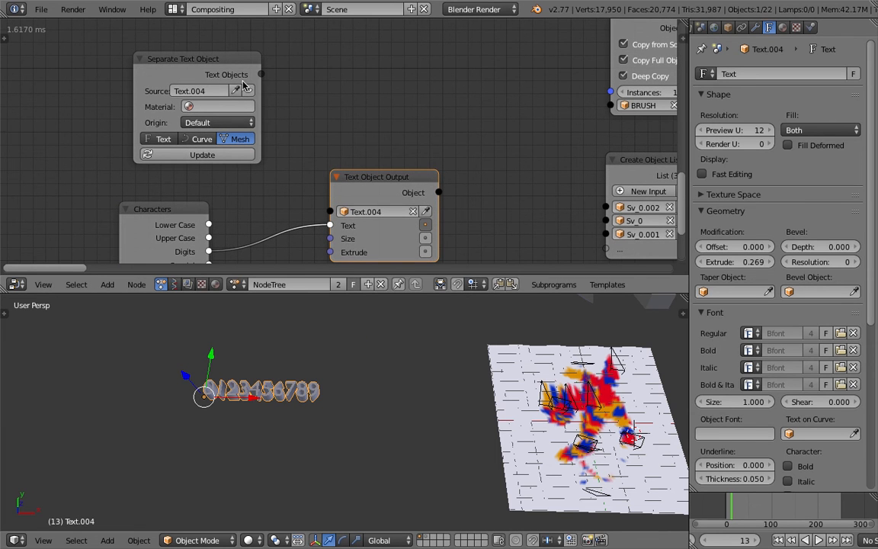
{"action": "left_click", "coordinate": [226, 122]}
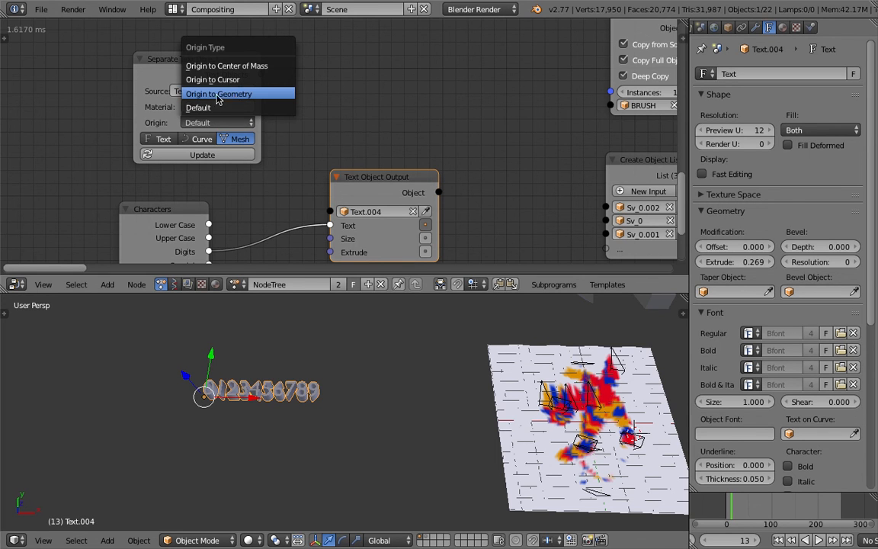
{"action": "left_click", "coordinate": [228, 93]}
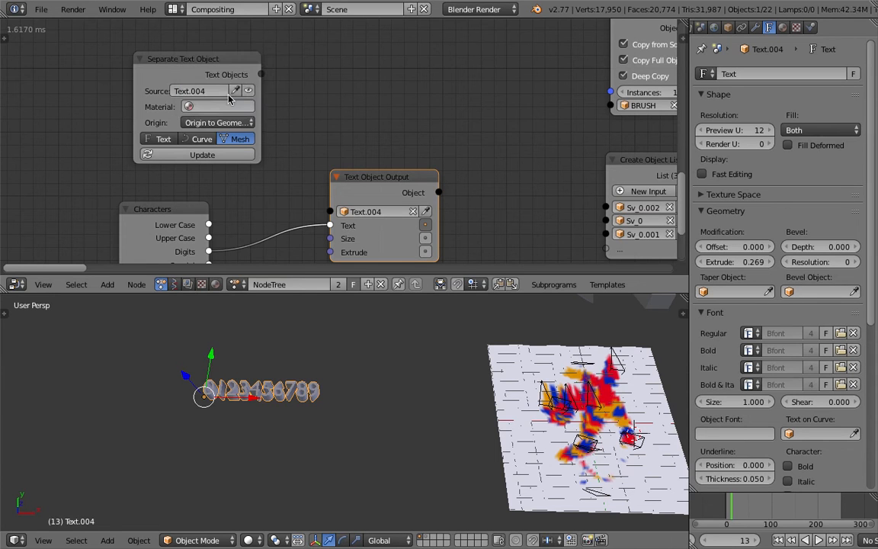
Separate the digits text into individual mesh objects and select single digits to check their origins.
{"action": "middle_click_drag", "start_coordinate": [271, 357], "coordinate": [265, 374]}
{"action": "left_click", "coordinate": [218, 158]}
{"action": "middle_click_drag", "start_coordinate": [290, 404], "coordinate": [297, 418]}
{"action": "right_click", "coordinate": [311, 387]}
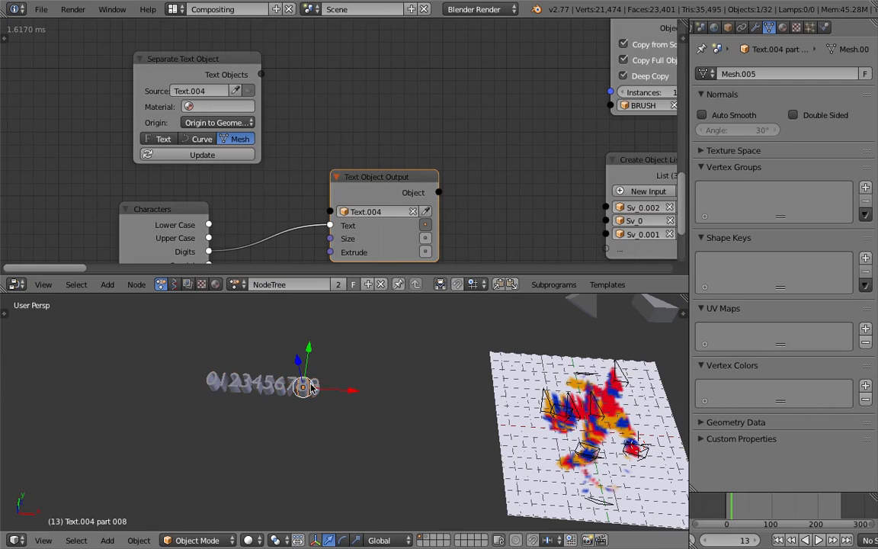
{"action": "key", "text": "g"}
{"action": "right_click", "coordinate": [328, 394]}
{"action": "right_click", "coordinate": [324, 394]}
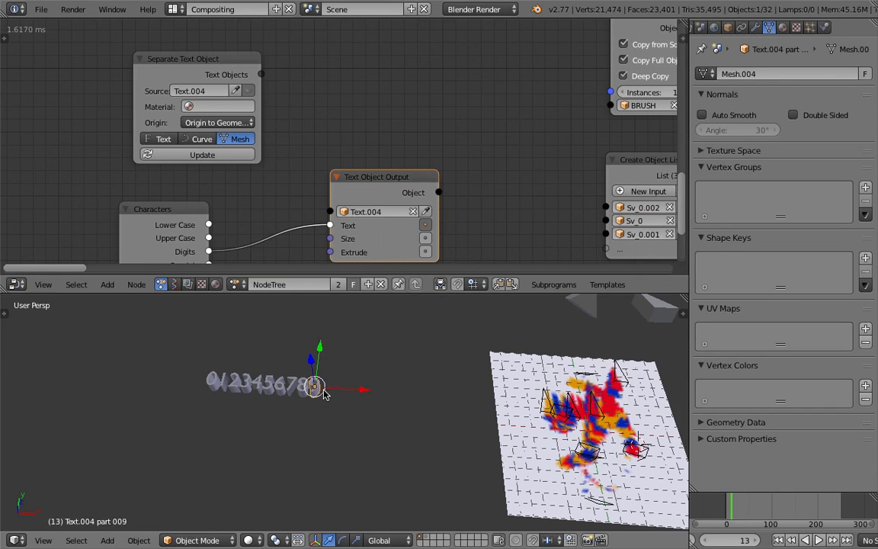
{"action": "middle_click_drag", "start_coordinate": [343, 386], "coordinate": [311, 348]}
{"action": "right_click", "coordinate": [276, 393]}
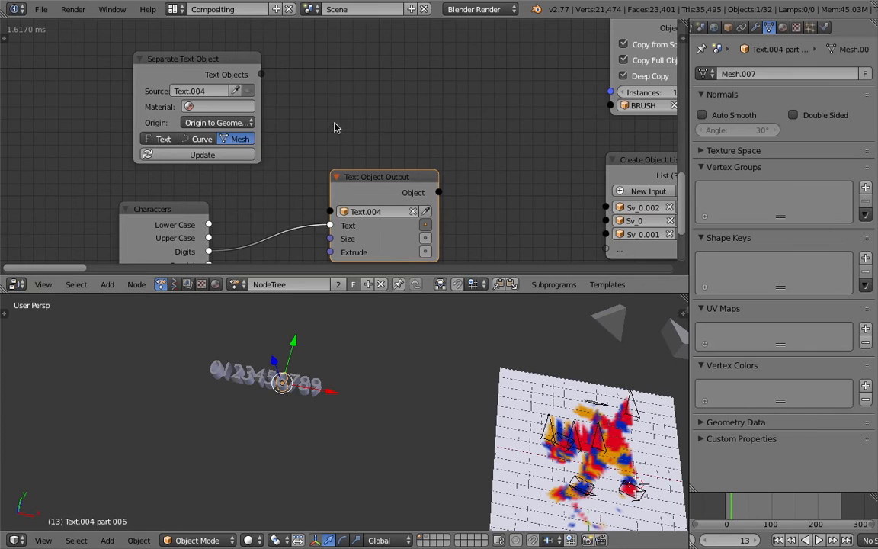
Link the Separate Text Object node's Text Objects output to the My Loop subprogram's brush-shape Object List input.
{"action": "scroll", "coordinate": [289, 141], "scroll_direction": "down", "scroll_amount": 2}
{"action": "middle_click_drag", "start_coordinate": [284, 145], "coordinate": [205, 162]}
{"action": "mouse_move", "coordinate": [179, 116]}
{"action": "left_mouse_down"}
{"action": "mouse_move", "coordinate": [260, 130]}
{"action": "mouse_move", "coordinate": [478, 130]}
{"action": "left_mouse_up"}
{"action": "left_click_drag", "start_coordinate": [149, 112], "coordinate": [351, 79]}
{"action": "middle_click_drag", "start_coordinate": [604, 262], "coordinate": [469, 261]}
Set the Random Number node driving the brush scale to a minimum of 1.87 and a maximum of 4.52.
{"action": "middle_click_drag", "start_coordinate": [544, 173], "coordinate": [113, 147]}
{"action": "middle_click_drag", "start_coordinate": [346, 148], "coordinate": [199, 149]}
{"action": "scroll", "coordinate": [245, 192], "scroll_direction": "up", "scroll_amount": 9}
{"action": "middle_click_drag", "start_coordinate": [476, 153], "coordinate": [250, 175]}
{"action": "left_click_drag", "start_coordinate": [396, 149], "coordinate": [489, 123]}
{"action": "scroll", "coordinate": [336, 225], "scroll_direction": "up", "scroll_amount": 1}
{"action": "left_click_drag", "start_coordinate": [265, 246], "coordinate": [397, 247]}
{"action": "left_click_drag", "start_coordinate": [301, 236], "coordinate": [353, 236]}
Preview the digit brushes in wireframe, restore solid shading and play the animation from the first frame.
{"action": "middle_click_drag", "start_coordinate": [527, 396], "coordinate": [382, 385], "text": "shift"}
{"action": "key", "text": "z"}
{"action": "mouse_move", "coordinate": [424, 409]}
{"action": "middle_mouse_down"}
{"action": "mouse_move", "coordinate": [439, 404]}
{"action": "mouse_move", "coordinate": [415, 396]}
{"action": "middle_mouse_up"}
{"action": "key", "text": "z"}
{"action": "left_click", "coordinate": [779, 541]}
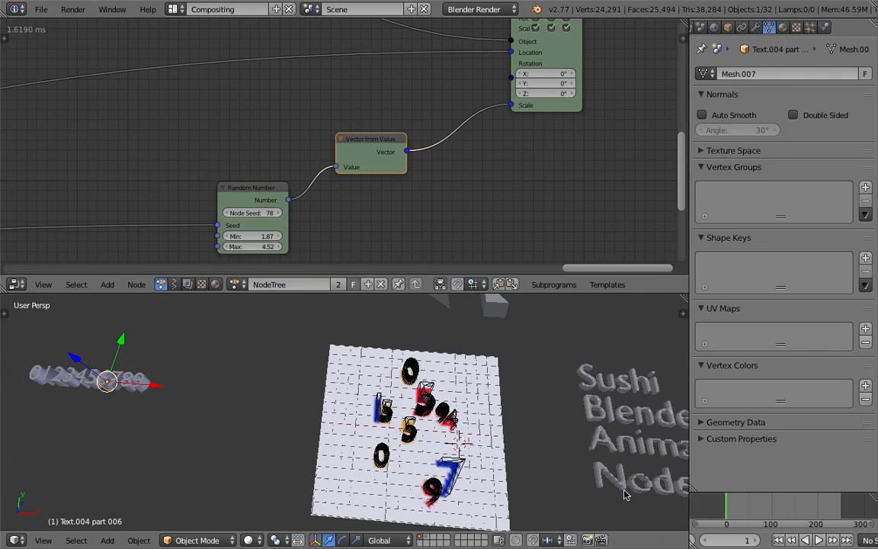
{"action": "left_click", "coordinate": [817, 539]}
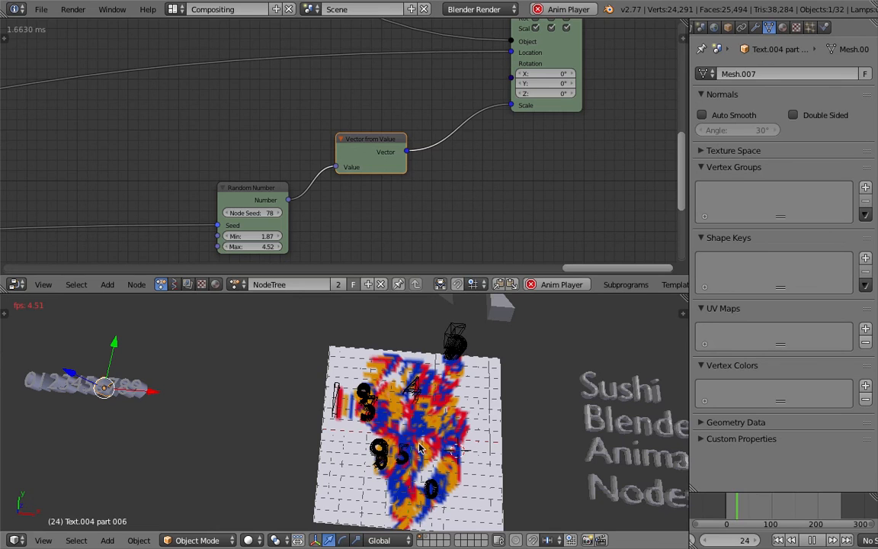
Examine the digit stamps painting the canvas from near and far, and stop the playback.
{"action": "scroll", "coordinate": [461, 420], "scroll_direction": "up", "scroll_amount": 2}
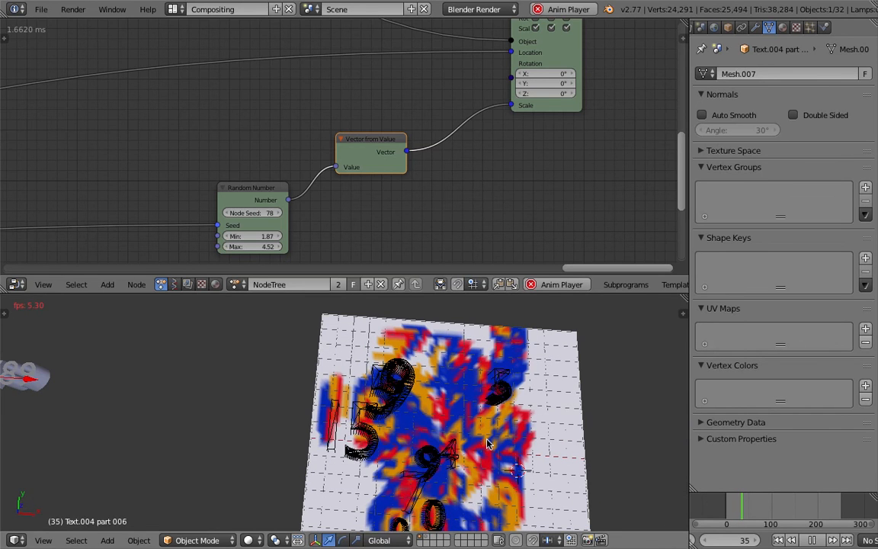
{"action": "scroll", "coordinate": [442, 449], "scroll_direction": "down", "scroll_amount": 1}
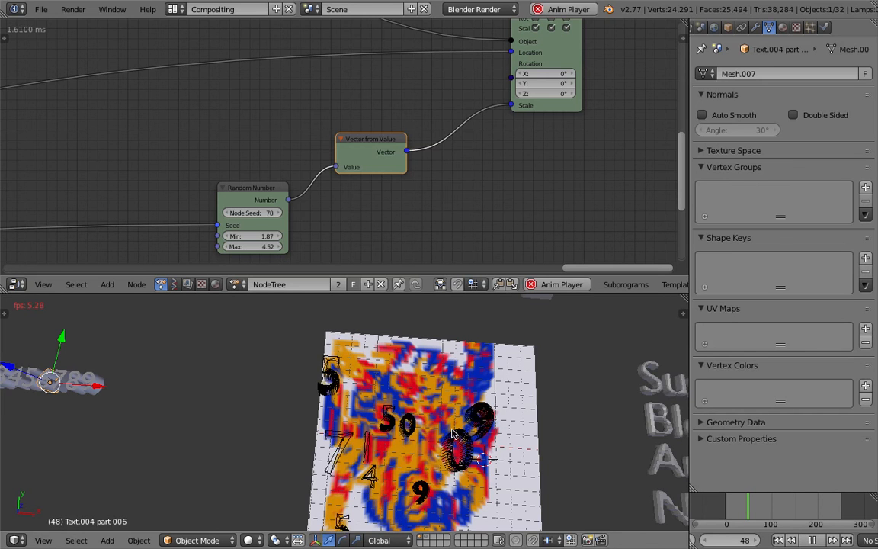
{"action": "scroll", "coordinate": [451, 433], "scroll_direction": "down", "scroll_amount": 1}
{"action": "middle_click_drag", "start_coordinate": [387, 412], "coordinate": [401, 412]}
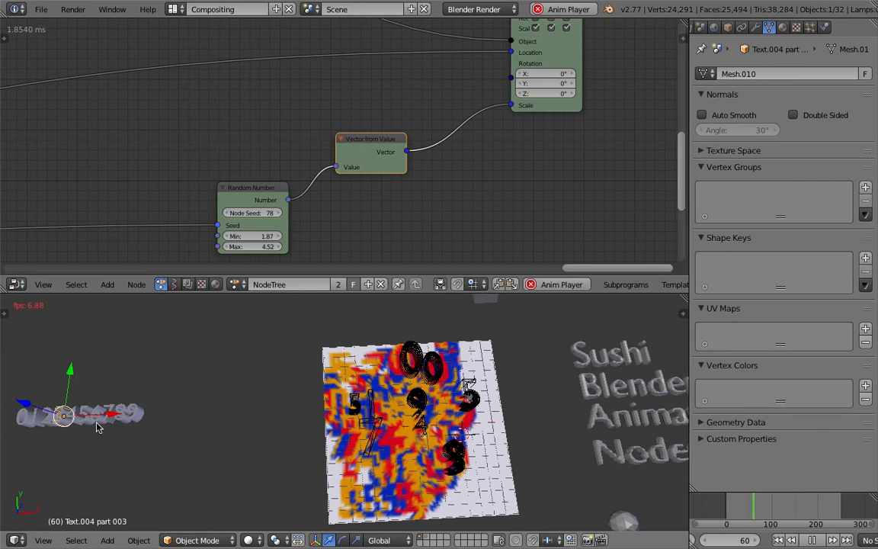
{"action": "scroll", "coordinate": [425, 458], "scroll_direction": "up", "scroll_amount": 1}
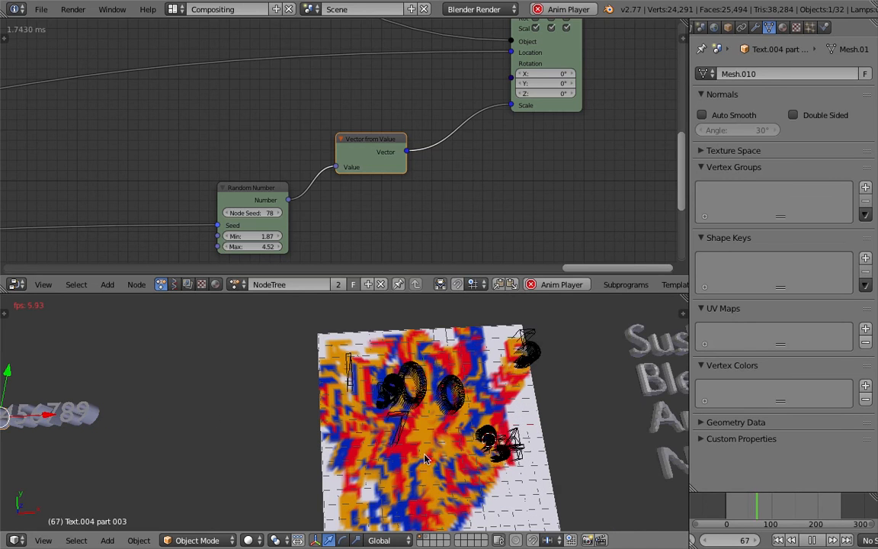
{"action": "scroll", "coordinate": [425, 453], "scroll_direction": "up", "scroll_amount": 1}
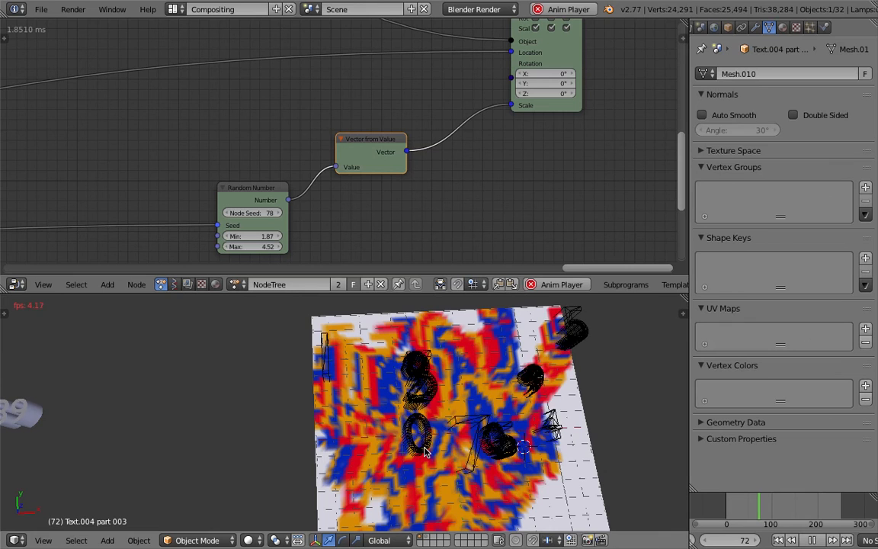
{"action": "scroll", "coordinate": [425, 453], "scroll_direction": "down", "scroll_amount": 3}
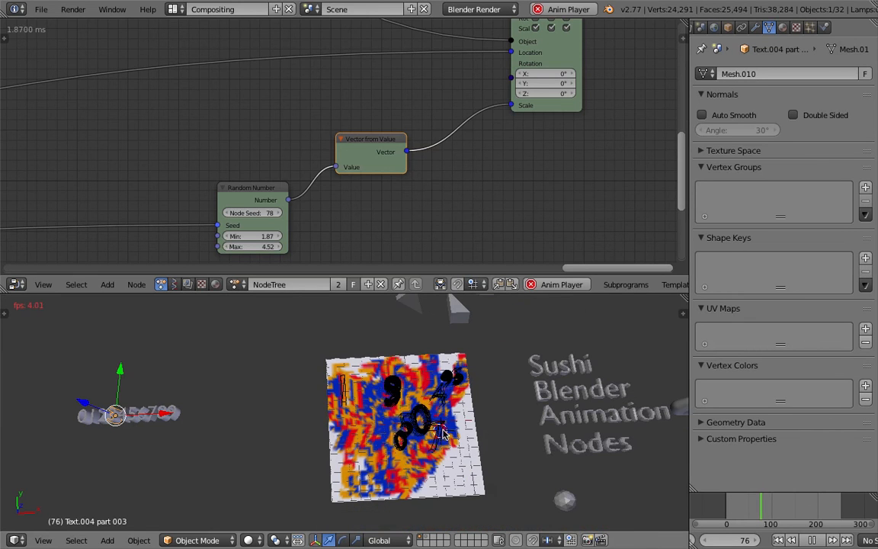
{"action": "left_click", "coordinate": [813, 541]}
Save the file and widen the node editor to show the whole node network.
{"action": "middle_click_drag", "start_coordinate": [419, 428], "coordinate": [404, 416]}
{"action": "scroll", "coordinate": [404, 415], "scroll_direction": "down", "scroll_amount": 1}
{"action": "key", "text": "ctrl+s"}
{"action": "left_click", "coordinate": [404, 417]}
{"action": "scroll", "coordinate": [455, 179], "scroll_direction": "down", "scroll_amount": 6}
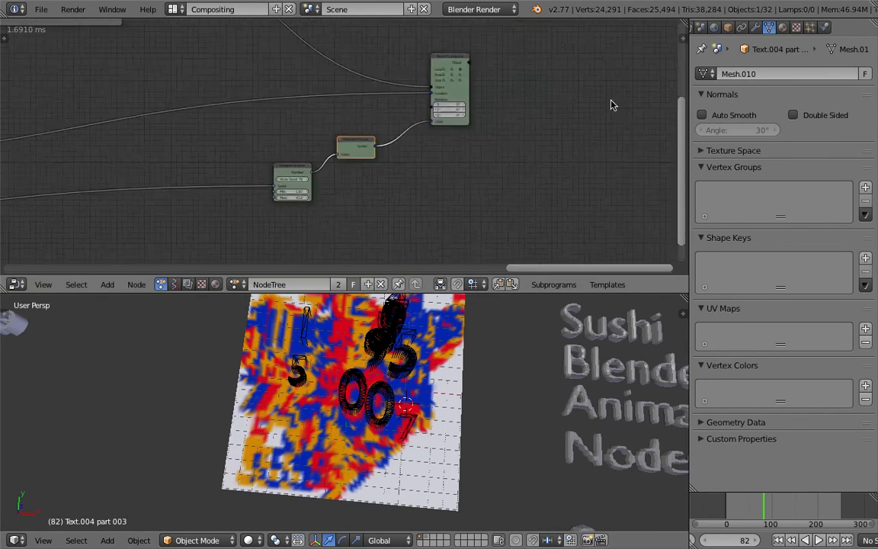
{"action": "scroll", "coordinate": [407, 164], "scroll_direction": "left", "scroll_amount": 5, "text": "ctrl"}
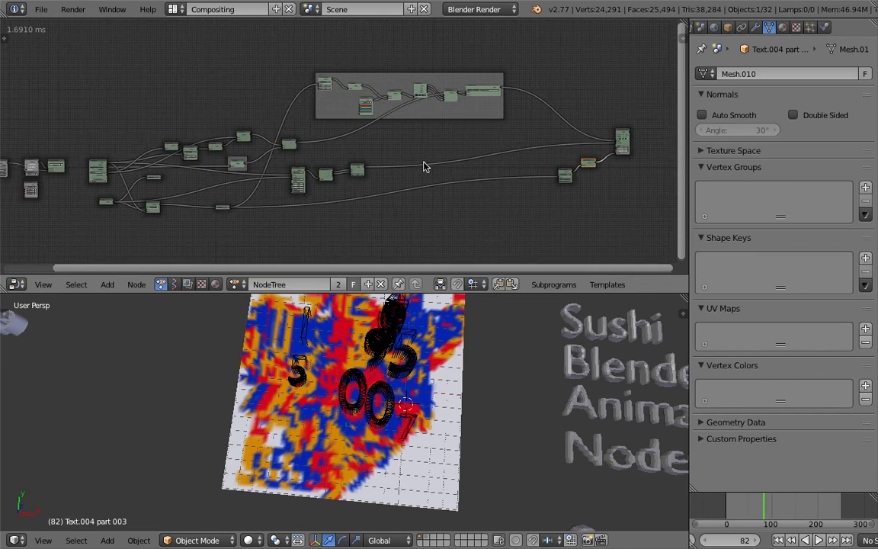
{"action": "left_click_drag", "start_coordinate": [689, 105], "coordinate": [762, 107]}
{"action": "scroll", "coordinate": [568, 130], "scroll_direction": "right", "scroll_amount": 5, "text": "ctrl"}
Switch to the STAMPING_NOTES file in the text editor and highlight the SINGLE Object Brush and MULTIPLE BRUSH headings.
{"action": "key", "text": "ctrl+Left"}
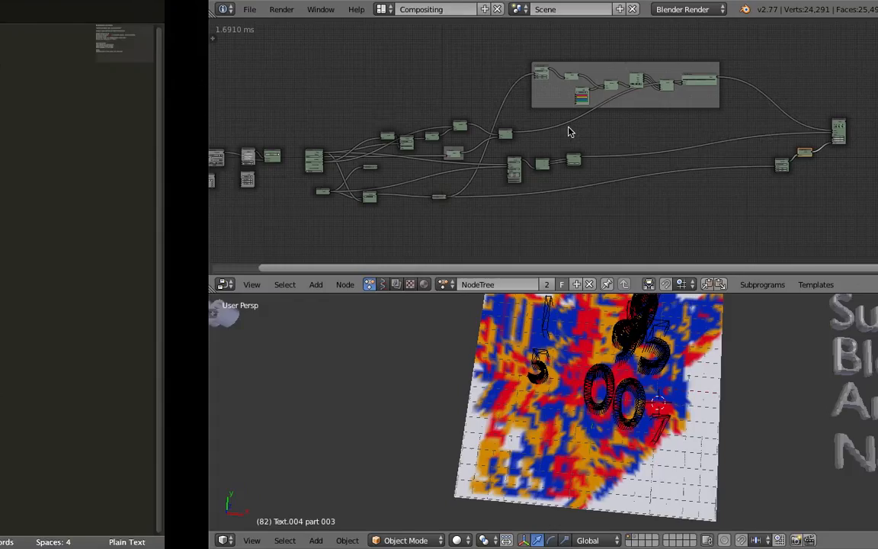
{"action": "left_click", "coordinate": [313, 326]}
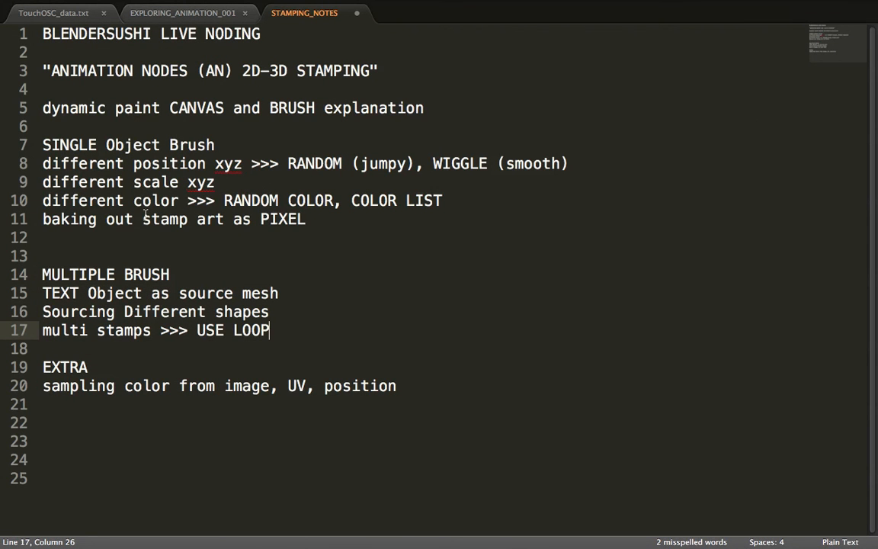
{"action": "left_click_drag", "start_coordinate": [97, 144], "coordinate": [38, 145]}
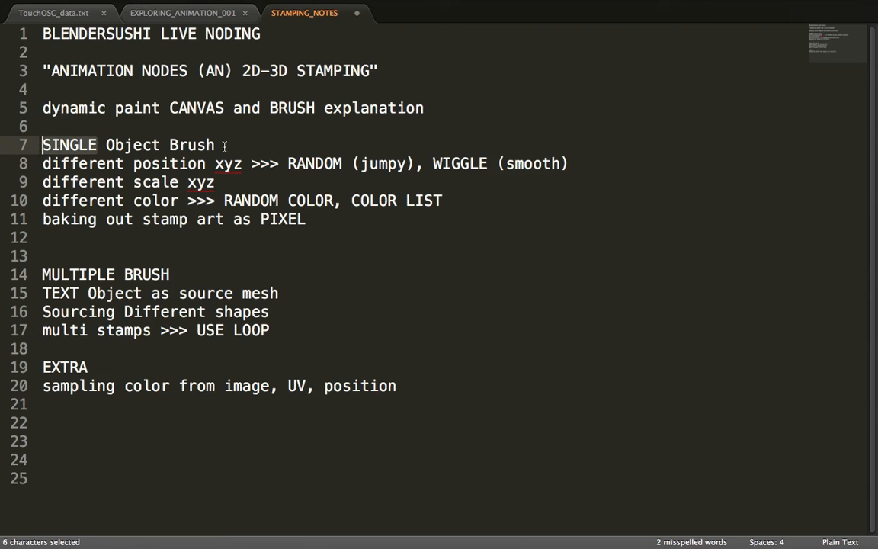
{"action": "left_click_drag", "start_coordinate": [216, 145], "coordinate": [5, 155]}
{"action": "left_click_drag", "start_coordinate": [170, 275], "coordinate": [38, 275]}
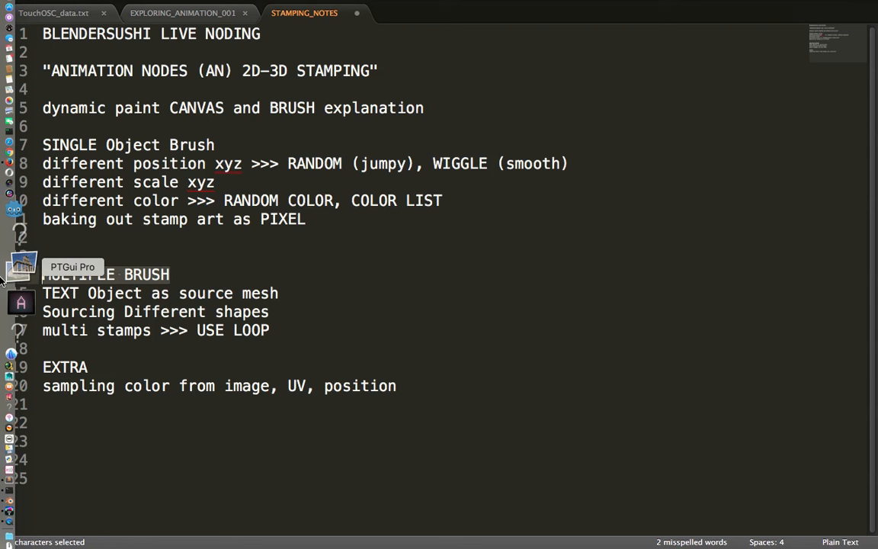
Switch back to Blender, go to frame 184 and inspect the stamped canvas.
{"action": "key", "text": "ctrl+Right"}
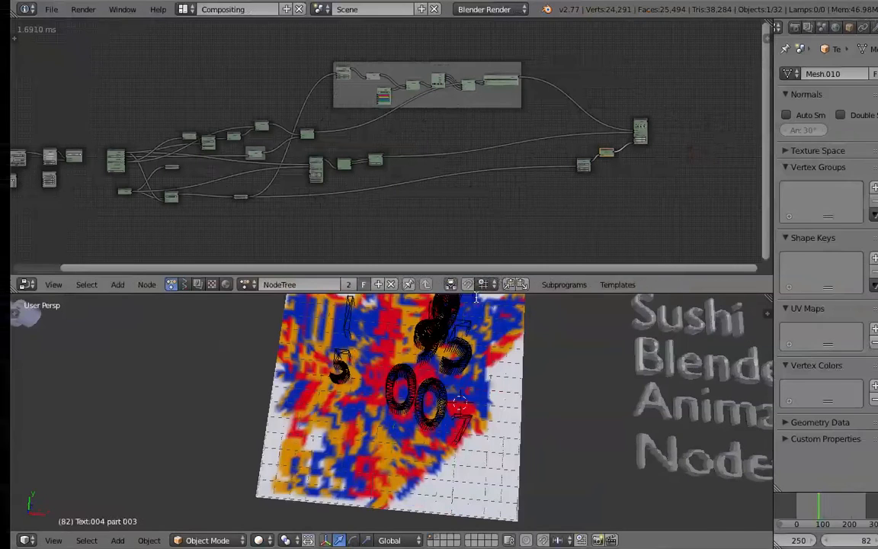
{"action": "left_click_drag", "start_coordinate": [809, 503], "coordinate": [844, 507]}
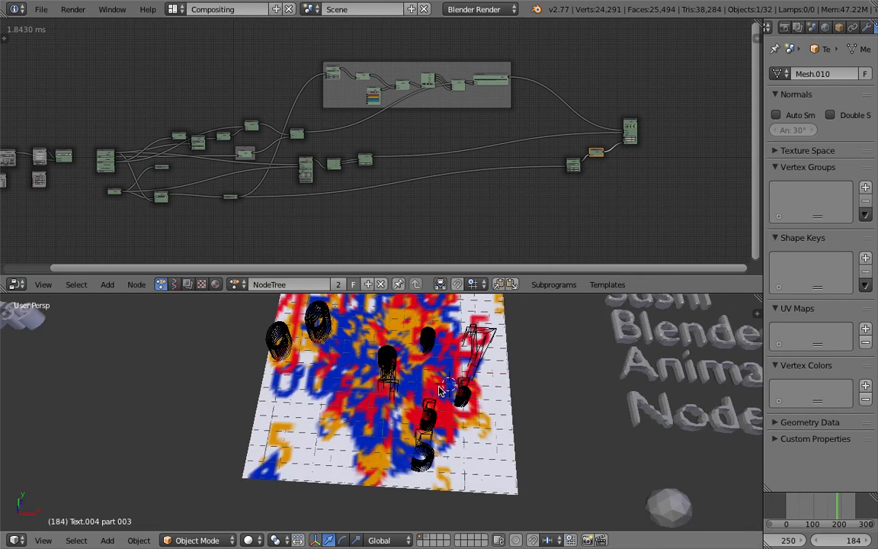
{"action": "middle_click_drag", "start_coordinate": [387, 371], "coordinate": [408, 359]}
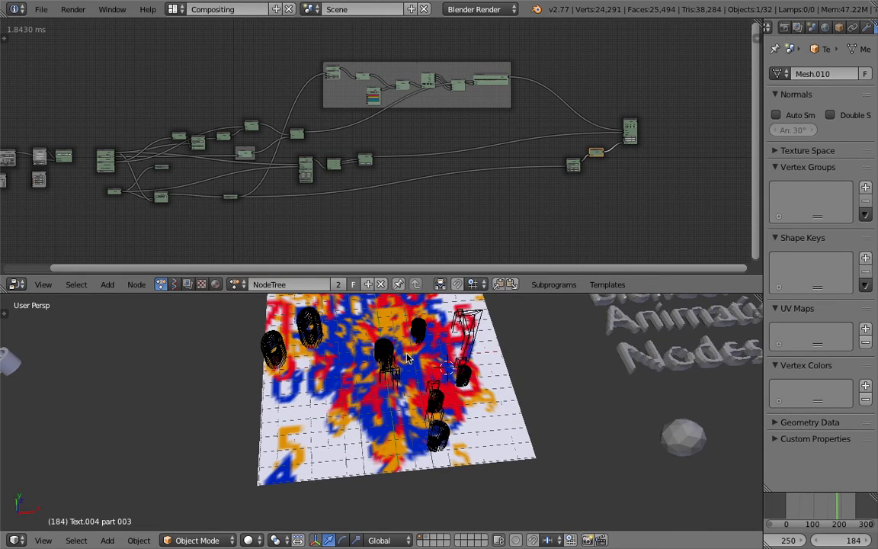
Save the file, select the painted canvas plane, and look over the canvas and the node network.
{"action": "middle_click_drag", "start_coordinate": [407, 358], "coordinate": [460, 378]}
{"action": "key", "text": "ctrl+s"}
{"action": "left_click", "coordinate": [393, 407]}
{"action": "scroll", "coordinate": [460, 378], "scroll_direction": "up", "scroll_amount": 4}
{"action": "right_click", "coordinate": [456, 387]}
{"action": "scroll", "coordinate": [455, 390], "scroll_direction": "down", "scroll_amount": 3}
{"action": "scroll", "coordinate": [454, 389], "scroll_direction": "down", "scroll_amount": 5}
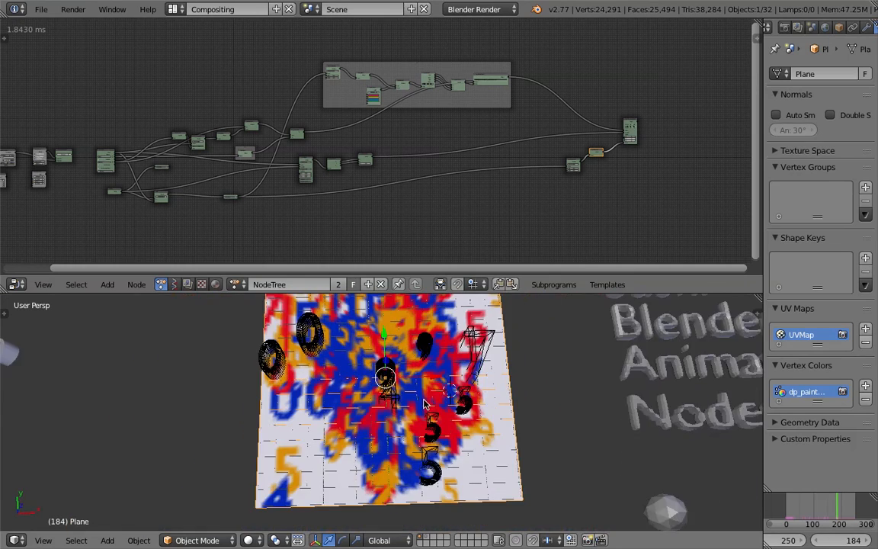
{"action": "middle_click_drag", "start_coordinate": [436, 414], "coordinate": [416, 384]}
{"action": "scroll", "coordinate": [416, 384], "scroll_direction": "up", "scroll_amount": 2}
{"action": "scroll", "coordinate": [396, 167], "scroll_direction": "up", "scroll_amount": 5}
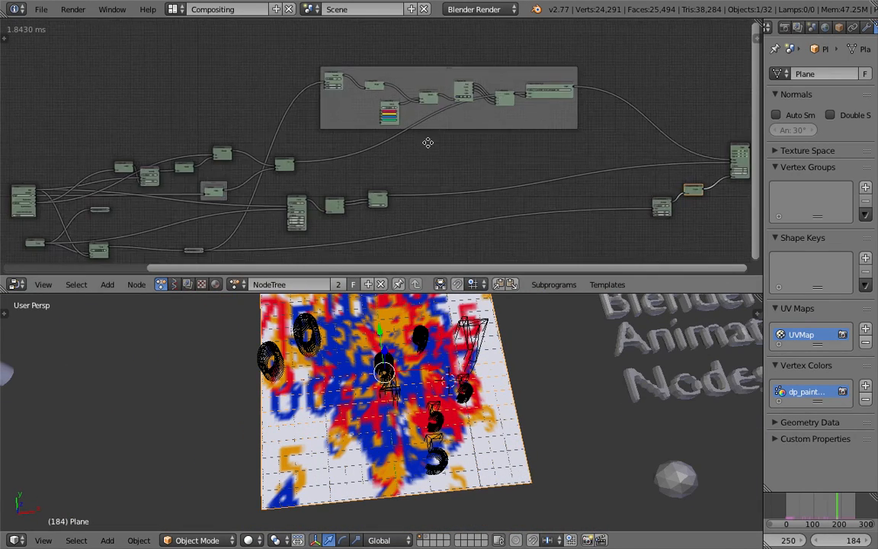
{"action": "scroll", "coordinate": [423, 457], "scroll_direction": "up", "scroll_amount": 4}
{"action": "scroll", "coordinate": [422, 450], "scroll_direction": "down", "scroll_amount": 4}
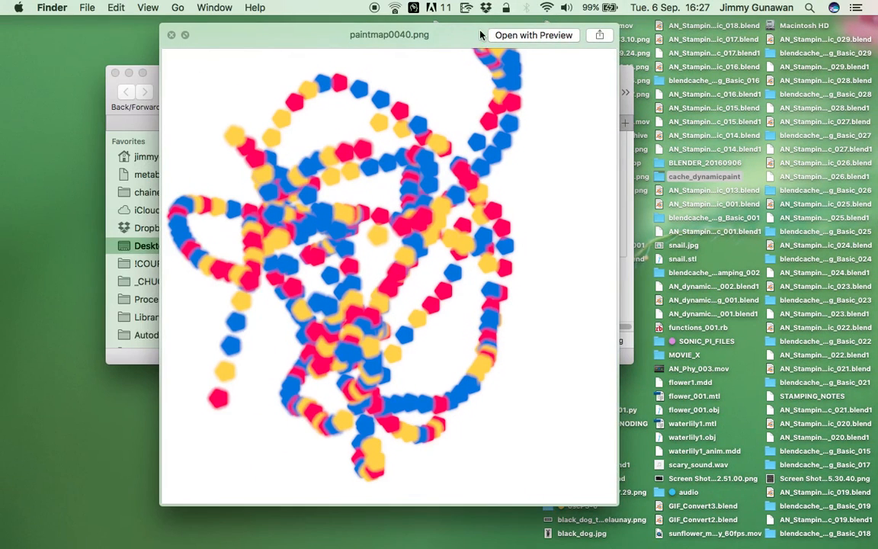
Switch to the Finder desktop and minimize the cache_dynamicpaint folder window.
{"action": "left_click_drag", "start_coordinate": [397, 37], "coordinate": [377, 41]}
{"action": "left_click", "coordinate": [150, 40]}
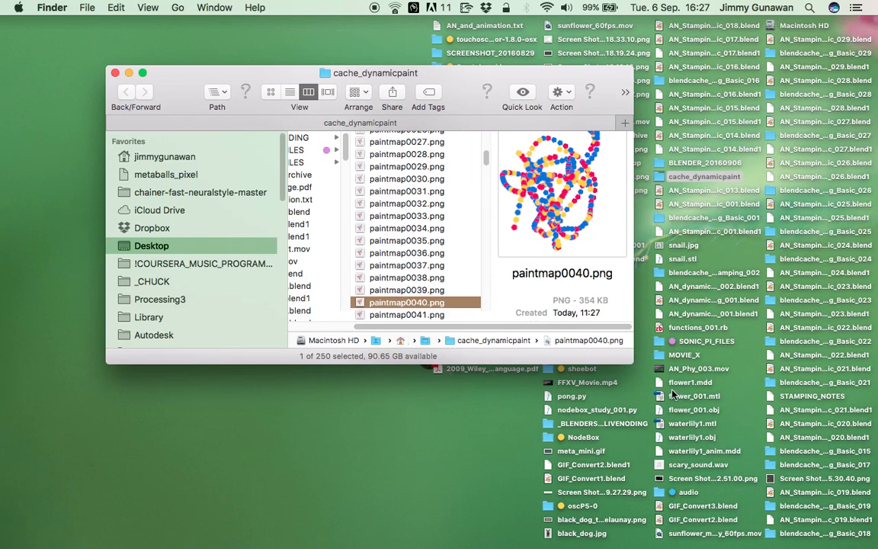
{"action": "left_click", "coordinate": [129, 73]}
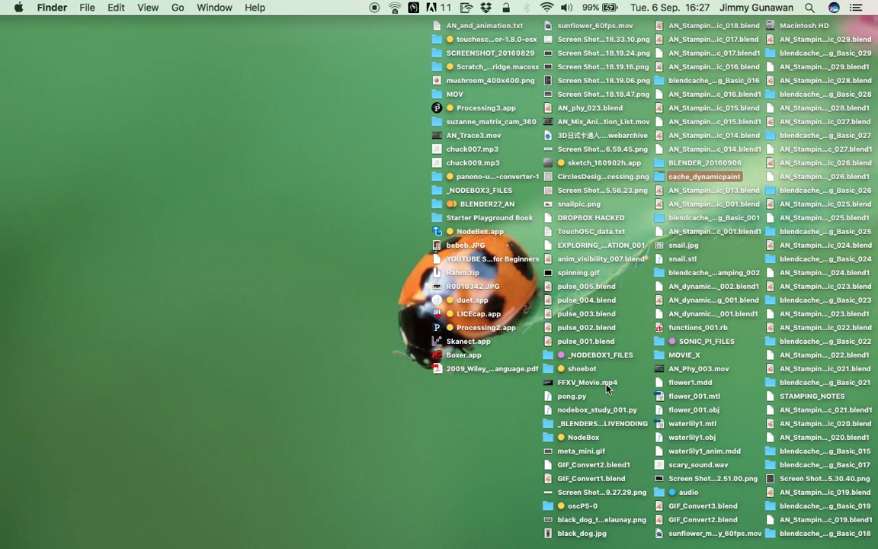
Sort the files on the desktop by kind.
{"action": "left_click", "coordinate": [609, 384]}
{"action": "left_click", "coordinate": [474, 135]}
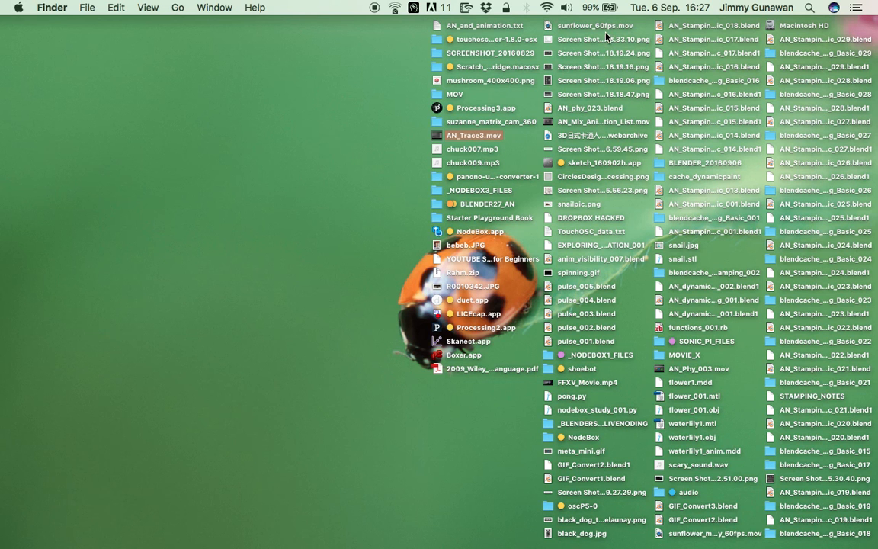
{"action": "left_click", "coordinate": [148, 7]}
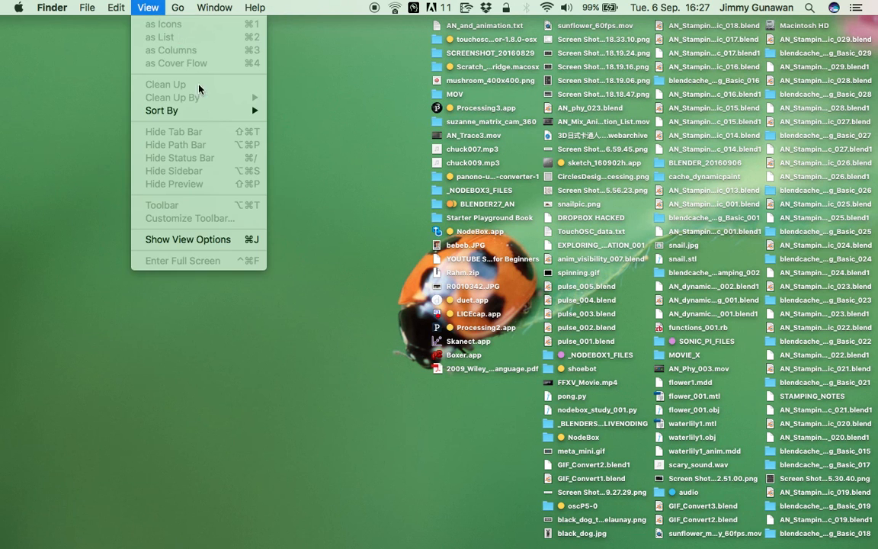
{"action": "left_click", "coordinate": [206, 113]}
{"action": "left_click", "coordinate": [150, 10]}
{"action": "mouse_move", "coordinate": [200, 112]}
{"action": "left_click", "coordinate": [326, 166]}
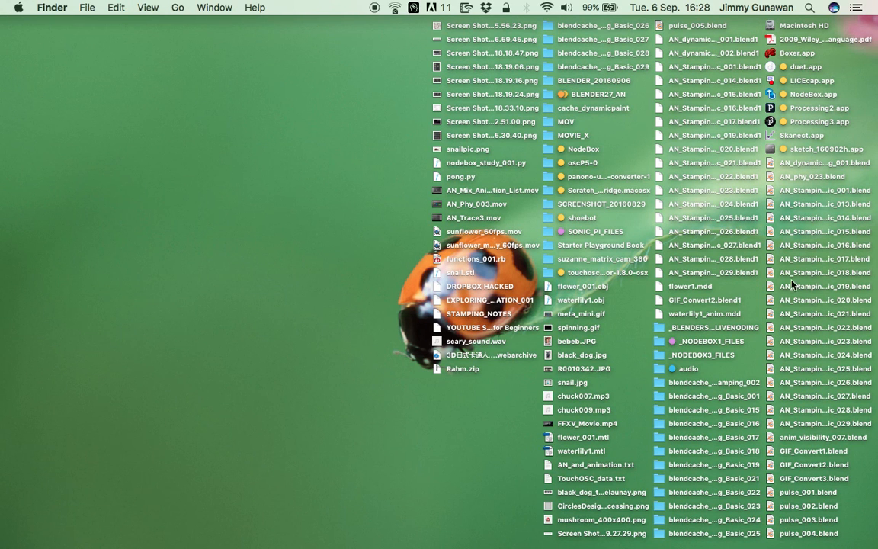
Open the BLENDER_20160906 folder from the desktop and enlarge its window to list more files.
{"action": "left_click", "coordinate": [477, 194]}
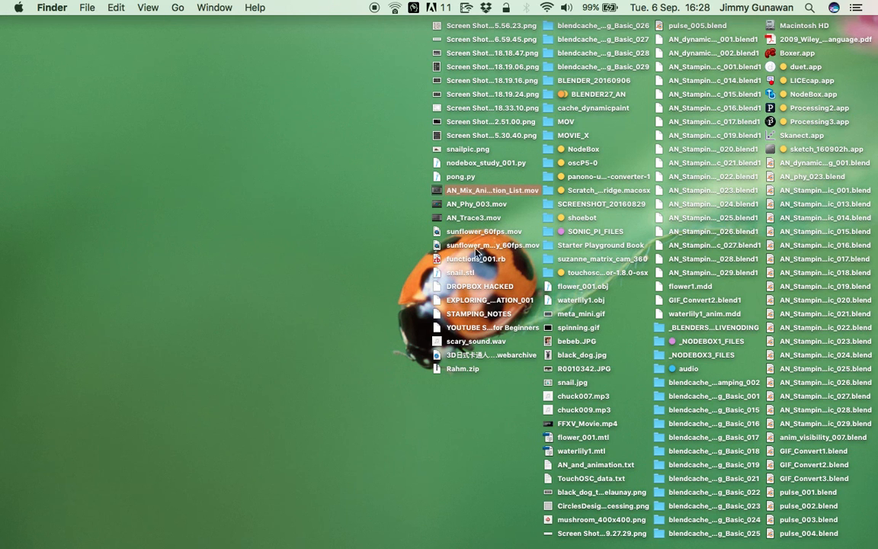
{"action": "left_click", "coordinate": [474, 203]}
{"action": "left_click", "coordinate": [477, 193]}
{"action": "left_click", "coordinate": [611, 86]}
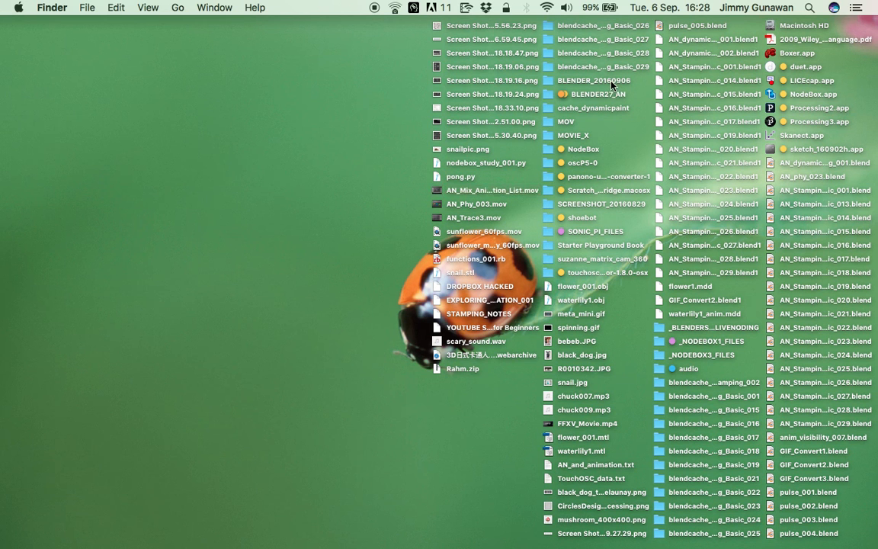
{"action": "left_click", "coordinate": [593, 82]}
{"action": "double_click", "coordinate": [588, 81]}
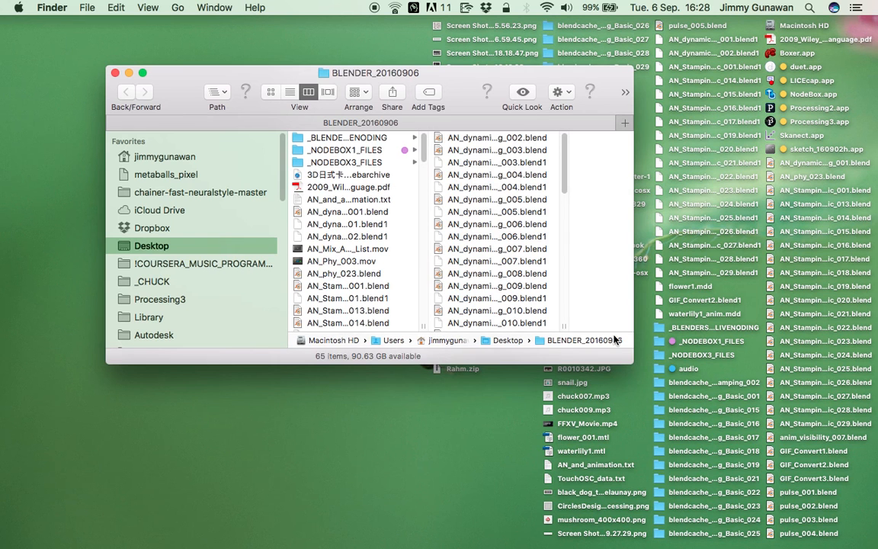
{"action": "left_click_drag", "start_coordinate": [631, 365], "coordinate": [699, 487]}
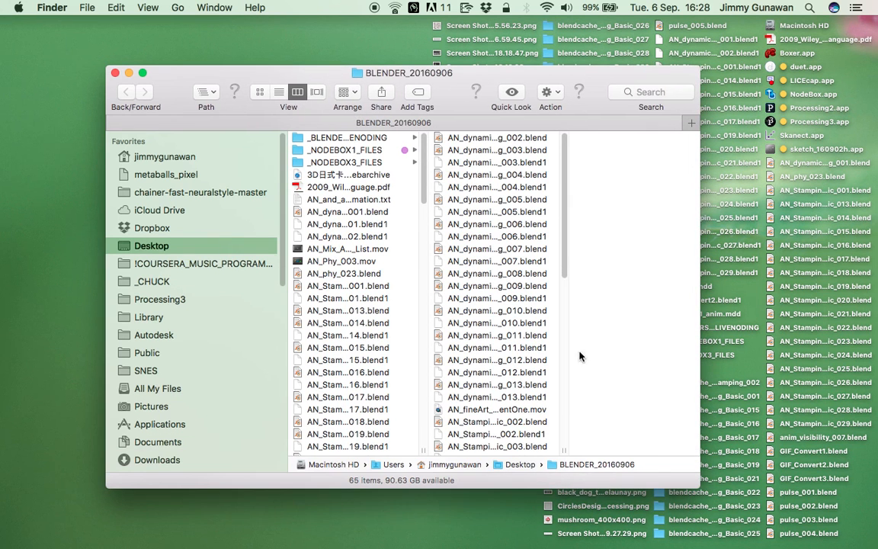
Play AN_fineArt_experimentOne.mov in VLC to watch the stamped ellipses, and close the video.
{"action": "left_click", "coordinate": [453, 412]}
{"action": "right_click", "coordinate": [457, 412]}
{"action": "mouse_move", "coordinate": [565, 244]}
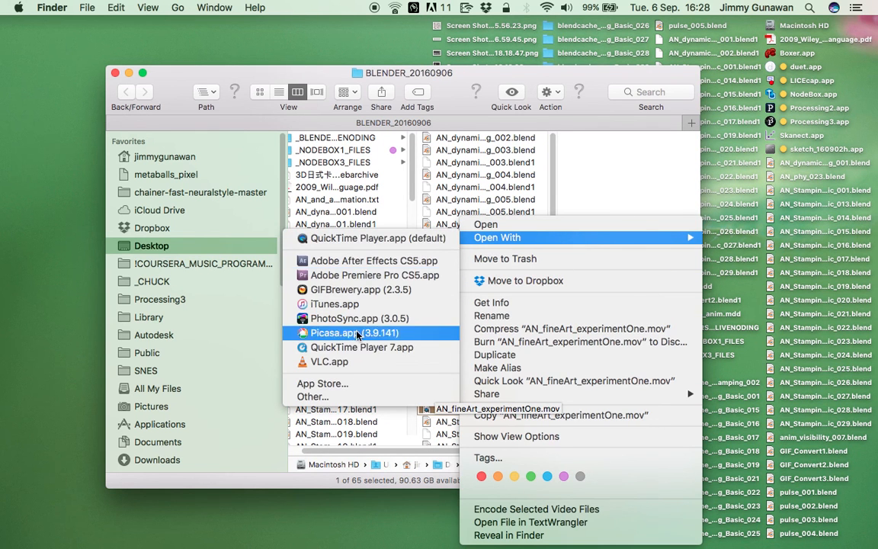
{"action": "left_click", "coordinate": [348, 362]}
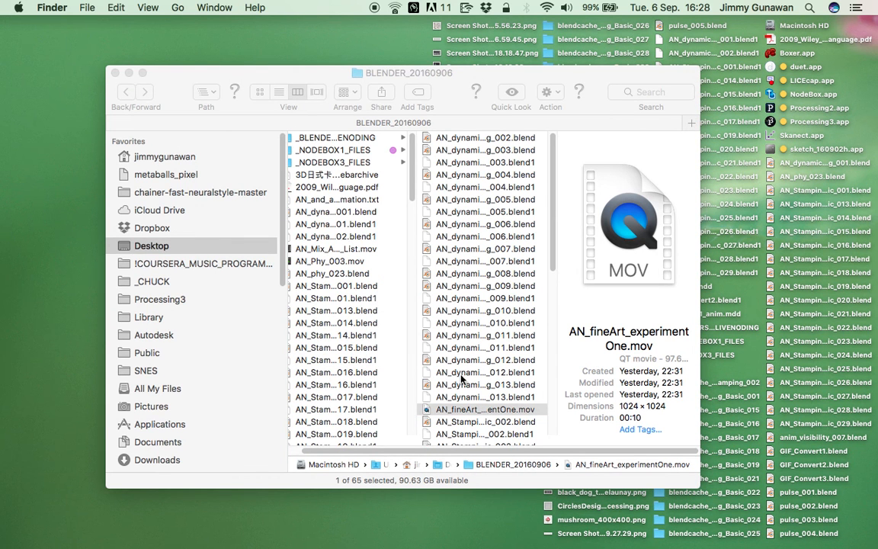
{"action": "right_click", "coordinate": [448, 409]}
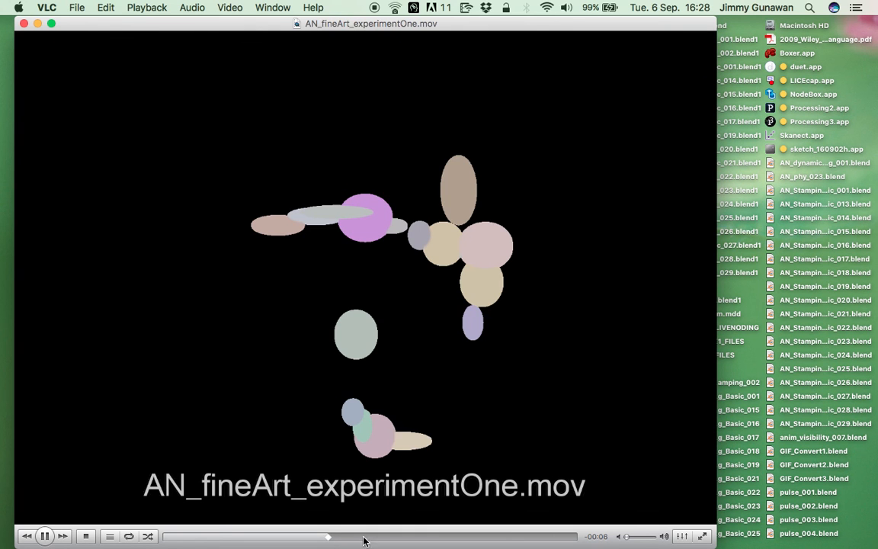
{"action": "left_click", "coordinate": [25, 23]}
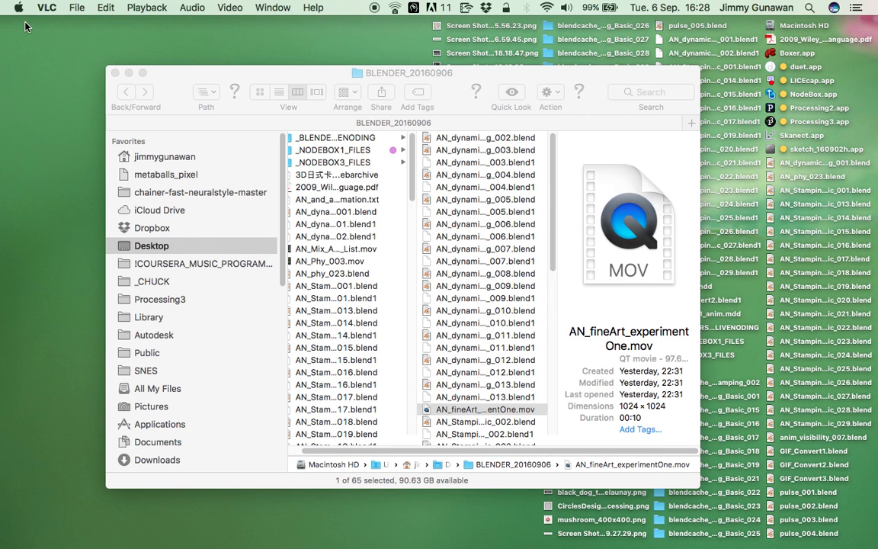
Preview ANModernArt_0001-0250.mov in the folder and open blender_2_pikazo.mov with VLC.
{"action": "scroll", "coordinate": [491, 367], "scroll_direction": "down", "scroll_amount": 10}
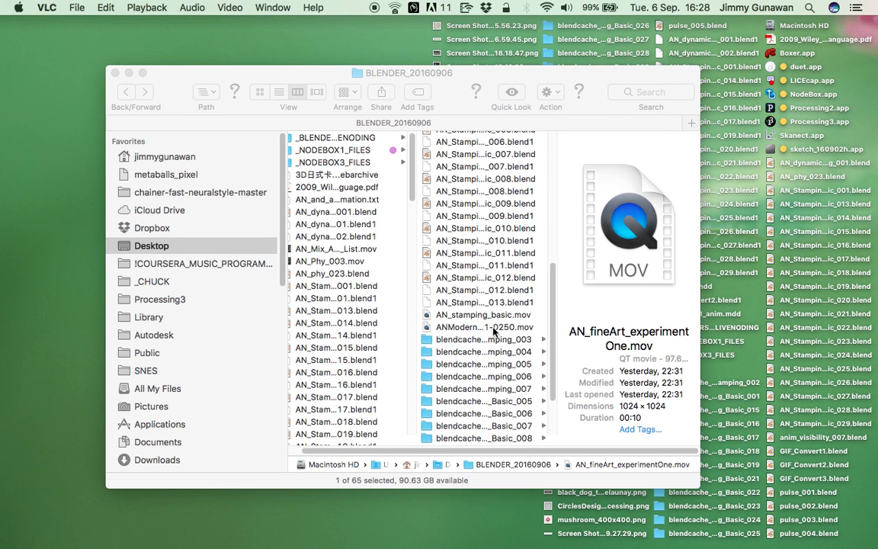
{"action": "right_click", "coordinate": [494, 331]}
{"action": "left_click", "coordinate": [466, 320]}
{"action": "left_click", "coordinate": [468, 326]}
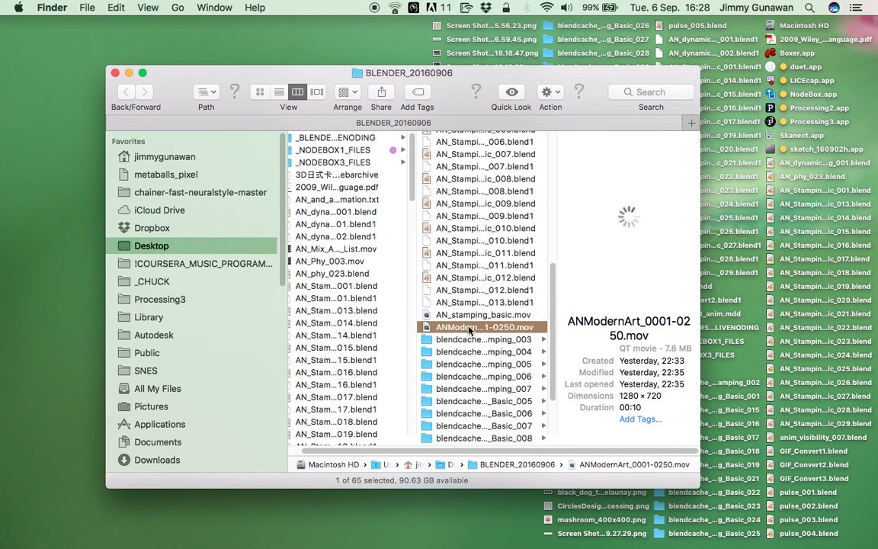
{"action": "scroll", "coordinate": [425, 308], "scroll_direction": "down", "scroll_amount": 5}
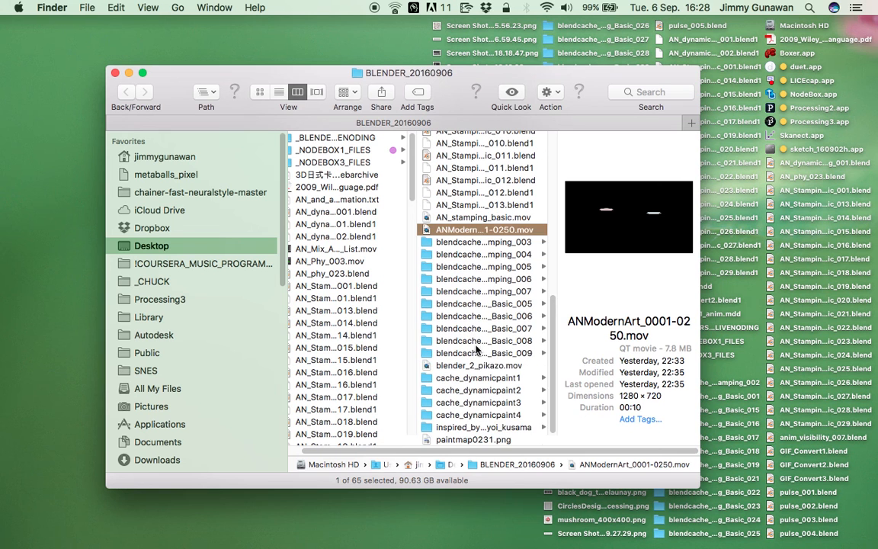
{"action": "right_click", "coordinate": [499, 367]}
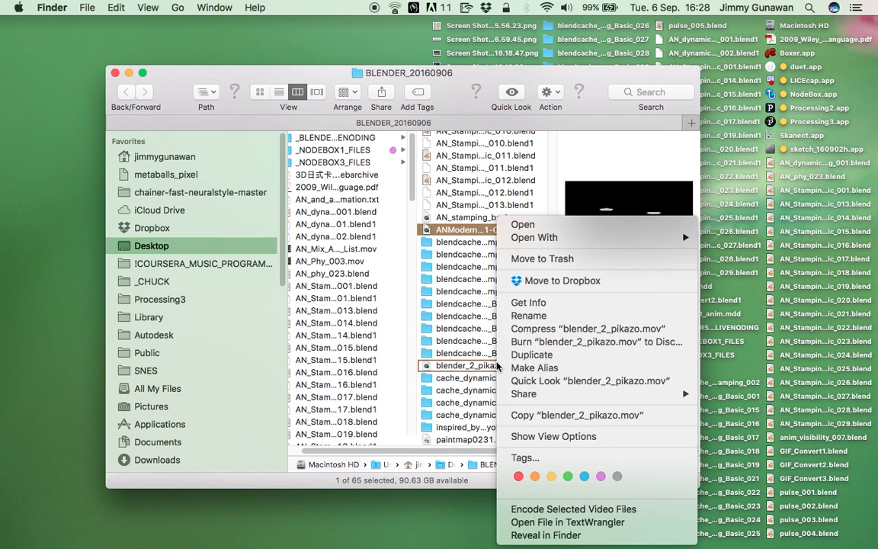
{"action": "mouse_move", "coordinate": [534, 237]}
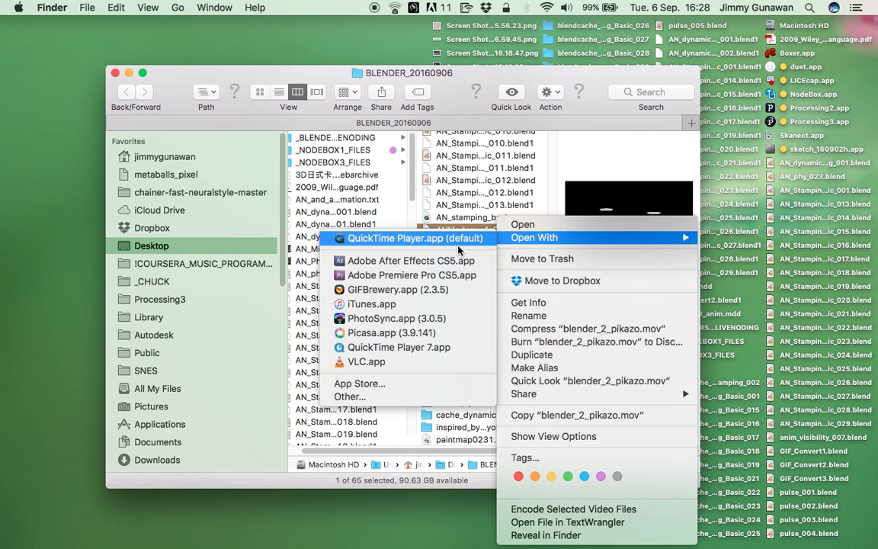
{"action": "left_click", "coordinate": [422, 369]}
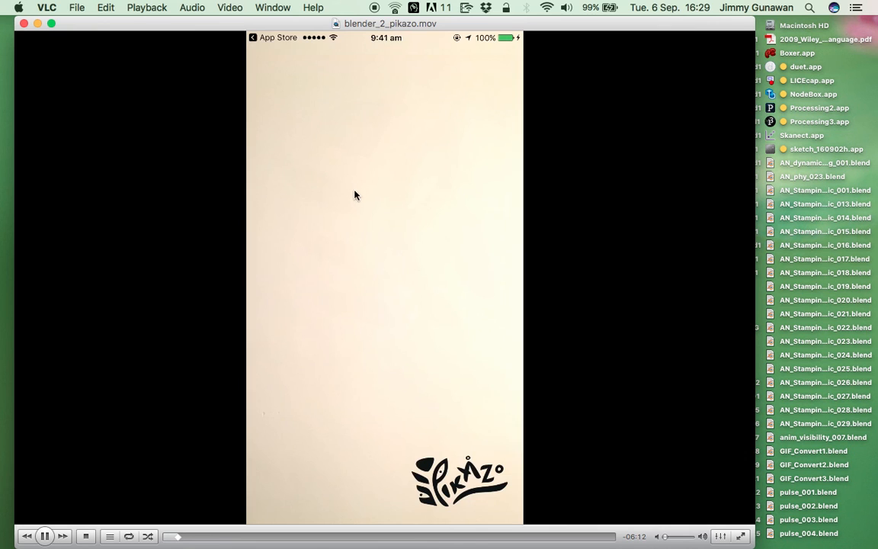
Skim through blender_2_pikazo.mov from the subject and style selection to the finished dog painting Untitled No. 1273.
{"action": "left_click_drag", "start_coordinate": [349, 23], "coordinate": [338, 24]}
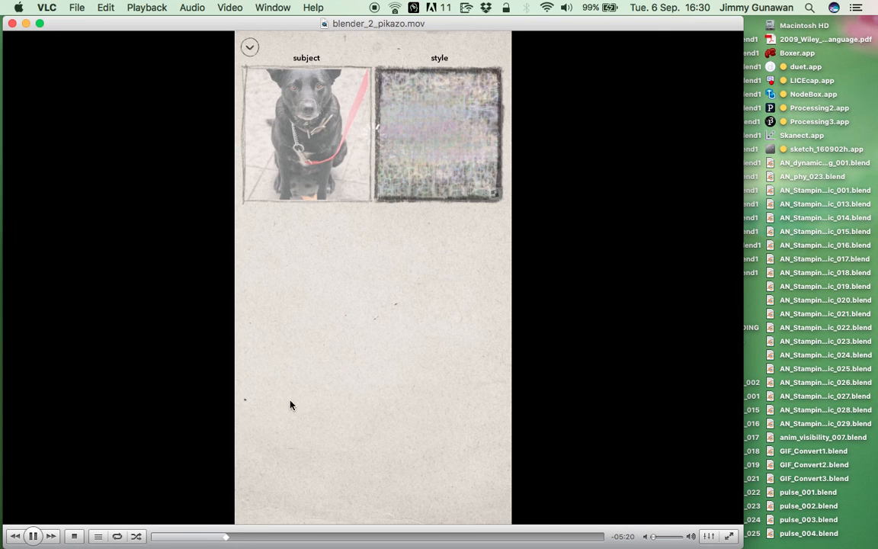
{"action": "left_click", "coordinate": [251, 537]}
{"action": "left_click", "coordinate": [309, 537]}
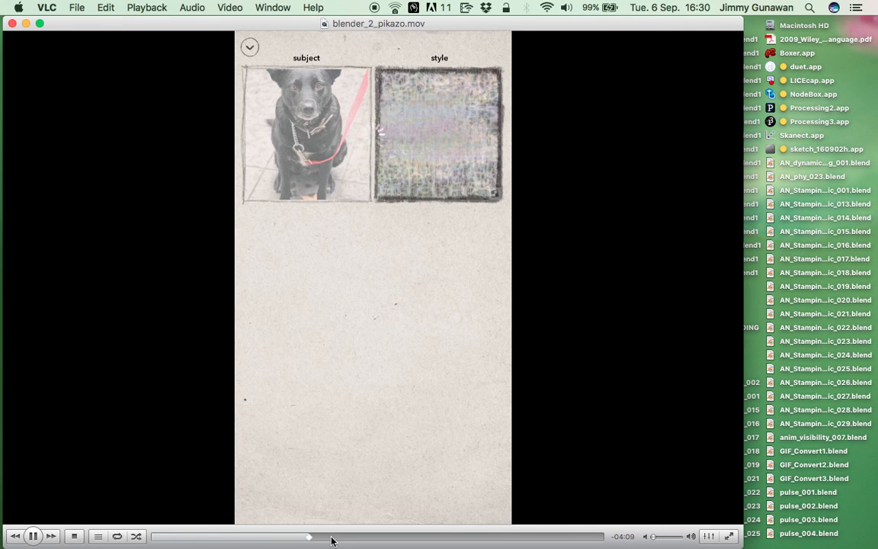
{"action": "left_click", "coordinate": [341, 537]}
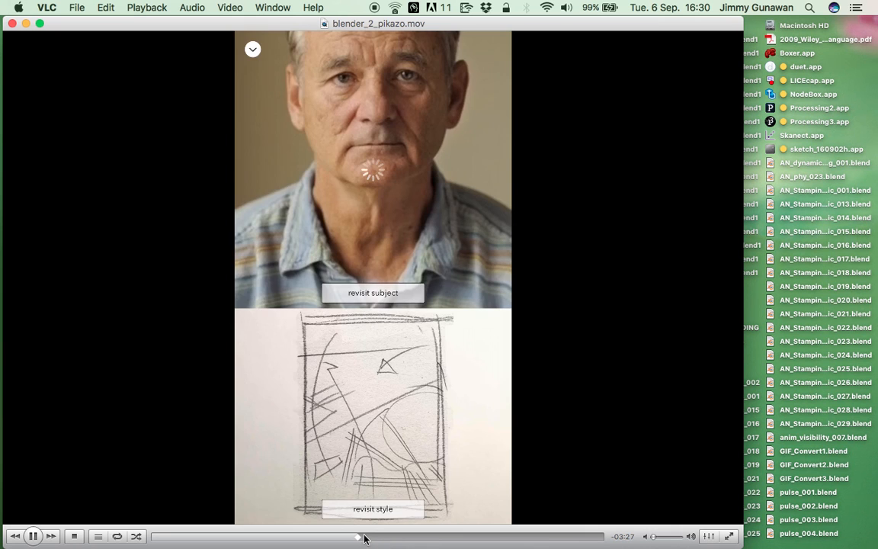
{"action": "left_click", "coordinate": [403, 538]}
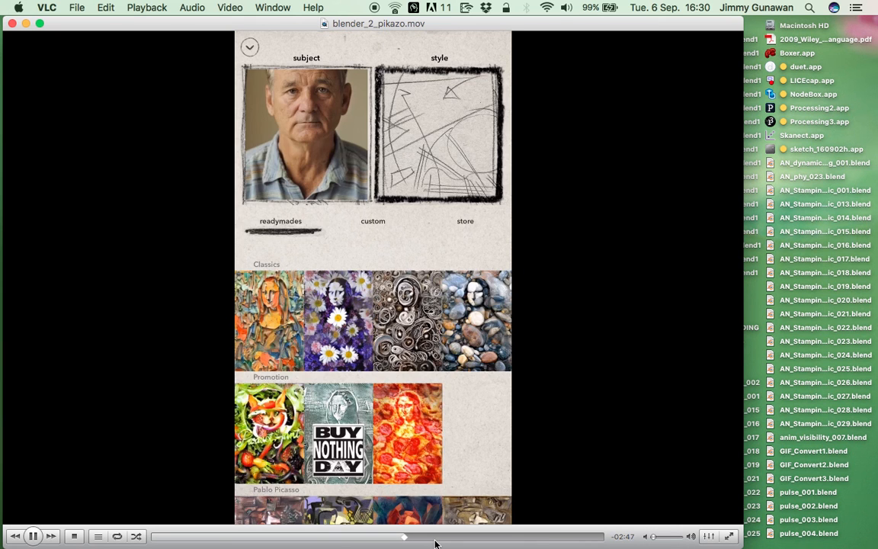
{"action": "left_click", "coordinate": [431, 537]}
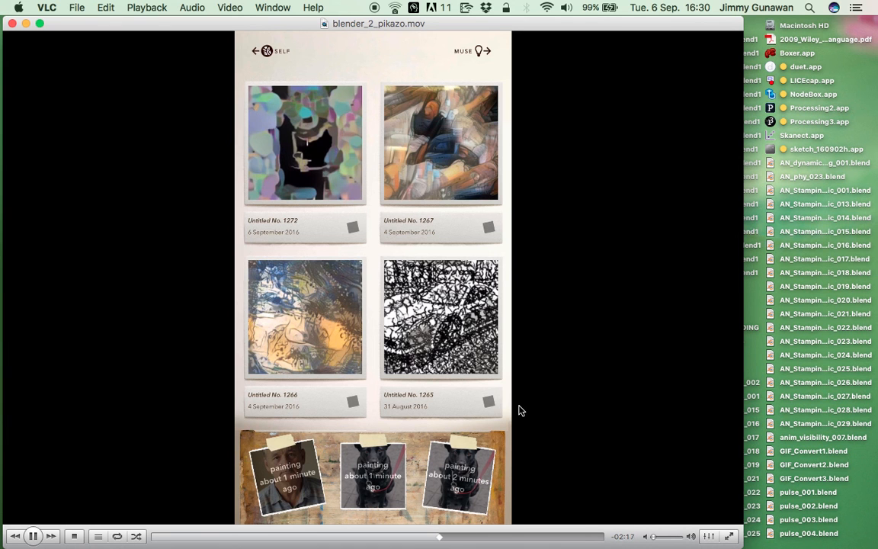
{"action": "left_click", "coordinate": [463, 536]}
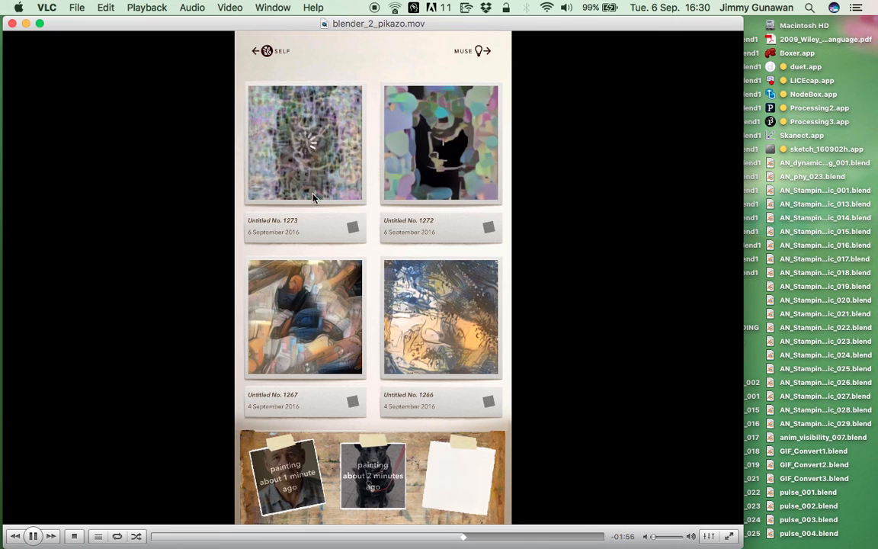
{"action": "left_click", "coordinate": [475, 537]}
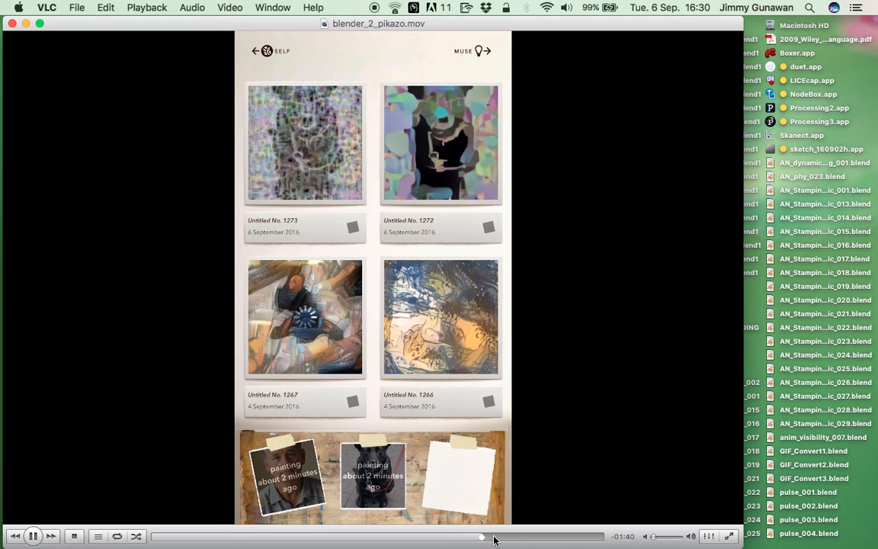
{"action": "left_click", "coordinate": [497, 537]}
{"action": "left_click", "coordinate": [505, 538]}
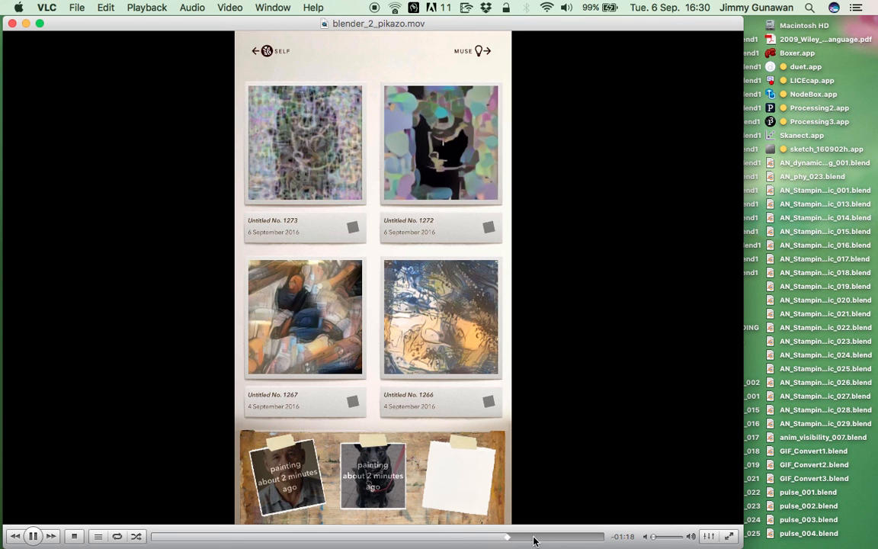
{"action": "left_click", "coordinate": [534, 538]}
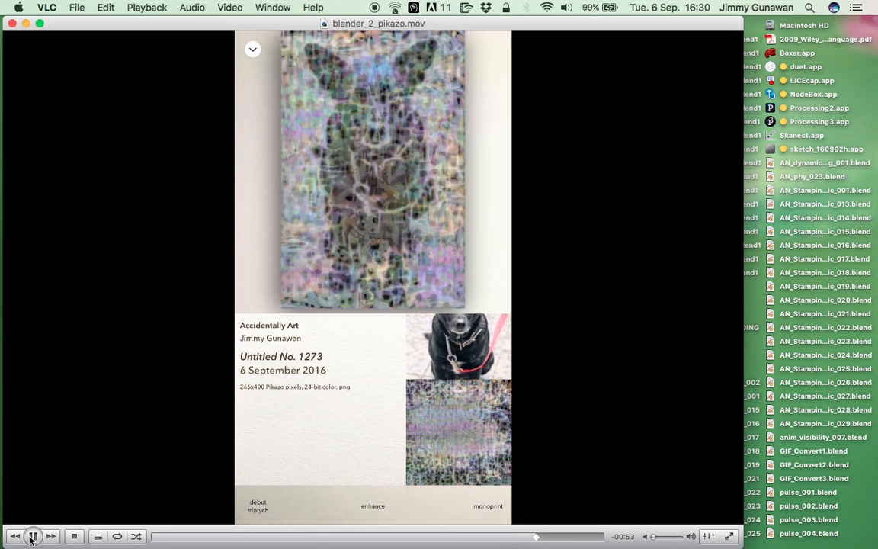
Pause the video on the finished dog painting, view it full screen and move the playback controls away from the artwork.
{"action": "key", "text": "space"}
{"action": "double_click", "coordinate": [322, 181]}
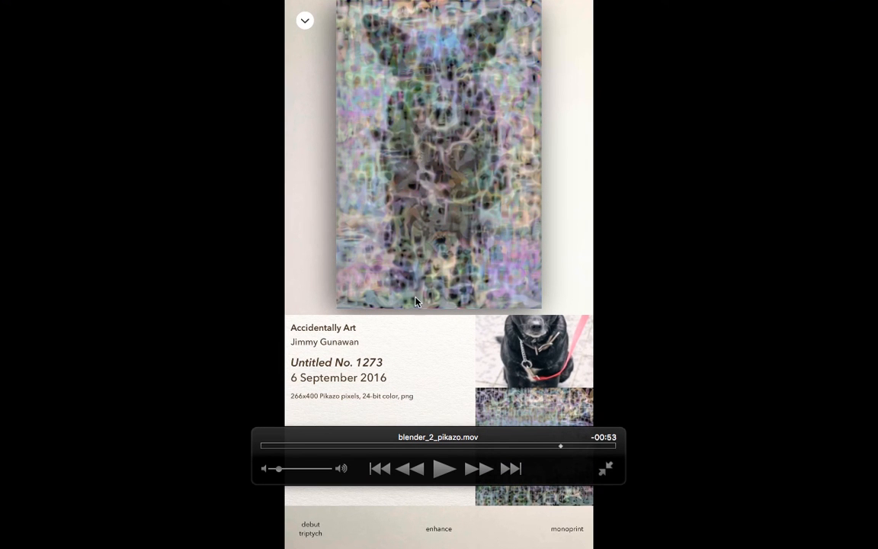
{"action": "left_click_drag", "start_coordinate": [560, 468], "coordinate": [815, 519]}
{"action": "left_click_drag", "start_coordinate": [660, 491], "coordinate": [63, 411]}
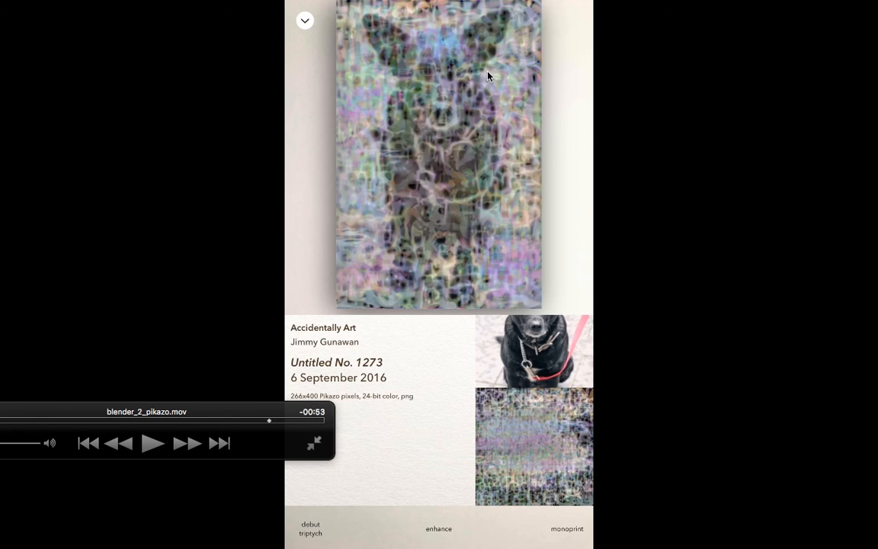
{"action": "left_click_drag", "start_coordinate": [176, 410], "coordinate": [211, 452]}
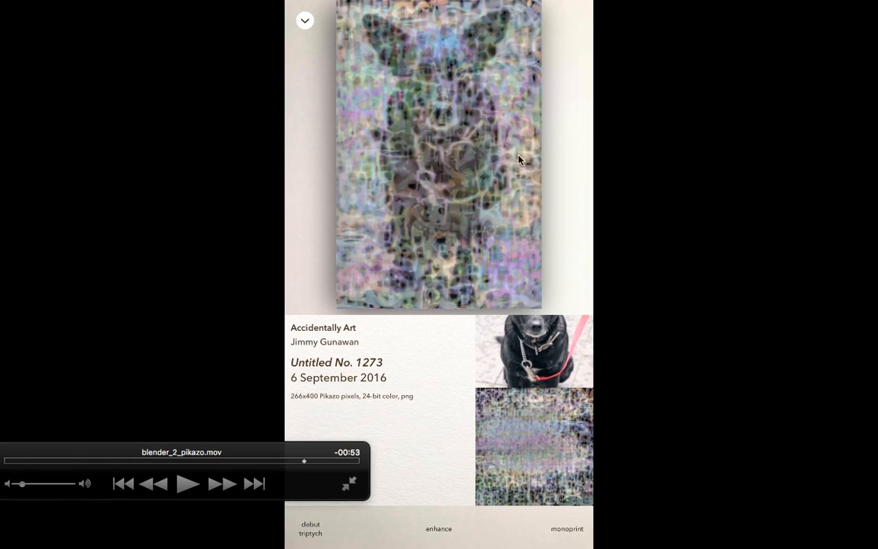
{"action": "left_click_drag", "start_coordinate": [319, 449], "coordinate": [419, 401]}
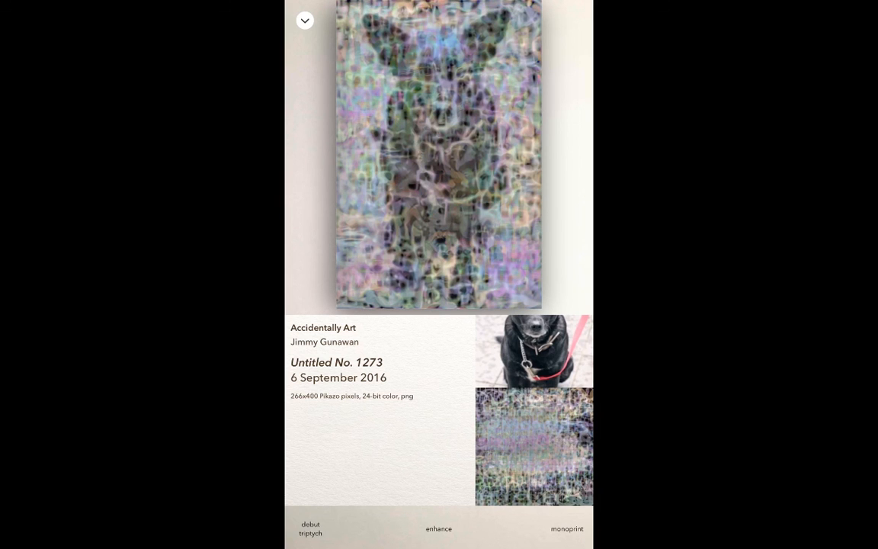
Move the playback controls clear of the dog painting's caption, and switch to Blender to compare the painting with the stamped canvas.
{"action": "mouse_move", "coordinate": [345, 230]}
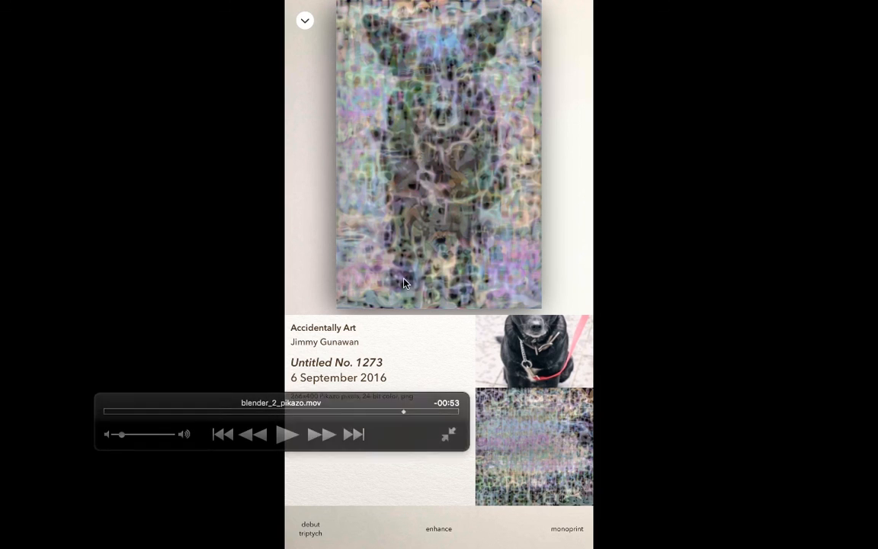
{"action": "mouse_move", "coordinate": [394, 412]}
{"action": "left_mouse_down"}
{"action": "mouse_move", "coordinate": [556, 429]}
{"action": "mouse_move", "coordinate": [361, 476]}
{"action": "left_mouse_up"}
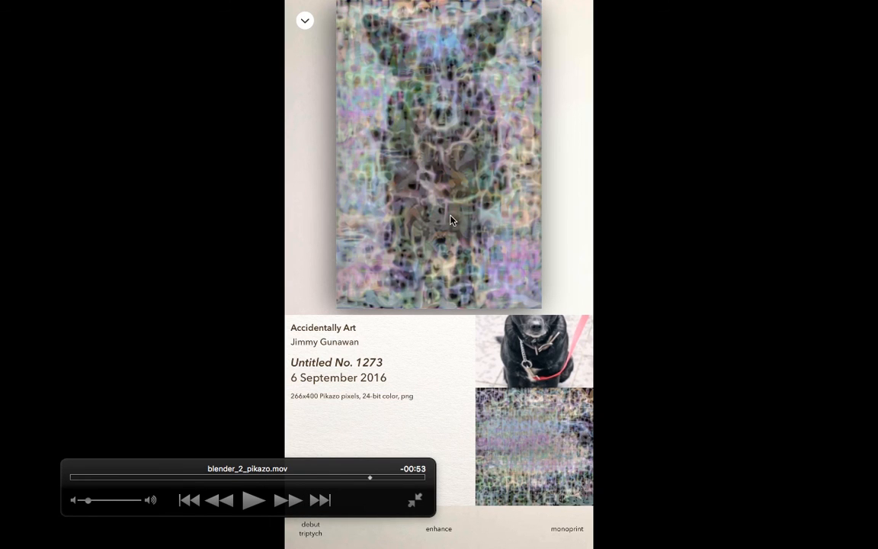
{"action": "key", "text": "ctrl+Right"}
{"action": "key", "text": "ctrl+Right"}
{"action": "scroll", "coordinate": [427, 368], "scroll_direction": "down", "scroll_amount": 4}
{"action": "middle_click_drag", "start_coordinate": [442, 381], "coordinate": [435, 398]}
{"action": "mouse_move", "coordinate": [362, 374]}
{"action": "middle_mouse_down"}
{"action": "mouse_move", "coordinate": [419, 340]}
{"action": "mouse_move", "coordinate": [390, 380]}
{"action": "mouse_move", "coordinate": [400, 370]}
{"action": "middle_mouse_up"}
{"action": "scroll", "coordinate": [390, 381], "scroll_direction": "up", "scroll_amount": 2}
{"action": "scroll", "coordinate": [400, 370], "scroll_direction": "down", "scroll_amount": 1}
{"action": "left_click_drag", "start_coordinate": [337, 466], "coordinate": [356, 465]}
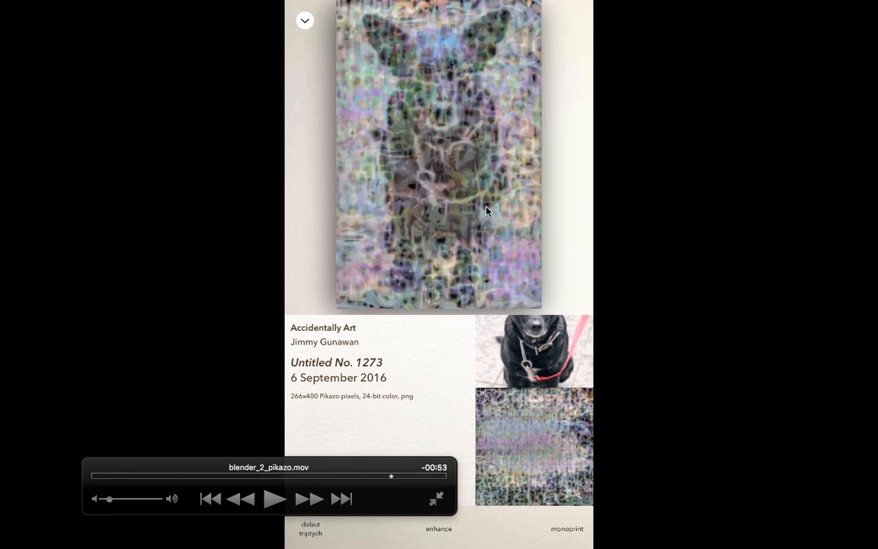
Return from the video to Blender and examine the whole node tree and the number-stamped canvas plane up close.
{"action": "key", "text": "ctrl+Right"}
{"action": "key", "text": "ctrl+Right"}
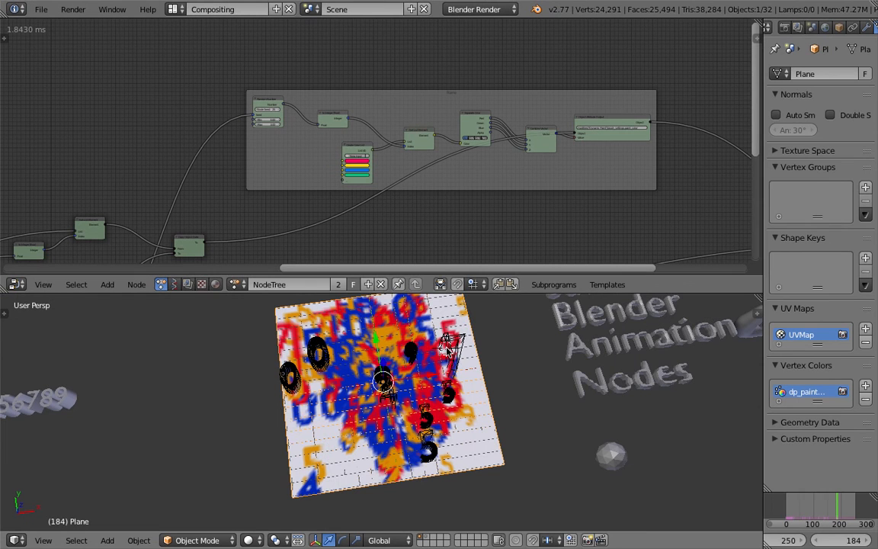
{"action": "scroll", "coordinate": [449, 320], "scroll_direction": "up", "scroll_amount": 1}
{"action": "middle_click_drag", "start_coordinate": [454, 334], "coordinate": [480, 299]}
{"action": "scroll", "coordinate": [465, 221], "scroll_direction": "down", "scroll_amount": 5}
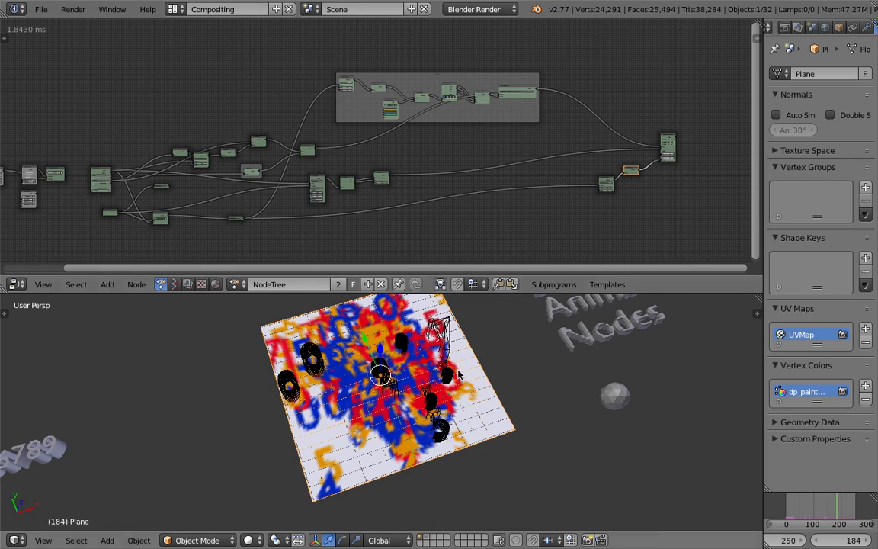
{"action": "scroll", "coordinate": [433, 361], "scroll_direction": "up", "scroll_amount": 5}
{"action": "middle_click_drag", "start_coordinate": [433, 361], "coordinate": [399, 333]}
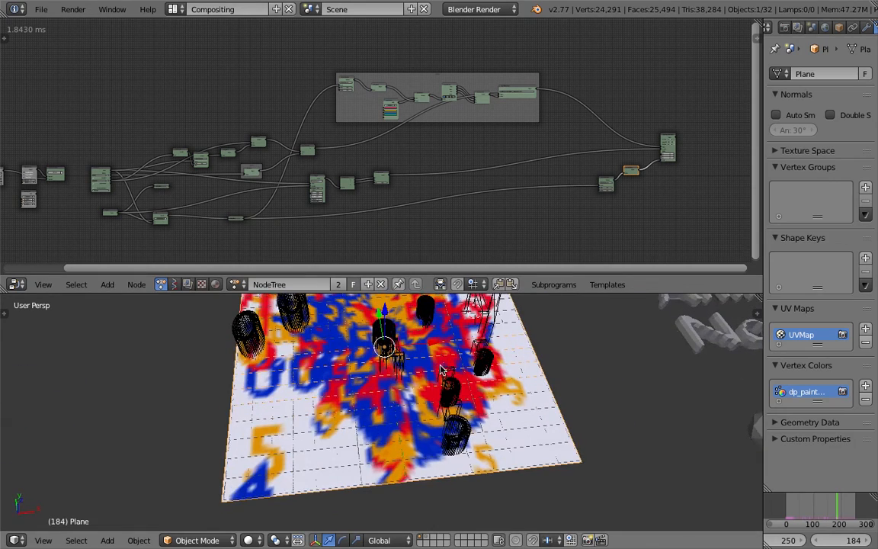